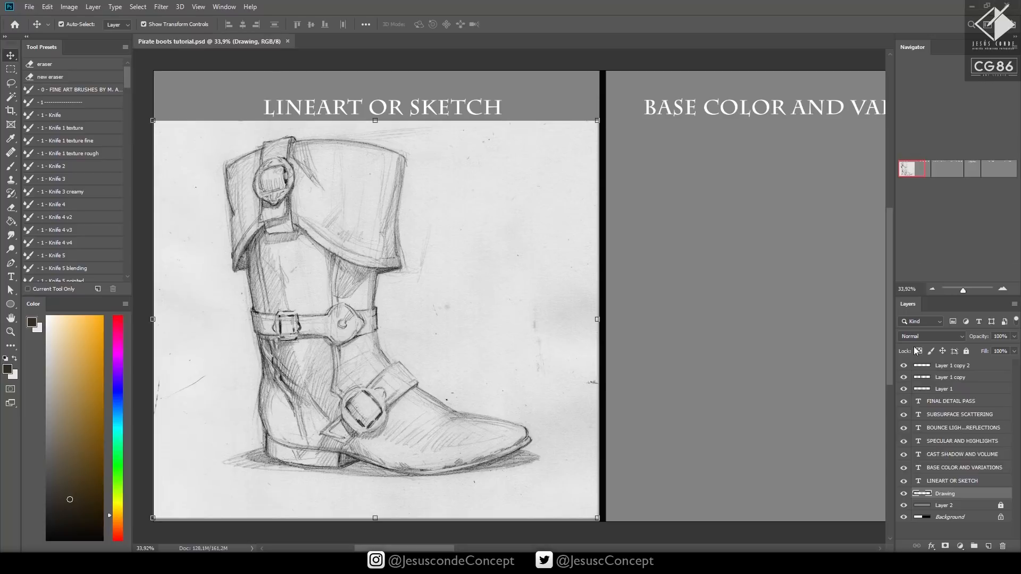
Check the boot sketch by toggling the Drawing layer's visibility, and look over the titled painting-stage panels across the canvas
{"action": "left_click", "coordinate": [904, 494]}
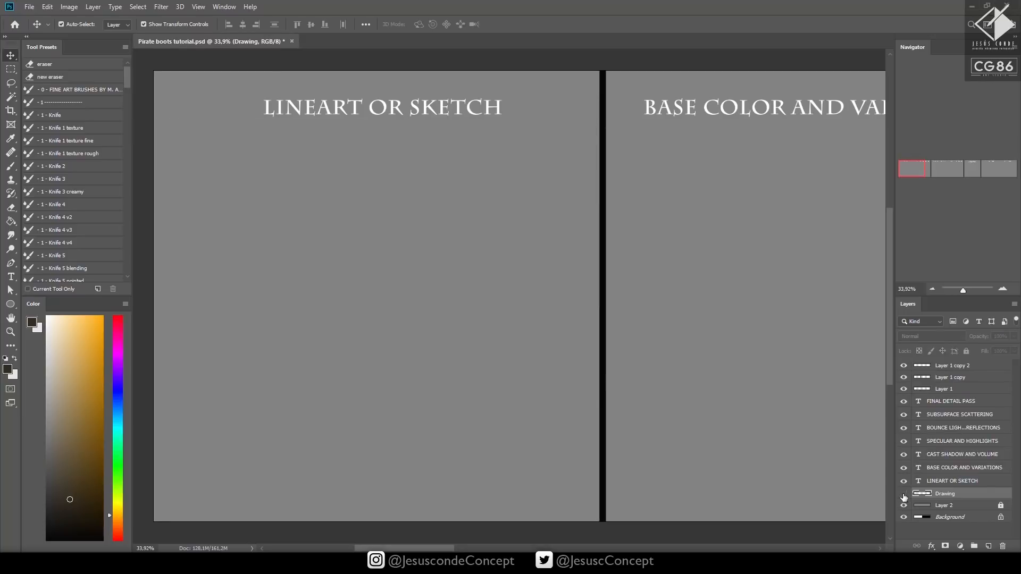
{"action": "left_click", "coordinate": [904, 494]}
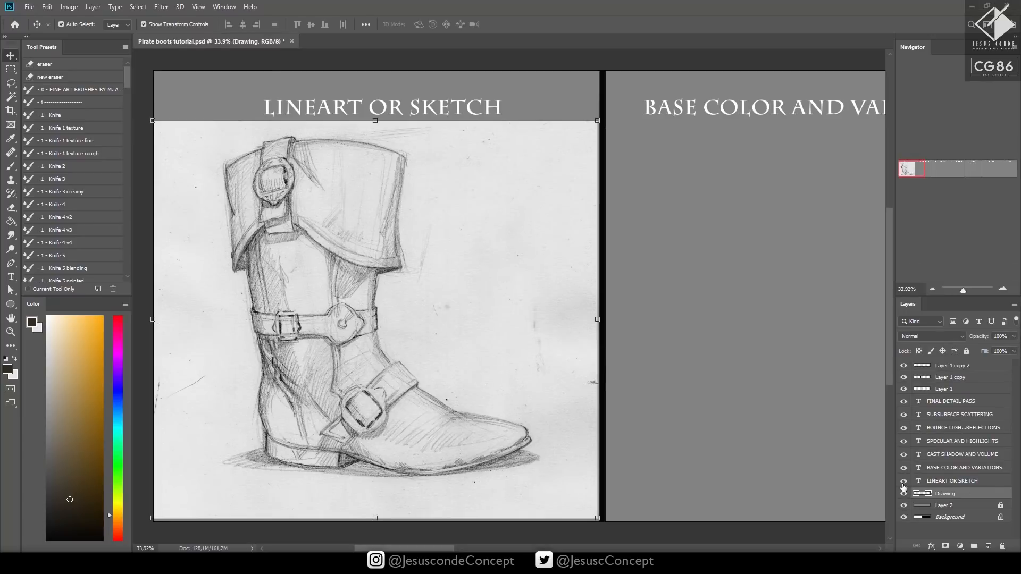
{"action": "key", "text": "z"}
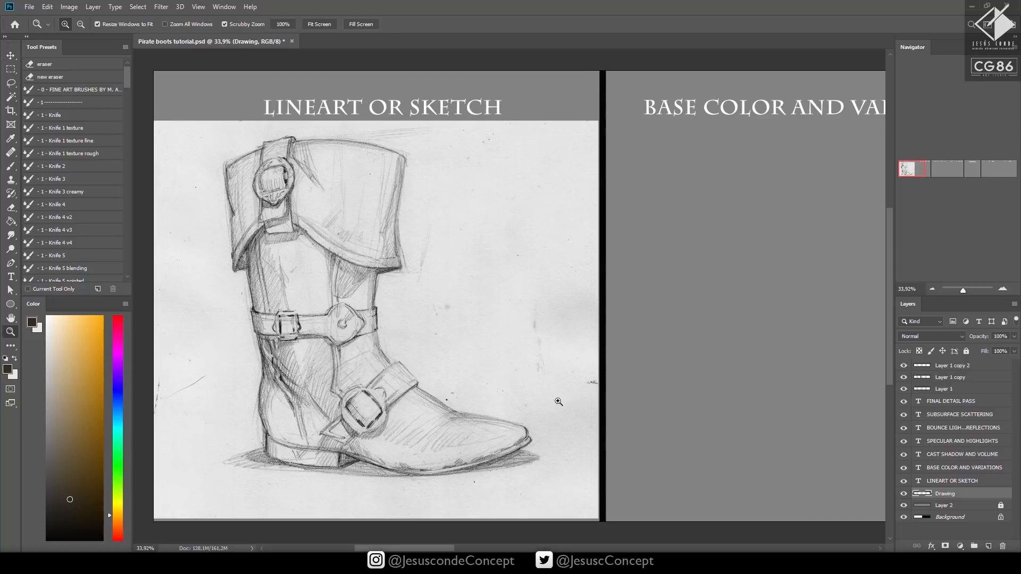
{"action": "left_click_drag", "start_coordinate": [560, 402], "coordinate": [487, 403]}
{"action": "left_click_drag", "start_coordinate": [624, 411], "coordinate": [443, 413]}
{"action": "left_click_drag", "start_coordinate": [629, 415], "coordinate": [406, 401]}
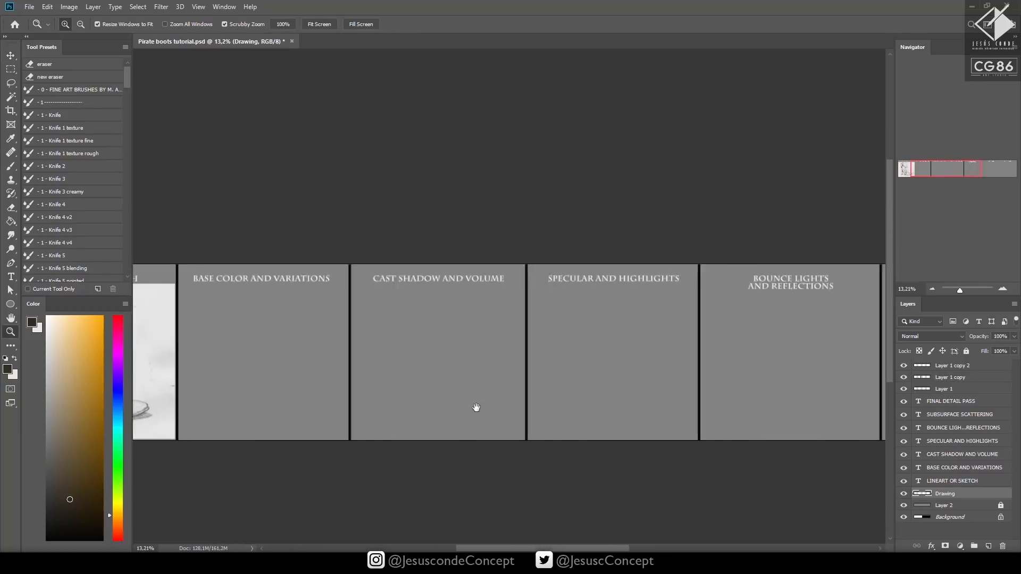
{"action": "left_click_drag", "start_coordinate": [665, 410], "coordinate": [674, 364]}
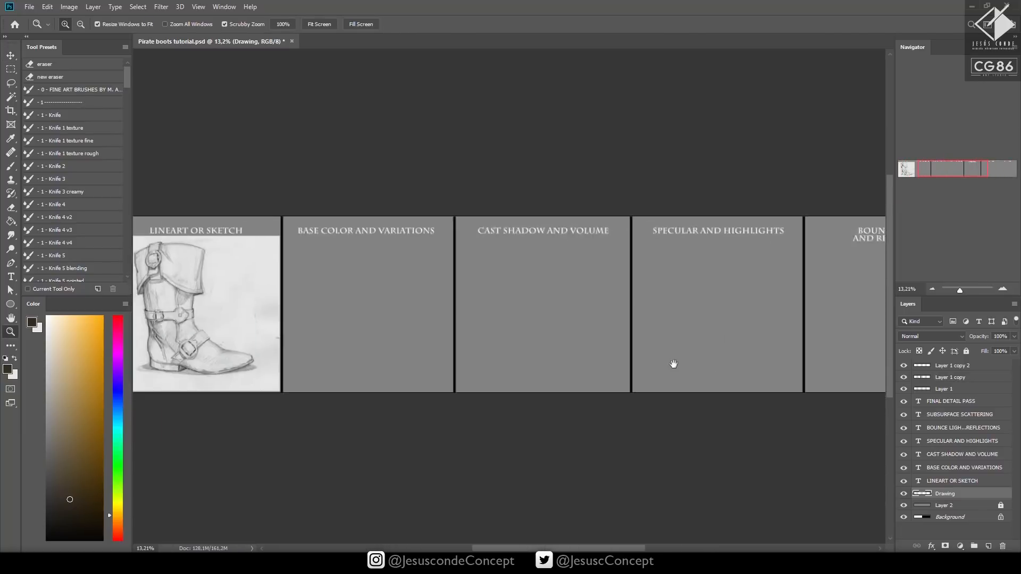
{"action": "left_click_drag", "start_coordinate": [441, 363], "coordinate": [545, 376]}
{"action": "left_click_drag", "start_coordinate": [613, 484], "coordinate": [539, 425]}
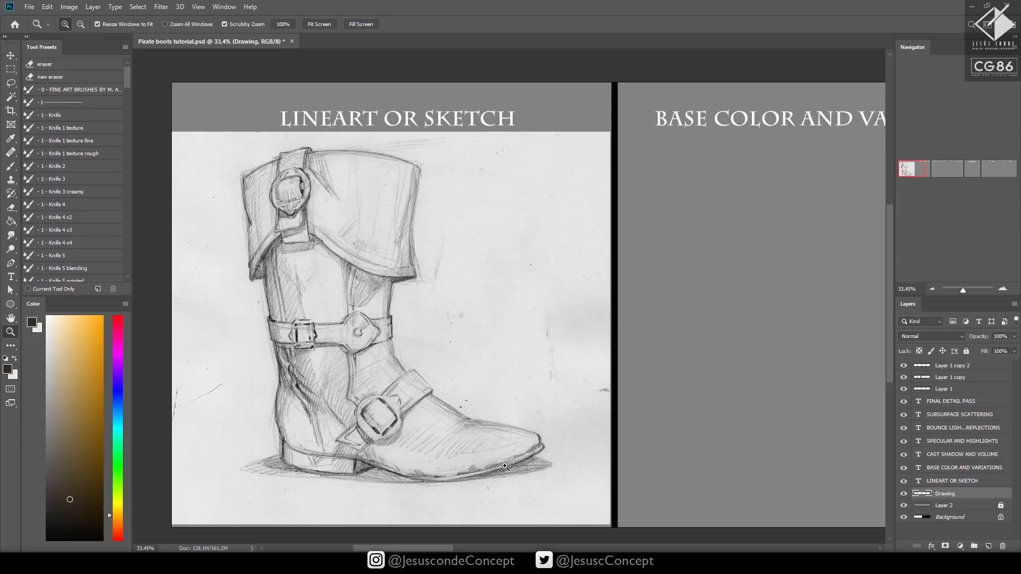
Duplicate the Drawing layer and position the copy inside the Base Color and Variations panel
{"action": "left_click", "coordinate": [904, 494]}
{"action": "left_click", "coordinate": [904, 495]}
{"action": "left_click_drag", "start_coordinate": [966, 499], "coordinate": [989, 546]}
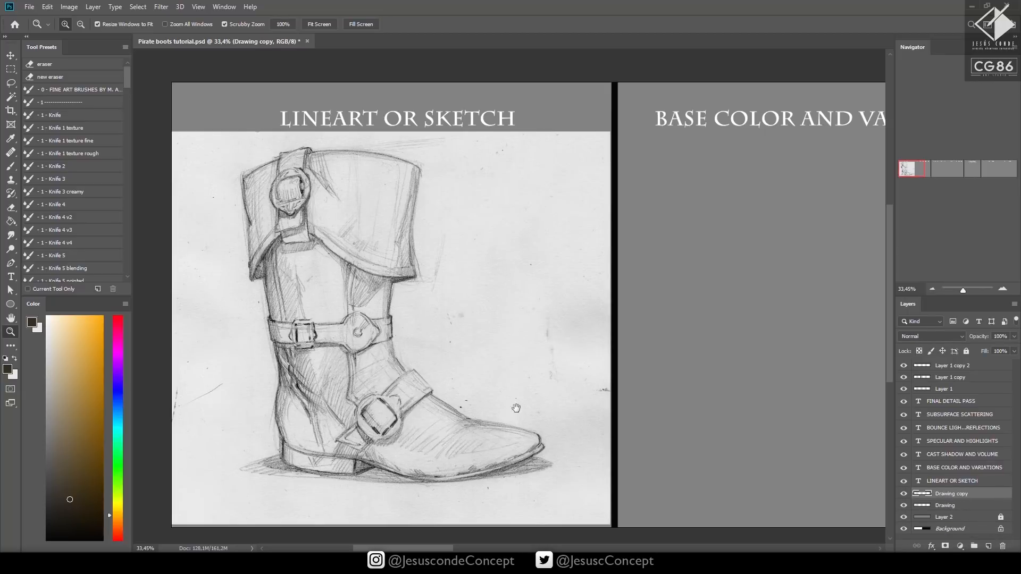
{"action": "left_click_drag", "start_coordinate": [496, 389], "coordinate": [468, 396]}
{"action": "key", "text": "v"}
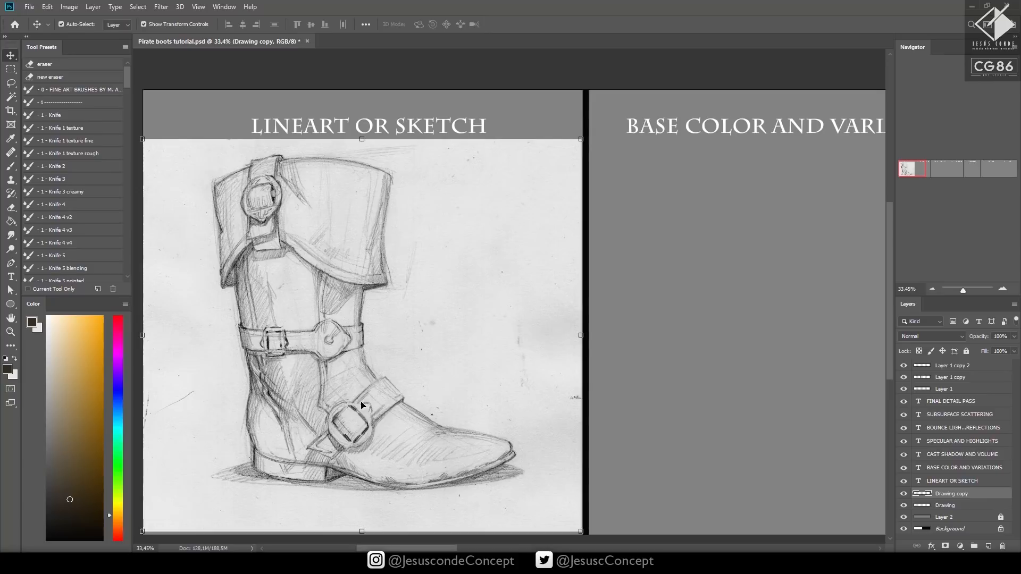
{"action": "mouse_move", "coordinate": [359, 408]}
{"action": "left_mouse_down"}
{"action": "mouse_move", "coordinate": [681, 407]}
{"action": "mouse_move", "coordinate": [693, 396]}
{"action": "mouse_move", "coordinate": [420, 400]}
{"action": "mouse_move", "coordinate": [573, 399]}
{"action": "left_mouse_up"}
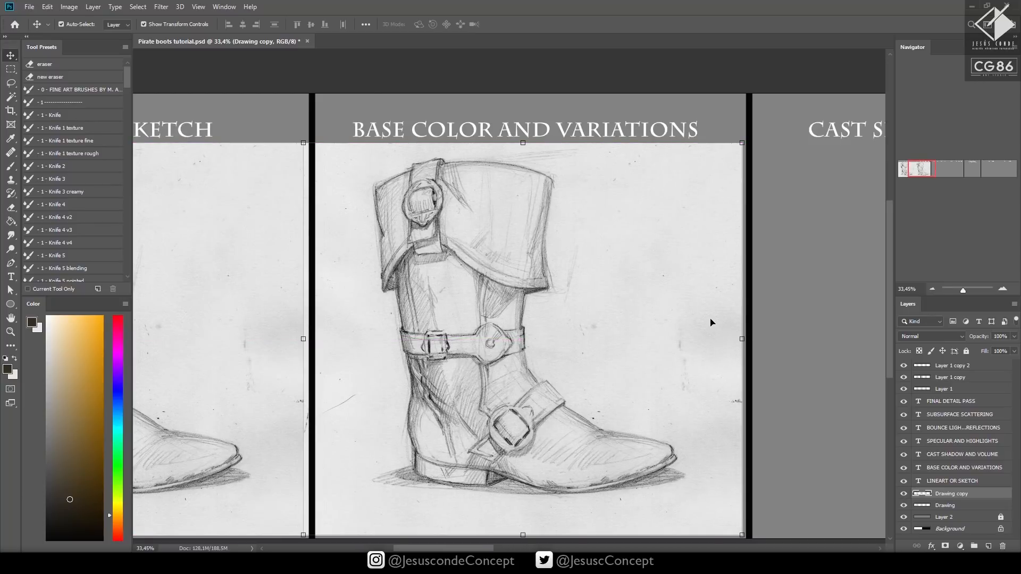
{"action": "left_click_drag", "start_coordinate": [514, 410], "coordinate": [521, 410]}
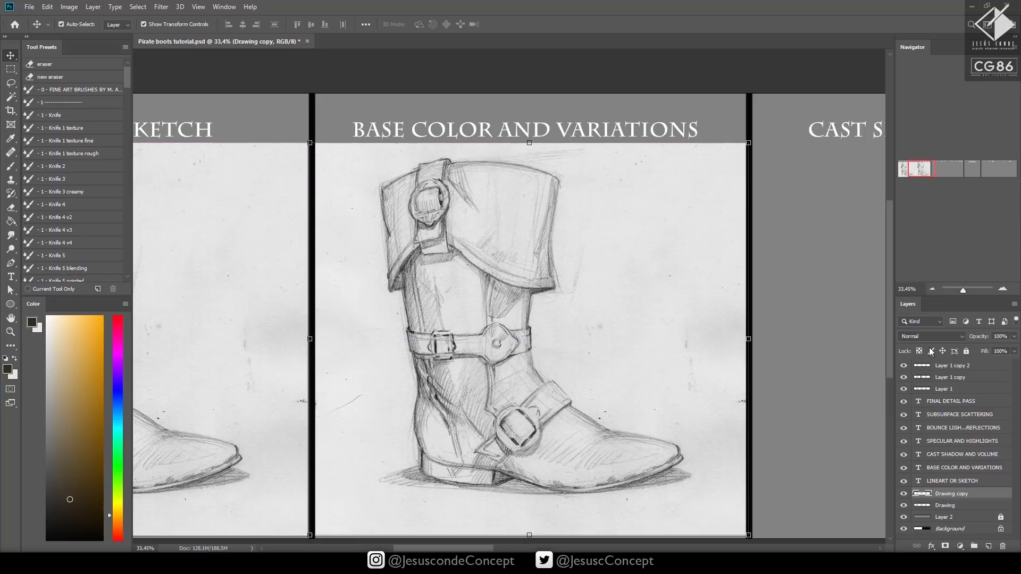
Set the blend mode of the Drawing copy layer to Multiply
{"action": "left_click", "coordinate": [931, 338]}
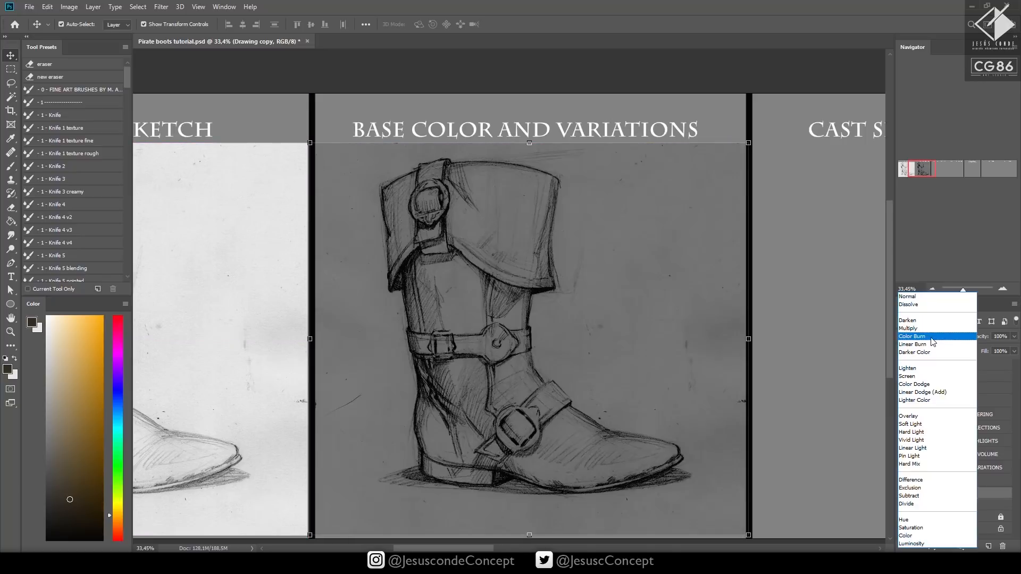
{"action": "left_click", "coordinate": [922, 329]}
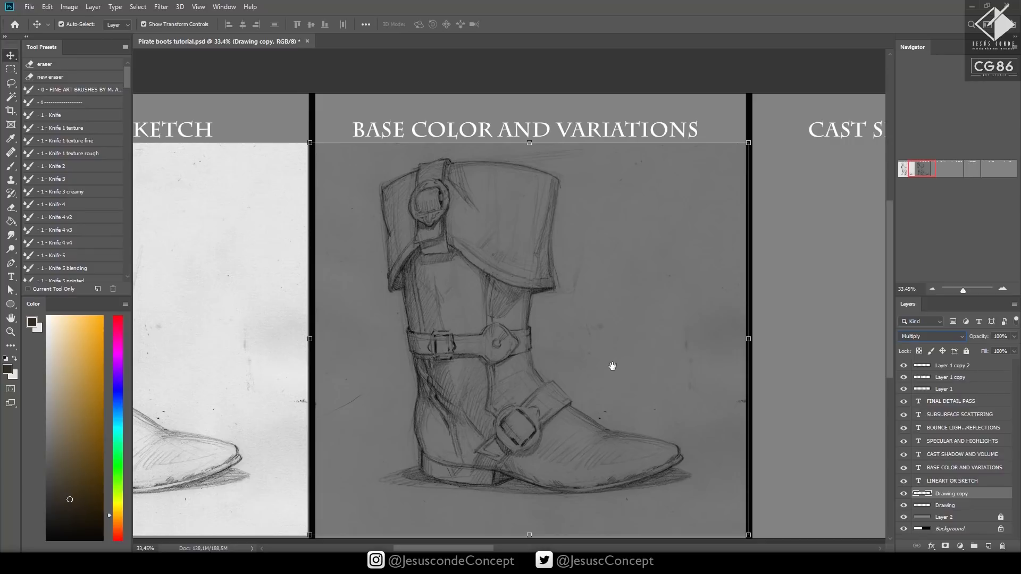
{"action": "left_click_drag", "start_coordinate": [613, 367], "coordinate": [603, 379]}
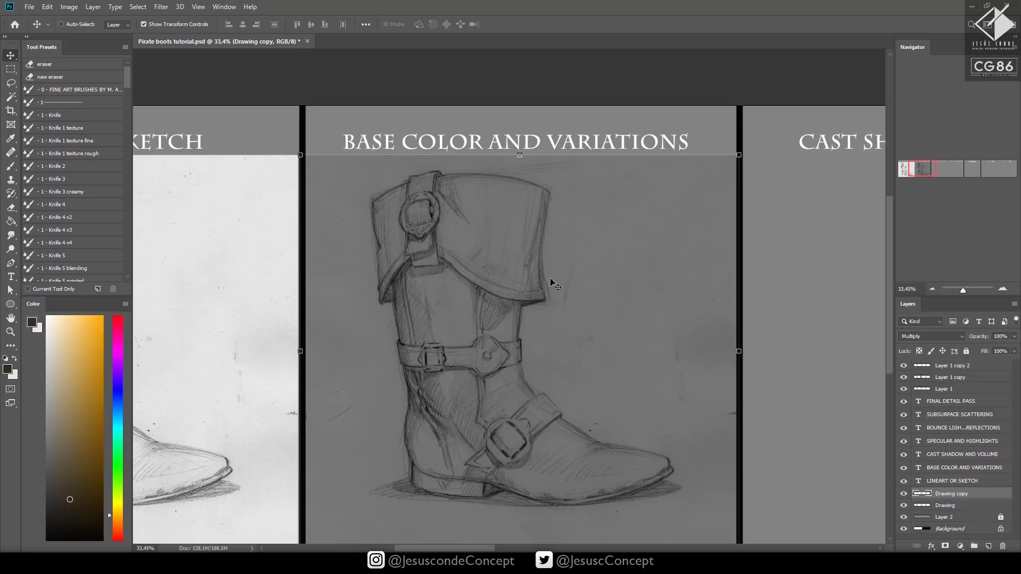
Apply Levels to the Drawing copy, lowering the white input level to 202 and darkening the midtones
{"action": "key", "text": "ctrl+l"}
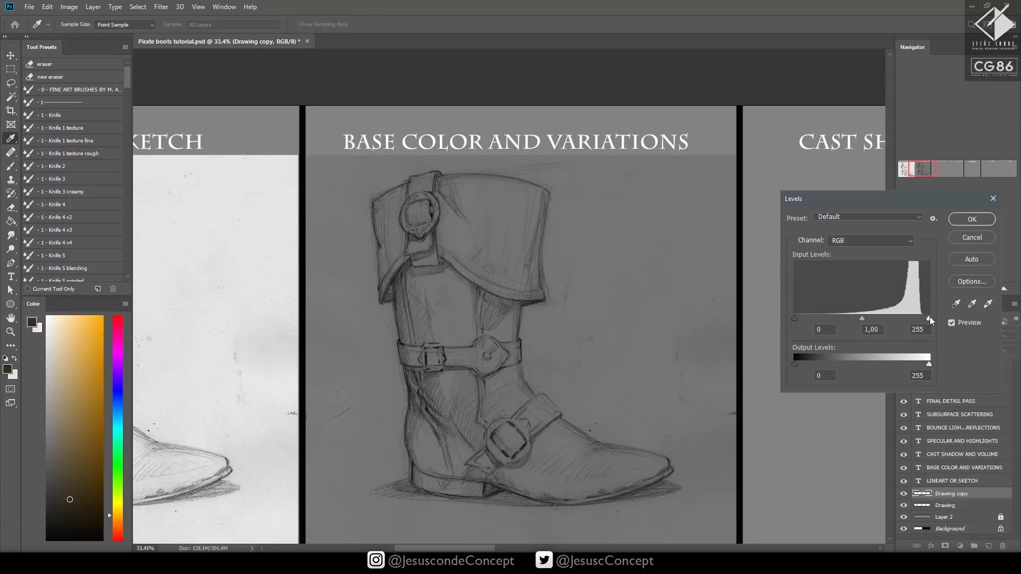
{"action": "left_click_drag", "start_coordinate": [868, 202], "coordinate": [831, 217]}
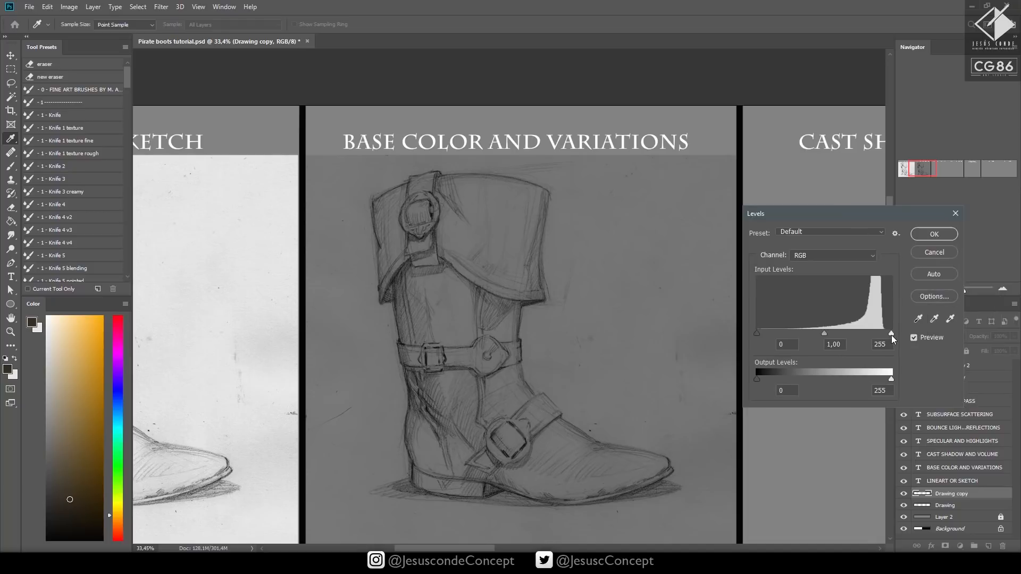
{"action": "left_click_drag", "start_coordinate": [892, 335], "coordinate": [877, 333]}
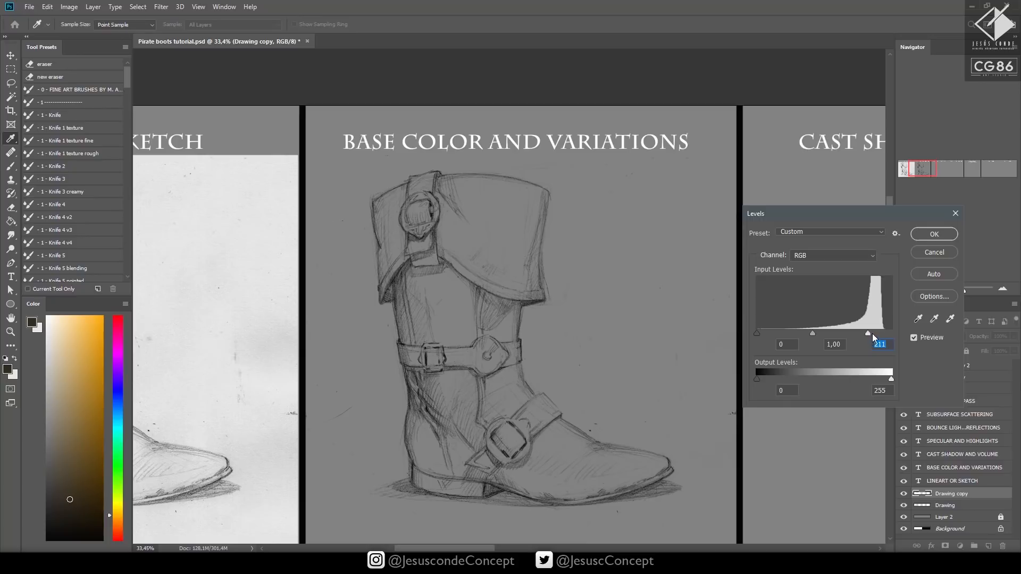
{"action": "mouse_move", "coordinate": [872, 333]}
{"action": "left_mouse_down"}
{"action": "mouse_move", "coordinate": [889, 332]}
{"action": "mouse_move", "coordinate": [818, 335]}
{"action": "left_mouse_up"}
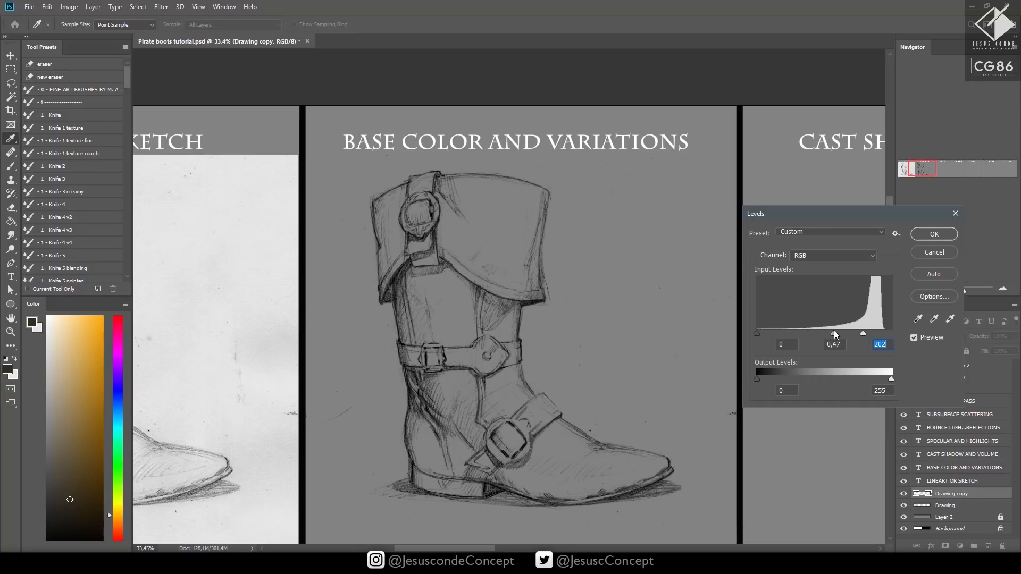
{"action": "left_click_drag", "start_coordinate": [839, 329], "coordinate": [836, 329]}
{"action": "left_click", "coordinate": [934, 235]}
Examine the adjusted sketch in the Base Color and Variations panel up close and as a whole
{"action": "left_click_drag", "start_coordinate": [642, 341], "coordinate": [620, 287]}
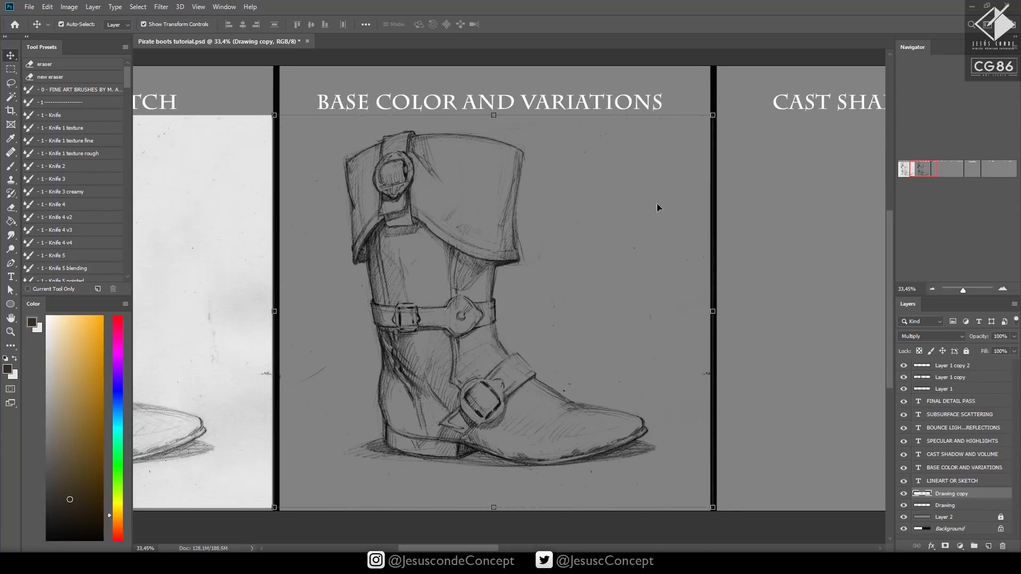
{"action": "key", "text": "z"}
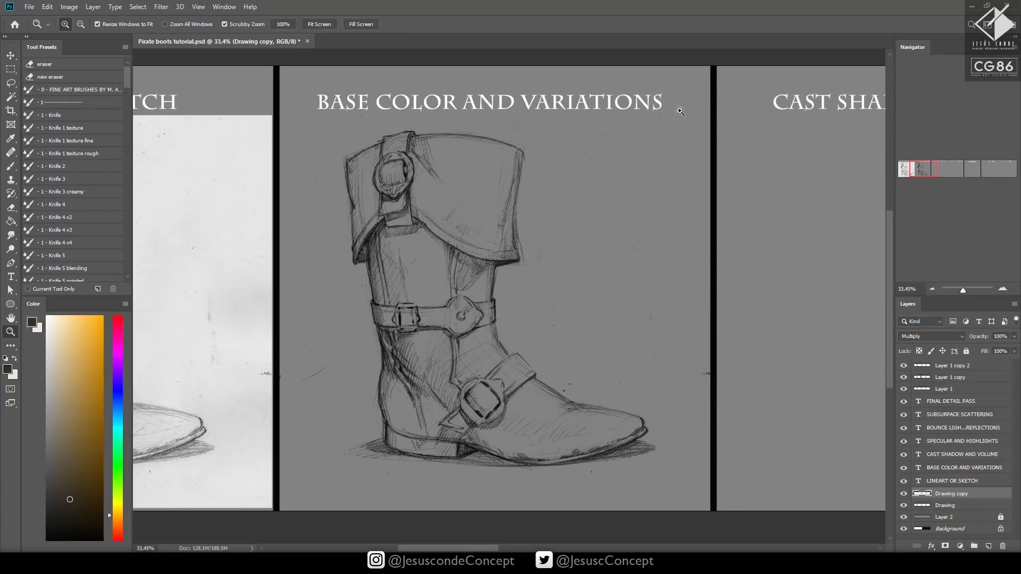
{"action": "left_click", "coordinate": [319, 81]}
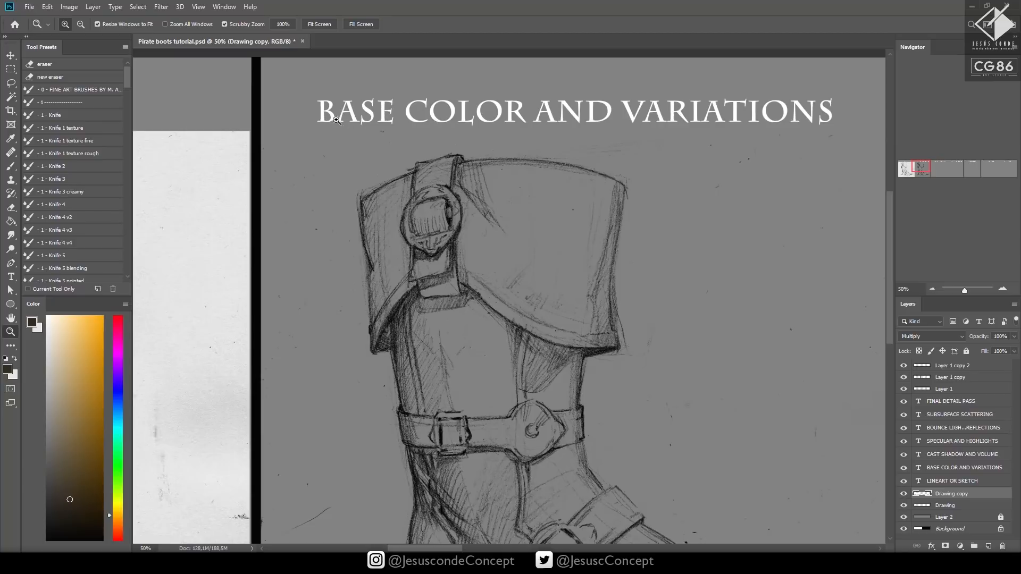
{"action": "left_click_drag", "start_coordinate": [336, 121], "coordinate": [367, 103]}
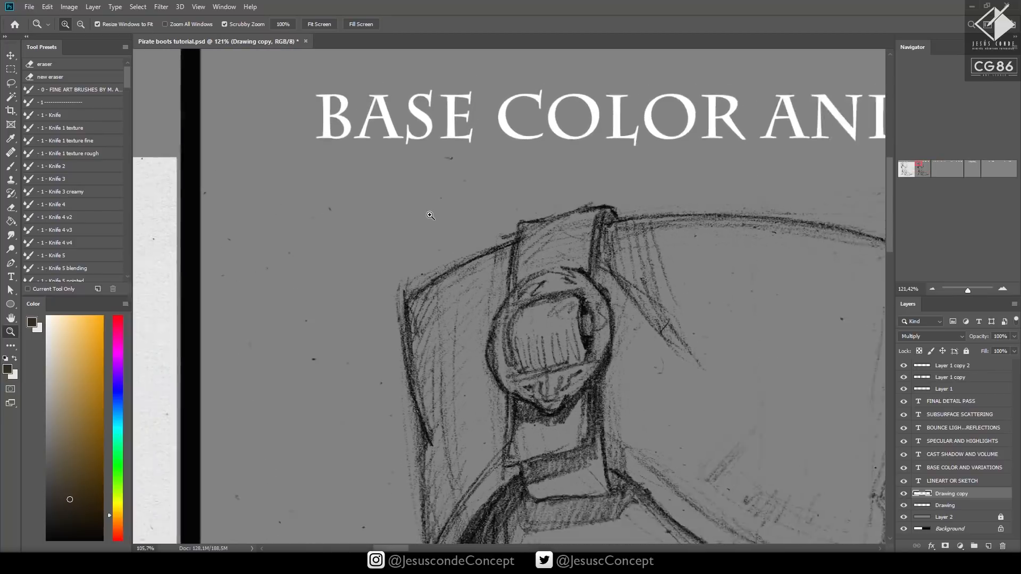
{"action": "left_click_drag", "start_coordinate": [430, 215], "coordinate": [389, 238]}
{"action": "left_click_drag", "start_coordinate": [561, 278], "coordinate": [431, 199]}
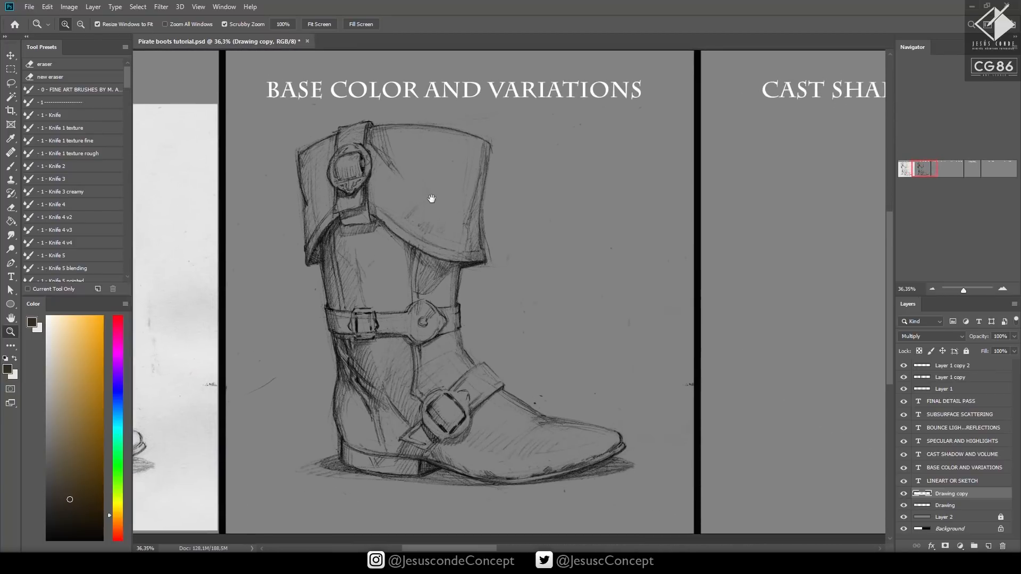
{"action": "key", "text": "h"}
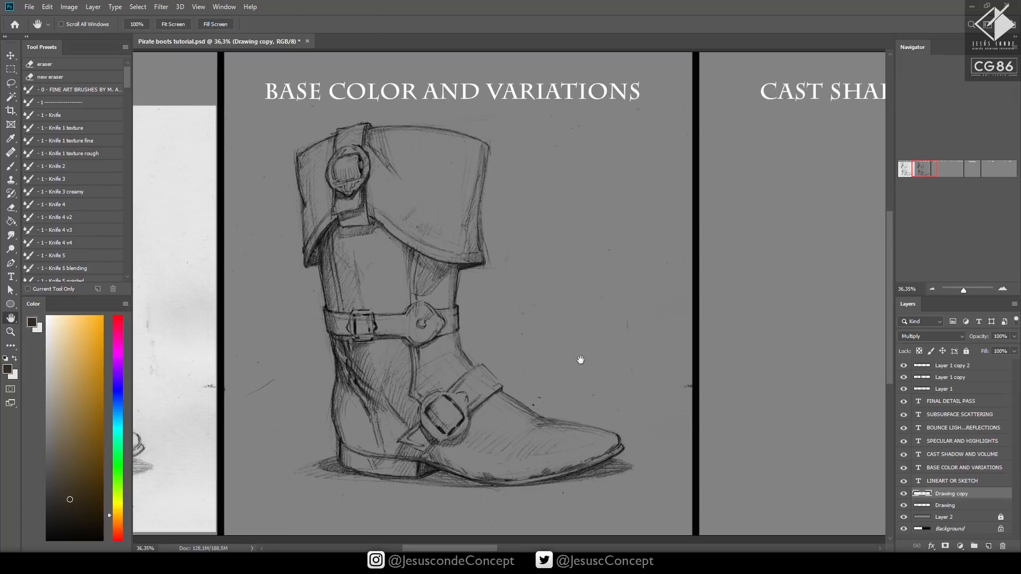
{"action": "left_click_drag", "start_coordinate": [580, 360], "coordinate": [566, 365]}
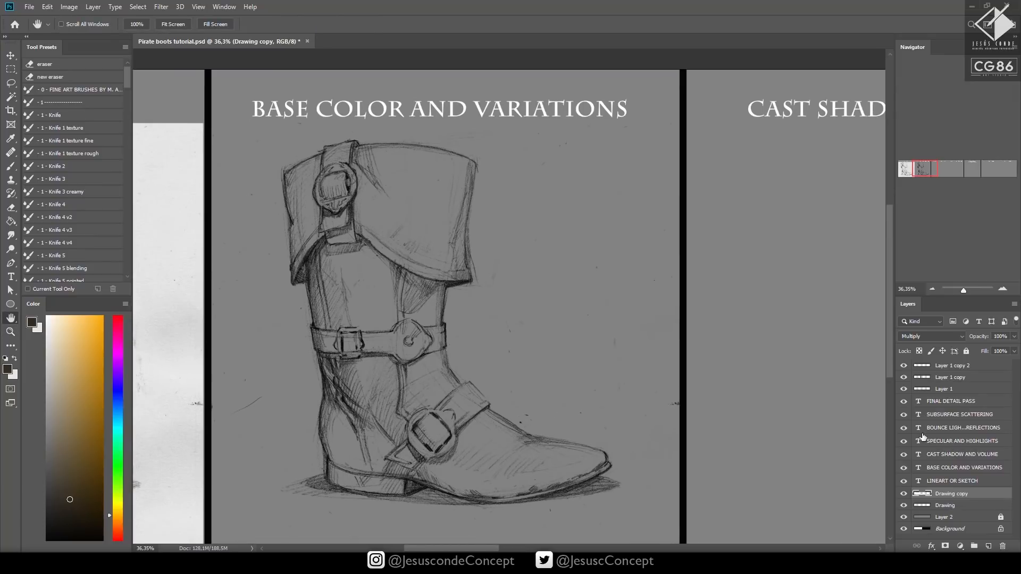
Lock the Drawing copy layer and add a new Normal layer directly above the Drawing layer
{"action": "left_click", "coordinate": [967, 352]}
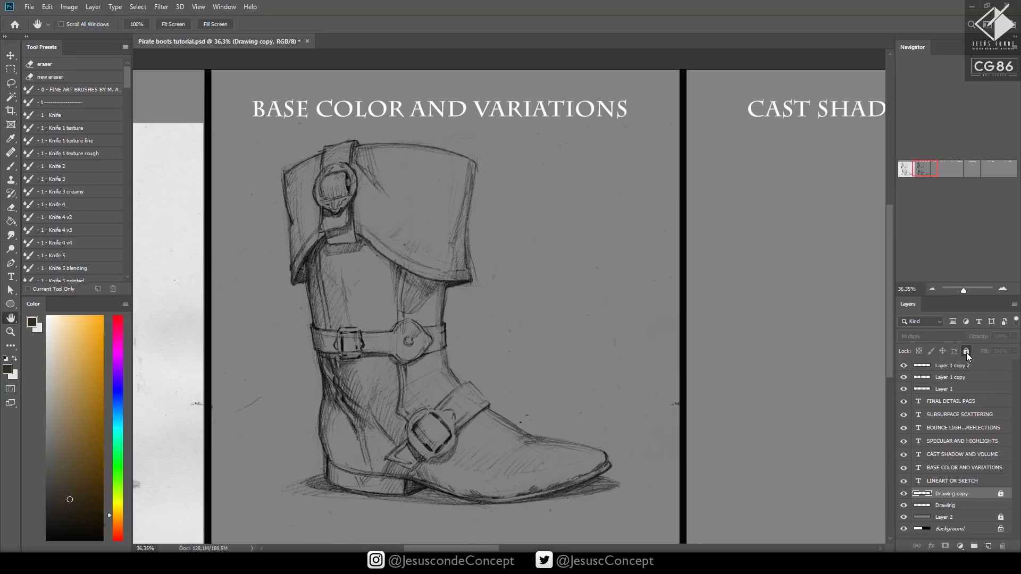
{"action": "left_click", "coordinate": [960, 507]}
{"action": "key", "text": "ctrl+shift+n"}
{"action": "key", "text": "BackSpace"}
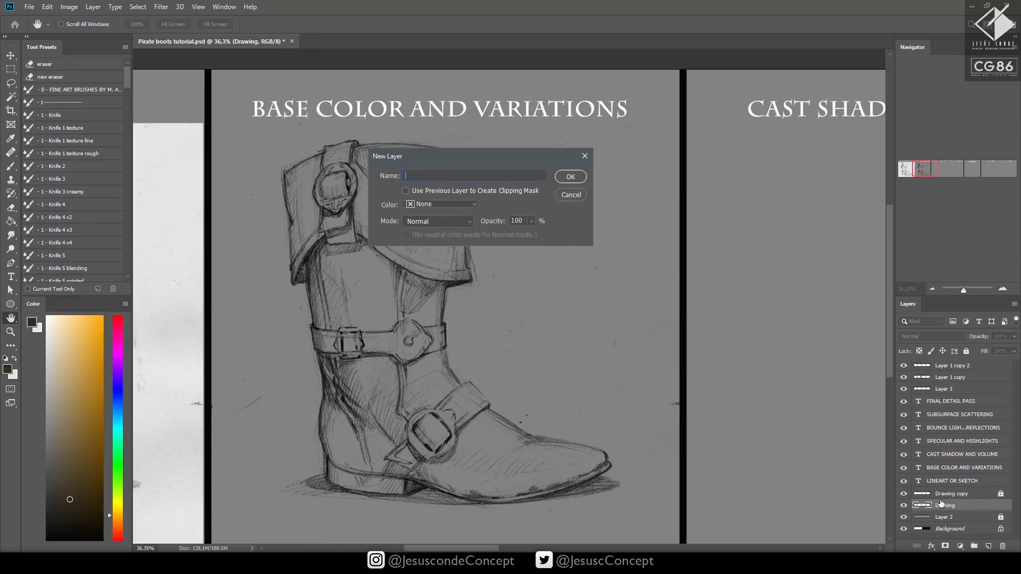
{"action": "key", "text": "Return"}
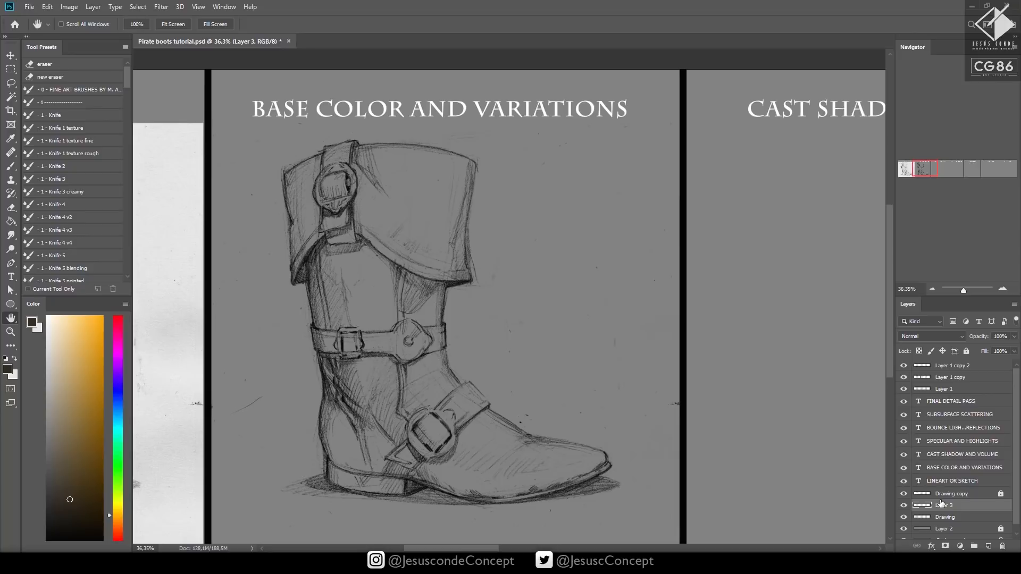
Activate the Brush tool and choose a muted, desaturated brown as the foreground color
{"action": "left_click_drag", "start_coordinate": [383, 285], "coordinate": [396, 273]}
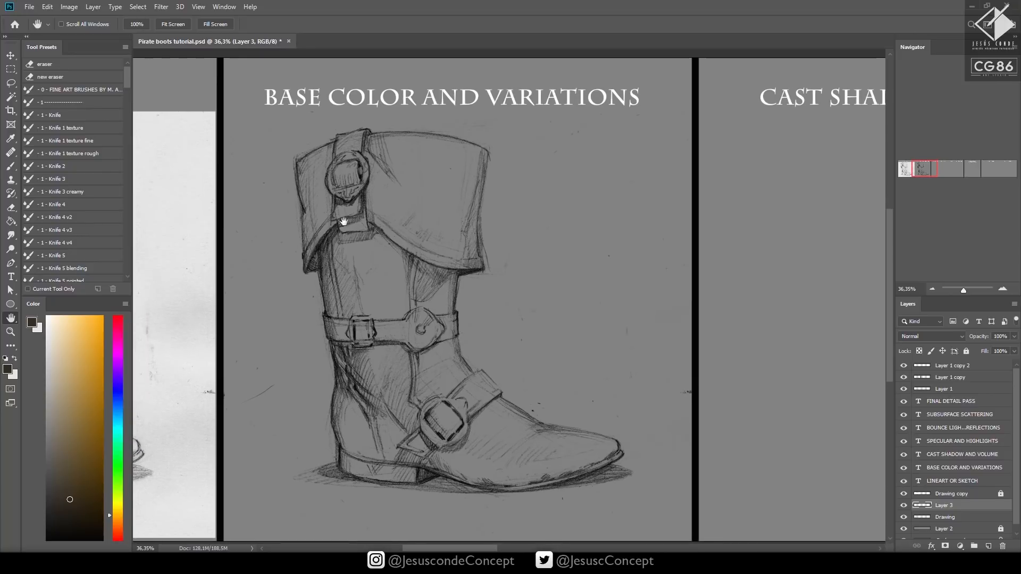
{"action": "key", "text": "b"}
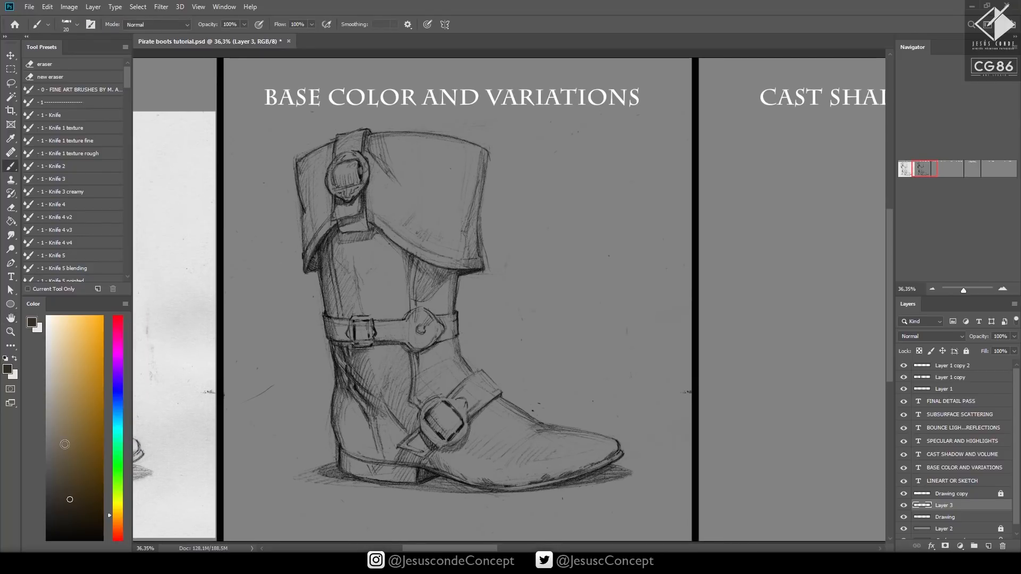
{"action": "left_click", "coordinate": [62, 459]}
{"action": "left_click_drag", "start_coordinate": [119, 515], "coordinate": [119, 523]}
{"action": "left_click", "coordinate": [68, 435]}
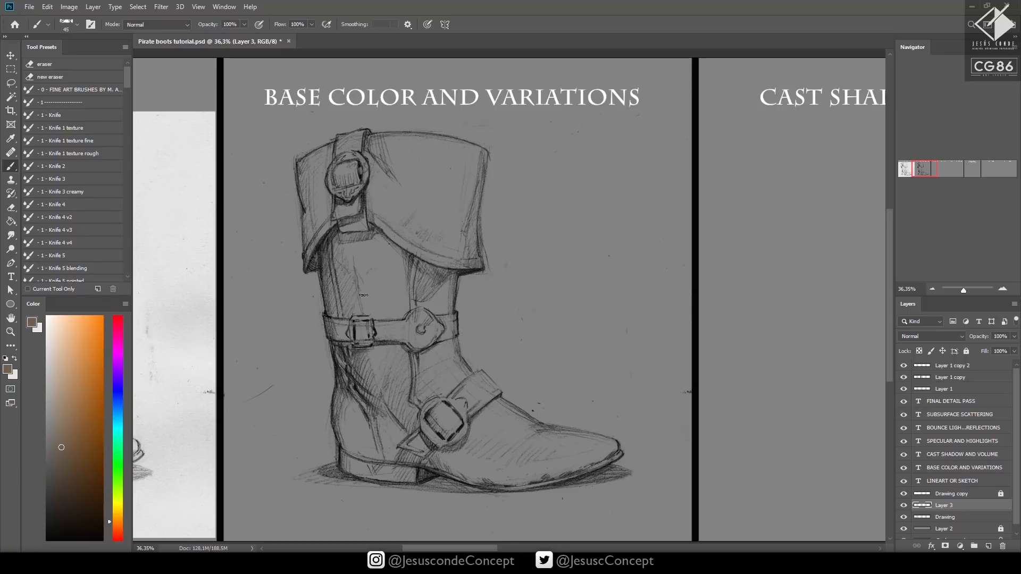
Block in the boot's shaft, heel and most of the cuff with brown, enlarging the brush to 150 px
{"action": "mouse_move", "coordinate": [367, 261]}
{"action": "left_mouse_down"}
{"action": "mouse_move", "coordinate": [374, 311]}
{"action": "mouse_move", "coordinate": [399, 349]}
{"action": "mouse_move", "coordinate": [412, 342]}
{"action": "mouse_move", "coordinate": [395, 337]}
{"action": "mouse_move", "coordinate": [373, 265]}
{"action": "mouse_move", "coordinate": [377, 367]}
{"action": "mouse_move", "coordinate": [382, 268]}
{"action": "mouse_move", "coordinate": [378, 300]}
{"action": "mouse_move", "coordinate": [396, 300]}
{"action": "mouse_move", "coordinate": [391, 277]}
{"action": "mouse_move", "coordinate": [397, 272]}
{"action": "mouse_move", "coordinate": [404, 293]}
{"action": "mouse_move", "coordinate": [412, 265]}
{"action": "mouse_move", "coordinate": [362, 298]}
{"action": "mouse_move", "coordinate": [367, 376]}
{"action": "mouse_move", "coordinate": [353, 380]}
{"action": "mouse_move", "coordinate": [336, 260]}
{"action": "mouse_move", "coordinate": [409, 224]}
{"action": "mouse_move", "coordinate": [406, 308]}
{"action": "mouse_move", "coordinate": [469, 241]}
{"action": "mouse_move", "coordinate": [472, 257]}
{"action": "mouse_move", "coordinate": [480, 151]}
{"action": "mouse_move", "coordinate": [471, 255]}
{"action": "mouse_move", "coordinate": [466, 166]}
{"action": "mouse_move", "coordinate": [398, 254]}
{"action": "mouse_move", "coordinate": [364, 278]}
{"action": "mouse_move", "coordinate": [360, 239]}
{"action": "mouse_move", "coordinate": [345, 272]}
{"action": "mouse_move", "coordinate": [336, 221]}
{"action": "mouse_move", "coordinate": [314, 239]}
{"action": "mouse_move", "coordinate": [314, 269]}
{"action": "mouse_move", "coordinate": [322, 265]}
{"action": "mouse_move", "coordinate": [337, 294]}
{"action": "mouse_move", "coordinate": [347, 455]}
{"action": "mouse_move", "coordinate": [367, 474]}
{"action": "mouse_move", "coordinate": [375, 450]}
{"action": "mouse_move", "coordinate": [416, 475]}
{"action": "mouse_move", "coordinate": [407, 482]}
{"action": "mouse_move", "coordinate": [420, 432]}
{"action": "mouse_move", "coordinate": [412, 385]}
{"action": "mouse_move", "coordinate": [356, 438]}
{"action": "mouse_move", "coordinate": [348, 423]}
{"action": "mouse_move", "coordinate": [433, 298]}
{"action": "mouse_move", "coordinate": [447, 367]}
{"action": "mouse_move", "coordinate": [454, 324]}
{"action": "mouse_move", "coordinate": [446, 277]}
{"action": "left_mouse_up"}
{"action": "key", "text": "bracketright"}
{"action": "key", "text": "bracketright"}
{"action": "key", "text": "bracketright"}
{"action": "key", "text": "bracketright"}
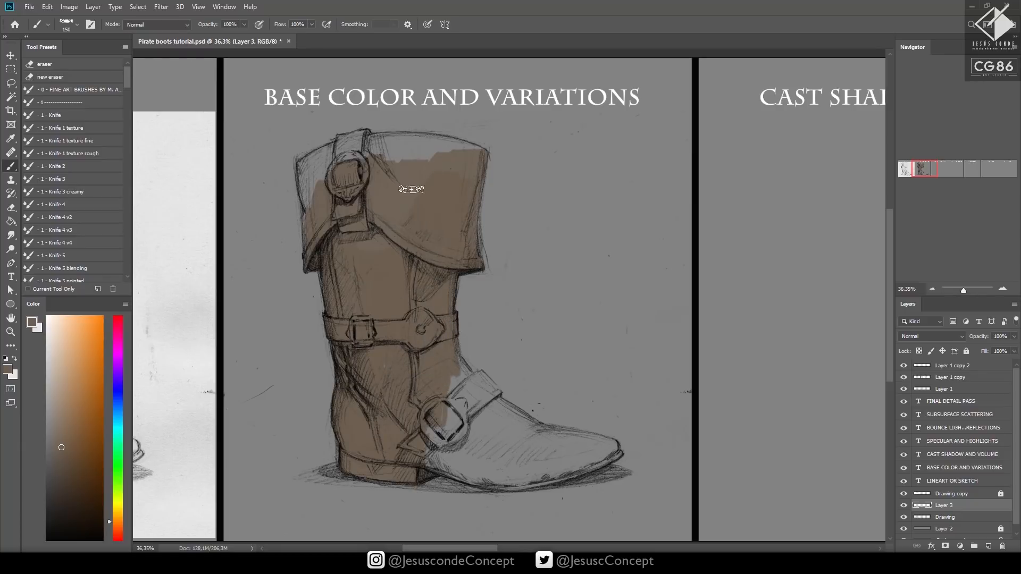
Fill the rest of the cuff and its top strap with brown up to the outlines, varying the brush size
{"action": "mouse_move", "coordinate": [330, 190]}
{"action": "left_mouse_down"}
{"action": "mouse_move", "coordinate": [314, 239]}
{"action": "mouse_move", "coordinate": [311, 176]}
{"action": "mouse_move", "coordinate": [329, 153]}
{"action": "mouse_move", "coordinate": [345, 155]}
{"action": "mouse_move", "coordinate": [314, 166]}
{"action": "mouse_move", "coordinate": [367, 140]}
{"action": "mouse_move", "coordinate": [363, 160]}
{"action": "left_mouse_up"}
{"action": "key", "text": "bracketleft"}
{"action": "key", "text": "bracketleft"}
{"action": "key", "text": "bracketleft"}
{"action": "key", "text": "bracketleft"}
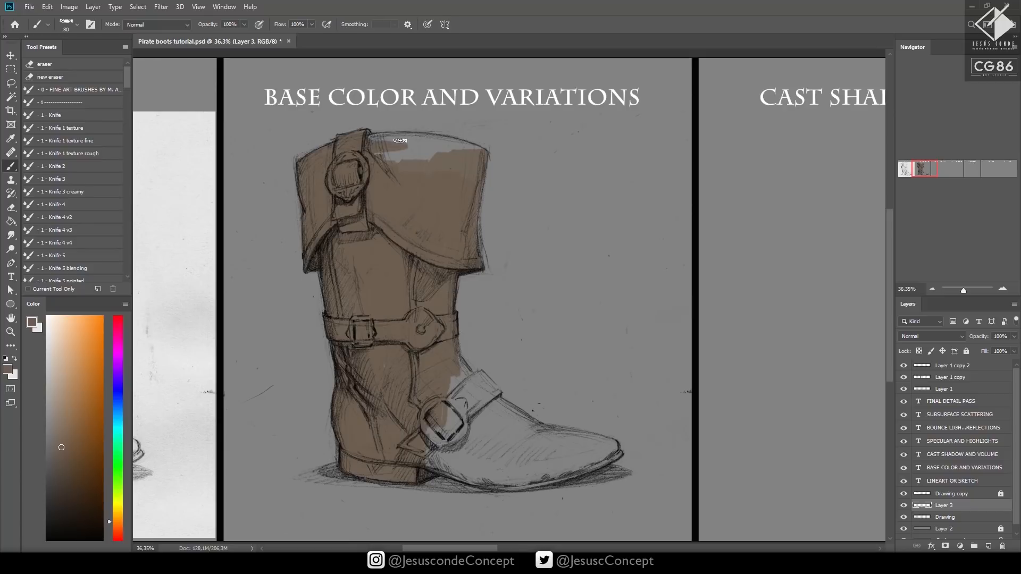
{"action": "key", "text": "bracketright"}
{"action": "key", "text": "bracketright"}
{"action": "key", "text": "bracketright"}
{"action": "key", "text": "bracketright"}
{"action": "mouse_move", "coordinate": [340, 144]}
{"action": "left_mouse_down"}
{"action": "mouse_move", "coordinate": [316, 169]}
{"action": "mouse_move", "coordinate": [379, 136]}
{"action": "left_mouse_up"}
{"action": "key", "text": "bracketleft"}
{"action": "key", "text": "bracketleft"}
{"action": "key", "text": "bracketleft"}
{"action": "mouse_move", "coordinate": [349, 140]}
{"action": "left_mouse_down"}
{"action": "mouse_move", "coordinate": [368, 151]}
{"action": "mouse_move", "coordinate": [366, 142]}
{"action": "mouse_move", "coordinate": [400, 137]}
{"action": "mouse_move", "coordinate": [369, 159]}
{"action": "mouse_move", "coordinate": [415, 142]}
{"action": "mouse_move", "coordinate": [414, 167]}
{"action": "mouse_move", "coordinate": [448, 187]}
{"action": "mouse_move", "coordinate": [469, 165]}
{"action": "mouse_move", "coordinate": [468, 145]}
{"action": "mouse_move", "coordinate": [419, 136]}
{"action": "mouse_move", "coordinate": [478, 164]}
{"action": "left_mouse_up"}
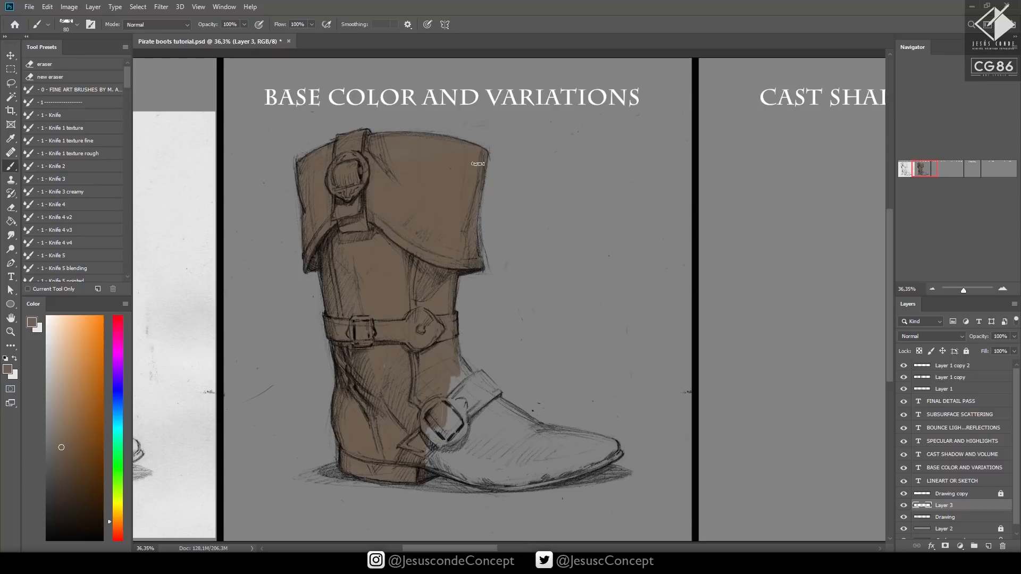
{"action": "left_click_drag", "start_coordinate": [471, 217], "coordinate": [473, 252]}
Fill the ankle, the foot up to the toe and the instep strap with brown, adjusting the brush size to the outlines
{"action": "left_click_drag", "start_coordinate": [455, 414], "coordinate": [416, 427]}
{"action": "mouse_move", "coordinate": [462, 404]}
{"action": "left_mouse_down"}
{"action": "mouse_move", "coordinate": [462, 431]}
{"action": "mouse_move", "coordinate": [430, 461]}
{"action": "left_mouse_up"}
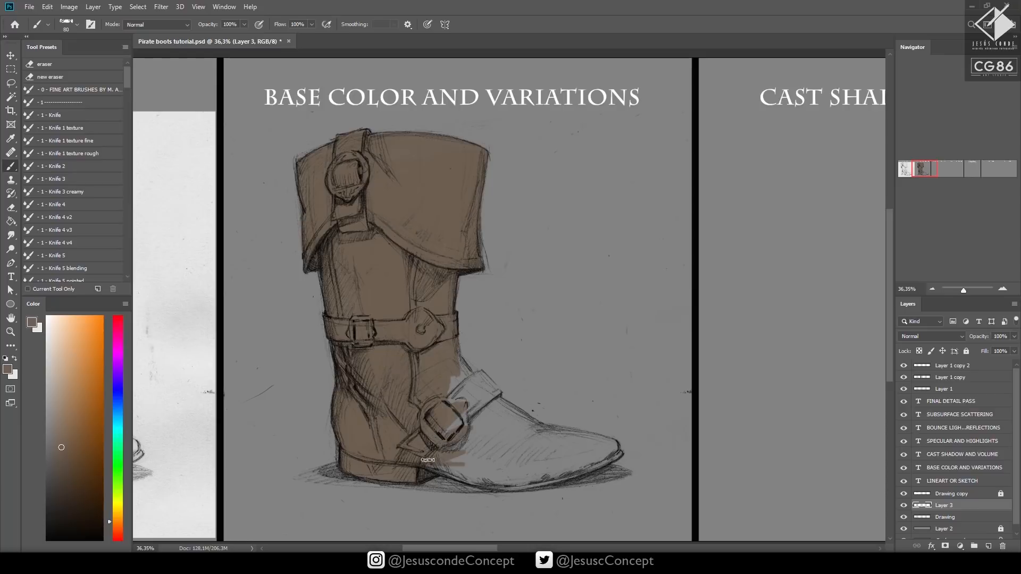
{"action": "mouse_move", "coordinate": [414, 475]}
{"action": "left_mouse_down"}
{"action": "mouse_move", "coordinate": [523, 462]}
{"action": "mouse_move", "coordinate": [467, 480]}
{"action": "mouse_move", "coordinate": [518, 463]}
{"action": "mouse_move", "coordinate": [469, 478]}
{"action": "mouse_move", "coordinate": [455, 472]}
{"action": "mouse_move", "coordinate": [486, 489]}
{"action": "mouse_move", "coordinate": [473, 479]}
{"action": "mouse_move", "coordinate": [554, 474]}
{"action": "mouse_move", "coordinate": [601, 458]}
{"action": "mouse_move", "coordinate": [606, 447]}
{"action": "mouse_move", "coordinate": [593, 443]}
{"action": "mouse_move", "coordinate": [610, 454]}
{"action": "mouse_move", "coordinate": [561, 431]}
{"action": "mouse_move", "coordinate": [535, 433]}
{"action": "mouse_move", "coordinate": [510, 457]}
{"action": "mouse_move", "coordinate": [588, 455]}
{"action": "mouse_move", "coordinate": [489, 480]}
{"action": "mouse_move", "coordinate": [458, 453]}
{"action": "mouse_move", "coordinate": [441, 341]}
{"action": "mouse_move", "coordinate": [473, 390]}
{"action": "mouse_move", "coordinate": [463, 387]}
{"action": "mouse_move", "coordinate": [471, 414]}
{"action": "mouse_move", "coordinate": [480, 403]}
{"action": "mouse_move", "coordinate": [556, 432]}
{"action": "left_mouse_up"}
{"action": "key", "text": "bracketright"}
{"action": "key", "text": "bracketright"}
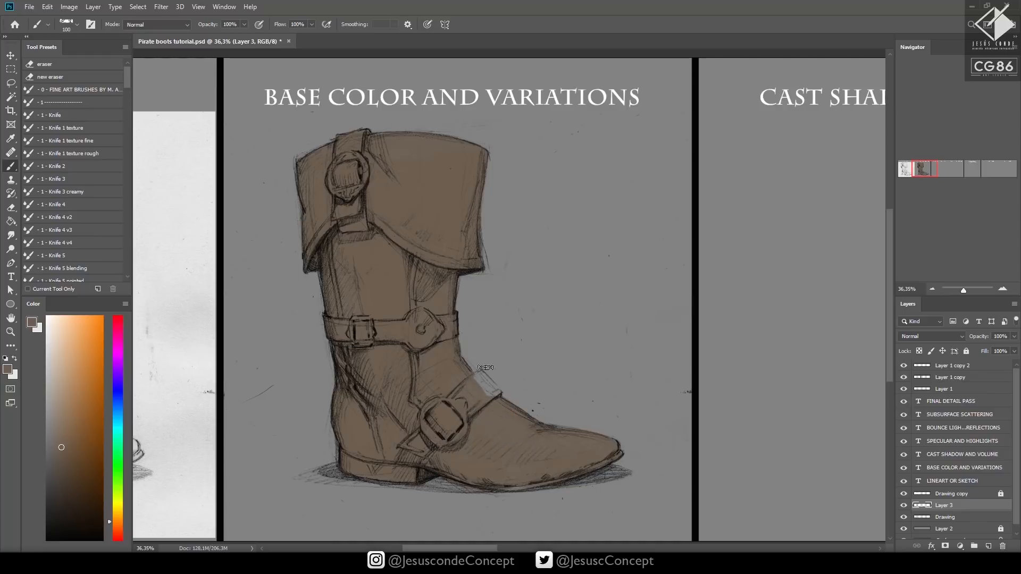
{"action": "key", "text": "bracketleft"}
{"action": "key", "text": "bracketleft"}
{"action": "left_click_drag", "start_coordinate": [479, 382], "coordinate": [497, 392]}
{"action": "key", "text": "bracketleft"}
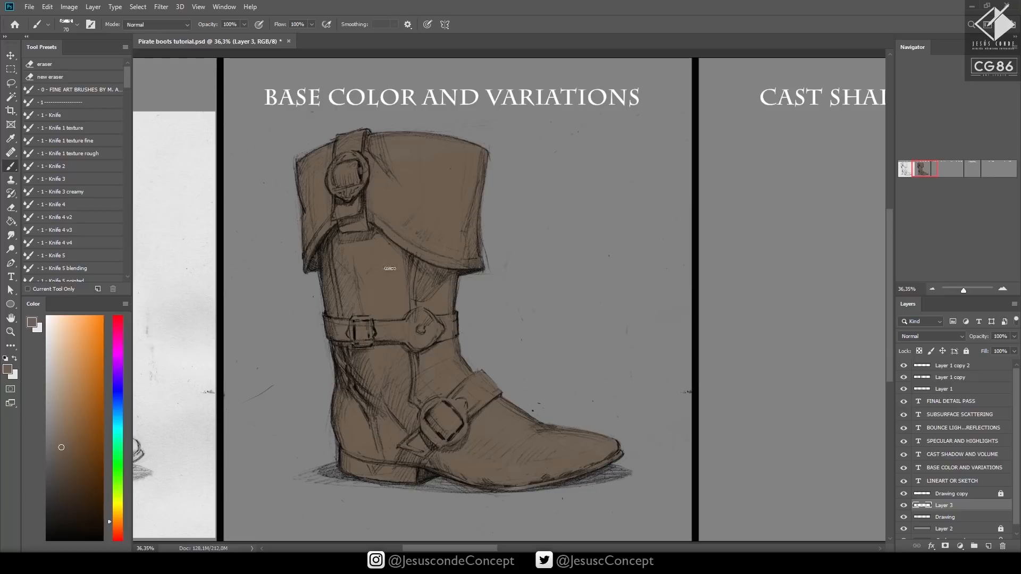
Darken and mute the boot's base color with Hue/Saturation at Hue -9, Saturation -12 and Lightness -16
{"action": "key", "text": "ctrl+u"}
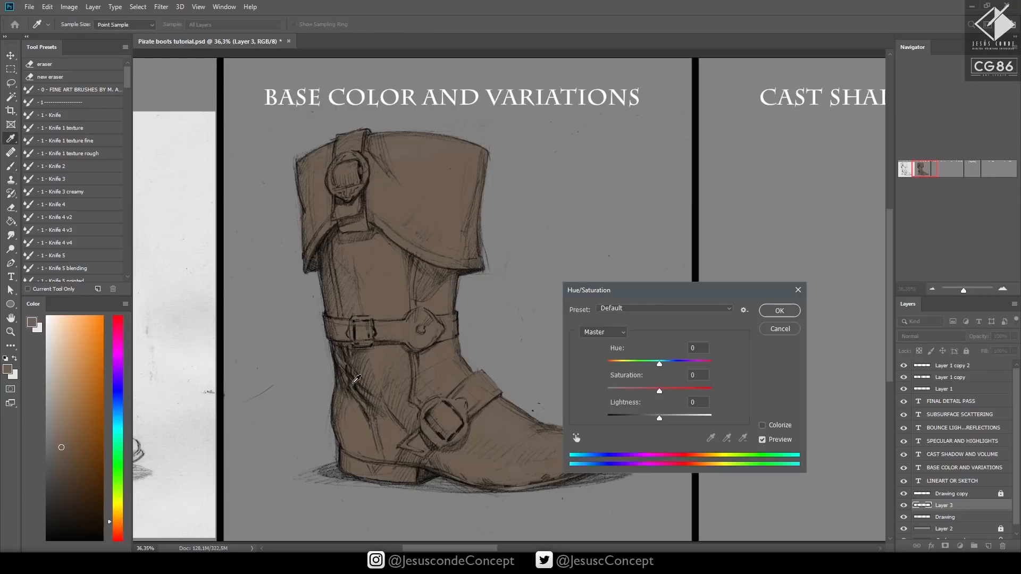
{"action": "left_click_drag", "start_coordinate": [665, 292], "coordinate": [685, 238]}
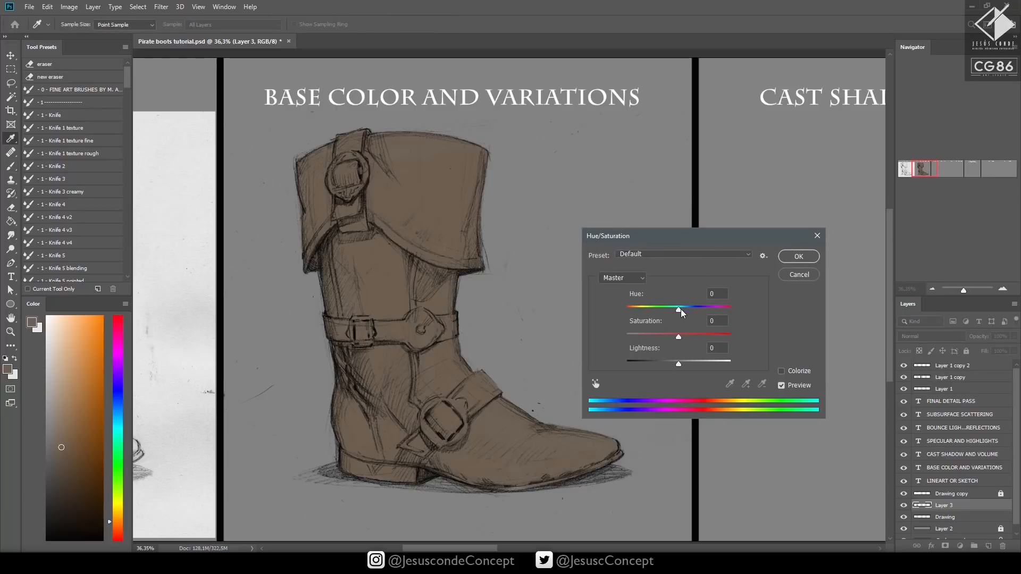
{"action": "left_click_drag", "start_coordinate": [680, 310], "coordinate": [674, 365]}
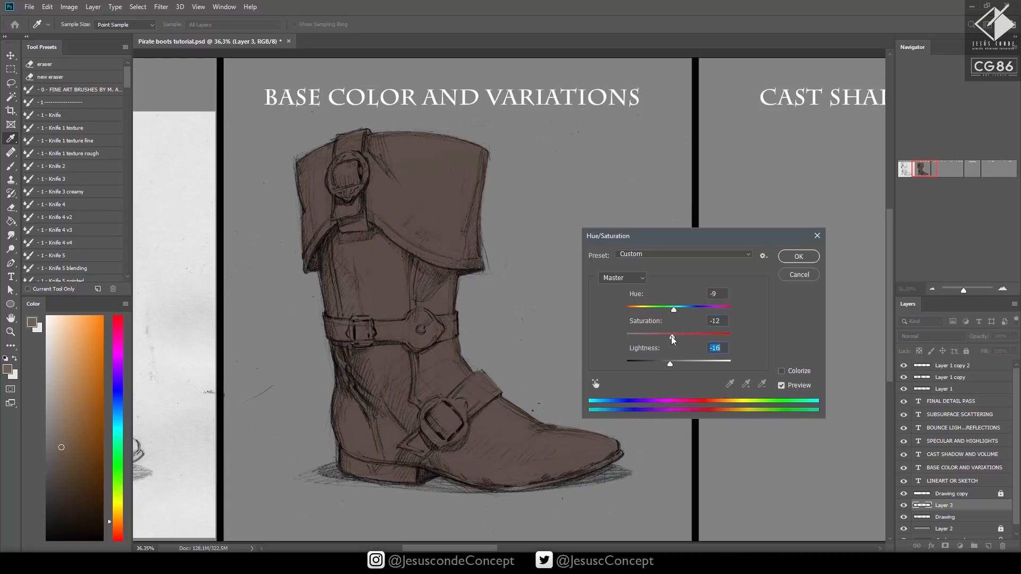
{"action": "left_click", "coordinate": [671, 337]}
{"action": "left_click", "coordinate": [787, 259]}
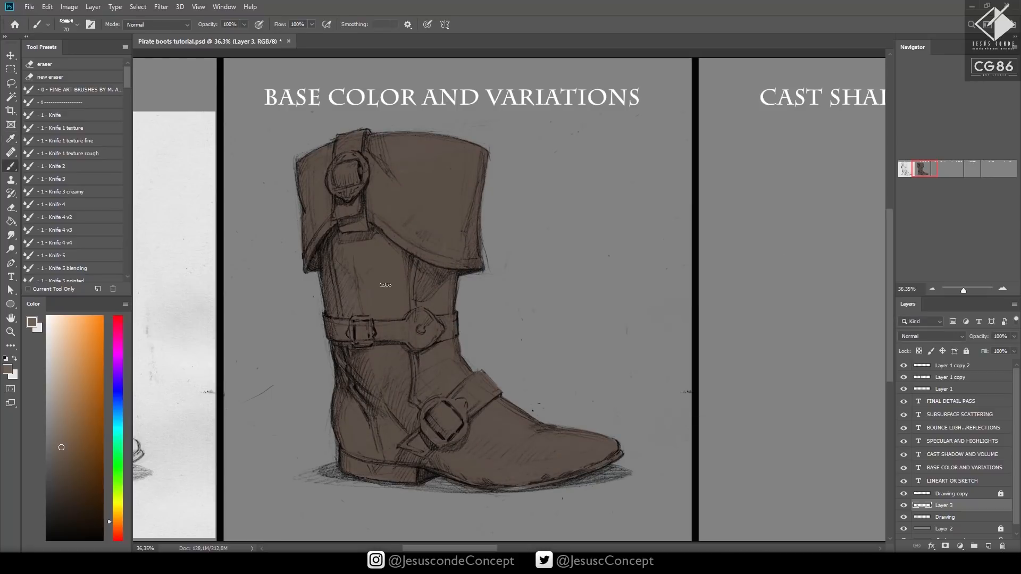
Sample the darkened brown from the boot and touch up the shaft's back edge just below the cuff
{"action": "left_click", "coordinate": [387, 325], "text": "alt"}
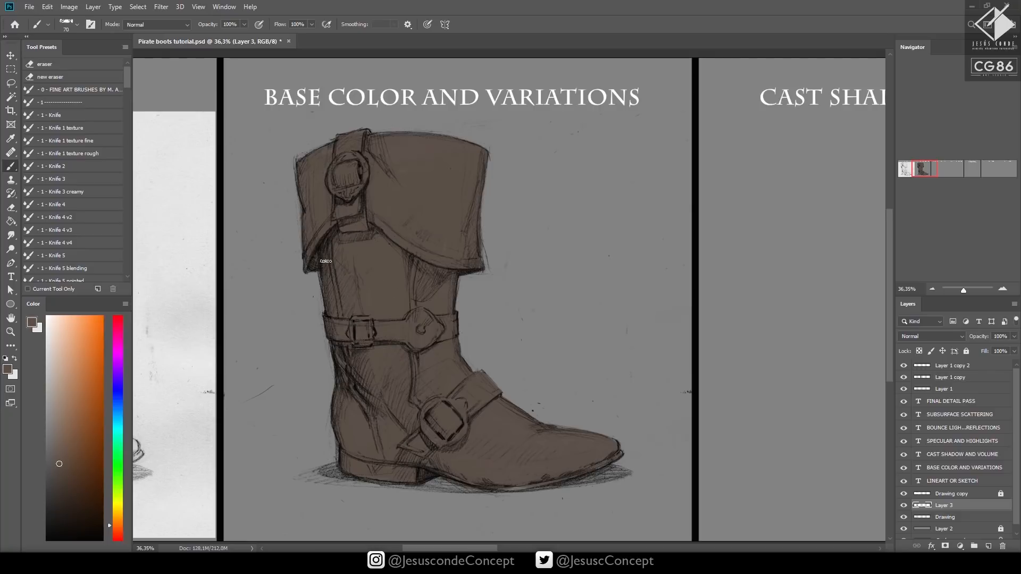
{"action": "left_click_drag", "start_coordinate": [325, 268], "coordinate": [324, 298]}
{"action": "left_click_drag", "start_coordinate": [564, 435], "coordinate": [543, 438]}
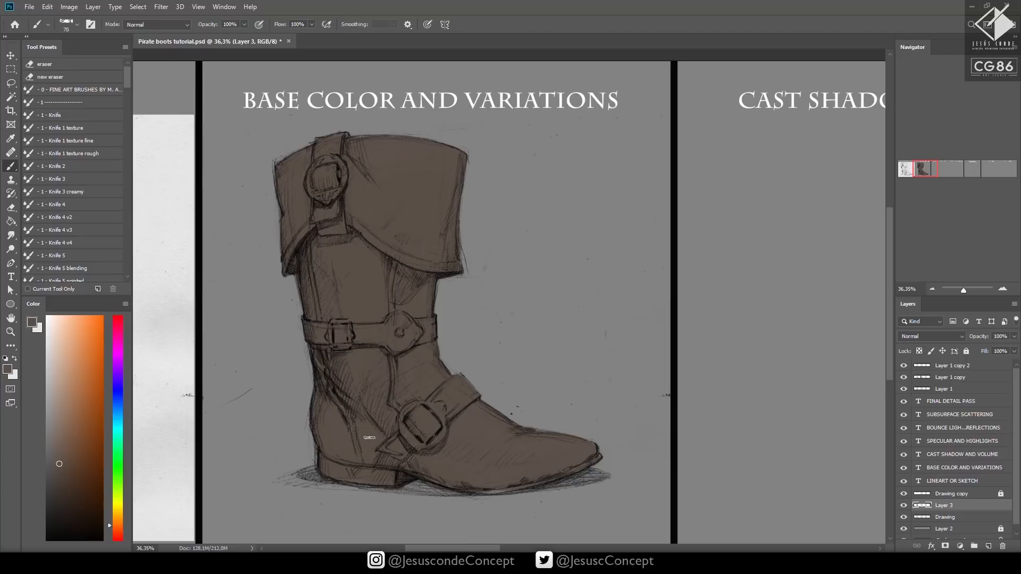
Add a new Normal layer above the base color and paint the cuff's strap in a darker brown
{"action": "key", "text": "ctrl+shift+n"}
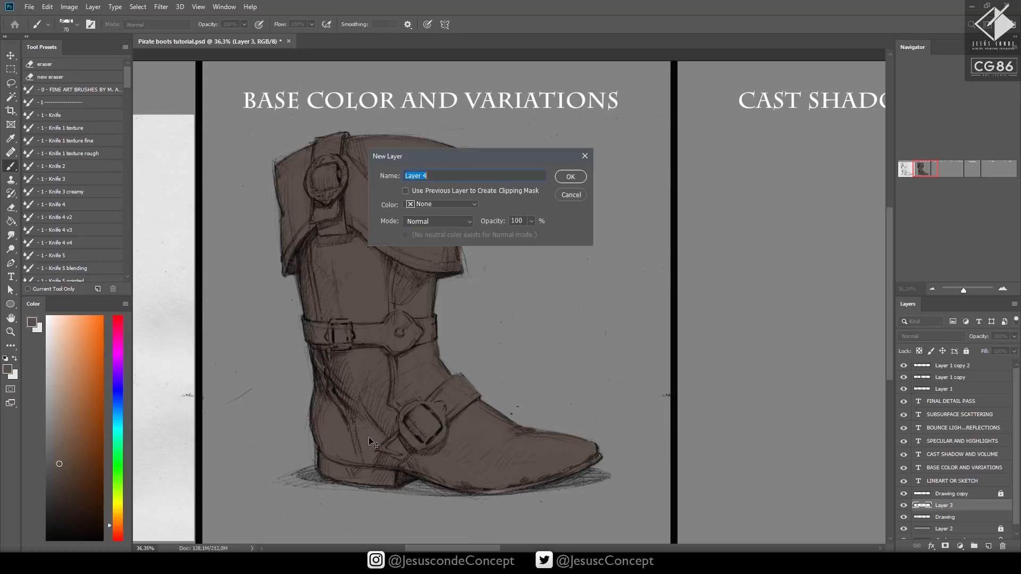
{"action": "key", "text": "Return"}
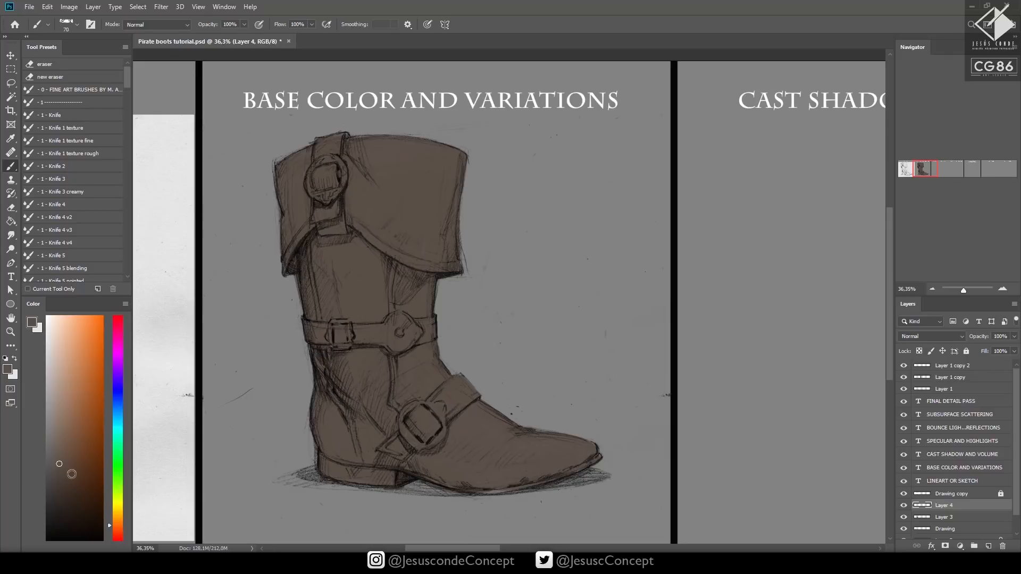
{"action": "left_click", "coordinate": [67, 480]}
{"action": "mouse_move", "coordinate": [319, 217]}
{"action": "left_mouse_down"}
{"action": "mouse_move", "coordinate": [334, 196]}
{"action": "mouse_move", "coordinate": [333, 232]}
{"action": "mouse_move", "coordinate": [324, 236]}
{"action": "mouse_move", "coordinate": [334, 194]}
{"action": "mouse_move", "coordinate": [331, 148]}
{"action": "mouse_move", "coordinate": [319, 166]}
{"action": "mouse_move", "coordinate": [320, 144]}
{"action": "mouse_move", "coordinate": [329, 142]}
{"action": "mouse_move", "coordinate": [333, 157]}
{"action": "mouse_move", "coordinate": [339, 138]}
{"action": "left_mouse_up"}
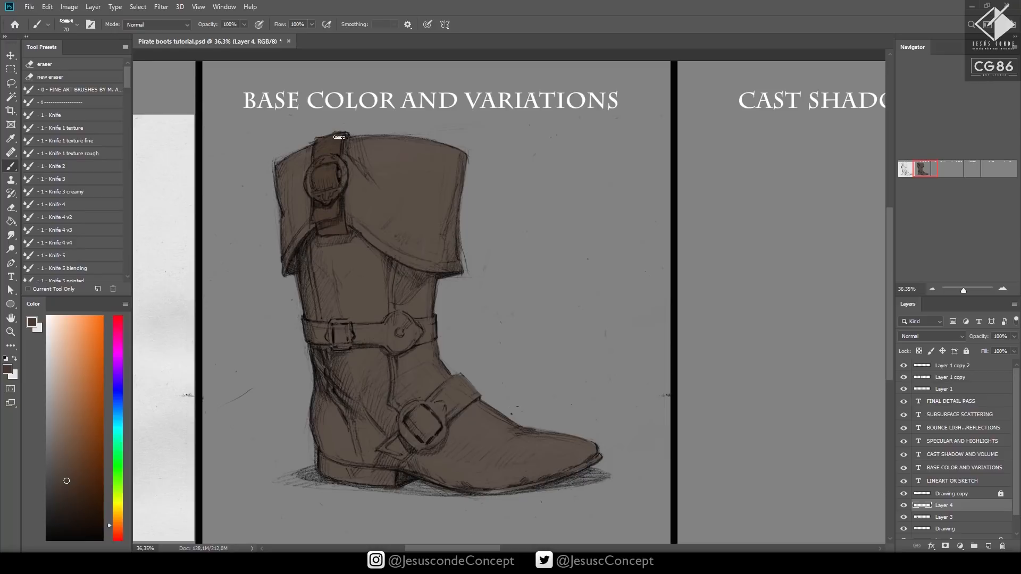
Paint the instep strap and the mid-shaft strap in the darker brown, reducing the brush to 45 px
{"action": "mouse_move", "coordinate": [399, 443]}
{"action": "left_mouse_down"}
{"action": "mouse_move", "coordinate": [405, 434]}
{"action": "mouse_move", "coordinate": [402, 455]}
{"action": "mouse_move", "coordinate": [428, 432]}
{"action": "mouse_move", "coordinate": [420, 409]}
{"action": "mouse_move", "coordinate": [446, 391]}
{"action": "mouse_move", "coordinate": [444, 400]}
{"action": "mouse_move", "coordinate": [463, 407]}
{"action": "mouse_move", "coordinate": [464, 346]}
{"action": "mouse_move", "coordinate": [468, 380]}
{"action": "mouse_move", "coordinate": [458, 387]}
{"action": "left_mouse_up"}
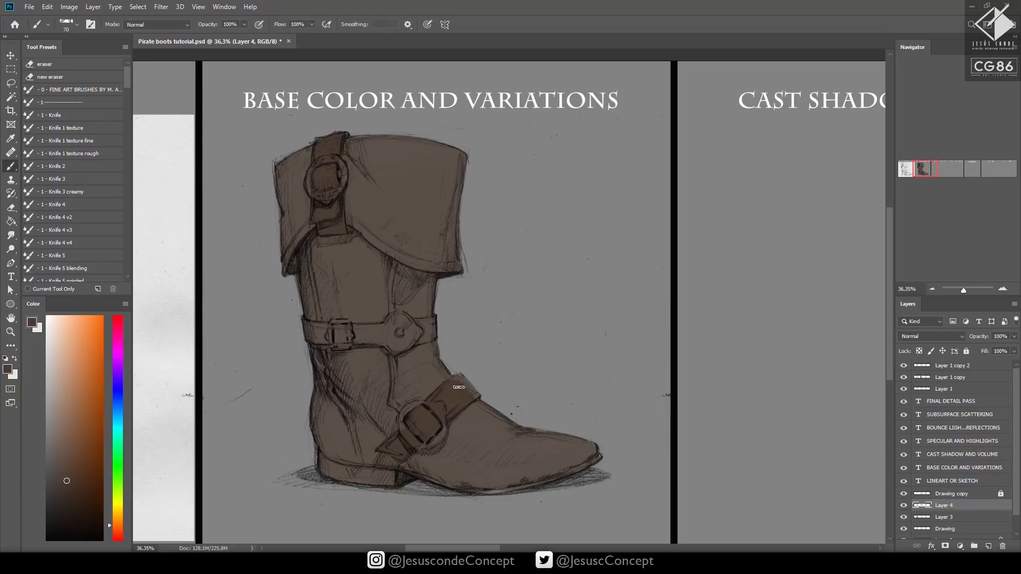
{"action": "key", "text": "bracketleft"}
{"action": "mouse_move", "coordinate": [394, 327]}
{"action": "left_mouse_down"}
{"action": "mouse_move", "coordinate": [431, 332]}
{"action": "mouse_move", "coordinate": [424, 320]}
{"action": "mouse_move", "coordinate": [392, 329]}
{"action": "mouse_move", "coordinate": [392, 351]}
{"action": "mouse_move", "coordinate": [387, 341]}
{"action": "mouse_move", "coordinate": [428, 338]}
{"action": "mouse_move", "coordinate": [429, 319]}
{"action": "mouse_move", "coordinate": [388, 326]}
{"action": "mouse_move", "coordinate": [385, 343]}
{"action": "mouse_move", "coordinate": [388, 327]}
{"action": "mouse_move", "coordinate": [414, 347]}
{"action": "mouse_move", "coordinate": [427, 322]}
{"action": "mouse_move", "coordinate": [401, 316]}
{"action": "mouse_move", "coordinate": [382, 341]}
{"action": "mouse_move", "coordinate": [332, 319]}
{"action": "mouse_move", "coordinate": [354, 342]}
{"action": "mouse_move", "coordinate": [379, 339]}
{"action": "mouse_move", "coordinate": [379, 325]}
{"action": "mouse_move", "coordinate": [356, 328]}
{"action": "mouse_move", "coordinate": [364, 335]}
{"action": "mouse_move", "coordinate": [356, 325]}
{"action": "mouse_move", "coordinate": [342, 343]}
{"action": "mouse_move", "coordinate": [311, 340]}
{"action": "left_mouse_up"}
{"action": "key", "text": "ctrl+z"}
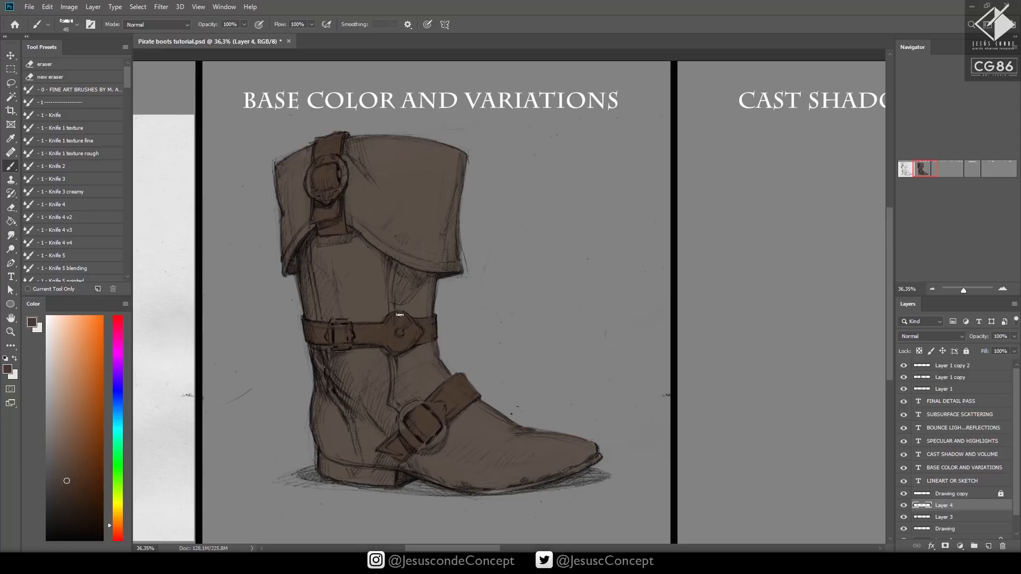
Pick a slightly lighter brown, add a new Normal layer and move it beneath the strap layer, Layer 4
{"action": "left_click", "coordinate": [60, 455]}
{"action": "key", "text": "ctrl+shift+n"}
{"action": "key", "text": "Return"}
{"action": "left_click_drag", "start_coordinate": [952, 507], "coordinate": [954, 520]}
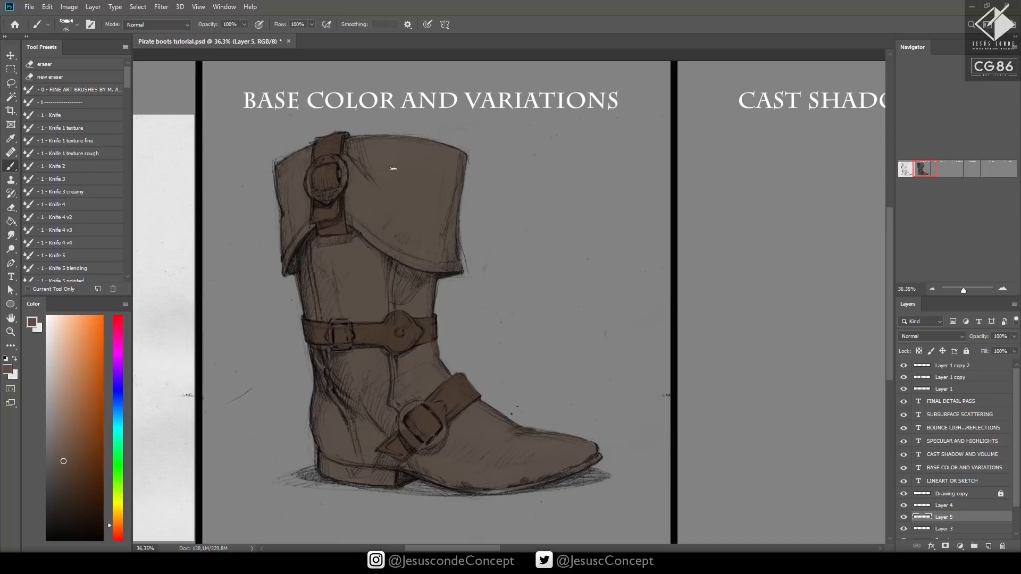
Choose a light tan and block in the front of the cuff, enlarging the brush to 70 px
{"action": "left_click", "coordinate": [58, 408]}
{"action": "mouse_move", "coordinate": [398, 165]}
{"action": "left_mouse_down"}
{"action": "mouse_move", "coordinate": [379, 214]}
{"action": "mouse_move", "coordinate": [364, 211]}
{"action": "mouse_move", "coordinate": [343, 160]}
{"action": "left_mouse_up"}
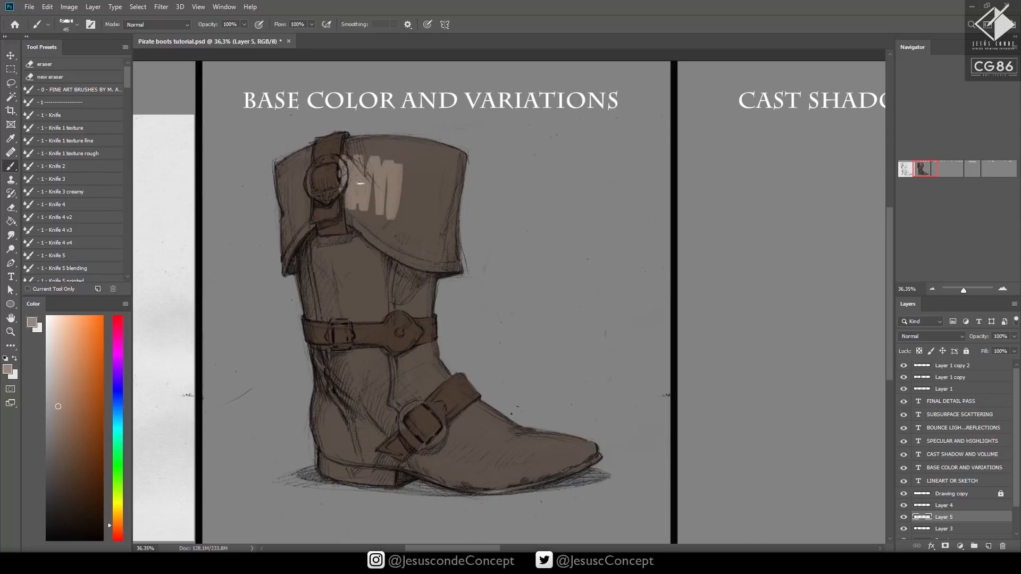
{"action": "key", "text": "bracketright"}
{"action": "key", "text": "bracketright"}
{"action": "key", "text": "bracketright"}
{"action": "mouse_move", "coordinate": [357, 211]}
{"action": "left_mouse_down"}
{"action": "mouse_move", "coordinate": [396, 239]}
{"action": "mouse_move", "coordinate": [423, 173]}
{"action": "mouse_move", "coordinate": [435, 172]}
{"action": "mouse_move", "coordinate": [379, 219]}
{"action": "mouse_move", "coordinate": [345, 175]}
{"action": "mouse_move", "coordinate": [356, 144]}
{"action": "mouse_move", "coordinate": [416, 174]}
{"action": "mouse_move", "coordinate": [437, 230]}
{"action": "mouse_move", "coordinate": [451, 208]}
{"action": "mouse_move", "coordinate": [462, 234]}
{"action": "left_mouse_up"}
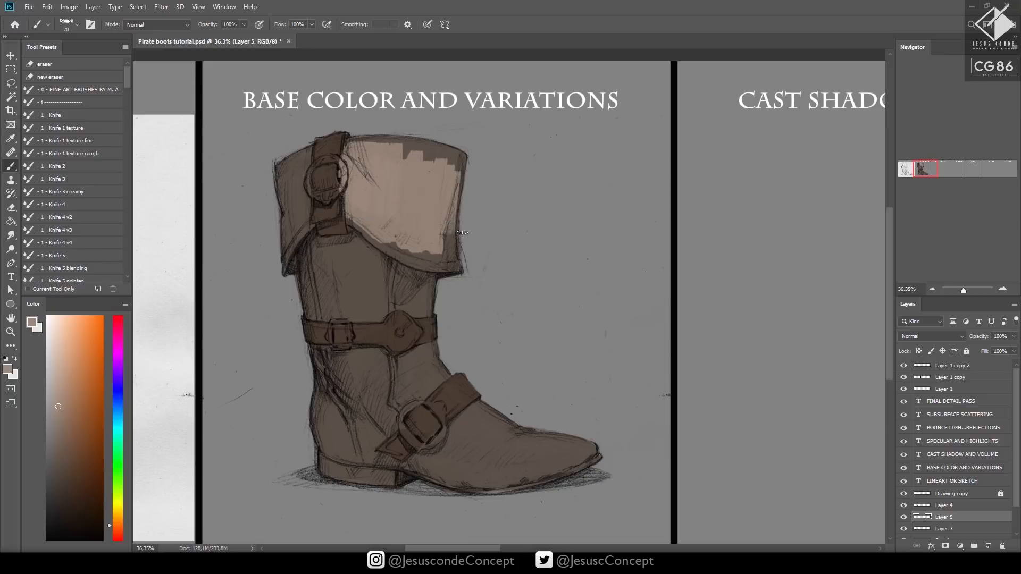
Lower the cuff color layer's opacity to 30% and return to the Brush tool
{"action": "key", "text": "space"}
{"action": "key", "text": "5"}
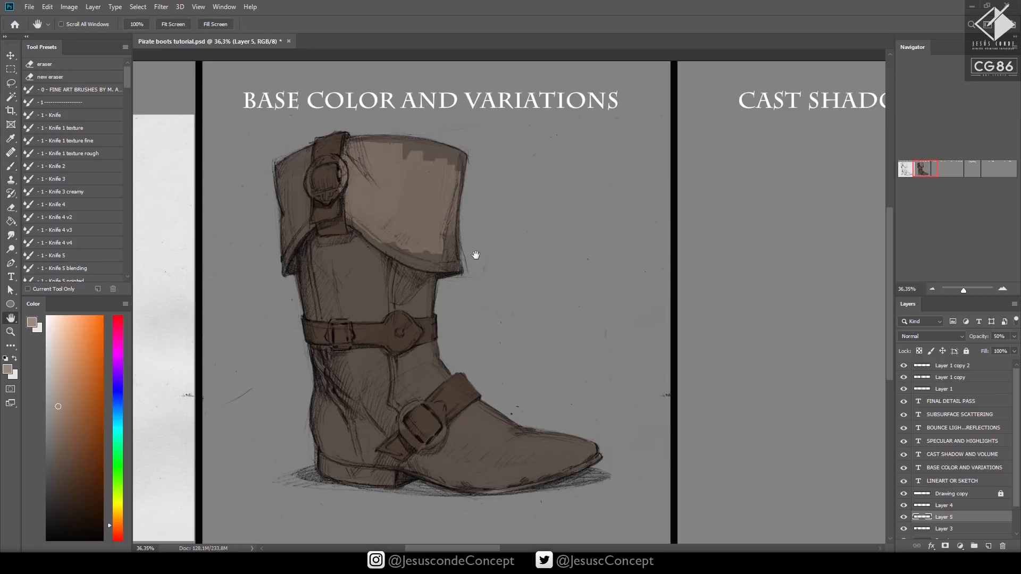
{"action": "key", "text": "3"}
{"action": "key", "text": "b"}
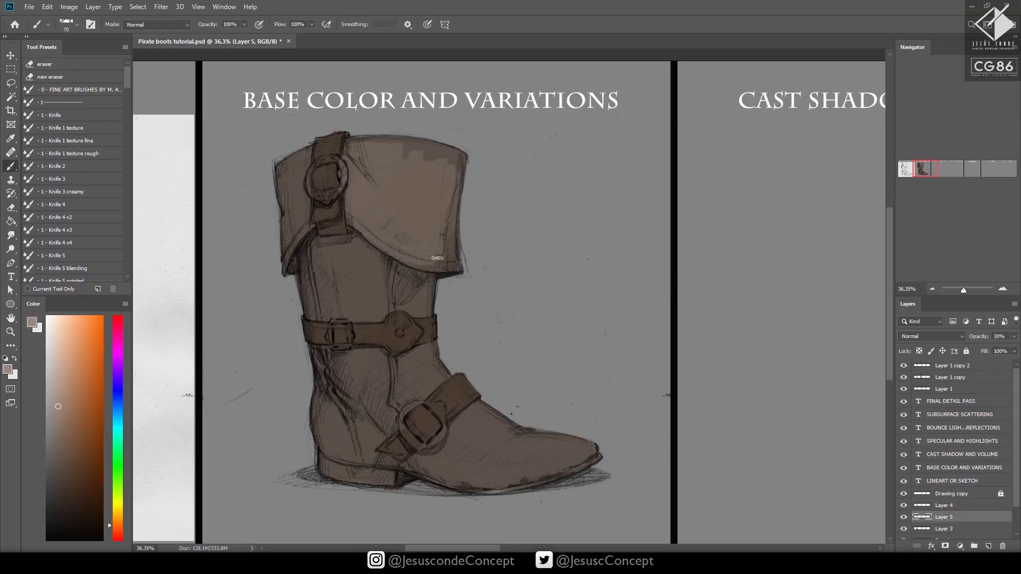
Fill the remaining cuff edges and the cuff area behind the strap with tan, reducing the brush to 45 px
{"action": "key", "text": "h"}
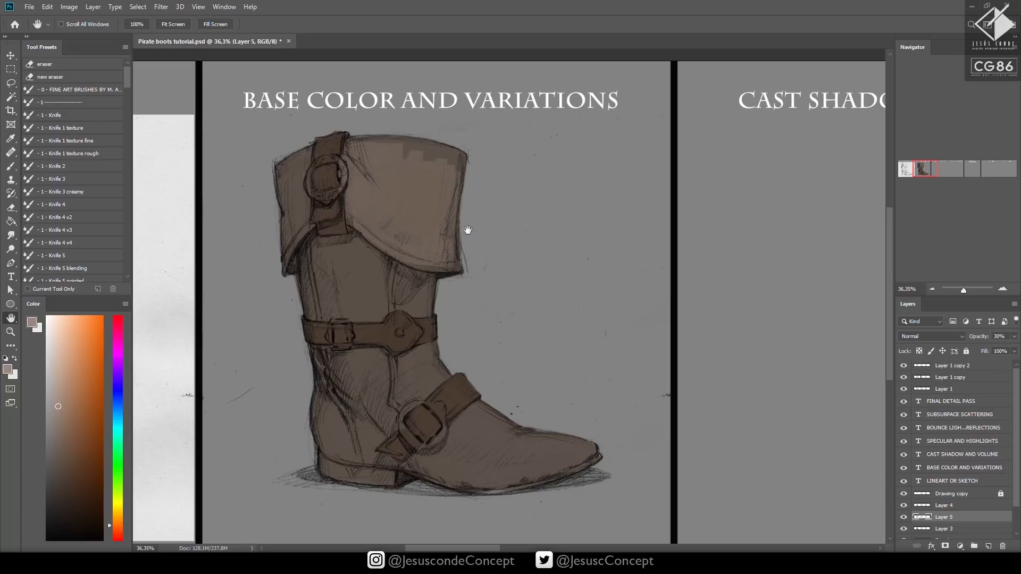
{"action": "key", "text": "b"}
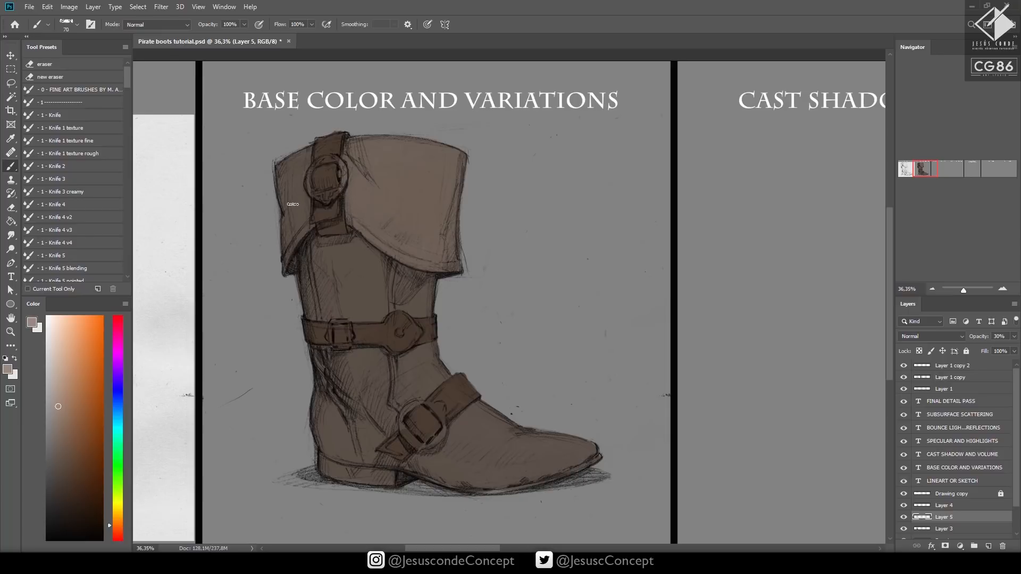
{"action": "mouse_move", "coordinate": [293, 204]}
{"action": "left_mouse_down"}
{"action": "mouse_move", "coordinate": [290, 230]}
{"action": "mouse_move", "coordinate": [304, 228]}
{"action": "mouse_move", "coordinate": [299, 166]}
{"action": "mouse_move", "coordinate": [287, 204]}
{"action": "left_mouse_up"}
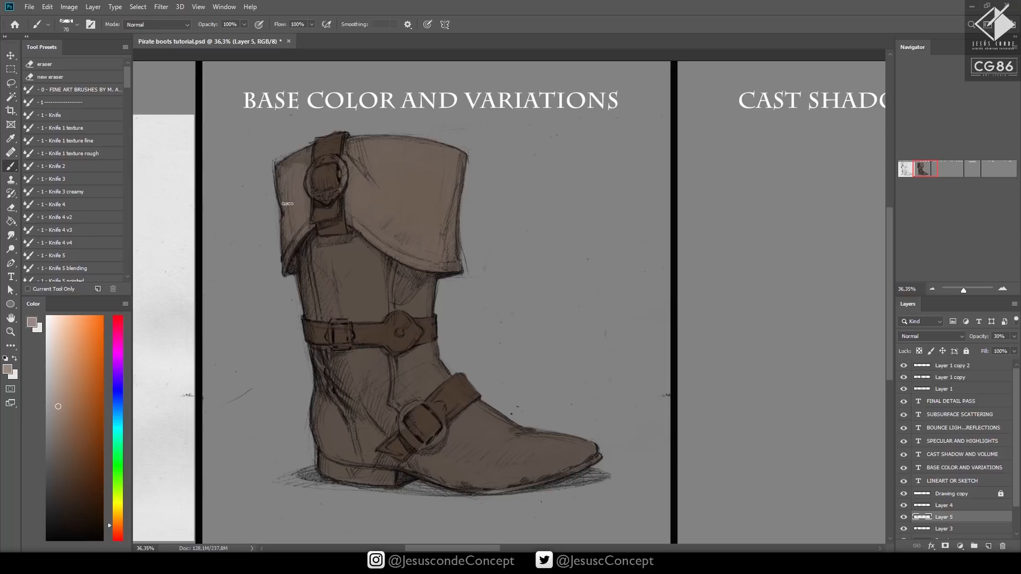
{"action": "key", "text": "bracketleft"}
{"action": "mouse_move", "coordinate": [302, 158]}
{"action": "left_mouse_down"}
{"action": "mouse_move", "coordinate": [284, 169]}
{"action": "mouse_move", "coordinate": [306, 153]}
{"action": "left_mouse_up"}
{"action": "key", "text": "bracketleft"}
{"action": "key", "text": "bracketleft"}
{"action": "mouse_move", "coordinate": [285, 238]}
{"action": "left_mouse_down"}
{"action": "mouse_move", "coordinate": [300, 238]}
{"action": "mouse_move", "coordinate": [286, 213]}
{"action": "left_mouse_up"}
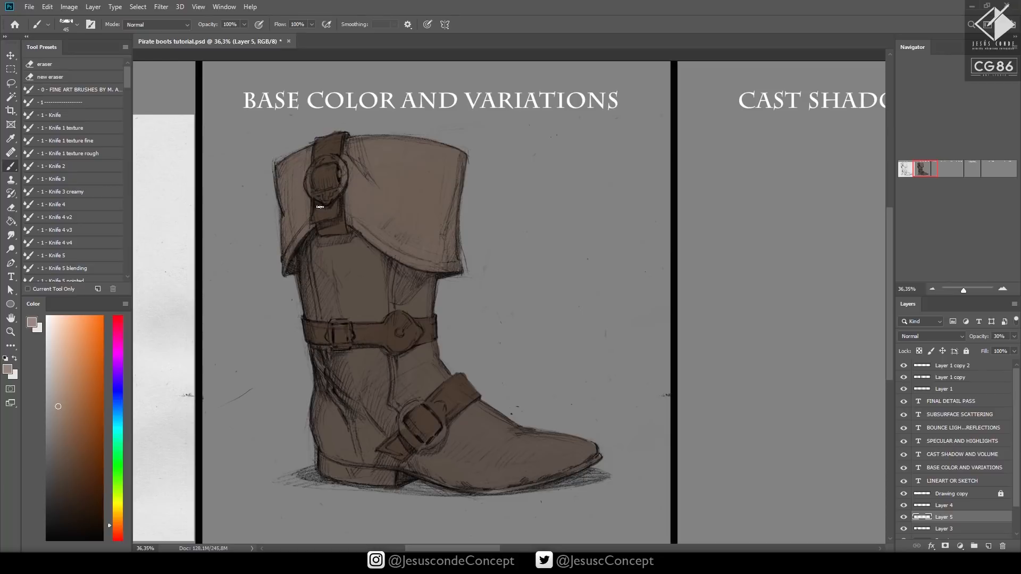
Select the boot's base color layer, Layer 3, and darken it with Hue/Saturation at Lightness -11
{"action": "scroll", "coordinate": [957, 452], "scroll_direction": "down", "scroll_amount": 3}
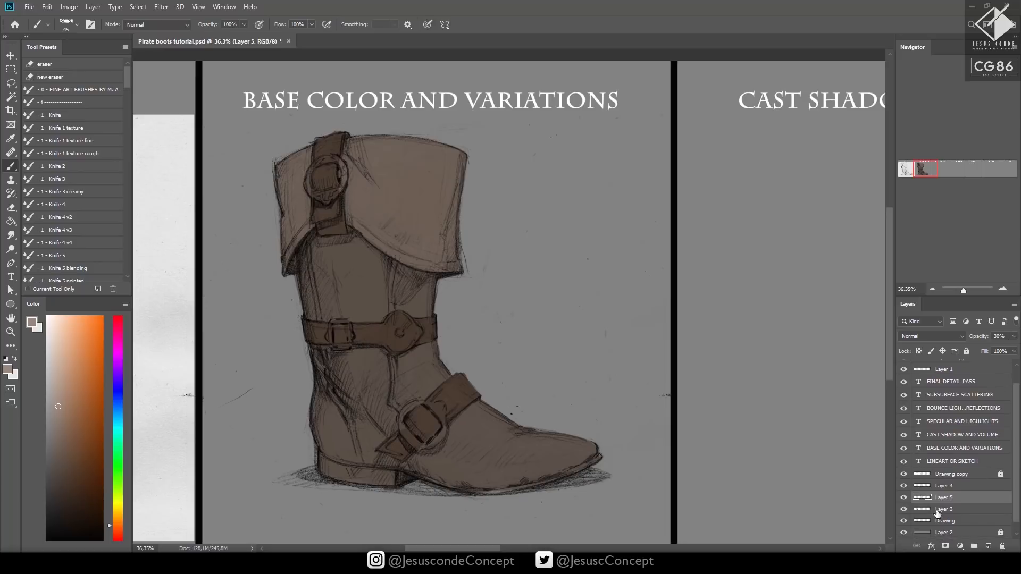
{"action": "left_click", "coordinate": [925, 510]}
{"action": "left_click", "coordinate": [903, 509]}
{"action": "left_click", "coordinate": [904, 510]}
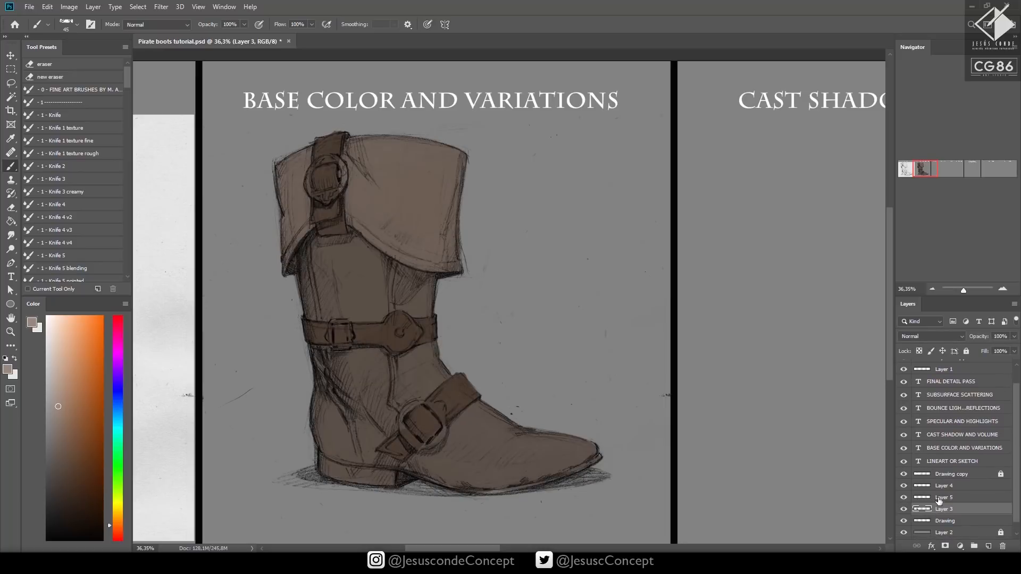
{"action": "key", "text": "ctrl+u"}
{"action": "left_click_drag", "start_coordinate": [678, 363], "coordinate": [674, 365]}
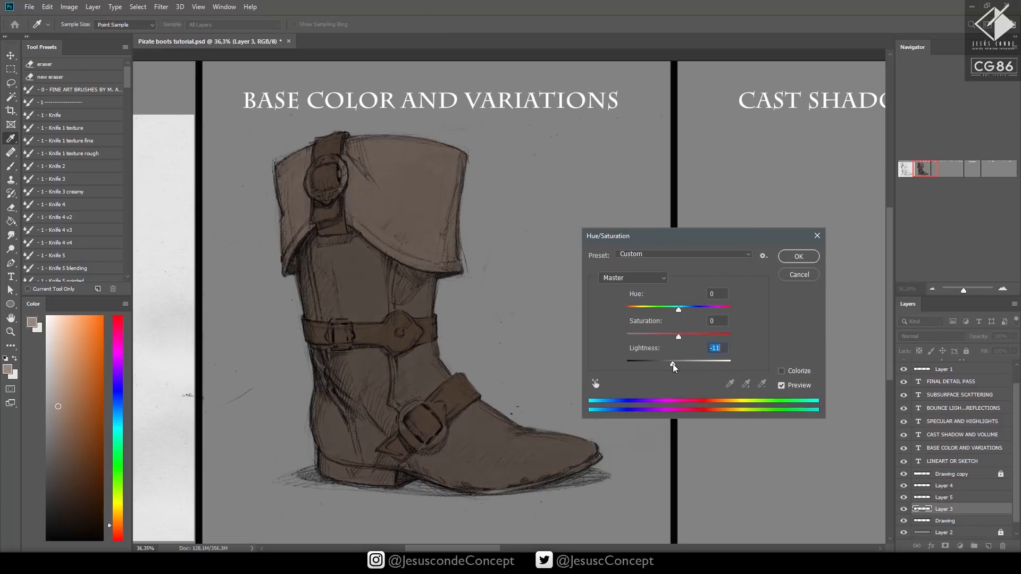
{"action": "left_click", "coordinate": [800, 273]}
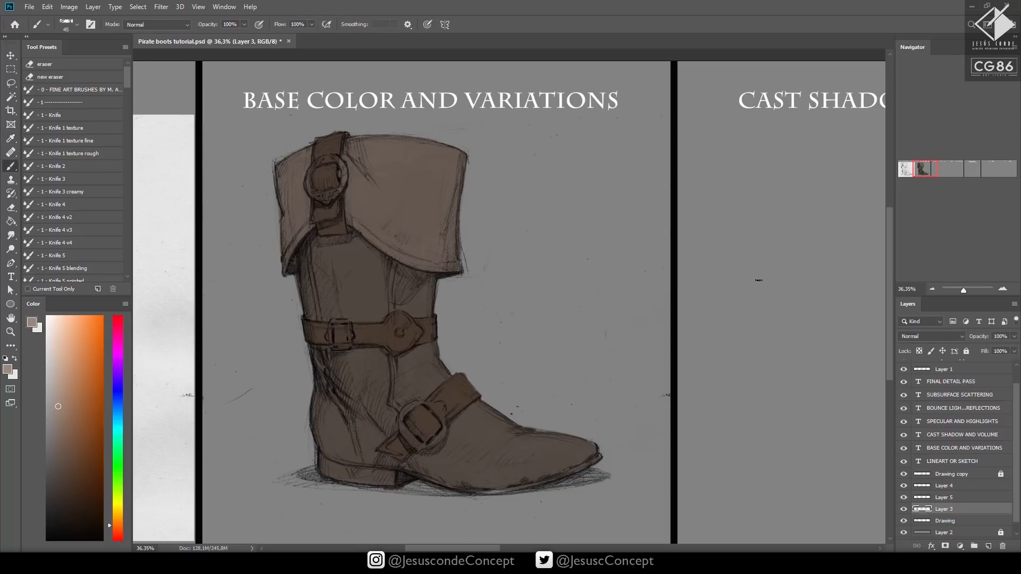
Add a new Normal layer, choose a light gray and move the layer above the strap layer, Layer 4
{"action": "key", "text": "ctrl+shift+n"}
{"action": "key", "text": "Return"}
{"action": "left_click", "coordinate": [48, 366]}
{"action": "left_click_drag", "start_coordinate": [969, 509], "coordinate": [972, 479]}
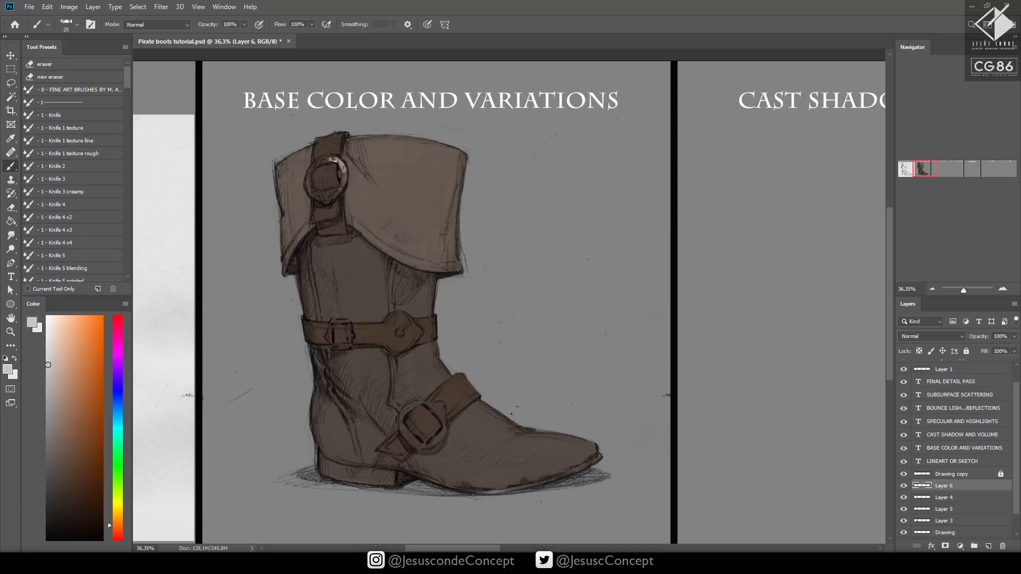
Paint the cuff buckle, the mid-shaft buckle and stud, and the instep buckle light gray with a 25 px brush
{"action": "mouse_move", "coordinate": [313, 168]}
{"action": "left_mouse_down"}
{"action": "mouse_move", "coordinate": [313, 193]}
{"action": "mouse_move", "coordinate": [332, 196]}
{"action": "mouse_move", "coordinate": [342, 165]}
{"action": "mouse_move", "coordinate": [330, 195]}
{"action": "left_mouse_up"}
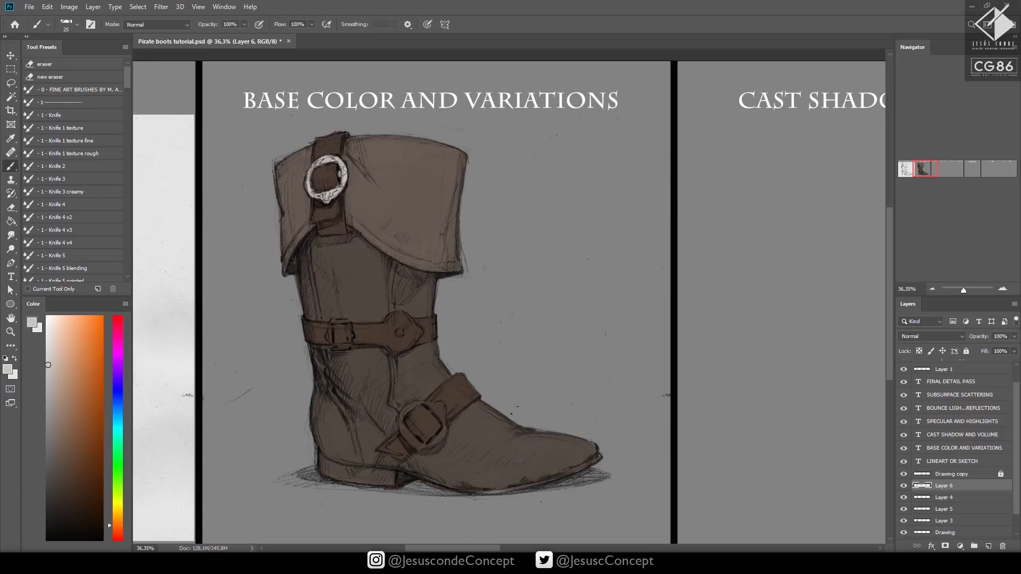
{"action": "mouse_move", "coordinate": [331, 323]}
{"action": "left_mouse_down"}
{"action": "mouse_move", "coordinate": [330, 342]}
{"action": "mouse_move", "coordinate": [350, 344]}
{"action": "left_mouse_up"}
{"action": "mouse_move", "coordinate": [406, 413]}
{"action": "left_mouse_down"}
{"action": "mouse_move", "coordinate": [404, 433]}
{"action": "mouse_move", "coordinate": [418, 446]}
{"action": "mouse_move", "coordinate": [444, 433]}
{"action": "mouse_move", "coordinate": [441, 418]}
{"action": "left_mouse_up"}
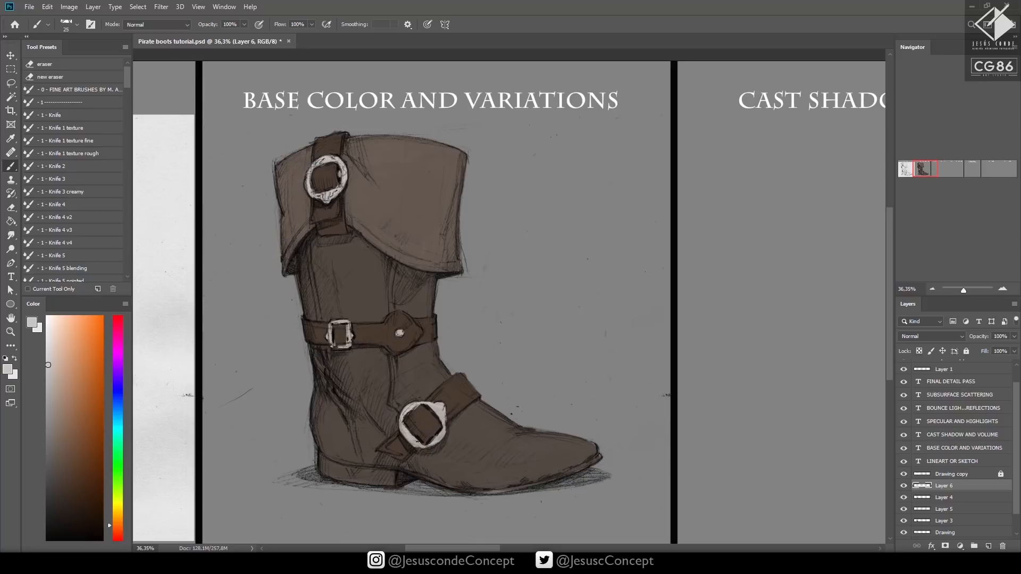
Darken the painted buckles with Hue/Saturation at Lightness -45
{"action": "left_click_drag", "start_coordinate": [584, 371], "coordinate": [623, 368]}
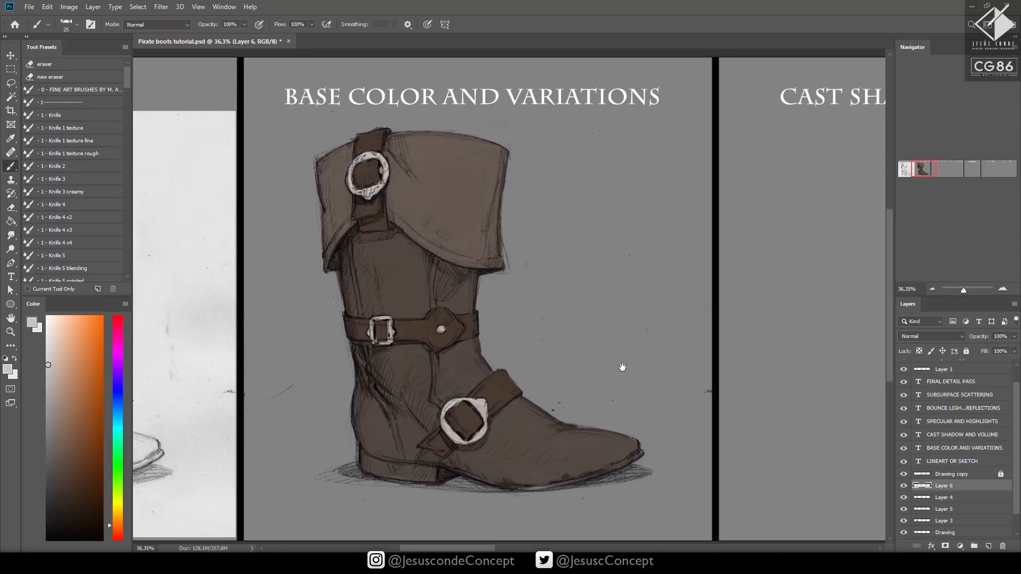
{"action": "key", "text": "ctrl+u"}
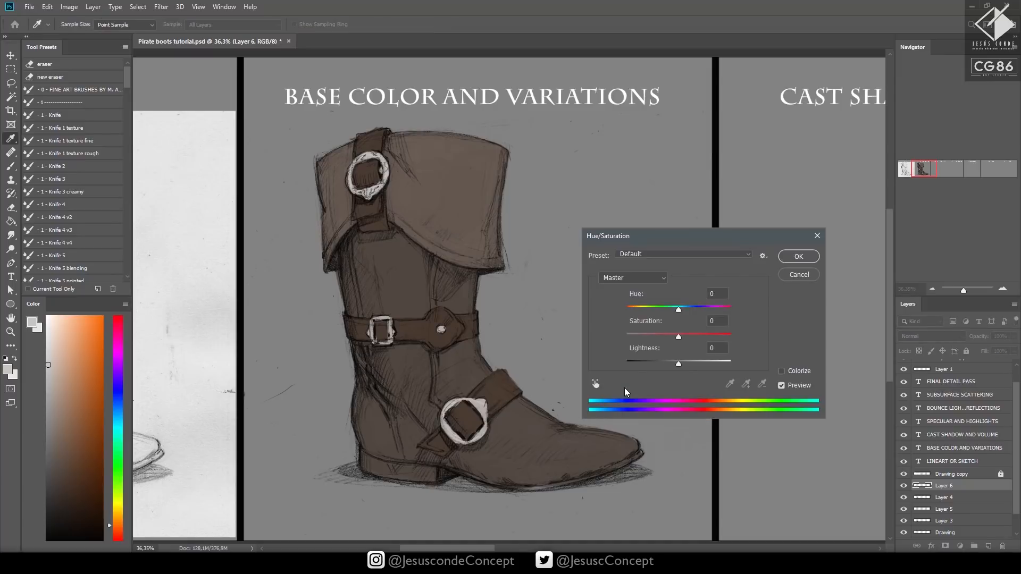
{"action": "left_click_drag", "start_coordinate": [679, 364], "coordinate": [655, 367]}
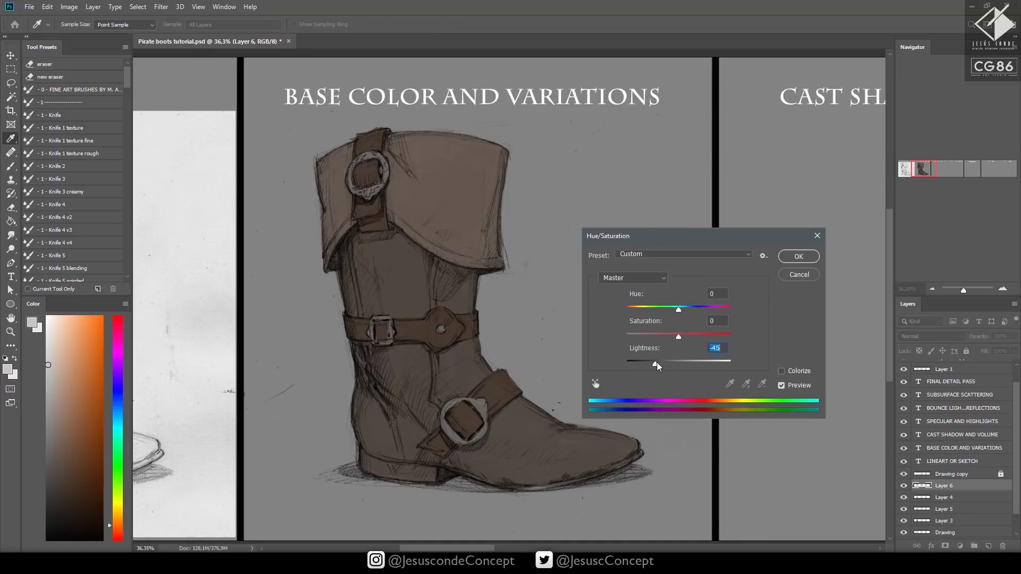
{"action": "left_click", "coordinate": [788, 259]}
Add a new Normal layer and paint the boot's heel and sole near-black, enlarging the brush to 40 px
{"action": "left_click_drag", "start_coordinate": [531, 393], "coordinate": [553, 386]}
{"action": "key", "text": "ctrl+shift+n"}
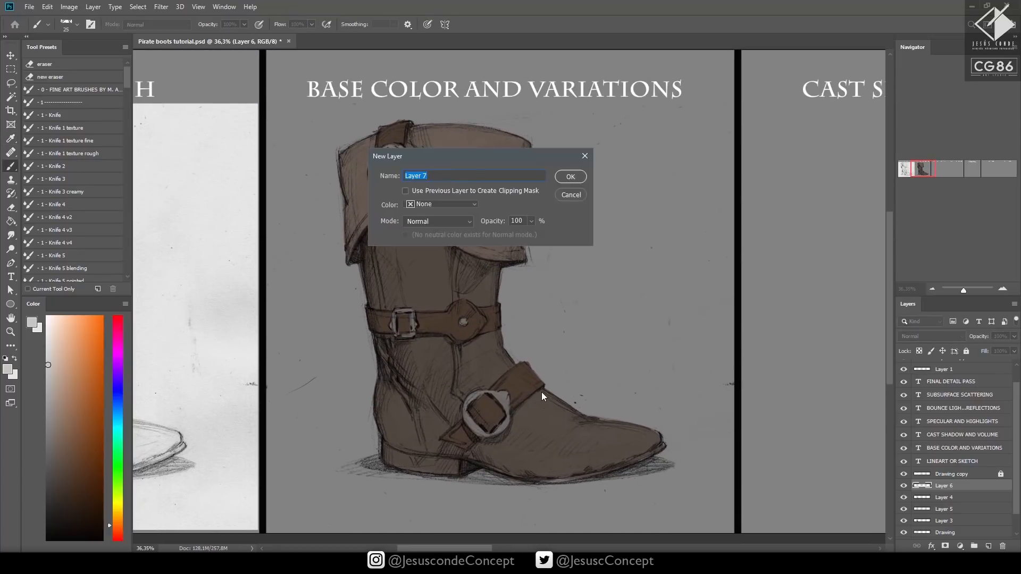
{"action": "key", "text": "Return"}
{"action": "left_click", "coordinate": [44, 483]}
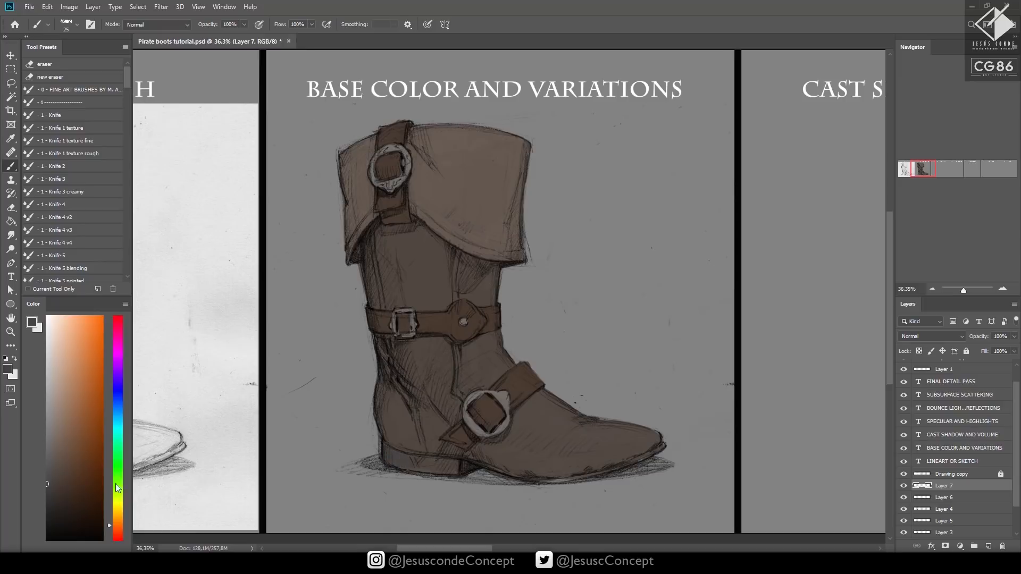
{"action": "left_click", "coordinate": [46, 509]}
{"action": "mouse_move", "coordinate": [438, 461]}
{"action": "left_mouse_down"}
{"action": "mouse_move", "coordinate": [453, 432]}
{"action": "mouse_move", "coordinate": [443, 440]}
{"action": "mouse_move", "coordinate": [451, 456]}
{"action": "mouse_move", "coordinate": [437, 460]}
{"action": "mouse_move", "coordinate": [452, 472]}
{"action": "mouse_move", "coordinate": [412, 456]}
{"action": "mouse_move", "coordinate": [398, 466]}
{"action": "mouse_move", "coordinate": [384, 448]}
{"action": "mouse_move", "coordinate": [421, 453]}
{"action": "mouse_move", "coordinate": [387, 445]}
{"action": "left_mouse_up"}
{"action": "key", "text": "]"}
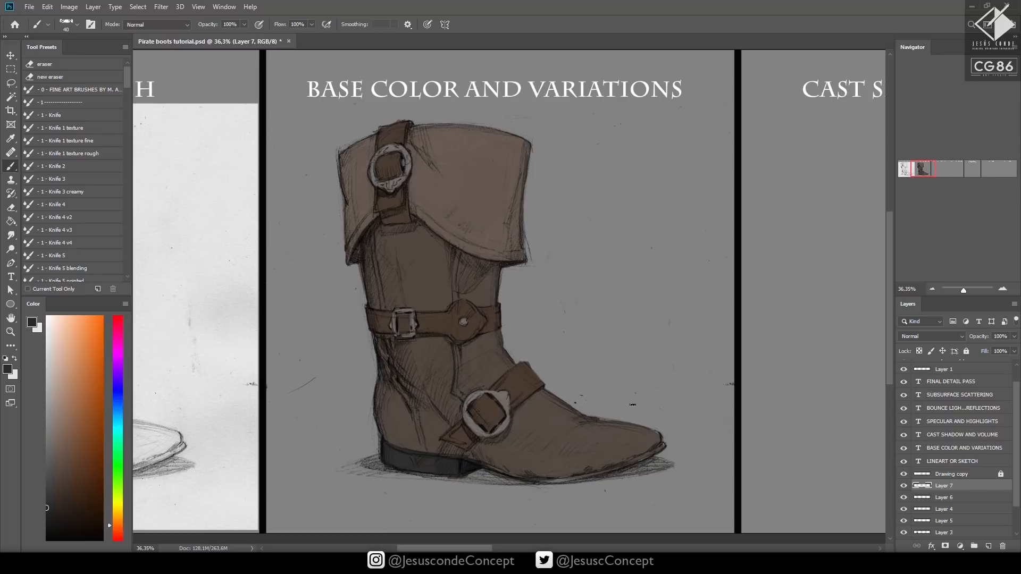
{"action": "mouse_move", "coordinate": [481, 467]}
{"action": "left_mouse_down"}
{"action": "mouse_move", "coordinate": [582, 481]}
{"action": "mouse_move", "coordinate": [596, 475]}
{"action": "mouse_move", "coordinate": [555, 481]}
{"action": "mouse_move", "coordinate": [663, 445]}
{"action": "left_mouse_up"}
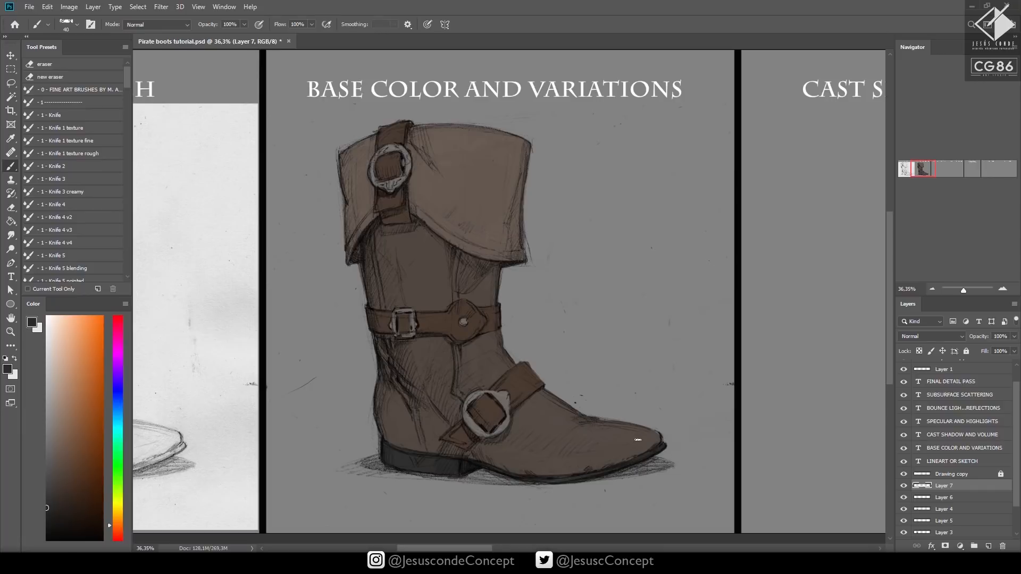
Merge the boot's separate color layers down into Layer 3 and toggle its visibility to check the merged colors
{"action": "scroll", "coordinate": [951, 476], "scroll_direction": "down", "scroll_amount": 2}
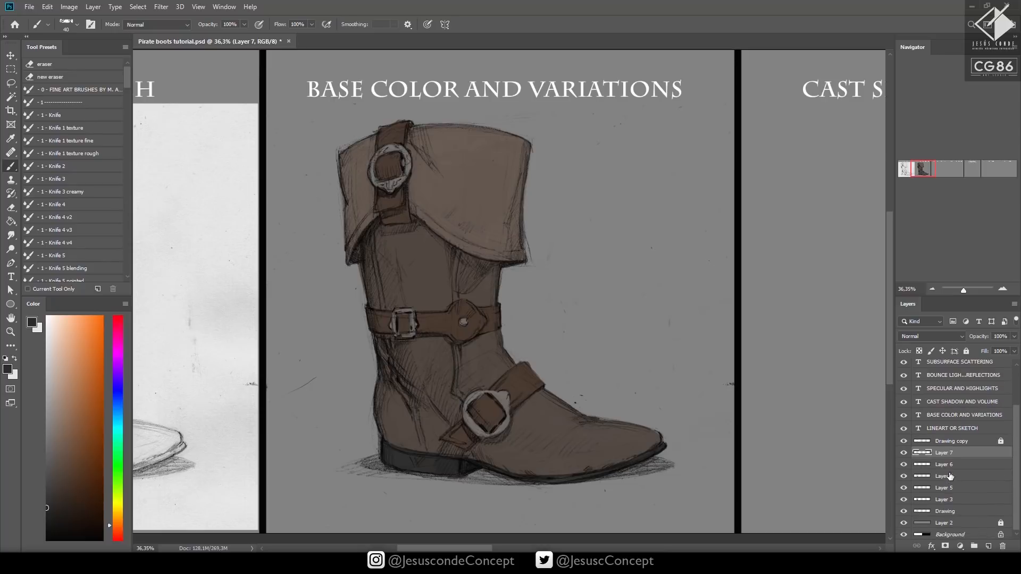
{"action": "key", "text": "ctrl+e"}
{"action": "key", "text": "ctrl+e"}
{"action": "key", "text": "ctrl+e"}
{"action": "key", "text": "ctrl+e"}
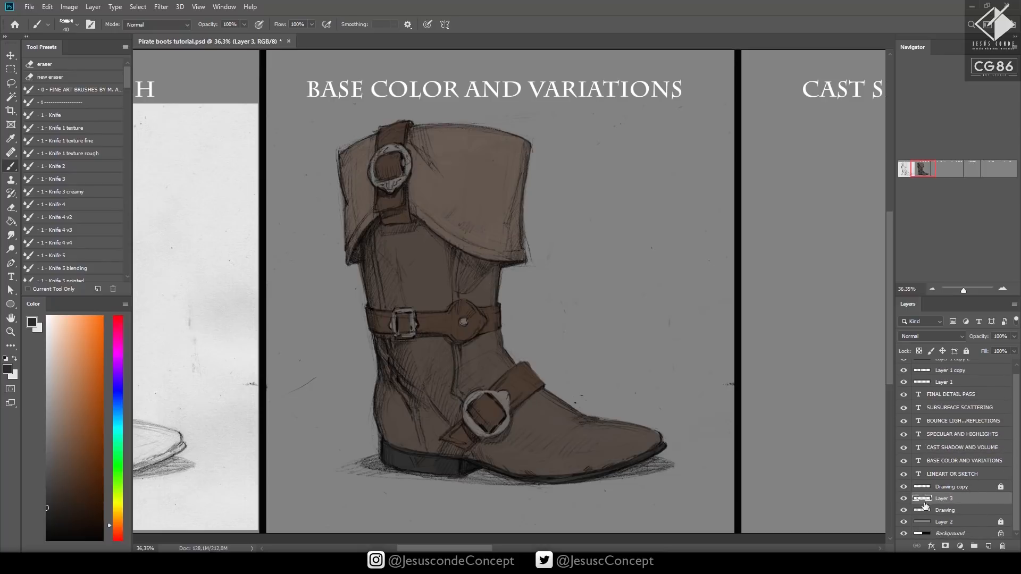
{"action": "left_click", "coordinate": [904, 498]}
{"action": "left_click", "coordinate": [904, 499]}
Lock the Drawing layer and unlock the Drawing copy layer above the merged colors
{"action": "left_click", "coordinate": [970, 511]}
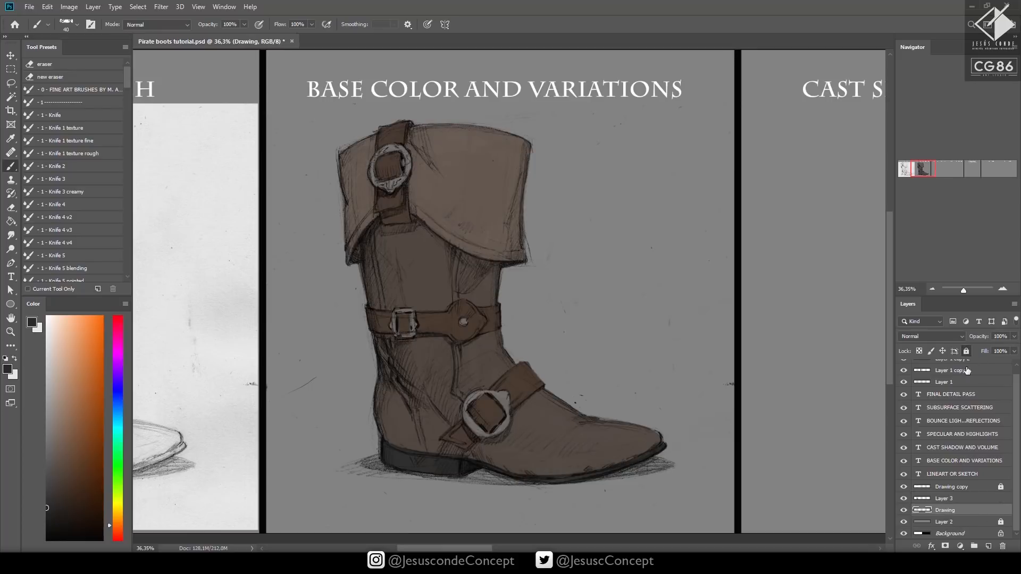
{"action": "left_click", "coordinate": [967, 351]}
{"action": "left_click", "coordinate": [904, 488]}
{"action": "left_click", "coordinate": [903, 487]}
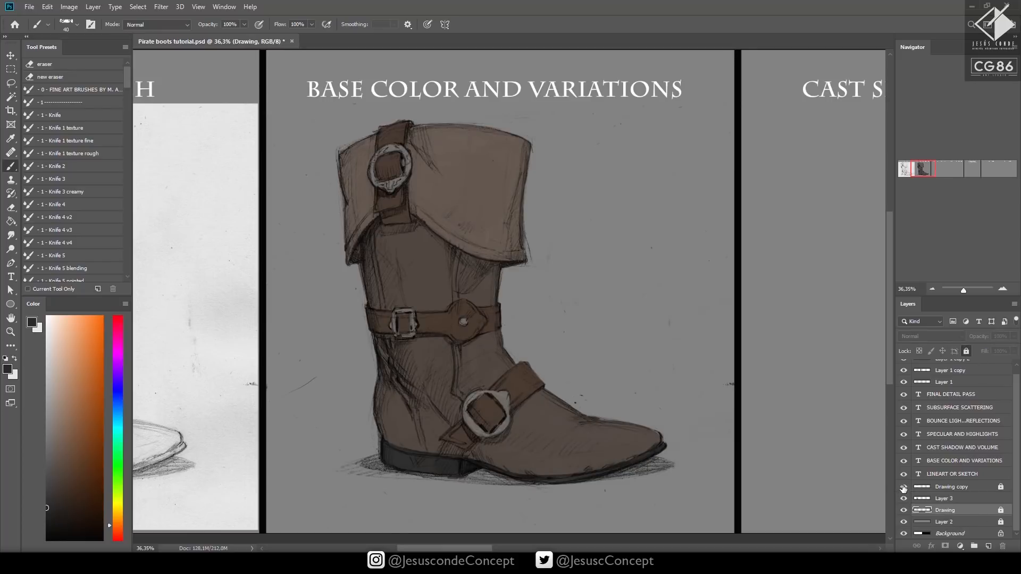
{"action": "left_click", "coordinate": [950, 487]}
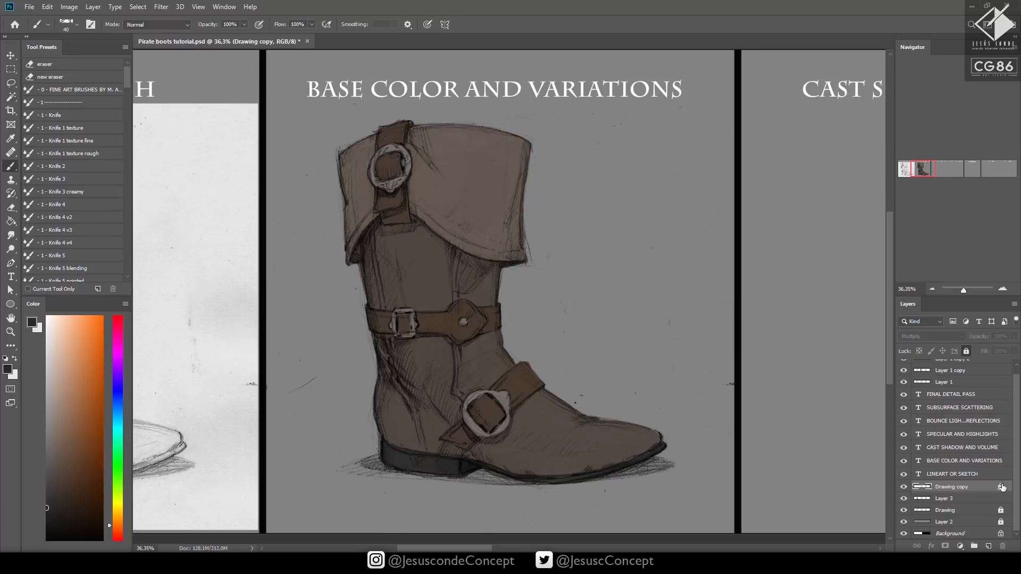
{"action": "left_click", "coordinate": [961, 511]}
{"action": "left_click", "coordinate": [951, 488]}
{"action": "left_click", "coordinate": [1001, 487]}
Duplicate Drawing copy and Layer 3 together into the Cast Shadow and Volume panel and nudge the copies right into place
{"action": "left_click_drag", "start_coordinate": [744, 450], "coordinate": [622, 438]}
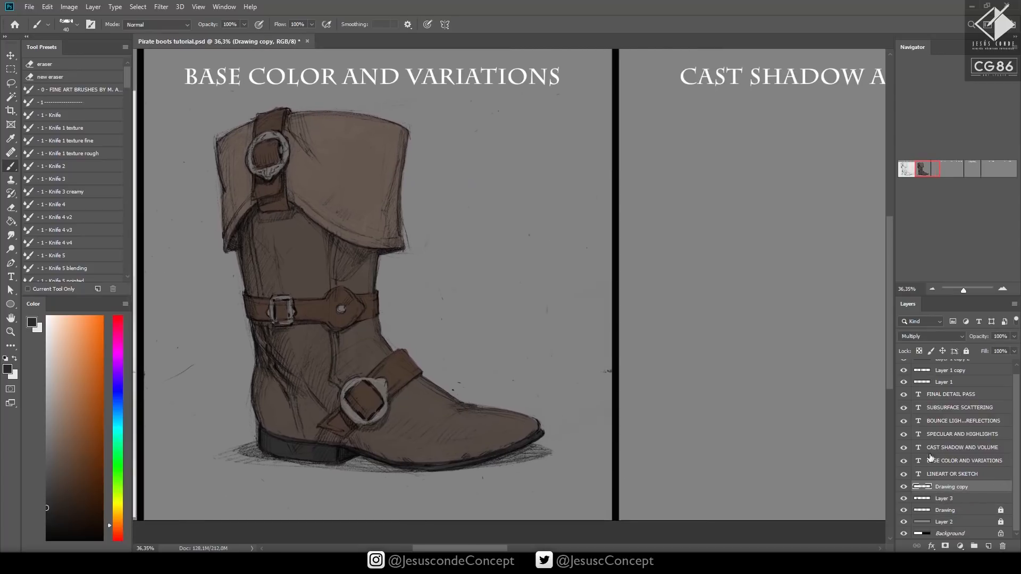
{"action": "left_click", "coordinate": [964, 500], "text": "shift"}
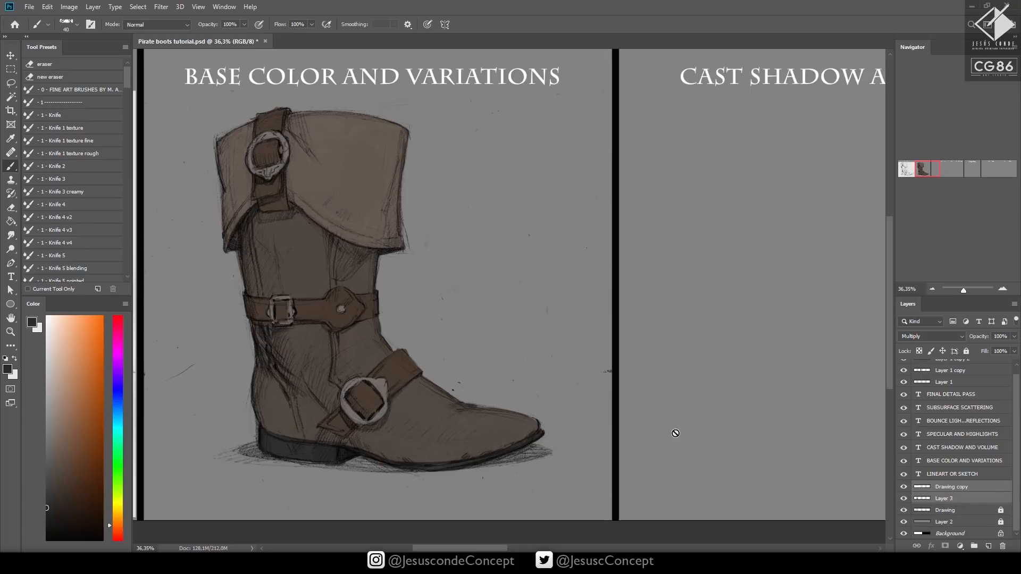
{"action": "key", "text": "v"}
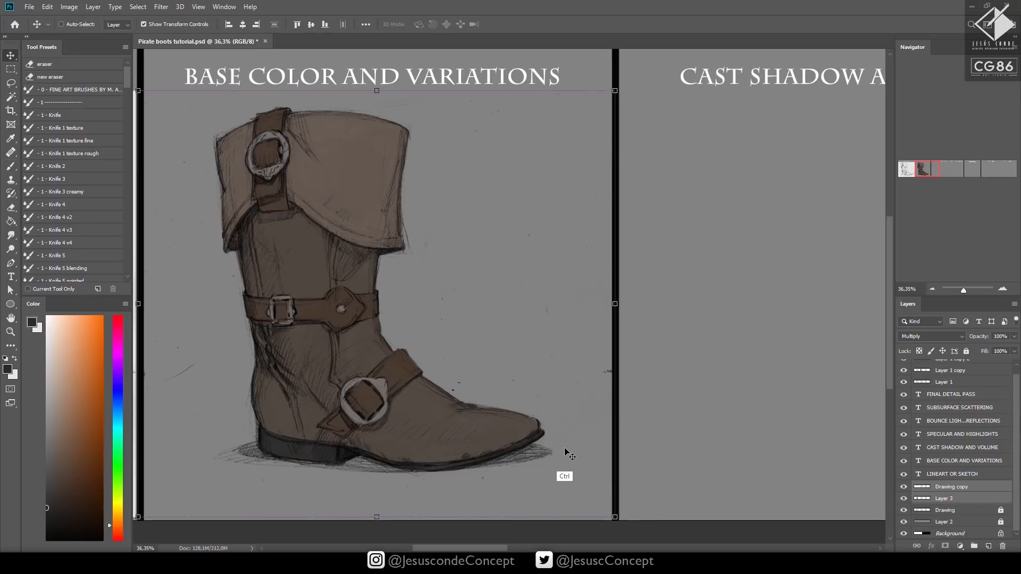
{"action": "mouse_move", "coordinate": [327, 408]}
{"action": "left_mouse_down"}
{"action": "mouse_move", "coordinate": [774, 420]}
{"action": "mouse_move", "coordinate": [526, 419]}
{"action": "left_mouse_up"}
{"action": "left_click_drag", "start_coordinate": [526, 425], "coordinate": [555, 418]}
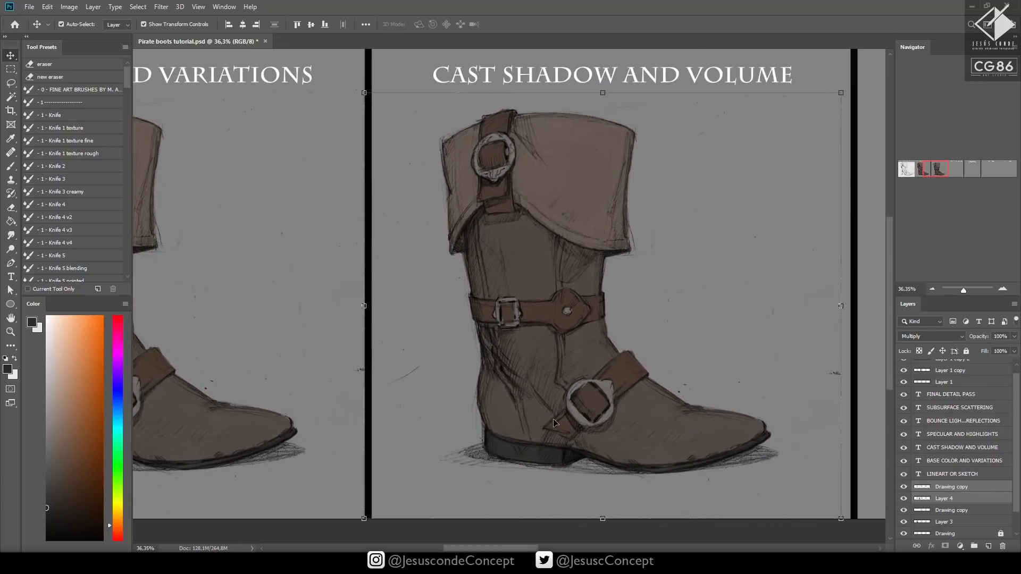
{"action": "right_click", "coordinate": [549, 409]}
{"action": "left_click", "coordinate": [532, 409]}
{"action": "key", "text": "shift+Right"}
{"action": "key", "text": "shift+Right"}
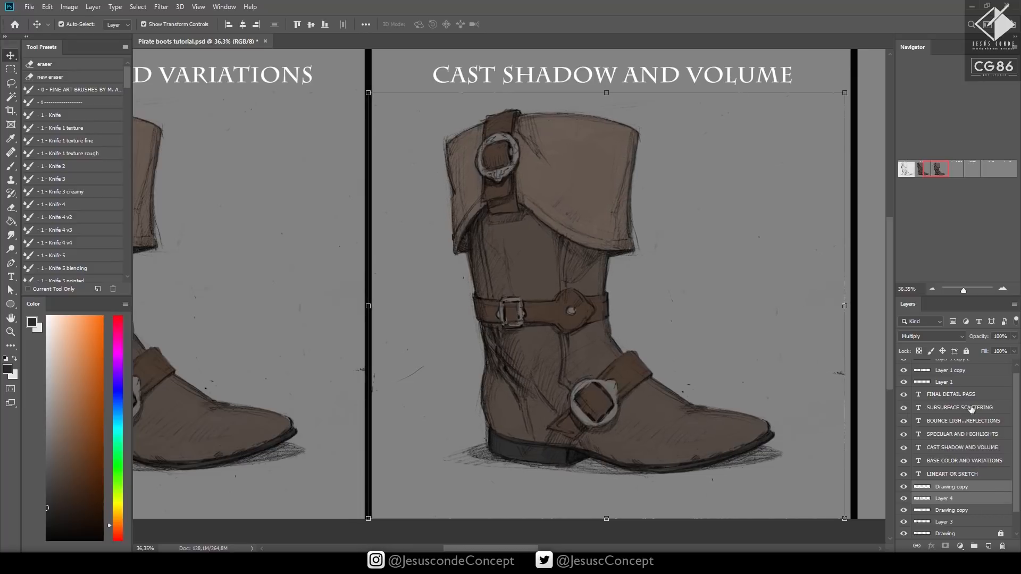
Lock the two duplicated boot layers, the upper Drawing copy and Layer 4, keeping them separate
{"action": "key", "text": "ctrl+e"}
{"action": "key", "text": "ctrl+z"}
{"action": "left_click", "coordinate": [966, 352]}
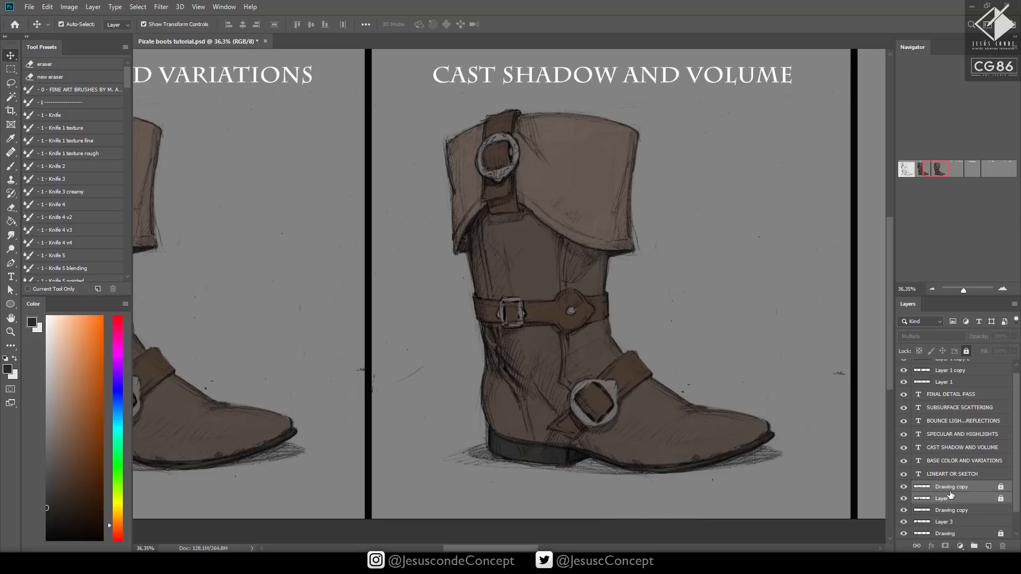
Add a new Normal layer above the locked Drawing copy and set the Brush to the default black
{"action": "left_click", "coordinate": [969, 490]}
{"action": "key", "text": "ctrl+shift+n"}
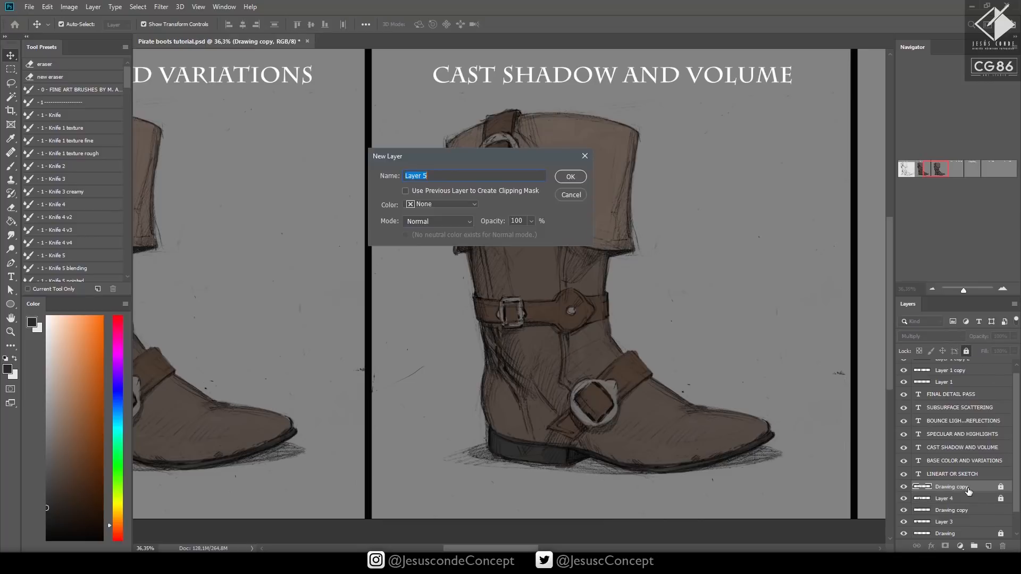
{"action": "key", "text": "Return"}
{"action": "left_click_drag", "start_coordinate": [636, 251], "coordinate": [548, 292]}
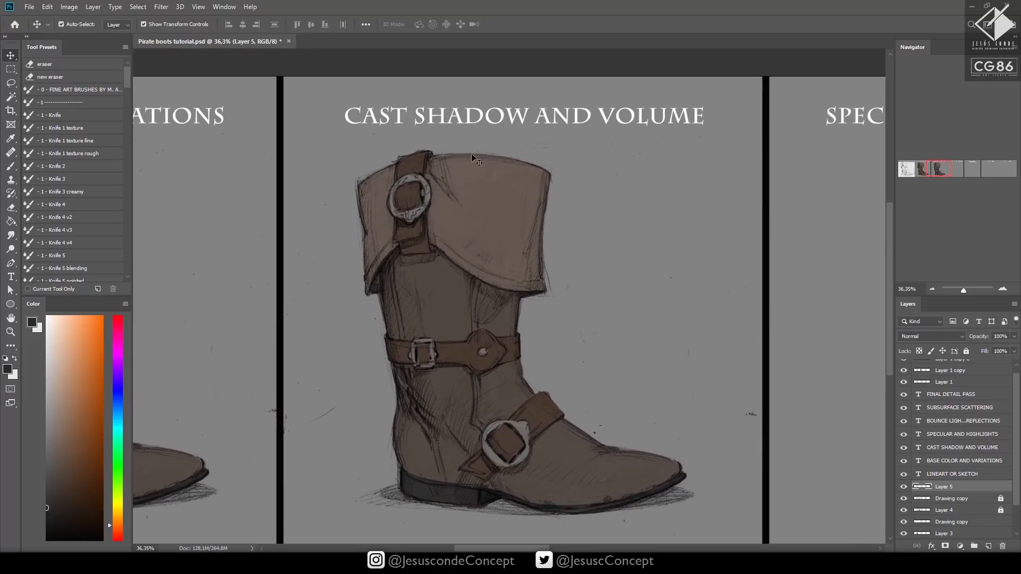
{"action": "left_click", "coordinate": [581, 198]}
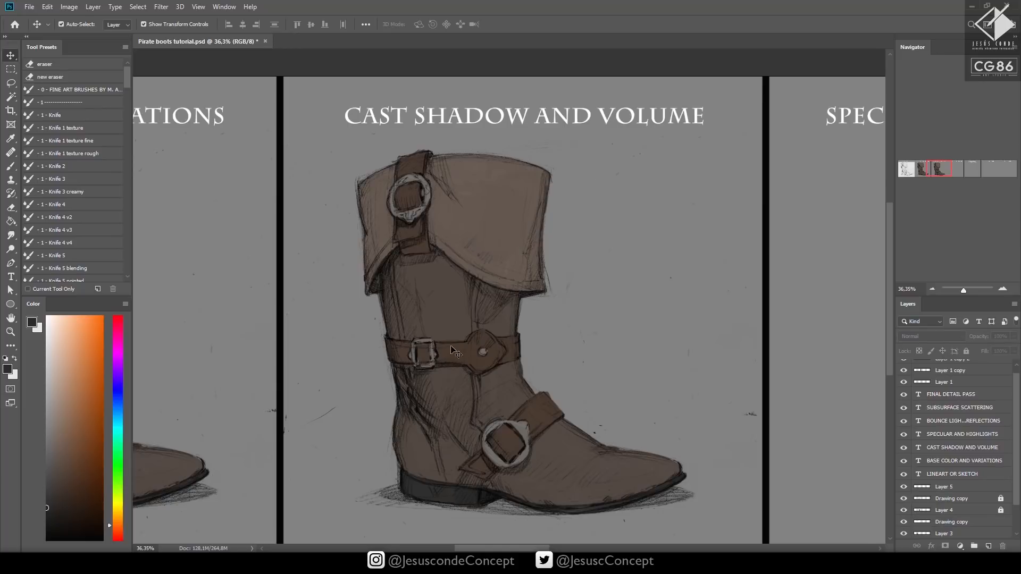
{"action": "key", "text": "b"}
{"action": "left_click", "coordinate": [6, 359]}
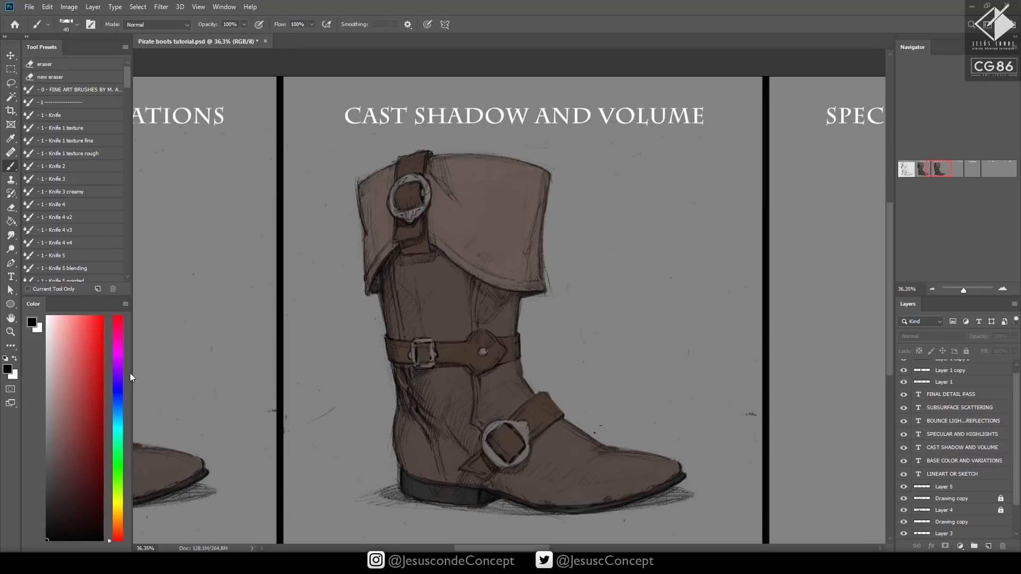
{"action": "left_click", "coordinate": [950, 489]}
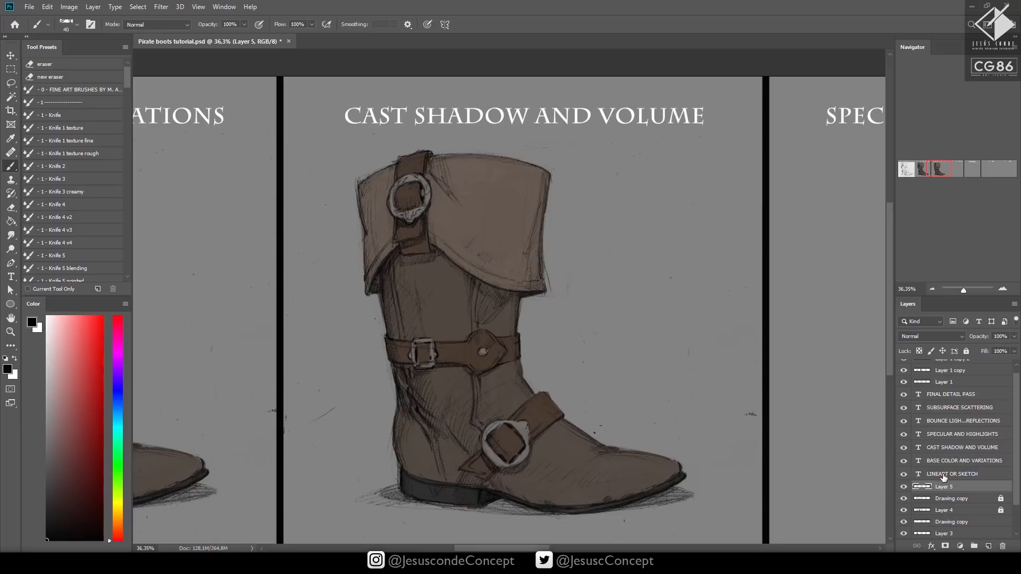
Group all the panel title text layers, from LINEART OR SKETCH to FINAL DETAIL PASS, and lock the group
{"action": "left_click", "coordinate": [942, 475]}
{"action": "left_click", "coordinate": [955, 403], "text": "shift"}
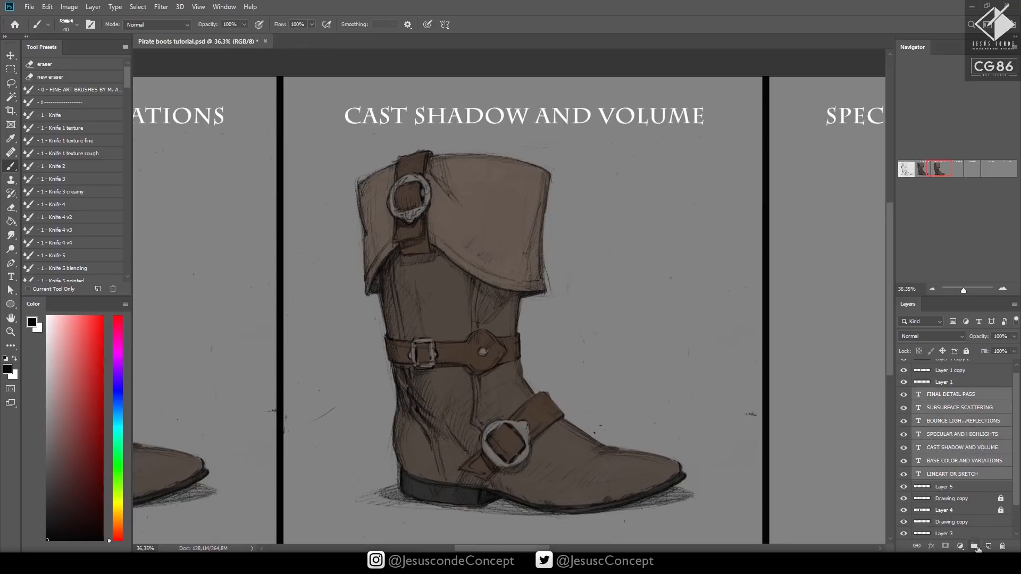
{"action": "left_click", "coordinate": [974, 546]}
{"action": "left_click", "coordinate": [967, 351]}
On a new Normal layer above Layer 5, sketch a circle and a blocky arrow aimed at the boot as a light-direction guide
{"action": "left_click", "coordinate": [949, 414]}
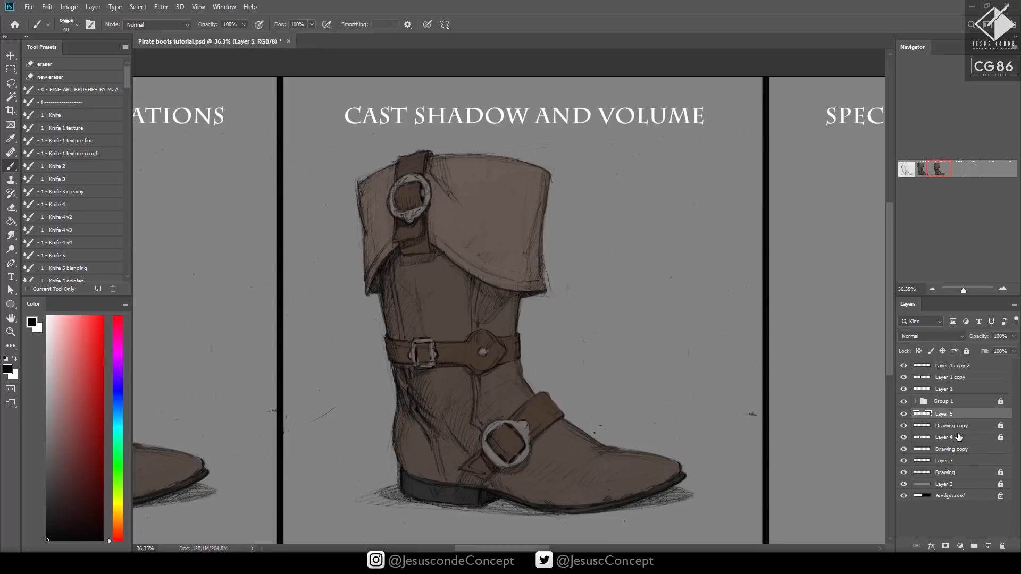
{"action": "key", "text": "ctrl+shift+n"}
{"action": "key", "text": "Return"}
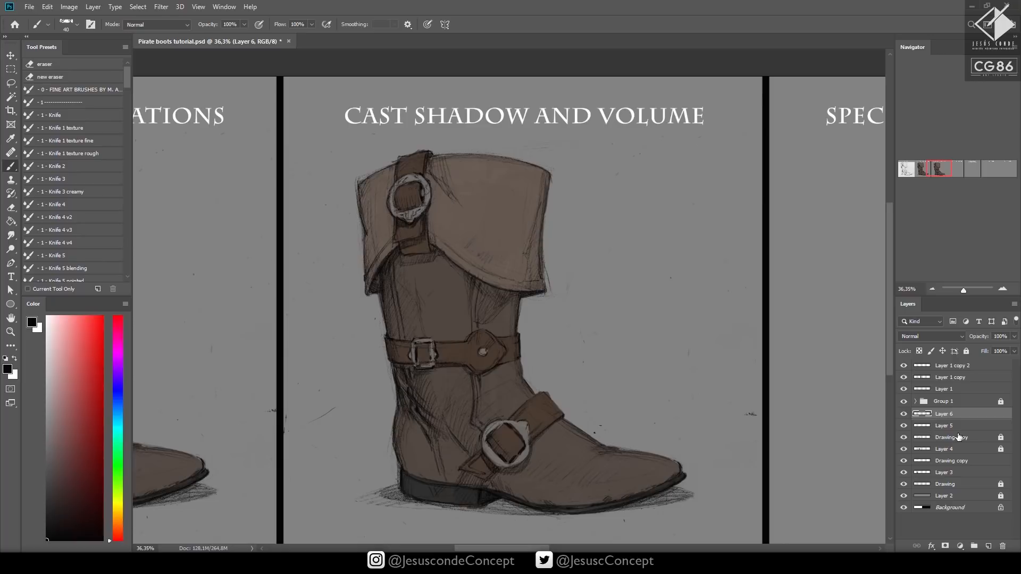
{"action": "mouse_move", "coordinate": [644, 144]}
{"action": "left_mouse_down"}
{"action": "mouse_move", "coordinate": [631, 160]}
{"action": "mouse_move", "coordinate": [644, 143]}
{"action": "left_mouse_up"}
{"action": "mouse_move", "coordinate": [641, 180]}
{"action": "left_mouse_down"}
{"action": "mouse_move", "coordinate": [602, 203]}
{"action": "mouse_move", "coordinate": [639, 201]}
{"action": "mouse_move", "coordinate": [653, 189]}
{"action": "mouse_move", "coordinate": [616, 203]}
{"action": "mouse_move", "coordinate": [640, 188]}
{"action": "left_mouse_up"}
{"action": "mouse_move", "coordinate": [639, 189]}
{"action": "left_mouse_down"}
{"action": "mouse_move", "coordinate": [655, 182]}
{"action": "mouse_move", "coordinate": [618, 216]}
{"action": "left_mouse_up"}
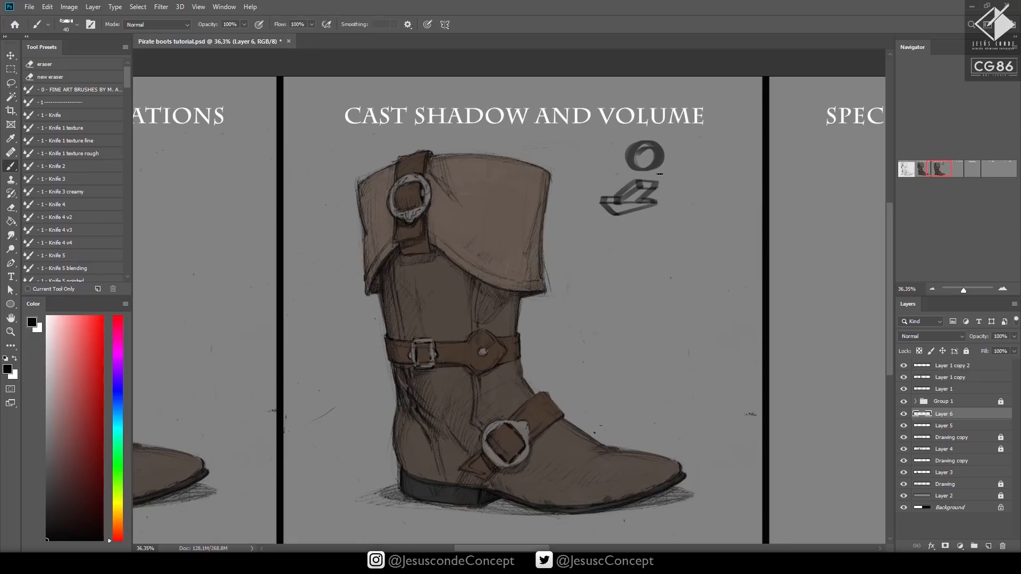
Paint black cast shadows under the cuff's lower edge, beneath the mid-shaft strap and along the underside of the instep strap
{"action": "mouse_move", "coordinate": [440, 259]}
{"action": "left_mouse_down"}
{"action": "mouse_move", "coordinate": [479, 286]}
{"action": "mouse_move", "coordinate": [434, 248]}
{"action": "left_mouse_up"}
{"action": "left_click_drag", "start_coordinate": [491, 286], "coordinate": [521, 292]}
{"action": "left_click_drag", "start_coordinate": [387, 269], "coordinate": [376, 286]}
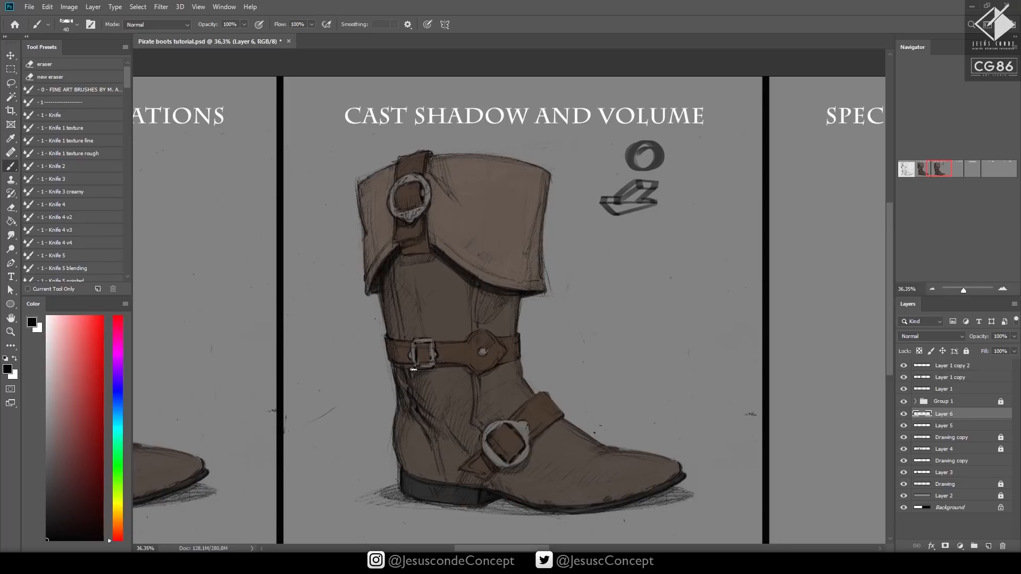
{"action": "mouse_move", "coordinate": [400, 369]}
{"action": "left_mouse_down"}
{"action": "mouse_move", "coordinate": [415, 392]}
{"action": "mouse_move", "coordinate": [403, 366]}
{"action": "mouse_move", "coordinate": [491, 377]}
{"action": "left_mouse_up"}
{"action": "mouse_move", "coordinate": [493, 477]}
{"action": "left_mouse_down"}
{"action": "mouse_move", "coordinate": [519, 469]}
{"action": "mouse_move", "coordinate": [574, 413]}
{"action": "left_mouse_up"}
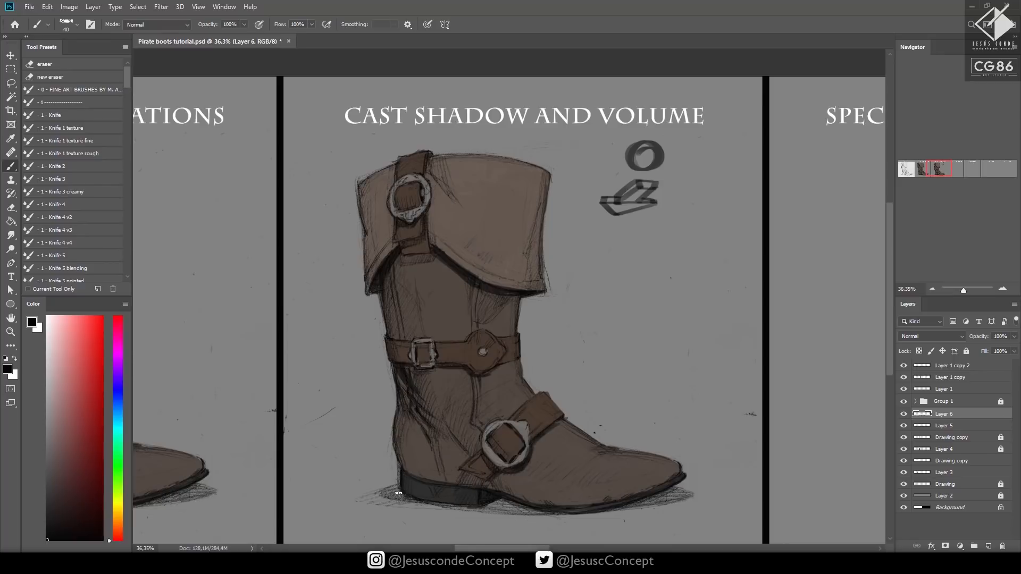
Outline the boot's cast shadow on the ground behind the heel and darken the lower edge of the sole
{"action": "mouse_move", "coordinate": [405, 495]}
{"action": "left_mouse_down"}
{"action": "mouse_move", "coordinate": [320, 465]}
{"action": "mouse_move", "coordinate": [380, 453]}
{"action": "left_mouse_up"}
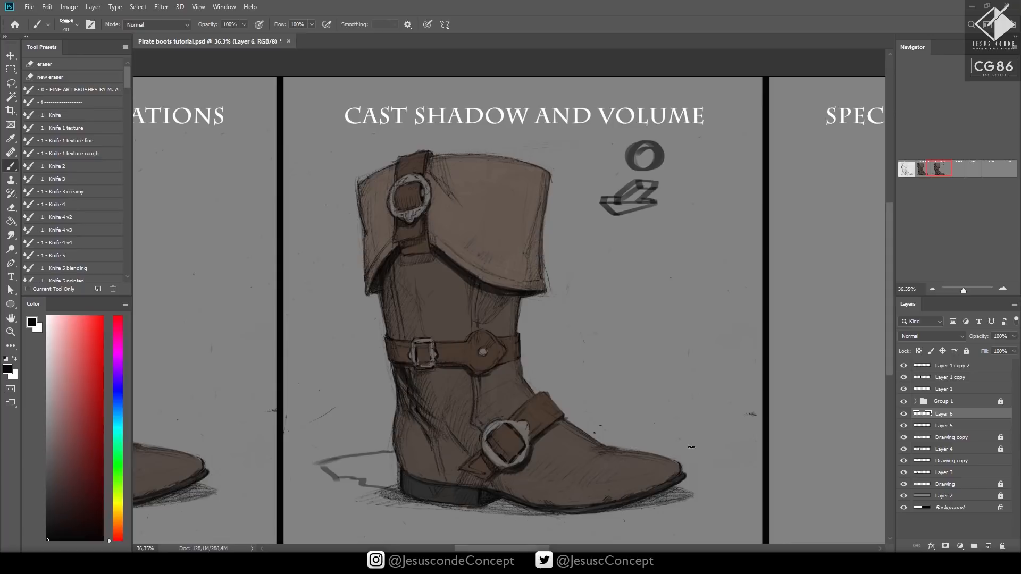
{"action": "left_click_drag", "start_coordinate": [499, 502], "coordinate": [511, 504]}
{"action": "left_click_drag", "start_coordinate": [660, 497], "coordinate": [674, 490]}
Reduce the brush to 25 px and paint shadows around the cuff buckle, beside its strap and under the strap's end
{"action": "left_click_drag", "start_coordinate": [557, 367], "coordinate": [607, 368]}
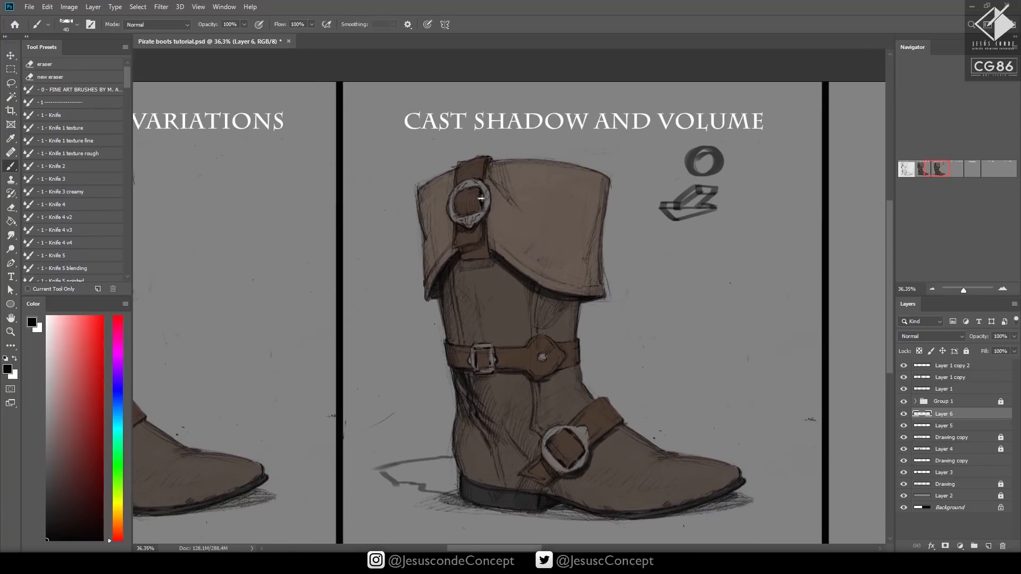
{"action": "left_click_drag", "start_coordinate": [503, 204], "coordinate": [526, 186]}
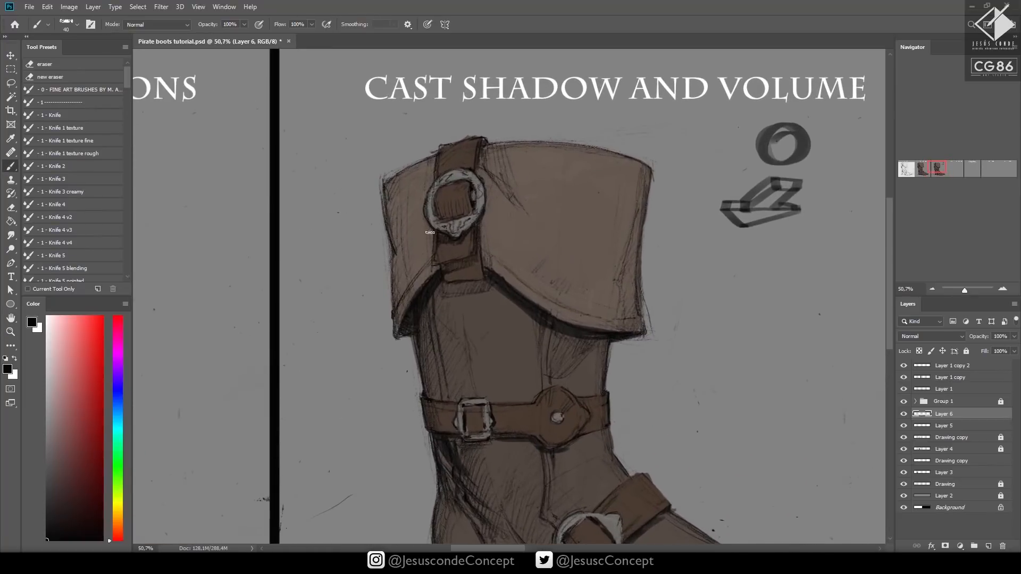
{"action": "key", "text": "bracketleft"}
{"action": "key", "text": "bracketleft"}
{"action": "key", "text": "bracketleft"}
{"action": "left_click_drag", "start_coordinate": [440, 267], "coordinate": [432, 237]}
{"action": "left_click_drag", "start_coordinate": [451, 185], "coordinate": [435, 196]}
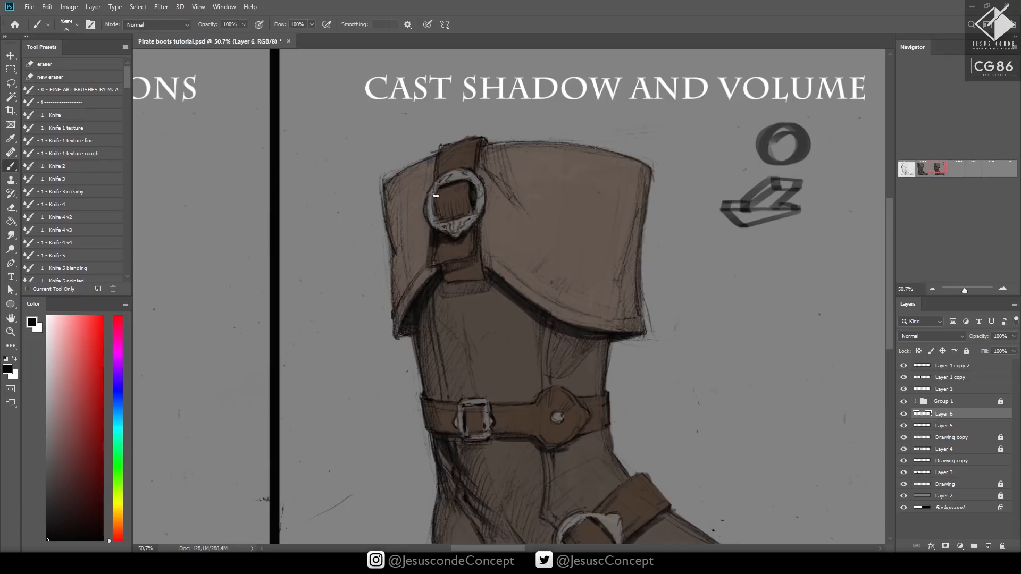
{"action": "left_click_drag", "start_coordinate": [467, 283], "coordinate": [474, 286]}
{"action": "left_click_drag", "start_coordinate": [437, 271], "coordinate": [467, 265]}
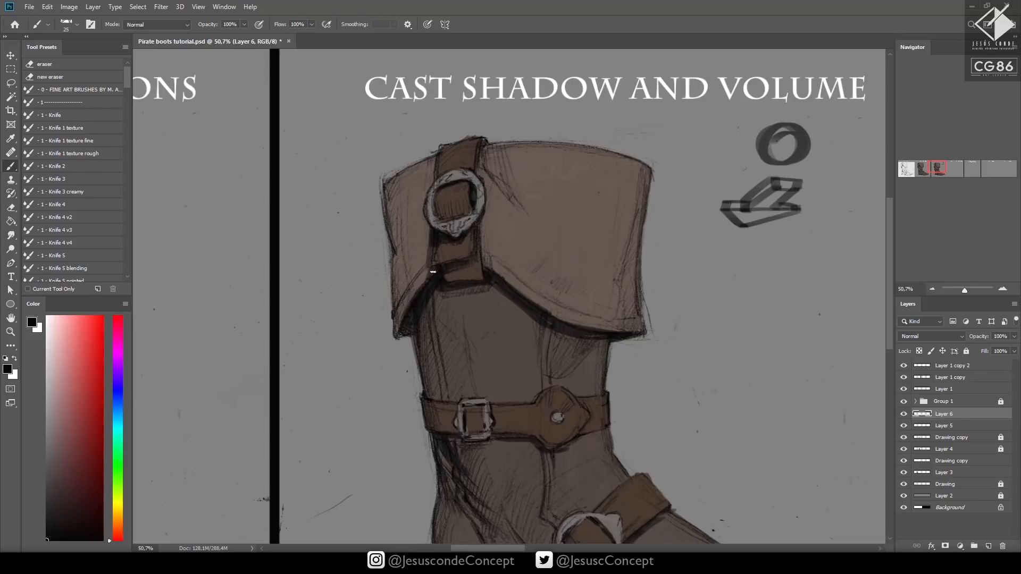
Darken the leather folds at the back of the boot between the mid-shaft strap and the ankle
{"action": "left_click_drag", "start_coordinate": [543, 284], "coordinate": [540, 204]}
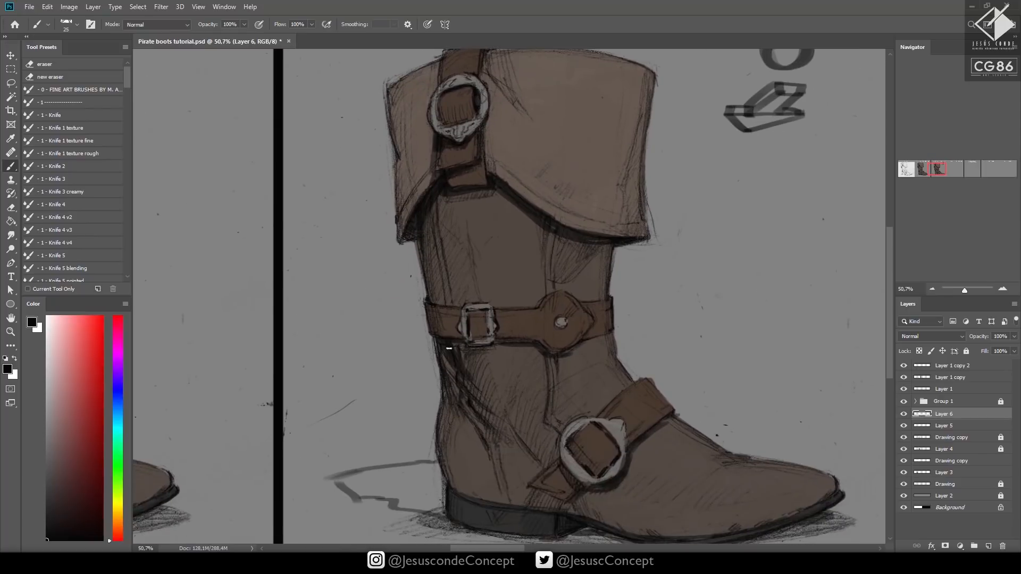
{"action": "mouse_move", "coordinate": [464, 364]}
{"action": "left_mouse_down"}
{"action": "mouse_move", "coordinate": [489, 399]}
{"action": "mouse_move", "coordinate": [449, 356]}
{"action": "mouse_move", "coordinate": [461, 382]}
{"action": "left_mouse_up"}
{"action": "left_click_drag", "start_coordinate": [488, 409], "coordinate": [461, 388]}
{"action": "mouse_move", "coordinate": [488, 430]}
{"action": "left_mouse_down"}
{"action": "mouse_move", "coordinate": [458, 398]}
{"action": "mouse_move", "coordinate": [466, 418]}
{"action": "mouse_move", "coordinate": [451, 471]}
{"action": "left_mouse_up"}
Set the brush opacity to 40% and shade the back side of the upper shaft and the rear edge of the cuff
{"action": "key", "text": "4"}
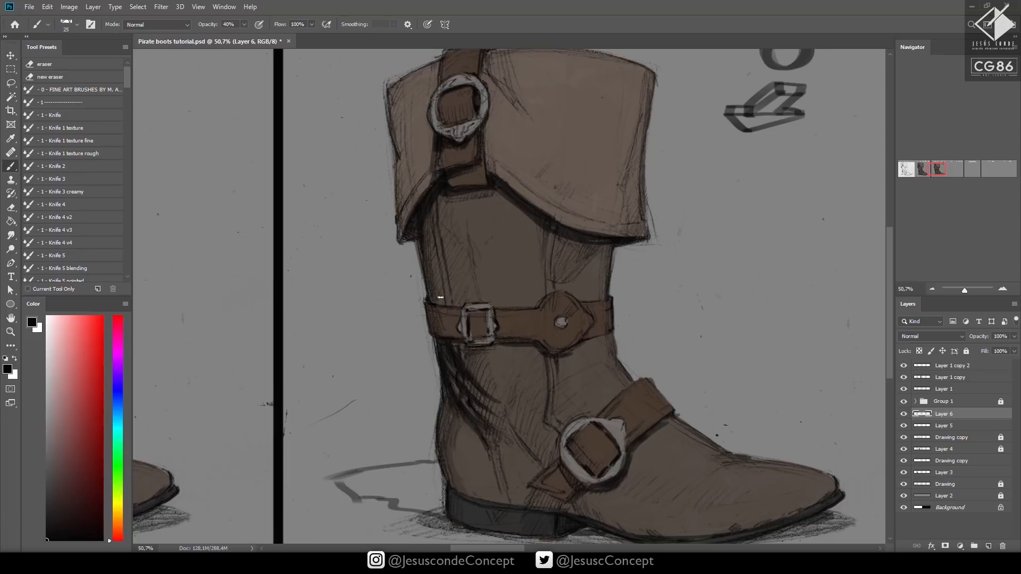
{"action": "mouse_move", "coordinate": [441, 294]}
{"action": "left_mouse_down"}
{"action": "mouse_move", "coordinate": [432, 219]}
{"action": "mouse_move", "coordinate": [440, 201]}
{"action": "left_mouse_up"}
{"action": "left_click_drag", "start_coordinate": [456, 243], "coordinate": [444, 199]}
{"action": "left_click_drag", "start_coordinate": [458, 288], "coordinate": [447, 234]}
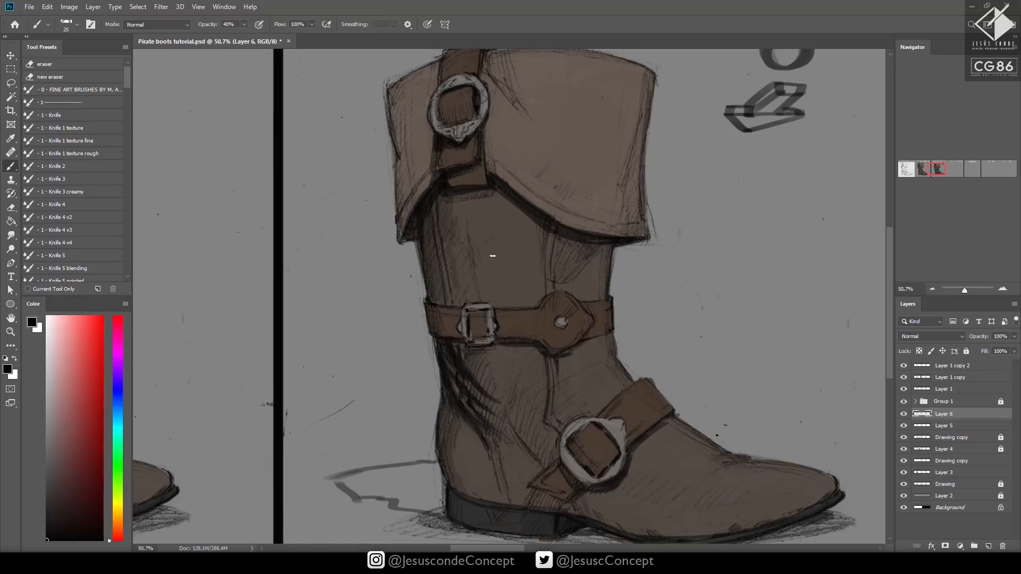
{"action": "left_click_drag", "start_coordinate": [459, 306], "coordinate": [450, 255]}
{"action": "mouse_move", "coordinate": [400, 209]}
{"action": "left_mouse_down"}
{"action": "mouse_move", "coordinate": [396, 86]}
{"action": "mouse_move", "coordinate": [405, 174]}
{"action": "mouse_move", "coordinate": [398, 95]}
{"action": "left_mouse_up"}
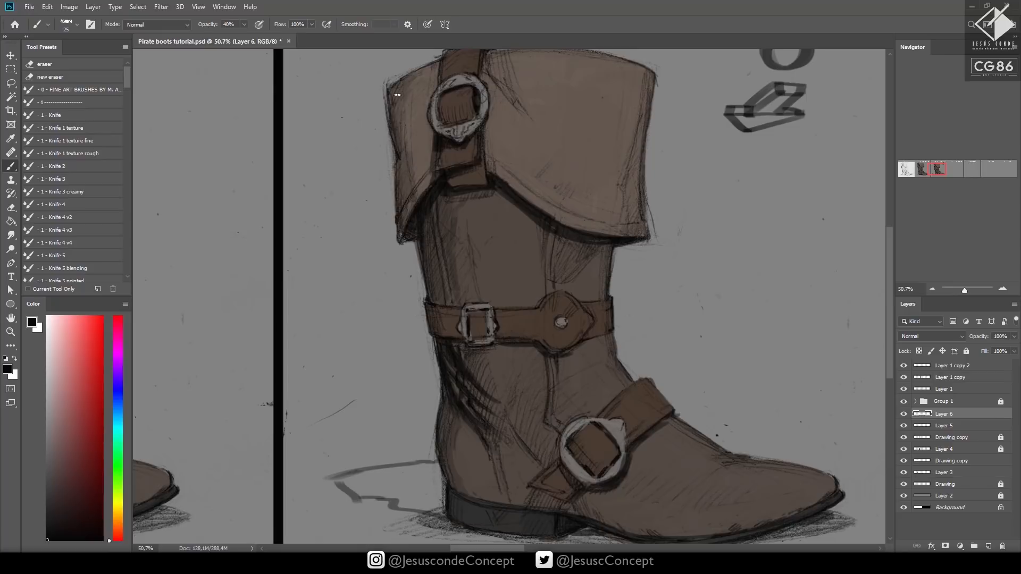
Shade the front edge of the cuff and the shaft below it, using a 45 px brush at 20% opacity
{"action": "key", "text": "z"}
{"action": "left_click_drag", "start_coordinate": [613, 297], "coordinate": [570, 328]}
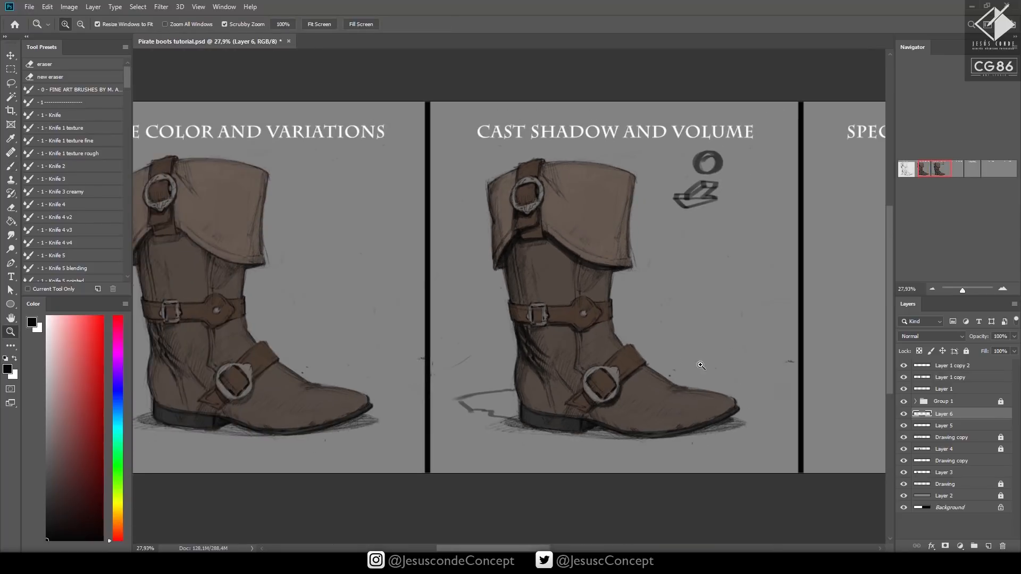
{"action": "left_click_drag", "start_coordinate": [636, 302], "coordinate": [678, 286]}
{"action": "left_click", "coordinate": [678, 285]}
{"action": "key", "text": "b"}
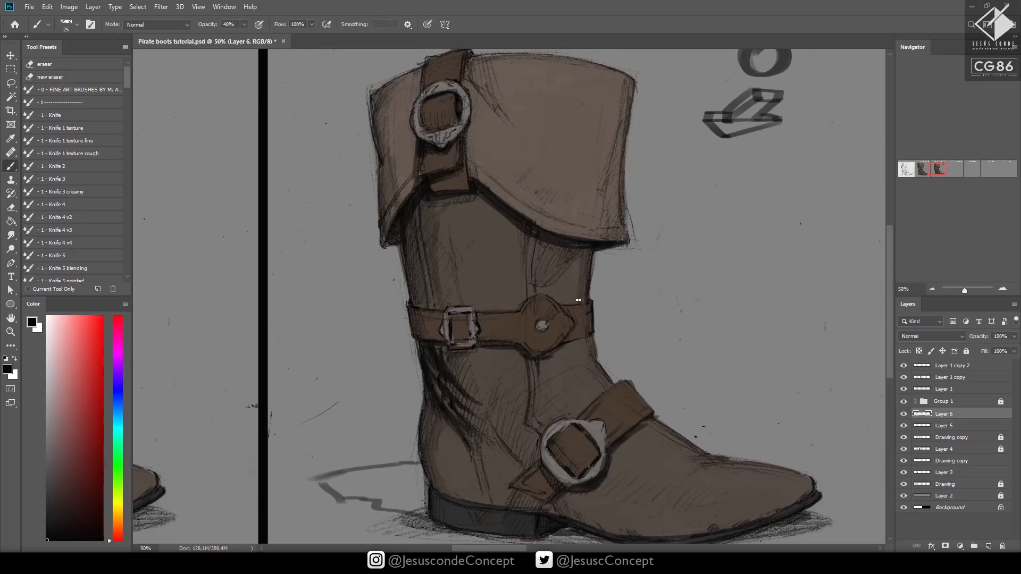
{"action": "left_click_drag", "start_coordinate": [623, 225], "coordinate": [631, 85]}
{"action": "left_click_drag", "start_coordinate": [660, 143], "coordinate": [620, 153]}
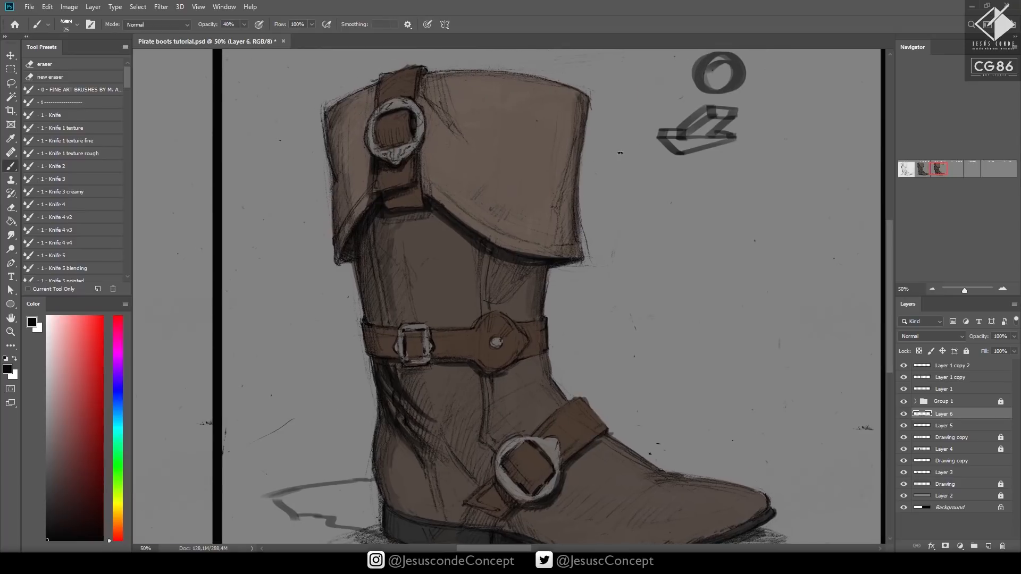
{"action": "key", "text": "2"}
{"action": "key", "text": "bracketright"}
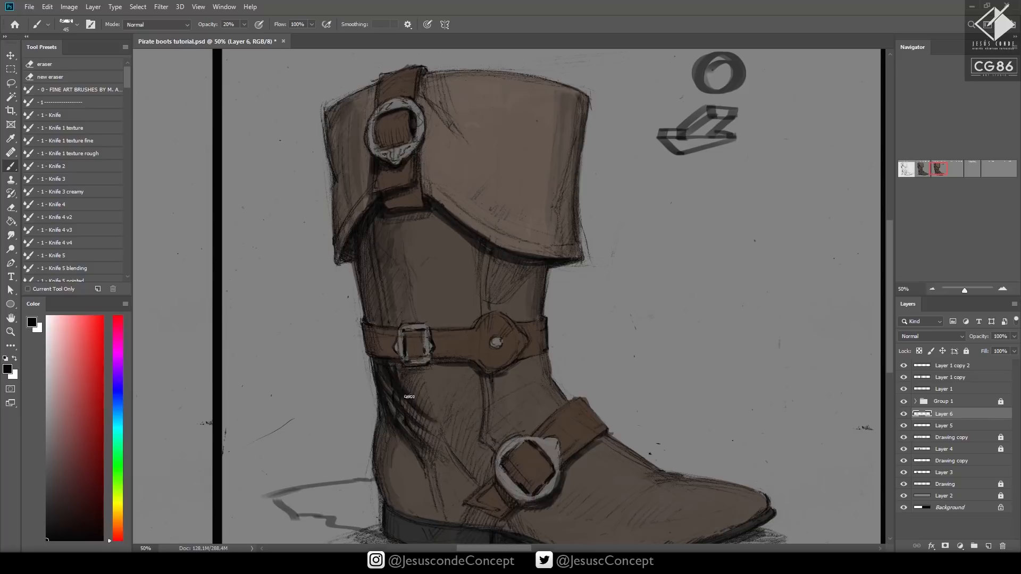
Fill in the boot's cast shadow on the ground behind the heel with the brush at 40% opacity
{"action": "left_click_drag", "start_coordinate": [402, 360], "coordinate": [389, 262]}
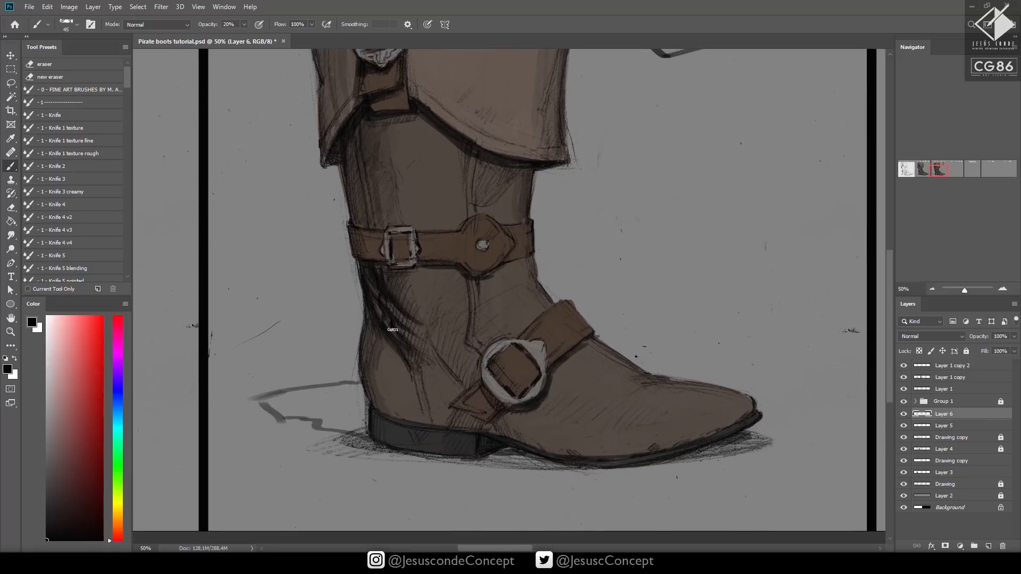
{"action": "left_click_drag", "start_coordinate": [400, 384], "coordinate": [623, 389]}
{"action": "mouse_move", "coordinate": [584, 443]}
{"action": "left_mouse_down"}
{"action": "mouse_move", "coordinate": [528, 428]}
{"action": "mouse_move", "coordinate": [579, 415]}
{"action": "mouse_move", "coordinate": [536, 412]}
{"action": "mouse_move", "coordinate": [547, 410]}
{"action": "mouse_move", "coordinate": [514, 426]}
{"action": "mouse_move", "coordinate": [596, 430]}
{"action": "mouse_move", "coordinate": [584, 445]}
{"action": "mouse_move", "coordinate": [604, 426]}
{"action": "mouse_move", "coordinate": [599, 408]}
{"action": "mouse_move", "coordinate": [601, 426]}
{"action": "mouse_move", "coordinate": [583, 445]}
{"action": "mouse_move", "coordinate": [601, 428]}
{"action": "mouse_move", "coordinate": [589, 407]}
{"action": "mouse_move", "coordinate": [560, 426]}
{"action": "mouse_move", "coordinate": [557, 437]}
{"action": "mouse_move", "coordinate": [584, 436]}
{"action": "mouse_move", "coordinate": [585, 448]}
{"action": "mouse_move", "coordinate": [553, 437]}
{"action": "mouse_move", "coordinate": [596, 412]}
{"action": "mouse_move", "coordinate": [597, 427]}
{"action": "mouse_move", "coordinate": [600, 412]}
{"action": "mouse_move", "coordinate": [560, 399]}
{"action": "left_mouse_up"}
{"action": "key", "text": "4"}
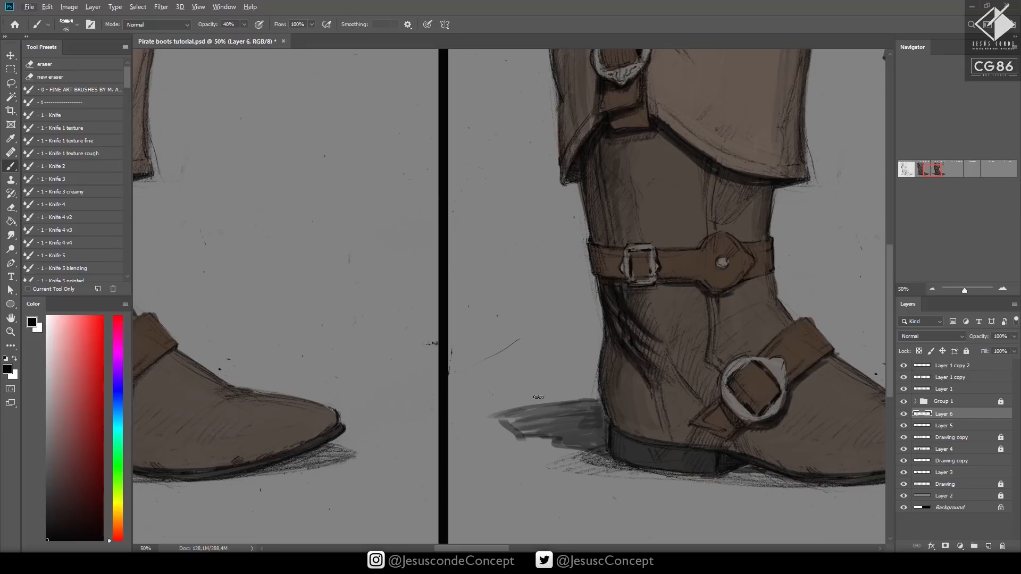
{"action": "left_click", "coordinate": [545, 425], "text": "alt"}
Choose a near-black paint color and add a new layer above the shadow layer
{"action": "left_click_drag", "start_coordinate": [646, 393], "coordinate": [604, 352]}
{"action": "key", "text": "z"}
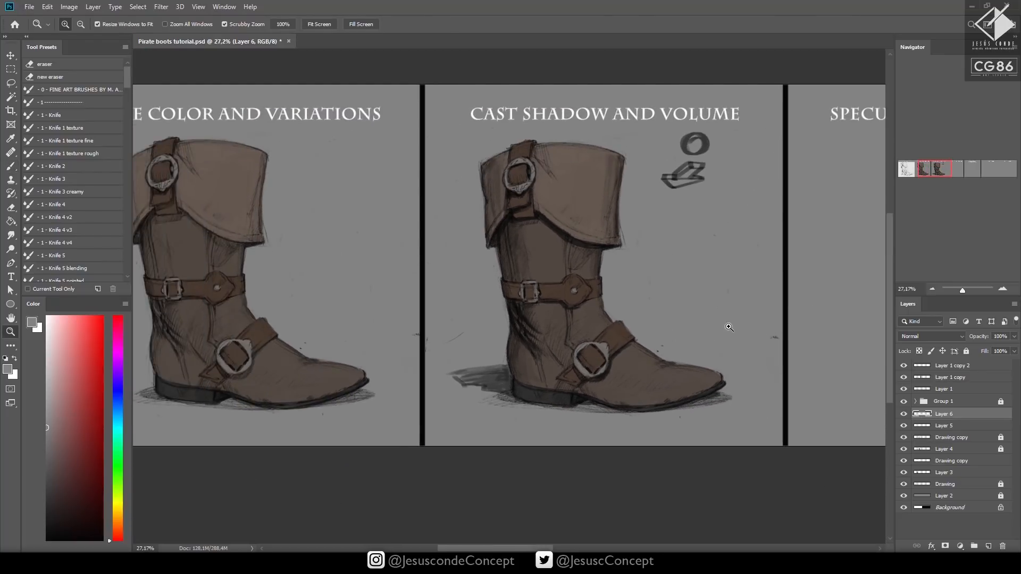
{"action": "left_click_drag", "start_coordinate": [673, 357], "coordinate": [714, 331]}
{"action": "left_click", "coordinate": [49, 525]}
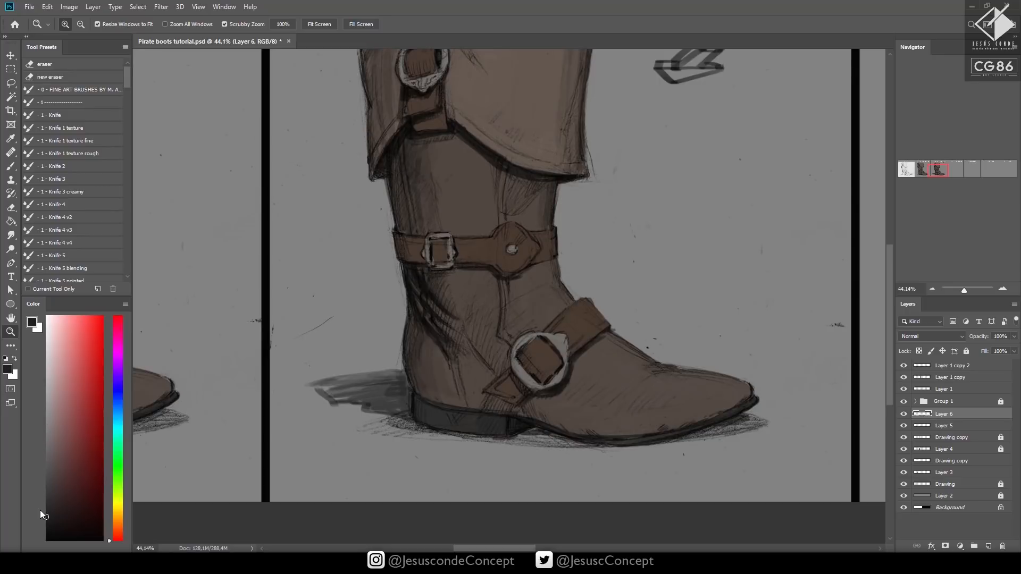
{"action": "key", "text": "ctrl+shift+n"}
{"action": "key", "text": "Return"}
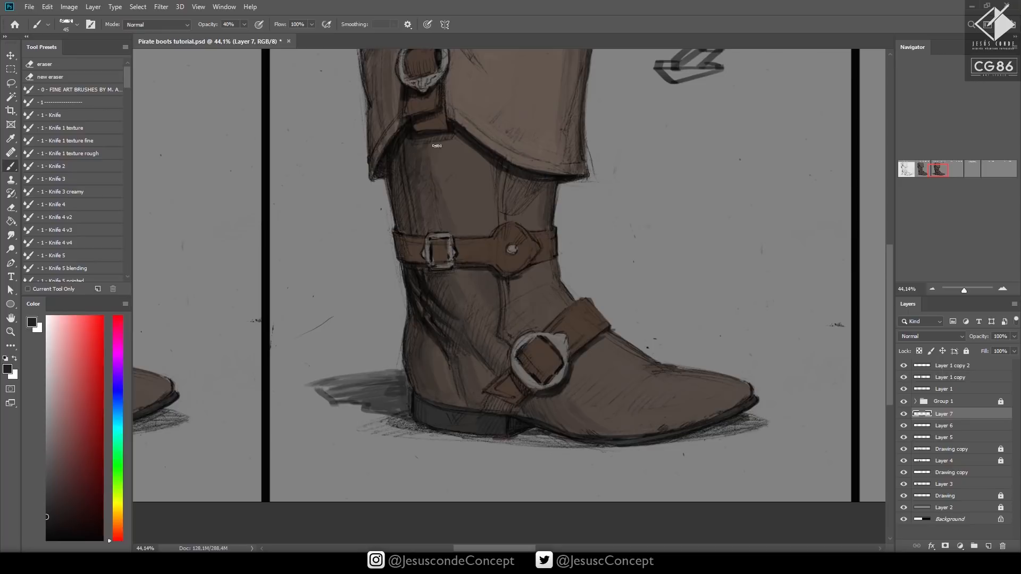
Reduce the brush to 25 px, set its opacity to 80% and paint the crease across the instep beside the ankle buckle
{"action": "scroll", "coordinate": [497, 170], "scroll_direction": "up", "scroll_amount": 1}
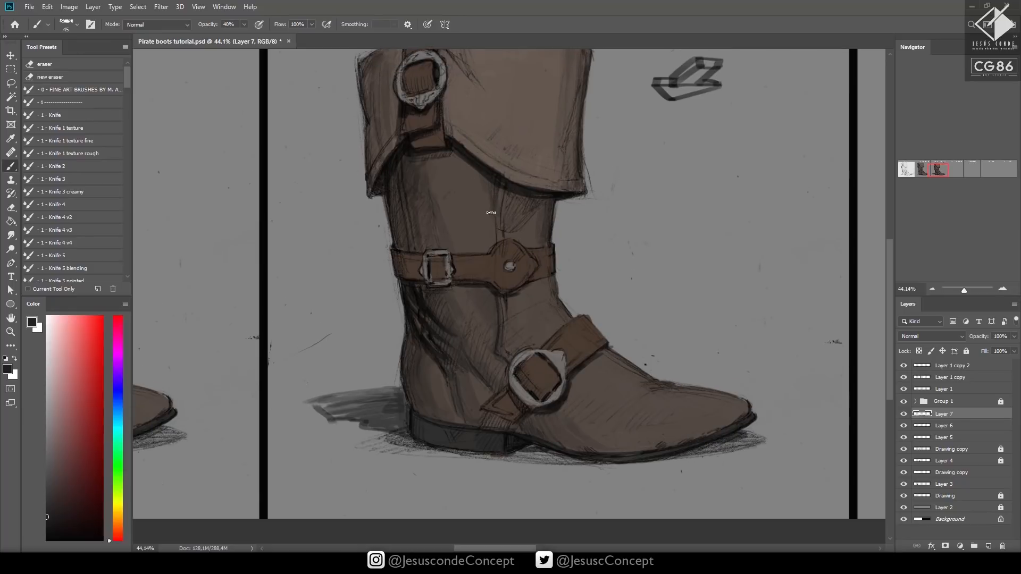
{"action": "key", "text": "bracketleft"}
{"action": "key", "text": "bracketleft"}
{"action": "left_click_drag", "start_coordinate": [637, 345], "coordinate": [614, 329]}
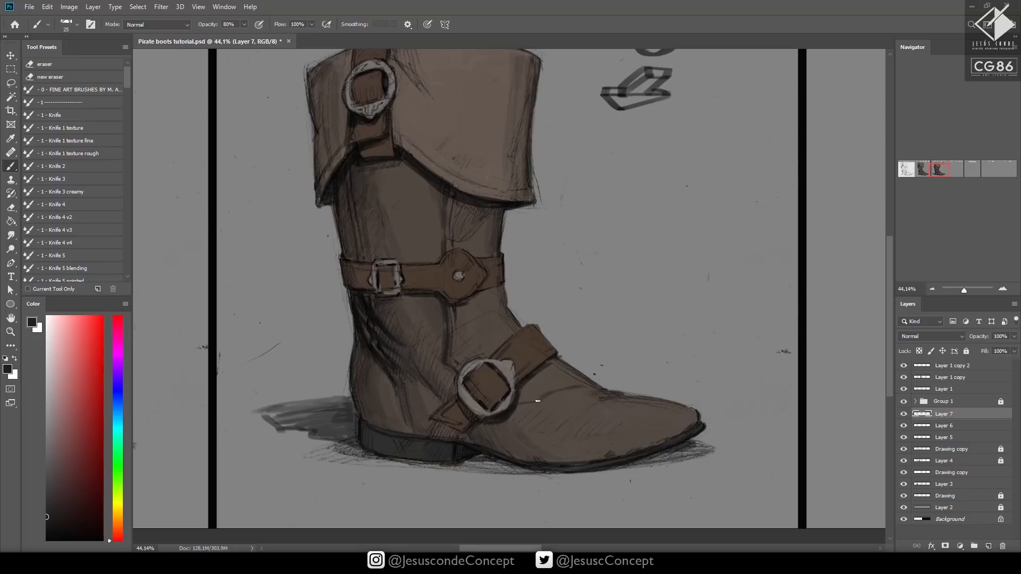
{"action": "left_click_drag", "start_coordinate": [535, 404], "coordinate": [595, 389]}
Darken the edges around the cuff strap, then shade the shaft below the mid-shaft strap in black at 20% opacity
{"action": "mouse_move", "coordinate": [647, 366]}
{"action": "left_mouse_down"}
{"action": "mouse_move", "coordinate": [629, 411]}
{"action": "mouse_move", "coordinate": [641, 426]}
{"action": "left_mouse_up"}
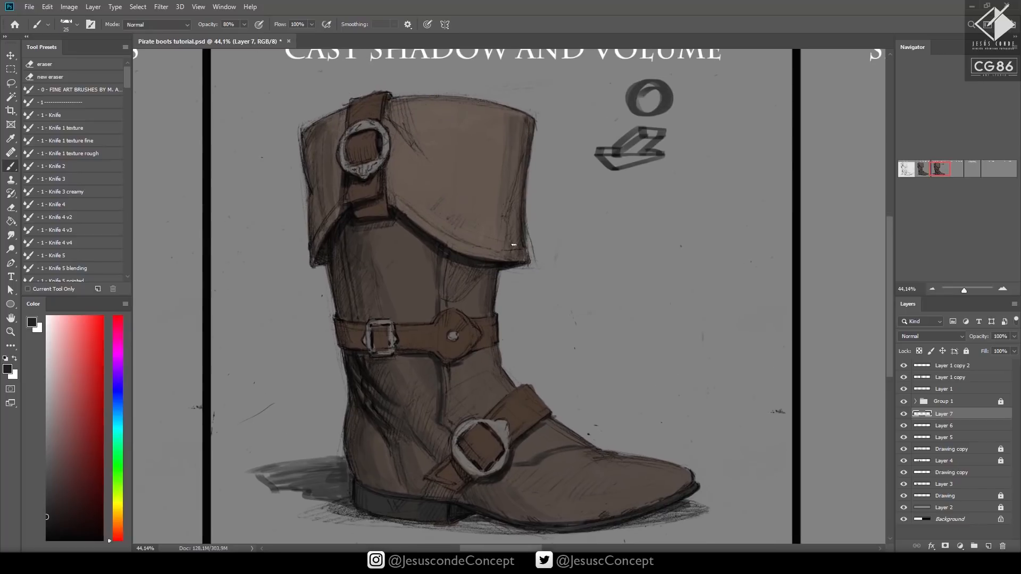
{"action": "mouse_move", "coordinate": [387, 202]}
{"action": "left_mouse_down"}
{"action": "mouse_move", "coordinate": [387, 172]}
{"action": "mouse_move", "coordinate": [337, 154]}
{"action": "left_mouse_up"}
{"action": "key", "text": "d"}
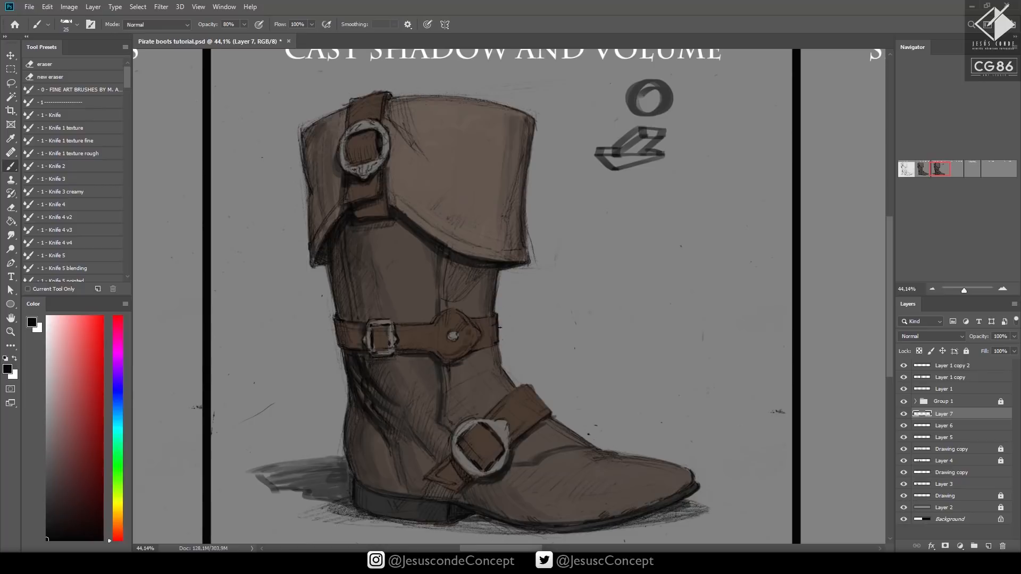
{"action": "mouse_move", "coordinate": [499, 315]}
{"action": "left_mouse_down"}
{"action": "mouse_move", "coordinate": [498, 341]}
{"action": "mouse_move", "coordinate": [473, 354]}
{"action": "mouse_move", "coordinate": [438, 424]}
{"action": "left_mouse_up"}
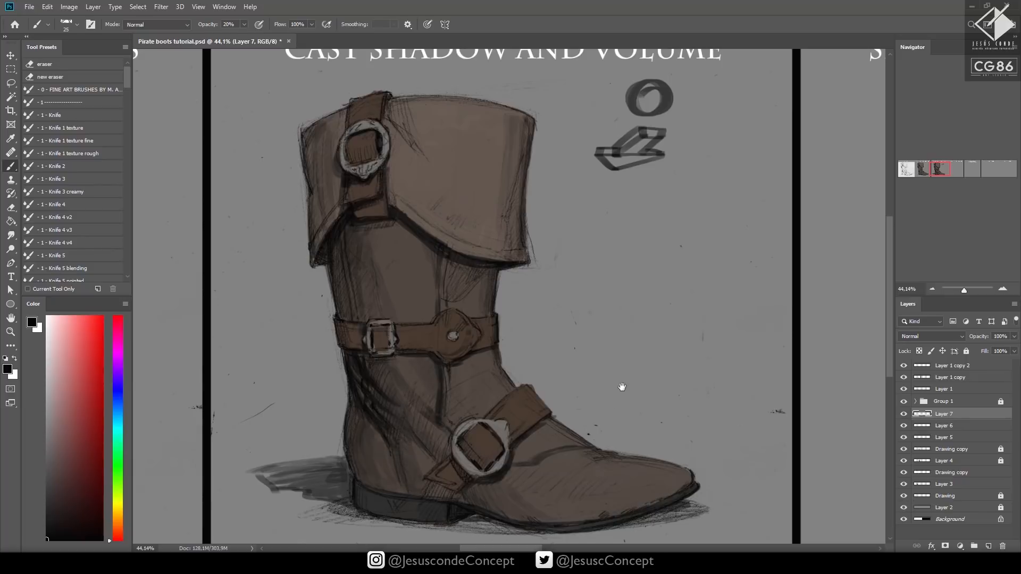
Refine the boot's volume shading, softening it with a 70 px eraser and painting with a 50 px brush, both at 50% opacity
{"action": "left_click_drag", "start_coordinate": [626, 374], "coordinate": [611, 392]}
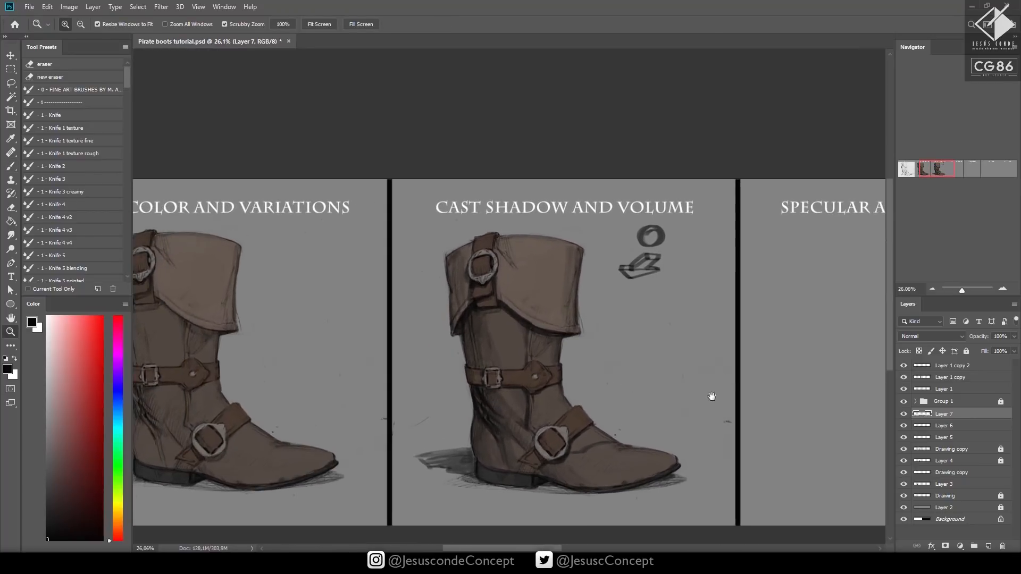
{"action": "left_click_drag", "start_coordinate": [686, 389], "coordinate": [677, 386]}
{"action": "left_click_drag", "start_coordinate": [534, 410], "coordinate": [558, 410]}
{"action": "key", "text": "3"}
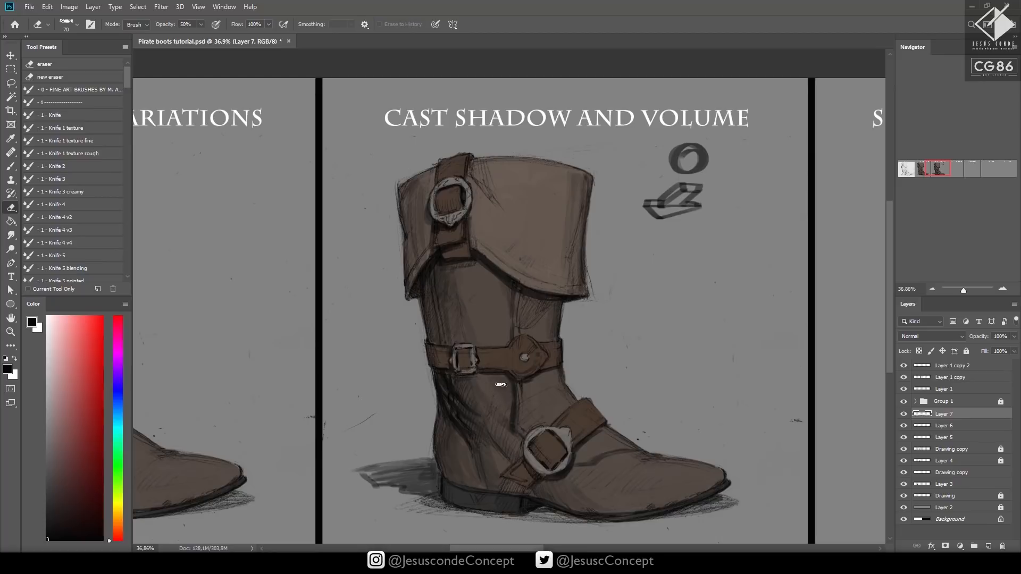
{"action": "key", "text": "5"}
{"action": "left_click_drag", "start_coordinate": [629, 327], "coordinate": [533, 337]}
{"action": "mouse_move", "coordinate": [594, 346]}
{"action": "left_mouse_down"}
{"action": "mouse_move", "coordinate": [564, 349]}
{"action": "mouse_move", "coordinate": [602, 354]}
{"action": "left_mouse_up"}
{"action": "key", "text": "b"}
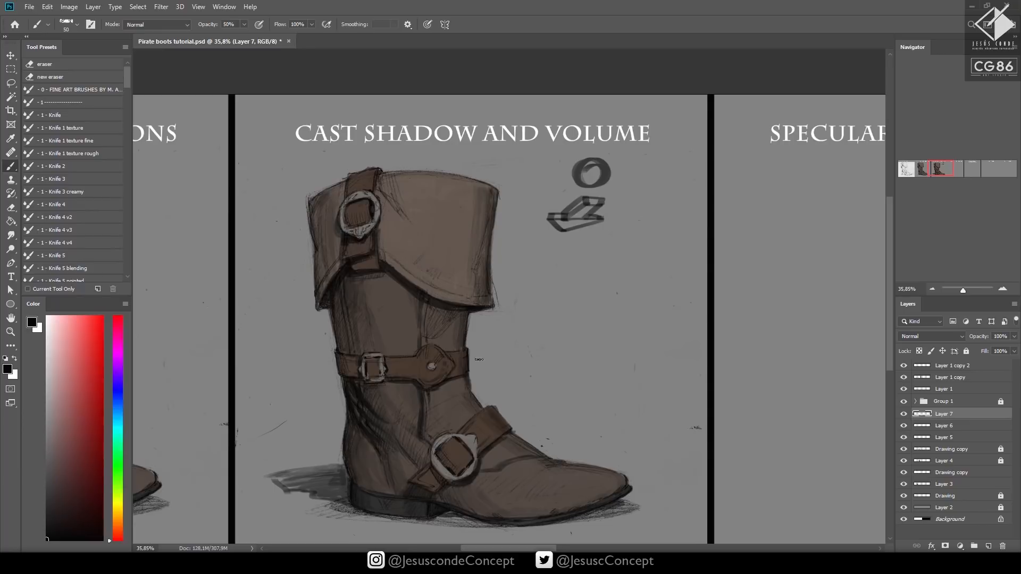
Compare the boot with and without Layer 7 and touch up the shadow at the cuff's lower rear corner
{"action": "key", "text": "e"}
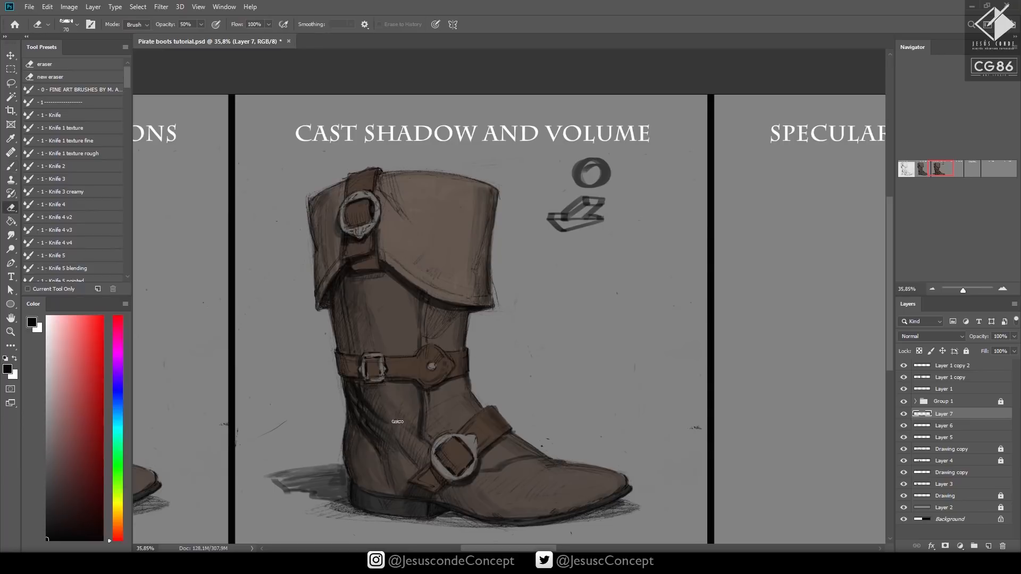
{"action": "left_click", "coordinate": [904, 415]}
{"action": "left_click", "coordinate": [904, 415]}
{"action": "key", "text": "b"}
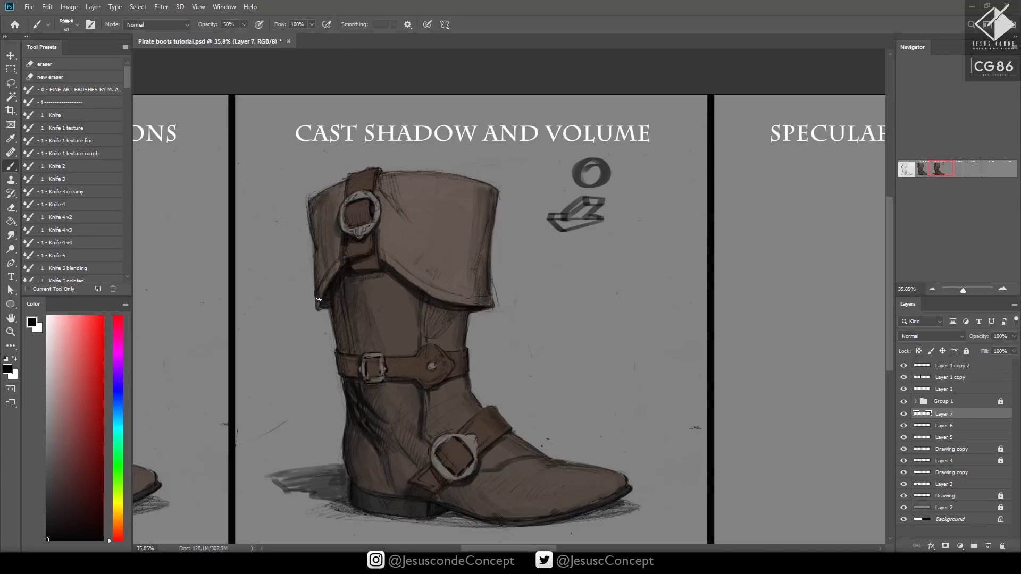
{"action": "left_click", "coordinate": [321, 287], "text": "alt"}
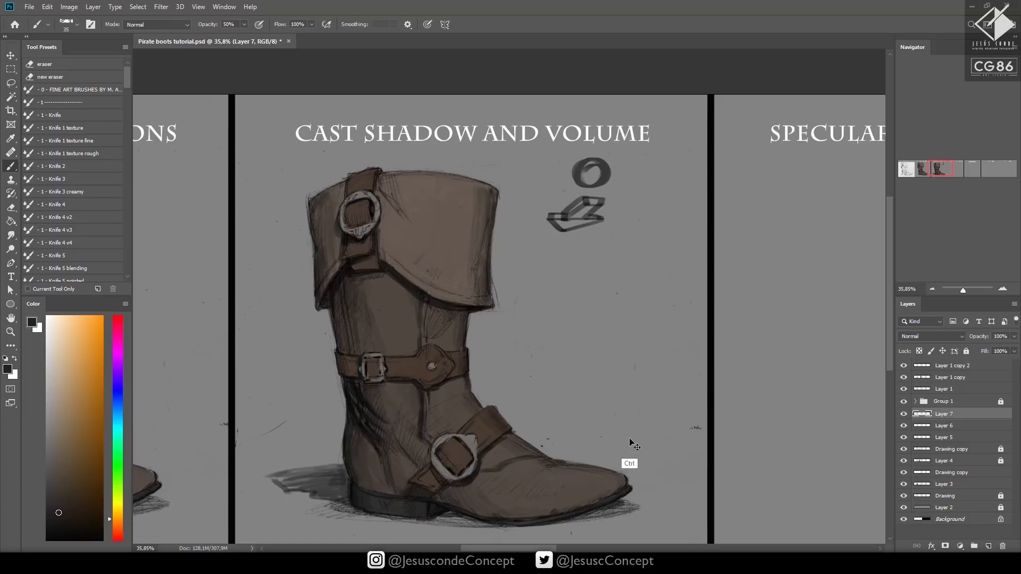
Merge Layers 7 and 6 down into Layer 5 and delete the ring and block sketches beside the boot
{"action": "key", "text": "ctrl+e"}
{"action": "key", "text": "ctrl+e"}
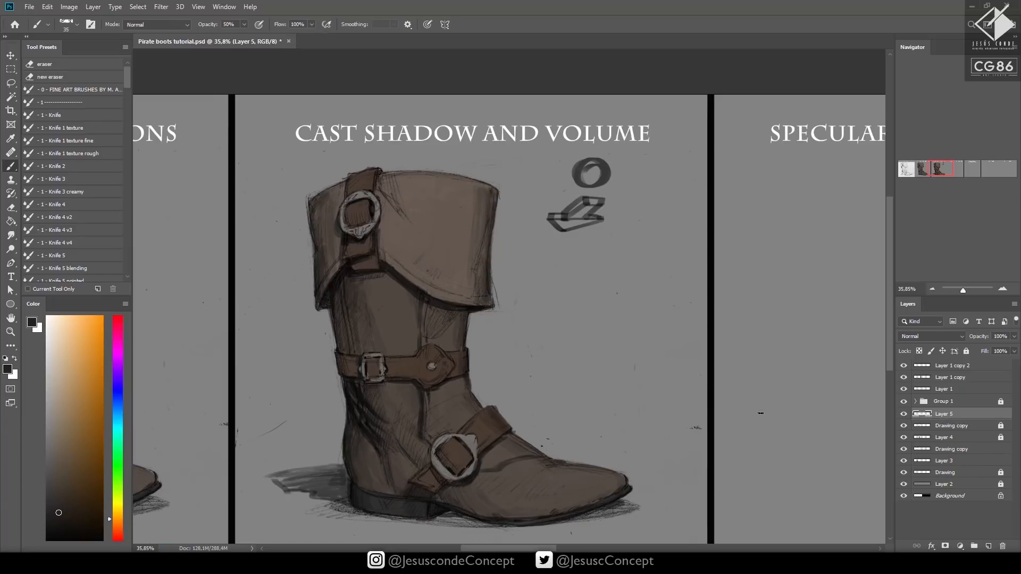
{"action": "key", "text": "m"}
{"action": "mouse_move", "coordinate": [530, 154]}
{"action": "left_mouse_down"}
{"action": "mouse_move", "coordinate": [652, 238]}
{"action": "mouse_move", "coordinate": [648, 246]}
{"action": "left_mouse_up"}
{"action": "key", "text": "Delete"}
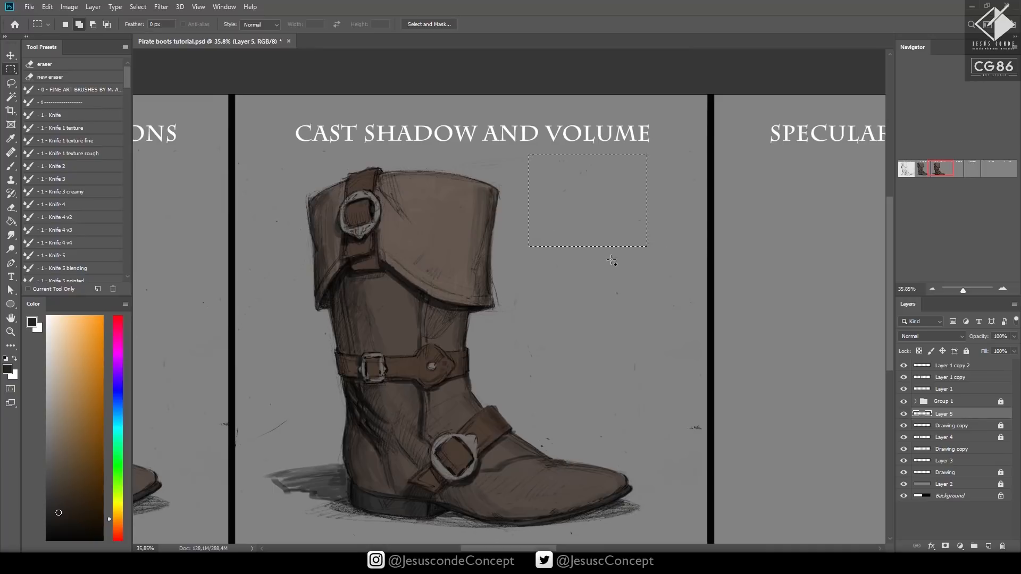
{"action": "key", "text": "ctrl+d"}
Copy the shaded boot with its ground shadow to a new layer and place it in the Specular and Highlights panel
{"action": "scroll", "coordinate": [570, 269], "scroll_direction": "down", "scroll_amount": 1}
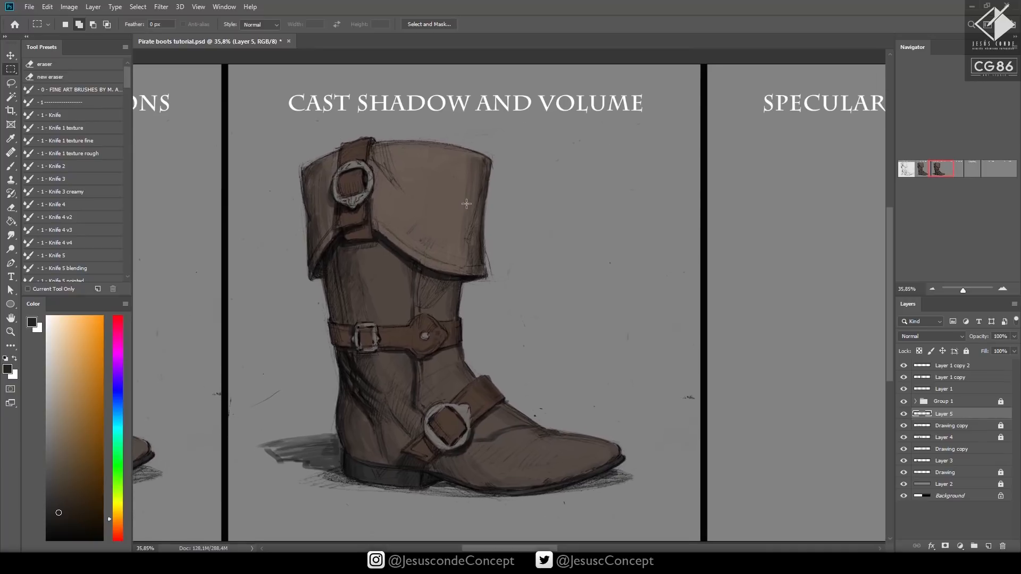
{"action": "left_click_drag", "start_coordinate": [233, 133], "coordinate": [633, 503]}
{"action": "left_click_drag", "start_coordinate": [644, 179], "coordinate": [634, 188]}
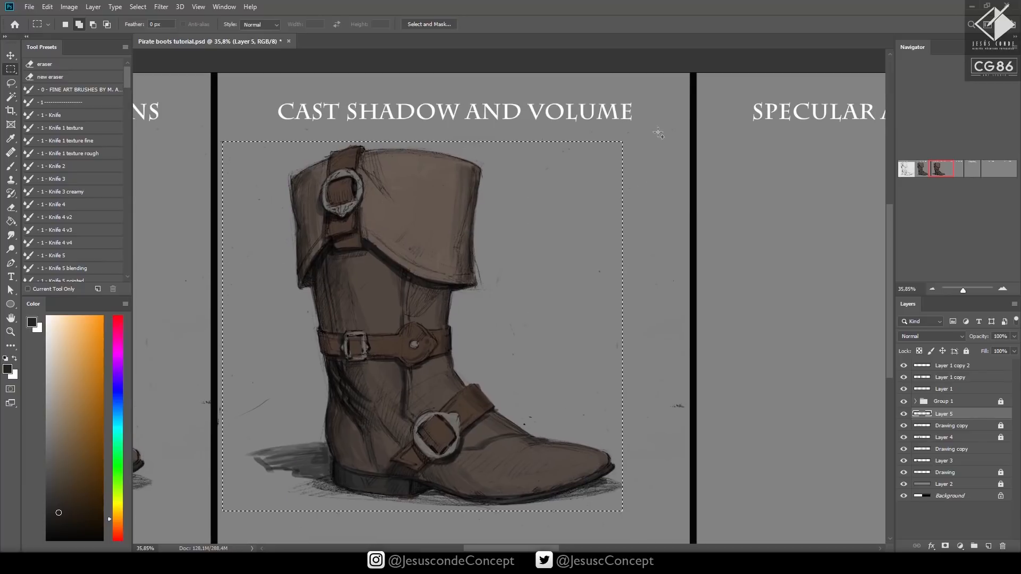
{"action": "left_click_drag", "start_coordinate": [659, 128], "coordinate": [238, 529]}
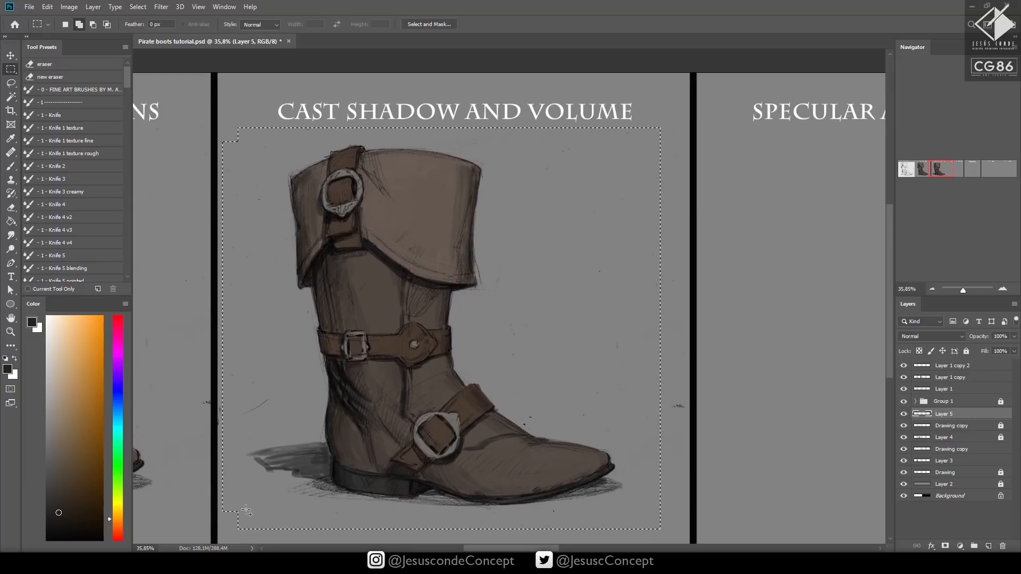
{"action": "key", "text": "ctrl+j"}
{"action": "key", "text": "v"}
{"action": "left_click_drag", "start_coordinate": [593, 405], "coordinate": [383, 417]}
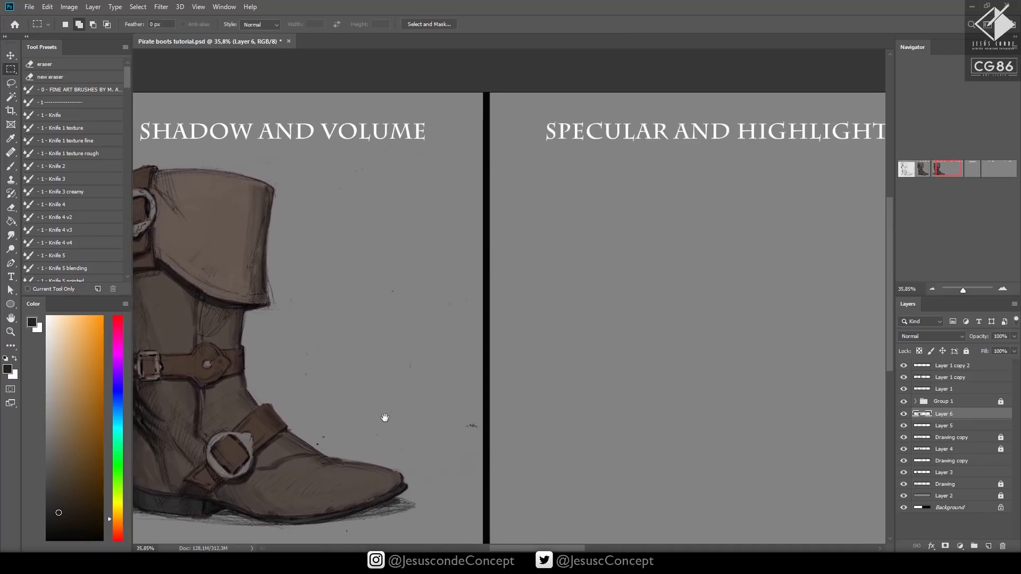
{"action": "left_click_drag", "start_coordinate": [275, 446], "coordinate": [818, 447]}
{"action": "left_click_drag", "start_coordinate": [745, 440], "coordinate": [494, 450]}
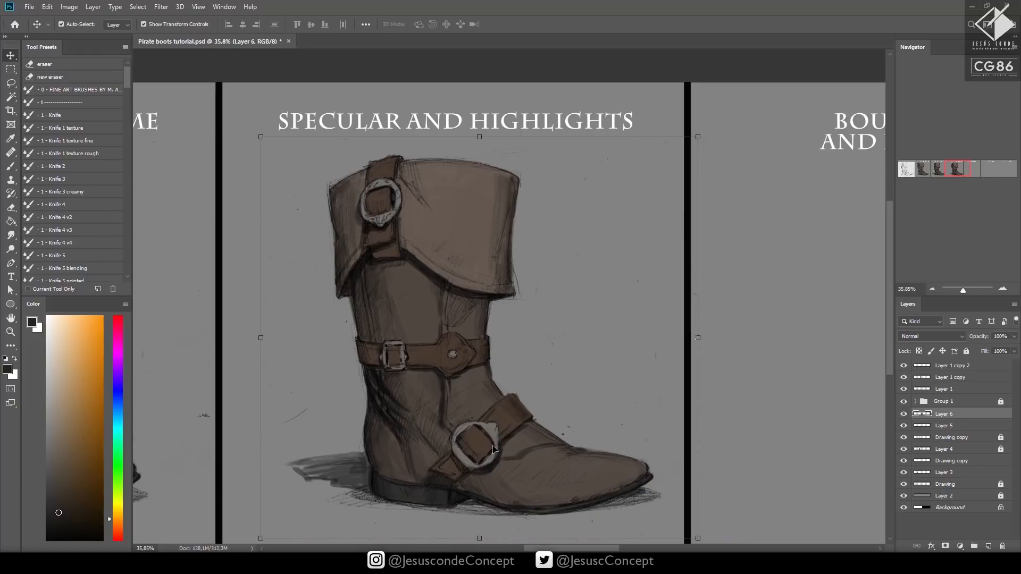
Add two new layers above the boot copy and choose a nearly white cyan tint as the paint color
{"action": "key", "text": "ctrl+shift+n"}
{"action": "key", "text": "Return"}
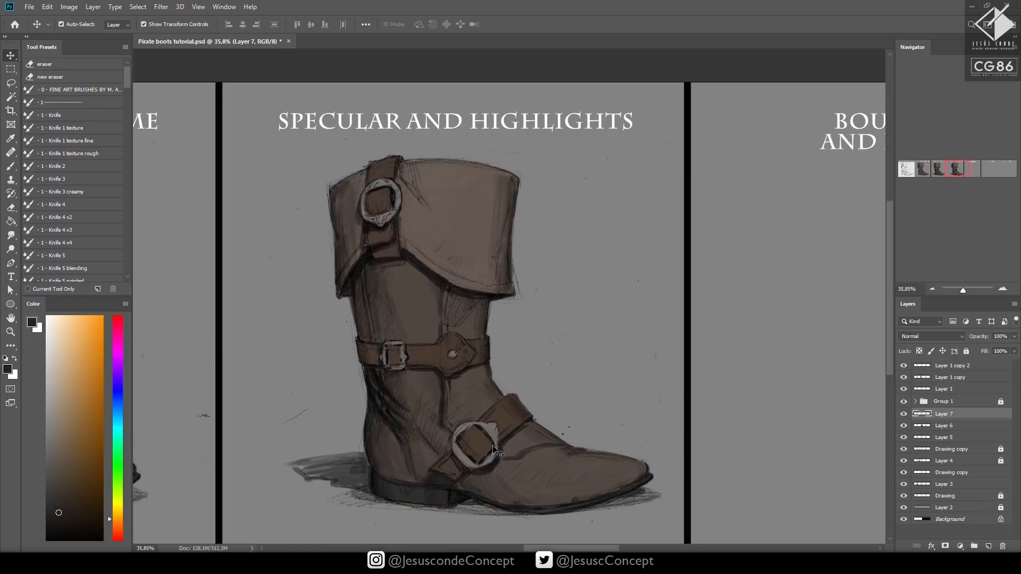
{"action": "left_click", "coordinate": [50, 330]}
{"action": "left_click", "coordinate": [116, 425]}
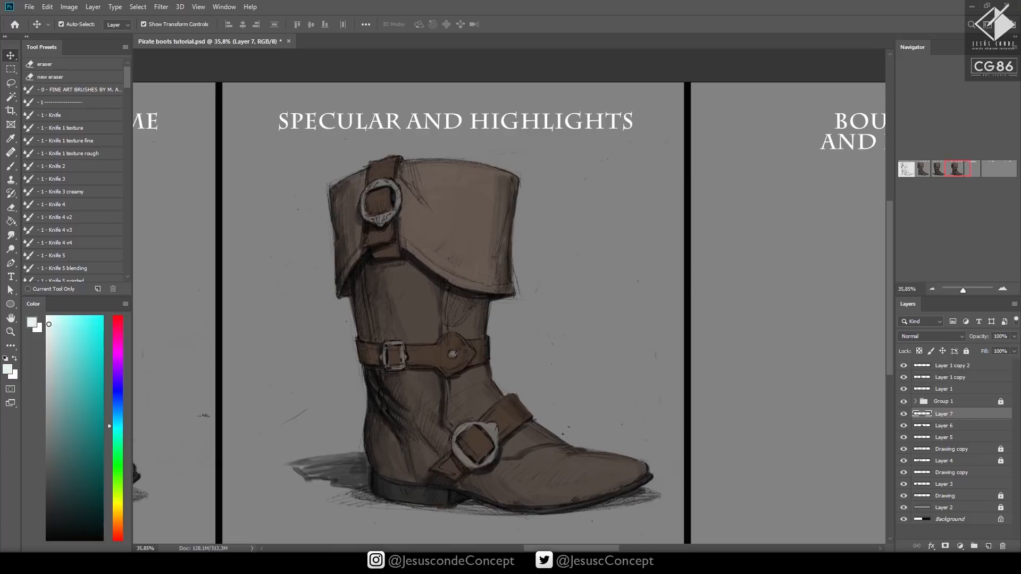
{"action": "key", "text": "ctrl+shift+n"}
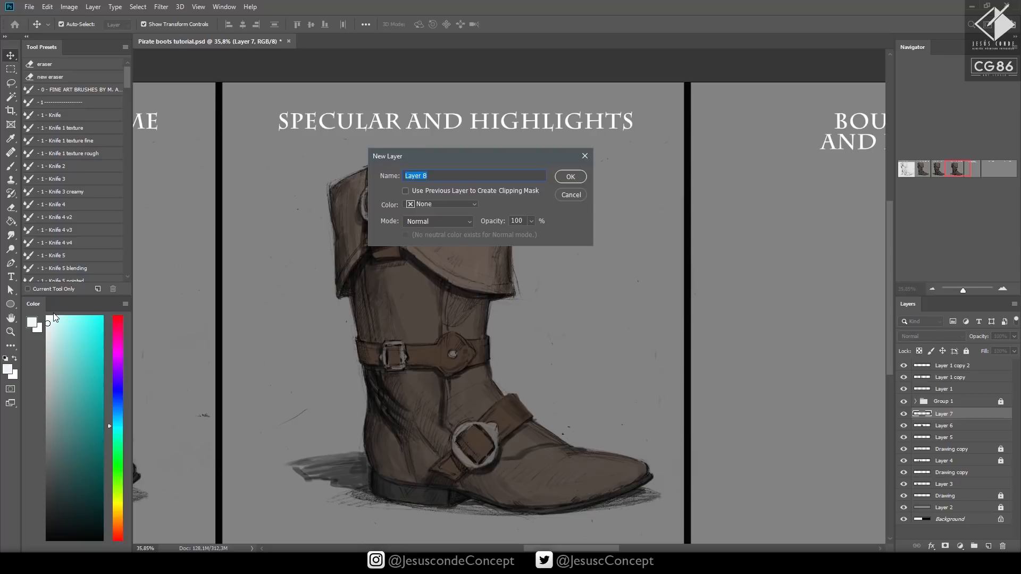
{"action": "key", "text": "Return"}
Paint a soft vertical highlight band down the front of the cuff with a 50 px brush at 20% opacity, blending it with the eraser
{"action": "key", "text": "b"}
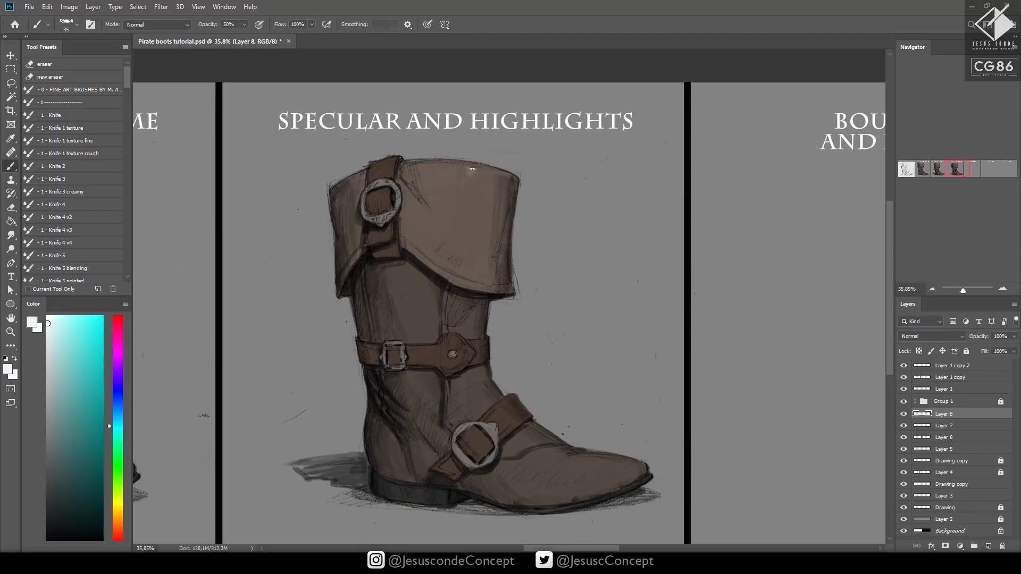
{"action": "left_click_drag", "start_coordinate": [472, 168], "coordinate": [472, 185]}
{"action": "mouse_move", "coordinate": [470, 176]}
{"action": "left_mouse_down"}
{"action": "mouse_move", "coordinate": [478, 182]}
{"action": "mouse_move", "coordinate": [466, 176]}
{"action": "mouse_move", "coordinate": [474, 183]}
{"action": "mouse_move", "coordinate": [470, 168]}
{"action": "left_mouse_up"}
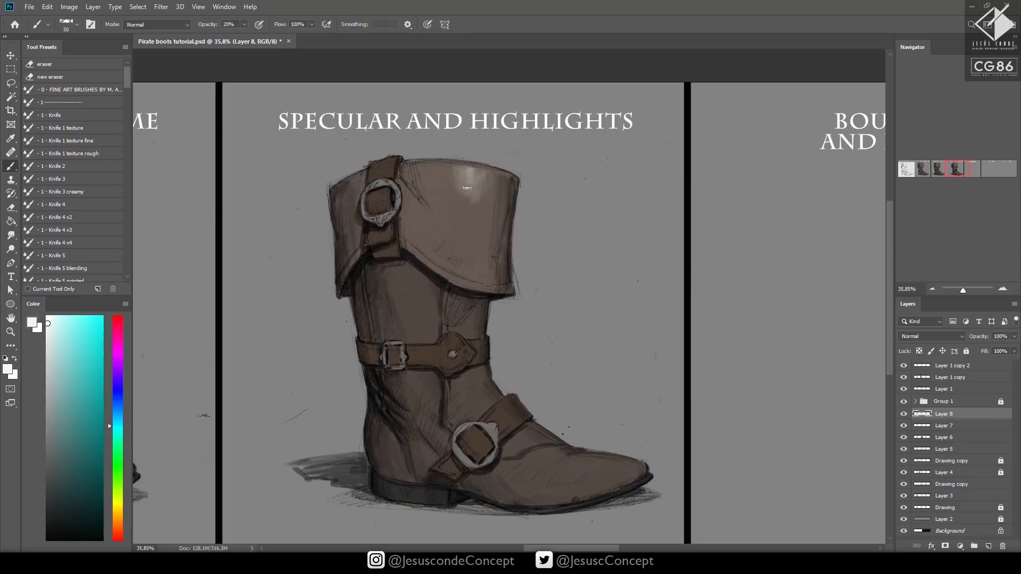
{"action": "key", "text": "e"}
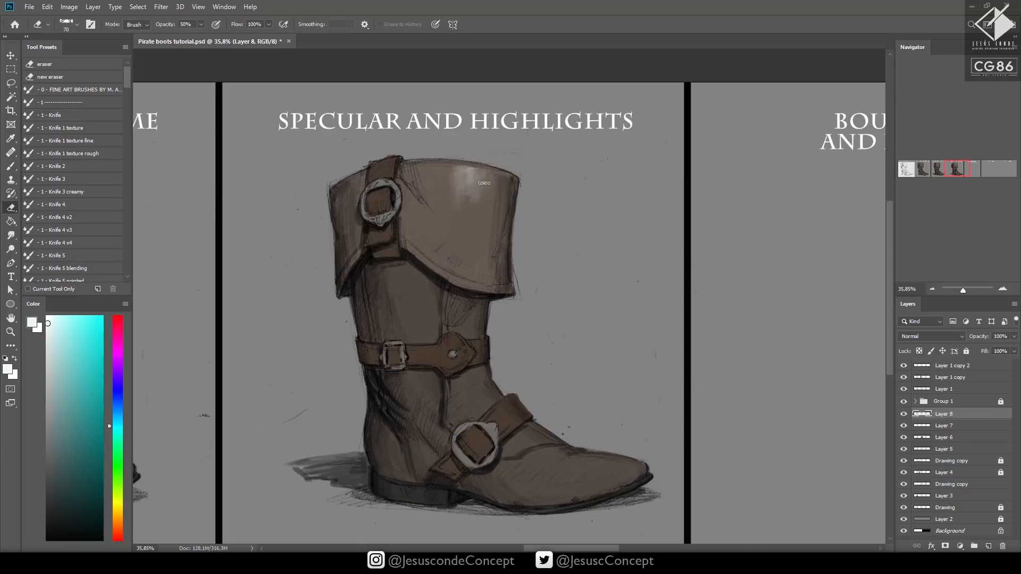
{"action": "key", "text": "b"}
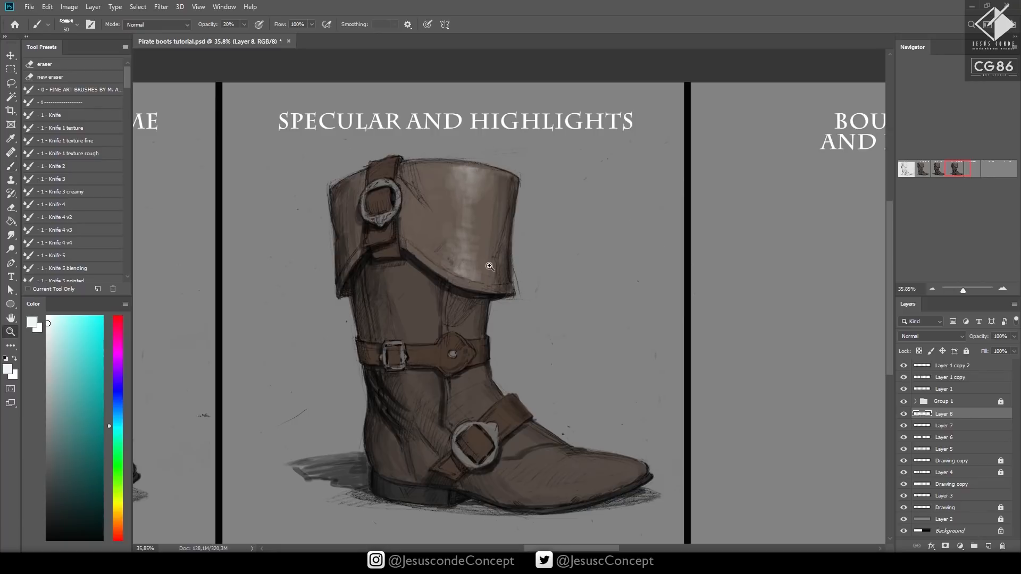
{"action": "left_click_drag", "start_coordinate": [485, 264], "coordinate": [549, 190]}
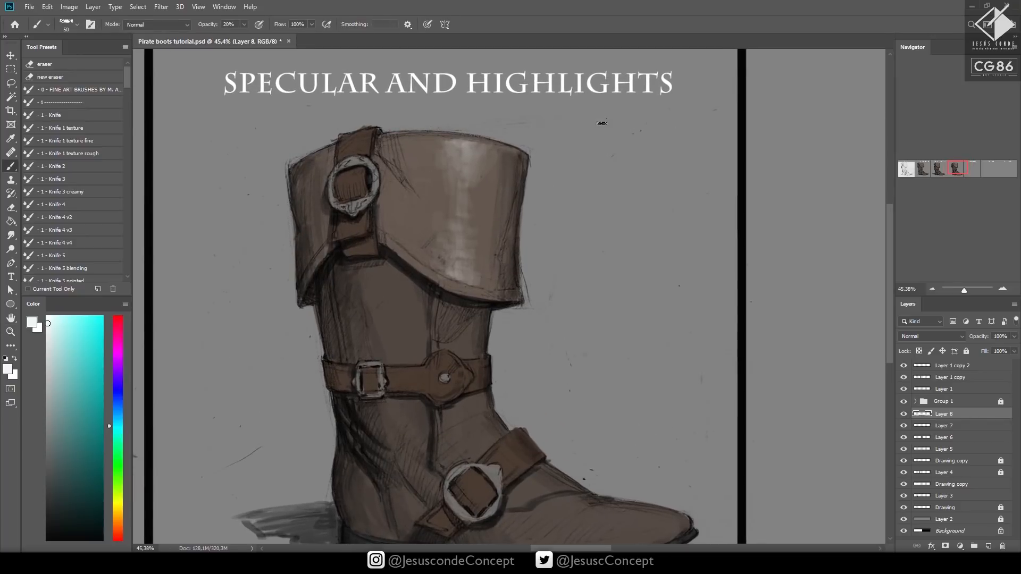
Sketch a pale arrow beside the upper cuff to mark the incoming light direction
{"action": "mouse_move", "coordinate": [618, 92]}
{"action": "left_mouse_down"}
{"action": "mouse_move", "coordinate": [567, 130]}
{"action": "mouse_move", "coordinate": [587, 129]}
{"action": "mouse_move", "coordinate": [569, 129]}
{"action": "mouse_move", "coordinate": [589, 147]}
{"action": "mouse_move", "coordinate": [625, 139]}
{"action": "mouse_move", "coordinate": [609, 132]}
{"action": "mouse_move", "coordinate": [652, 95]}
{"action": "mouse_move", "coordinate": [638, 89]}
{"action": "mouse_move", "coordinate": [566, 135]}
{"action": "mouse_move", "coordinate": [586, 152]}
{"action": "mouse_move", "coordinate": [622, 132]}
{"action": "mouse_move", "coordinate": [622, 97]}
{"action": "mouse_move", "coordinate": [644, 99]}
{"action": "left_mouse_up"}
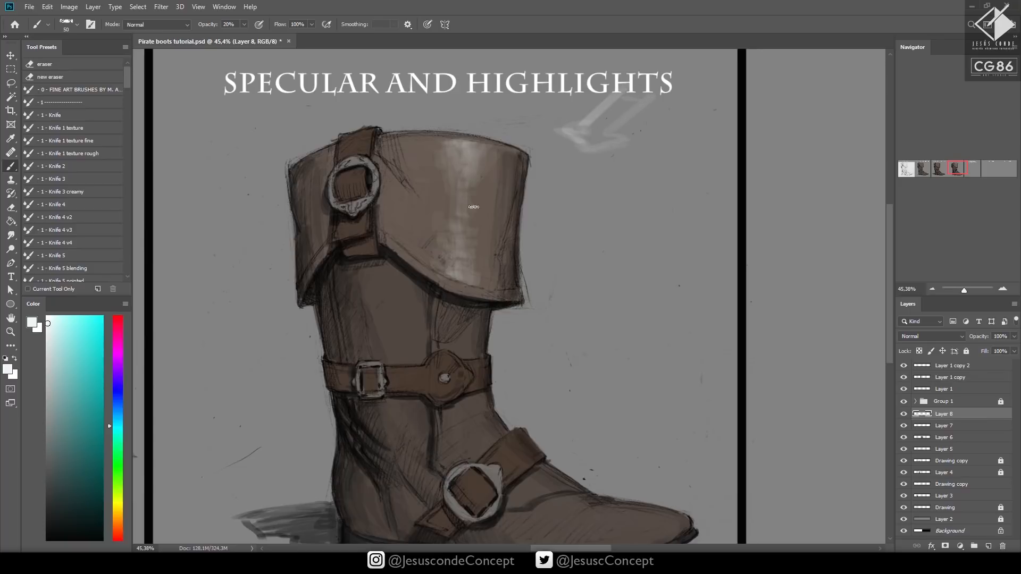
{"action": "left_click_drag", "start_coordinate": [477, 194], "coordinate": [467, 108]}
{"action": "key", "text": "0"}
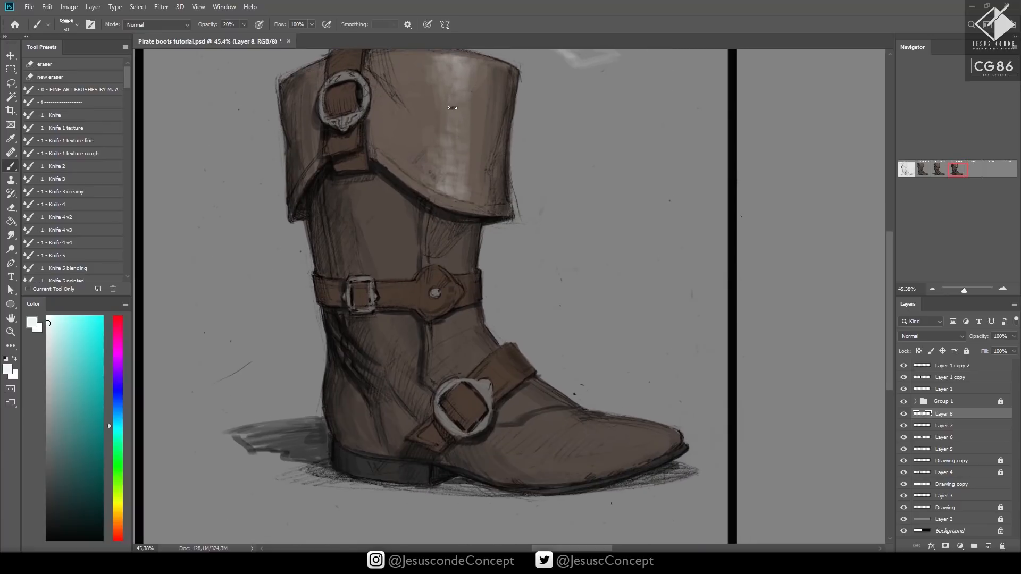
{"action": "left_click_drag", "start_coordinate": [458, 60], "coordinate": [452, 268]}
{"action": "left_click_drag", "start_coordinate": [456, 318], "coordinate": [481, 361]}
{"action": "mouse_move", "coordinate": [508, 402]}
{"action": "left_mouse_down"}
{"action": "mouse_move", "coordinate": [534, 428]}
{"action": "mouse_move", "coordinate": [650, 443]}
{"action": "left_mouse_up"}
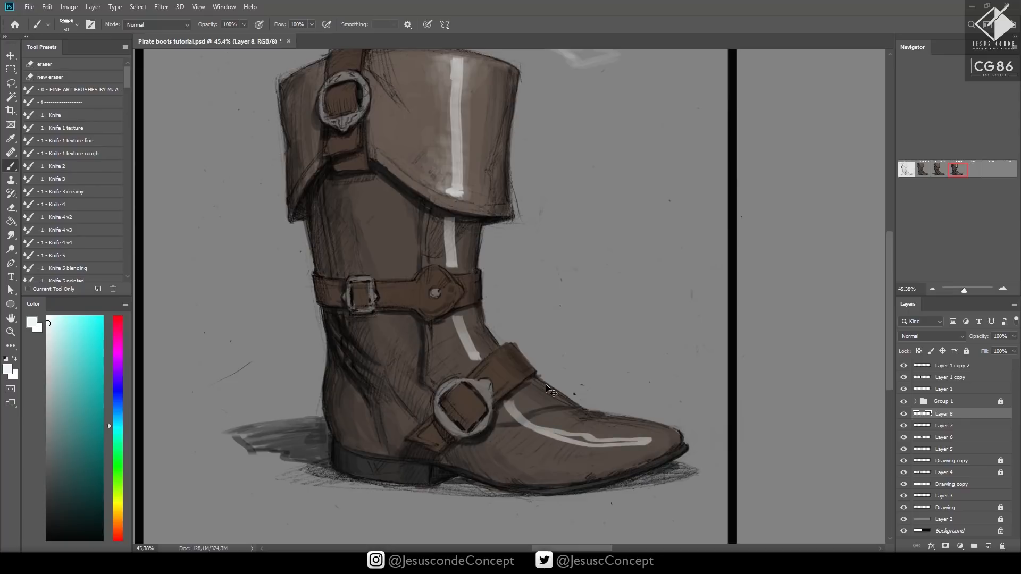
{"action": "key", "text": "ctrl+z"}
{"action": "key", "text": "ctrl+z"}
{"action": "key", "text": "ctrl+z"}
{"action": "key", "text": "ctrl+z"}
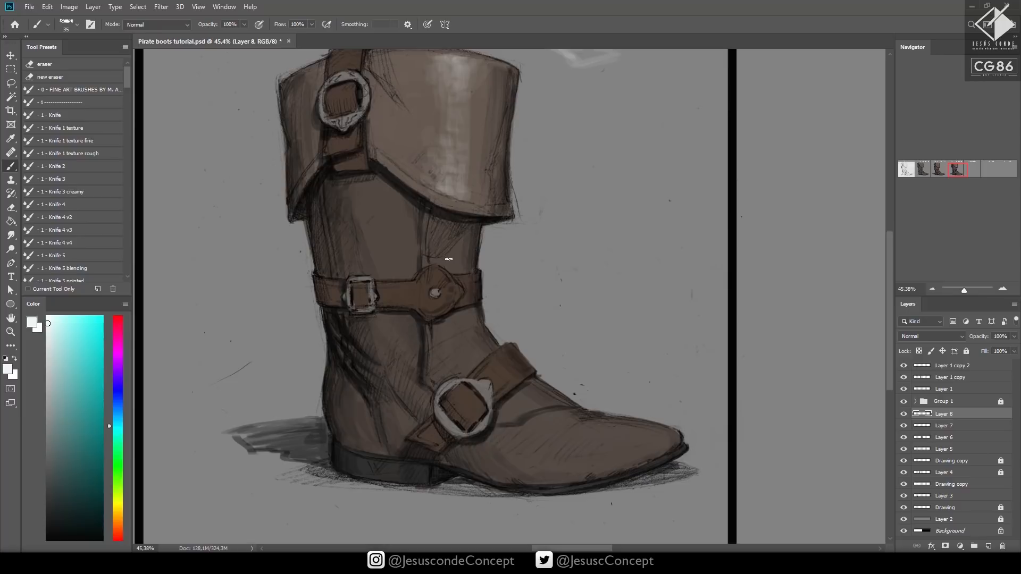
Paint soft highlights on the shaft below the cuff, the instep and the toe with a 35 px brush at 20% opacity
{"action": "mouse_move", "coordinate": [462, 241]}
{"action": "left_mouse_down"}
{"action": "mouse_move", "coordinate": [458, 263]}
{"action": "mouse_move", "coordinate": [459, 249]}
{"action": "mouse_move", "coordinate": [431, 273]}
{"action": "mouse_move", "coordinate": [441, 289]}
{"action": "mouse_move", "coordinate": [439, 274]}
{"action": "mouse_move", "coordinate": [426, 275]}
{"action": "mouse_move", "coordinate": [424, 301]}
{"action": "mouse_move", "coordinate": [444, 298]}
{"action": "mouse_move", "coordinate": [418, 294]}
{"action": "mouse_move", "coordinate": [440, 305]}
{"action": "left_mouse_up"}
{"action": "left_click_drag", "start_coordinate": [424, 301], "coordinate": [442, 302]}
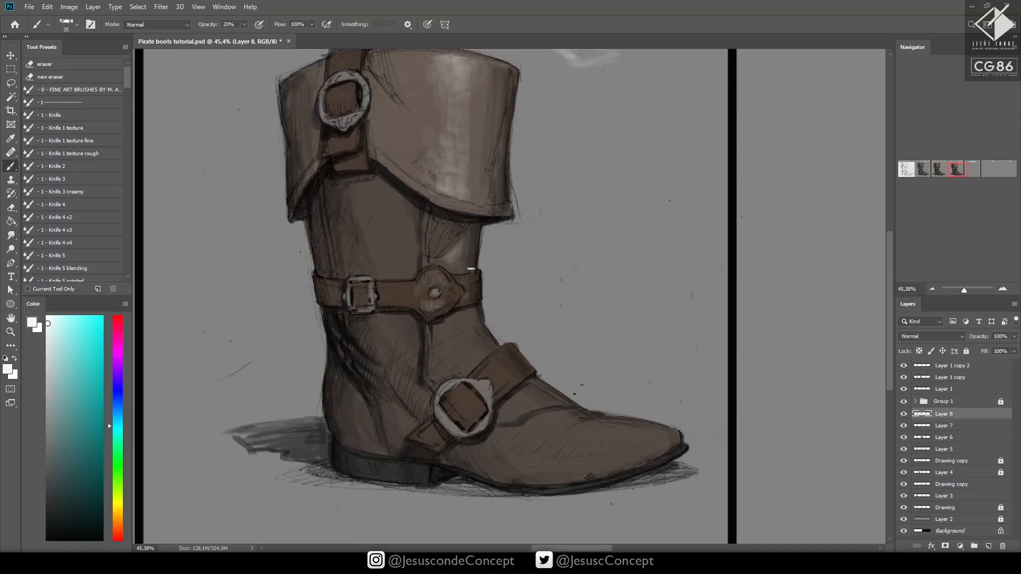
{"action": "mouse_move", "coordinate": [446, 329]}
{"action": "left_mouse_down"}
{"action": "mouse_move", "coordinate": [438, 335]}
{"action": "mouse_move", "coordinate": [461, 323]}
{"action": "mouse_move", "coordinate": [445, 348]}
{"action": "left_mouse_up"}
{"action": "mouse_move", "coordinate": [445, 348]}
{"action": "left_mouse_down"}
{"action": "mouse_move", "coordinate": [467, 336]}
{"action": "mouse_move", "coordinate": [444, 371]}
{"action": "mouse_move", "coordinate": [464, 354]}
{"action": "mouse_move", "coordinate": [464, 372]}
{"action": "mouse_move", "coordinate": [490, 351]}
{"action": "mouse_move", "coordinate": [487, 380]}
{"action": "mouse_move", "coordinate": [495, 391]}
{"action": "mouse_move", "coordinate": [504, 378]}
{"action": "mouse_move", "coordinate": [494, 364]}
{"action": "mouse_move", "coordinate": [500, 375]}
{"action": "mouse_move", "coordinate": [488, 378]}
{"action": "mouse_move", "coordinate": [497, 390]}
{"action": "mouse_move", "coordinate": [512, 384]}
{"action": "mouse_move", "coordinate": [497, 396]}
{"action": "mouse_move", "coordinate": [537, 373]}
{"action": "mouse_move", "coordinate": [505, 395]}
{"action": "mouse_move", "coordinate": [518, 382]}
{"action": "mouse_move", "coordinate": [485, 364]}
{"action": "left_mouse_up"}
{"action": "mouse_move", "coordinate": [511, 404]}
{"action": "left_mouse_down"}
{"action": "mouse_move", "coordinate": [502, 411]}
{"action": "mouse_move", "coordinate": [521, 402]}
{"action": "mouse_move", "coordinate": [510, 417]}
{"action": "mouse_move", "coordinate": [533, 410]}
{"action": "mouse_move", "coordinate": [526, 400]}
{"action": "mouse_move", "coordinate": [543, 420]}
{"action": "mouse_move", "coordinate": [524, 429]}
{"action": "mouse_move", "coordinate": [551, 426]}
{"action": "mouse_move", "coordinate": [536, 447]}
{"action": "mouse_move", "coordinate": [557, 429]}
{"action": "mouse_move", "coordinate": [519, 435]}
{"action": "mouse_move", "coordinate": [589, 436]}
{"action": "mouse_move", "coordinate": [570, 450]}
{"action": "mouse_move", "coordinate": [657, 443]}
{"action": "left_mouse_up"}
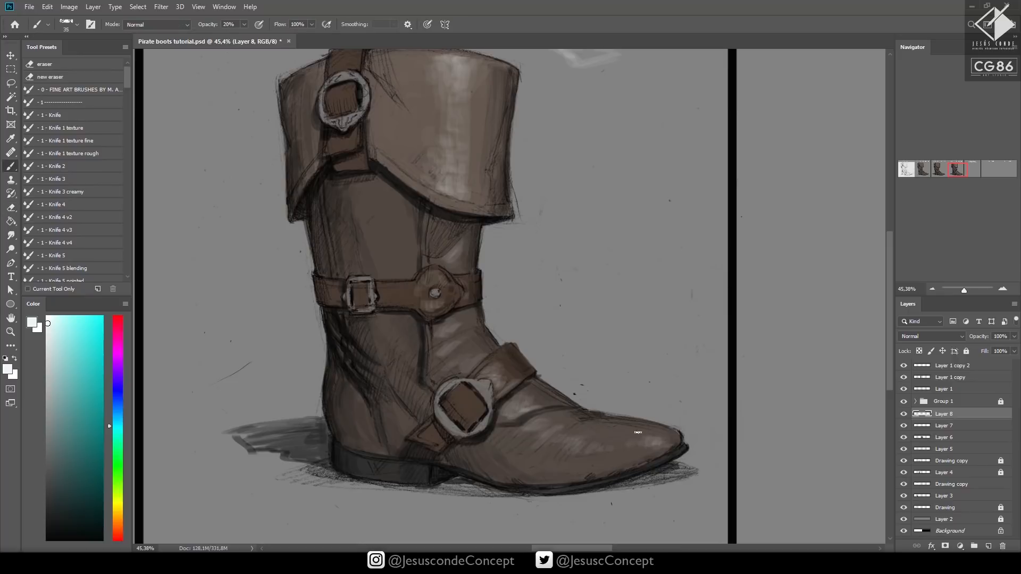
{"action": "mouse_move", "coordinate": [642, 442]}
{"action": "left_mouse_down"}
{"action": "mouse_move", "coordinate": [619, 447]}
{"action": "mouse_move", "coordinate": [651, 443]}
{"action": "left_mouse_up"}
Flip the canvas horizontally and strengthen the soft highlights on the toe and the folds beside the instep ring
{"action": "left_click_drag", "start_coordinate": [586, 375], "coordinate": [623, 378]}
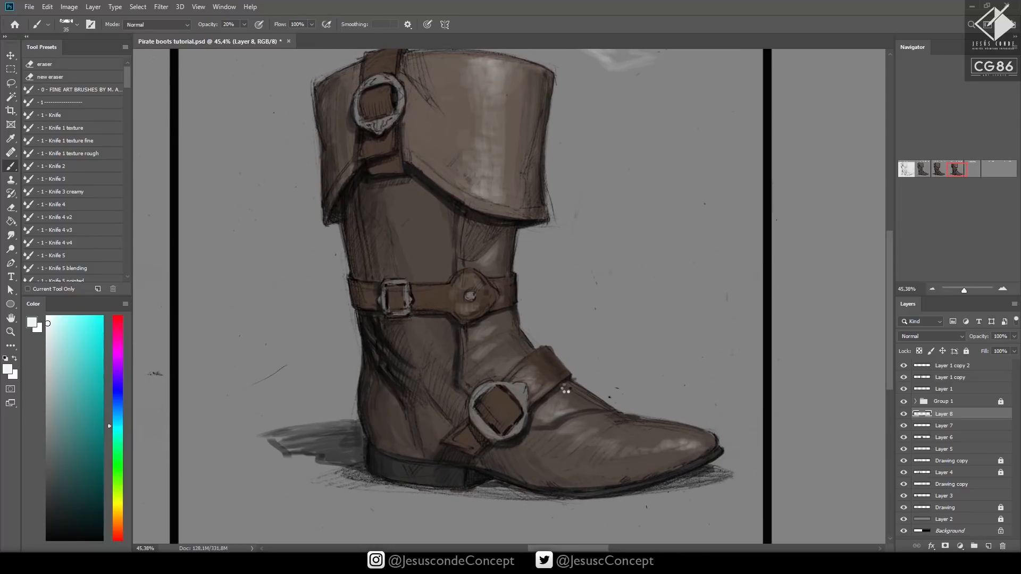
{"action": "key", "text": "ctrl+shift+h"}
{"action": "left_click_drag", "start_coordinate": [641, 348], "coordinate": [599, 367]}
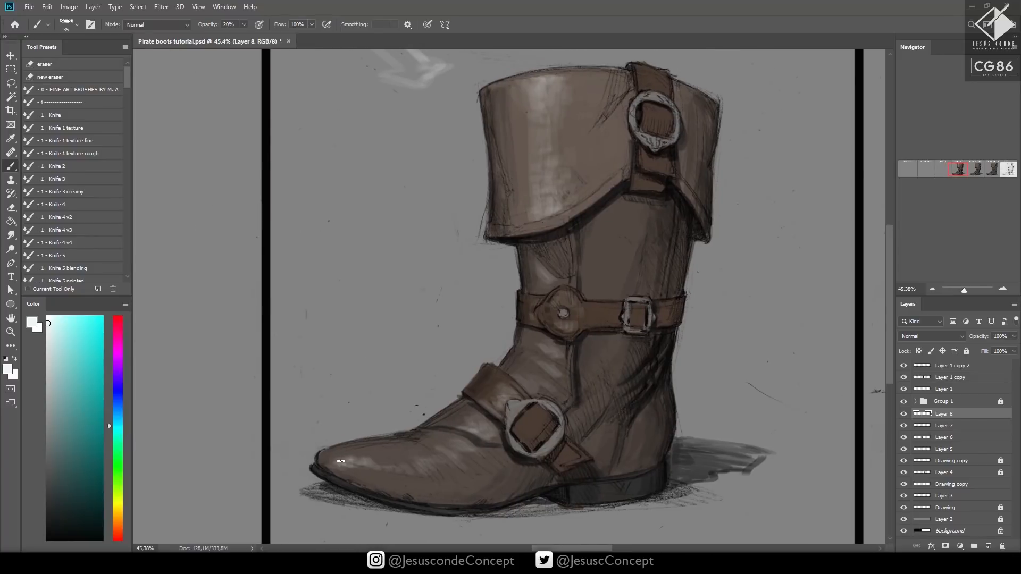
{"action": "left_click_drag", "start_coordinate": [341, 461], "coordinate": [380, 463]}
{"action": "mouse_move", "coordinate": [441, 456]}
{"action": "left_mouse_down"}
{"action": "mouse_move", "coordinate": [466, 448]}
{"action": "mouse_move", "coordinate": [429, 449]}
{"action": "left_mouse_up"}
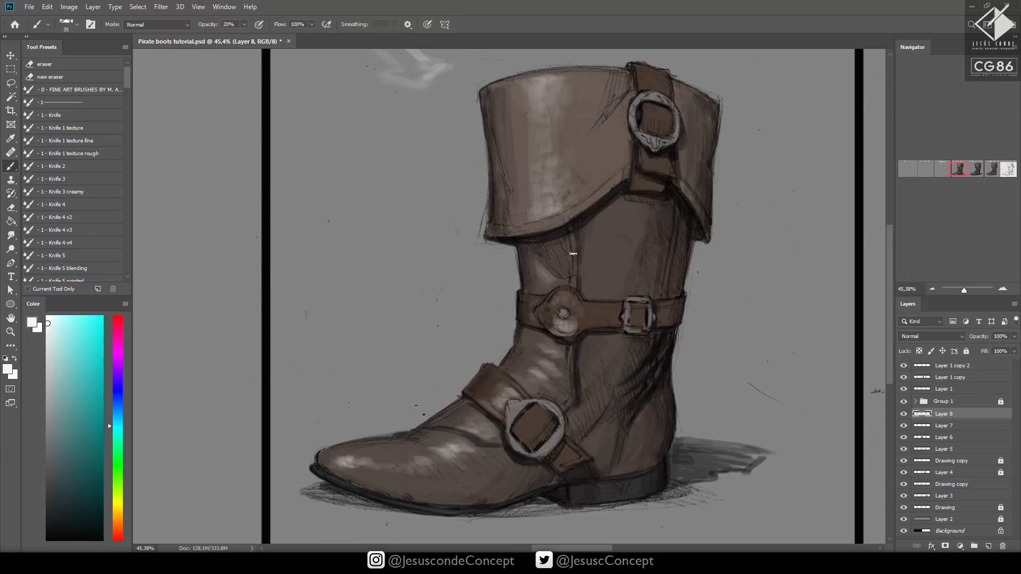
Build up the highlights on the shaft beneath the cuff, along the cuff's hem and on the cuff's upper front
{"action": "mouse_move", "coordinate": [549, 266]}
{"action": "left_mouse_down"}
{"action": "mouse_move", "coordinate": [563, 278]}
{"action": "mouse_move", "coordinate": [558, 253]}
{"action": "mouse_move", "coordinate": [566, 275]}
{"action": "mouse_move", "coordinate": [562, 239]}
{"action": "mouse_move", "coordinate": [575, 279]}
{"action": "left_mouse_up"}
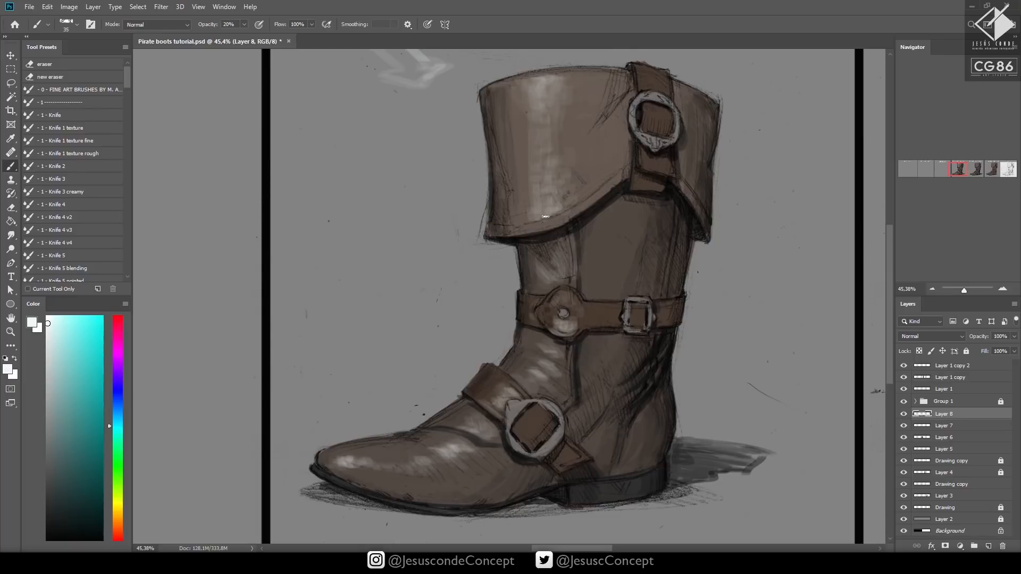
{"action": "mouse_move", "coordinate": [553, 224]}
{"action": "left_mouse_down"}
{"action": "mouse_move", "coordinate": [533, 228]}
{"action": "mouse_move", "coordinate": [579, 210]}
{"action": "left_mouse_up"}
{"action": "left_click_drag", "start_coordinate": [657, 313], "coordinate": [645, 337]}
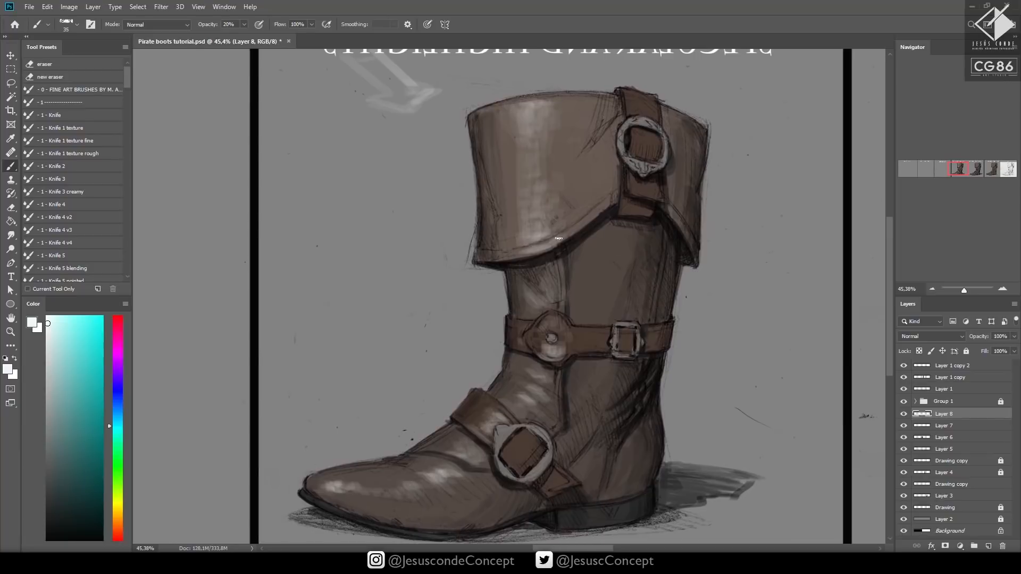
{"action": "mouse_move", "coordinate": [548, 268]}
{"action": "left_mouse_down"}
{"action": "mouse_move", "coordinate": [554, 303]}
{"action": "mouse_move", "coordinate": [546, 269]}
{"action": "left_mouse_up"}
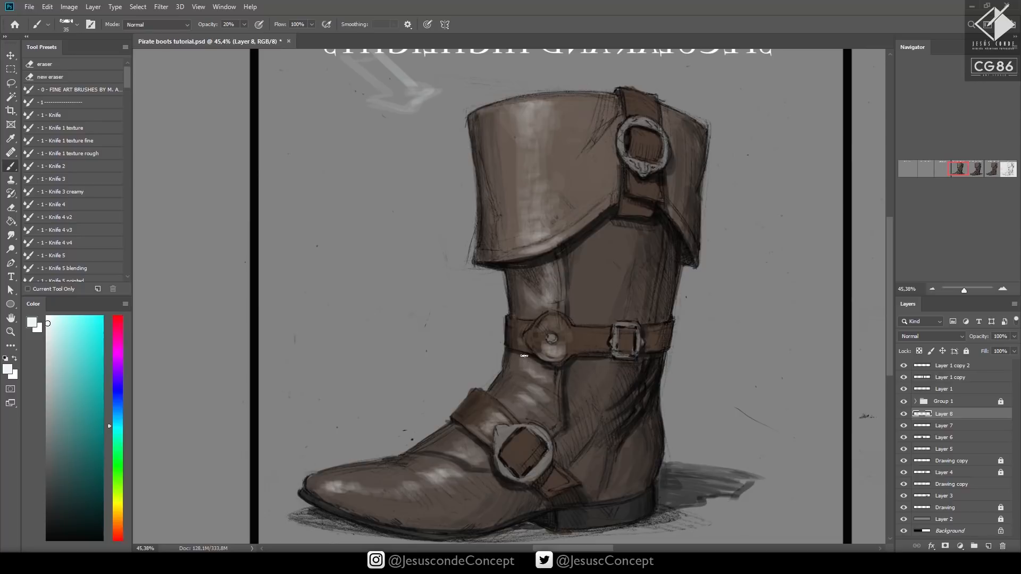
{"action": "key", "text": "bracketleft"}
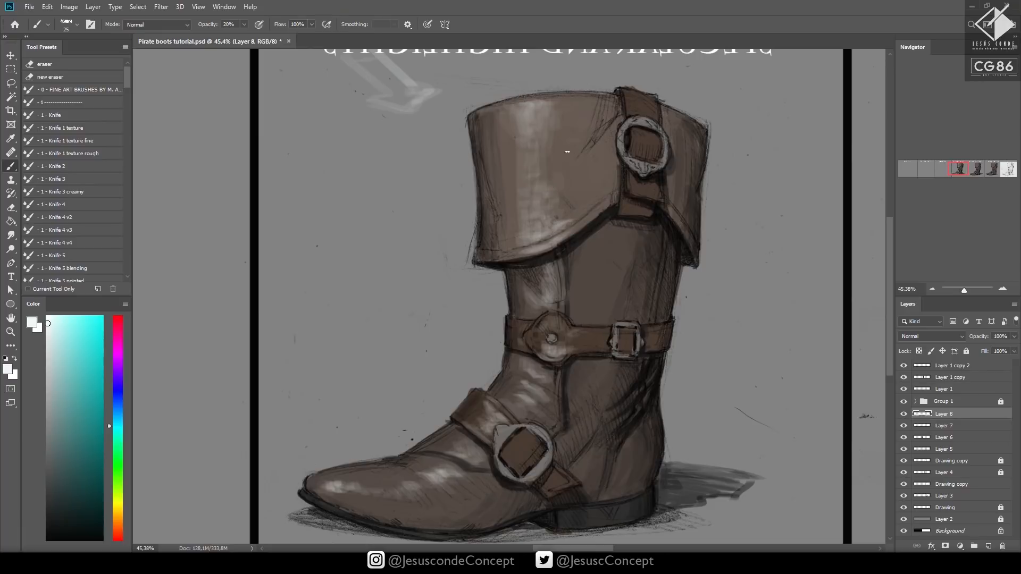
{"action": "key", "text": "bracketright"}
{"action": "left_click_drag", "start_coordinate": [540, 122], "coordinate": [536, 109]}
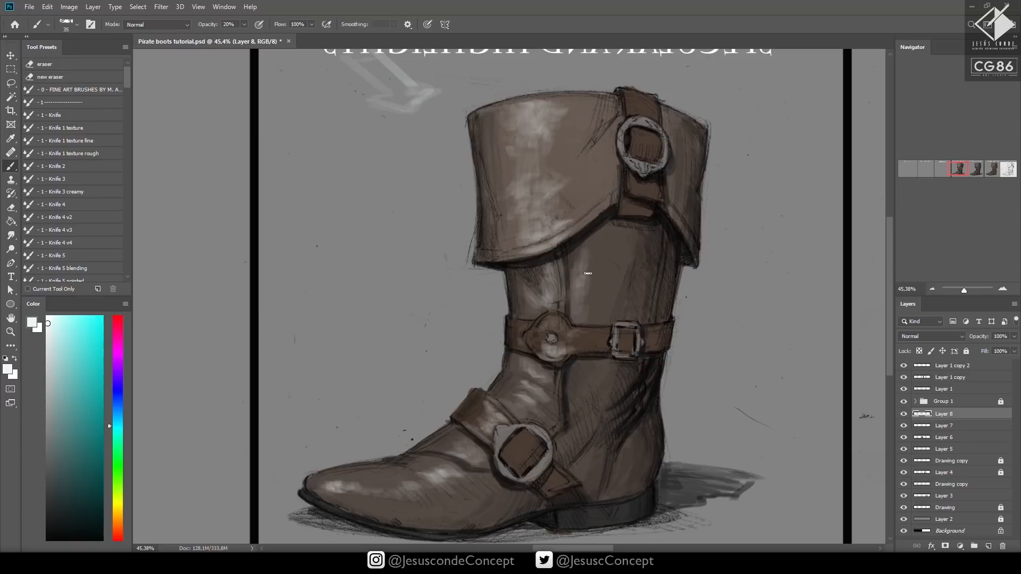
Blend the shaft and foot highlights with a grayish brown sampled from the shaft at 40% opacity, and save the document
{"action": "key", "text": "alt"}
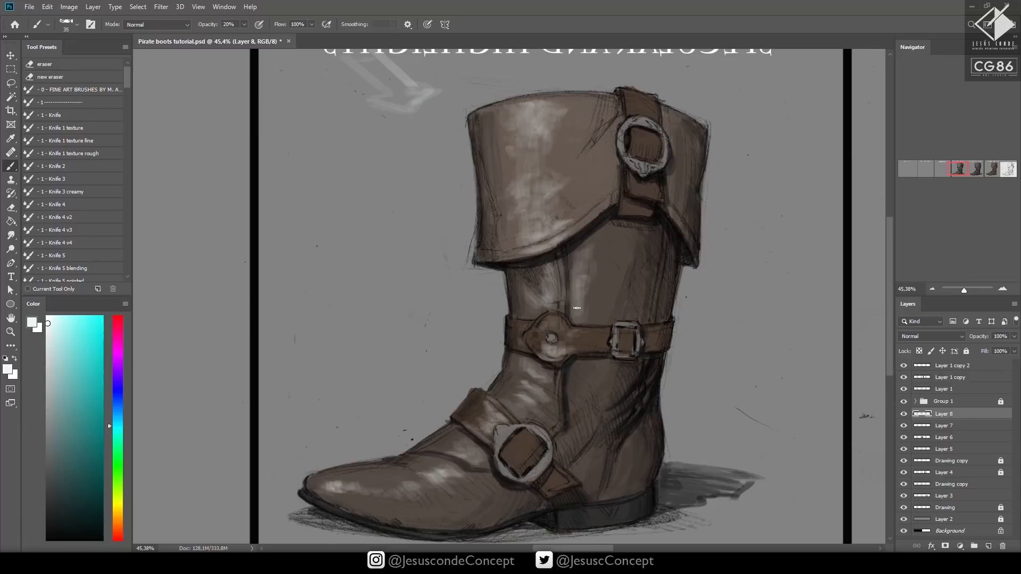
{"action": "left_click", "coordinate": [582, 264], "text": "alt"}
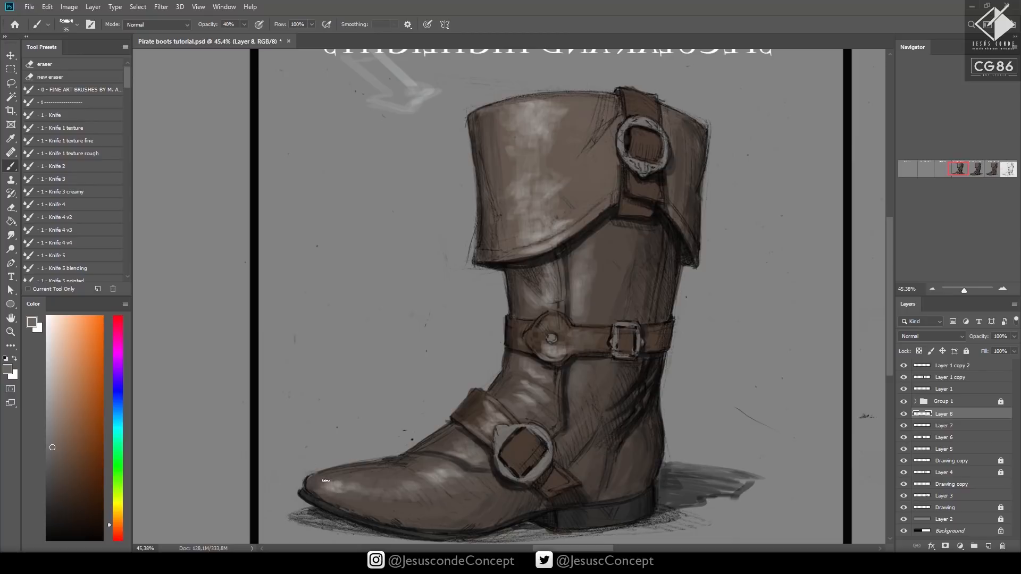
{"action": "left_click_drag", "start_coordinate": [578, 413], "coordinate": [564, 375]}
{"action": "key", "text": "z"}
{"action": "mouse_move", "coordinate": [578, 388]}
{"action": "left_mouse_down"}
{"action": "mouse_move", "coordinate": [420, 388]}
{"action": "mouse_move", "coordinate": [570, 384]}
{"action": "left_mouse_up"}
{"action": "left_click_drag", "start_coordinate": [606, 353], "coordinate": [656, 365]}
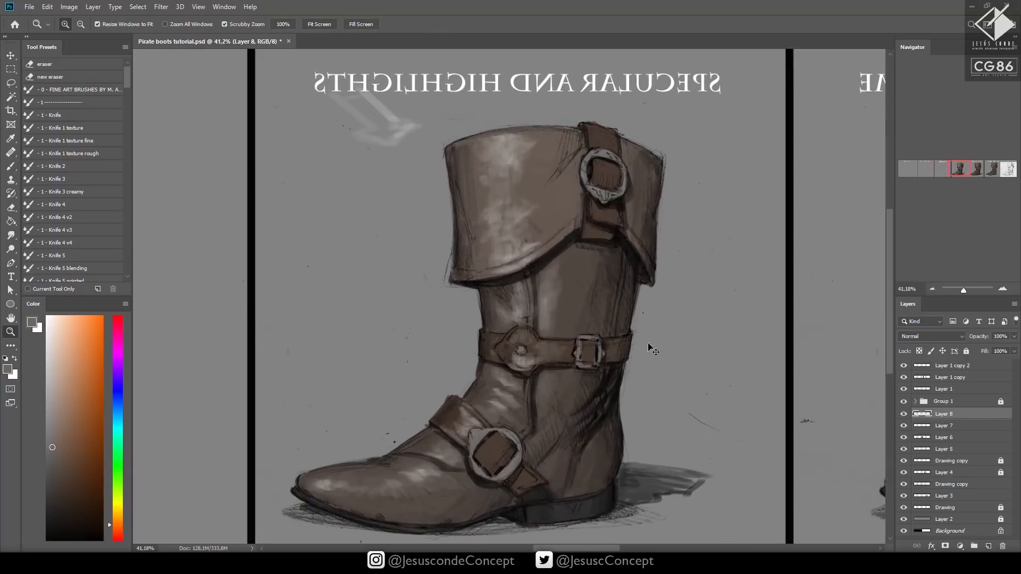
{"action": "key", "text": "ctrl+s"}
Choose a light sky blue as the paint color and add a new layer named Layer 9 above Layer 8
{"action": "left_click", "coordinate": [117, 413]}
{"action": "left_click_drag", "start_coordinate": [72, 333], "coordinate": [67, 319]}
{"action": "key", "text": "ctrl+shift+n"}
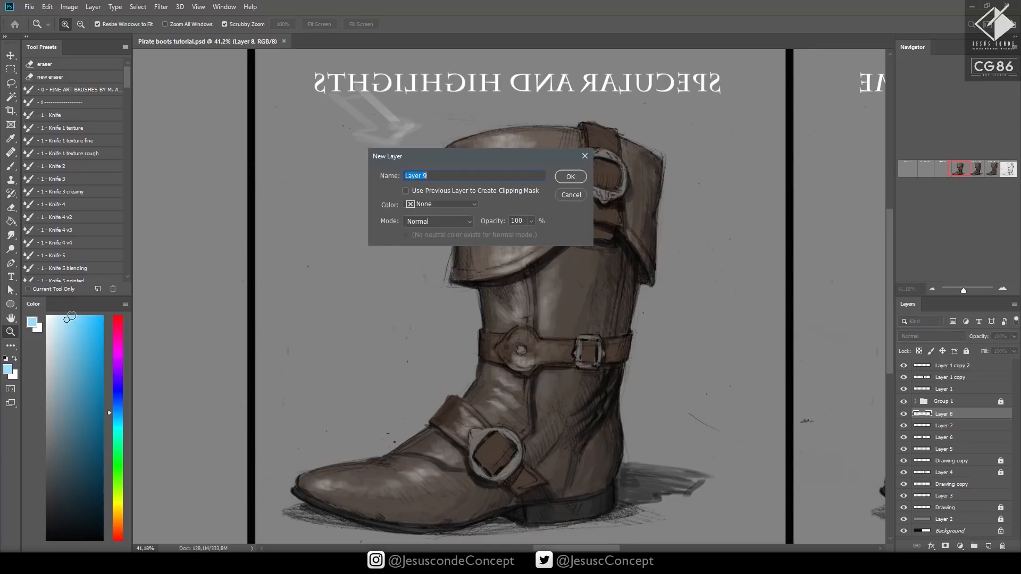
{"action": "key", "text": "Return"}
Paint blue rim light along the cuff's back edge with a 25 px brush at 40% opacity, and set the layer's opacity to 50%
{"action": "left_click_drag", "start_coordinate": [659, 182], "coordinate": [635, 185]}
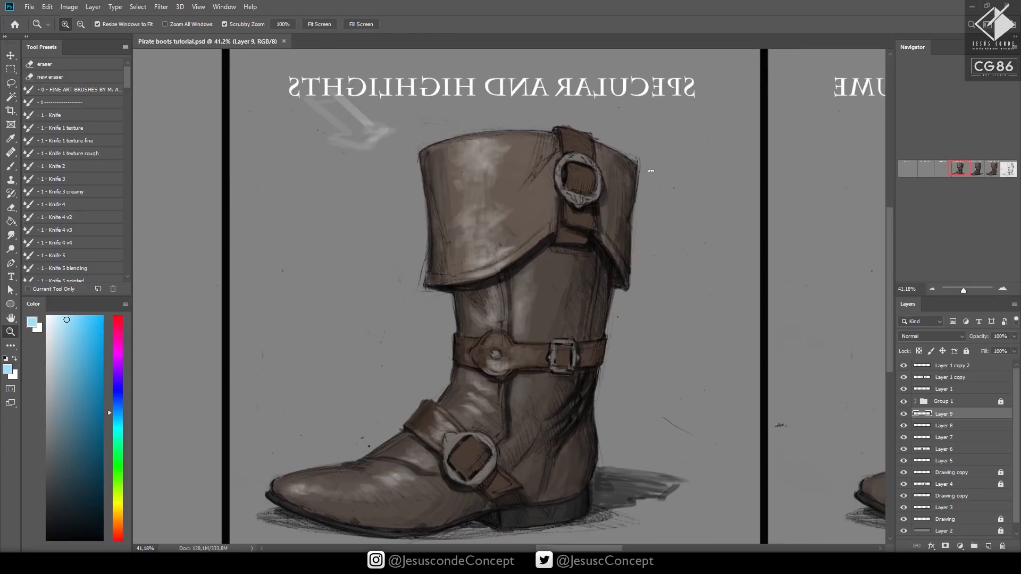
{"action": "key", "text": "b"}
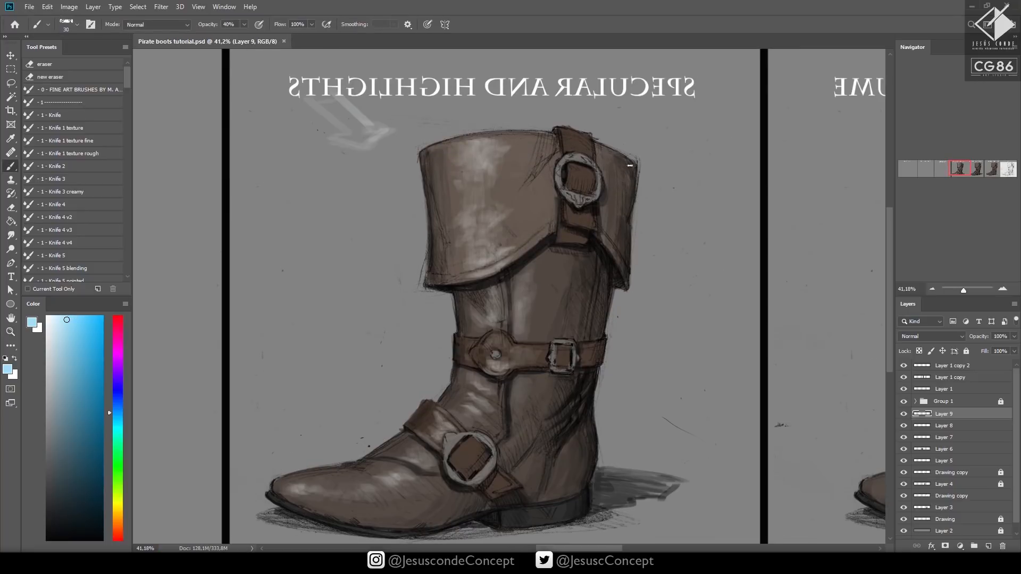
{"action": "key", "text": "bracketleft"}
{"action": "mouse_move", "coordinate": [629, 165]}
{"action": "left_mouse_down"}
{"action": "mouse_move", "coordinate": [627, 215]}
{"action": "mouse_move", "coordinate": [624, 235]}
{"action": "mouse_move", "coordinate": [618, 217]}
{"action": "mouse_move", "coordinate": [614, 235]}
{"action": "mouse_move", "coordinate": [625, 258]}
{"action": "mouse_move", "coordinate": [620, 157]}
{"action": "mouse_move", "coordinate": [629, 175]}
{"action": "mouse_move", "coordinate": [612, 171]}
{"action": "mouse_move", "coordinate": [625, 226]}
{"action": "mouse_move", "coordinate": [630, 203]}
{"action": "mouse_move", "coordinate": [626, 266]}
{"action": "mouse_move", "coordinate": [615, 257]}
{"action": "mouse_move", "coordinate": [627, 283]}
{"action": "mouse_move", "coordinate": [616, 204]}
{"action": "mouse_move", "coordinate": [620, 157]}
{"action": "mouse_move", "coordinate": [630, 164]}
{"action": "mouse_move", "coordinate": [629, 220]}
{"action": "mouse_move", "coordinate": [628, 158]}
{"action": "left_mouse_up"}
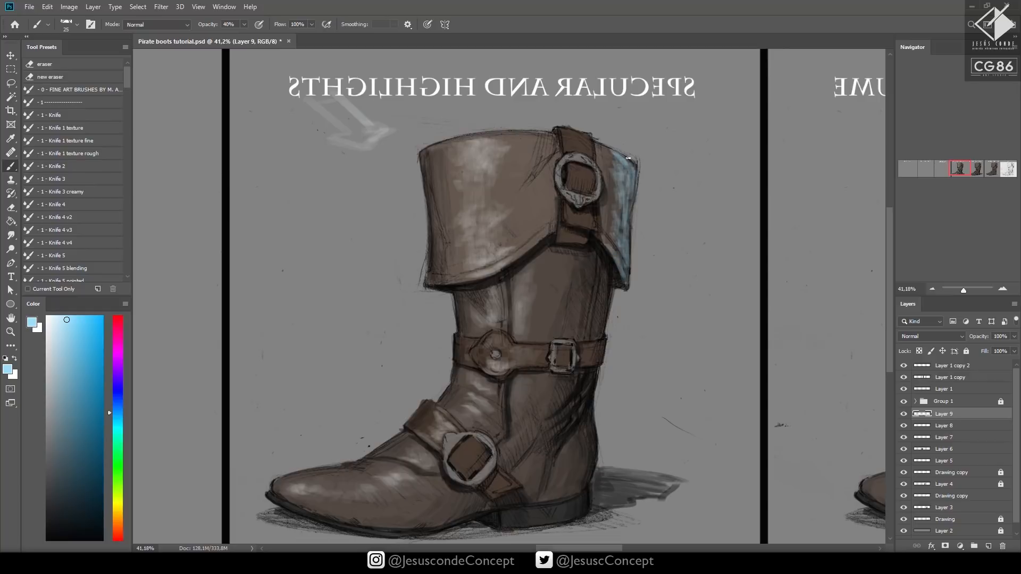
{"action": "key", "text": "h"}
{"action": "key", "text": "5"}
{"action": "key", "text": "b"}
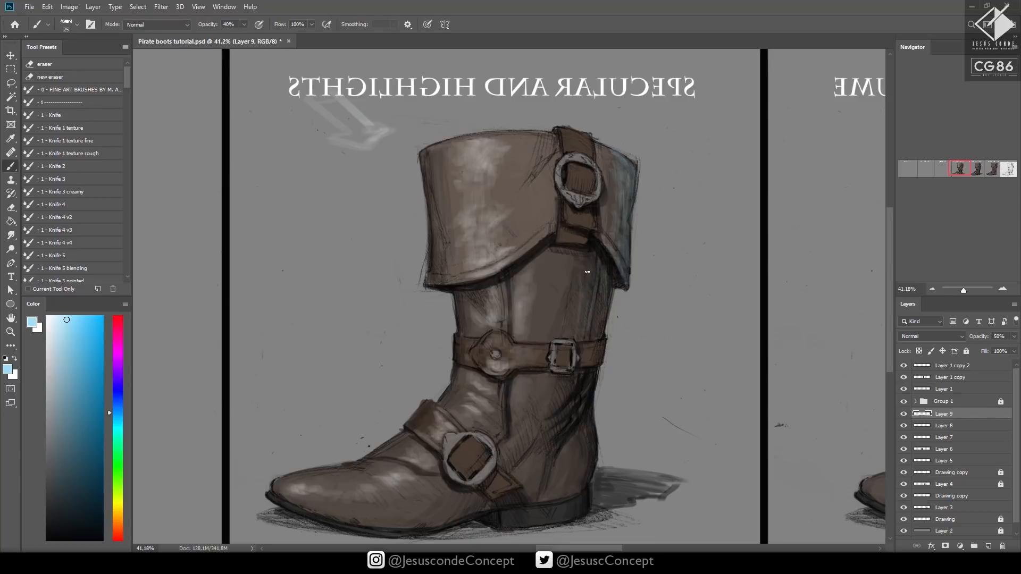
Paint blue rim light down the back of the shaft above the belt, and set the layer's opacity to 33%
{"action": "left_click_drag", "start_coordinate": [599, 326], "coordinate": [610, 292]}
{"action": "key", "text": "h"}
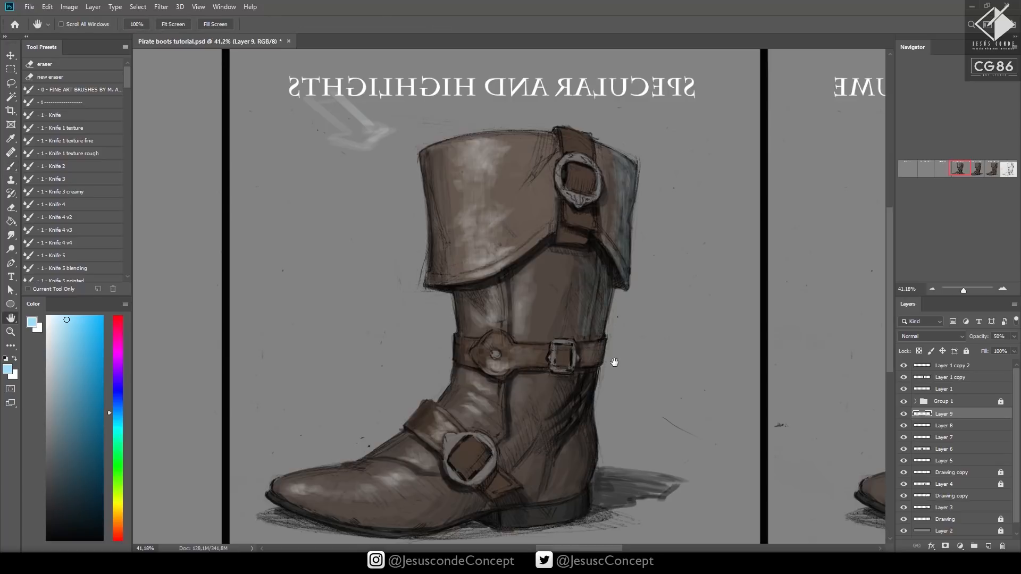
{"action": "key", "text": "3"}
{"action": "key", "text": "3"}
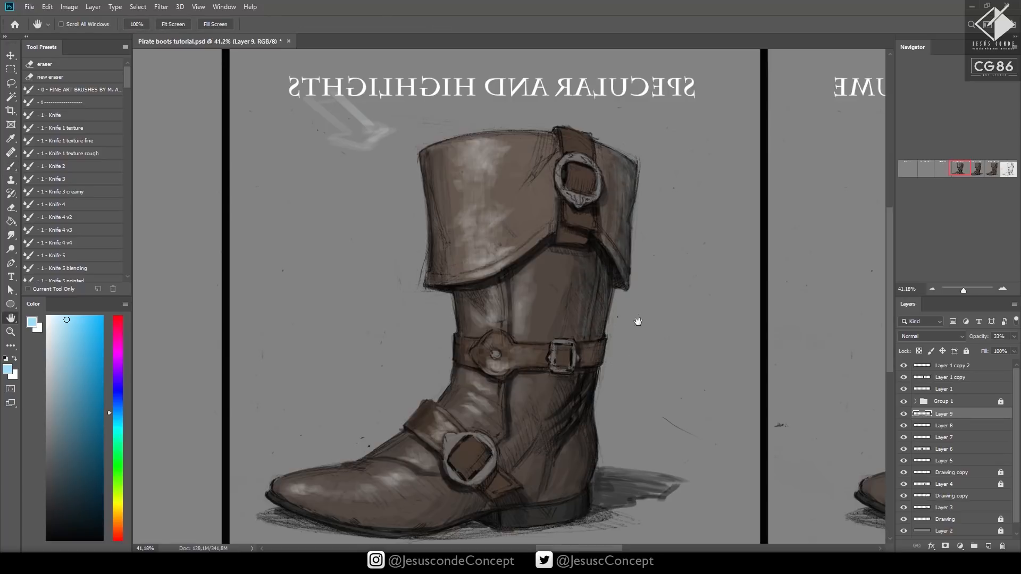
Paint blue reflected light on the heel area, the front edges of the shaft and cuff, the top of the foot and the instep strap
{"action": "key", "text": "b"}
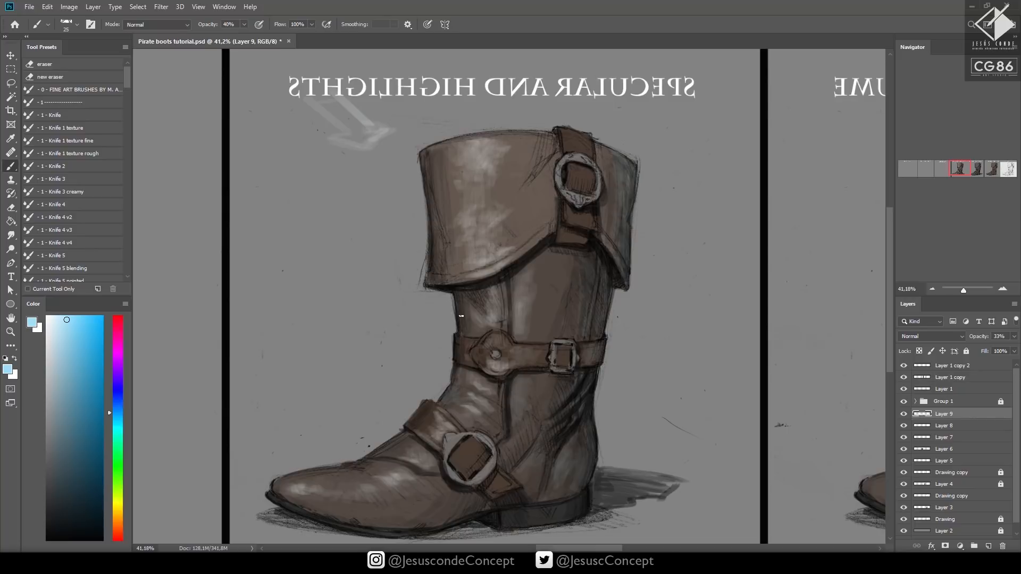
{"action": "left_click_drag", "start_coordinate": [461, 316], "coordinate": [460, 308]}
{"action": "left_click_drag", "start_coordinate": [436, 248], "coordinate": [427, 172]}
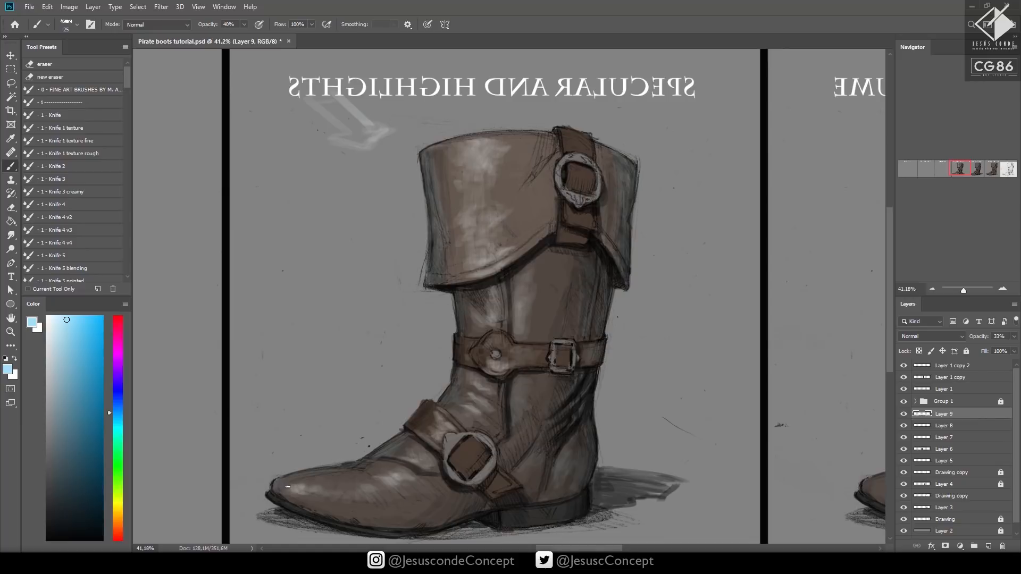
{"action": "left_click_drag", "start_coordinate": [398, 453], "coordinate": [429, 413]}
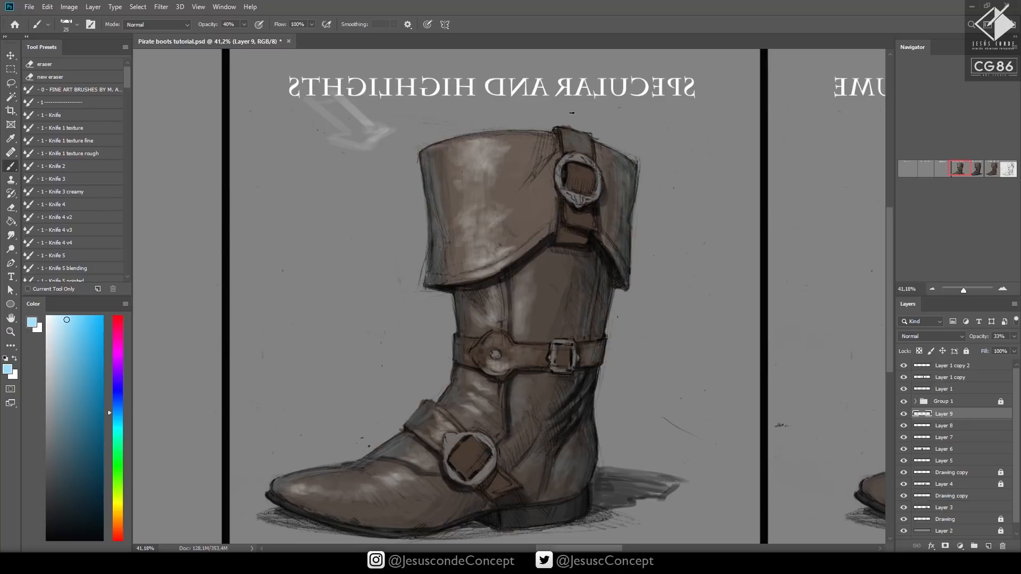
On a new layer, paint nearly white blue highlights on the instep ring, belt stud, belt buckle and cuff buckle with a 15 px brush at 50% opacity
{"action": "key", "text": "ctrl+shift+alt+n"}
{"action": "left_click", "coordinate": [52, 316]}
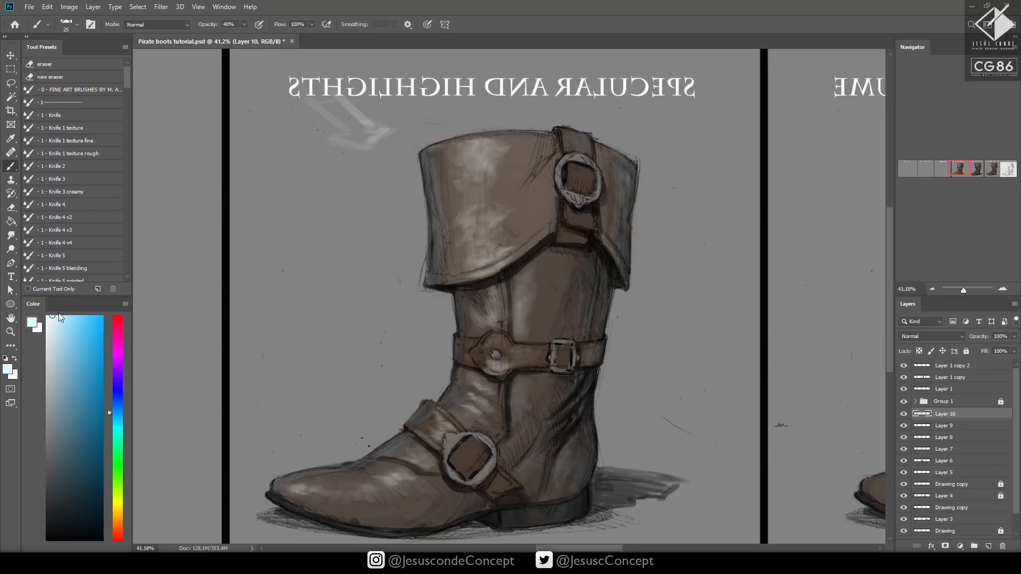
{"action": "key", "text": "bracketleft"}
{"action": "left_click_drag", "start_coordinate": [453, 437], "coordinate": [445, 458]}
{"action": "mouse_move", "coordinate": [456, 439]}
{"action": "left_mouse_down"}
{"action": "mouse_move", "coordinate": [471, 433]}
{"action": "mouse_move", "coordinate": [445, 444]}
{"action": "mouse_move", "coordinate": [452, 470]}
{"action": "mouse_move", "coordinate": [454, 449]}
{"action": "left_mouse_up"}
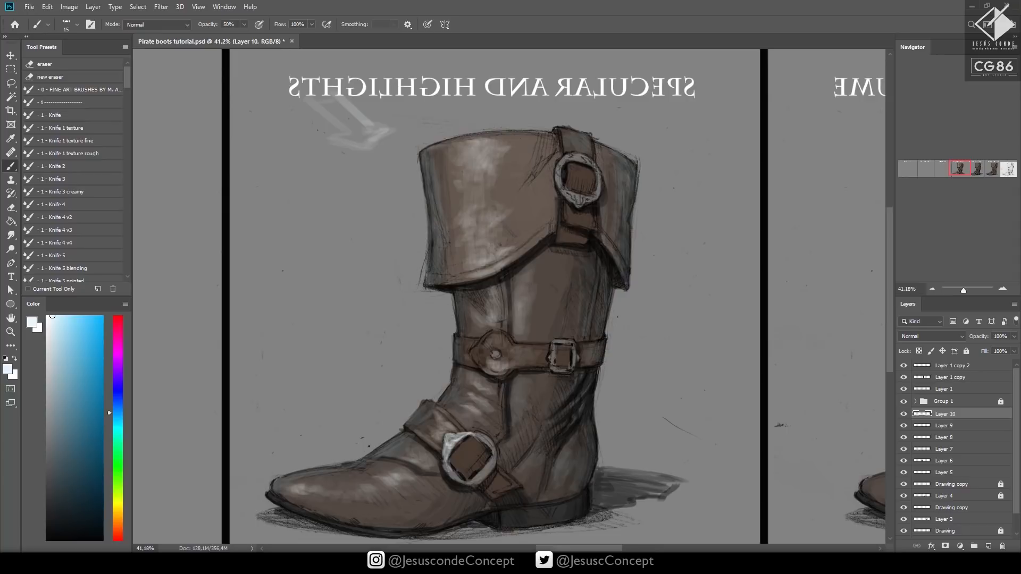
{"action": "mouse_move", "coordinate": [495, 355]}
{"action": "left_mouse_down"}
{"action": "mouse_move", "coordinate": [548, 359]}
{"action": "mouse_move", "coordinate": [557, 341]}
{"action": "mouse_move", "coordinate": [554, 372]}
{"action": "mouse_move", "coordinate": [564, 372]}
{"action": "mouse_move", "coordinate": [553, 372]}
{"action": "left_mouse_up"}
{"action": "mouse_move", "coordinate": [556, 179]}
{"action": "left_mouse_down"}
{"action": "mouse_move", "coordinate": [555, 170]}
{"action": "mouse_move", "coordinate": [577, 205]}
{"action": "mouse_move", "coordinate": [562, 172]}
{"action": "mouse_move", "coordinate": [576, 154]}
{"action": "mouse_move", "coordinate": [555, 176]}
{"action": "mouse_move", "coordinate": [574, 198]}
{"action": "left_mouse_up"}
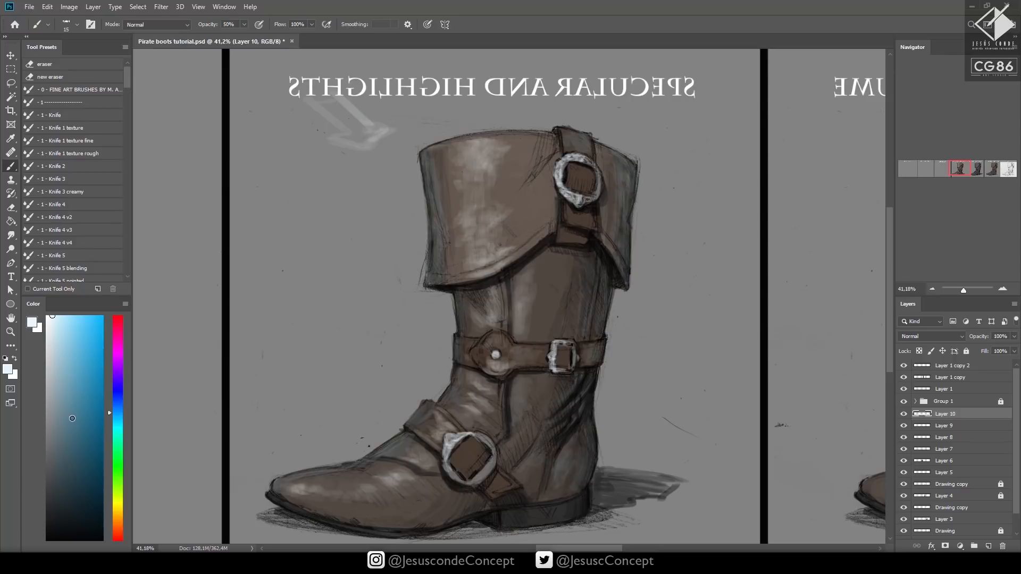
Tint the metal fittings and the instep strap's end with a medium light blue, enlarging the brush to 25 px
{"action": "left_click", "coordinate": [71, 422]}
{"action": "left_click_drag", "start_coordinate": [72, 421], "coordinate": [70, 358]}
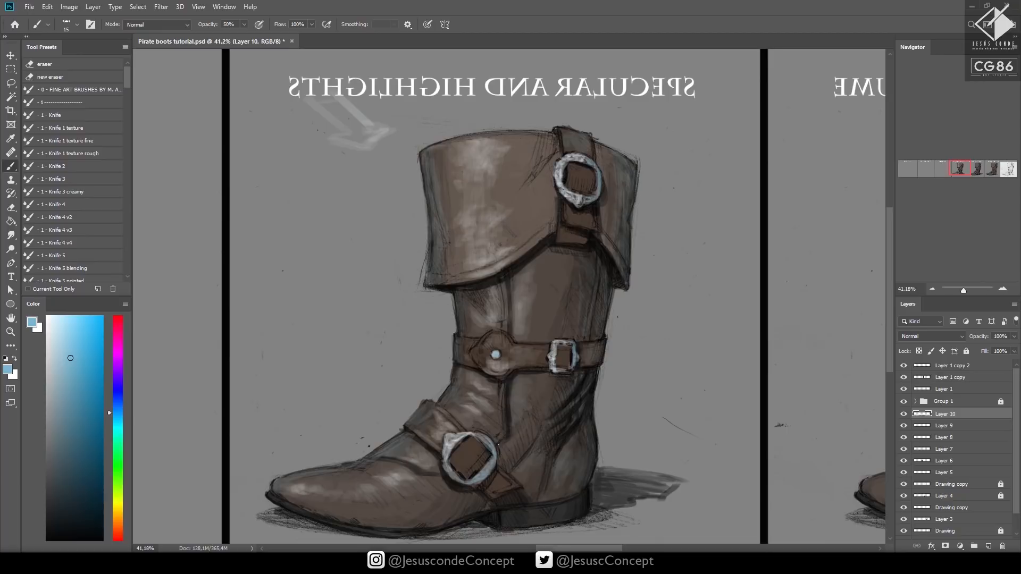
{"action": "left_click_drag", "start_coordinate": [490, 492], "coordinate": [514, 485]}
{"action": "key", "text": "bracketright"}
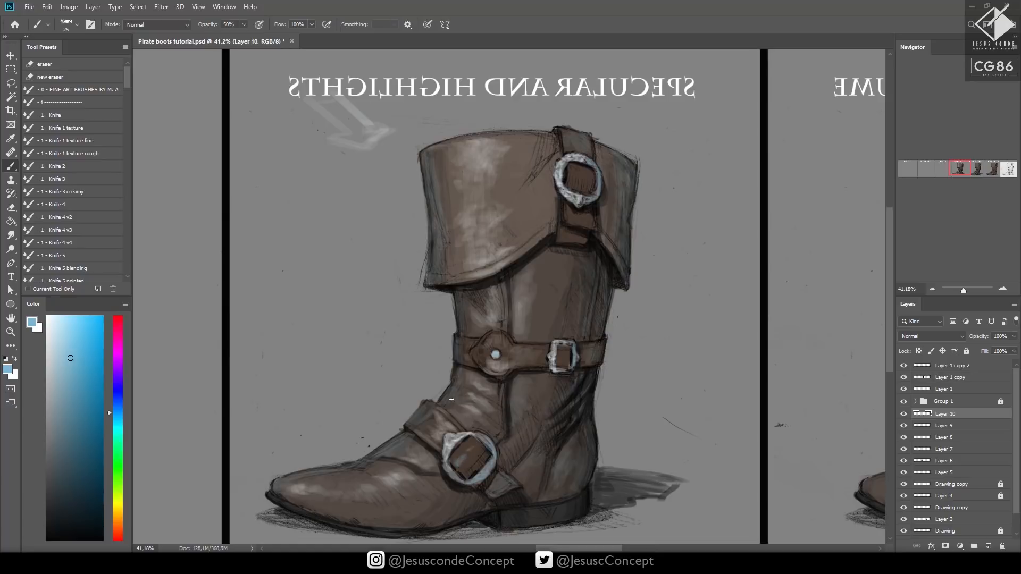
Touch up the instep ring with near-white, and lighten the leather inside the cuff buckle and instep ring with muted grey-browns
{"action": "left_click_drag", "start_coordinate": [61, 336], "coordinate": [49, 323]}
{"action": "left_click_drag", "start_coordinate": [455, 461], "coordinate": [481, 445]}
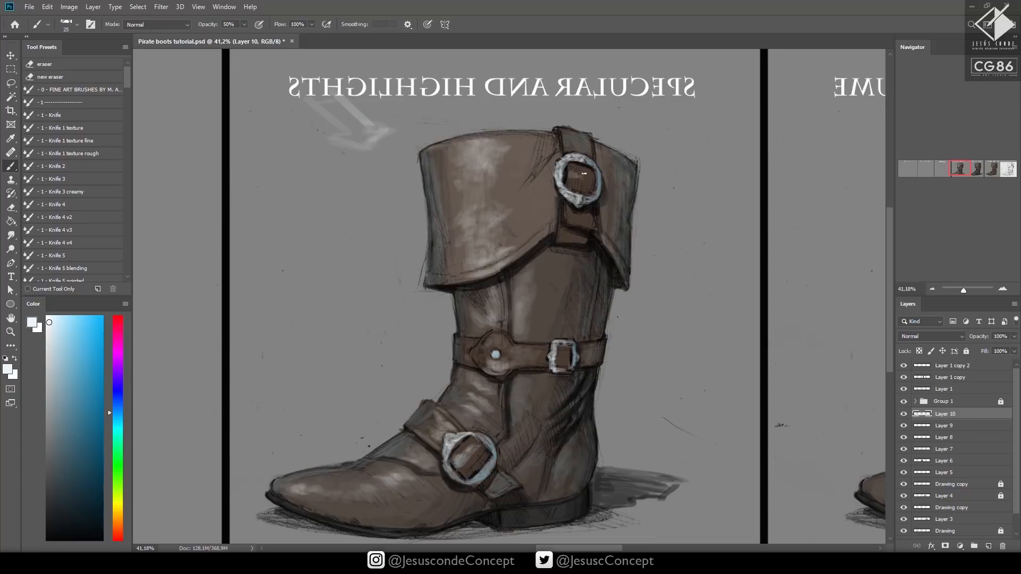
{"action": "left_click_drag", "start_coordinate": [574, 171], "coordinate": [592, 181]}
{"action": "left_click", "coordinate": [573, 163], "text": "alt"}
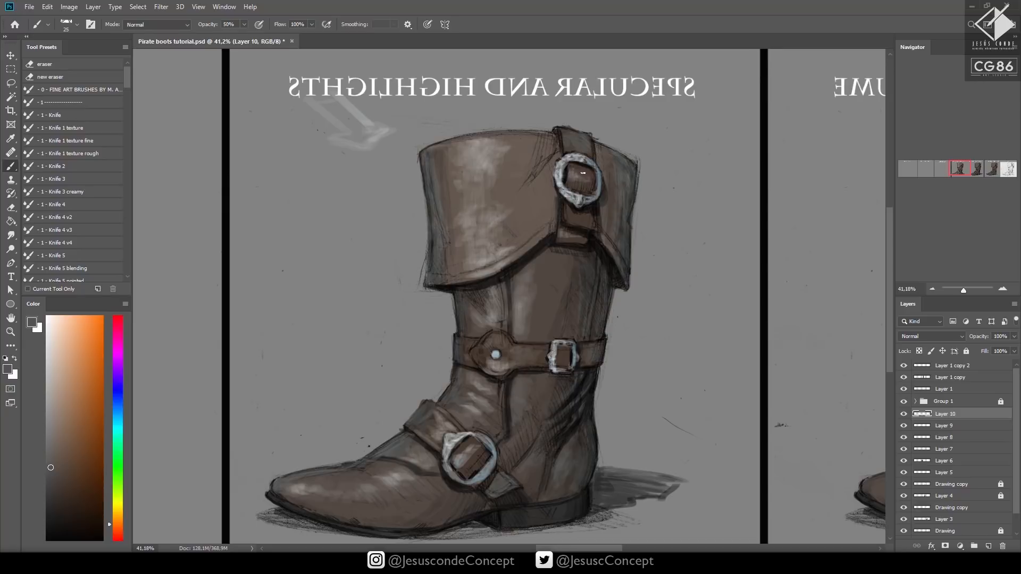
{"action": "left_click", "coordinate": [573, 177], "text": "alt"}
{"action": "left_click", "coordinate": [466, 480], "text": "alt"}
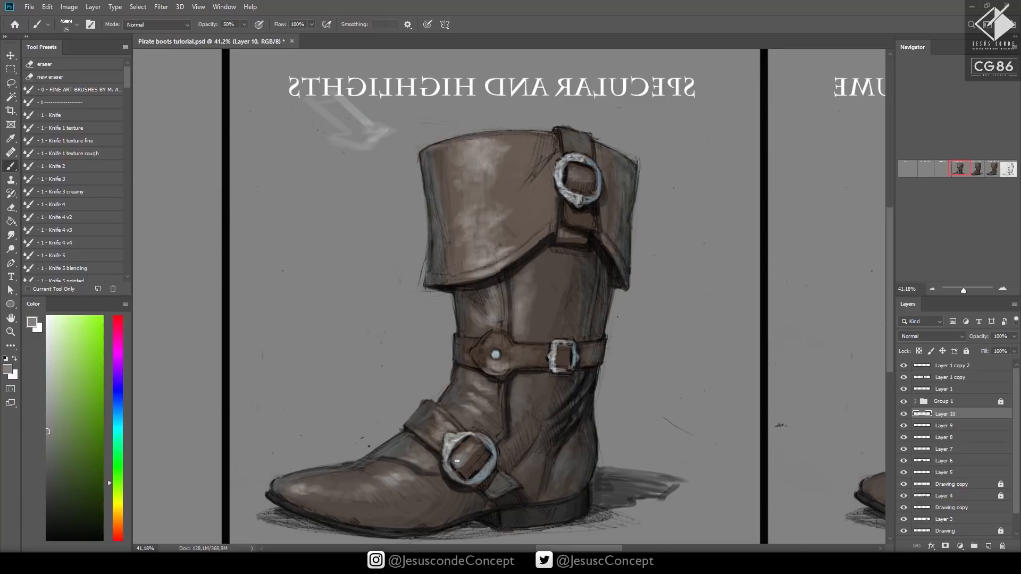
{"action": "left_click", "coordinate": [475, 483], "text": "alt"}
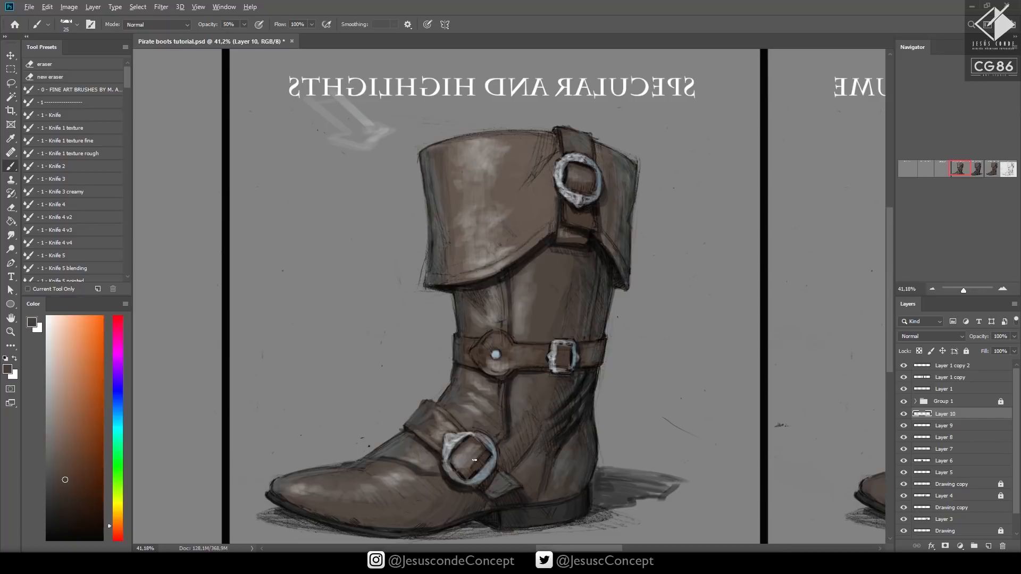
{"action": "left_click", "coordinate": [466, 453], "text": "alt"}
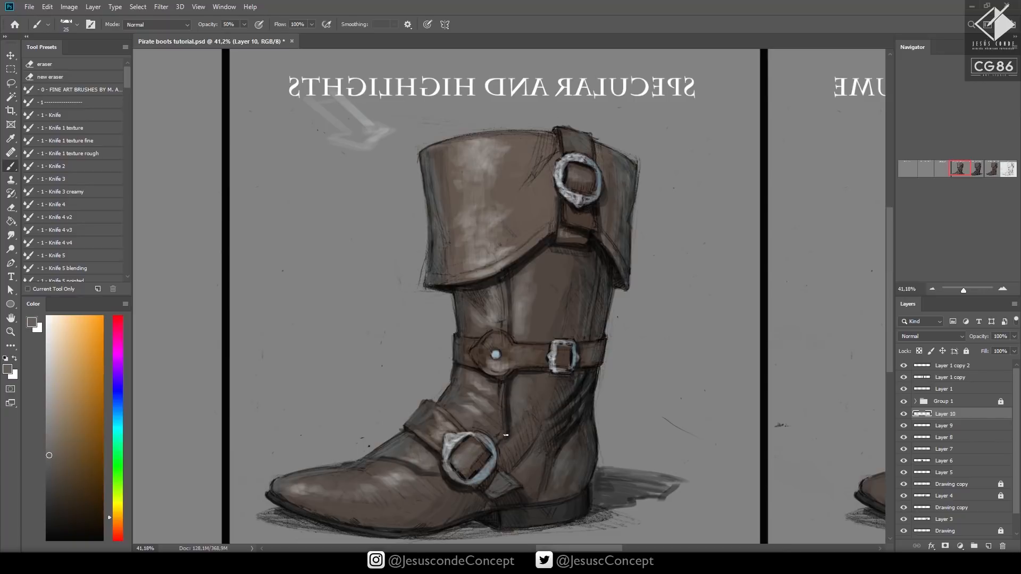
Flip the canvas view back to its normal orientation and save the document
{"action": "key", "text": "ctrl+s"}
{"action": "left_click_drag", "start_coordinate": [662, 363], "coordinate": [617, 356]}
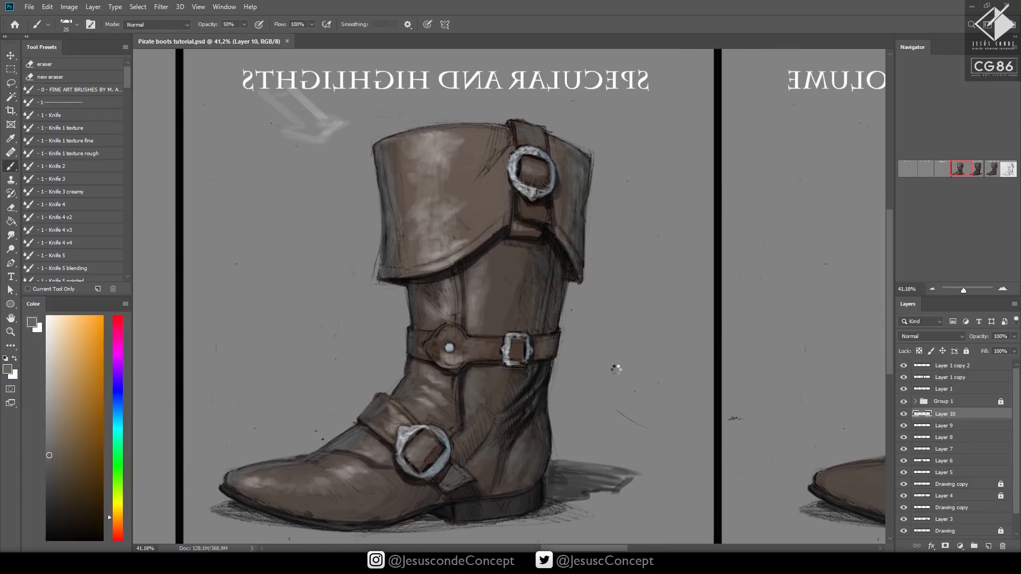
{"action": "key", "text": "ctrl+shift+h"}
{"action": "key", "text": "z"}
{"action": "left_click_drag", "start_coordinate": [603, 396], "coordinate": [513, 478]}
{"action": "key", "text": "ctrl+s"}
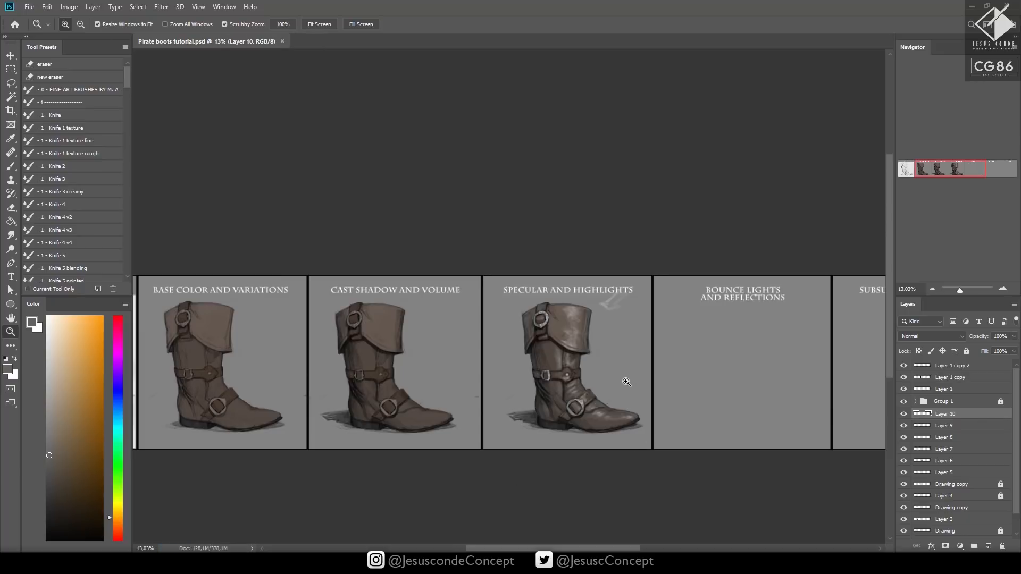
Lasso the boot in the Specular and Highlights panel, leaving out the light arrow, and copy the whole visible boot to a new layer
{"action": "mouse_move", "coordinate": [629, 382]}
{"action": "left_mouse_down"}
{"action": "mouse_move", "coordinate": [665, 369]}
{"action": "mouse_move", "coordinate": [638, 385]}
{"action": "left_mouse_up"}
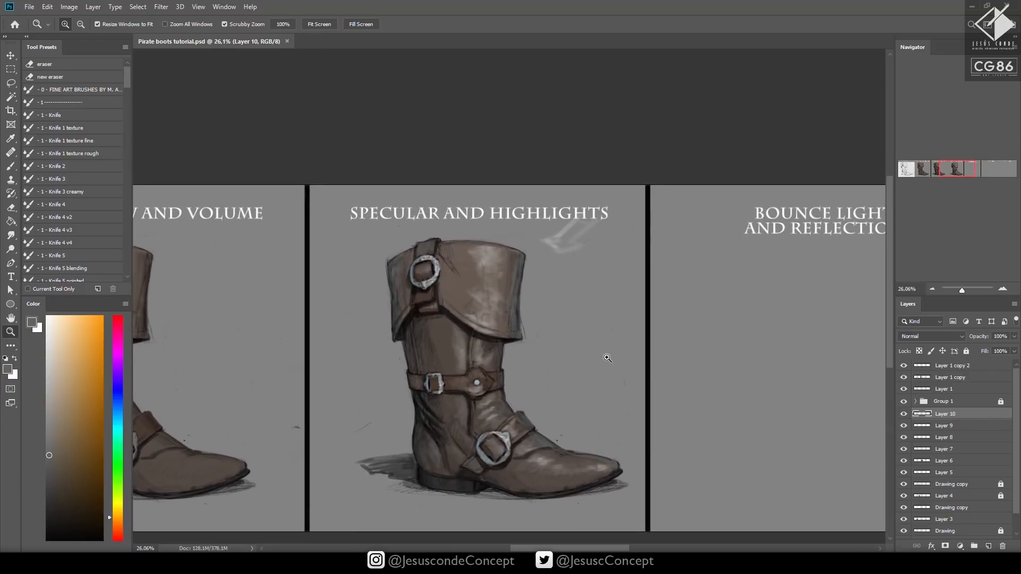
{"action": "key", "text": "m"}
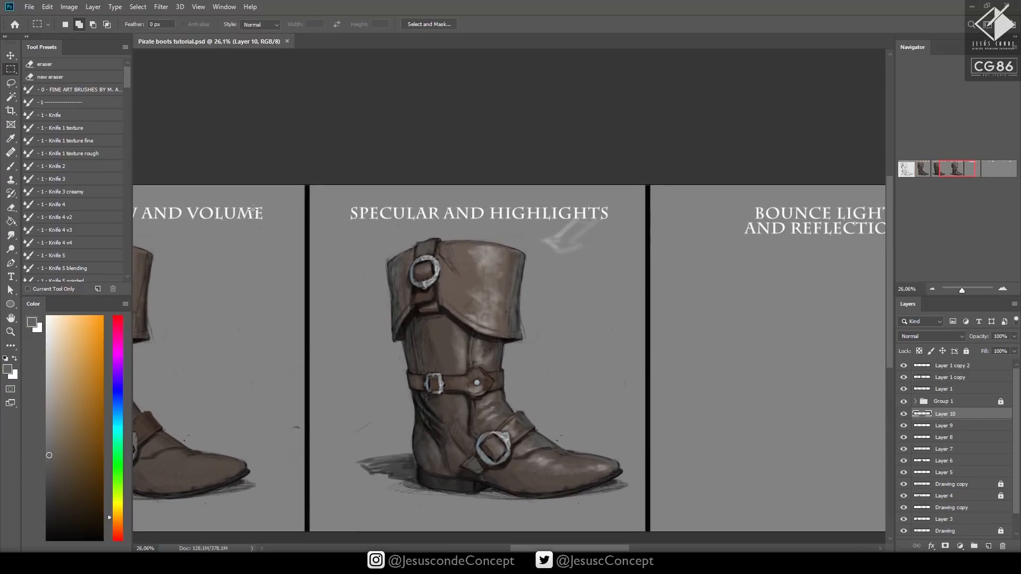
{"action": "left_click", "coordinate": [13, 87]}
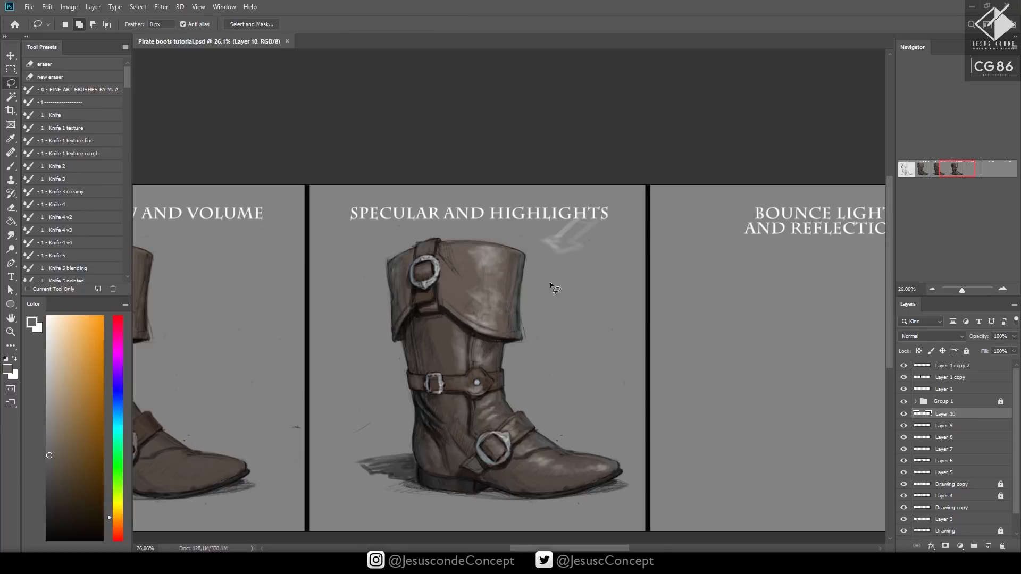
{"action": "mouse_move", "coordinate": [550, 280]}
{"action": "left_mouse_down"}
{"action": "mouse_move", "coordinate": [470, 229]}
{"action": "mouse_move", "coordinate": [331, 420]}
{"action": "mouse_move", "coordinate": [574, 521]}
{"action": "mouse_move", "coordinate": [629, 440]}
{"action": "mouse_move", "coordinate": [556, 290]}
{"action": "left_mouse_up"}
{"action": "key", "text": "ctrl+j"}
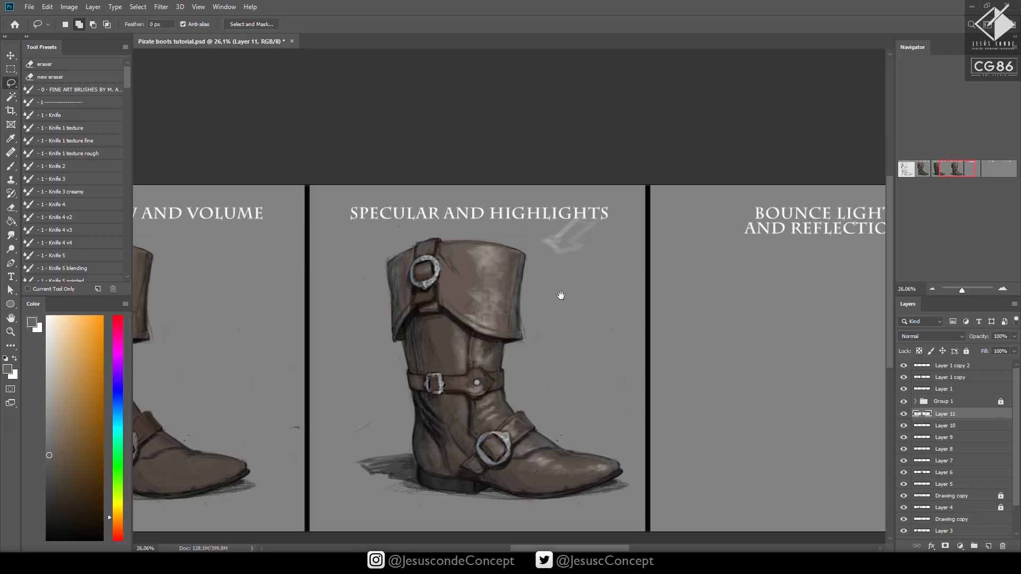
Move the boot copy into the Bounce Lights and Reflections panel, centred under its title
{"action": "scroll", "coordinate": [558, 296], "scroll_direction": "right", "scroll_amount": 5}
{"action": "key", "text": "v"}
{"action": "left_click_drag", "start_coordinate": [304, 420], "coordinate": [655, 422]}
{"action": "left_click_drag", "start_coordinate": [719, 475], "coordinate": [712, 475]}
Mix a saturated orange-brown from the cuff's sampled leather colour for the bounce light, and add a new layer above the boot copy
{"action": "key", "text": "z"}
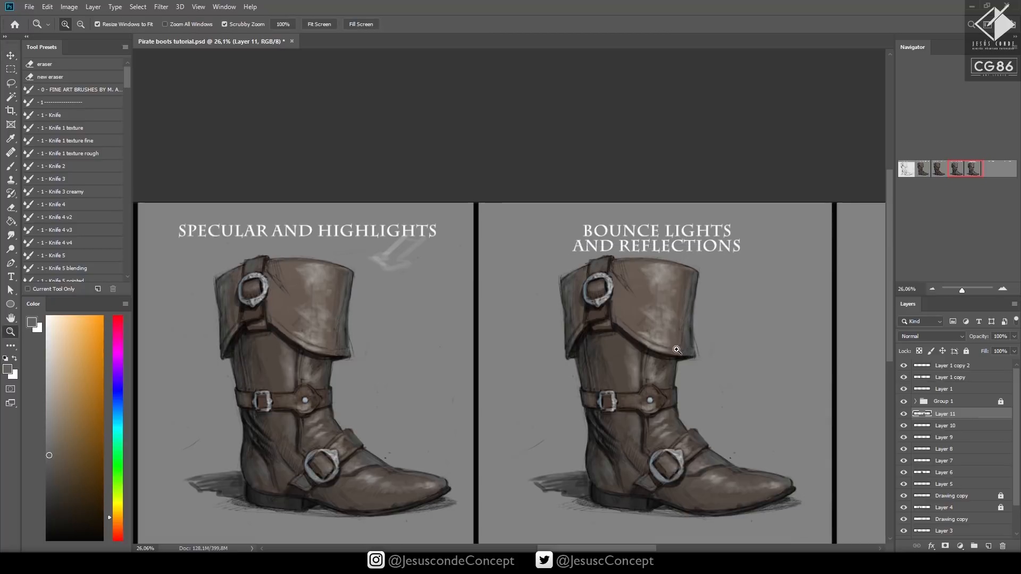
{"action": "left_click", "coordinate": [678, 349]}
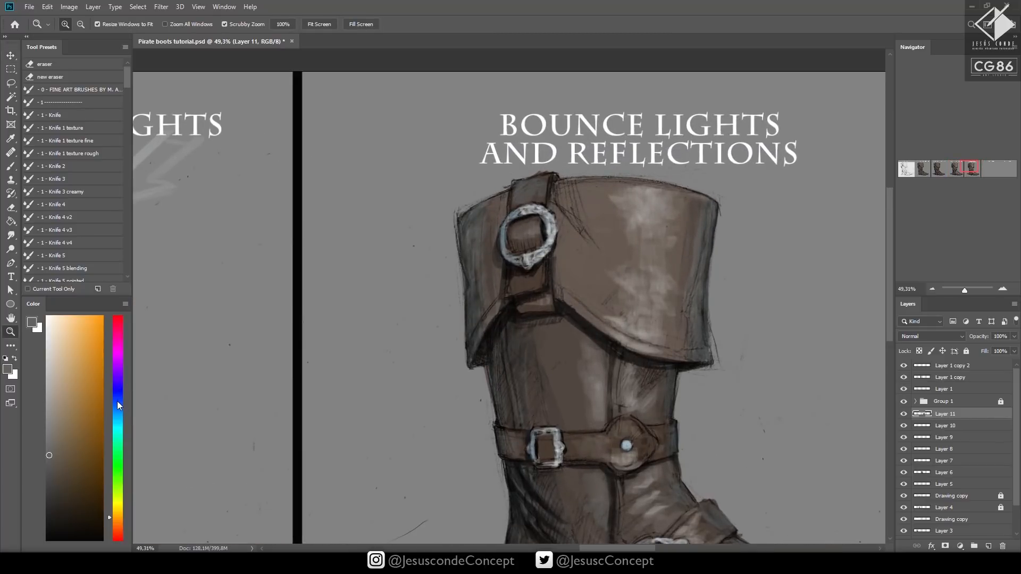
{"action": "left_click_drag", "start_coordinate": [117, 401], "coordinate": [120, 409]}
{"action": "left_click", "coordinate": [54, 407]}
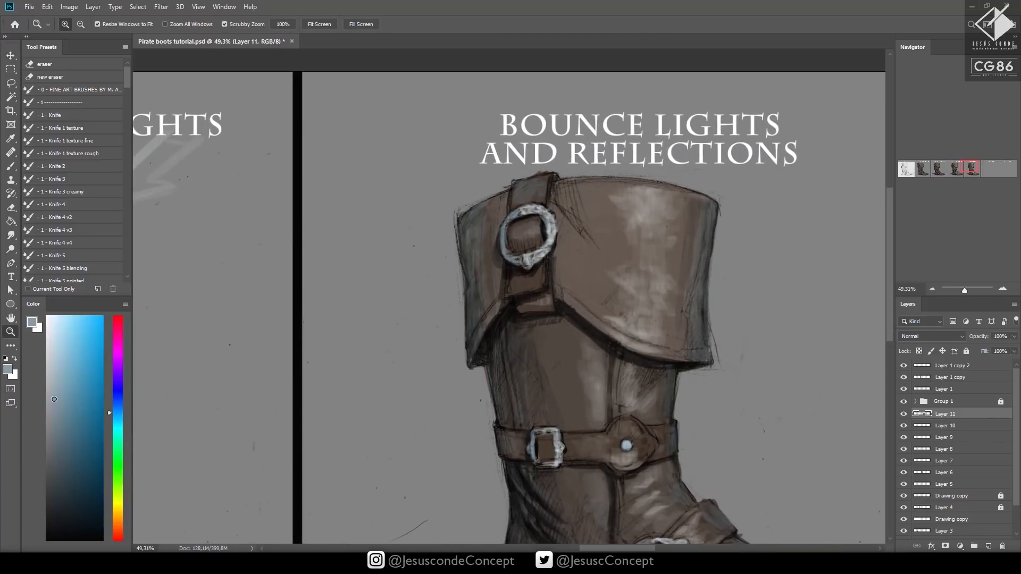
{"action": "left_click", "coordinate": [116, 515]}
{"action": "left_click", "coordinate": [117, 520]}
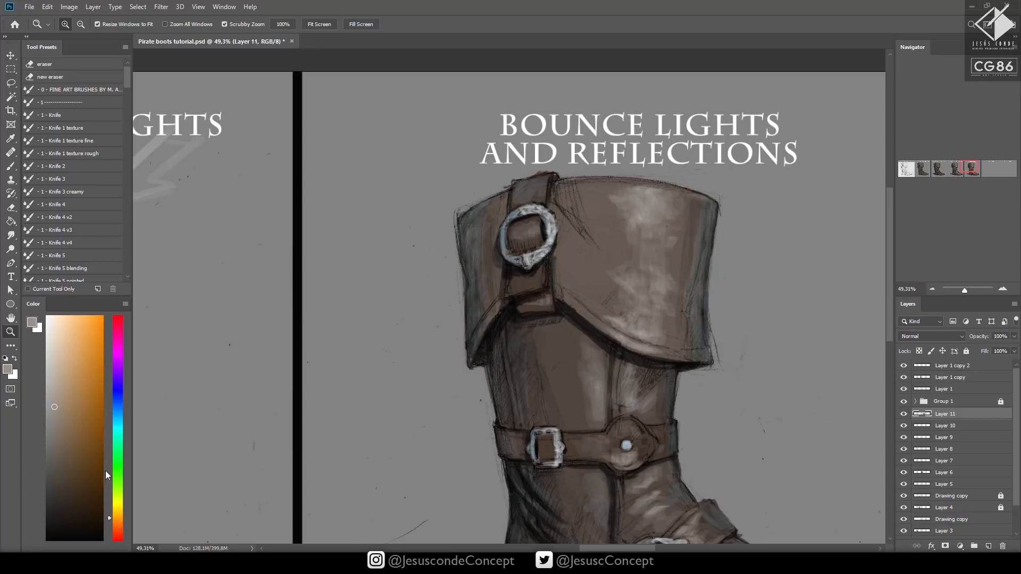
{"action": "left_click", "coordinate": [83, 405]}
{"action": "key", "text": "b"}
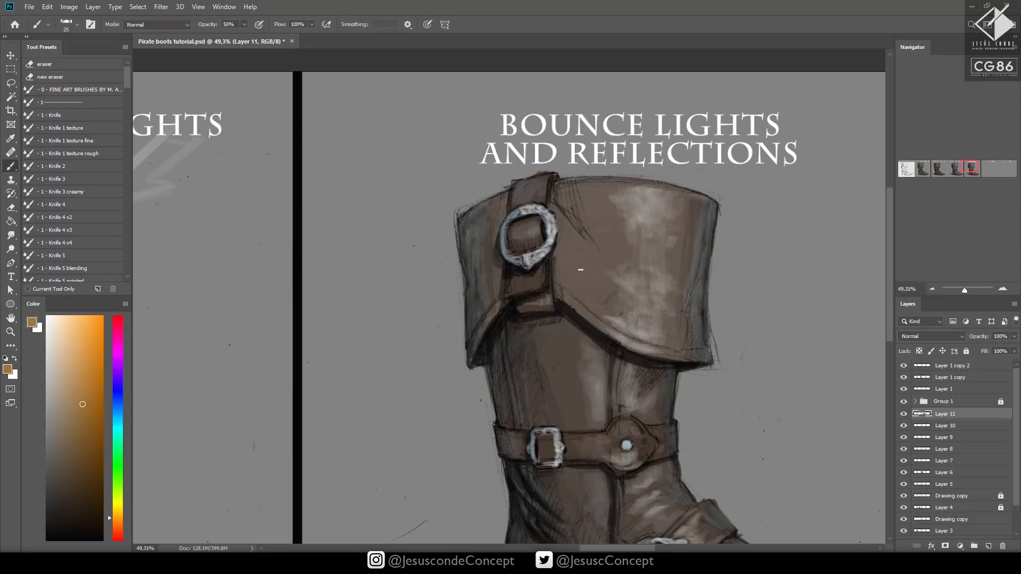
{"action": "left_click", "coordinate": [580, 270], "text": "alt"}
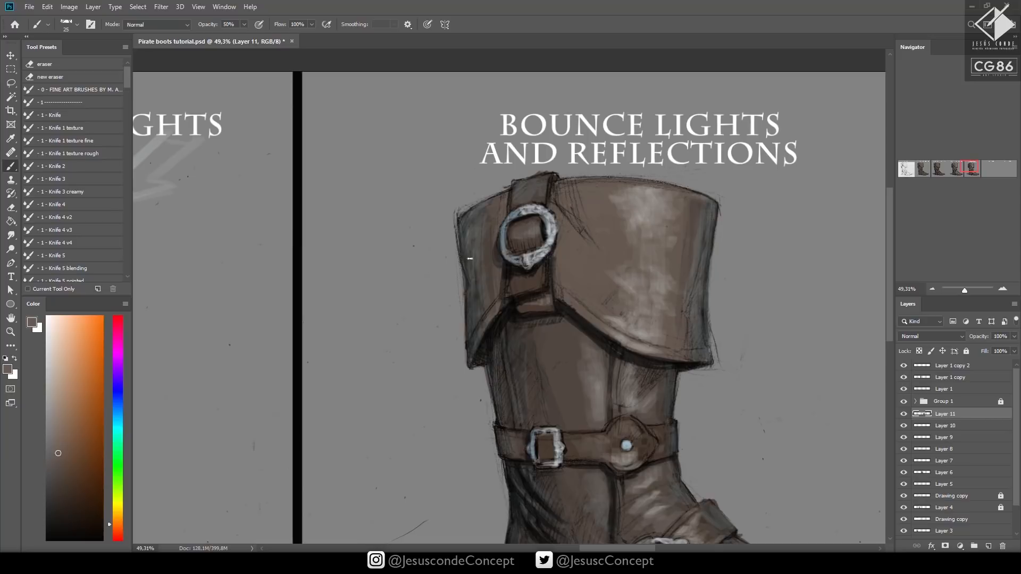
{"action": "left_click_drag", "start_coordinate": [76, 424], "coordinate": [80, 410]}
{"action": "key", "text": "ctrl+shift+n"}
{"action": "key", "text": "Return"}
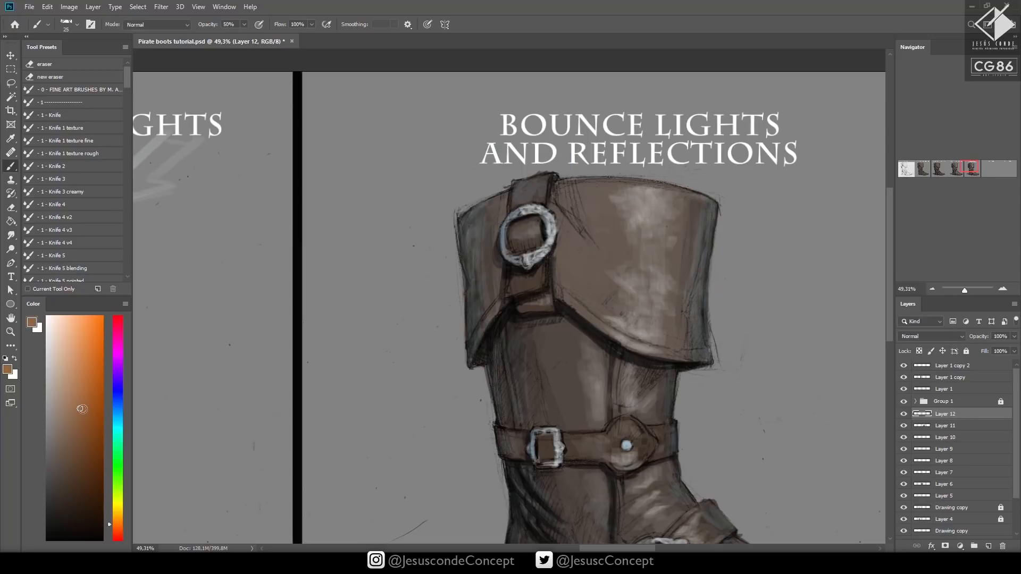
Paint orange-brown bounce light along the ankle folds and the back edge below the belt with a 20 px brush at 100% opacity
{"action": "left_click_drag", "start_coordinate": [457, 397], "coordinate": [457, 398]}
{"action": "key", "text": "ctrl+z"}
{"action": "mouse_move", "coordinate": [574, 336]}
{"action": "left_mouse_down"}
{"action": "mouse_move", "coordinate": [554, 293]}
{"action": "mouse_move", "coordinate": [574, 299]}
{"action": "left_mouse_up"}
{"action": "left_click_drag", "start_coordinate": [525, 323], "coordinate": [466, 209]}
{"action": "key", "text": "bracketleft"}
{"action": "key", "text": "bracketleft"}
{"action": "key", "text": "bracketleft"}
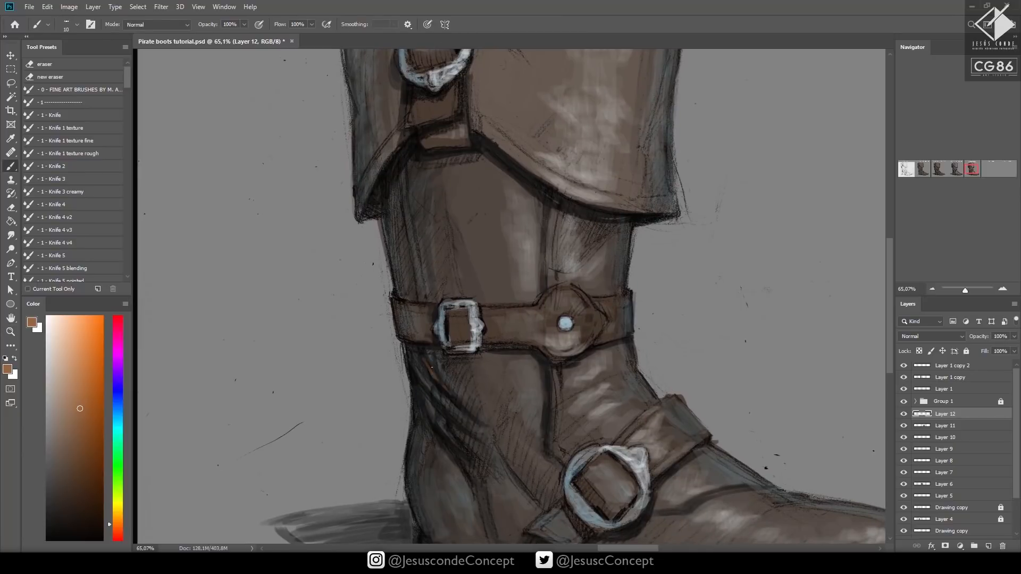
{"action": "key", "text": "bracketright"}
{"action": "key", "text": "bracketright"}
{"action": "mouse_move", "coordinate": [425, 358]}
{"action": "left_mouse_down"}
{"action": "mouse_move", "coordinate": [486, 425]}
{"action": "mouse_move", "coordinate": [454, 403]}
{"action": "mouse_move", "coordinate": [449, 415]}
{"action": "mouse_move", "coordinate": [473, 436]}
{"action": "mouse_move", "coordinate": [416, 371]}
{"action": "left_mouse_up"}
{"action": "mouse_move", "coordinate": [426, 410]}
{"action": "left_mouse_down"}
{"action": "mouse_move", "coordinate": [476, 477]}
{"action": "mouse_move", "coordinate": [461, 439]}
{"action": "left_mouse_up"}
{"action": "left_click_drag", "start_coordinate": [469, 474], "coordinate": [424, 410]}
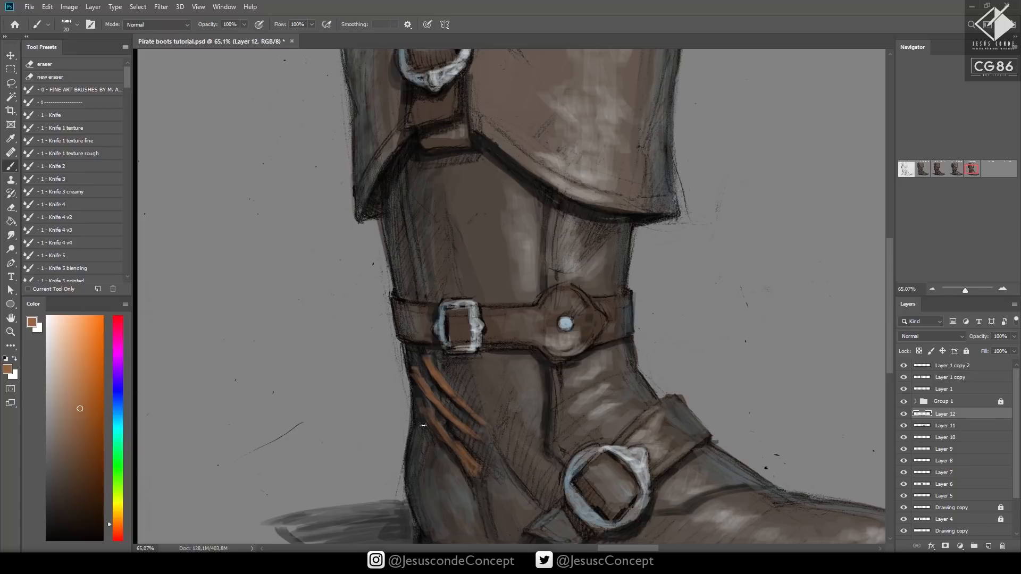
{"action": "left_click_drag", "start_coordinate": [414, 368], "coordinate": [408, 475]}
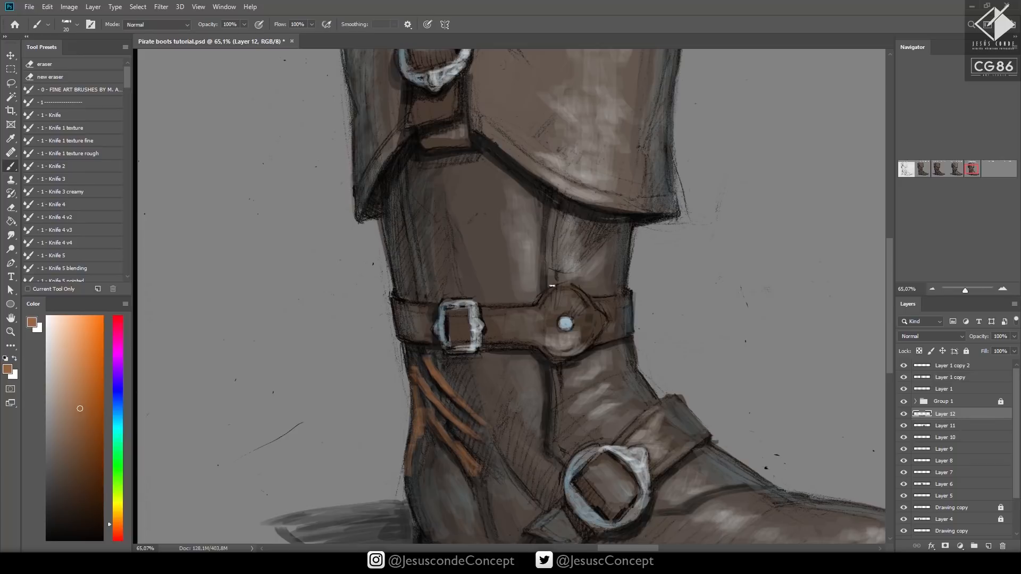
Paint orange-brown bounce light on the shaft beneath the cuff's curved edge, and set the layer's opacity to 50%
{"action": "left_click_drag", "start_coordinate": [533, 182], "coordinate": [479, 146]}
{"action": "left_click_drag", "start_coordinate": [514, 175], "coordinate": [492, 153]}
{"action": "left_click_drag", "start_coordinate": [492, 148], "coordinate": [542, 198]}
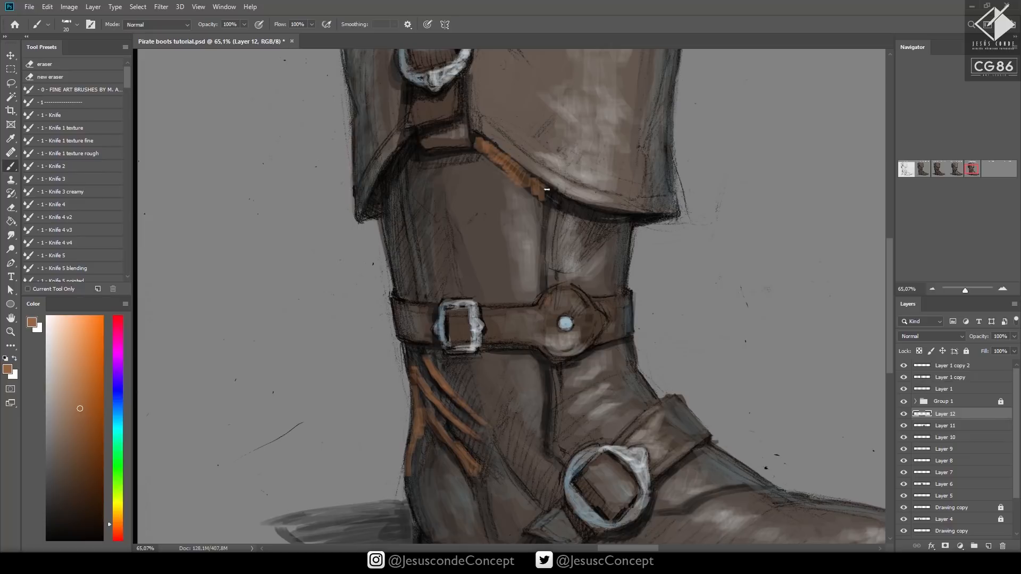
{"action": "key", "text": "z"}
{"action": "key", "text": "5"}
Paint orange-brown bounce light on the leather inside and below the instep ring and on the heel area above the sole
{"action": "mouse_move", "coordinate": [659, 325]}
{"action": "left_mouse_down"}
{"action": "mouse_move", "coordinate": [577, 336]}
{"action": "mouse_move", "coordinate": [633, 327]}
{"action": "left_mouse_up"}
{"action": "mouse_move", "coordinate": [696, 350]}
{"action": "left_mouse_down"}
{"action": "mouse_move", "coordinate": [716, 372]}
{"action": "mouse_move", "coordinate": [598, 329]}
{"action": "left_mouse_up"}
{"action": "key", "text": "b"}
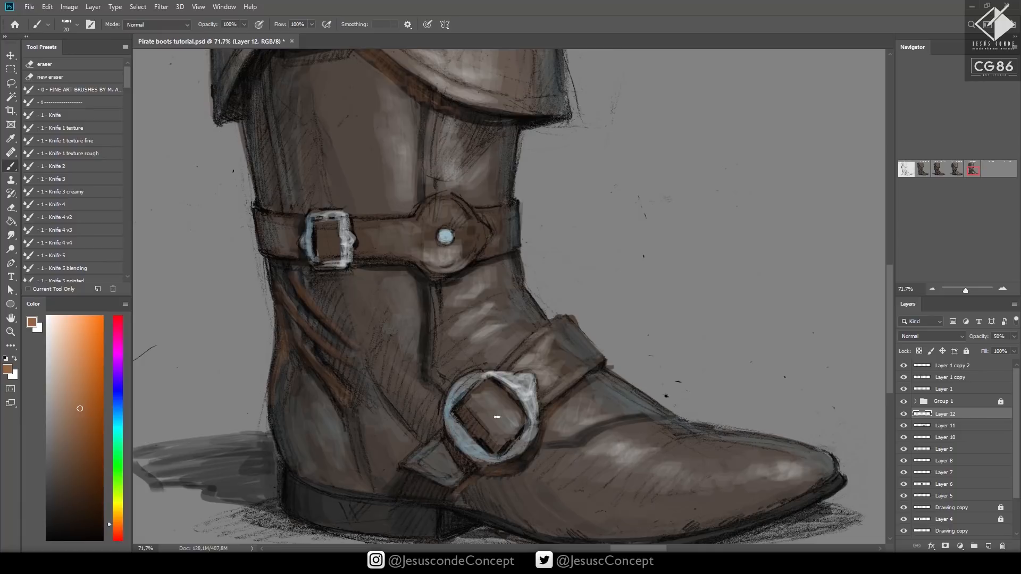
{"action": "mouse_move", "coordinate": [466, 418]}
{"action": "left_mouse_down"}
{"action": "mouse_move", "coordinate": [493, 435]}
{"action": "mouse_move", "coordinate": [469, 425]}
{"action": "mouse_move", "coordinate": [450, 448]}
{"action": "mouse_move", "coordinate": [468, 472]}
{"action": "left_mouse_up"}
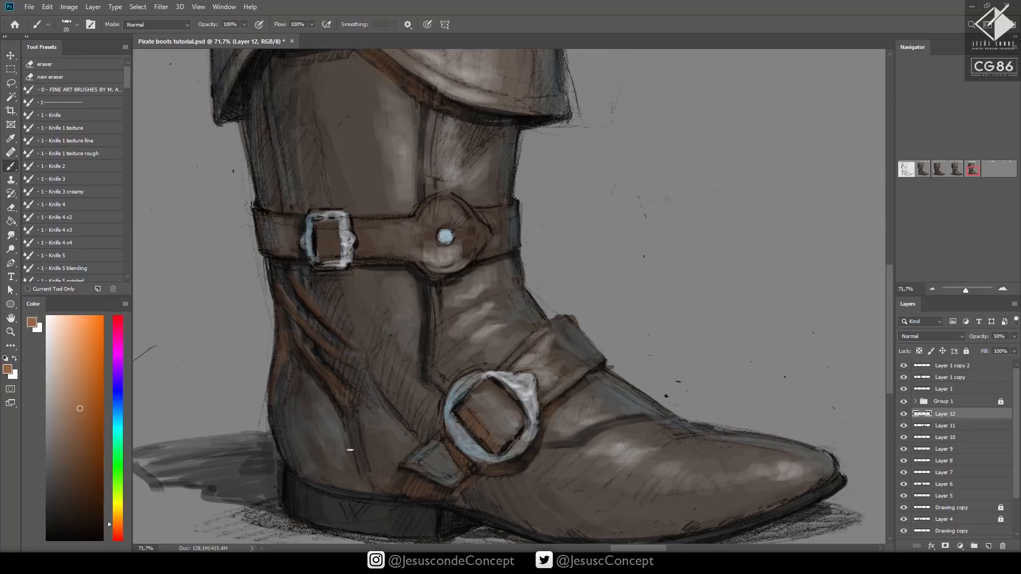
{"action": "left_click_drag", "start_coordinate": [350, 484], "coordinate": [295, 433]}
{"action": "left_click_drag", "start_coordinate": [305, 468], "coordinate": [275, 426]}
Add orange-brown bounce light to the cuff strap around its buckle, the neighbouring cuff leather and the top of the foot
{"action": "key", "text": "z"}
{"action": "left_click_drag", "start_coordinate": [501, 406], "coordinate": [434, 412]}
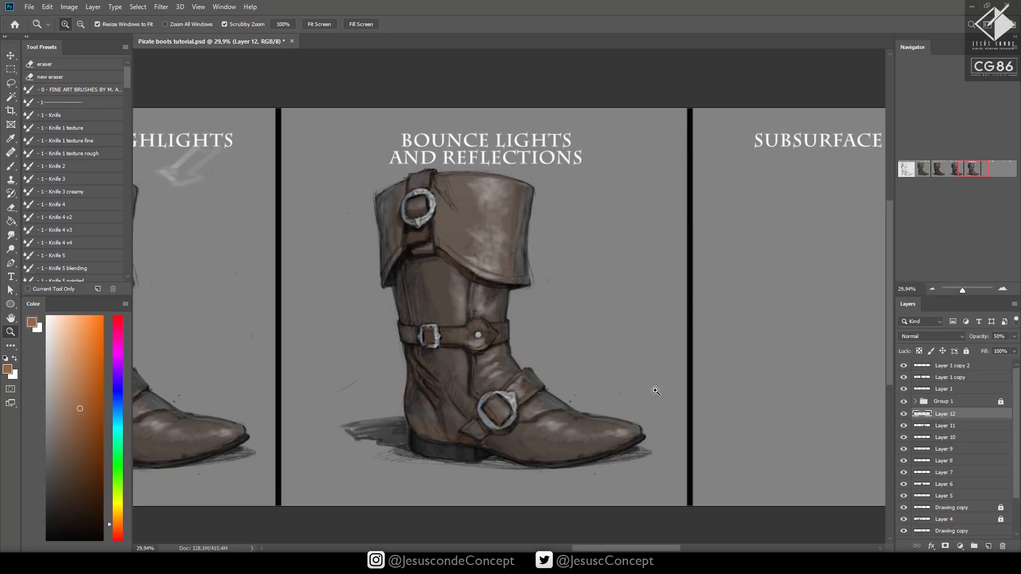
{"action": "left_click_drag", "start_coordinate": [452, 200], "coordinate": [465, 176]}
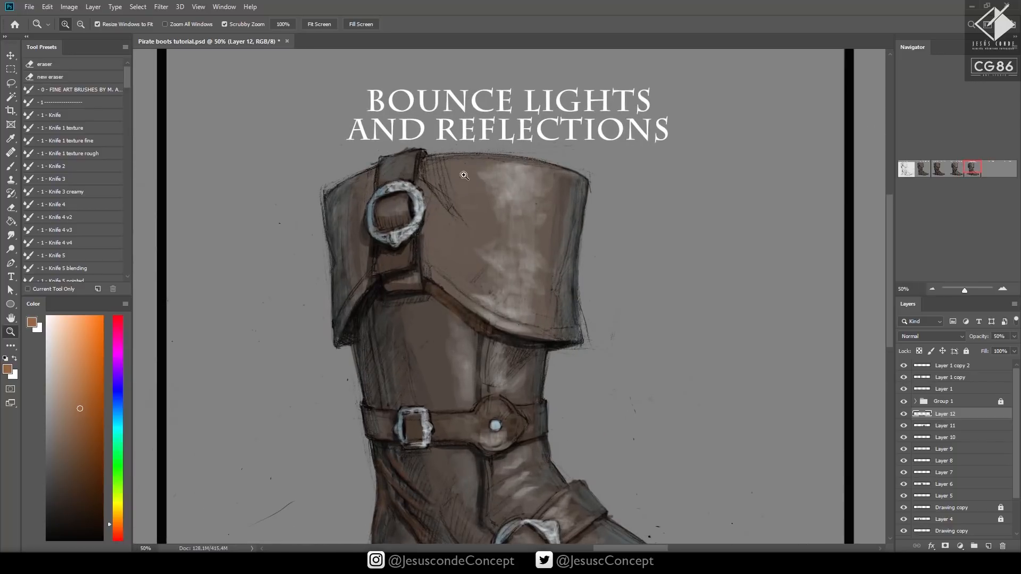
{"action": "key", "text": "b"}
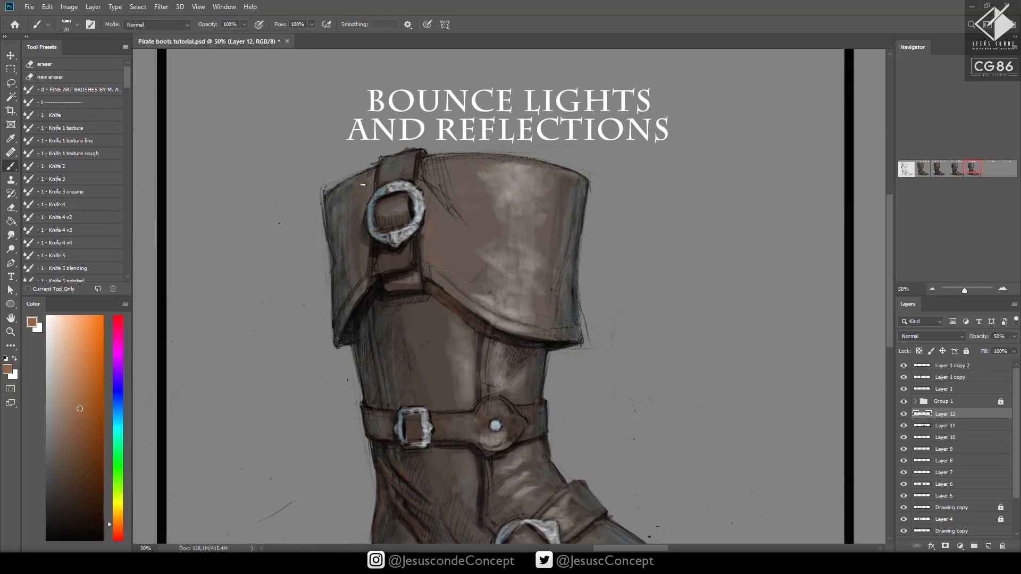
{"action": "mouse_move", "coordinate": [379, 255]}
{"action": "left_mouse_down"}
{"action": "mouse_move", "coordinate": [377, 268]}
{"action": "mouse_move", "coordinate": [386, 250]}
{"action": "mouse_move", "coordinate": [400, 248]}
{"action": "left_mouse_up"}
{"action": "left_click_drag", "start_coordinate": [500, 241], "coordinate": [506, 138]}
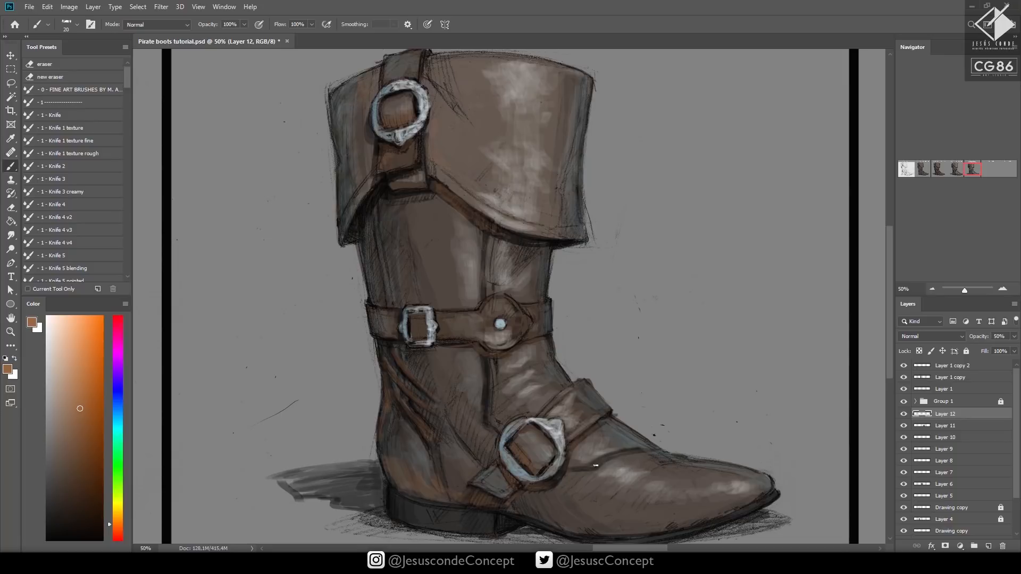
{"action": "left_click_drag", "start_coordinate": [714, 486], "coordinate": [633, 438]}
Mirror the canvas view horizontally and enlarge the brush to 35 px for more bounce light on the Bounce Lights and Reflections boot
{"action": "key", "text": "z"}
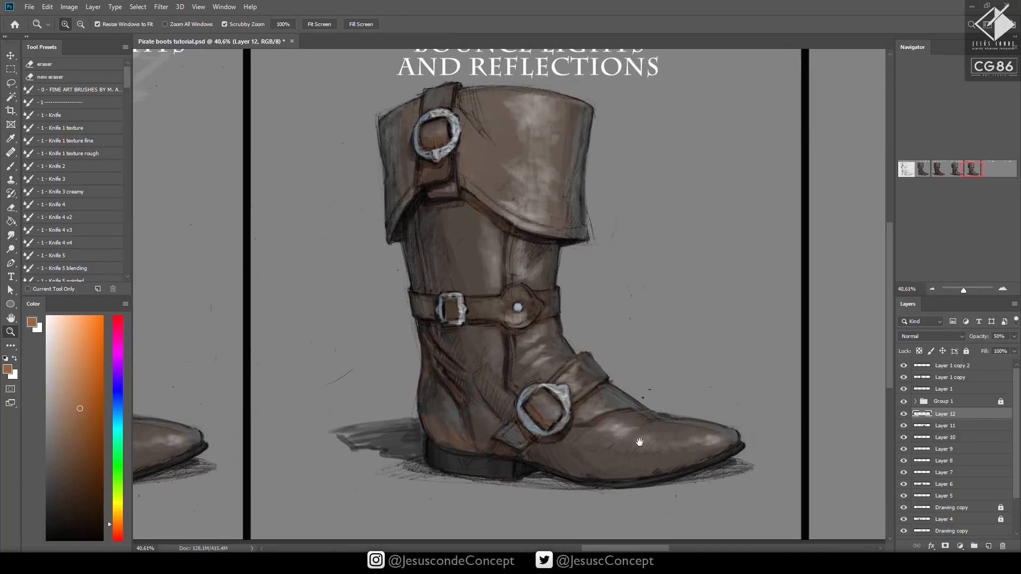
{"action": "left_click_drag", "start_coordinate": [637, 361], "coordinate": [625, 407]}
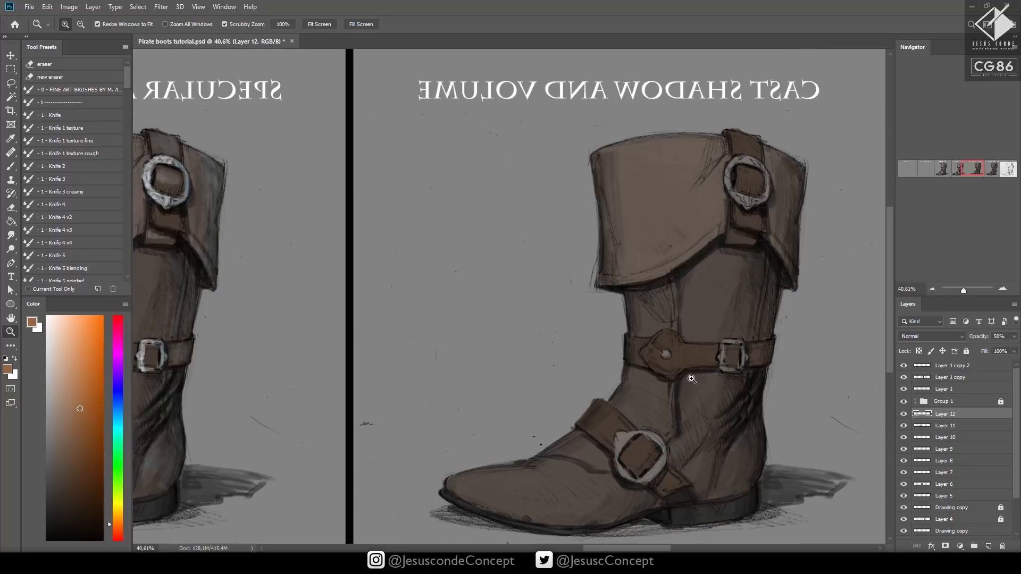
{"action": "left_click_drag", "start_coordinate": [693, 379], "coordinate": [665, 369]}
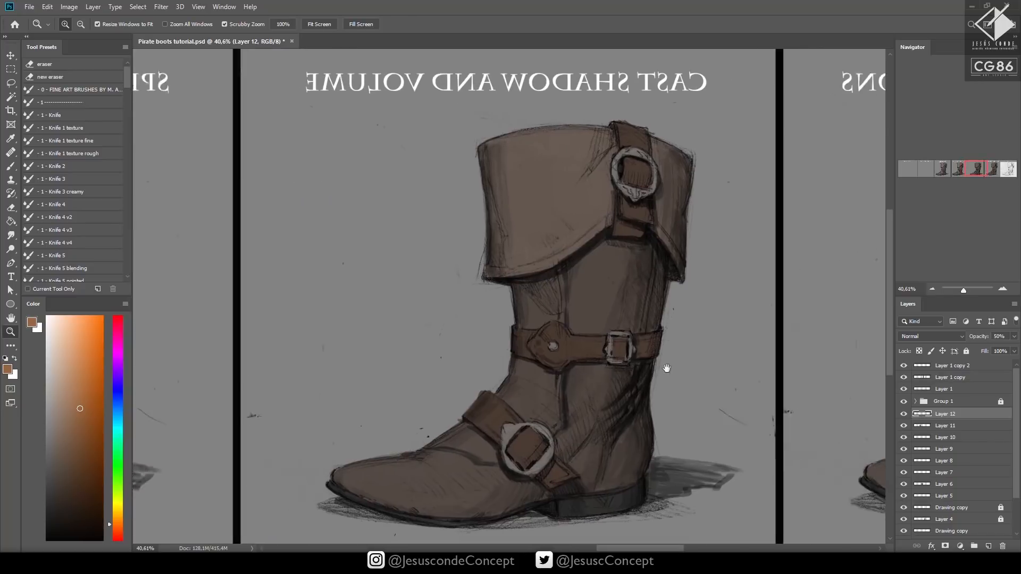
{"action": "left_click_drag", "start_coordinate": [223, 353], "coordinate": [753, 358]}
{"action": "left_click_drag", "start_coordinate": [139, 390], "coordinate": [679, 425]}
{"action": "key", "text": "b"}
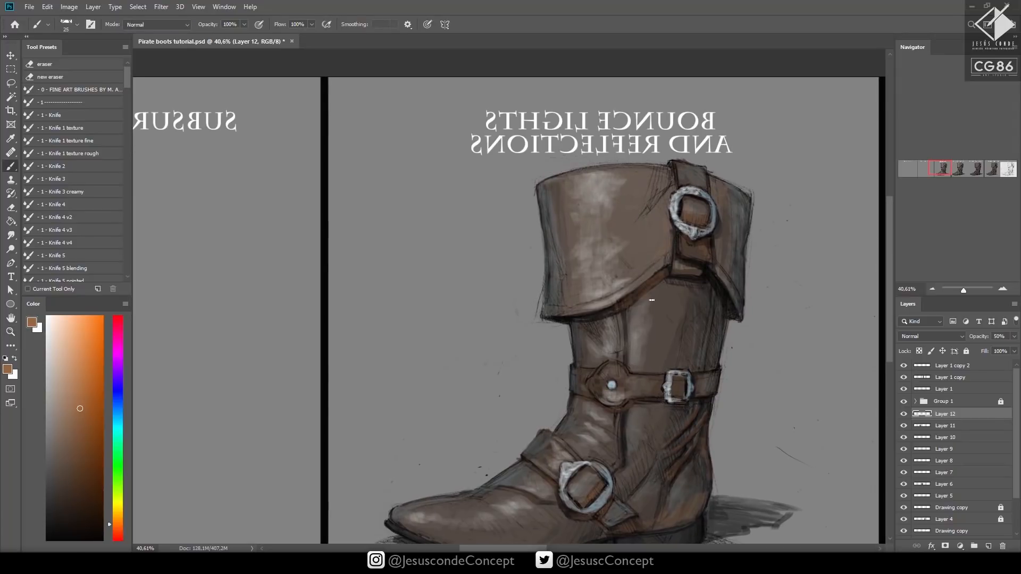
{"action": "key", "text": "bracketright"}
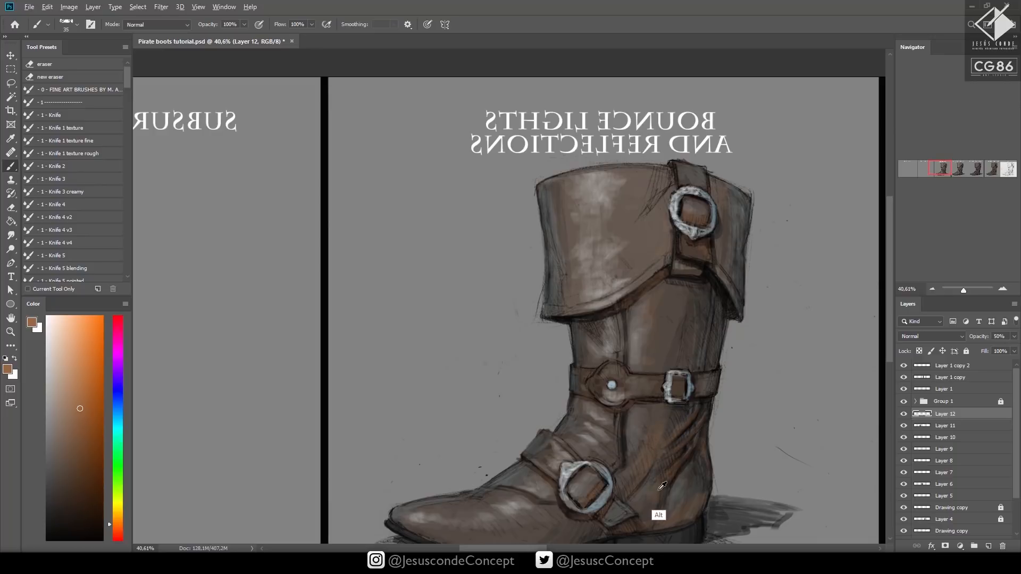
Paint broader warm brown bounce light over the ankle between the instep ring and the folds, using sampled leather colours and a lighter brown
{"action": "left_click", "coordinate": [658, 516], "text": "alt"}
{"action": "left_click_drag", "start_coordinate": [677, 454], "coordinate": [615, 452]}
{"action": "mouse_move", "coordinate": [689, 451]}
{"action": "left_mouse_down"}
{"action": "mouse_move", "coordinate": [616, 440]}
{"action": "mouse_move", "coordinate": [680, 442]}
{"action": "left_mouse_up"}
{"action": "left_click_drag", "start_coordinate": [617, 445], "coordinate": [687, 400]}
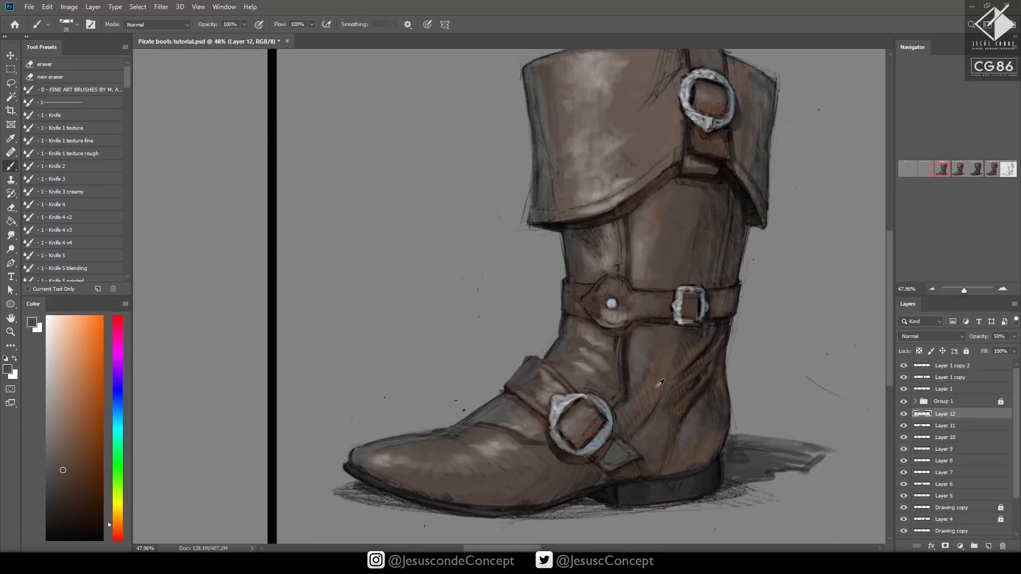
{"action": "left_click", "coordinate": [69, 423]}
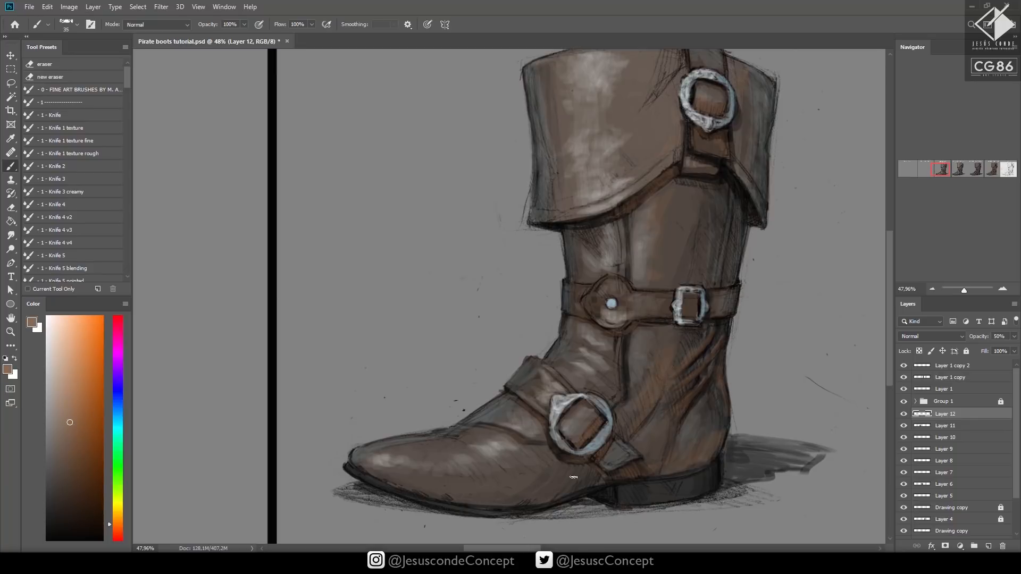
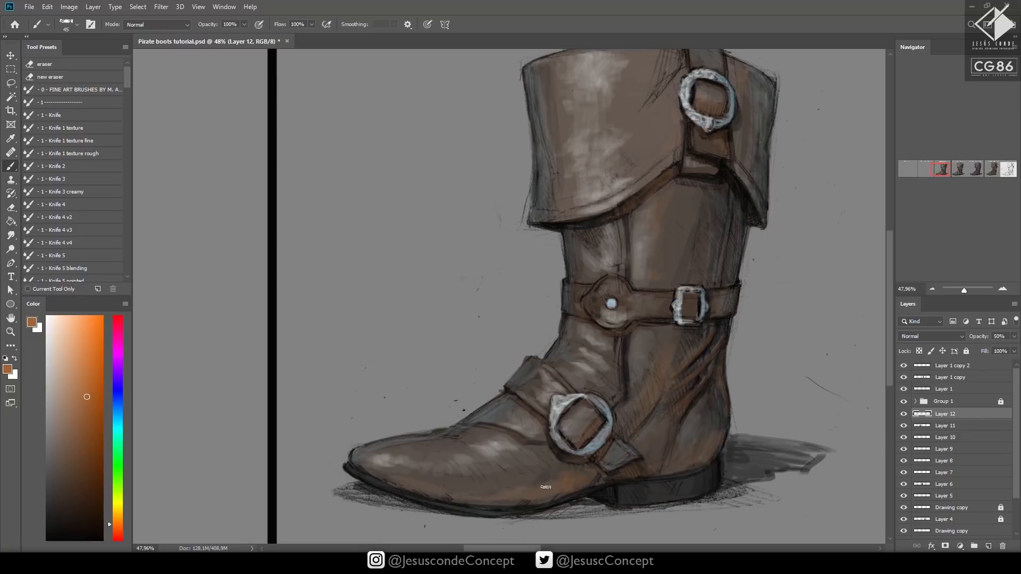
Set Layer 12's opacity to 43% and add a new layer above it for more bounce light
{"action": "key", "text": "h"}
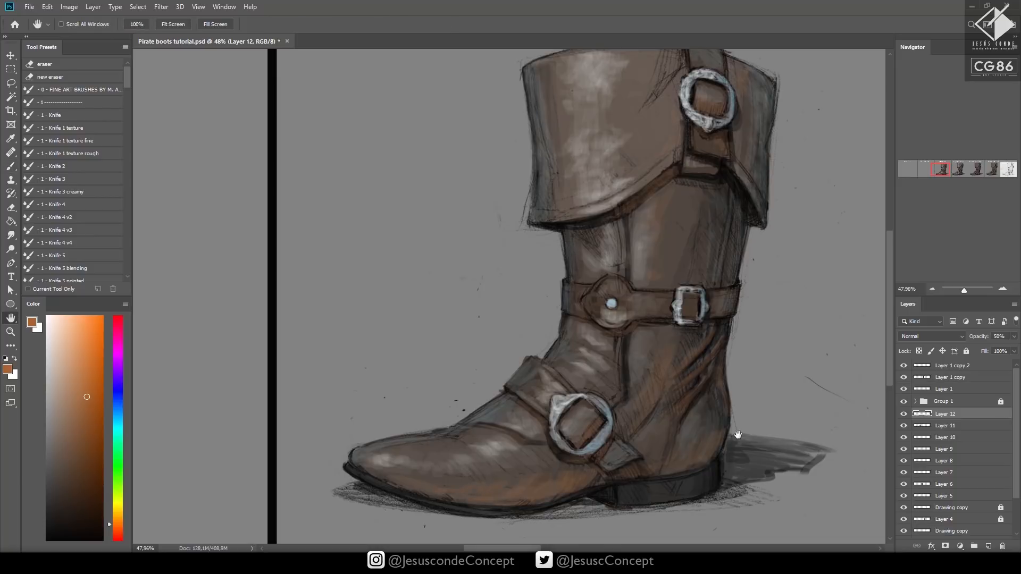
{"action": "key", "text": "4"}
{"action": "key", "text": "3"}
{"action": "key", "text": "ctrl+shift+n"}
{"action": "key", "text": "Return"}
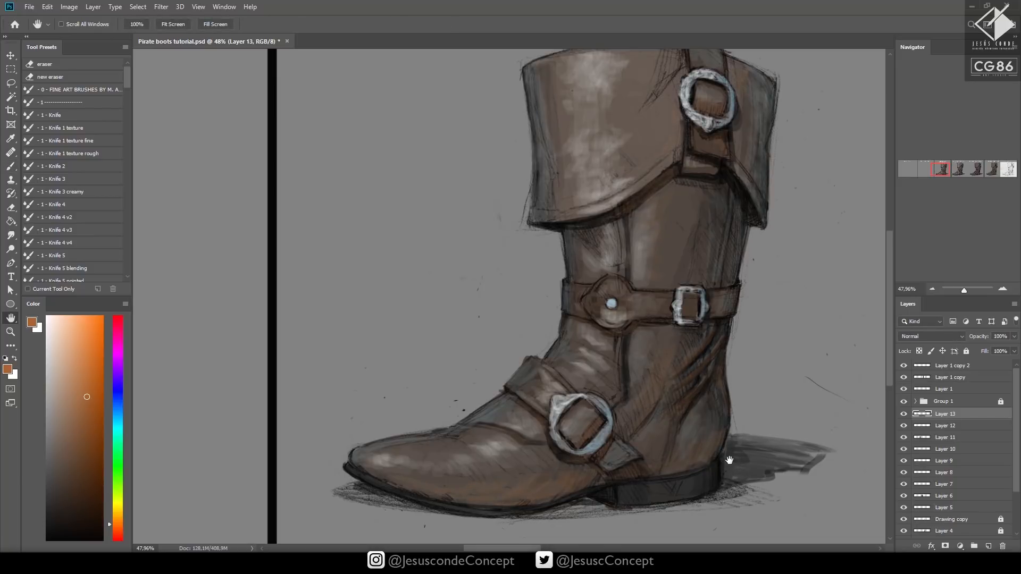
Paint vertical orange-brown bounce light down the toe side of the cuff and lower its layer's opacity to 22%
{"action": "key", "text": "b"}
{"action": "scroll", "coordinate": [577, 148], "scroll_direction": "up", "scroll_amount": 3}
{"action": "left_click_drag", "start_coordinate": [543, 138], "coordinate": [559, 160]}
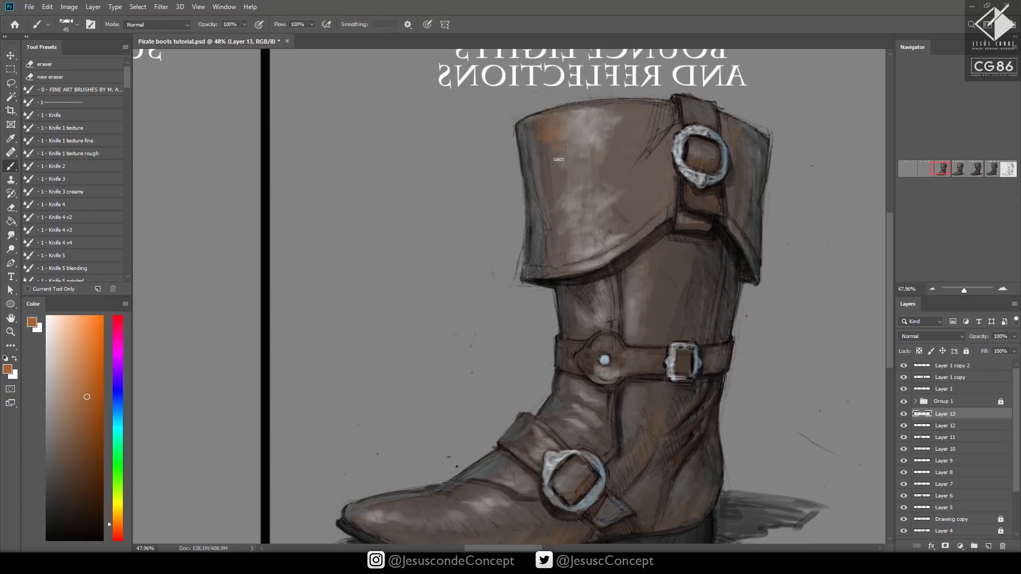
{"action": "left_click_drag", "start_coordinate": [555, 194], "coordinate": [558, 230]}
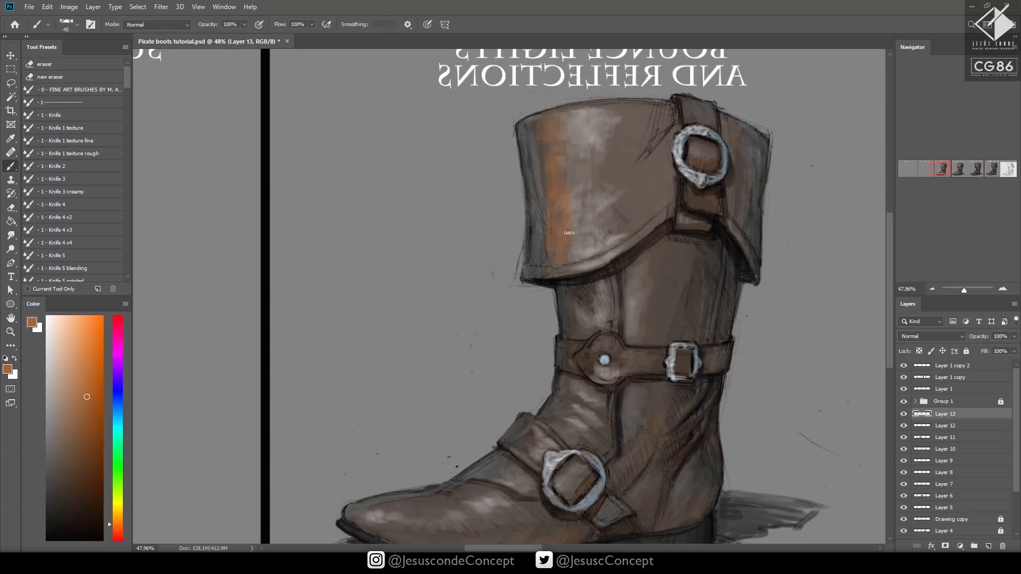
{"action": "key", "text": "h"}
{"action": "key", "text": "2"}
{"action": "key", "text": "2"}
{"action": "key", "text": "b"}
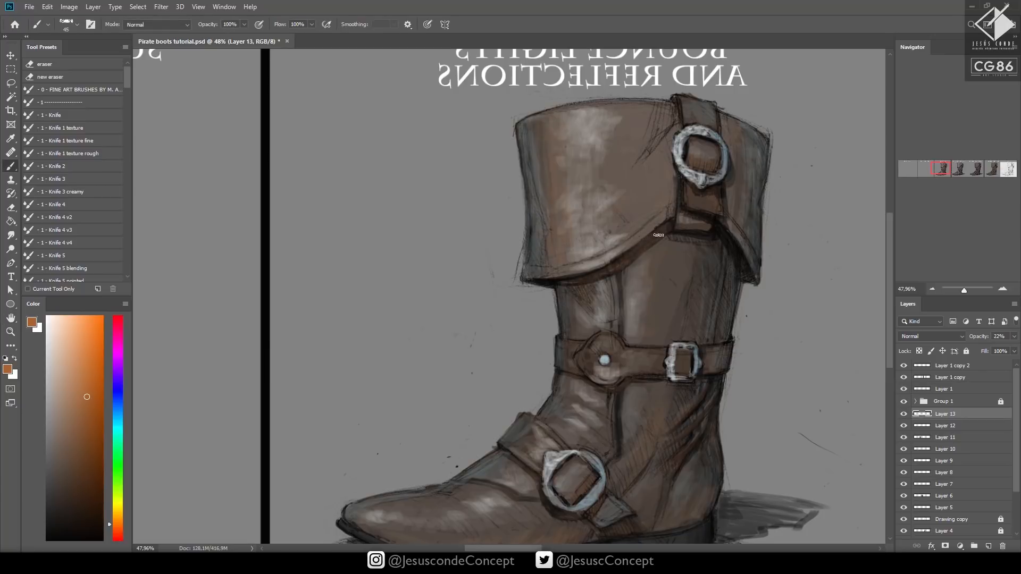
Flip the mirrored canvas view back to normal and bring the Bounce Lights and Reflections boot beside the empty Subsurface Scattering panel
{"action": "scroll", "coordinate": [561, 288], "scroll_direction": "down", "scroll_amount": 3}
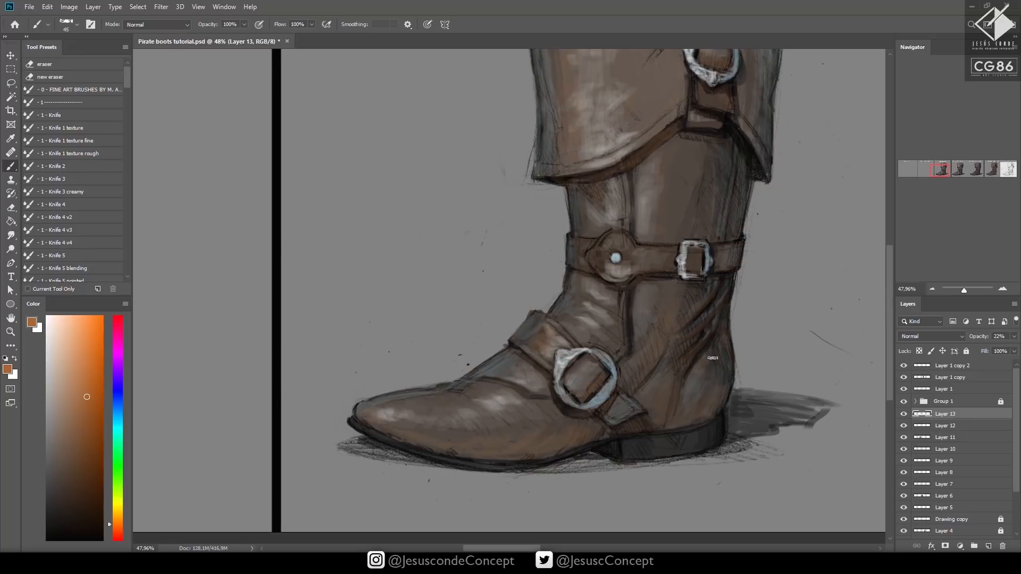
{"action": "scroll", "coordinate": [713, 319], "scroll_direction": "up", "scroll_amount": 2}
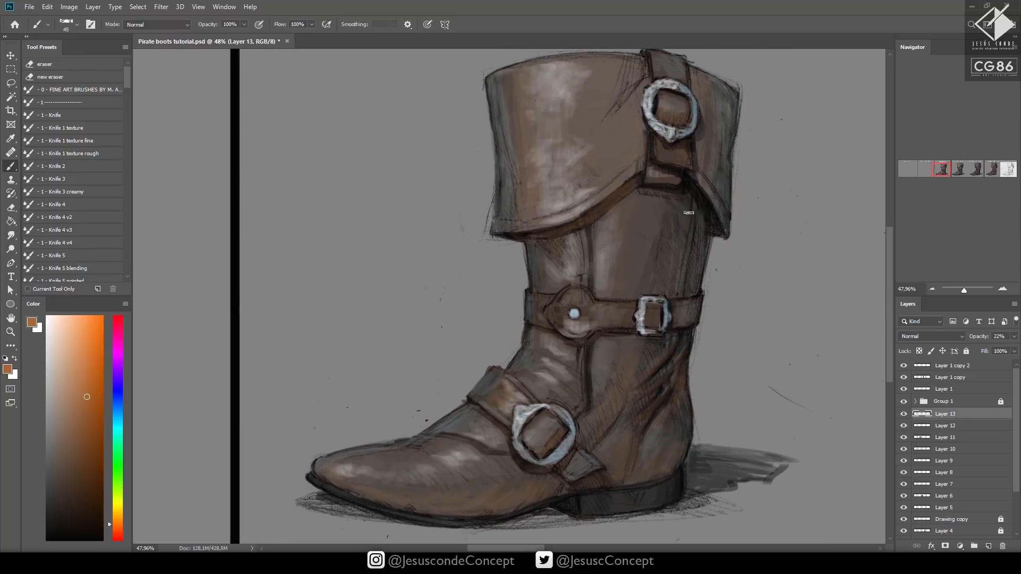
{"action": "key", "text": "z"}
{"action": "scroll", "coordinate": [703, 320], "scroll_direction": "down", "scroll_amount": 2}
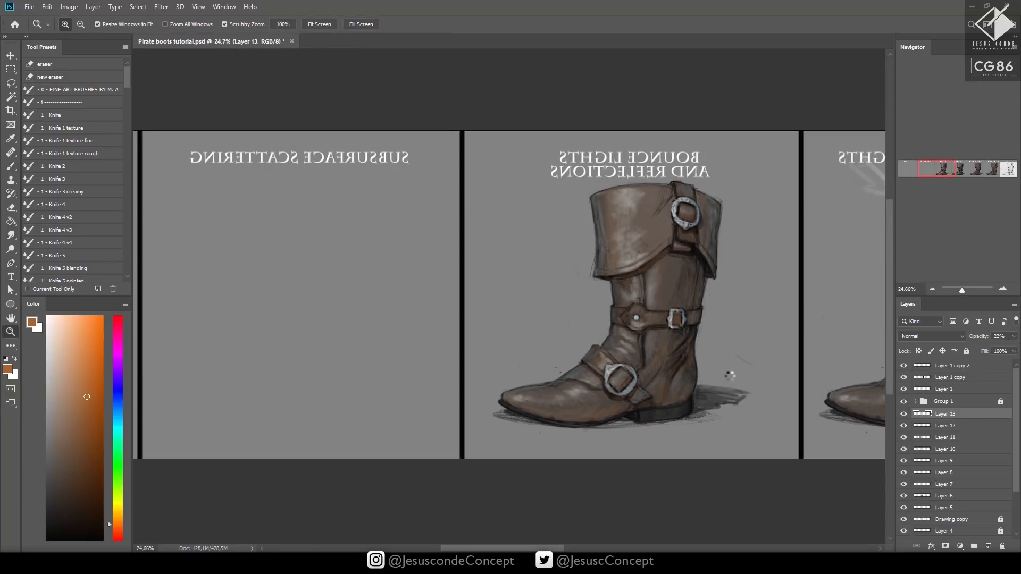
{"action": "key", "text": "ctrl+shift+h"}
{"action": "left_click_drag", "start_coordinate": [724, 339], "coordinate": [435, 326]}
{"action": "left_click_drag", "start_coordinate": [589, 338], "coordinate": [372, 365]}
{"action": "left_click_drag", "start_coordinate": [536, 349], "coordinate": [500, 347]}
Merge the bounce light layers down into Layer 5
{"action": "key", "text": "ctrl+e"}
{"action": "key", "text": "ctrl+e"}
{"action": "key", "text": "ctrl+e"}
{"action": "key", "text": "ctrl+e"}
{"action": "key", "text": "ctrl+e"}
{"action": "key", "text": "ctrl+e"}
{"action": "key", "text": "ctrl+e"}
{"action": "key", "text": "ctrl+e"}
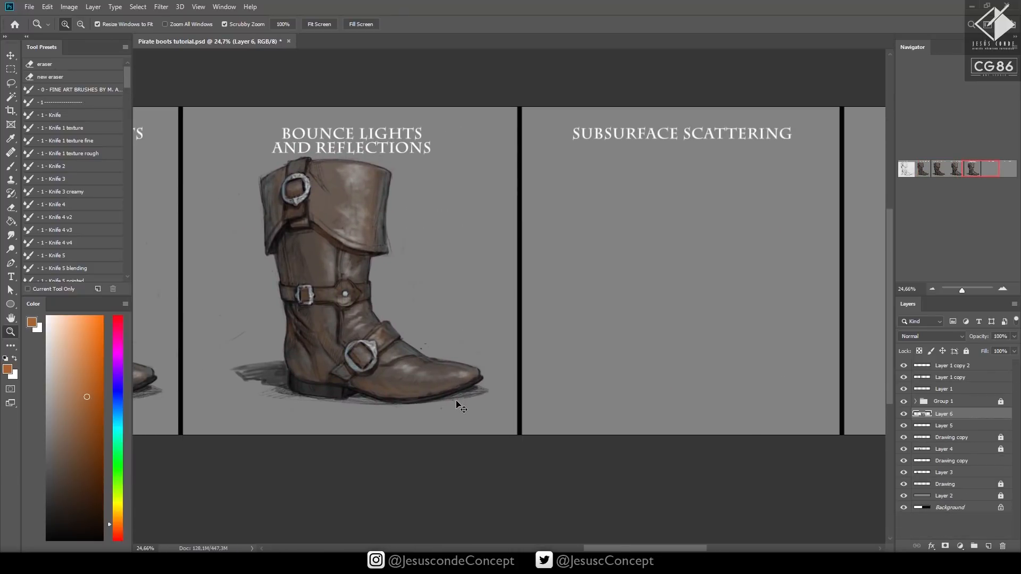
{"action": "left_click_drag", "start_coordinate": [471, 306], "coordinate": [617, 317]}
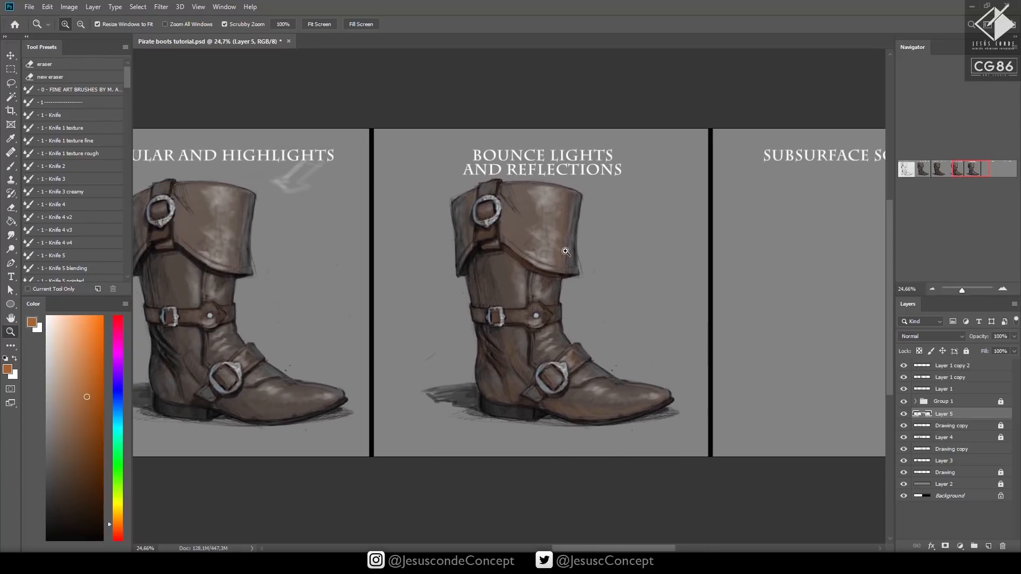
Duplicate the Bounce Lights and Reflections boot from a rectangular selection and place the copy in the Subsurface Scattering panel
{"action": "left_click", "coordinate": [11, 69]}
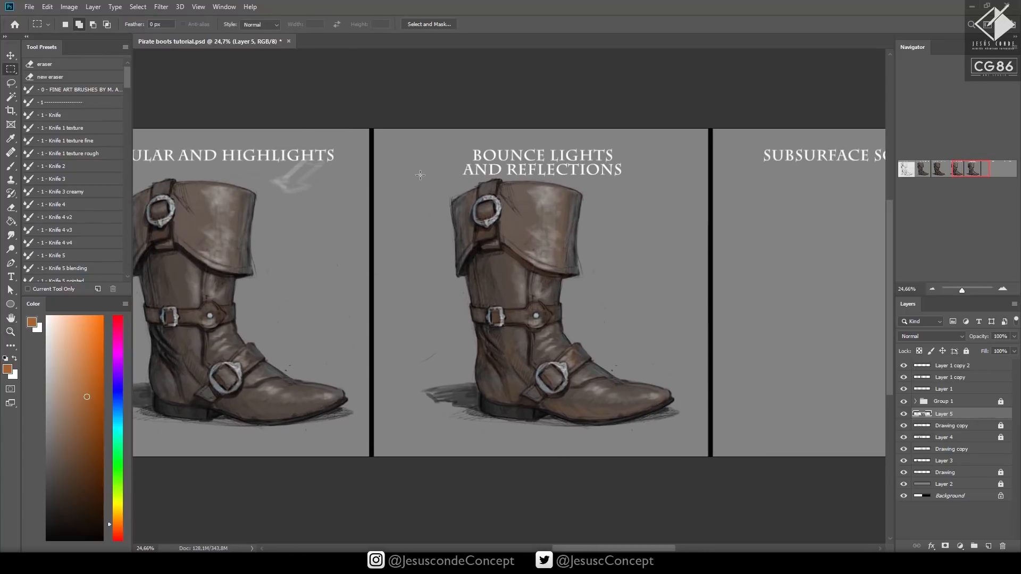
{"action": "left_click_drag", "start_coordinate": [419, 181], "coordinate": [693, 439]}
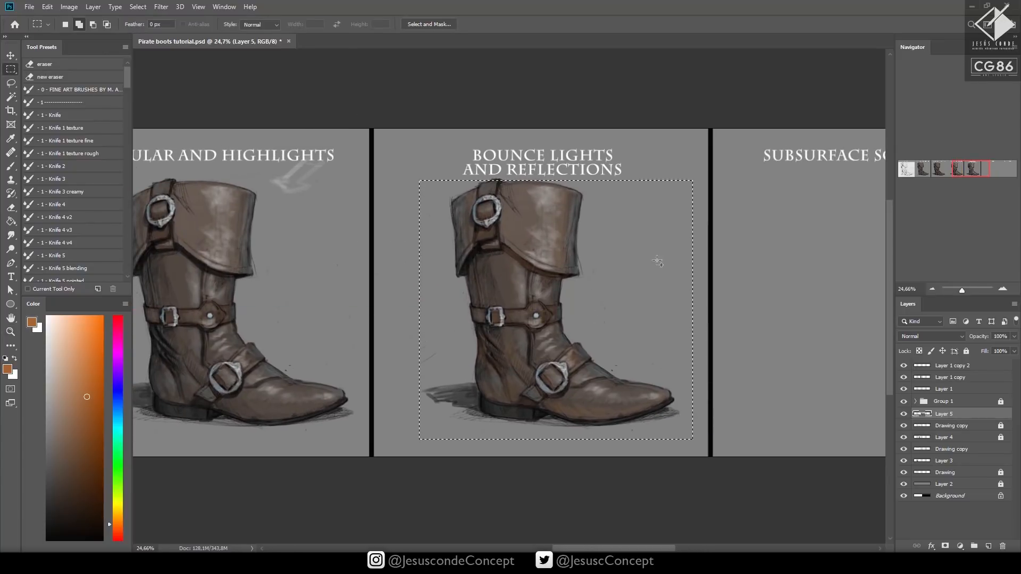
{"action": "left_click_drag", "start_coordinate": [469, 175], "coordinate": [580, 182]}
{"action": "key", "text": "ctrl+j"}
{"action": "left_click_drag", "start_coordinate": [665, 333], "coordinate": [461, 342]}
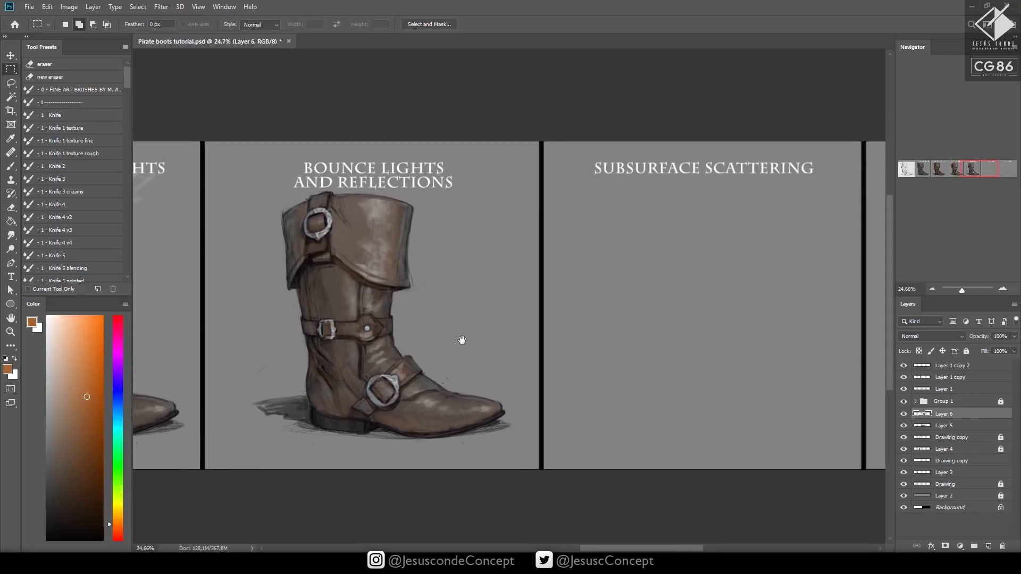
{"action": "key", "text": "v"}
{"action": "left_click_drag", "start_coordinate": [398, 353], "coordinate": [693, 355]}
{"action": "left_click_drag", "start_coordinate": [769, 395], "coordinate": [545, 401]}
Create a new layer, paint light blue marks beside the Subsurface Scattering boot, and choose a paler blue for the brush
{"action": "key", "text": "ctrl+shift+n"}
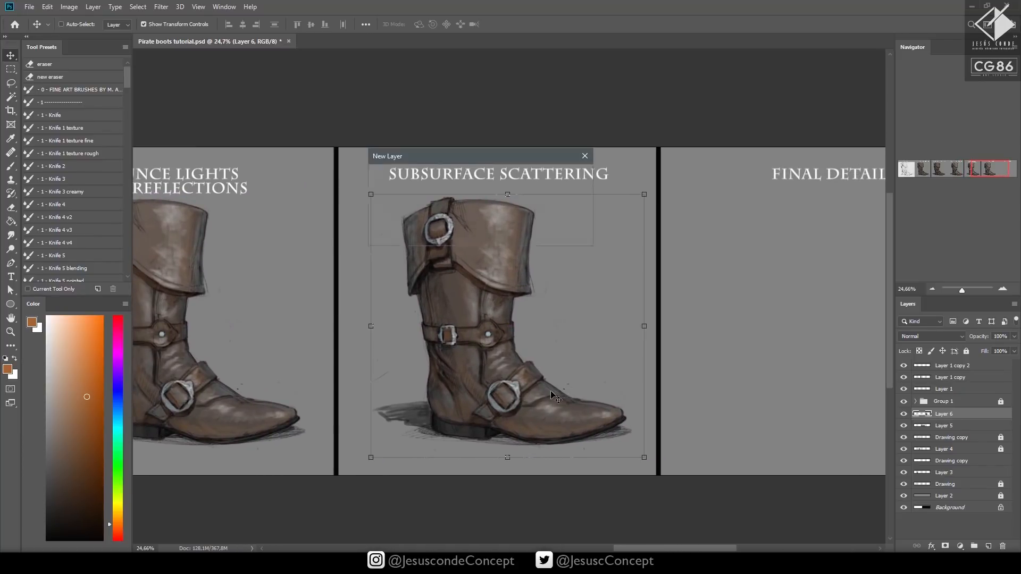
{"action": "key", "text": "Return"}
{"action": "key", "text": "z"}
{"action": "left_click_drag", "start_coordinate": [431, 239], "coordinate": [463, 239]}
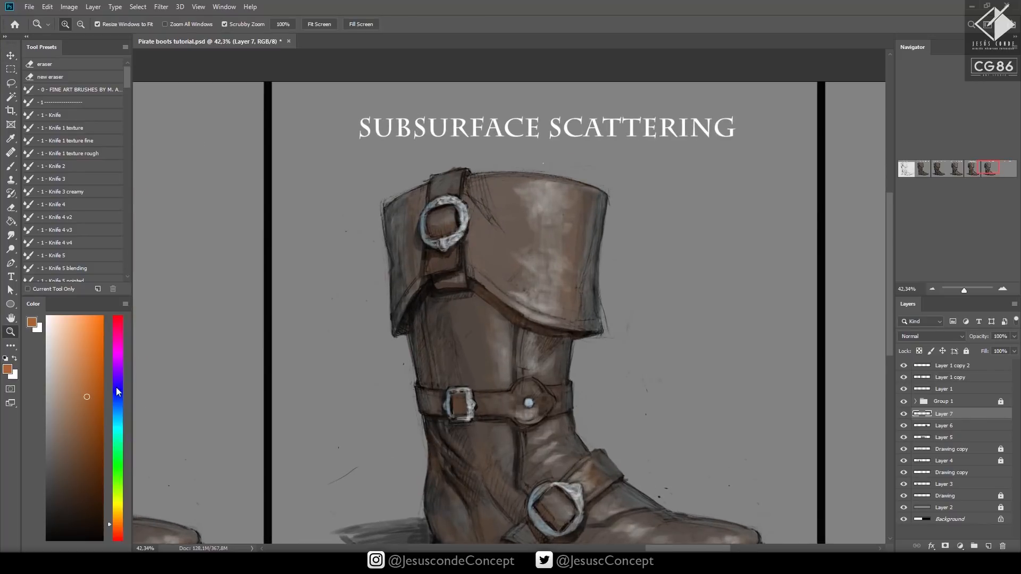
{"action": "left_click", "coordinate": [117, 415]}
{"action": "left_click", "coordinate": [72, 316]}
{"action": "key", "text": "b"}
{"action": "mouse_move", "coordinate": [322, 281]}
{"action": "left_mouse_down"}
{"action": "mouse_move", "coordinate": [318, 301]}
{"action": "mouse_move", "coordinate": [325, 285]}
{"action": "mouse_move", "coordinate": [332, 326]}
{"action": "mouse_move", "coordinate": [326, 318]}
{"action": "left_mouse_up"}
{"action": "left_click", "coordinate": [57, 313]}
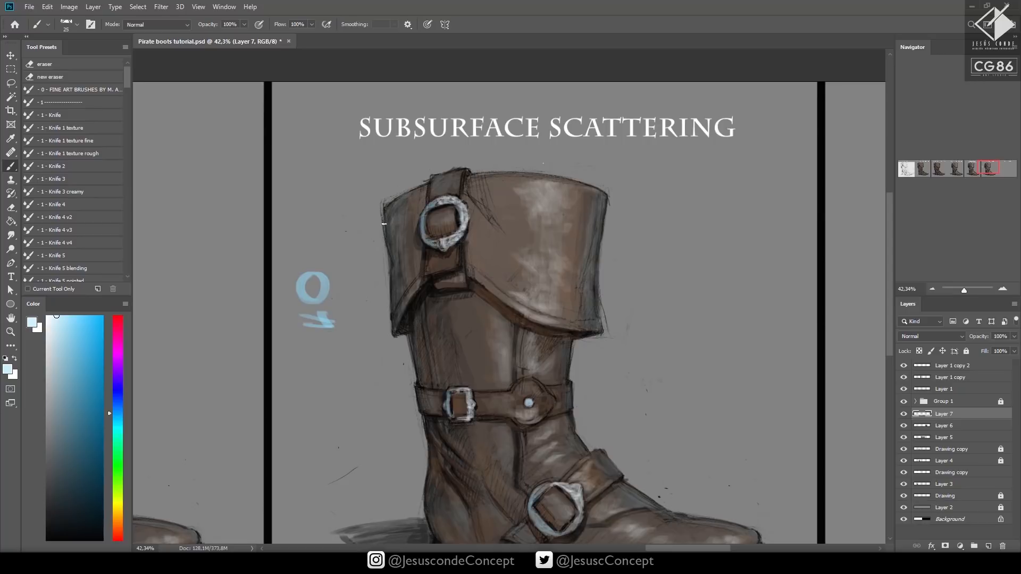
Paint a thin pale blue edge light along the back contour of the cuff, shaft and ankle
{"action": "left_click_drag", "start_coordinate": [386, 240], "coordinate": [391, 263]}
{"action": "left_click_drag", "start_coordinate": [409, 344], "coordinate": [416, 383]}
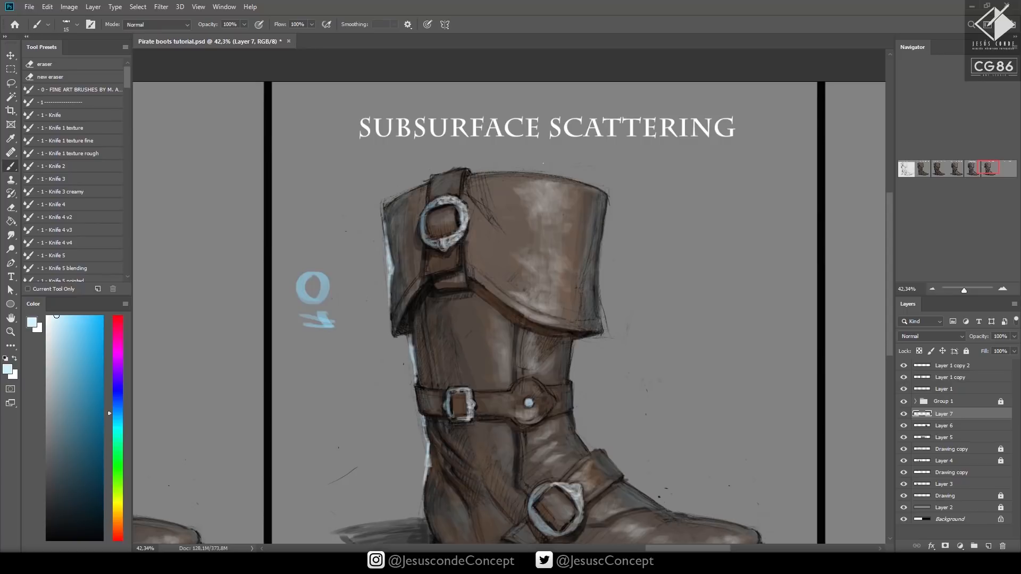
{"action": "left_click_drag", "start_coordinate": [430, 467], "coordinate": [424, 494]}
Blend the pale blue edge light into the heel, shaft and back of the cuff using 20% and 50% brush opacity
{"action": "left_click_drag", "start_coordinate": [490, 367], "coordinate": [478, 282]}
{"action": "key", "text": "2"}
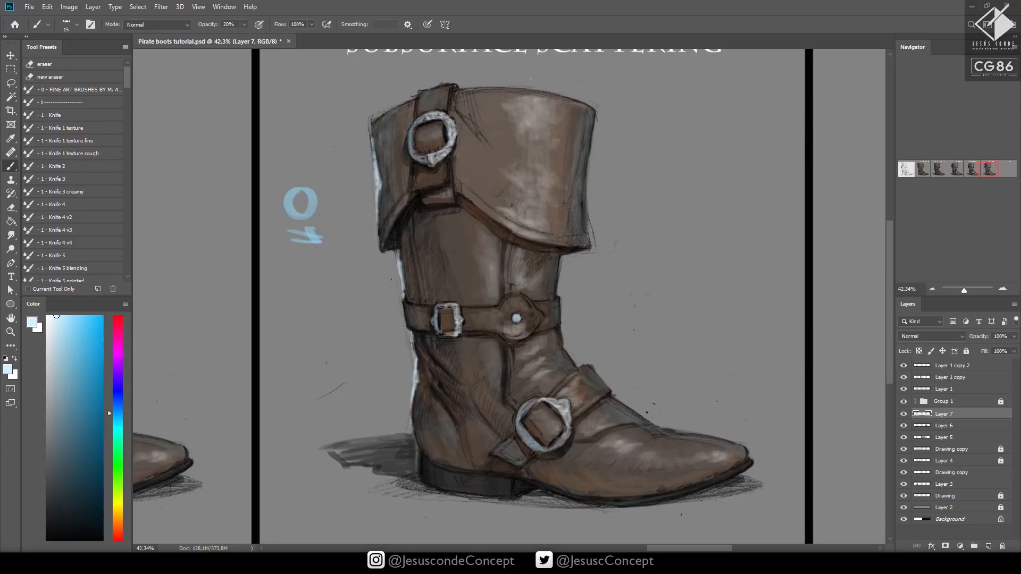
{"action": "left_click_drag", "start_coordinate": [414, 437], "coordinate": [416, 395]}
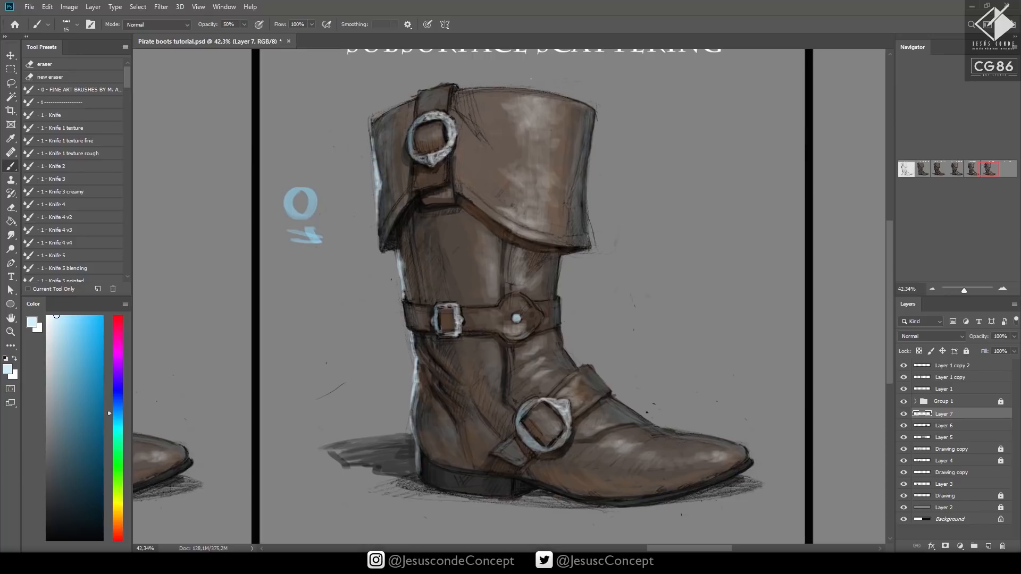
{"action": "left_click_drag", "start_coordinate": [411, 278], "coordinate": [402, 252]}
{"action": "mouse_move", "coordinate": [400, 213]}
{"action": "left_mouse_down"}
{"action": "mouse_move", "coordinate": [410, 263]}
{"action": "mouse_move", "coordinate": [392, 296]}
{"action": "left_mouse_up"}
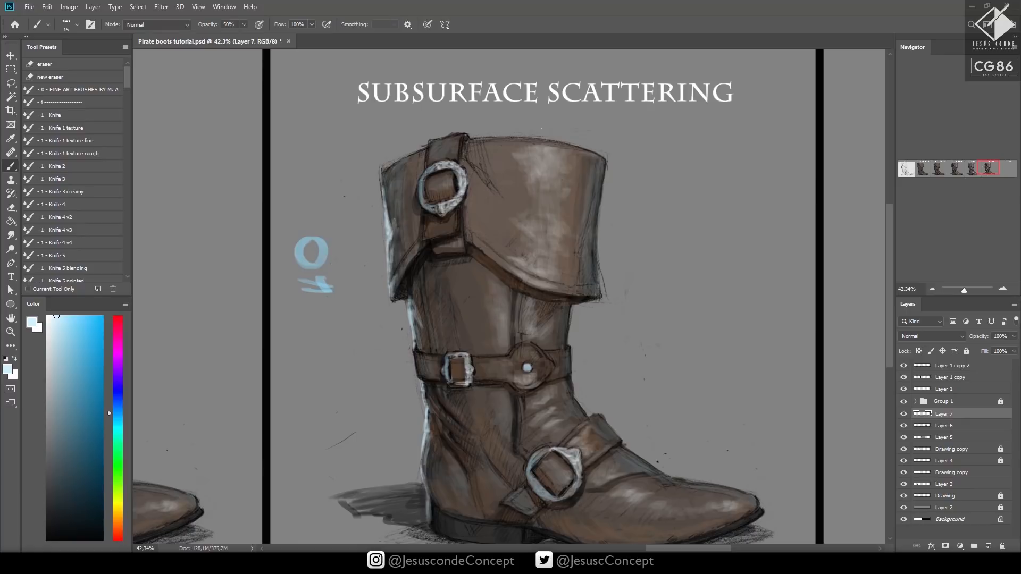
{"action": "left_click_drag", "start_coordinate": [390, 239], "coordinate": [397, 208]}
{"action": "left_click_drag", "start_coordinate": [414, 145], "coordinate": [373, 111]}
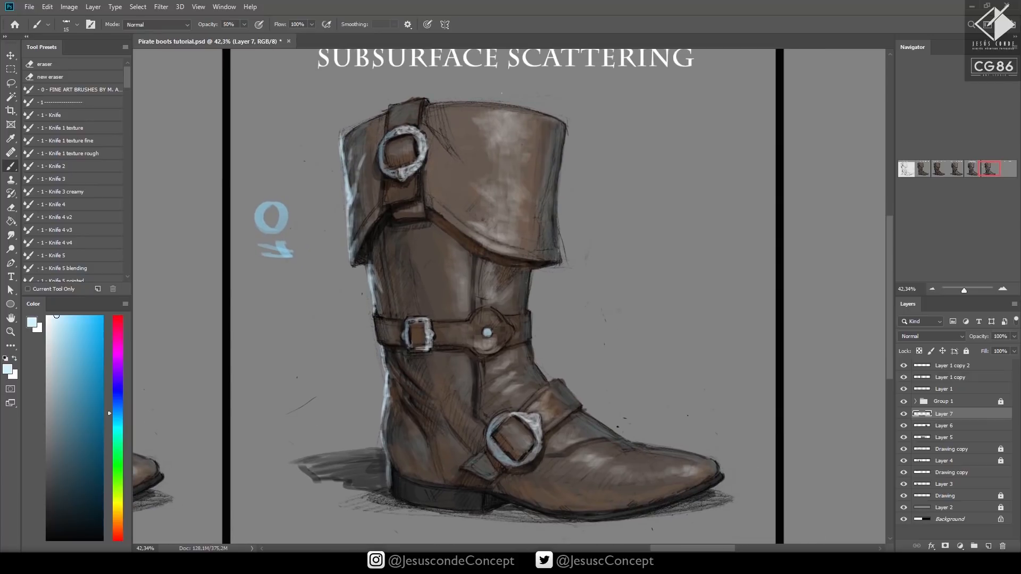
Add pale blue edge light along the front contour of the shaft and cuff, and compare the boot with and without that layer
{"action": "left_click_drag", "start_coordinate": [526, 307], "coordinate": [532, 270]}
{"action": "left_click_drag", "start_coordinate": [565, 130], "coordinate": [562, 172]}
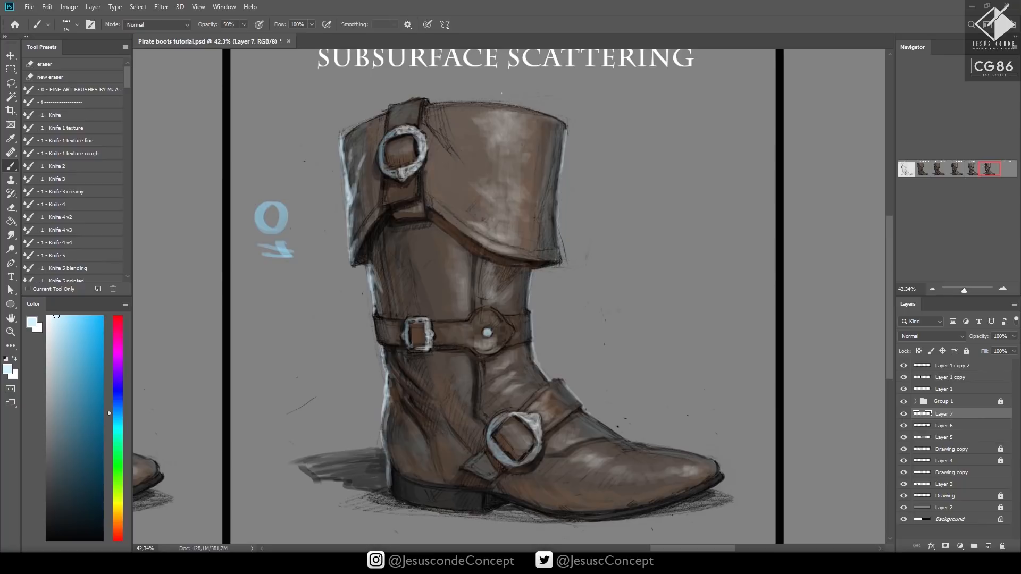
{"action": "key", "text": "z"}
{"action": "mouse_move", "coordinate": [540, 261]}
{"action": "left_mouse_down"}
{"action": "mouse_move", "coordinate": [520, 269]}
{"action": "mouse_move", "coordinate": [496, 319]}
{"action": "left_mouse_up"}
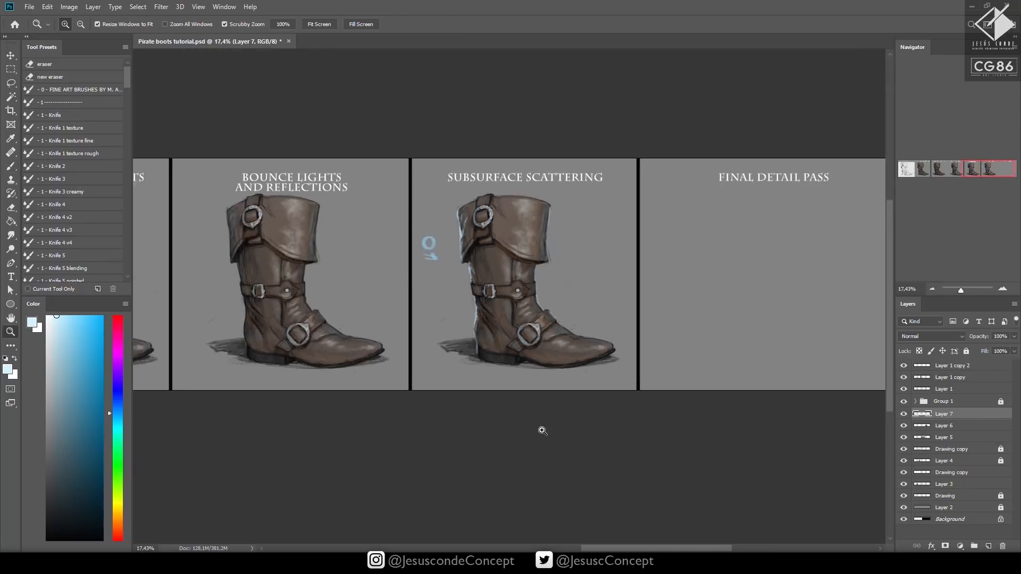
{"action": "left_click", "coordinate": [904, 414]}
{"action": "left_click", "coordinate": [904, 415]}
{"action": "left_click_drag", "start_coordinate": [512, 339], "coordinate": [551, 340]}
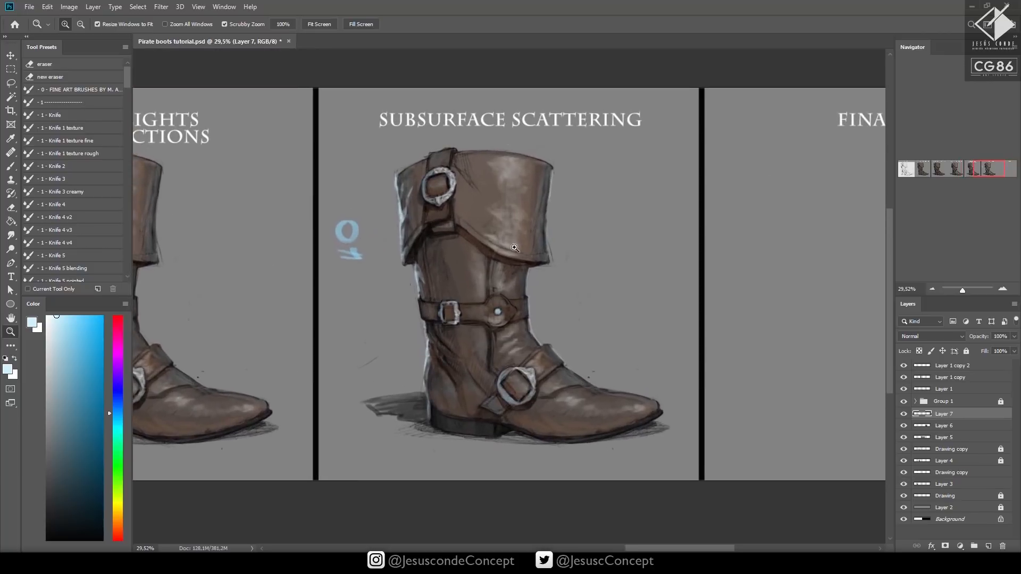
Sample a dark brown from the leather and create a new layer above the edge light
{"action": "left_click", "coordinate": [422, 228]}
{"action": "key", "text": "b"}
{"action": "left_click", "coordinate": [506, 272], "text": "alt"}
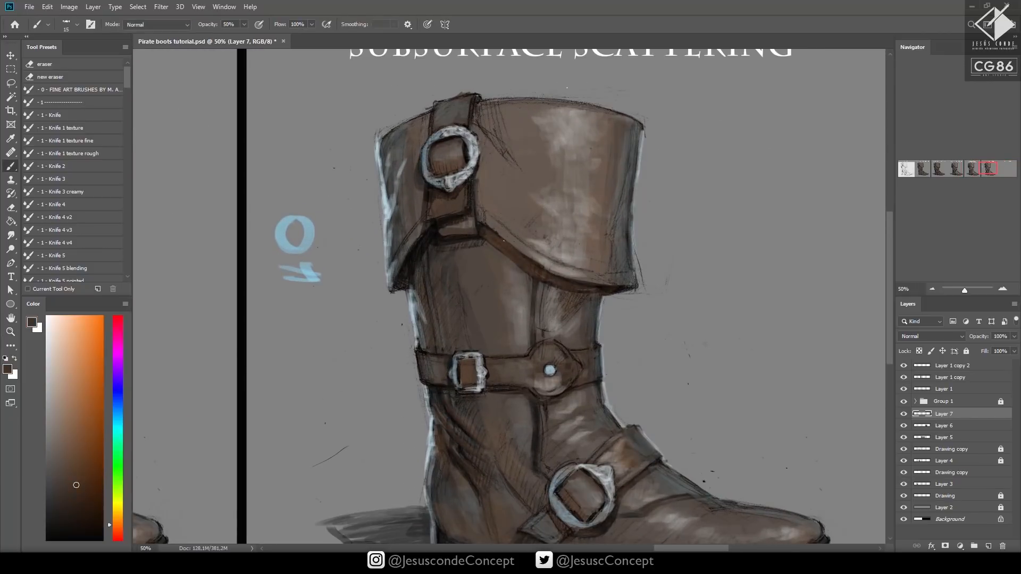
{"action": "key", "text": "ctrl+shift+n"}
{"action": "key", "text": "Return"}
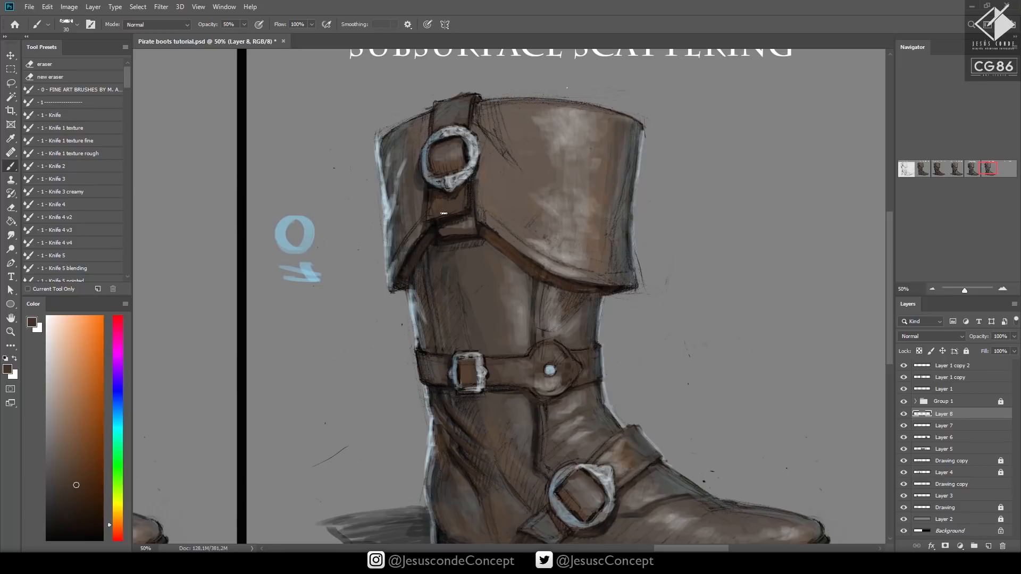
Save the document with the whole Subsurface Scattering panel in view
{"action": "key", "text": "z"}
{"action": "left_click", "coordinate": [583, 256], "text": "alt"}
{"action": "left_click", "coordinate": [599, 263], "text": "alt"}
{"action": "key", "text": "ctrl+s"}
{"action": "left_click_drag", "start_coordinate": [702, 328], "coordinate": [635, 339]}
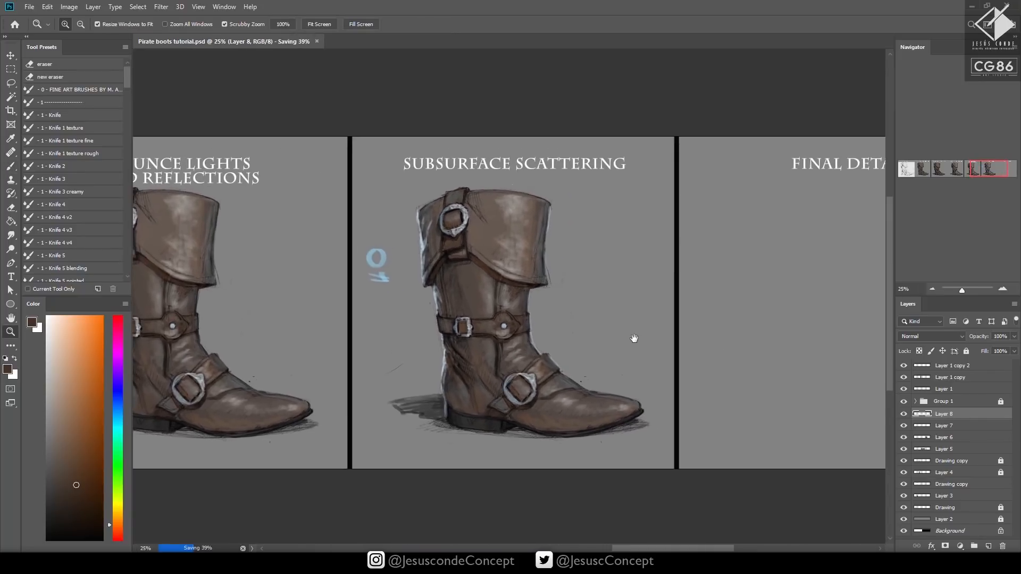
Draw a freehand Lasso selection around the Subsurface Scattering boot and its shadow, leaving out the blue marks
{"action": "key", "text": "m"}
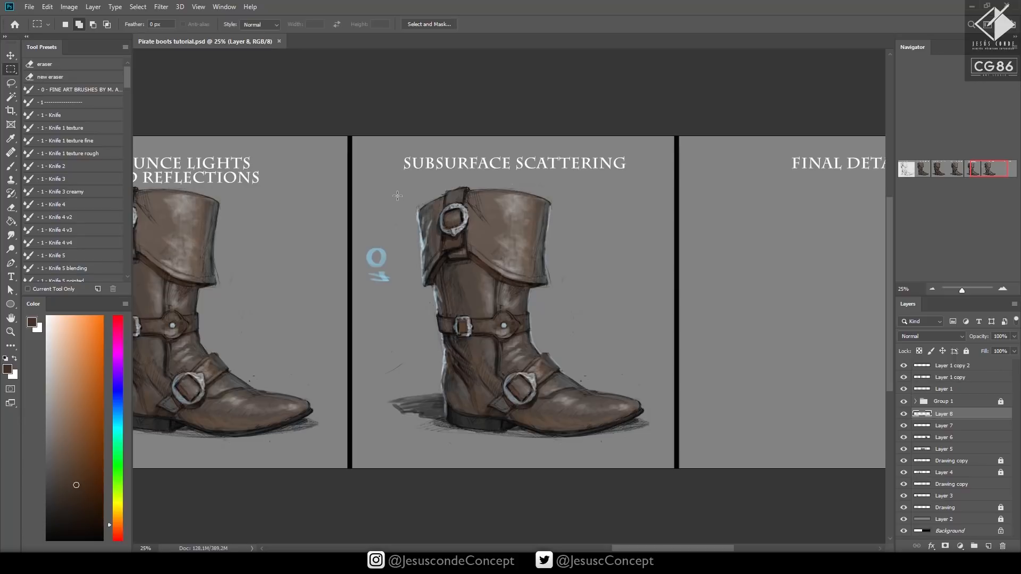
{"action": "left_click", "coordinate": [11, 83]}
{"action": "mouse_move", "coordinate": [575, 178]}
{"action": "left_mouse_down"}
{"action": "mouse_move", "coordinate": [447, 179]}
{"action": "mouse_move", "coordinate": [395, 200]}
{"action": "mouse_move", "coordinate": [407, 291]}
{"action": "mouse_move", "coordinate": [387, 355]}
{"action": "mouse_move", "coordinate": [391, 436]}
{"action": "mouse_move", "coordinate": [591, 453]}
{"action": "mouse_move", "coordinate": [653, 406]}
{"action": "mouse_move", "coordinate": [636, 251]}
{"action": "mouse_move", "coordinate": [560, 190]}
{"action": "left_mouse_up"}
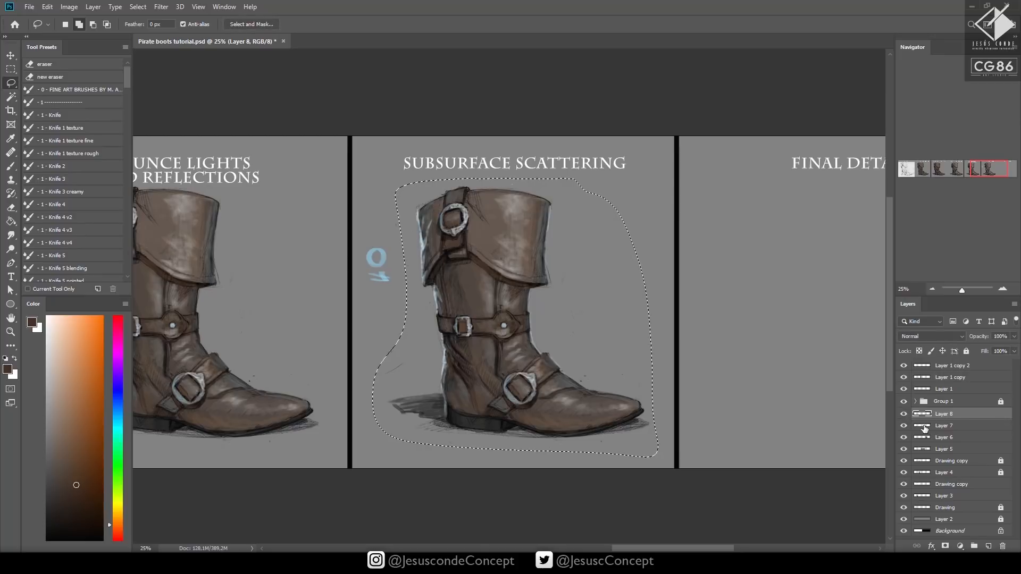
Compare the boot with and without the pale blue edge light on Layer 7 and lower that layer's opacity to 78%
{"action": "left_click", "coordinate": [915, 426]}
{"action": "left_click", "coordinate": [903, 426]}
{"action": "left_click", "coordinate": [904, 426]}
{"action": "key", "text": "j"}
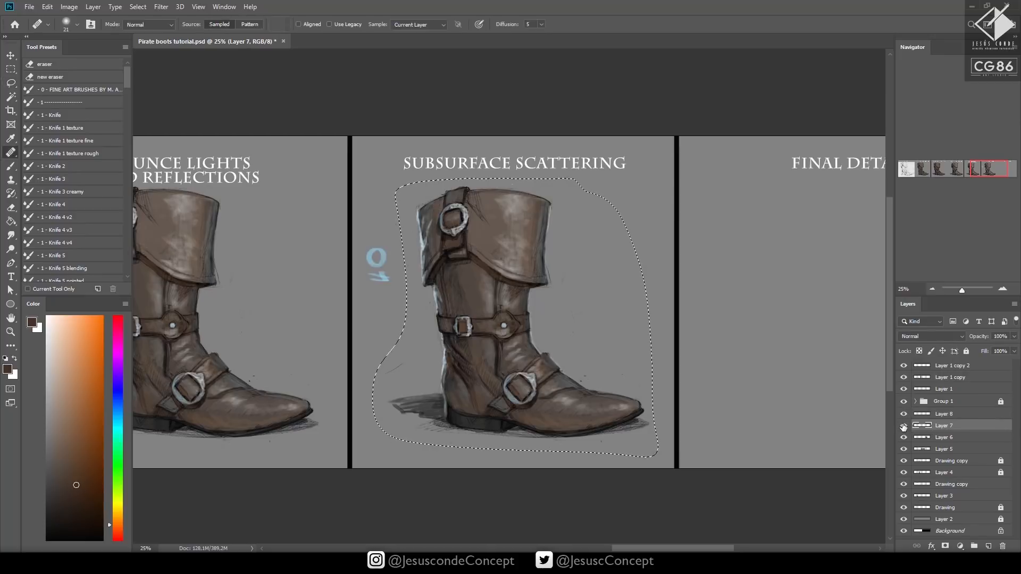
{"action": "key", "text": "6"}
{"action": "key", "text": "7"}
{"action": "key", "text": "7"}
{"action": "key", "text": "8"}
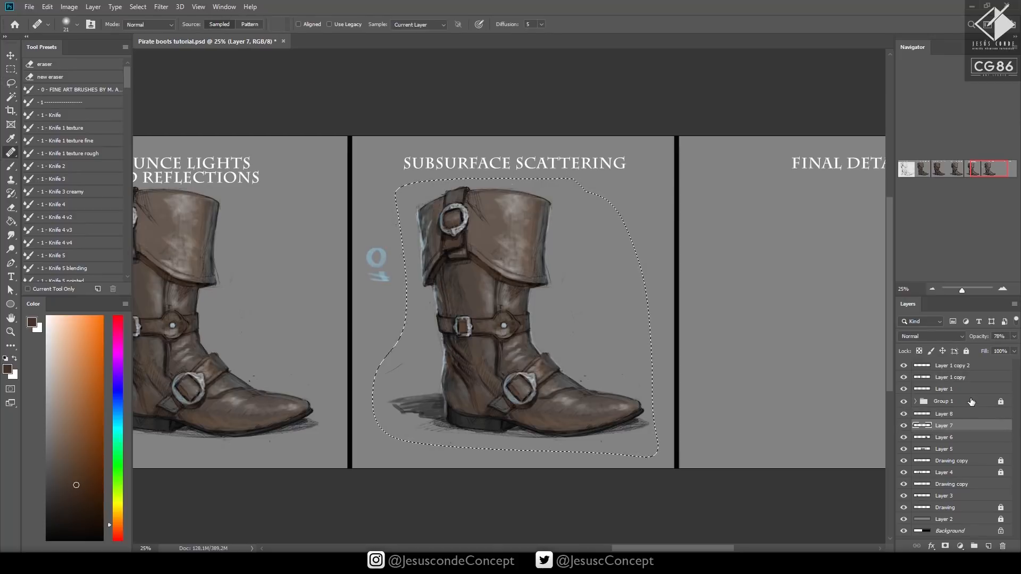
Paste a copy of the selected boot as a new layer and place it in the Final Detail Pass panel
{"action": "key", "text": "ctrl+v"}
{"action": "left_click_drag", "start_coordinate": [598, 357], "coordinate": [393, 381]}
{"action": "key", "text": "v"}
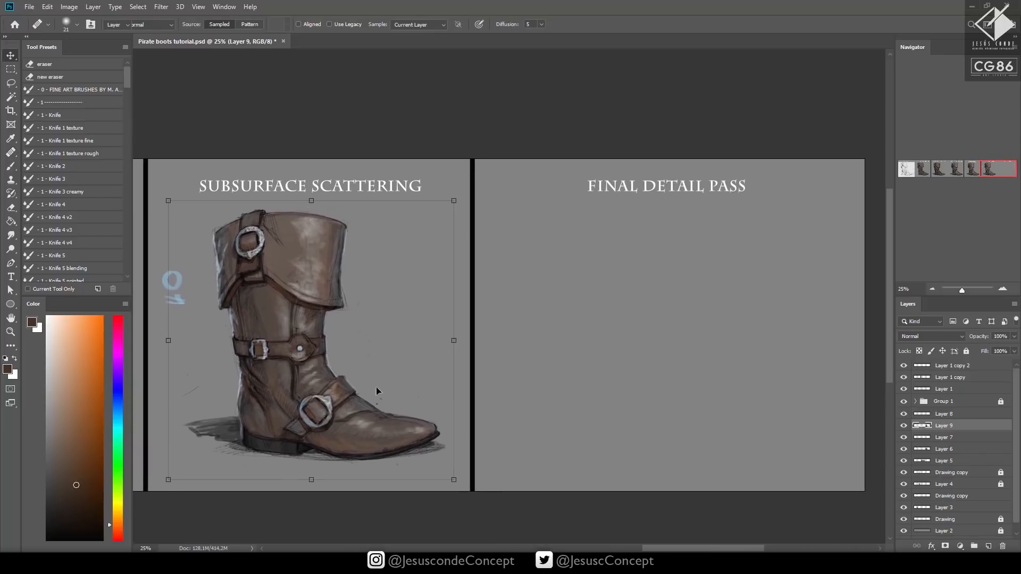
{"action": "mouse_move", "coordinate": [311, 402]}
{"action": "left_mouse_down"}
{"action": "mouse_move", "coordinate": [671, 401]}
{"action": "mouse_move", "coordinate": [689, 375]}
{"action": "mouse_move", "coordinate": [636, 387]}
{"action": "mouse_move", "coordinate": [723, 385]}
{"action": "left_mouse_up"}
{"action": "key", "text": "z"}
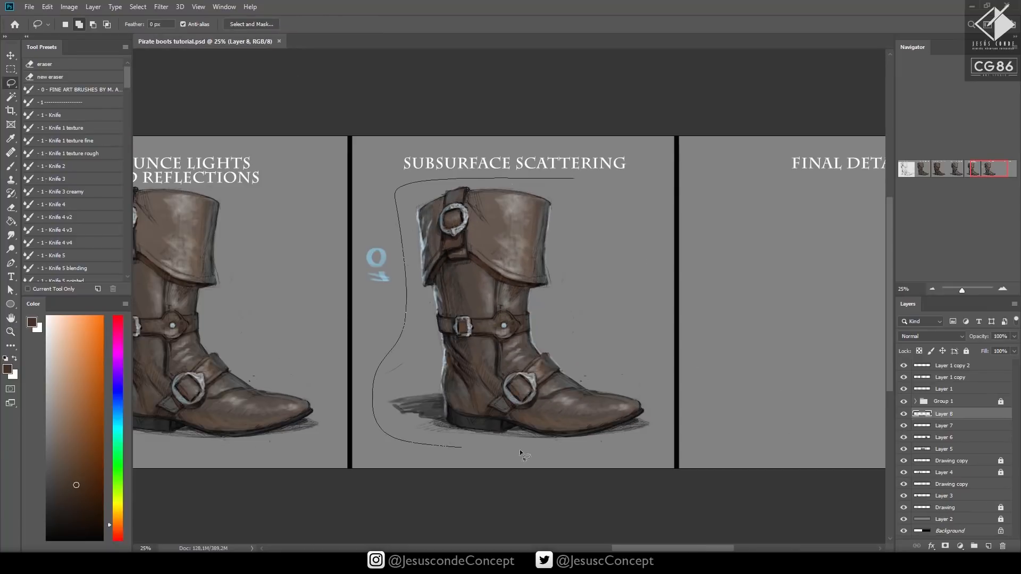
Close the Lasso selection around the Subsurface Scattering boot and set the opacity of its edge-light layer, Layer 7, to 78%
{"action": "mouse_move", "coordinate": [461, 448]}
{"action": "left_mouse_down"}
{"action": "mouse_move", "coordinate": [651, 318]}
{"action": "mouse_move", "coordinate": [574, 181]}
{"action": "left_mouse_up"}
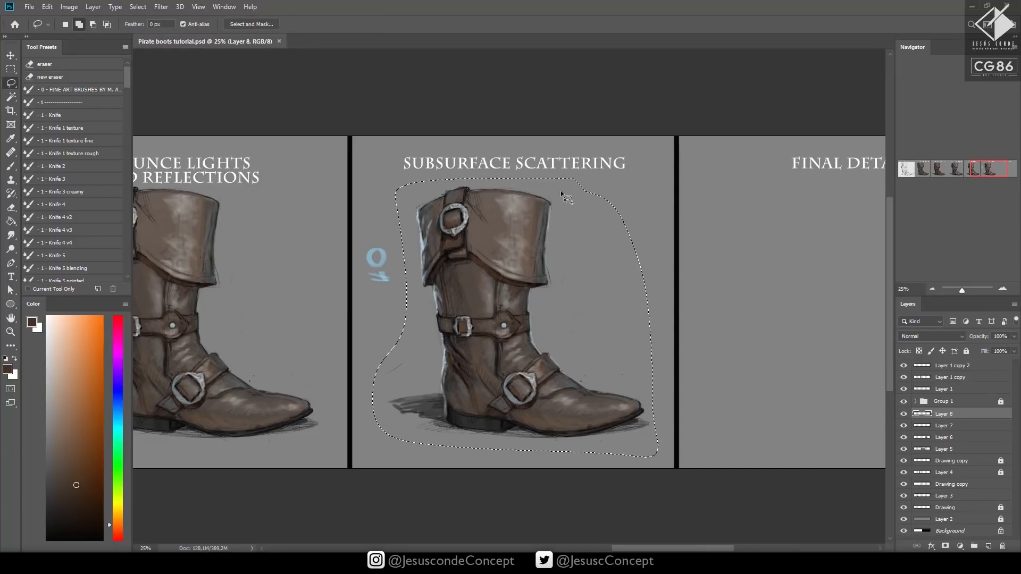
{"action": "left_click", "coordinate": [935, 428]}
{"action": "left_click", "coordinate": [904, 427]}
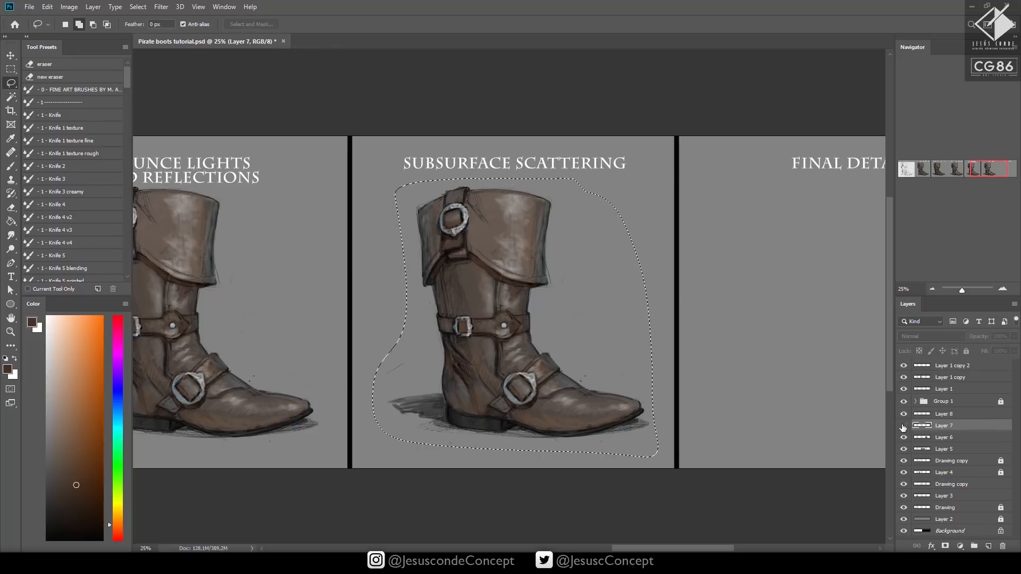
{"action": "left_click", "coordinate": [904, 426]}
{"action": "key", "text": "j"}
{"action": "key", "text": "7"}
{"action": "key", "text": "8"}
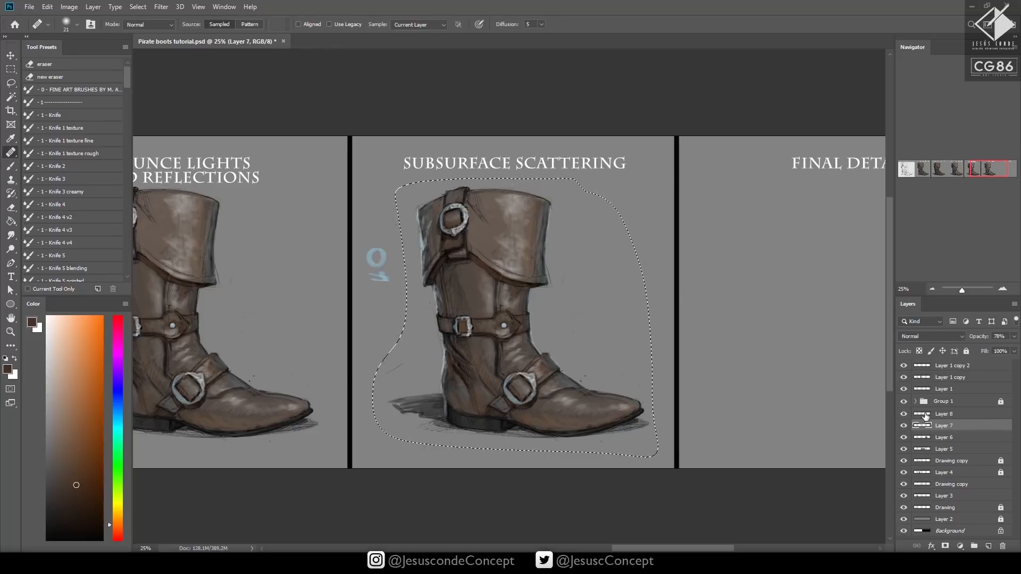
Paste the selected boot as a new layer above Layer 7 and position it under the Final Detail Pass title
{"action": "key", "text": "ctrl+d"}
{"action": "key", "text": "ctrl+shift+alt+n"}
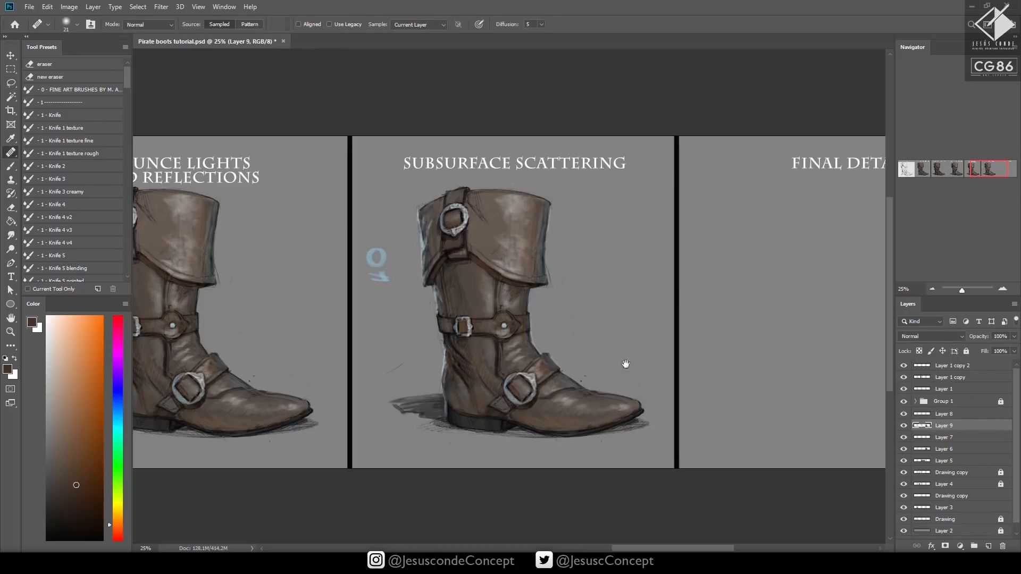
{"action": "left_click_drag", "start_coordinate": [646, 348], "coordinate": [424, 374]}
{"action": "key", "text": "v"}
{"action": "left_click_drag", "start_coordinate": [327, 407], "coordinate": [636, 410]}
{"action": "key", "text": "z"}
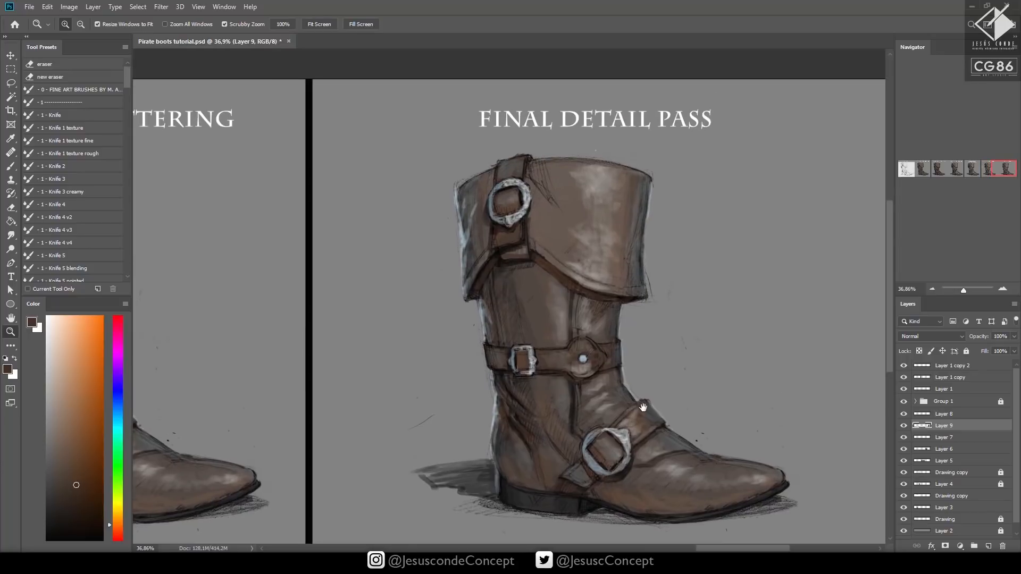
Add an empty layer above the boot copy and adjust Layer 9 with Hue/Saturation to saturation +15 and lightness -8
{"action": "key", "text": "ctrl+shift+n"}
{"action": "key", "text": "Return"}
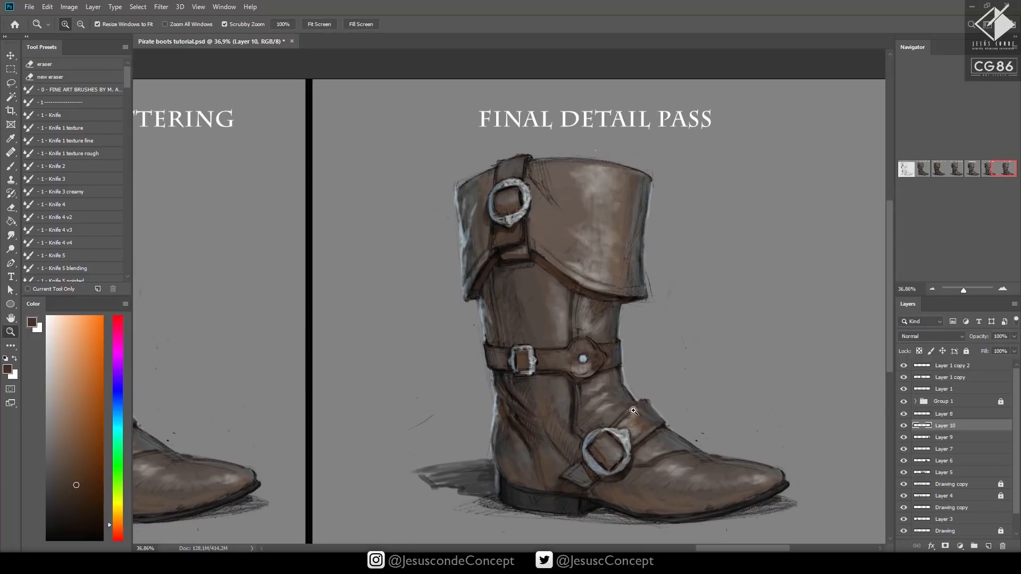
{"action": "left_click", "coordinate": [917, 438]}
{"action": "key", "text": "ctrl+u"}
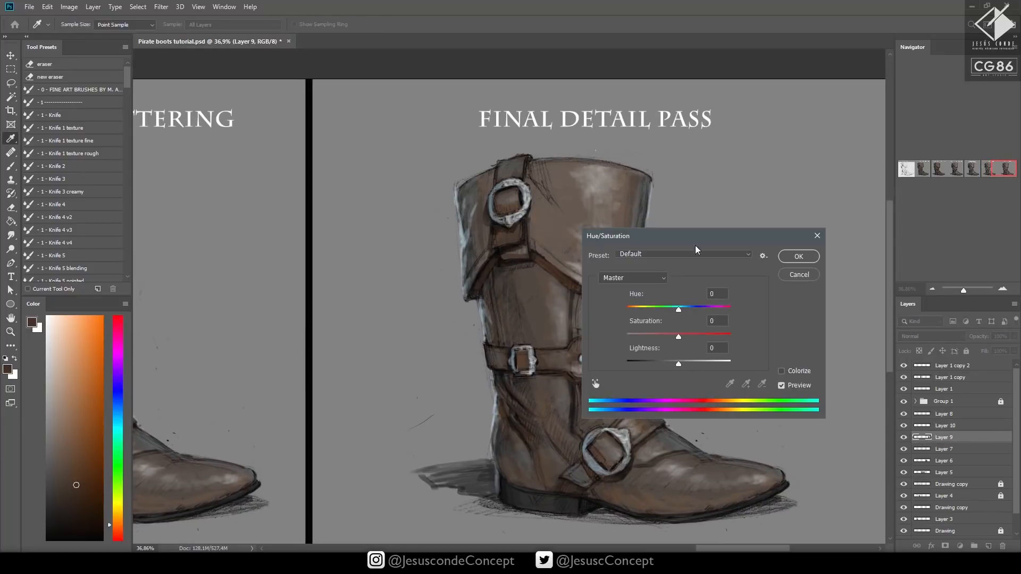
{"action": "left_click_drag", "start_coordinate": [691, 236], "coordinate": [762, 174]}
{"action": "left_click_drag", "start_coordinate": [754, 272], "coordinate": [745, 302]}
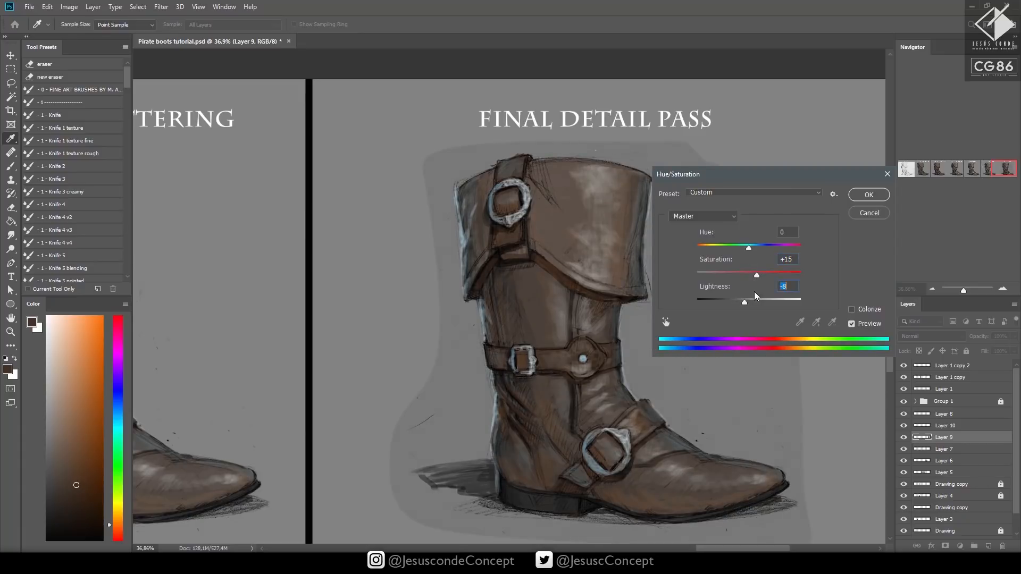
{"action": "left_click", "coordinate": [863, 193]}
Select the darker gray backdrop around the copied boot with the Magic Wand, delete it and clear the selection
{"action": "key", "text": "z"}
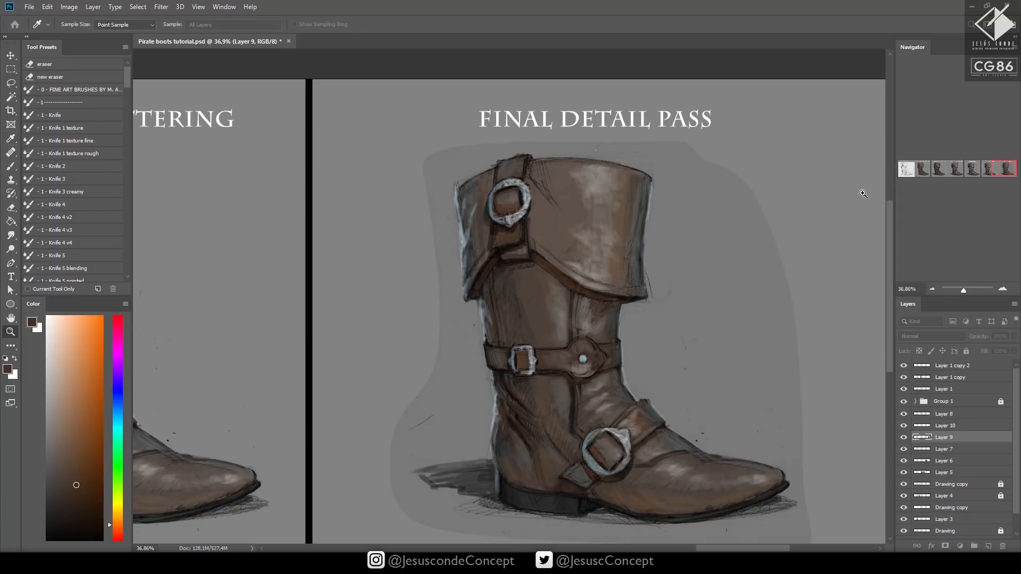
{"action": "key", "text": "w"}
{"action": "key", "text": "shift+w"}
{"action": "left_click", "coordinate": [708, 244]}
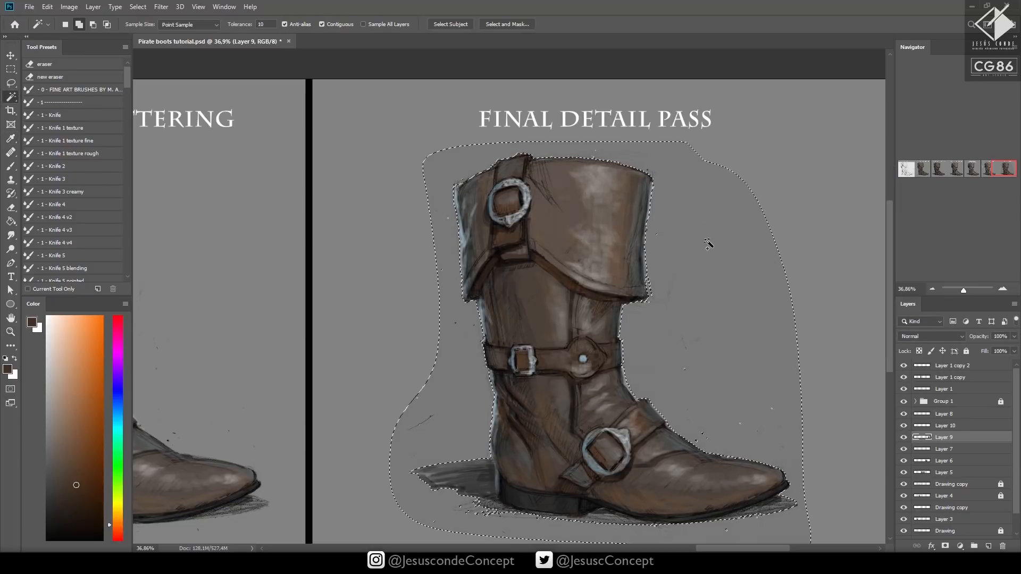
{"action": "key", "text": "Delete"}
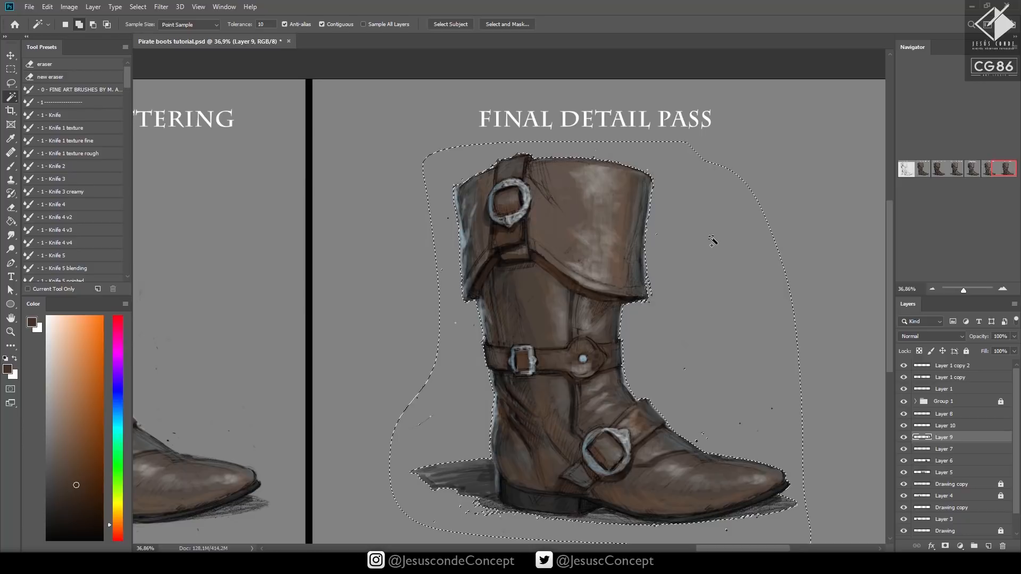
{"action": "key", "text": "ctrl+d"}
Sample near-black from the hem of the boot's cuff and add a new layer directly above Layer 9
{"action": "left_click_drag", "start_coordinate": [734, 307], "coordinate": [664, 312]}
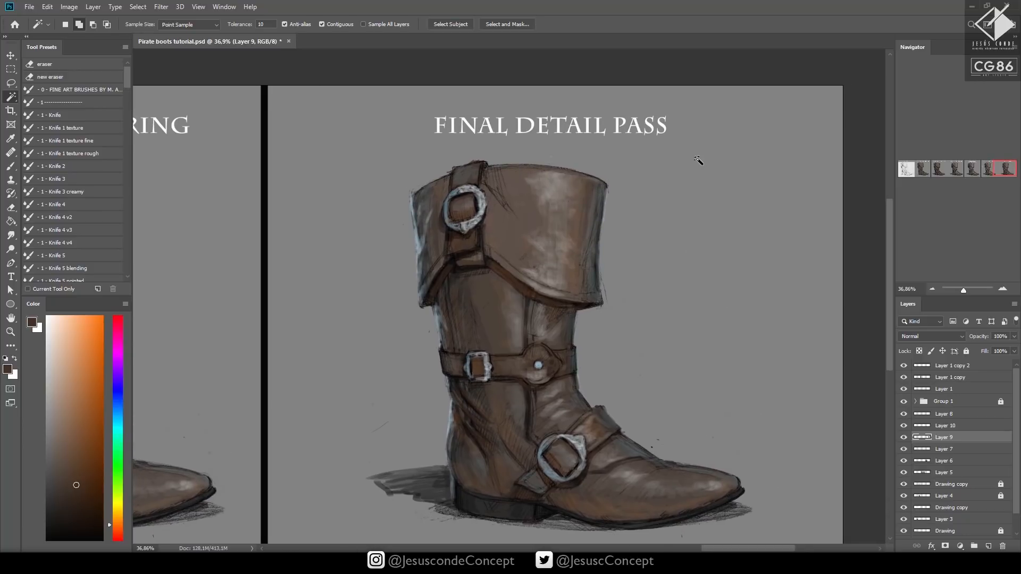
{"action": "key", "text": "z"}
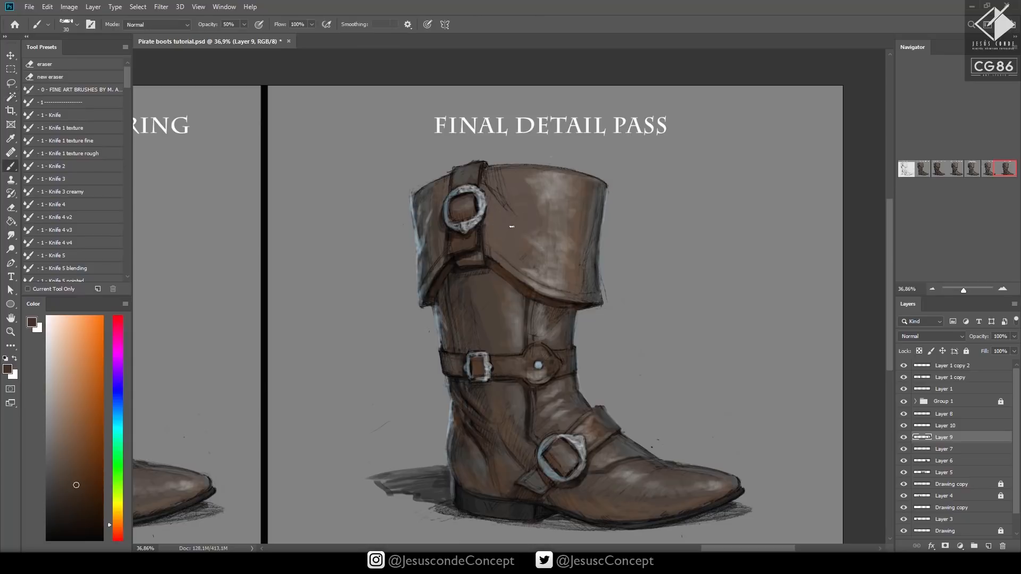
{"action": "left_click", "coordinate": [526, 240]}
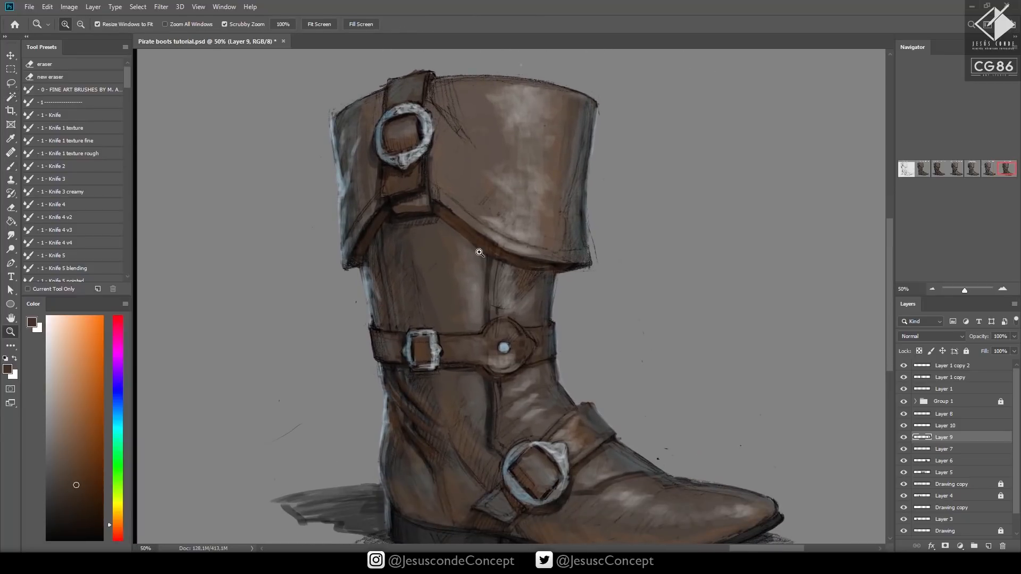
{"action": "left_click_drag", "start_coordinate": [399, 285], "coordinate": [418, 253]}
{"action": "left_click", "coordinate": [356, 229], "text": "alt"}
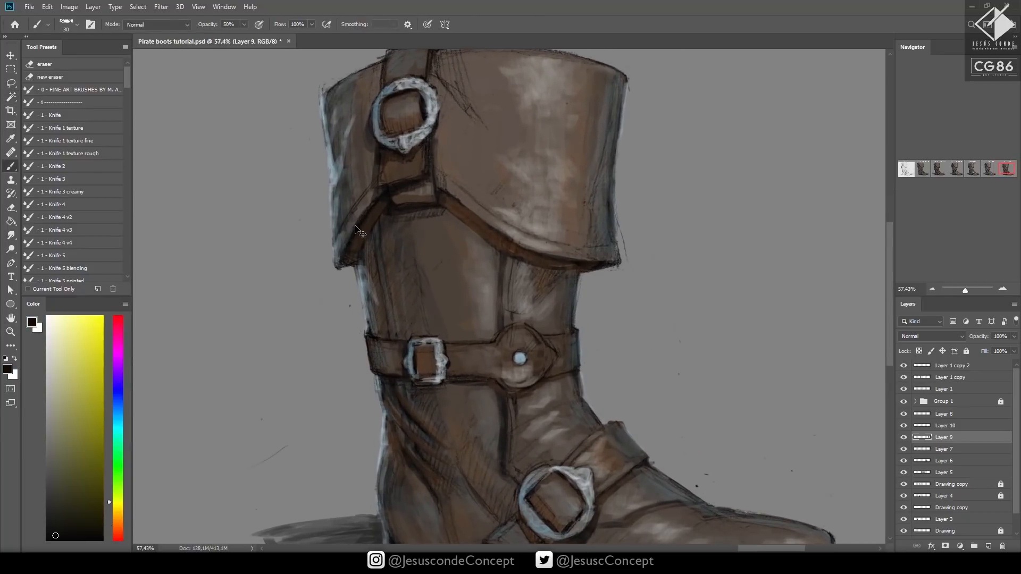
{"action": "key", "text": "ctrl+shift+n"}
{"action": "key", "text": "Return"}
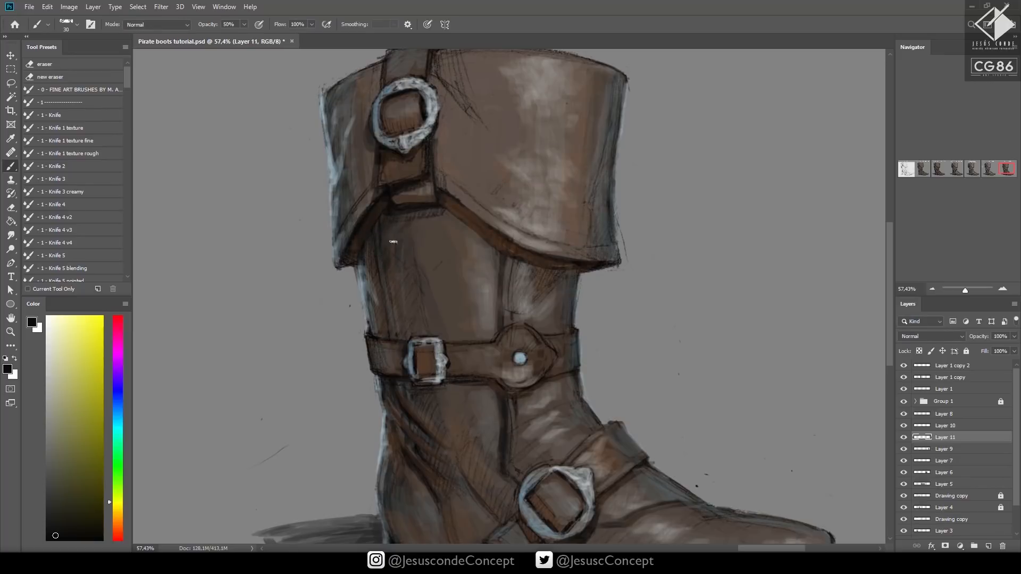
Darken the crease and shadow beside the cuff's round buckle with a size 20 brush at 50% opacity
{"action": "left_click_drag", "start_coordinate": [403, 234], "coordinate": [433, 218]}
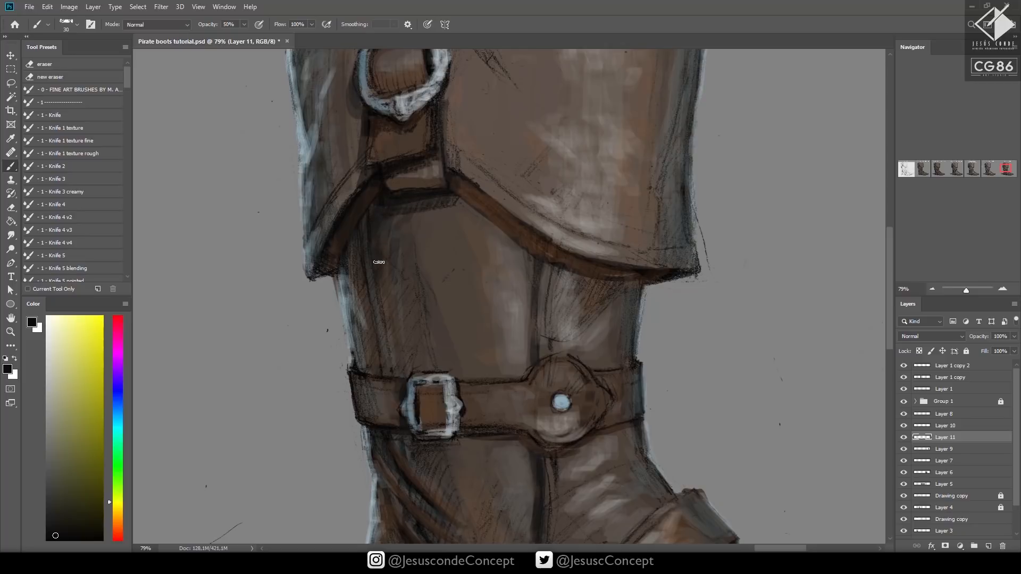
{"action": "key", "text": "bracketleft"}
{"action": "left_click_drag", "start_coordinate": [605, 157], "coordinate": [547, 288]}
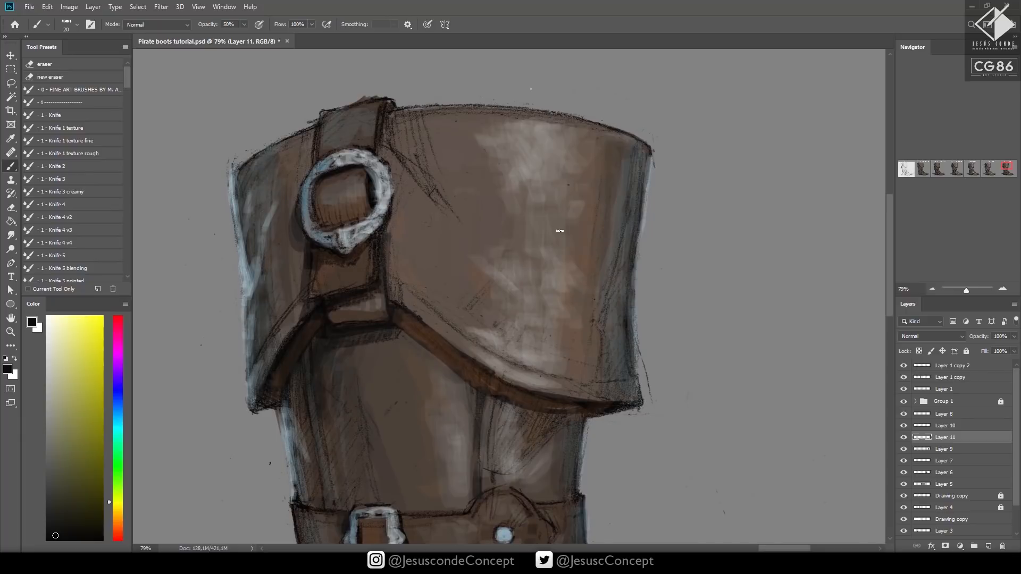
{"action": "scroll", "coordinate": [564, 231], "scroll_direction": "down", "scroll_amount": 1}
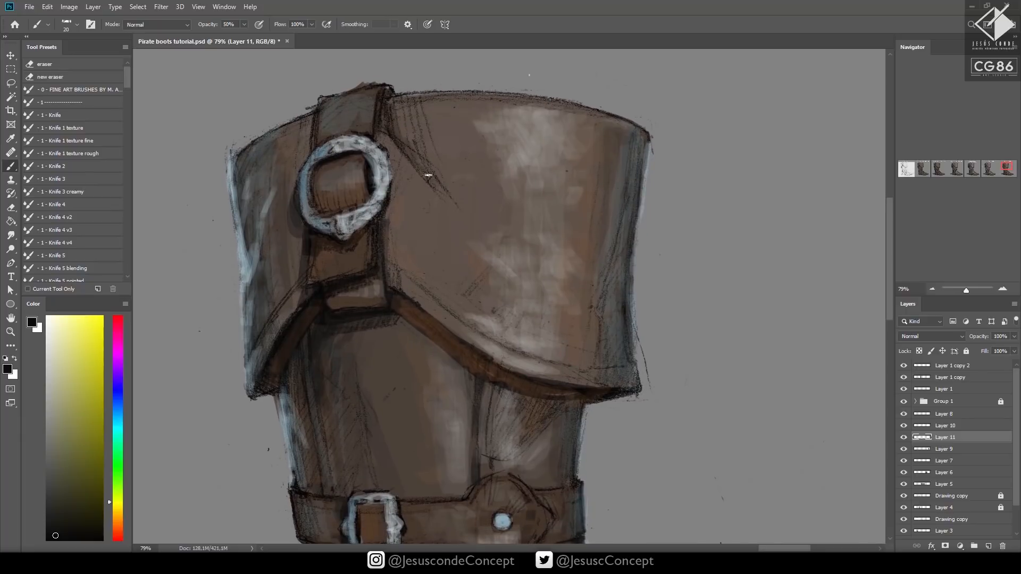
{"action": "mouse_move", "coordinate": [384, 133]}
{"action": "left_mouse_down"}
{"action": "mouse_move", "coordinate": [398, 202]}
{"action": "mouse_move", "coordinate": [391, 222]}
{"action": "left_mouse_up"}
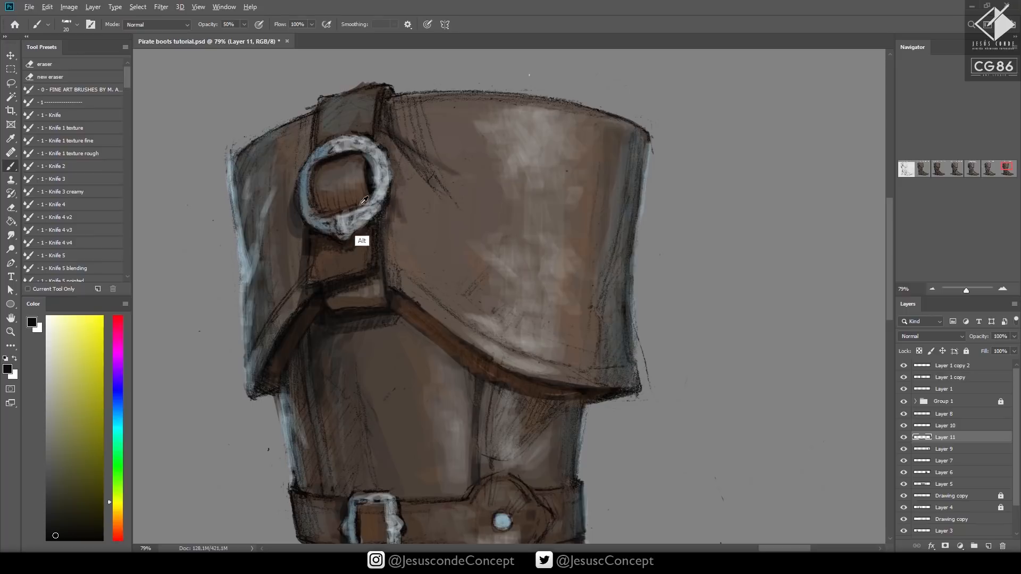
Paint sampled browns beside the buckle strap and along the cuff's lower hem with a size 25 brush
{"action": "left_click", "coordinate": [382, 183], "text": "alt"}
{"action": "key", "text": "bracketright"}
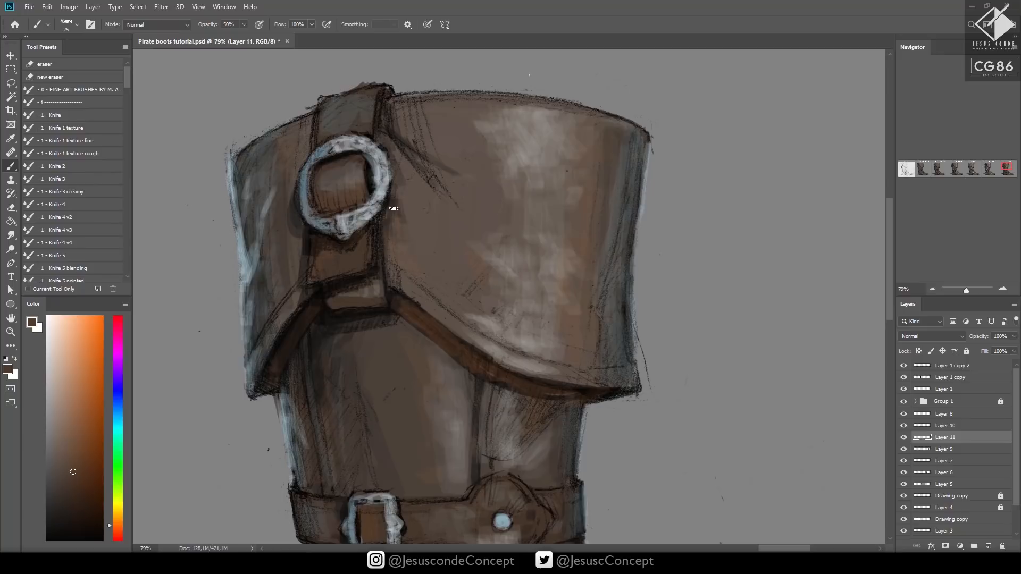
{"action": "left_click", "coordinate": [379, 234], "text": "alt"}
{"action": "left_click_drag", "start_coordinate": [394, 242], "coordinate": [432, 295]}
{"action": "mouse_move", "coordinate": [391, 266]}
{"action": "left_mouse_down"}
{"action": "mouse_move", "coordinate": [455, 322]}
{"action": "mouse_move", "coordinate": [414, 300]}
{"action": "mouse_move", "coordinate": [466, 337]}
{"action": "mouse_move", "coordinate": [507, 334]}
{"action": "mouse_move", "coordinate": [506, 345]}
{"action": "mouse_move", "coordinate": [554, 359]}
{"action": "mouse_move", "coordinate": [525, 369]}
{"action": "mouse_move", "coordinate": [487, 354]}
{"action": "mouse_move", "coordinate": [602, 392]}
{"action": "left_mouse_up"}
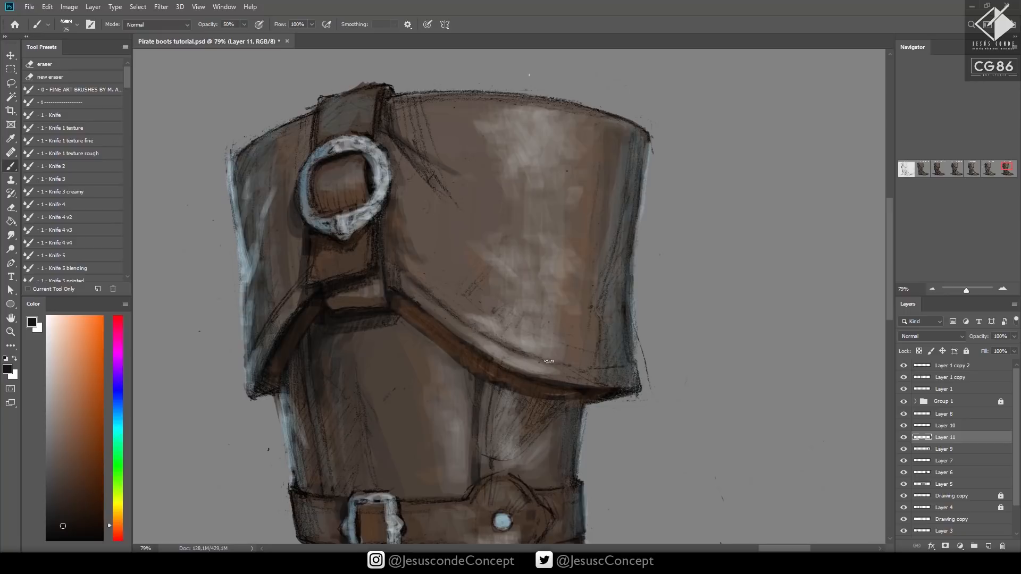
Blend the shading near the cuff's lower corner and work lighter tones sampled from the highlight into its upper area
{"action": "left_click_drag", "start_coordinate": [549, 360], "coordinate": [590, 363]}
{"action": "left_click_drag", "start_coordinate": [602, 316], "coordinate": [557, 310]}
{"action": "left_click", "coordinate": [508, 130], "text": "alt"}
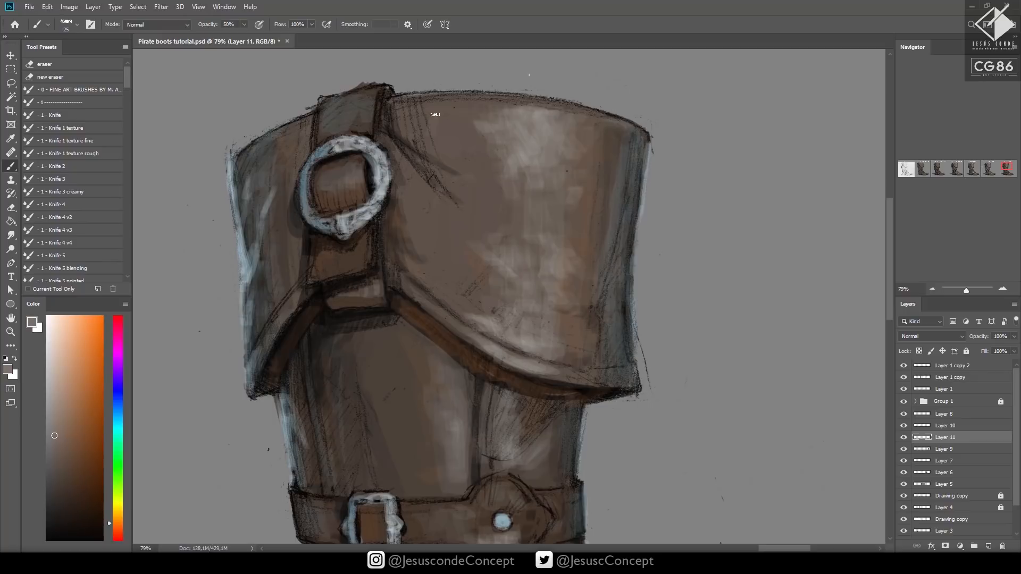
{"action": "left_click", "coordinate": [496, 121], "text": "alt"}
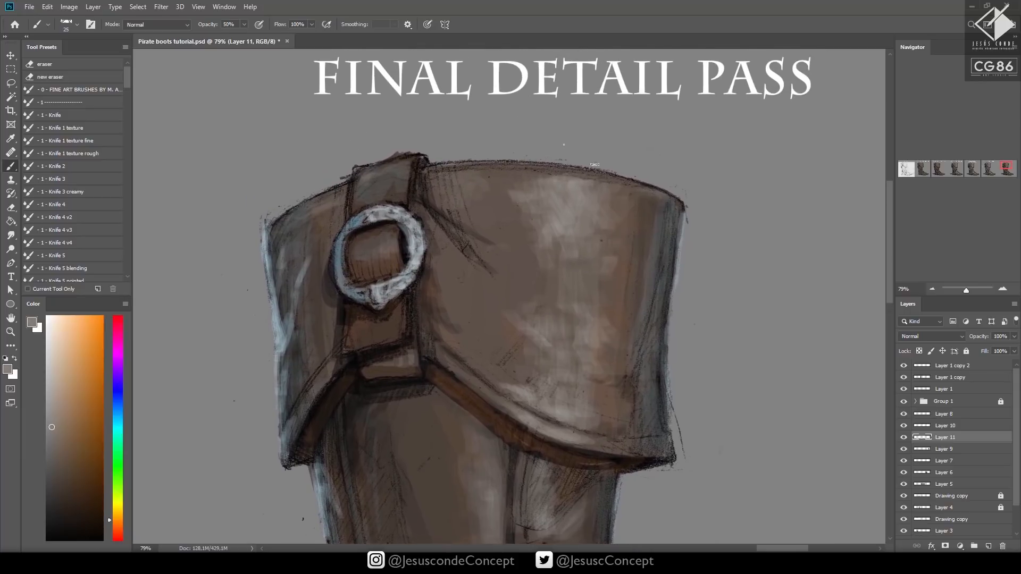
Clean up the strap's top outline at 100% brush opacity, covering stray lines in background gray and redrawing the corner in black
{"action": "key", "text": "bracketright"}
{"action": "left_click", "coordinate": [397, 150], "text": "alt"}
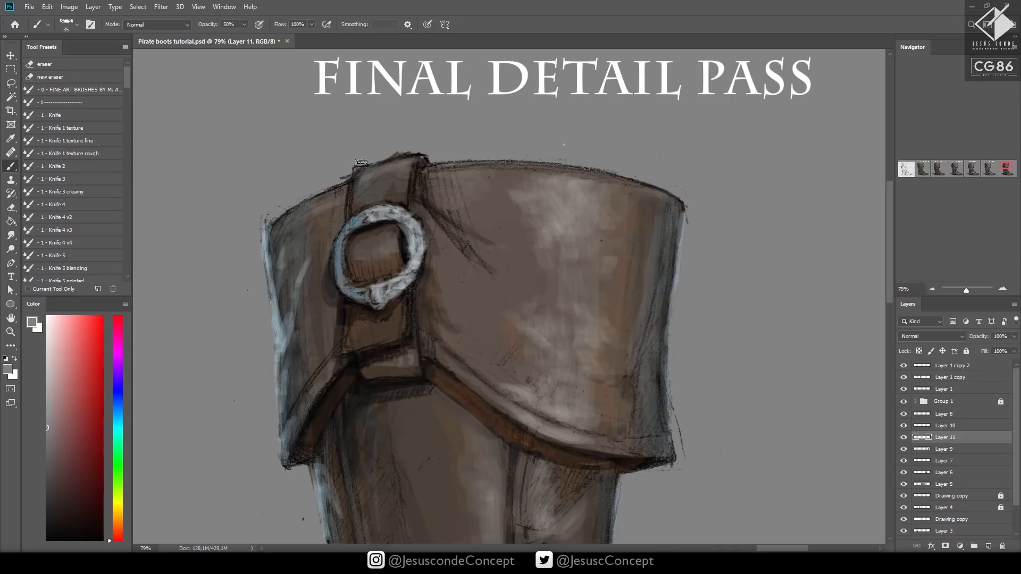
{"action": "key", "text": "0"}
{"action": "left_click_drag", "start_coordinate": [364, 164], "coordinate": [428, 155]}
{"action": "left_click", "coordinate": [402, 271], "text": "alt"}
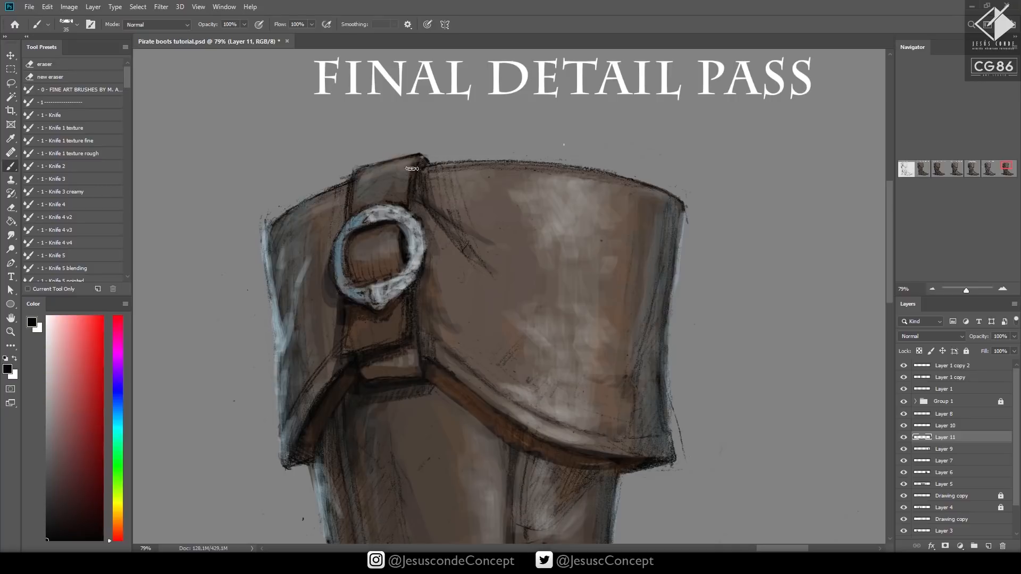
{"action": "key", "text": "bracketleft"}
{"action": "key", "text": "bracketleft"}
{"action": "left_click_drag", "start_coordinate": [423, 159], "coordinate": [420, 168]}
Add a new layer above Layer 11 and choose near-black as the painting colour
{"action": "left_click_drag", "start_coordinate": [522, 199], "coordinate": [506, 190]}
{"action": "left_click_drag", "start_coordinate": [554, 242], "coordinate": [531, 171]}
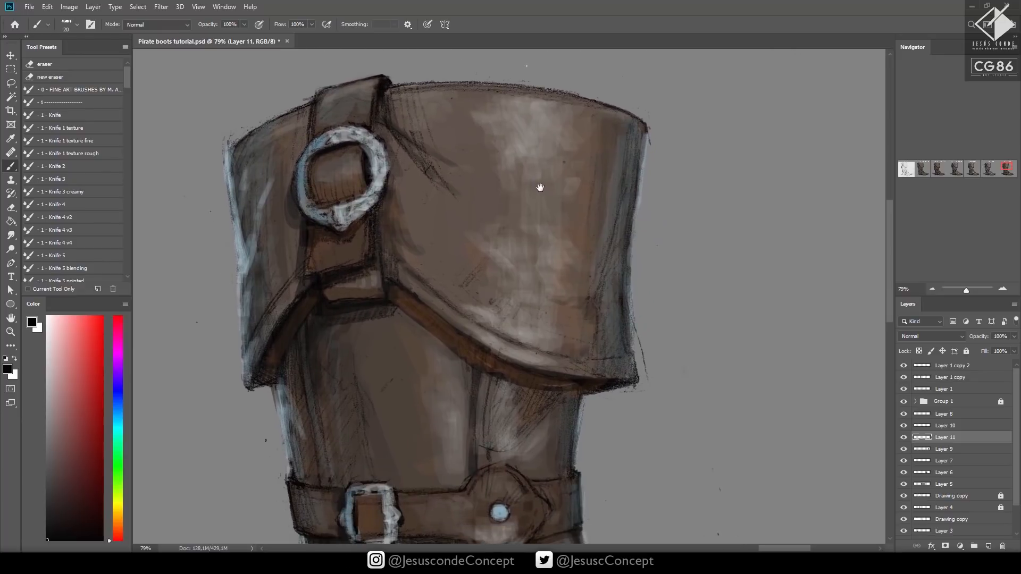
{"action": "mouse_move", "coordinate": [612, 237]}
{"action": "left_mouse_down"}
{"action": "mouse_move", "coordinate": [580, 166]}
{"action": "mouse_move", "coordinate": [562, 208]}
{"action": "mouse_move", "coordinate": [580, 210]}
{"action": "left_mouse_up"}
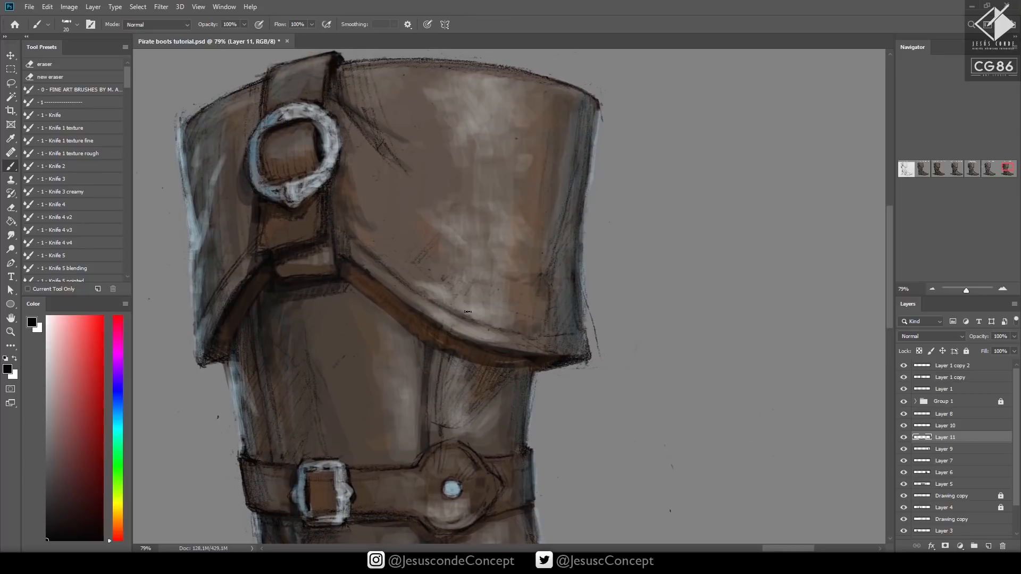
{"action": "left_click", "coordinate": [563, 293], "text": "alt"}
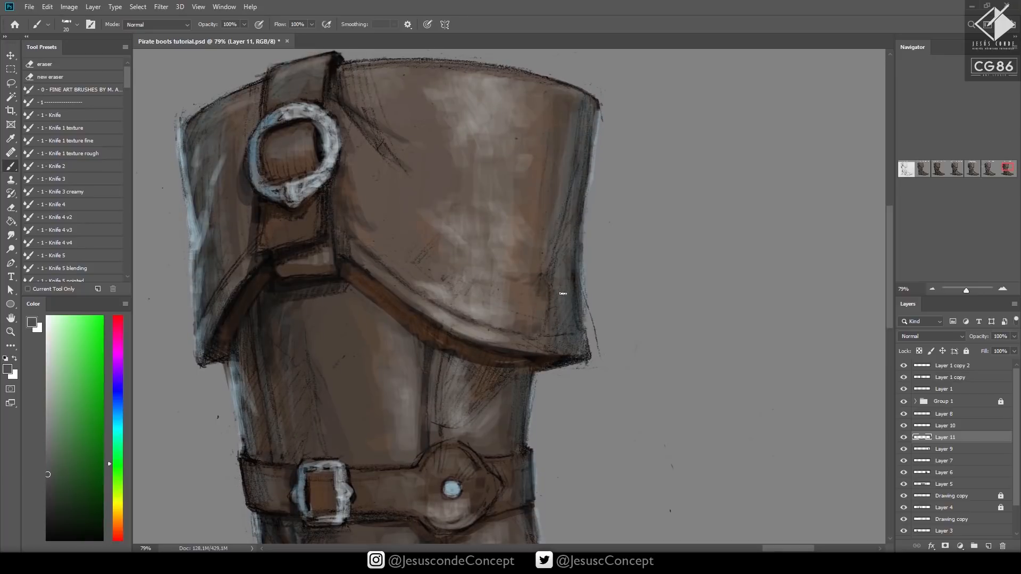
{"action": "key", "text": "ctrl+shift+alt+n"}
{"action": "key", "text": "d"}
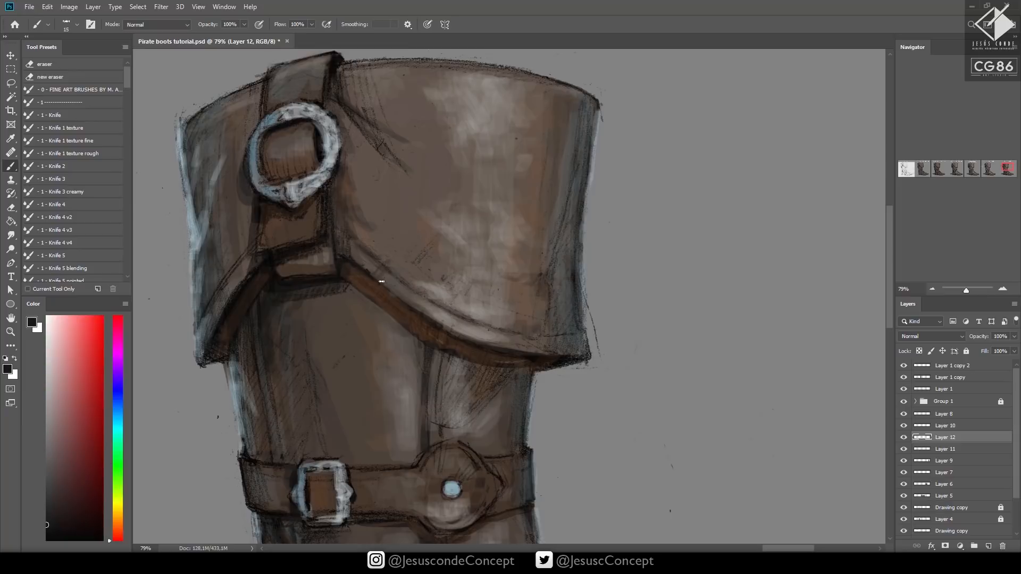
Paint dark worn texture above the cuff's lower hem with a size 25 brush at 40% opacity
{"action": "key", "text": "bracketright"}
{"action": "key", "text": "3"}
{"action": "key", "text": "5"}
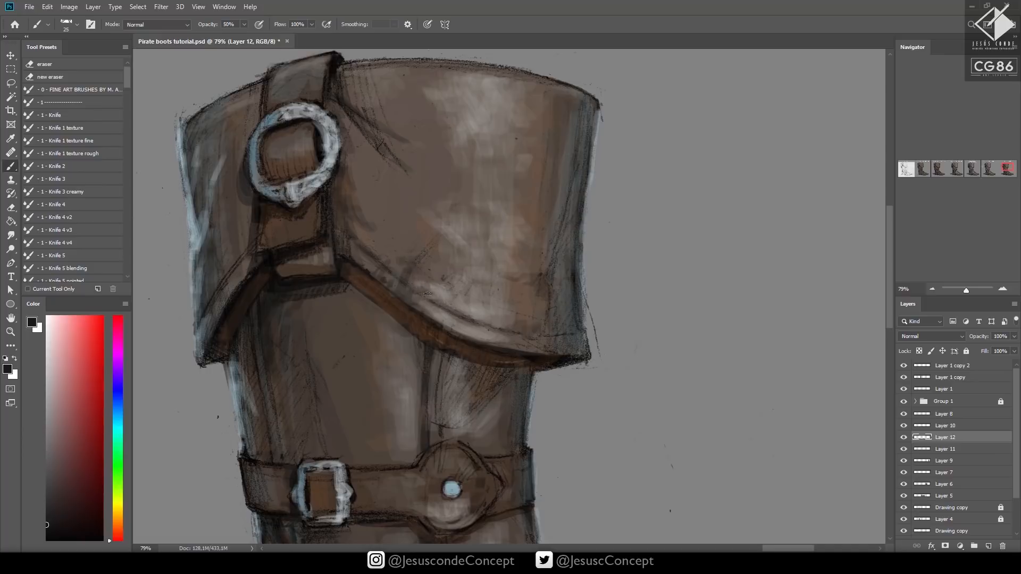
{"action": "key", "text": "4"}
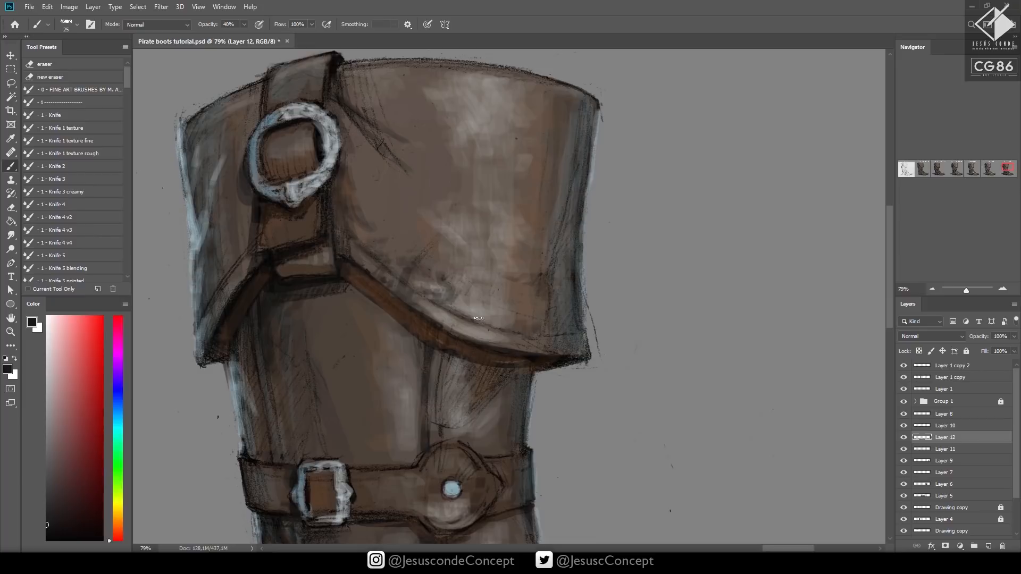
{"action": "left_click_drag", "start_coordinate": [493, 329], "coordinate": [509, 347]}
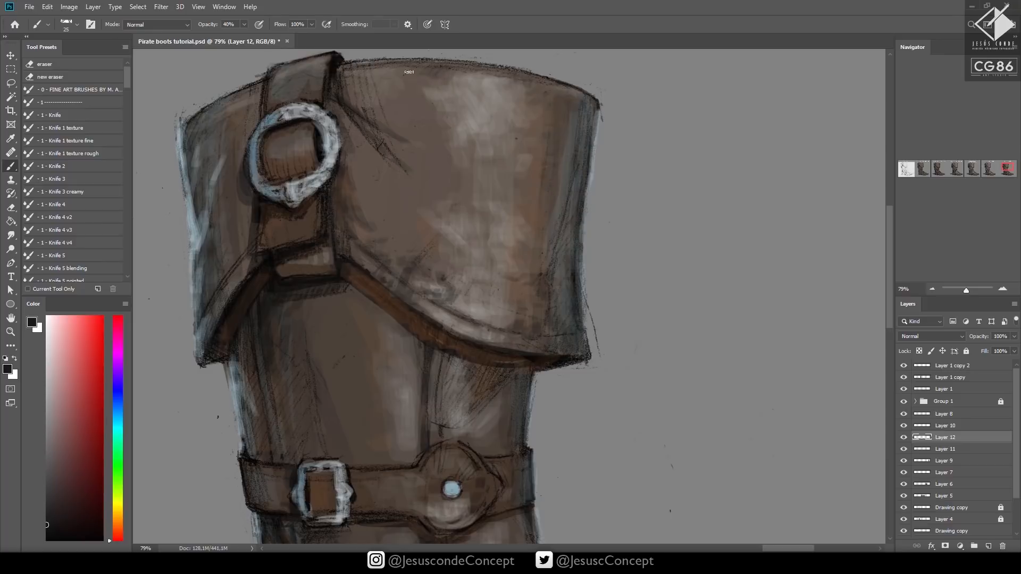
Shade along the cuff's upper rim with near-black strokes and pick a very dark red as the painting colour
{"action": "mouse_move", "coordinate": [409, 72]}
{"action": "left_mouse_down"}
{"action": "mouse_move", "coordinate": [349, 63]}
{"action": "mouse_move", "coordinate": [386, 66]}
{"action": "left_mouse_up"}
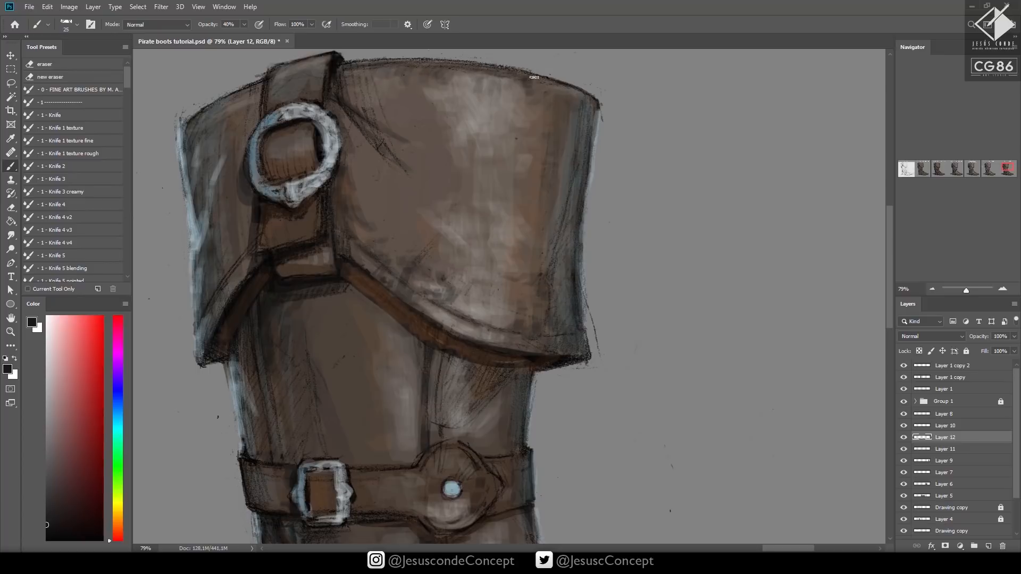
{"action": "left_click_drag", "start_coordinate": [542, 88], "coordinate": [542, 98]}
{"action": "mouse_move", "coordinate": [77, 485]}
{"action": "left_mouse_down"}
{"action": "mouse_move", "coordinate": [84, 477]}
{"action": "mouse_move", "coordinate": [87, 486]}
{"action": "left_mouse_up"}
{"action": "left_click", "coordinate": [90, 506]}
{"action": "left_click_drag", "start_coordinate": [89, 507], "coordinate": [88, 507]}
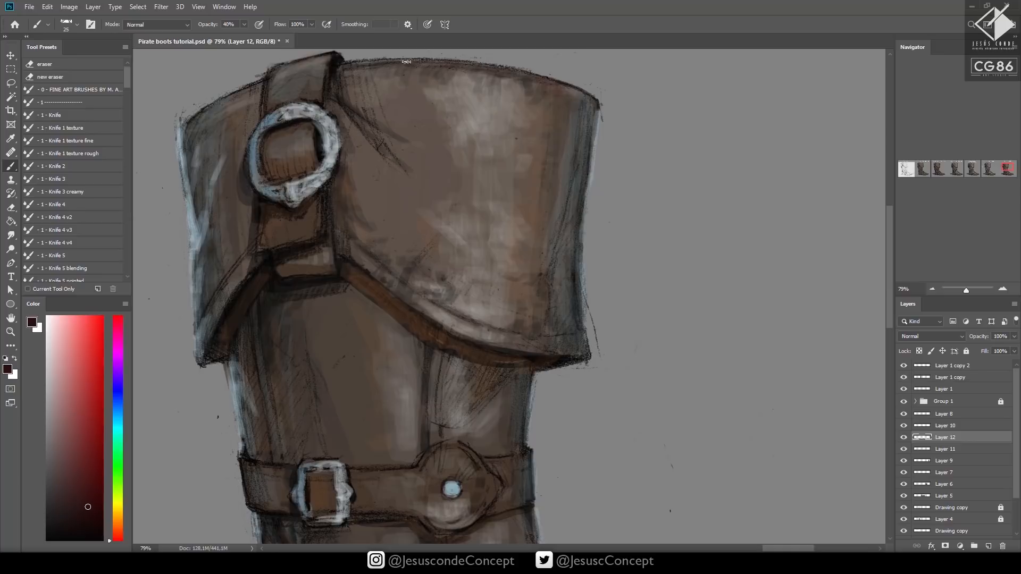
Shade the cuff's upper rim and the area beneath the strap and hem with very dark red strokes
{"action": "mouse_move", "coordinate": [307, 93]}
{"action": "left_mouse_down"}
{"action": "mouse_move", "coordinate": [318, 62]}
{"action": "mouse_move", "coordinate": [294, 91]}
{"action": "mouse_move", "coordinate": [270, 75]}
{"action": "mouse_move", "coordinate": [193, 132]}
{"action": "left_mouse_up"}
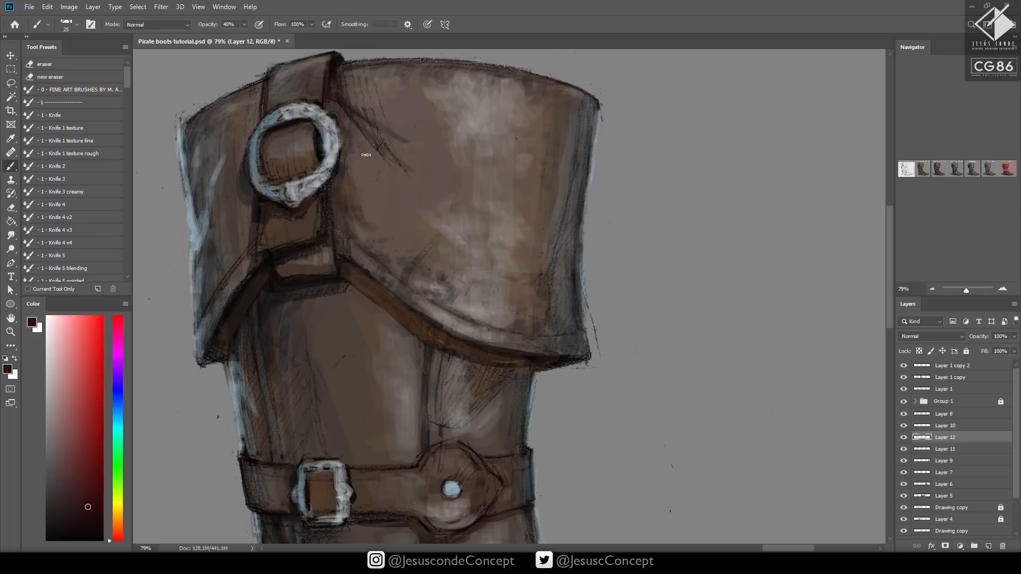
{"action": "scroll", "coordinate": [425, 250], "scroll_direction": "down", "scroll_amount": 2}
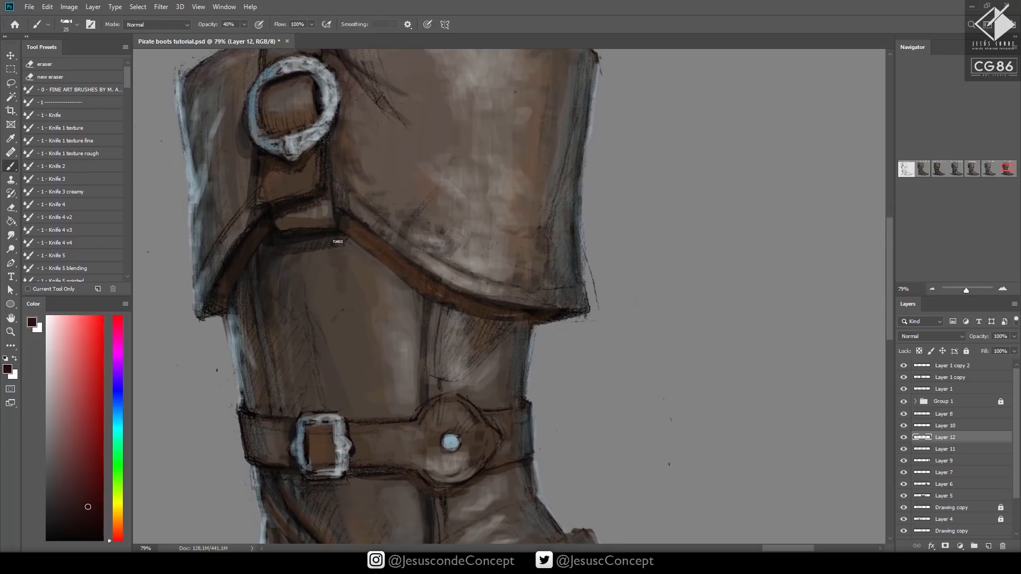
{"action": "left_click_drag", "start_coordinate": [338, 241], "coordinate": [345, 252]}
{"action": "left_click", "coordinate": [312, 239], "text": "alt"}
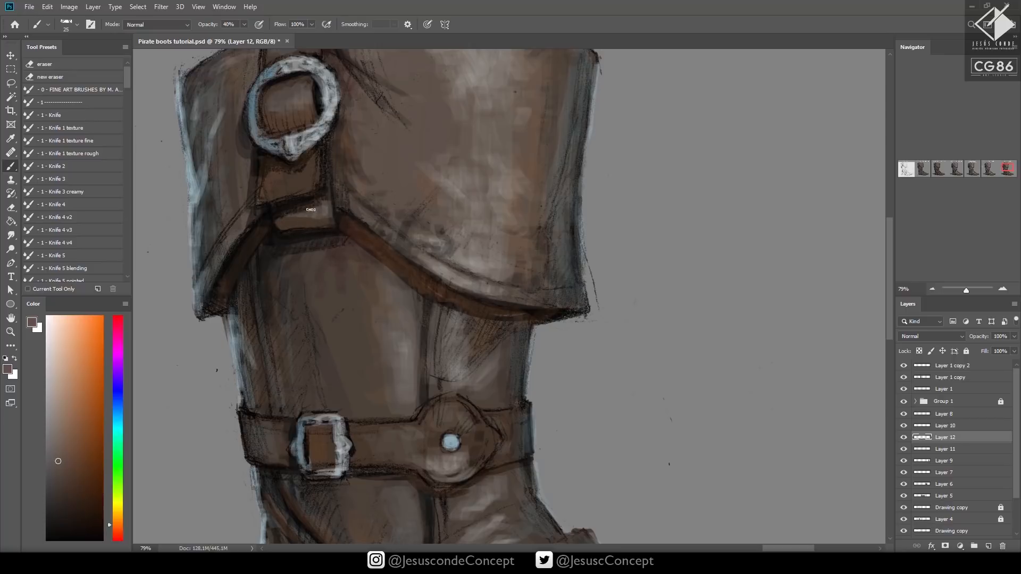
Set the brush opacity to 46%, choose light peach as the painting colour and add a new layer above Layer 12
{"action": "key", "text": "4"}
{"action": "key", "text": "6"}
{"action": "left_click", "coordinate": [69, 336]}
{"action": "key", "text": "ctrl+shift+n"}
{"action": "key", "text": "Return"}
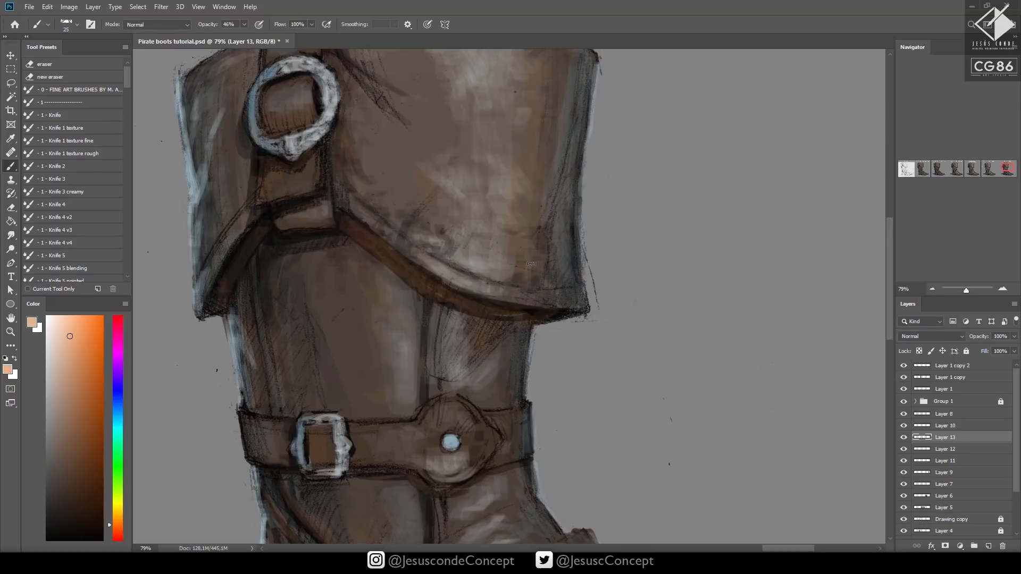
Paint peach scuff highlights along the cuff's lower hem with a size 10 brush
{"action": "key", "text": "bracketleft"}
{"action": "left_click_drag", "start_coordinate": [540, 307], "coordinate": [565, 305]}
{"action": "key", "text": "bracketleft"}
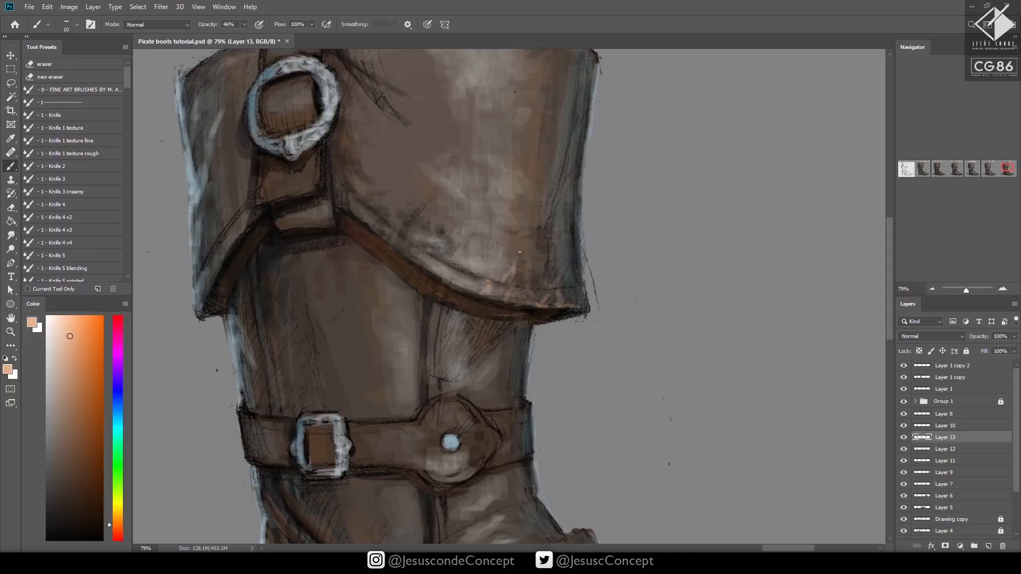
{"action": "key", "text": "z"}
{"action": "left_click_drag", "start_coordinate": [530, 312], "coordinate": [452, 420]}
{"action": "left_click_drag", "start_coordinate": [553, 276], "coordinate": [598, 277]}
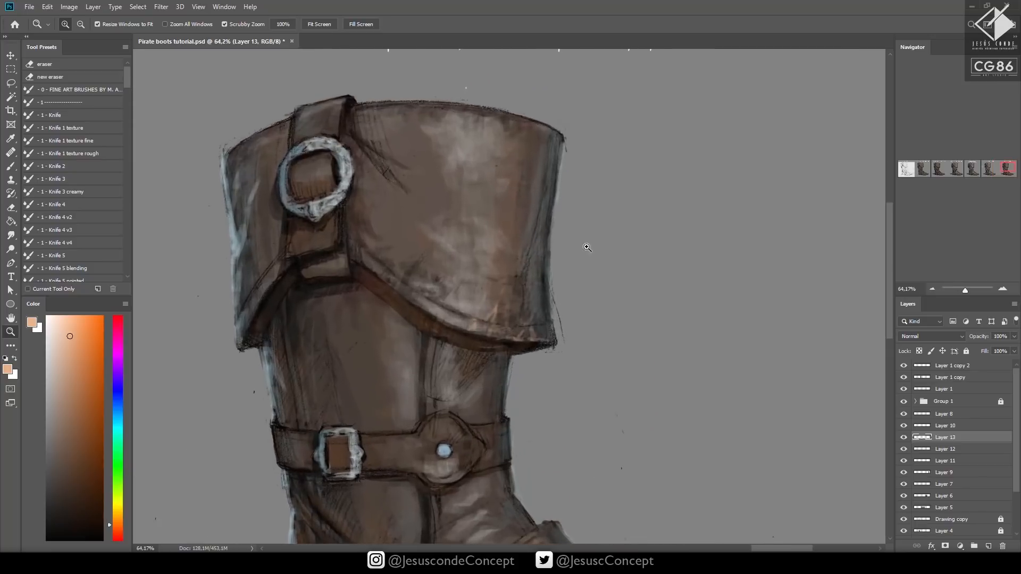
{"action": "key", "text": "b"}
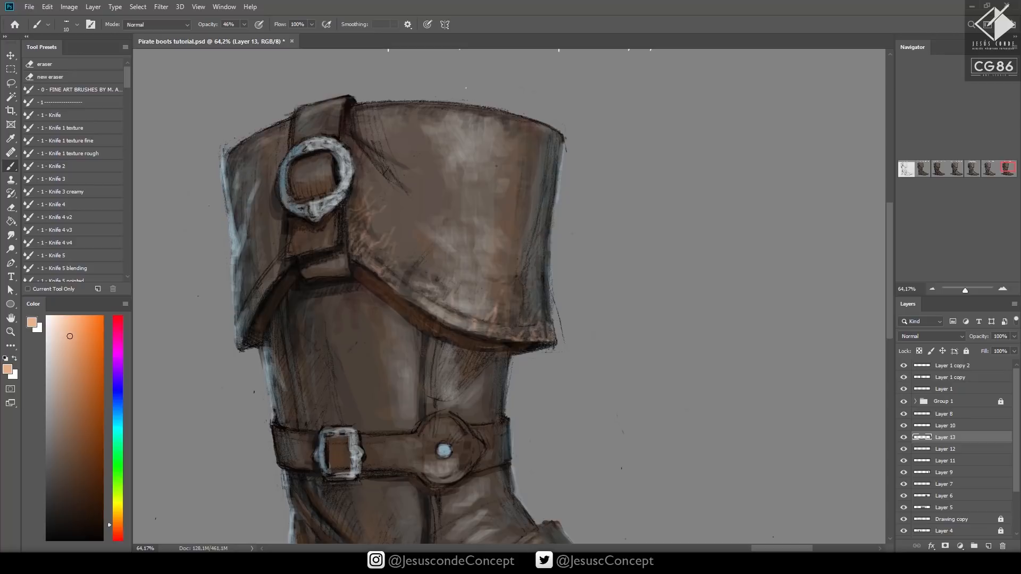
Add peach wear marks to the lower end of the cuff strap and the cuff's rear hem corner
{"action": "left_click_drag", "start_coordinate": [308, 238], "coordinate": [306, 251]}
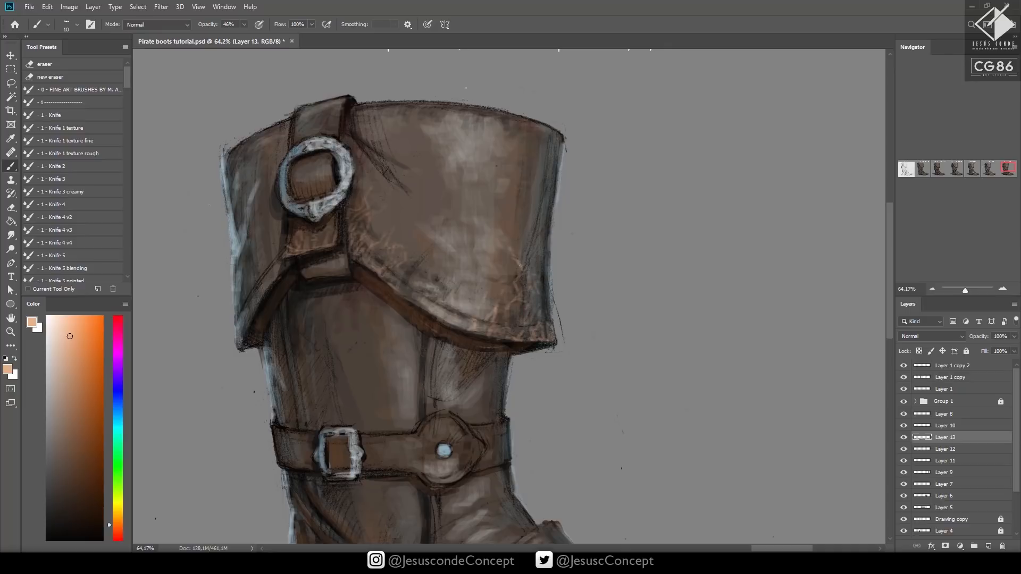
{"action": "left_click_drag", "start_coordinate": [488, 233], "coordinate": [589, 228]}
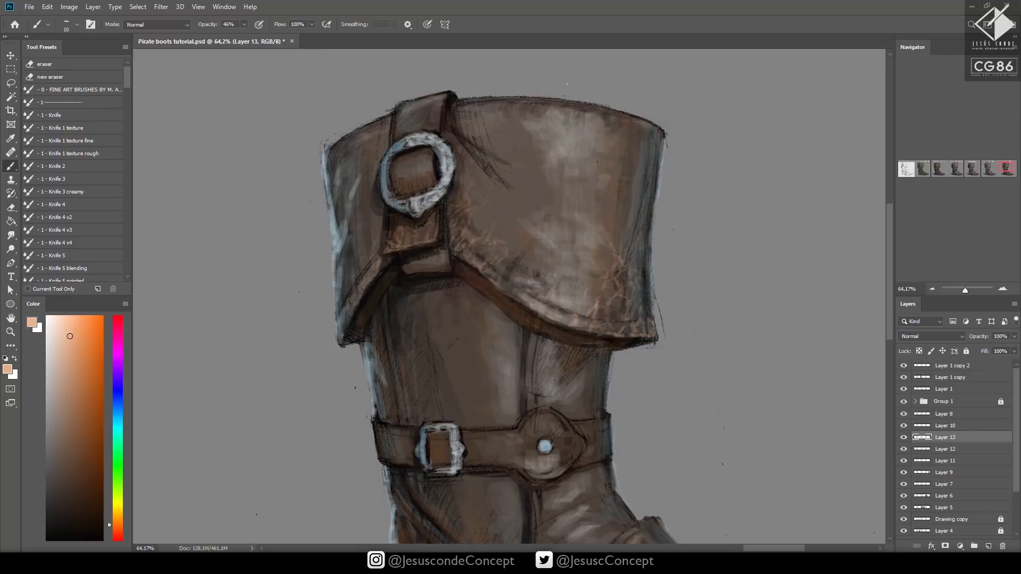
{"action": "left_click_drag", "start_coordinate": [349, 312], "coordinate": [345, 331]}
Soften the peach wear marks on the cuff with a size 70 eraser at 50% opacity
{"action": "key", "text": "e"}
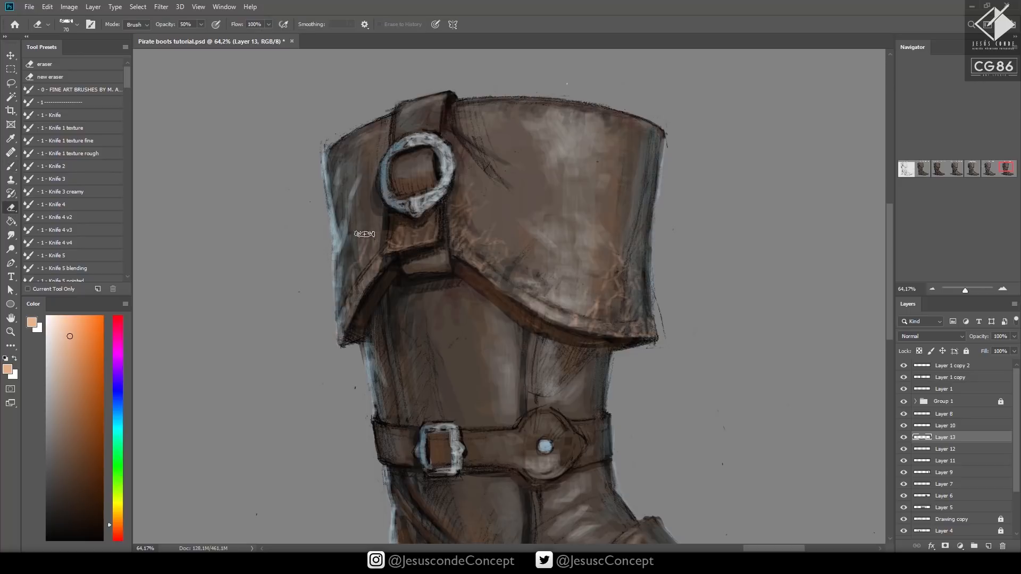
{"action": "mouse_move", "coordinate": [597, 291]}
{"action": "left_mouse_down"}
{"action": "mouse_move", "coordinate": [546, 220]}
{"action": "mouse_move", "coordinate": [581, 238]}
{"action": "mouse_move", "coordinate": [558, 251]}
{"action": "left_mouse_up"}
{"action": "mouse_move", "coordinate": [621, 329]}
{"action": "left_mouse_down"}
{"action": "mouse_move", "coordinate": [547, 187]}
{"action": "mouse_move", "coordinate": [553, 175]}
{"action": "left_mouse_up"}
Paint peach highlights on the toe's creases and along the edges of the instep strap
{"action": "key", "text": "b"}
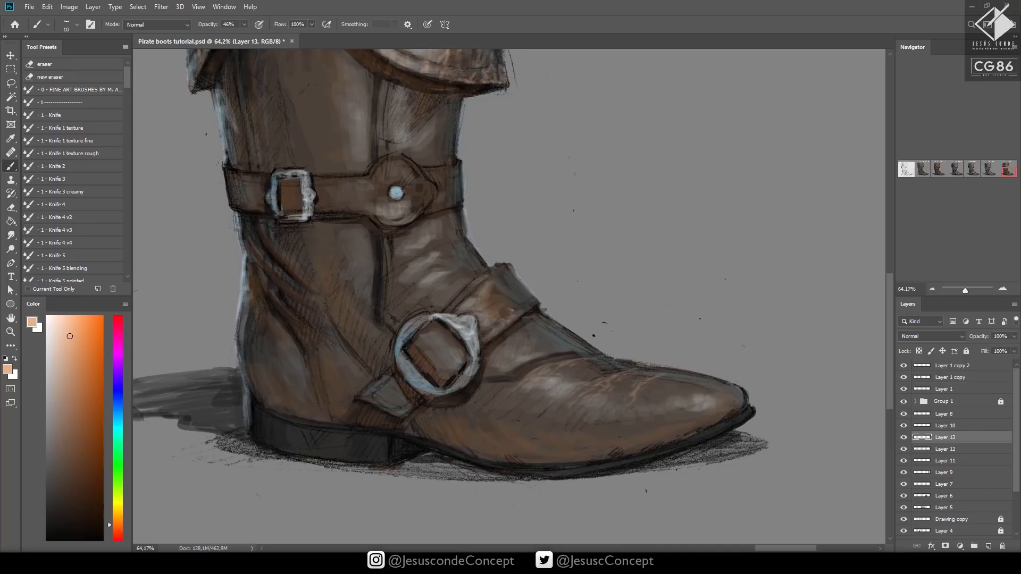
{"action": "key", "text": "ctrl+z"}
{"action": "mouse_move", "coordinate": [497, 279]}
{"action": "left_mouse_down"}
{"action": "mouse_move", "coordinate": [466, 288]}
{"action": "mouse_move", "coordinate": [506, 266]}
{"action": "left_mouse_up"}
{"action": "left_click_drag", "start_coordinate": [460, 294], "coordinate": [450, 305]}
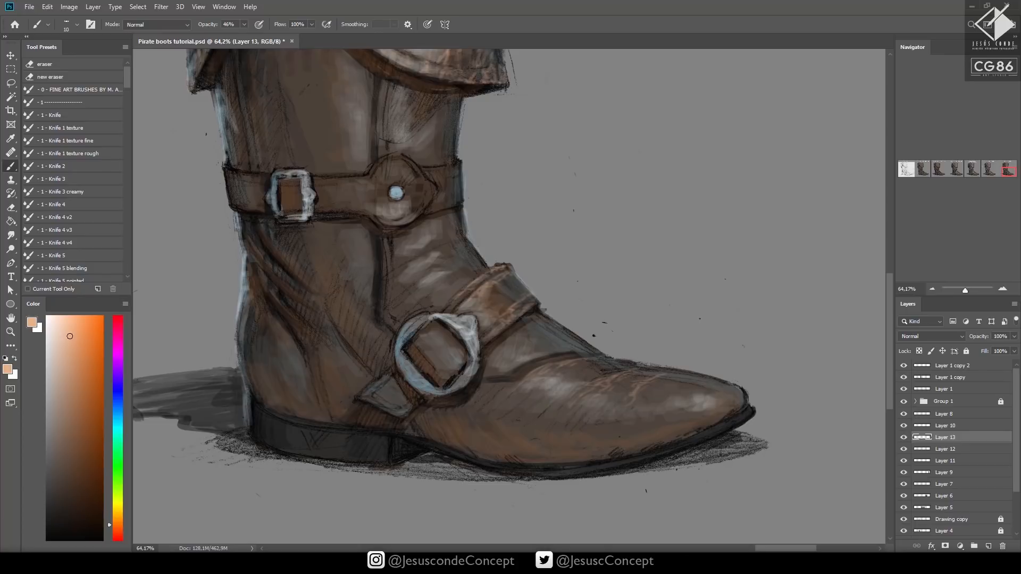
Highlight the edges of the instep strap's lower tip and the leather inside the round buckle in peach
{"action": "mouse_move", "coordinate": [383, 378]}
{"action": "left_mouse_down"}
{"action": "mouse_move", "coordinate": [356, 399]}
{"action": "mouse_move", "coordinate": [402, 417]}
{"action": "left_mouse_up"}
{"action": "mouse_move", "coordinate": [403, 414]}
{"action": "left_mouse_down"}
{"action": "mouse_move", "coordinate": [462, 364]}
{"action": "mouse_move", "coordinate": [434, 377]}
{"action": "left_mouse_up"}
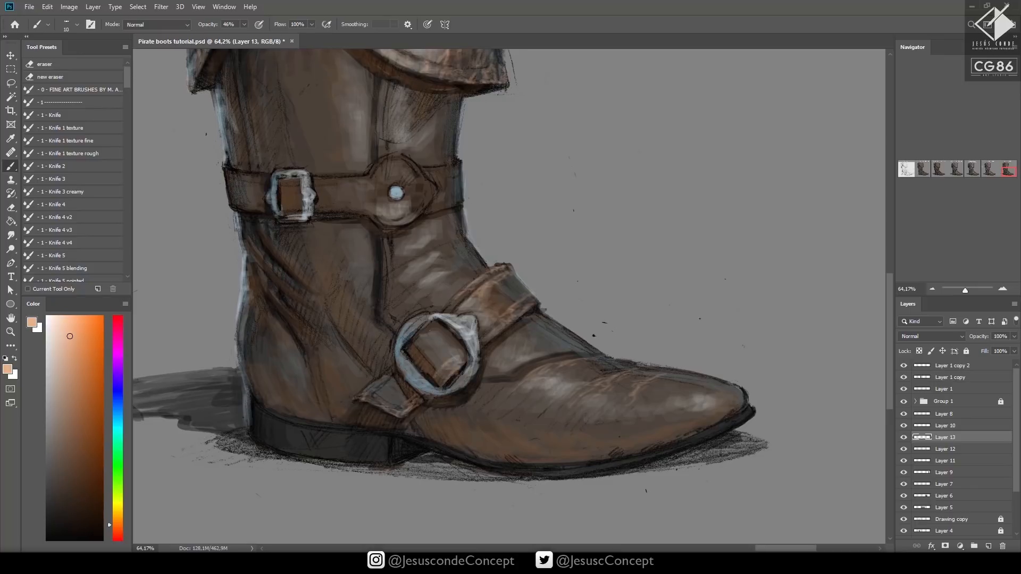
{"action": "mouse_move", "coordinate": [429, 326]}
{"action": "left_mouse_down"}
{"action": "mouse_move", "coordinate": [356, 398]}
{"action": "mouse_move", "coordinate": [391, 371]}
{"action": "mouse_move", "coordinate": [370, 388]}
{"action": "left_mouse_up"}
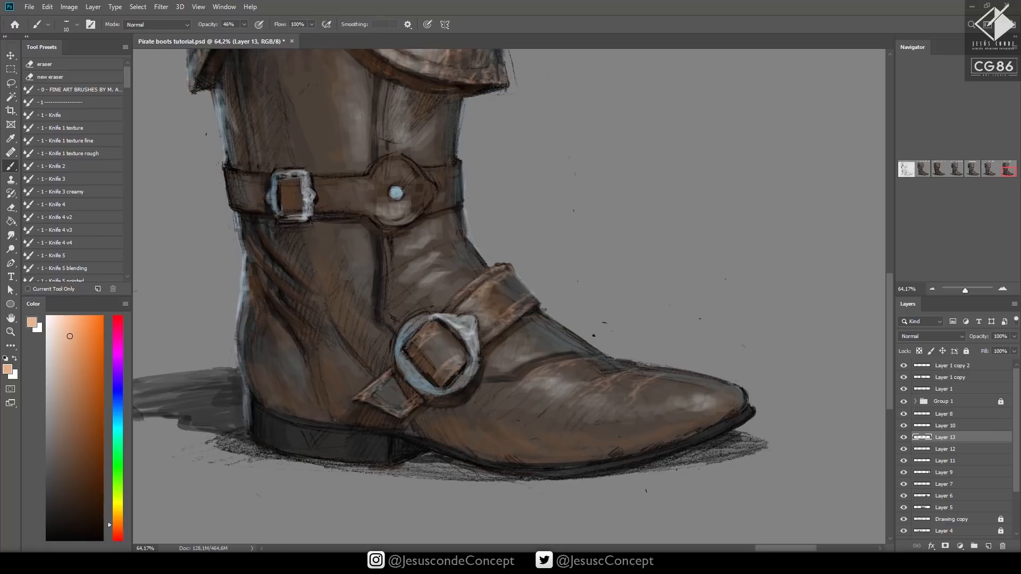
Check the whole Final Detail Pass panel and save the document
{"action": "key", "text": "z"}
{"action": "left_click_drag", "start_coordinate": [561, 316], "coordinate": [502, 361]}
{"action": "key", "text": "ctrl+s"}
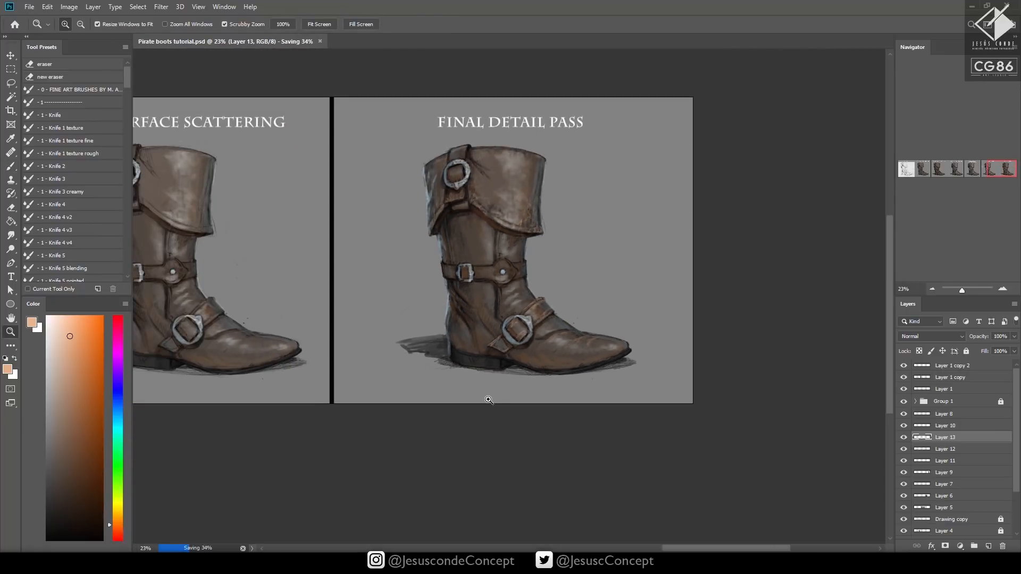
Paint peach cracks on the cuff and worn highlights along the ankle belt with a size 15 brush
{"action": "left_click_drag", "start_coordinate": [585, 242], "coordinate": [604, 201]}
{"action": "key", "text": "b"}
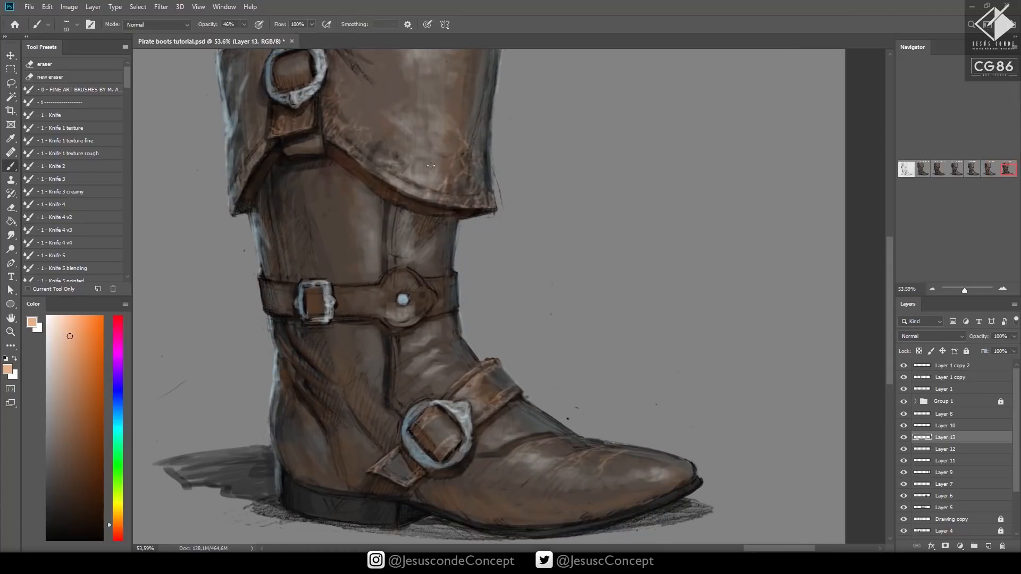
{"action": "mouse_move", "coordinate": [447, 152]}
{"action": "left_mouse_down"}
{"action": "mouse_move", "coordinate": [458, 128]}
{"action": "mouse_move", "coordinate": [462, 139]}
{"action": "mouse_move", "coordinate": [468, 95]}
{"action": "mouse_move", "coordinate": [470, 142]}
{"action": "mouse_move", "coordinate": [458, 127]}
{"action": "mouse_move", "coordinate": [464, 109]}
{"action": "mouse_move", "coordinate": [469, 138]}
{"action": "left_mouse_up"}
{"action": "key", "text": "ctrl+z"}
{"action": "key", "text": "bracketleft"}
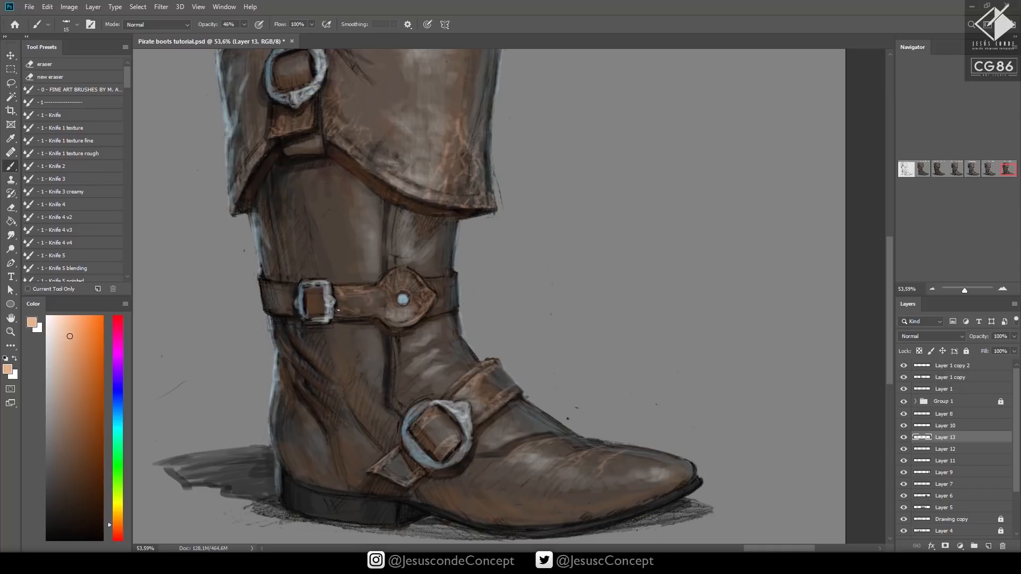
{"action": "mouse_move", "coordinate": [338, 309]}
{"action": "left_mouse_down"}
{"action": "mouse_move", "coordinate": [343, 299]}
{"action": "mouse_move", "coordinate": [363, 315]}
{"action": "mouse_move", "coordinate": [315, 291]}
{"action": "mouse_move", "coordinate": [314, 307]}
{"action": "mouse_move", "coordinate": [295, 287]}
{"action": "mouse_move", "coordinate": [279, 299]}
{"action": "mouse_move", "coordinate": [287, 313]}
{"action": "left_mouse_up"}
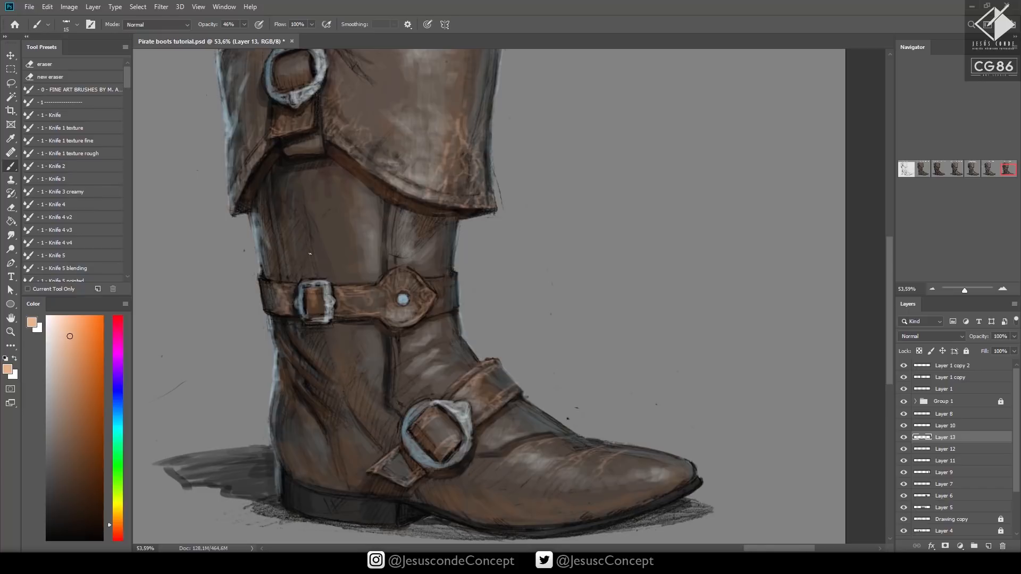
Highlight the shaft's vertical seam above and below the ankle belt in peach and save the document
{"action": "left_click_drag", "start_coordinate": [393, 405], "coordinate": [394, 353]}
{"action": "mouse_move", "coordinate": [394, 363]}
{"action": "left_mouse_down"}
{"action": "mouse_move", "coordinate": [400, 411]}
{"action": "mouse_move", "coordinate": [419, 389]}
{"action": "mouse_move", "coordinate": [404, 405]}
{"action": "mouse_move", "coordinate": [414, 393]}
{"action": "mouse_move", "coordinate": [390, 335]}
{"action": "left_mouse_up"}
{"action": "left_click_drag", "start_coordinate": [390, 254], "coordinate": [391, 210]}
{"action": "mouse_move", "coordinate": [388, 220]}
{"action": "left_mouse_down"}
{"action": "mouse_move", "coordinate": [389, 259]}
{"action": "mouse_move", "coordinate": [395, 210]}
{"action": "left_mouse_up"}
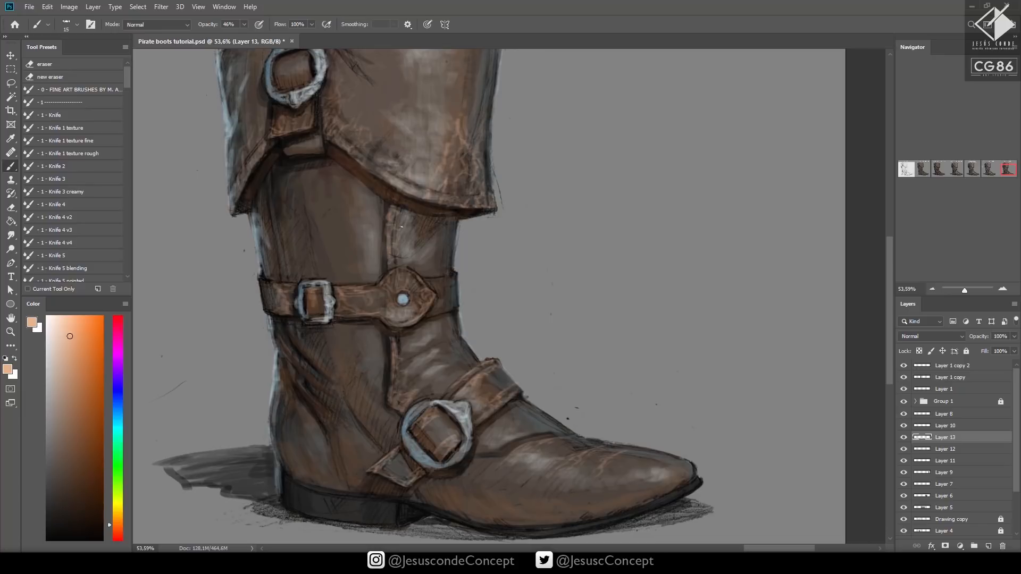
{"action": "key", "text": "z"}
{"action": "left_click_drag", "start_coordinate": [569, 380], "coordinate": [544, 389]}
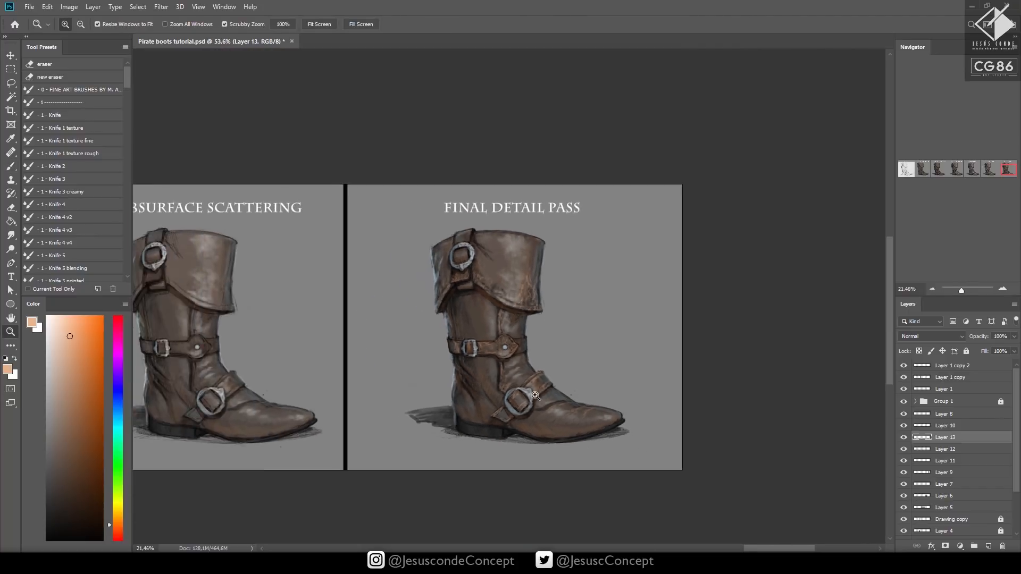
{"action": "key", "text": "ctrl+s"}
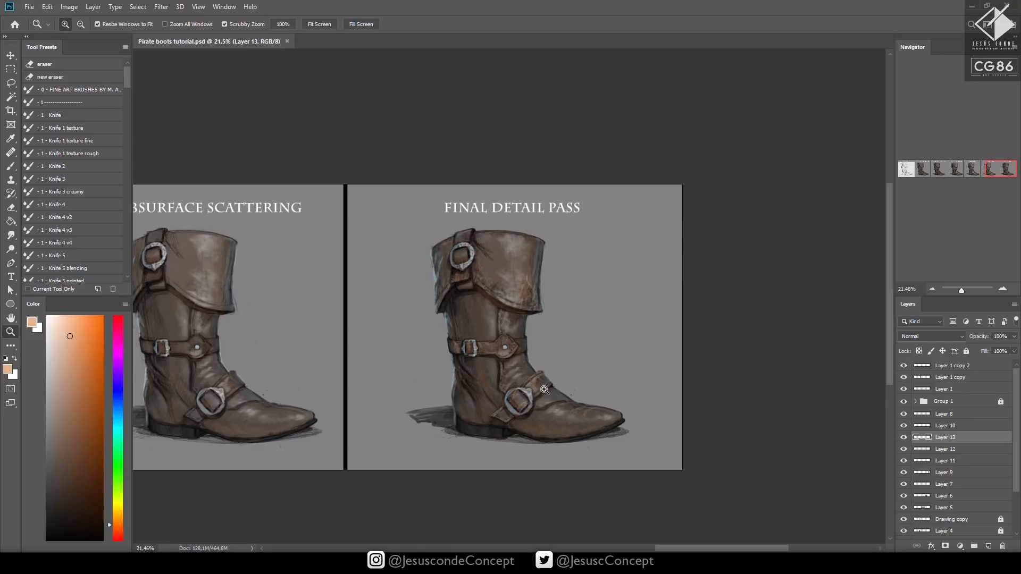
{"action": "left_click_drag", "start_coordinate": [547, 330], "coordinate": [575, 306]}
{"action": "key", "text": "g"}
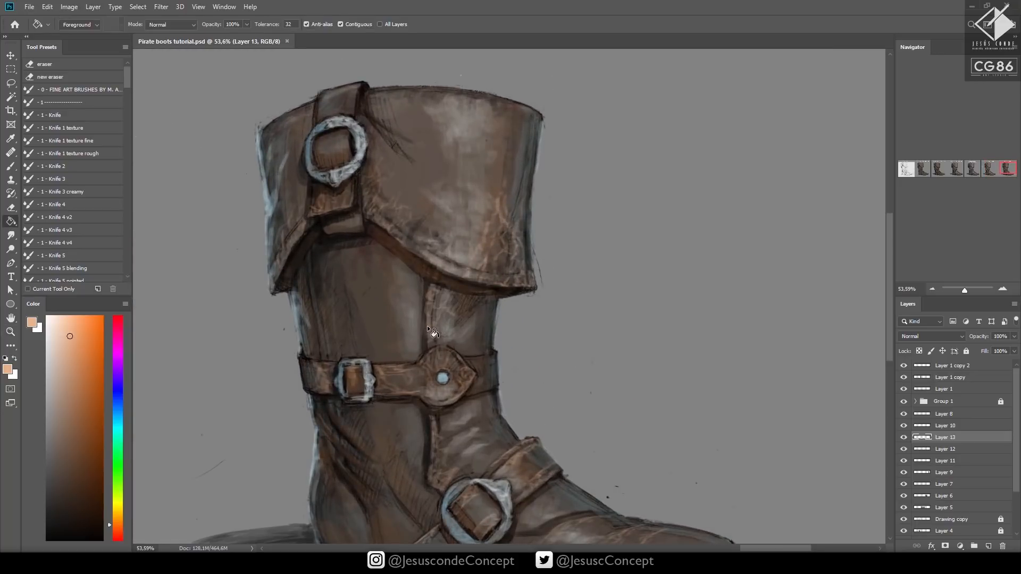
{"action": "left_click", "coordinate": [432, 323]}
{"action": "key", "text": "b"}
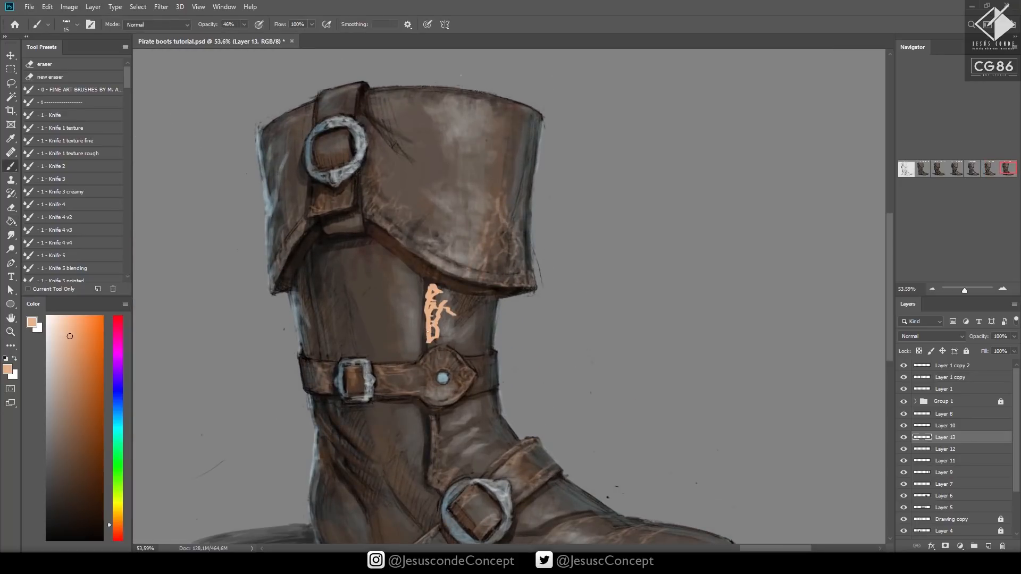
{"action": "key", "text": "ctrl+z"}
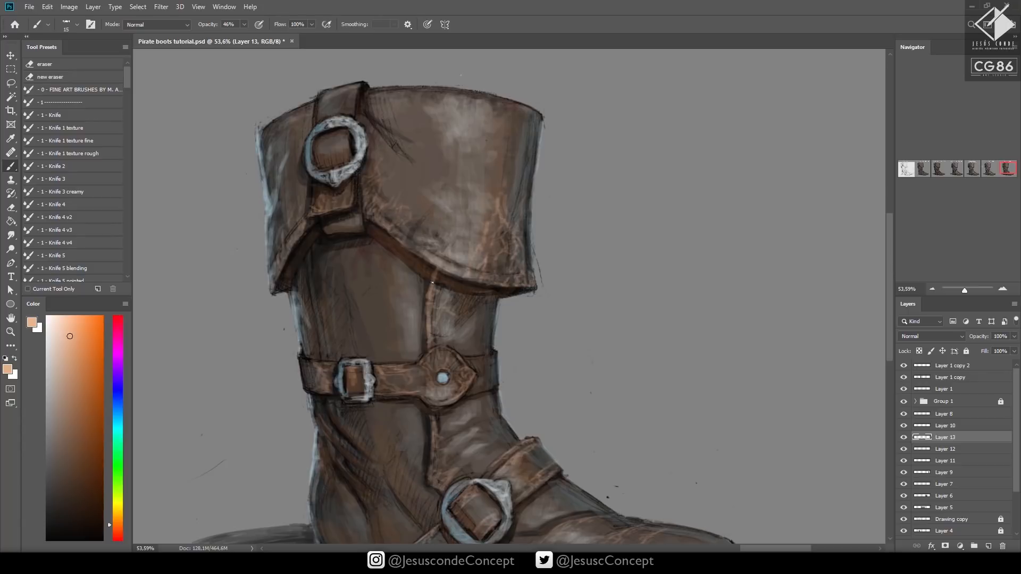
Paint peach wear along the seam's lower end beside the round buckle, reducing the brush to size 10
{"action": "scroll", "coordinate": [429, 330], "scroll_direction": "down", "scroll_amount": 3}
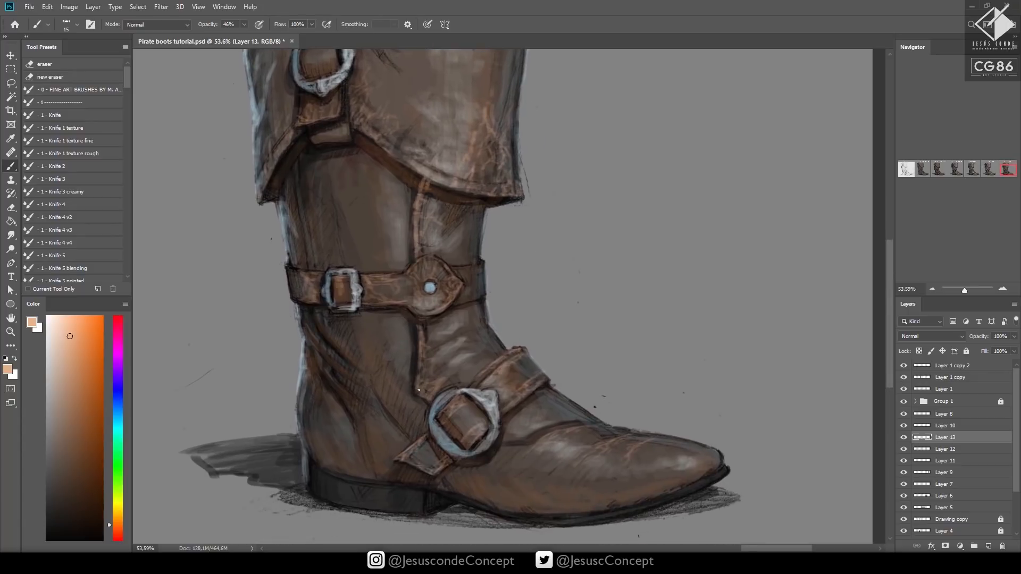
{"action": "left_click_drag", "start_coordinate": [417, 394], "coordinate": [432, 394]}
{"action": "key", "text": "bracketleft"}
{"action": "mouse_move", "coordinate": [425, 355]}
{"action": "left_mouse_down"}
{"action": "mouse_move", "coordinate": [433, 374]}
{"action": "mouse_move", "coordinate": [437, 345]}
{"action": "left_mouse_up"}
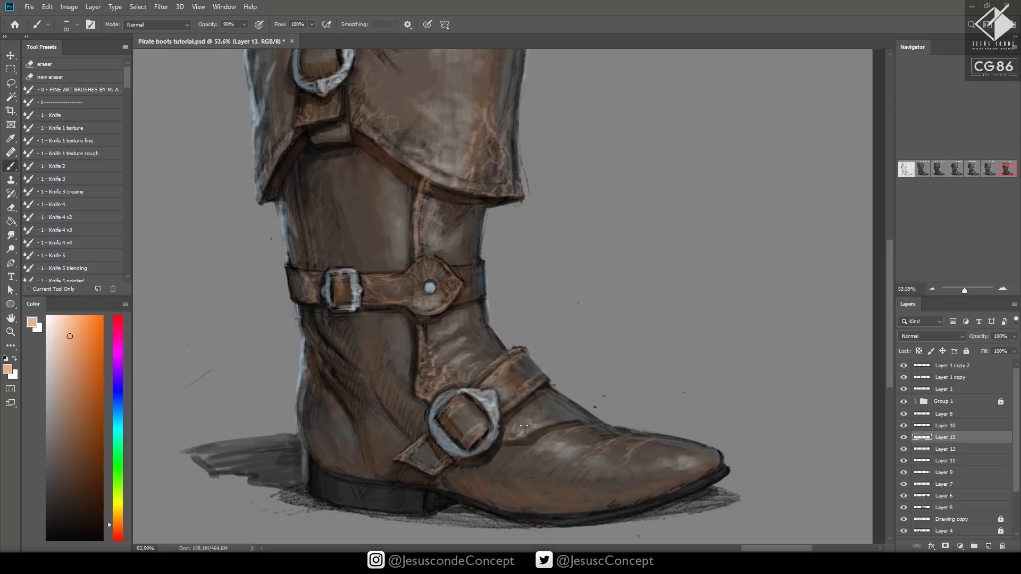
Paint peach crackle texture along the instep creases and above the sole near the toe at 90% brush opacity
{"action": "mouse_move", "coordinate": [534, 423]}
{"action": "left_mouse_down"}
{"action": "mouse_move", "coordinate": [558, 415]}
{"action": "mouse_move", "coordinate": [542, 412]}
{"action": "left_mouse_up"}
{"action": "key", "text": "bracketright"}
{"action": "key", "text": "bracketleft"}
{"action": "mouse_move", "coordinate": [652, 496]}
{"action": "left_mouse_down"}
{"action": "mouse_move", "coordinate": [647, 489]}
{"action": "mouse_move", "coordinate": [665, 488]}
{"action": "left_mouse_up"}
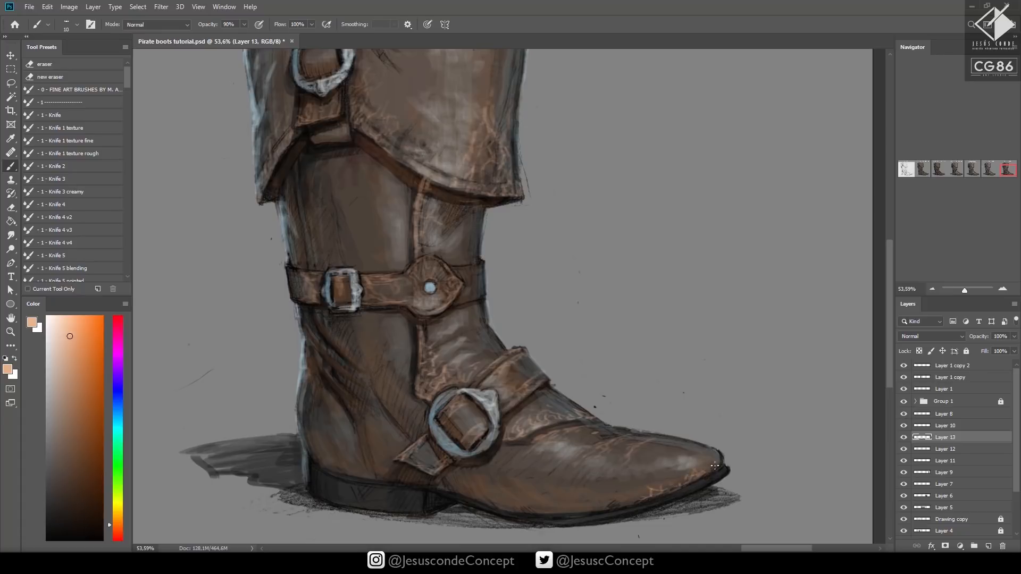
Add peach scuffs along the cuff's upper rim and save the document
{"action": "left_click_drag", "start_coordinate": [630, 333], "coordinate": [617, 407]}
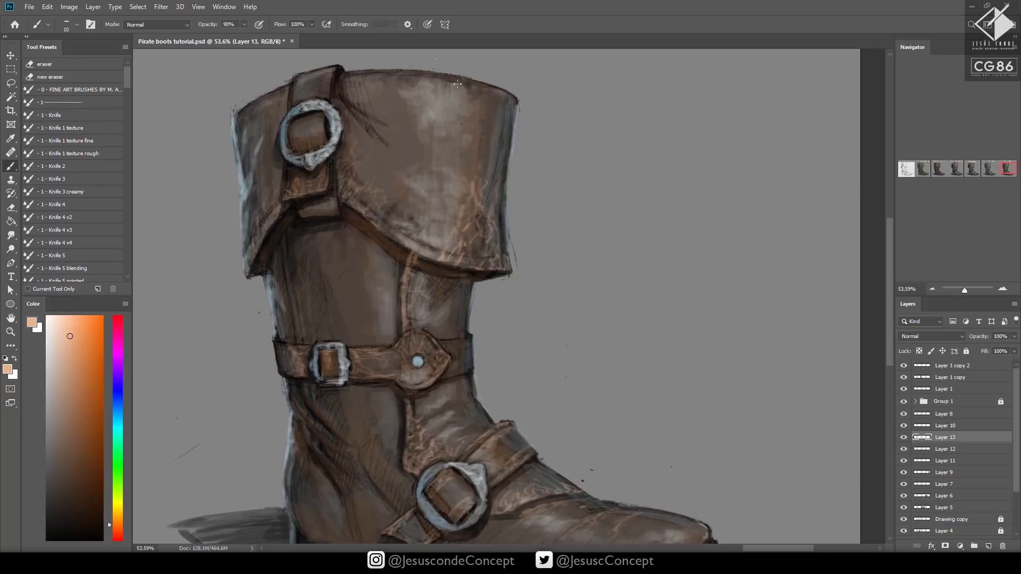
{"action": "left_click_drag", "start_coordinate": [435, 86], "coordinate": [481, 85]}
{"action": "left_click_drag", "start_coordinate": [533, 273], "coordinate": [580, 240]}
{"action": "key", "text": "z"}
{"action": "left_click_drag", "start_coordinate": [582, 241], "coordinate": [489, 260]}
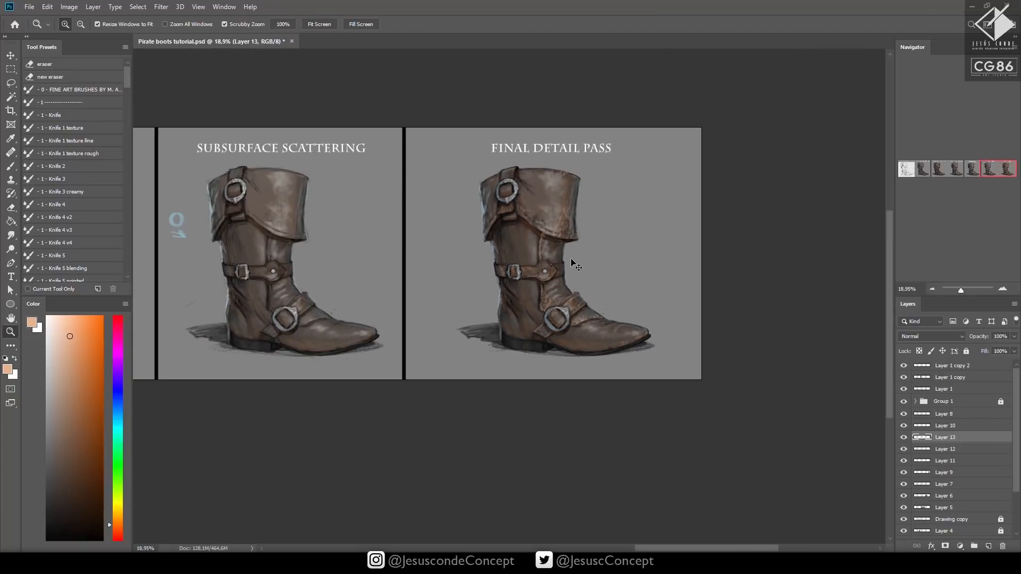
{"action": "key", "text": "ctrl+s"}
Pick a near-black violet as the brush colour for the dark leather accents
{"action": "left_click_drag", "start_coordinate": [604, 226], "coordinate": [660, 196]}
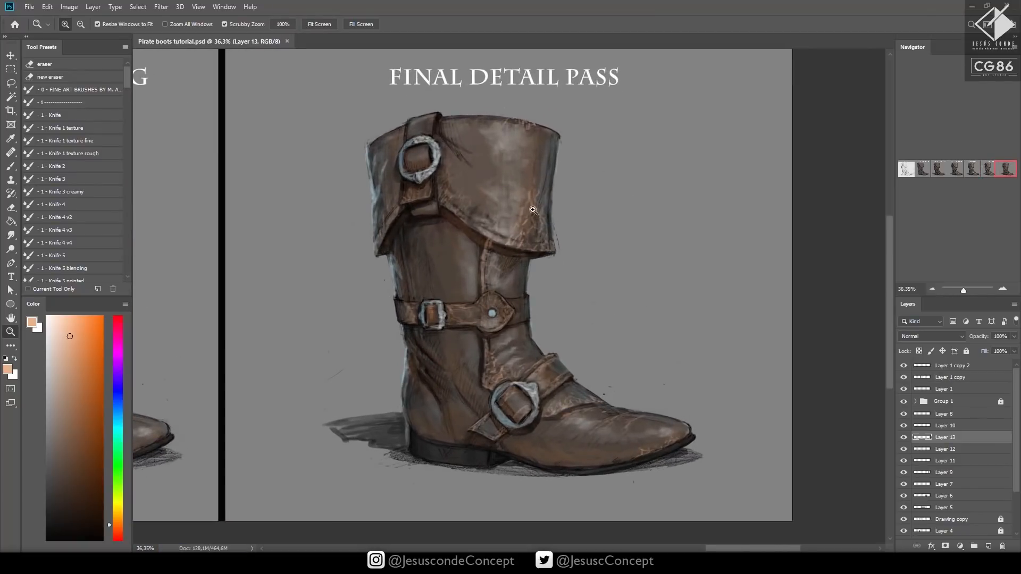
{"action": "left_click_drag", "start_coordinate": [440, 201], "coordinate": [480, 198]}
{"action": "left_click_drag", "start_coordinate": [432, 205], "coordinate": [386, 167]}
{"action": "key", "text": "b"}
{"action": "left_click", "coordinate": [85, 516]}
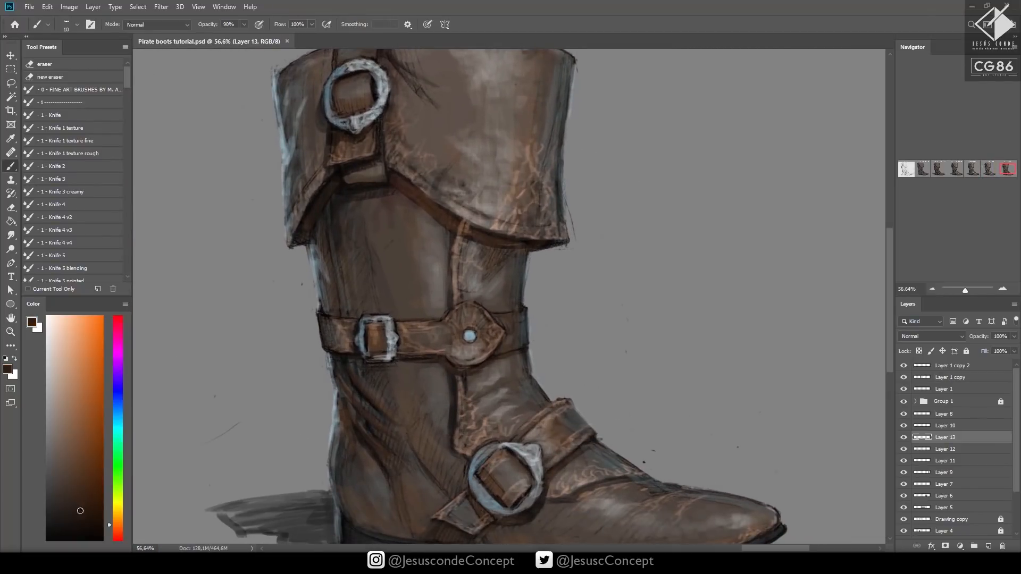
{"action": "left_click_drag", "start_coordinate": [118, 535], "coordinate": [116, 537]}
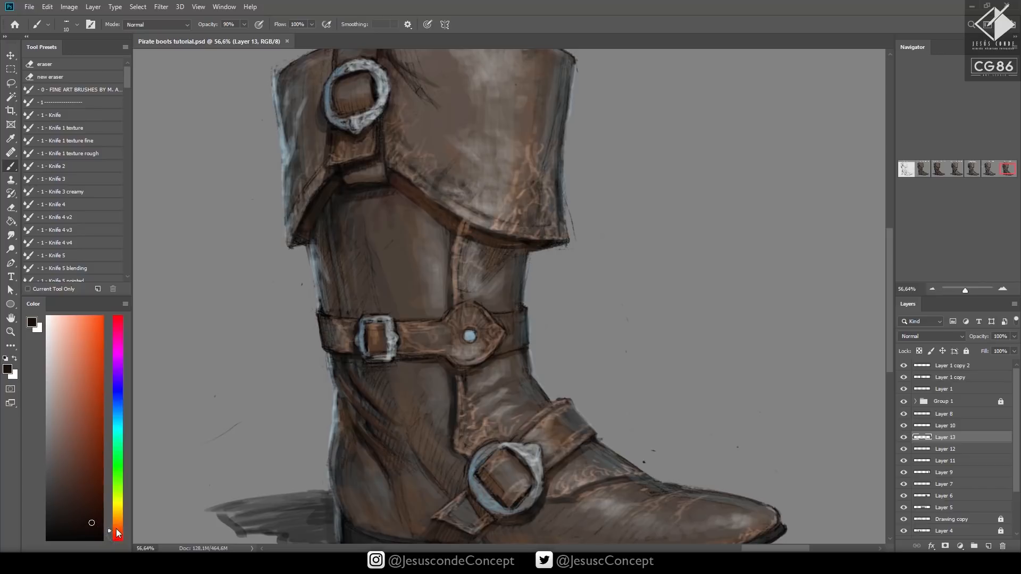
{"action": "left_click_drag", "start_coordinate": [116, 529], "coordinate": [116, 535]}
{"action": "left_click", "coordinate": [119, 394]}
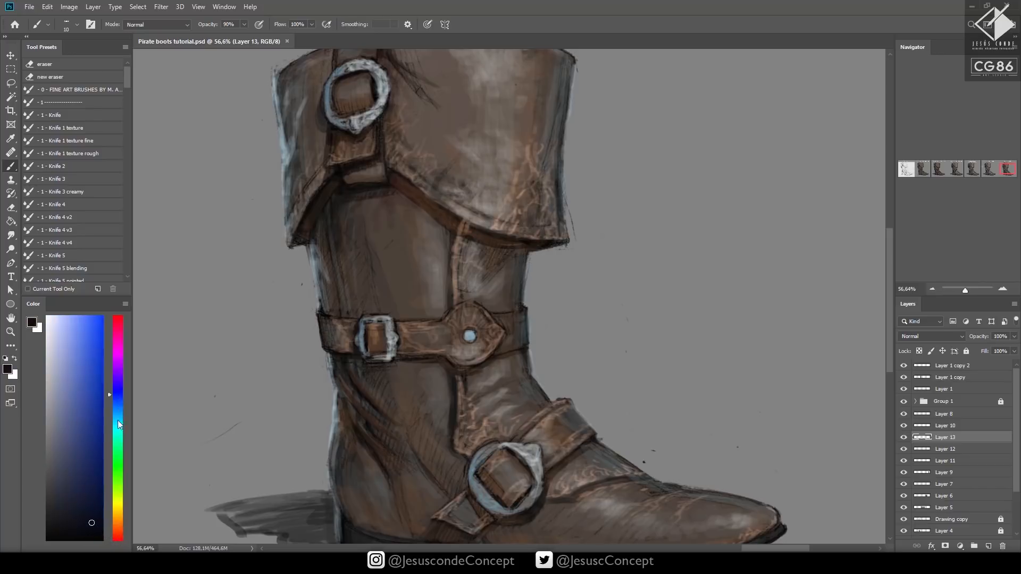
{"action": "left_click", "coordinate": [91, 529]}
{"action": "left_click", "coordinate": [118, 375]}
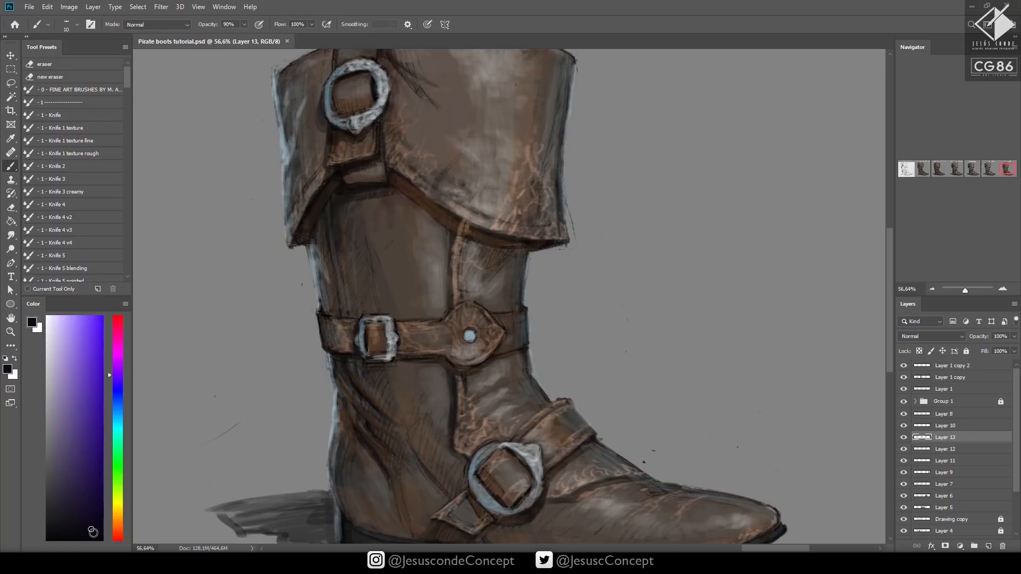
Create a new layer above the peach highlights layer and save the document
{"action": "key", "text": "ctrl+shift+n"}
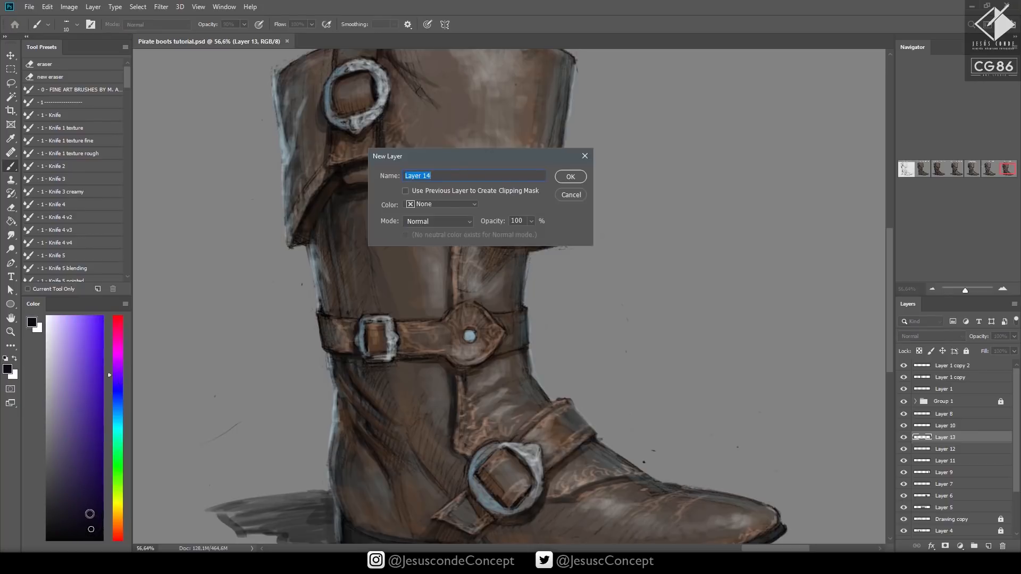
{"action": "key", "text": "Return"}
{"action": "key", "text": "ctrl+s"}
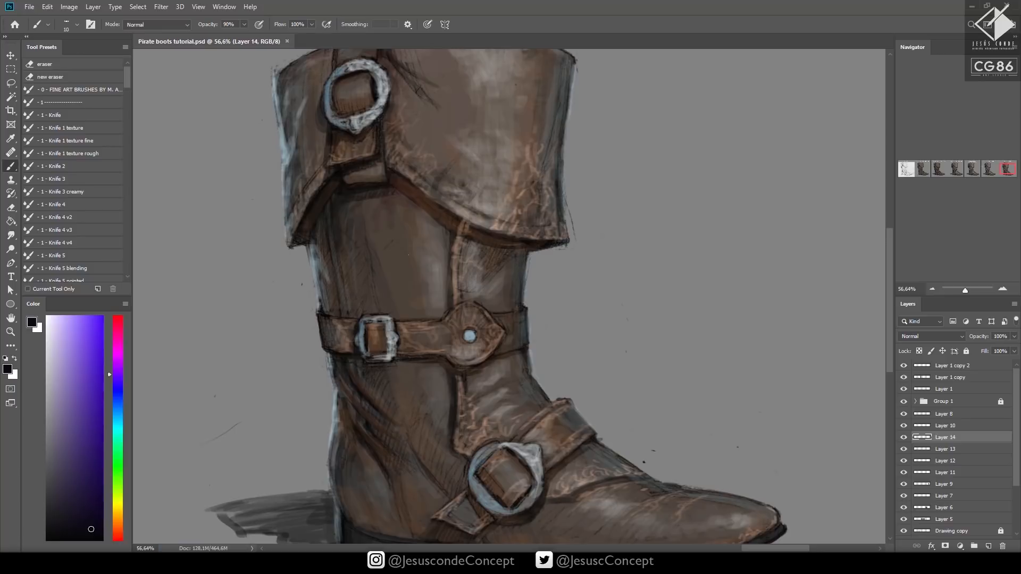
Paint dark mottling on the shaft around the ankle belt at brush size 25 and shade around the rivet at size 20
{"action": "key", "text": "bracketright"}
{"action": "key", "text": "bracketright"}
{"action": "key", "text": "bracketright"}
{"action": "mouse_move", "coordinate": [421, 313]}
{"action": "left_mouse_down"}
{"action": "mouse_move", "coordinate": [441, 292]}
{"action": "mouse_move", "coordinate": [442, 313]}
{"action": "mouse_move", "coordinate": [417, 316]}
{"action": "mouse_move", "coordinate": [437, 289]}
{"action": "mouse_move", "coordinate": [445, 303]}
{"action": "mouse_move", "coordinate": [444, 283]}
{"action": "mouse_move", "coordinate": [416, 294]}
{"action": "left_mouse_up"}
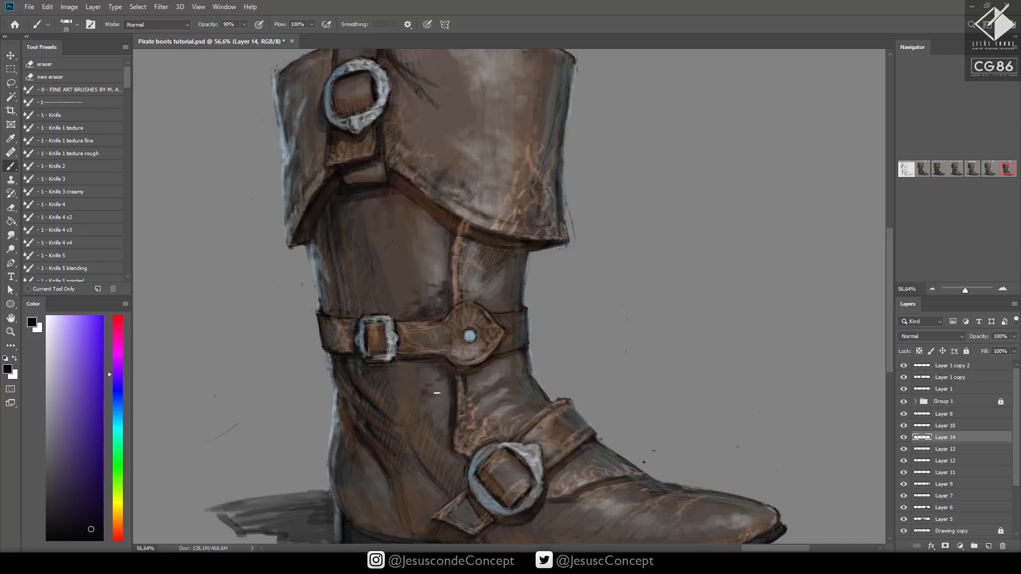
{"action": "key", "text": "bracketleft"}
{"action": "left_click_drag", "start_coordinate": [464, 329], "coordinate": [478, 335]}
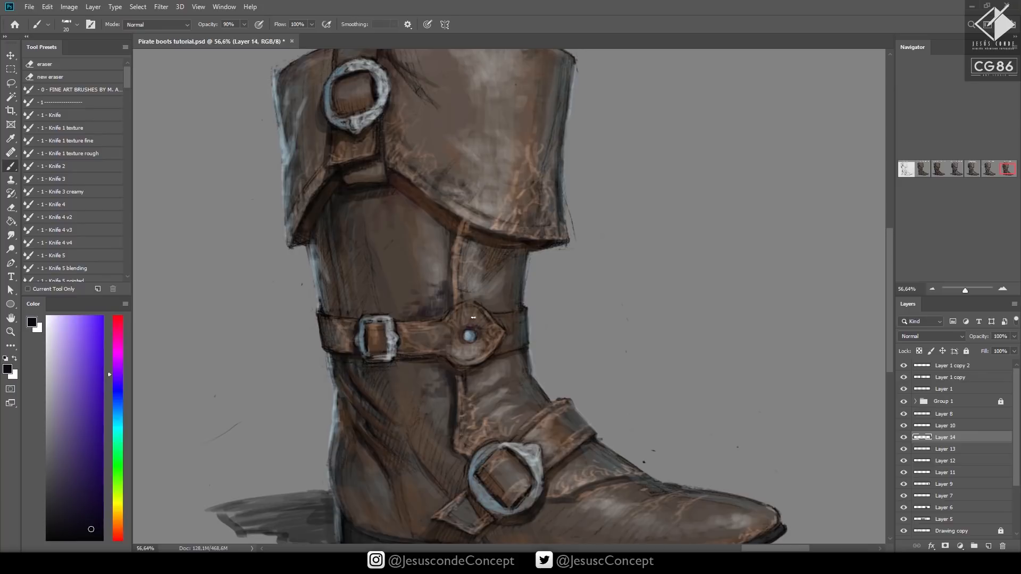
Add small dark strokes on the shaft between the cuff and the ankle belt
{"action": "left_click_drag", "start_coordinate": [570, 288], "coordinate": [562, 314]}
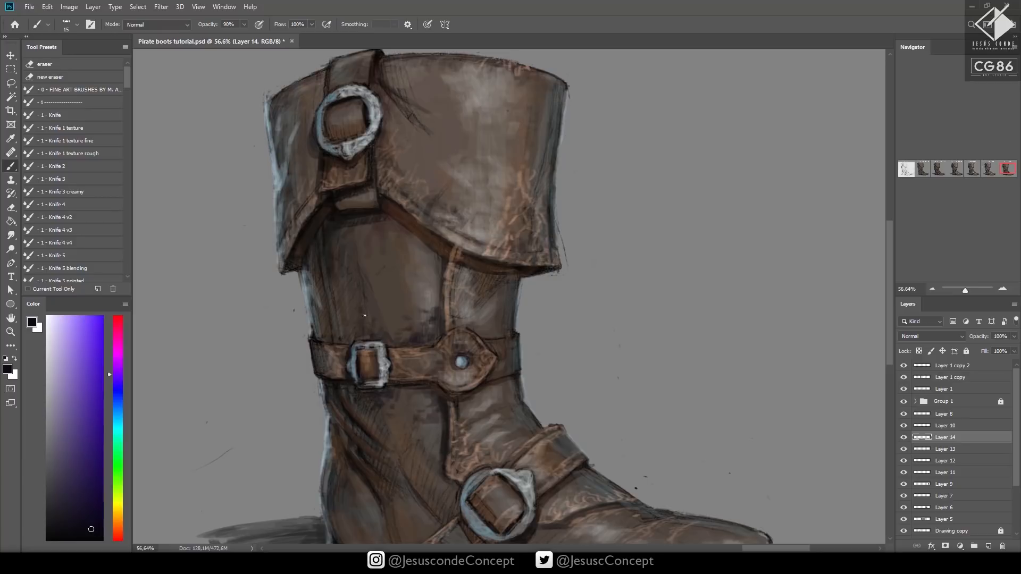
{"action": "left_click_drag", "start_coordinate": [369, 312], "coordinate": [374, 325]}
{"action": "left_click_drag", "start_coordinate": [372, 307], "coordinate": [379, 324]}
Set the brush opacity to 60% and the dark accents layer's opacity to 89%
{"action": "key", "text": "z"}
{"action": "left_click_drag", "start_coordinate": [503, 322], "coordinate": [464, 336]}
{"action": "left_click_drag", "start_coordinate": [570, 371], "coordinate": [565, 449]}
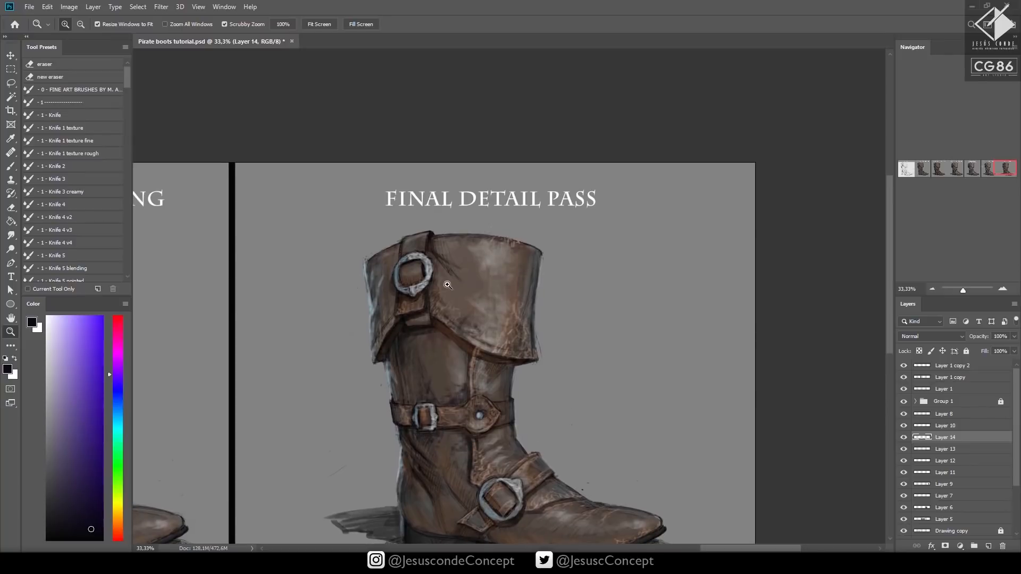
{"action": "left_click_drag", "start_coordinate": [447, 285], "coordinate": [473, 283]}
{"action": "key", "text": "b"}
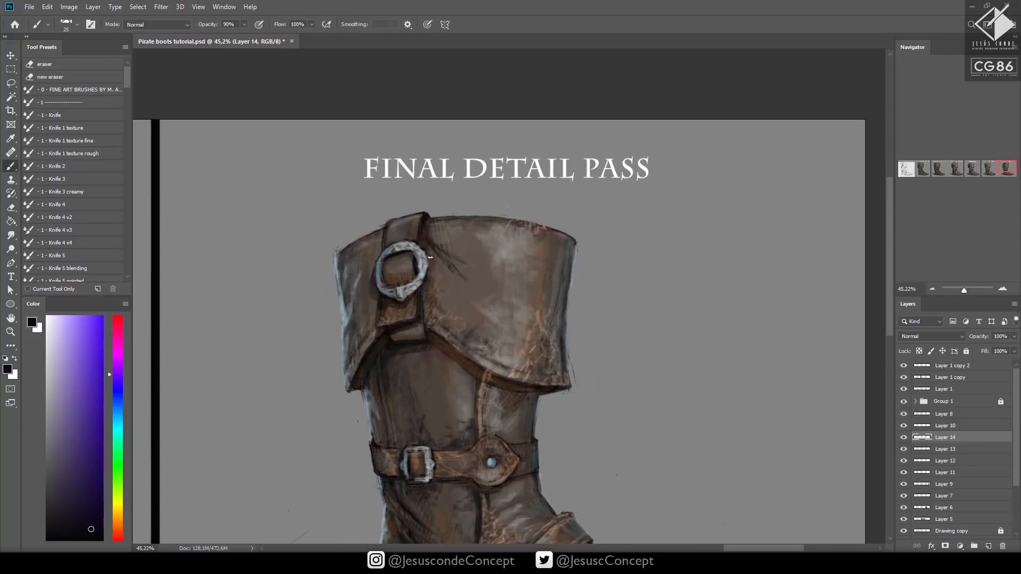
{"action": "key", "text": "4"}
{"action": "key", "text": "h"}
{"action": "key", "text": "8"}
{"action": "key", "text": "9"}
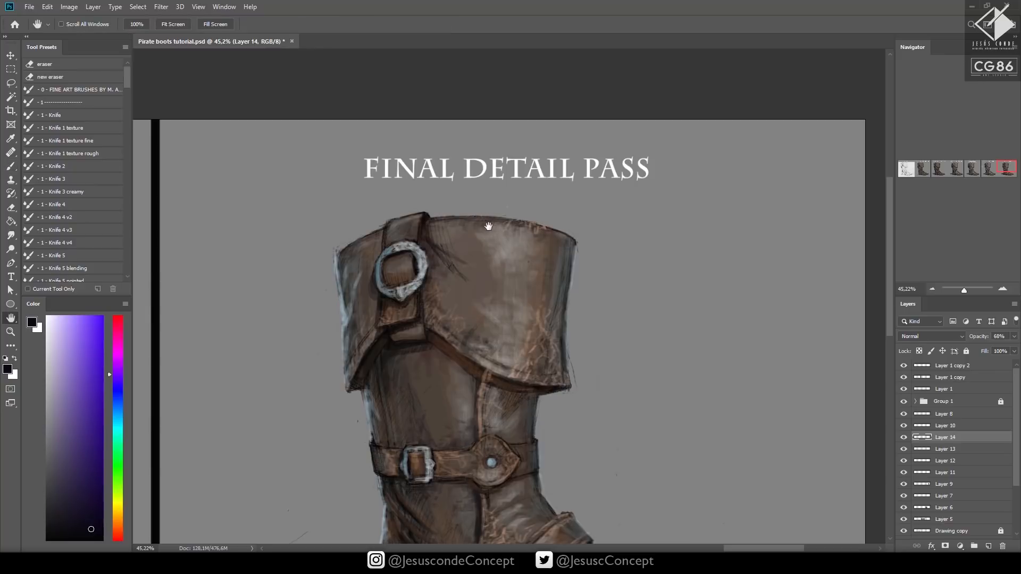
{"action": "key", "text": "b"}
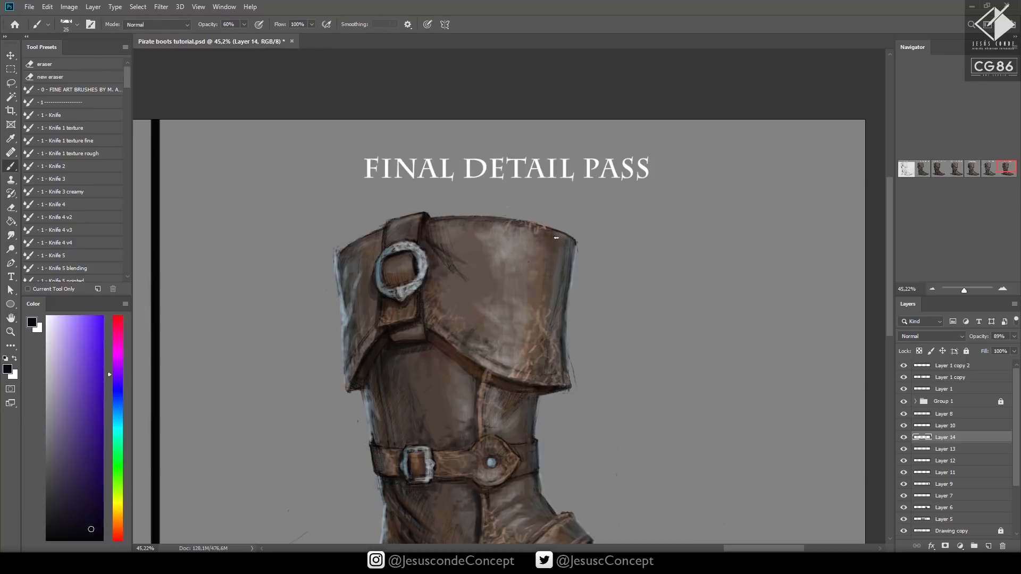
Paint dark grime over the pale highlight area and outer edge of the cuff with the size 25 brush
{"action": "left_click_drag", "start_coordinate": [558, 235], "coordinate": [557, 257]}
{"action": "left_click_drag", "start_coordinate": [518, 289], "coordinate": [516, 273]}
{"action": "scroll", "coordinate": [471, 276], "scroll_direction": "down", "scroll_amount": 3}
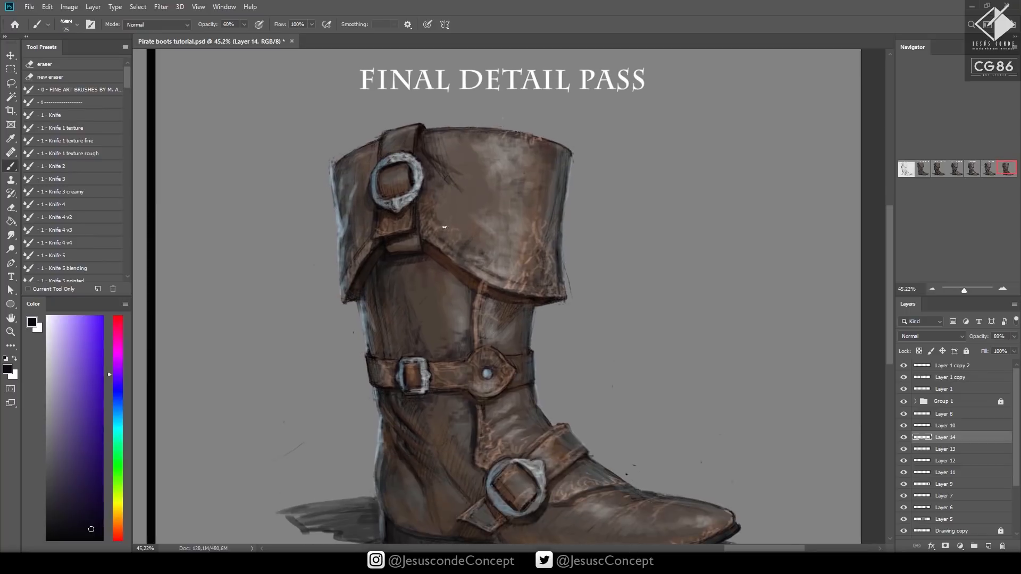
Paint dark grime above the sole and heel at brush sizes 30 to 40, shift the colour's hue to blue, and save
{"action": "left_click_drag", "start_coordinate": [532, 340], "coordinate": [494, 246]}
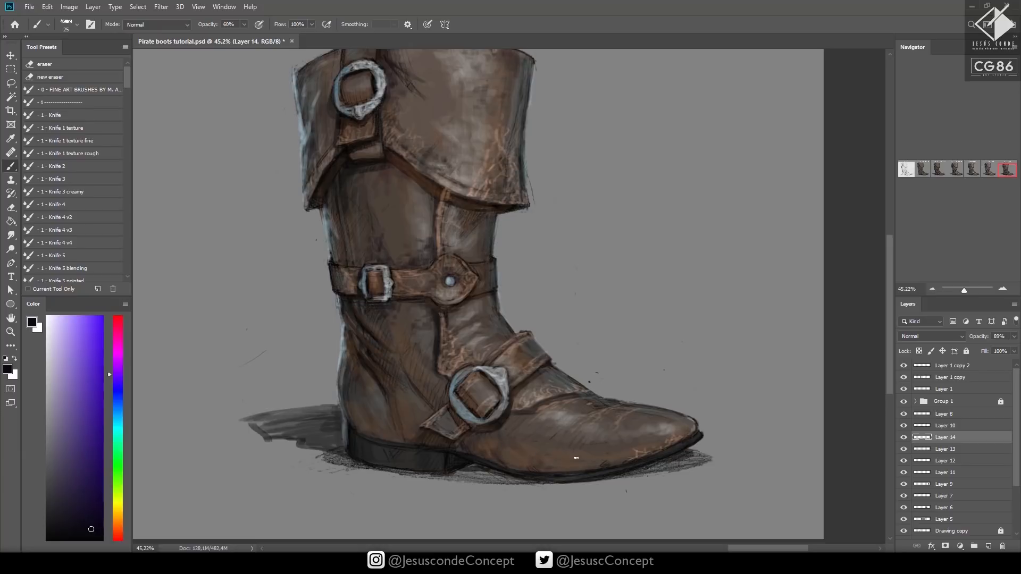
{"action": "key", "text": "bracketright"}
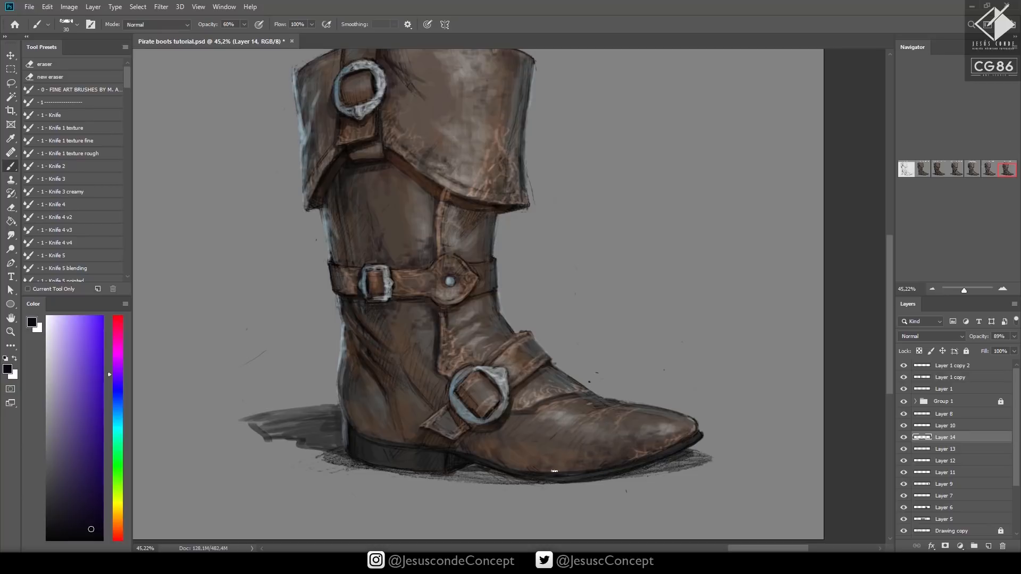
{"action": "left_click_drag", "start_coordinate": [517, 459], "coordinate": [526, 463]}
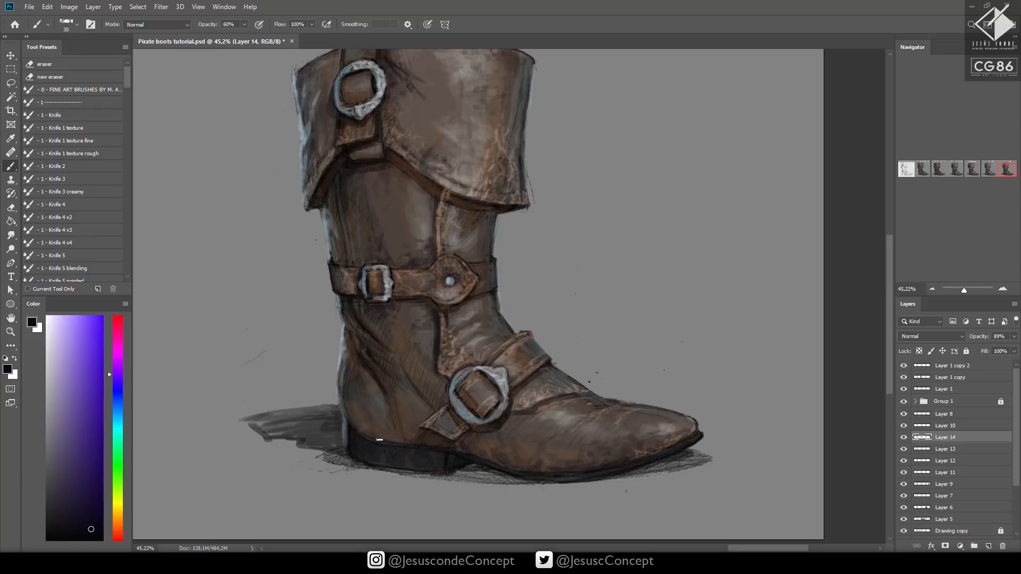
{"action": "mouse_move", "coordinate": [379, 440]}
{"action": "left_mouse_down"}
{"action": "mouse_move", "coordinate": [363, 401]}
{"action": "mouse_move", "coordinate": [359, 426]}
{"action": "mouse_move", "coordinate": [349, 406]}
{"action": "mouse_move", "coordinate": [371, 434]}
{"action": "mouse_move", "coordinate": [352, 399]}
{"action": "mouse_move", "coordinate": [377, 431]}
{"action": "left_mouse_up"}
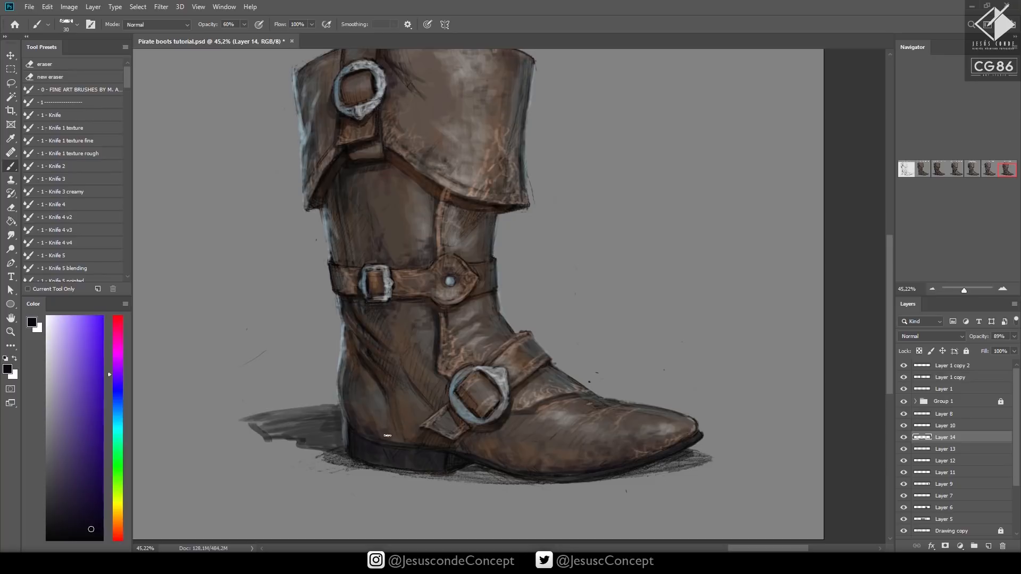
{"action": "key", "text": "bracketright"}
{"action": "left_click", "coordinate": [118, 395]}
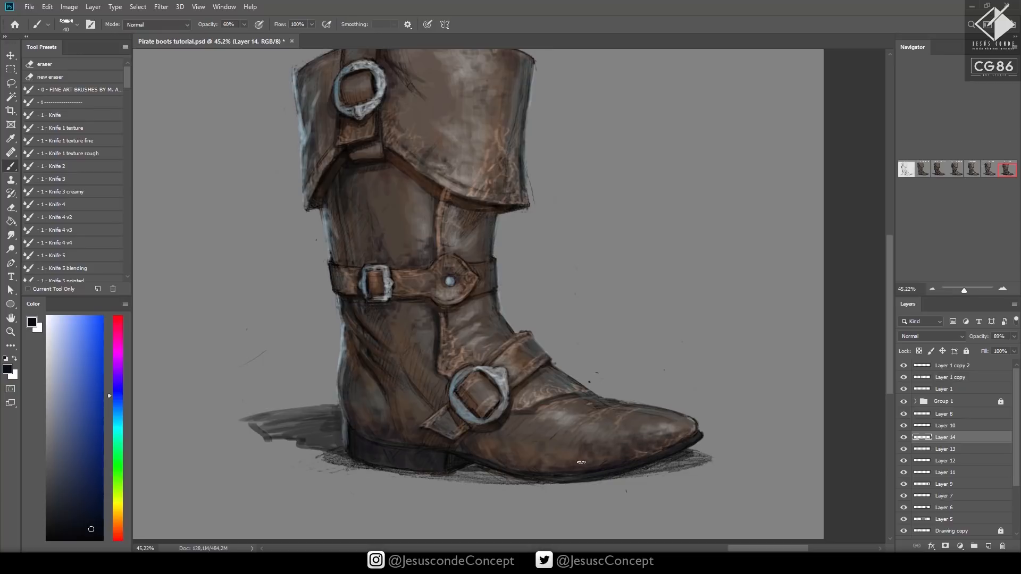
{"action": "key", "text": "z"}
{"action": "left_click_drag", "start_coordinate": [596, 404], "coordinate": [513, 486]}
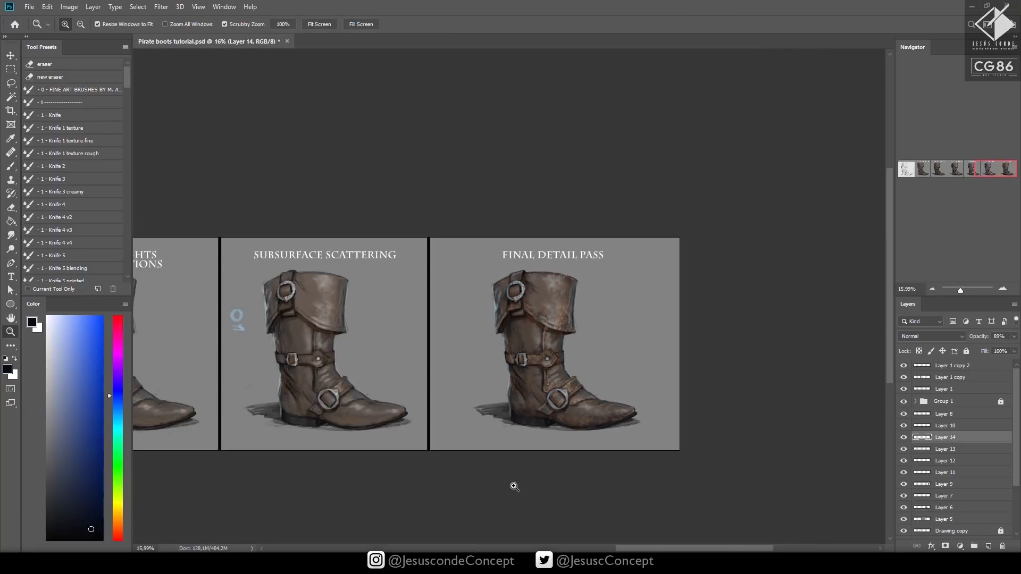
{"action": "key", "text": "ctrl+s"}
Paint dark accents on the metal ring of the cuff's round buckle using small brush sizes
{"action": "left_click_drag", "start_coordinate": [560, 279], "coordinate": [620, 252]}
{"action": "key", "text": "b"}
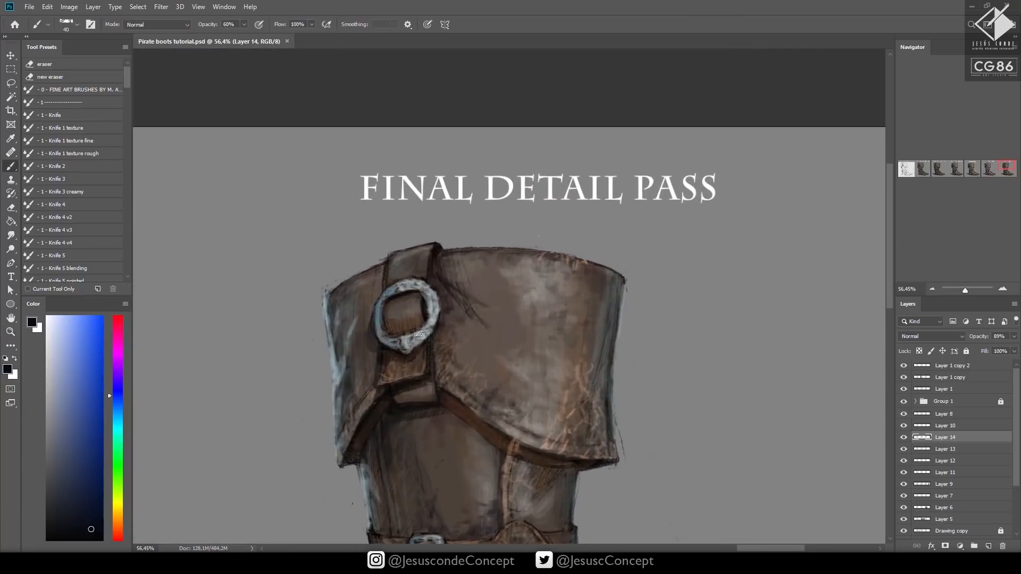
{"action": "left_click_drag", "start_coordinate": [420, 334], "coordinate": [416, 325]}
{"action": "left_click_drag", "start_coordinate": [488, 260], "coordinate": [493, 153]}
{"action": "key", "text": "z"}
{"action": "mouse_move", "coordinate": [419, 231]}
{"action": "left_mouse_down"}
{"action": "mouse_move", "coordinate": [451, 197]}
{"action": "mouse_move", "coordinate": [508, 271]}
{"action": "left_mouse_up"}
{"action": "key", "text": "b"}
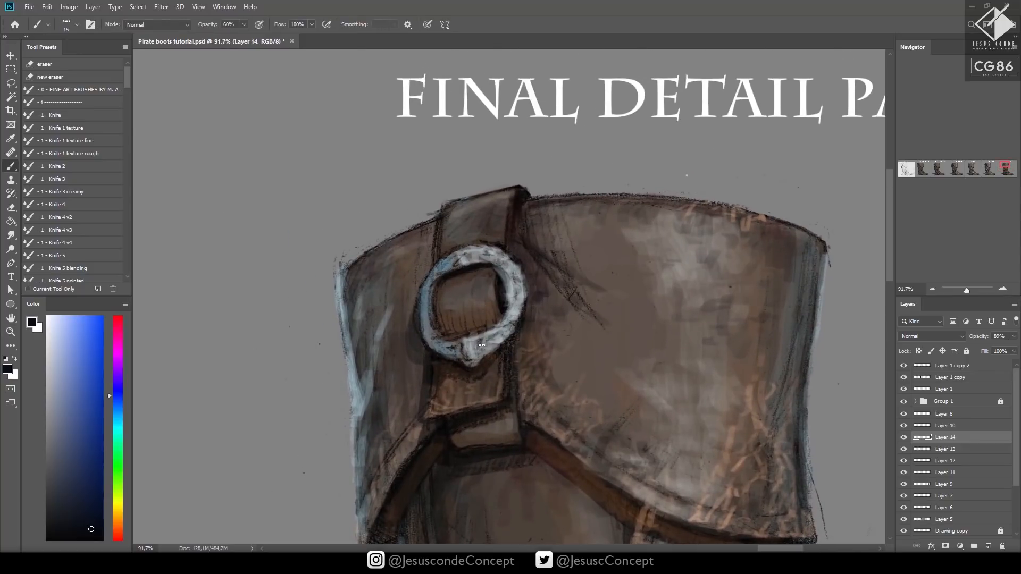
{"action": "mouse_move", "coordinate": [481, 339]}
{"action": "left_mouse_down"}
{"action": "mouse_move", "coordinate": [487, 349]}
{"action": "mouse_move", "coordinate": [516, 295]}
{"action": "mouse_move", "coordinate": [512, 314]}
{"action": "left_mouse_up"}
{"action": "key", "text": "bracketright"}
{"action": "mouse_move", "coordinate": [502, 270]}
{"action": "left_mouse_down"}
{"action": "mouse_move", "coordinate": [494, 256]}
{"action": "mouse_move", "coordinate": [447, 265]}
{"action": "left_mouse_up"}
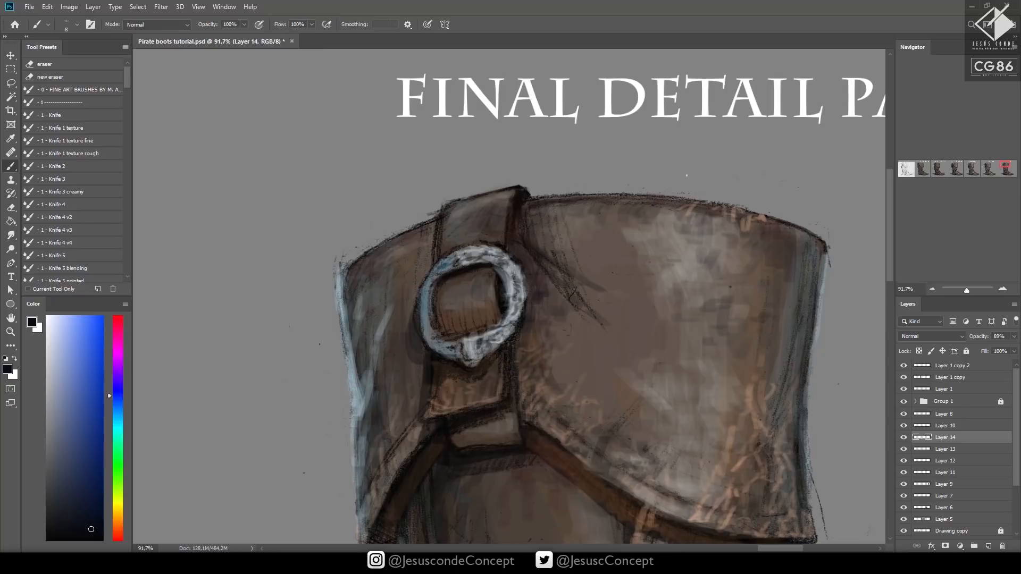
Shade the frame of the ankle belt's rectangular buckle with a size 8 brush at 100% opacity
{"action": "mouse_move", "coordinate": [426, 299]}
{"action": "left_mouse_down"}
{"action": "mouse_move", "coordinate": [426, 330]}
{"action": "mouse_move", "coordinate": [471, 356]}
{"action": "mouse_move", "coordinate": [482, 341]}
{"action": "mouse_move", "coordinate": [501, 153]}
{"action": "mouse_move", "coordinate": [488, 105]}
{"action": "left_mouse_up"}
{"action": "key", "text": "0"}
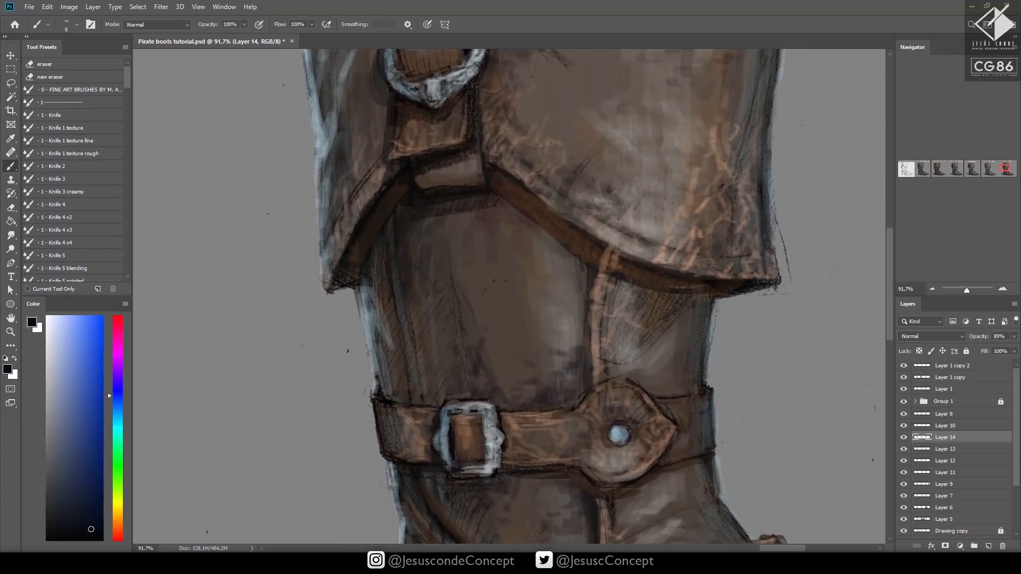
{"action": "mouse_move", "coordinate": [493, 432]}
{"action": "left_mouse_down"}
{"action": "mouse_move", "coordinate": [486, 463]}
{"action": "mouse_move", "coordinate": [503, 464]}
{"action": "mouse_move", "coordinate": [478, 474]}
{"action": "left_mouse_up"}
{"action": "mouse_move", "coordinate": [442, 429]}
{"action": "left_mouse_down"}
{"action": "mouse_move", "coordinate": [437, 446]}
{"action": "mouse_move", "coordinate": [445, 427]}
{"action": "left_mouse_up"}
{"action": "left_click_drag", "start_coordinate": [442, 438], "coordinate": [448, 455]}
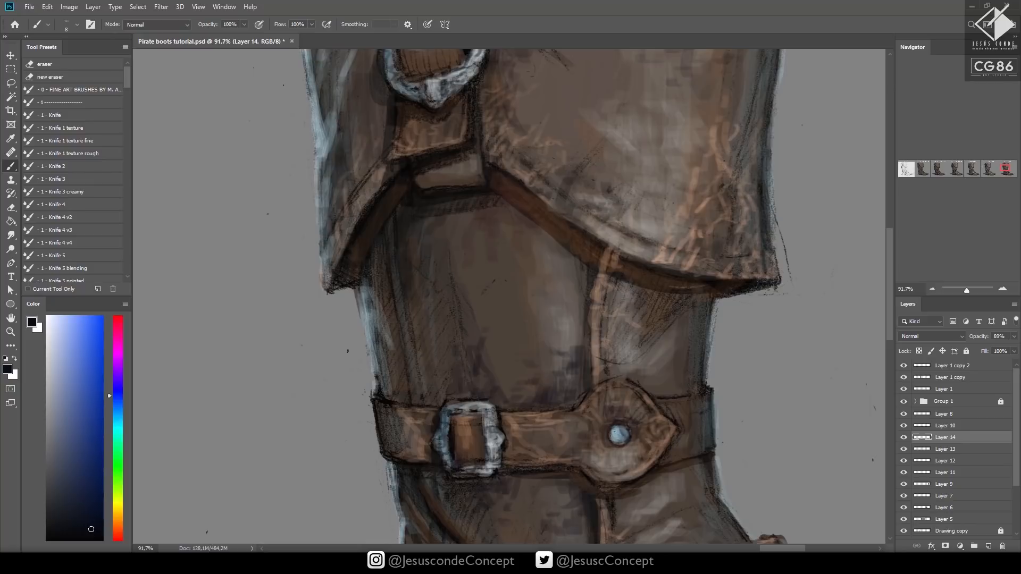
Darken the inner rim of the rivet plate and the ankle strap's edges at brush sizes 10 to 15, and save
{"action": "left_click_drag", "start_coordinate": [675, 417], "coordinate": [653, 355]}
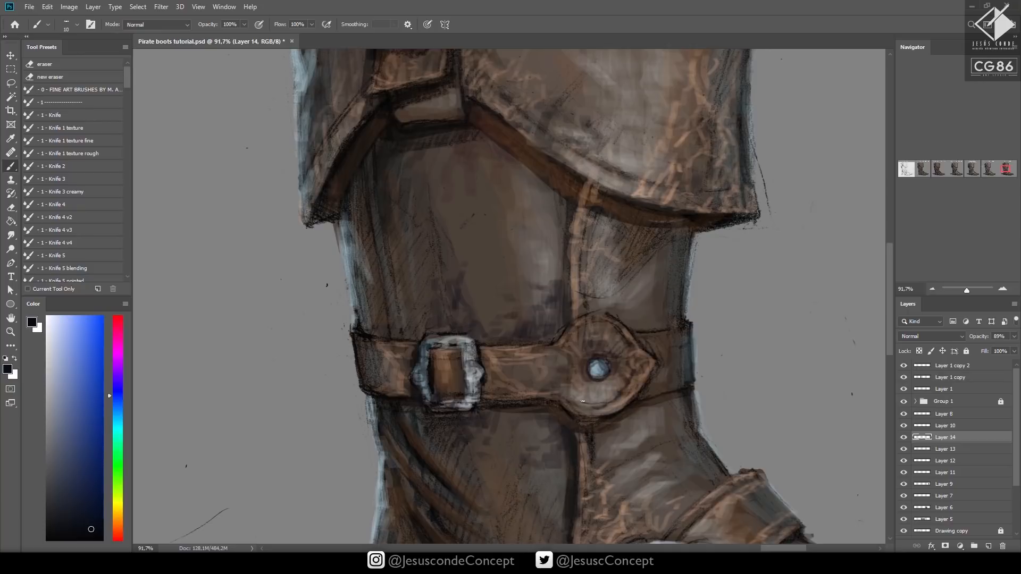
{"action": "key", "text": "]"}
{"action": "left_click_drag", "start_coordinate": [577, 402], "coordinate": [608, 397]}
{"action": "left_click_drag", "start_coordinate": [595, 324], "coordinate": [561, 351]}
{"action": "left_click_drag", "start_coordinate": [485, 360], "coordinate": [550, 354]}
{"action": "left_click_drag", "start_coordinate": [486, 359], "coordinate": [545, 355]}
{"action": "left_click_drag", "start_coordinate": [490, 389], "coordinate": [563, 387]}
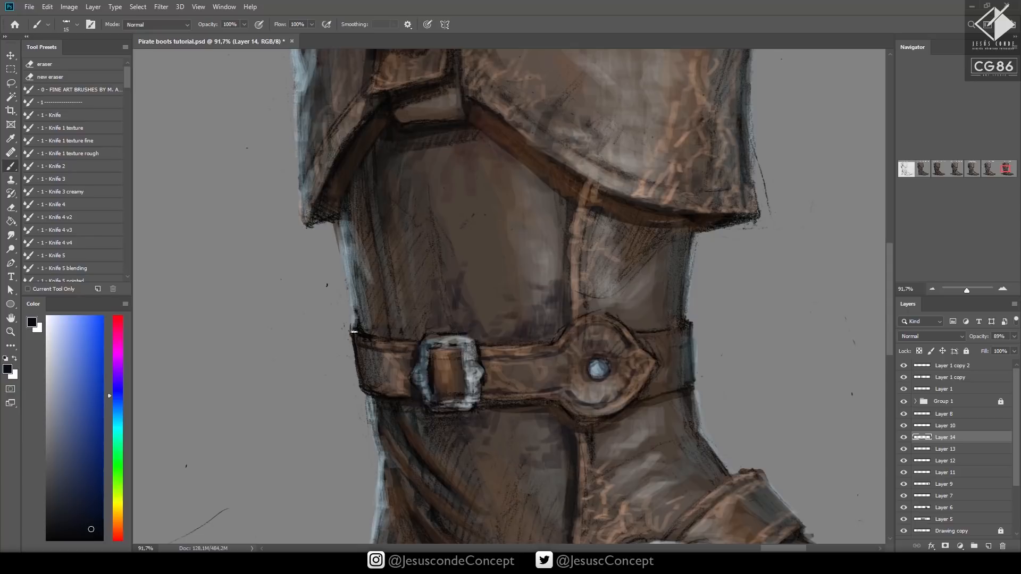
{"action": "key", "text": "ctrl+s"}
Draw a dark contour along the cuff's lower flap from beneath the buckle strap down towards its outer tip
{"action": "key", "text": "z"}
{"action": "left_click_drag", "start_coordinate": [590, 281], "coordinate": [570, 298]}
{"action": "left_click_drag", "start_coordinate": [642, 303], "coordinate": [634, 291]}
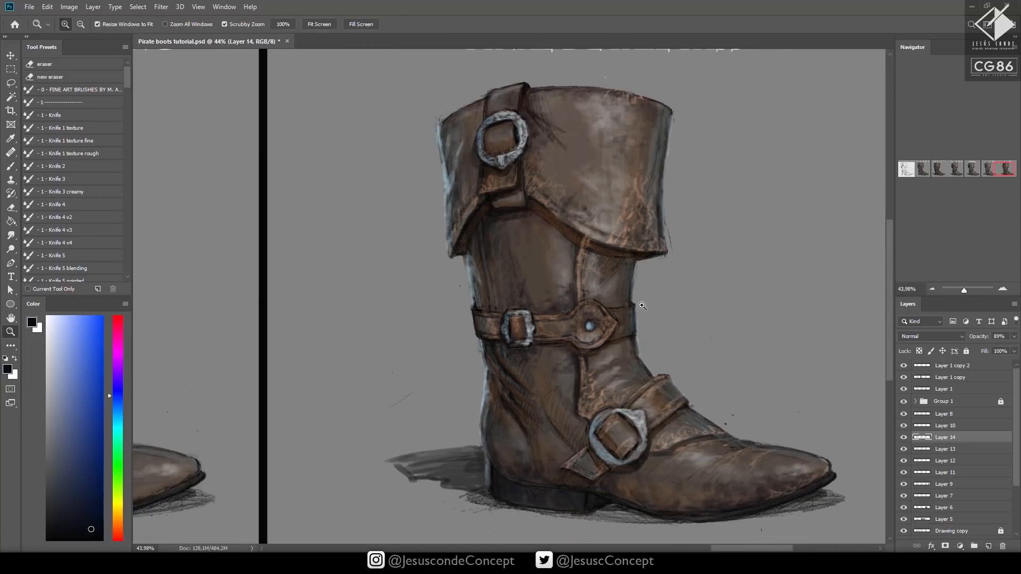
{"action": "left_click_drag", "start_coordinate": [633, 225], "coordinate": [681, 198]}
{"action": "key", "text": "b"}
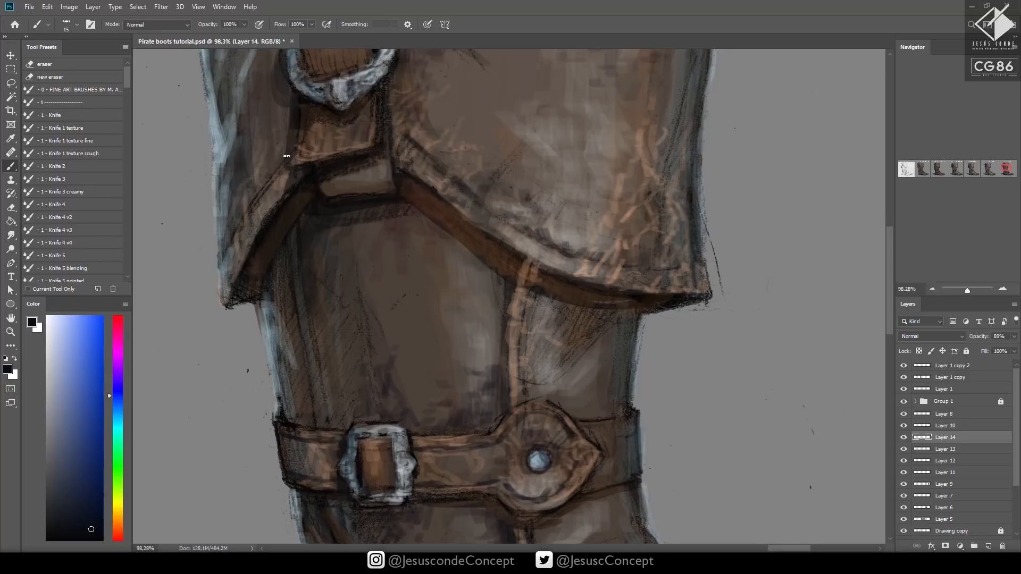
{"action": "left_click_drag", "start_coordinate": [278, 170], "coordinate": [220, 266]}
{"action": "key", "text": "ctrl+space"}
{"action": "mouse_move", "coordinate": [469, 237]}
{"action": "left_mouse_down"}
{"action": "mouse_move", "coordinate": [440, 278]}
{"action": "mouse_move", "coordinate": [414, 280]}
{"action": "left_mouse_up"}
{"action": "left_click_drag", "start_coordinate": [504, 369], "coordinate": [486, 375]}
{"action": "key", "text": "ctrl+z"}
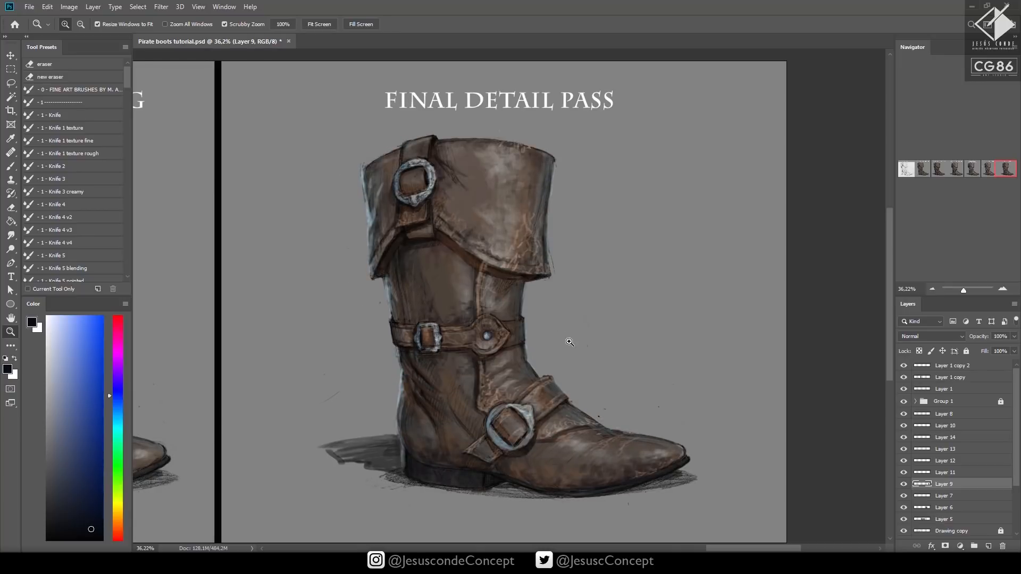
{"action": "left_click", "coordinate": [953, 415]}
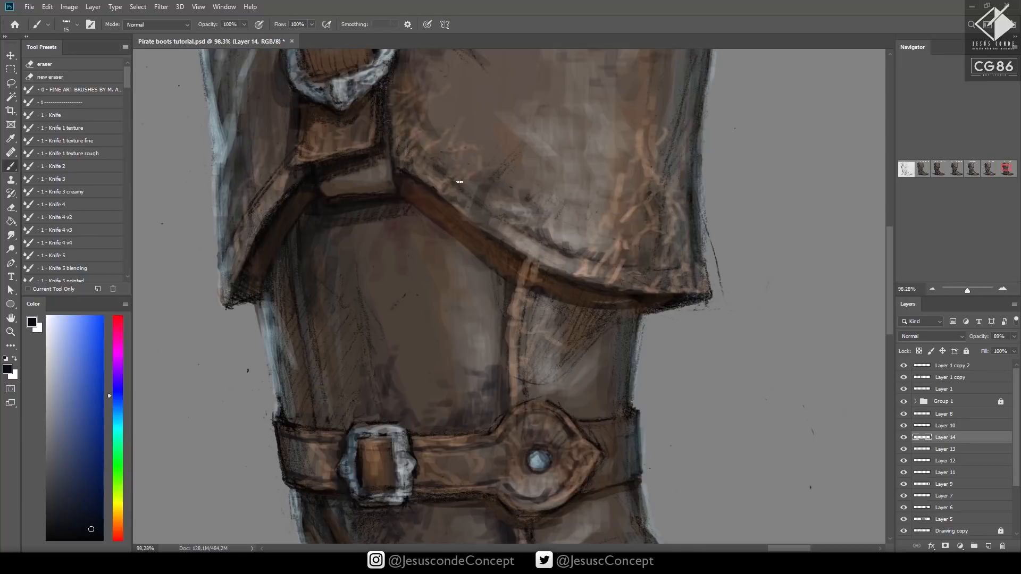
{"action": "left_click_drag", "start_coordinate": [454, 176], "coordinate": [475, 197]}
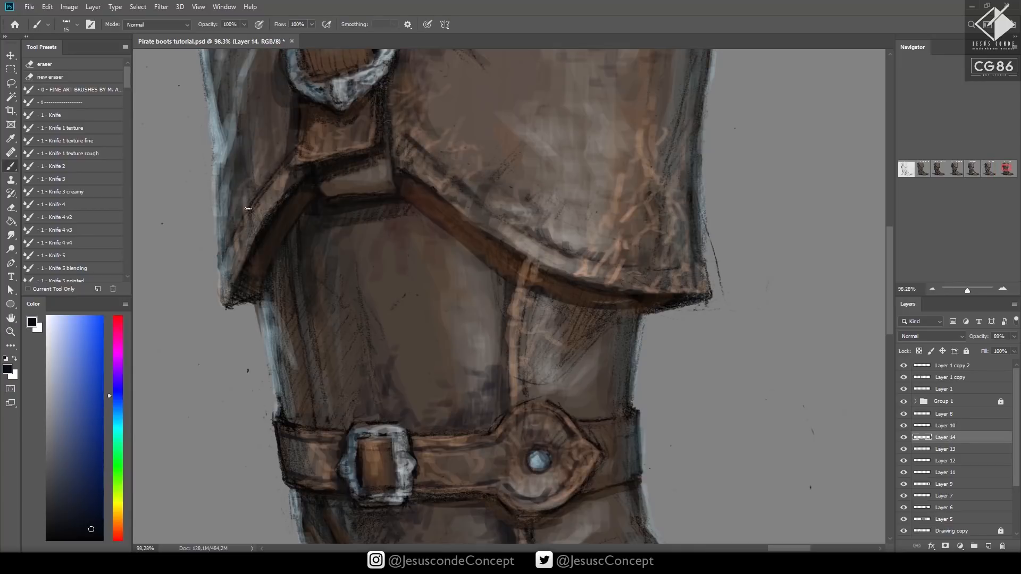
{"action": "left_click_drag", "start_coordinate": [255, 199], "coordinate": [221, 266]}
Merge the detail layers from Layer 8 down to Layer 5 into one layer, and toggle its visibility to compare the effect
{"action": "mouse_move", "coordinate": [460, 262]}
{"action": "left_mouse_down"}
{"action": "mouse_move", "coordinate": [435, 281]}
{"action": "mouse_move", "coordinate": [412, 281]}
{"action": "left_mouse_up"}
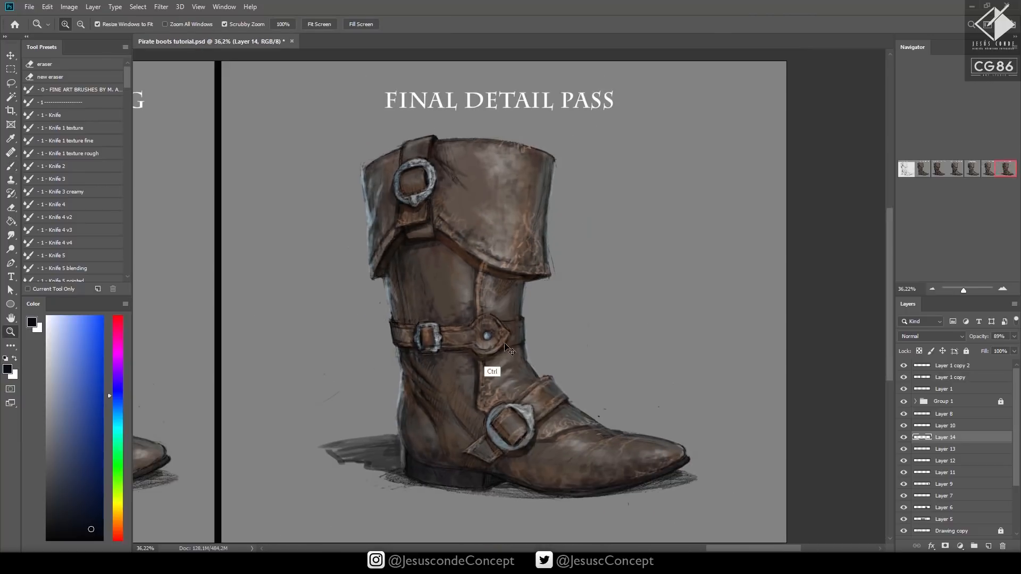
{"action": "left_click", "coordinate": [508, 350], "text": "ctrl"}
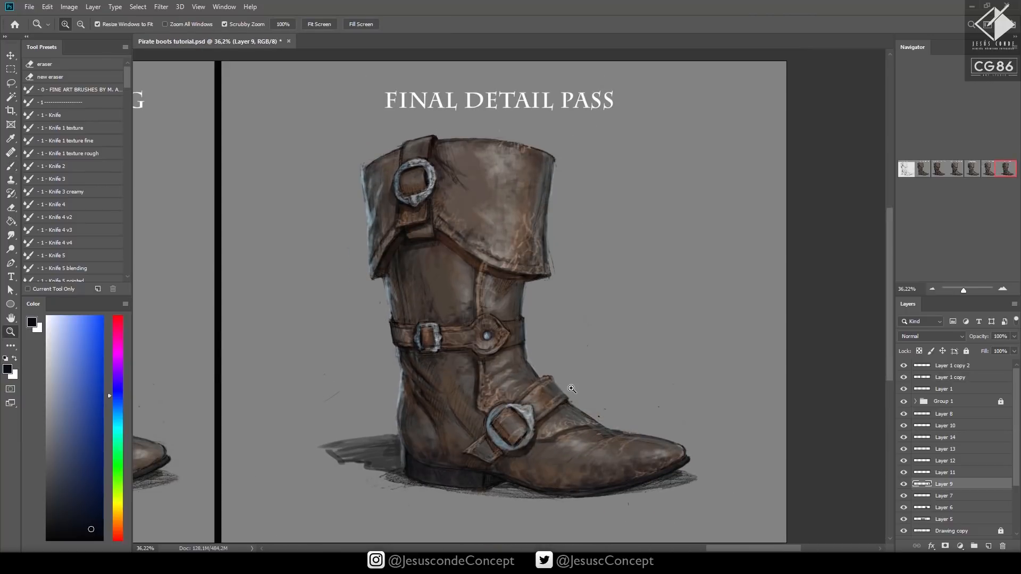
{"action": "left_click", "coordinate": [955, 414]}
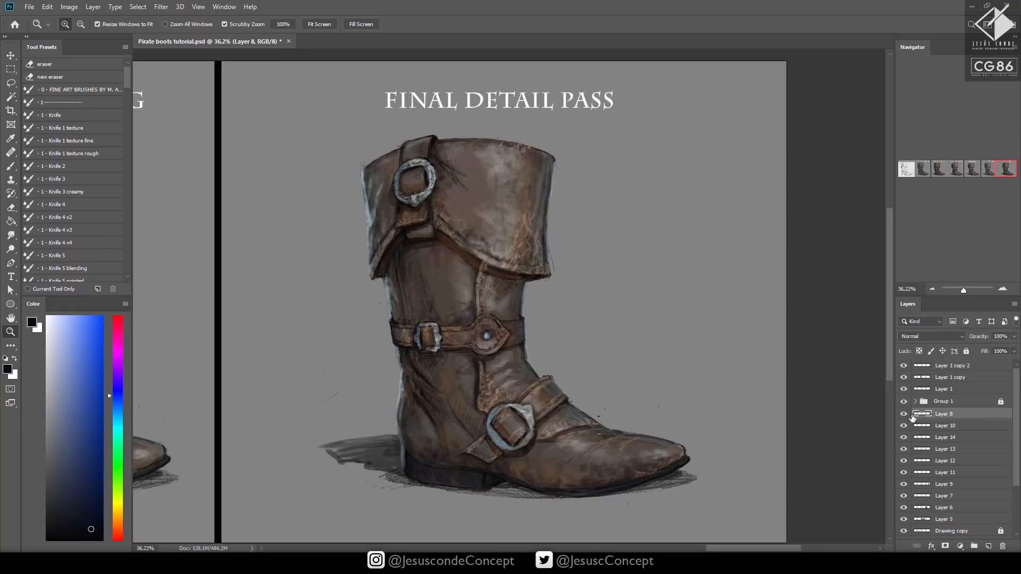
{"action": "key", "text": "ctrl+e"}
{"action": "key", "text": "ctrl+e"}
{"action": "key", "text": "ctrl+e"}
{"action": "key", "text": "ctrl+e"}
{"action": "key", "text": "ctrl+e"}
{"action": "key", "text": "ctrl+e"}
{"action": "key", "text": "ctrl+e"}
{"action": "key", "text": "ctrl+e"}
{"action": "key", "text": "ctrl+e"}
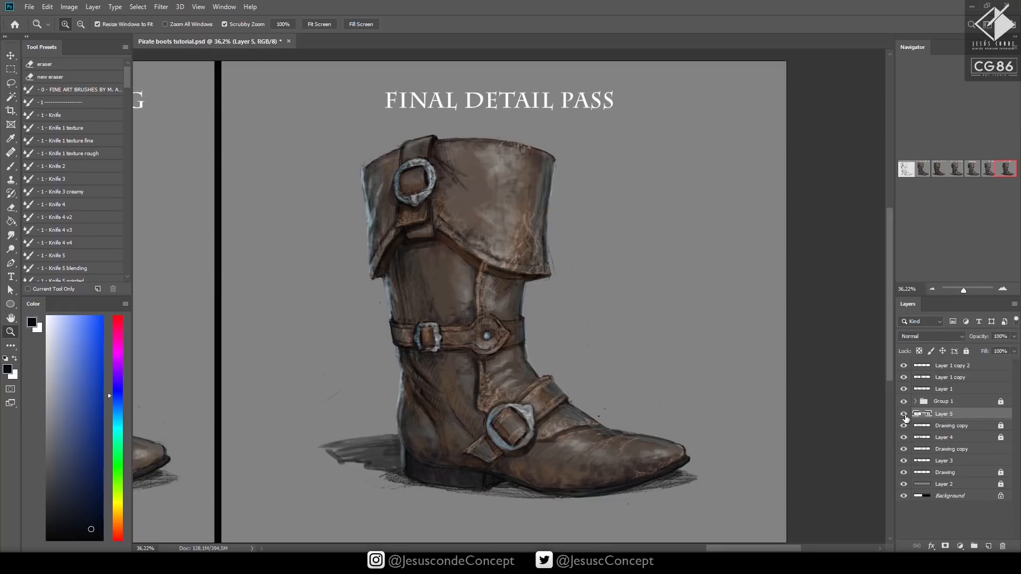
{"action": "left_click", "coordinate": [904, 415]}
{"action": "left_click", "coordinate": [905, 415]}
Create a new layer and paint a dark accent along the lower inner rim of the ankle belt's rivet plate
{"action": "key", "text": "ctrl+shift+n"}
{"action": "key", "text": "Return"}
{"action": "left_click_drag", "start_coordinate": [611, 338], "coordinate": [650, 347]}
{"action": "left_click_drag", "start_coordinate": [549, 310], "coordinate": [588, 311]}
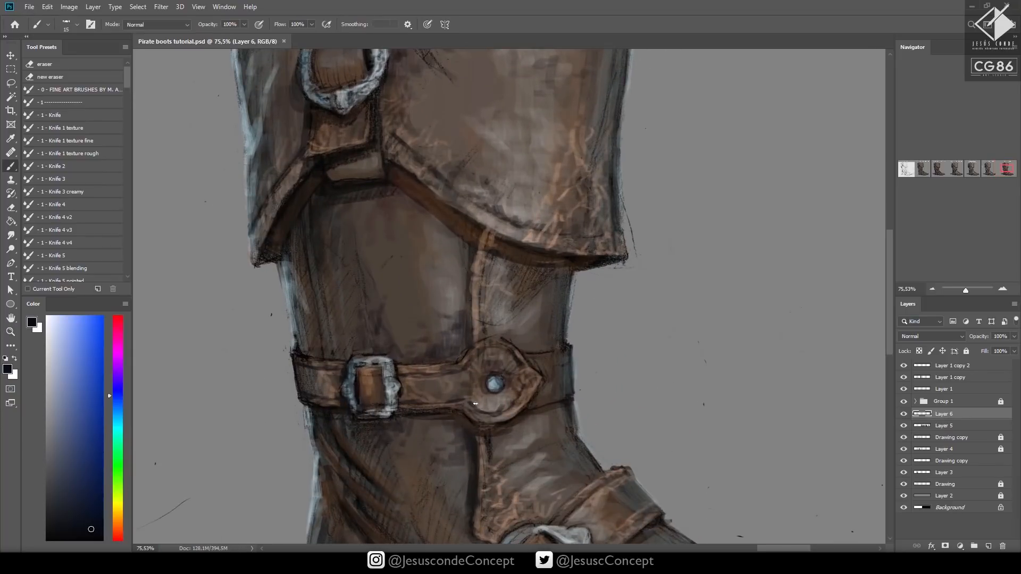
{"action": "left_click_drag", "start_coordinate": [475, 404], "coordinate": [480, 406]}
Draw dark detail lines on the metal ring of the instep buckle with brush sizes around 9 to 10, and save
{"action": "left_click_drag", "start_coordinate": [603, 398], "coordinate": [581, 254]}
{"action": "mouse_move", "coordinate": [600, 308]}
{"action": "left_mouse_down"}
{"action": "mouse_move", "coordinate": [591, 309]}
{"action": "mouse_move", "coordinate": [612, 314]}
{"action": "left_mouse_up"}
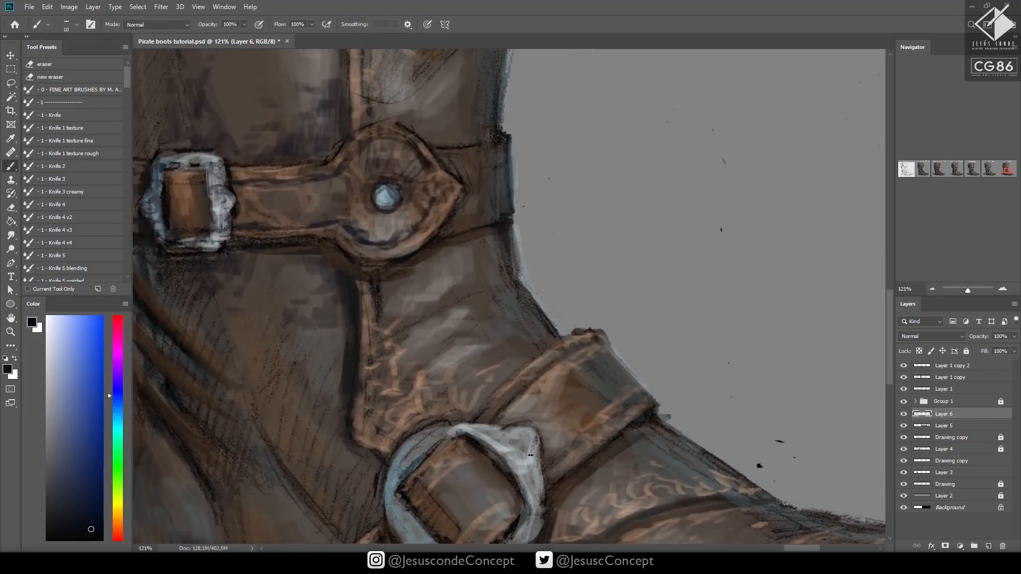
{"action": "mouse_move", "coordinate": [531, 456]}
{"action": "left_mouse_down"}
{"action": "mouse_move", "coordinate": [515, 458]}
{"action": "mouse_move", "coordinate": [538, 468]}
{"action": "mouse_move", "coordinate": [506, 461]}
{"action": "mouse_move", "coordinate": [497, 441]}
{"action": "mouse_move", "coordinate": [503, 433]}
{"action": "mouse_move", "coordinate": [512, 453]}
{"action": "mouse_move", "coordinate": [533, 437]}
{"action": "mouse_move", "coordinate": [536, 472]}
{"action": "mouse_move", "coordinate": [537, 381]}
{"action": "mouse_move", "coordinate": [530, 439]}
{"action": "mouse_move", "coordinate": [507, 460]}
{"action": "left_mouse_up"}
{"action": "mouse_move", "coordinate": [448, 470]}
{"action": "left_mouse_down"}
{"action": "mouse_move", "coordinate": [416, 426]}
{"action": "mouse_move", "coordinate": [400, 450]}
{"action": "mouse_move", "coordinate": [433, 456]}
{"action": "mouse_move", "coordinate": [398, 428]}
{"action": "mouse_move", "coordinate": [390, 397]}
{"action": "mouse_move", "coordinate": [400, 360]}
{"action": "mouse_move", "coordinate": [392, 435]}
{"action": "mouse_move", "coordinate": [429, 475]}
{"action": "mouse_move", "coordinate": [418, 457]}
{"action": "left_mouse_up"}
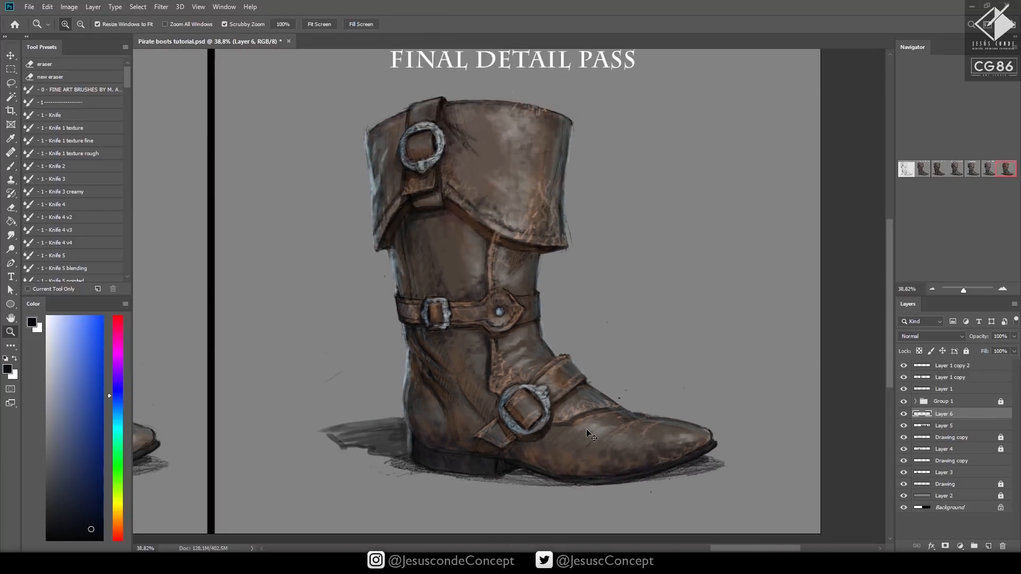
{"action": "key", "text": "ctrl+s"}
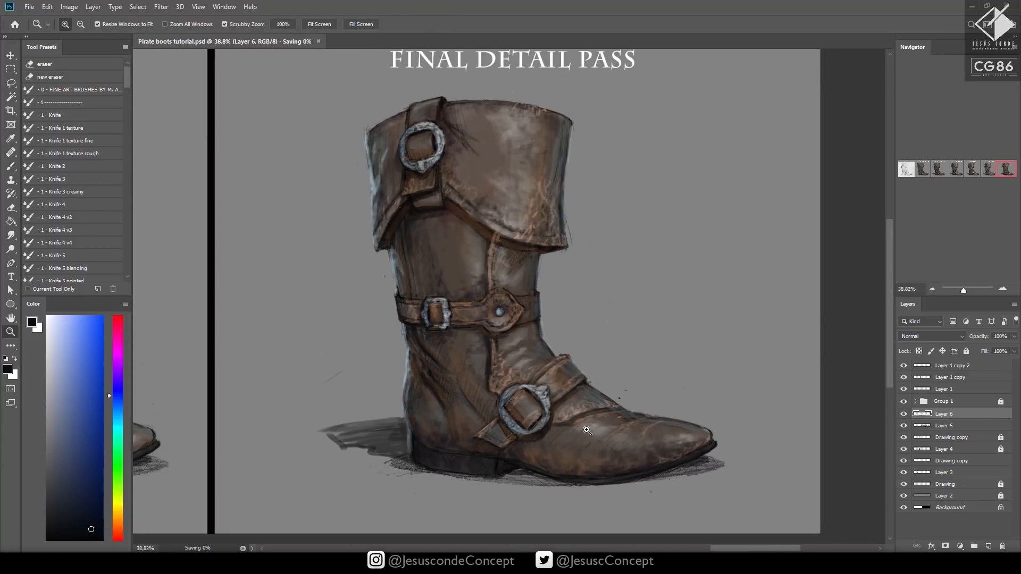
Choose a near-white cyan tint as the painting colour and add a new layer above the dark accents
{"action": "left_click", "coordinate": [49, 316]}
{"action": "left_click", "coordinate": [118, 423]}
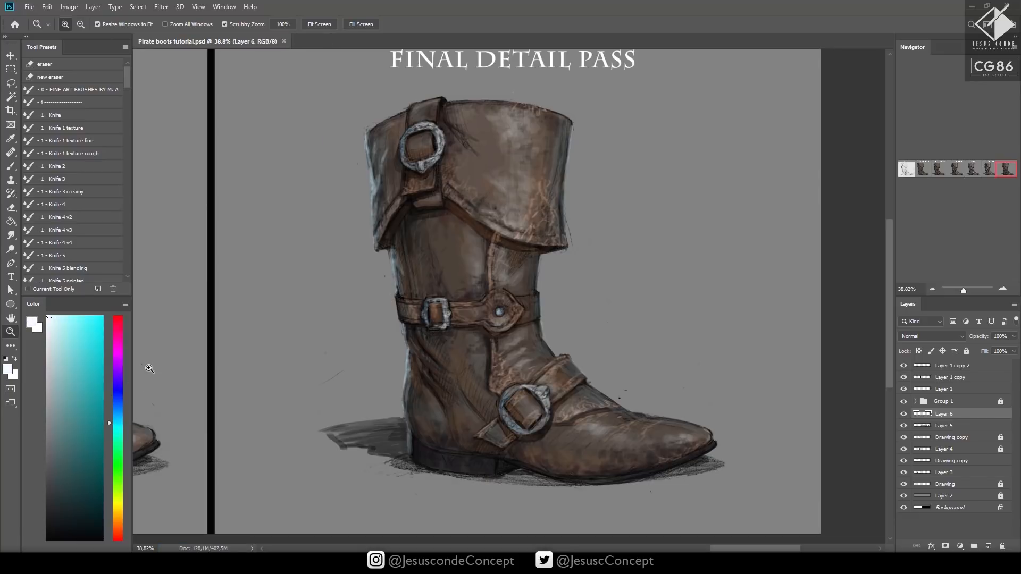
{"action": "left_click", "coordinate": [52, 316]}
{"action": "key", "text": "ctrl+shift+n"}
{"action": "key", "text": "Return"}
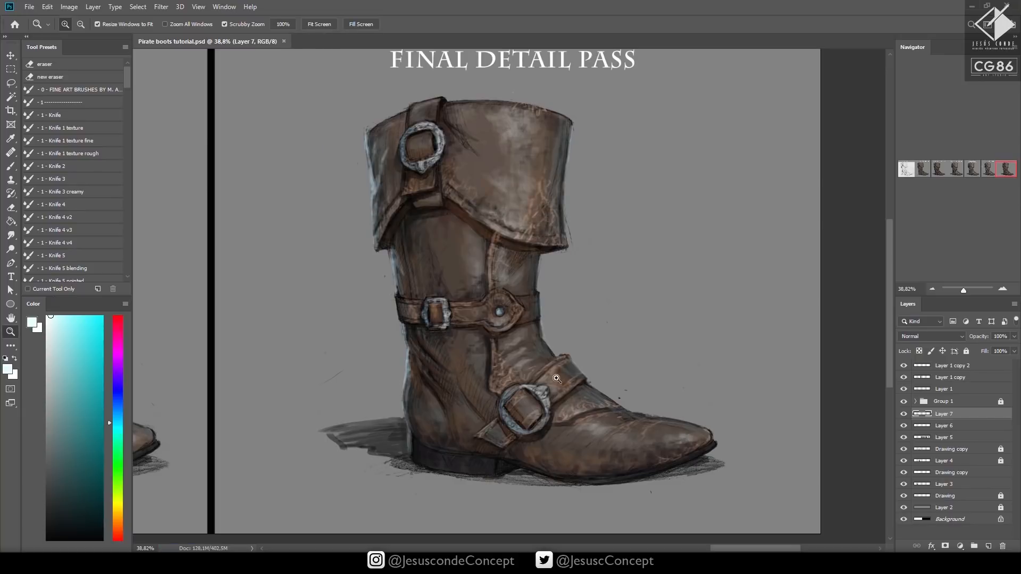
Paint near-white highlights around the instep buckle's ring and its upper knob with a size 8 brush
{"action": "mouse_move", "coordinate": [557, 379]}
{"action": "left_mouse_down"}
{"action": "mouse_move", "coordinate": [574, 379]}
{"action": "mouse_move", "coordinate": [542, 391]}
{"action": "left_mouse_up"}
{"action": "key", "text": "b"}
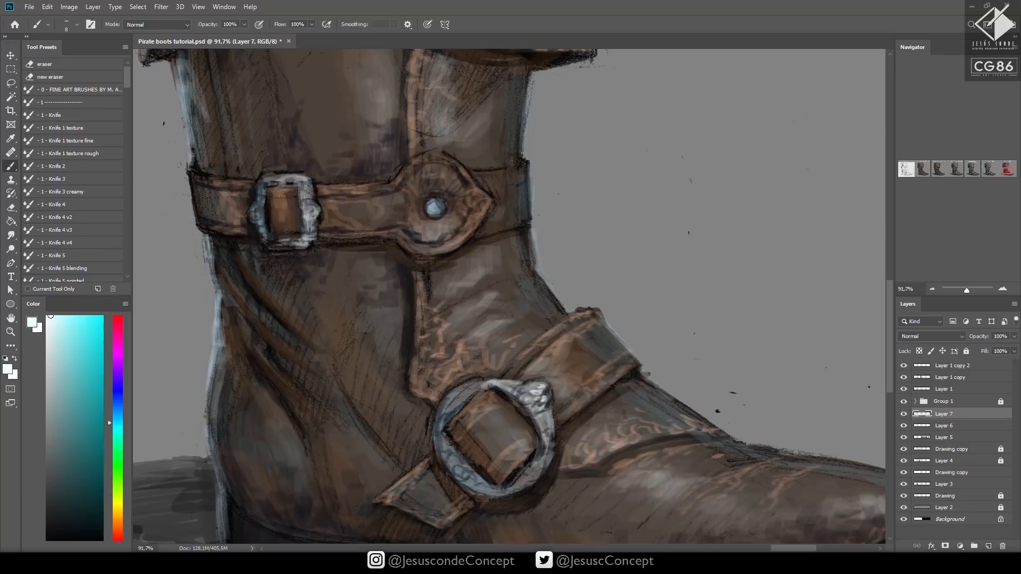
{"action": "mouse_move", "coordinate": [515, 397]}
{"action": "left_mouse_down"}
{"action": "mouse_move", "coordinate": [529, 411]}
{"action": "mouse_move", "coordinate": [542, 386]}
{"action": "mouse_move", "coordinate": [547, 451]}
{"action": "left_mouse_up"}
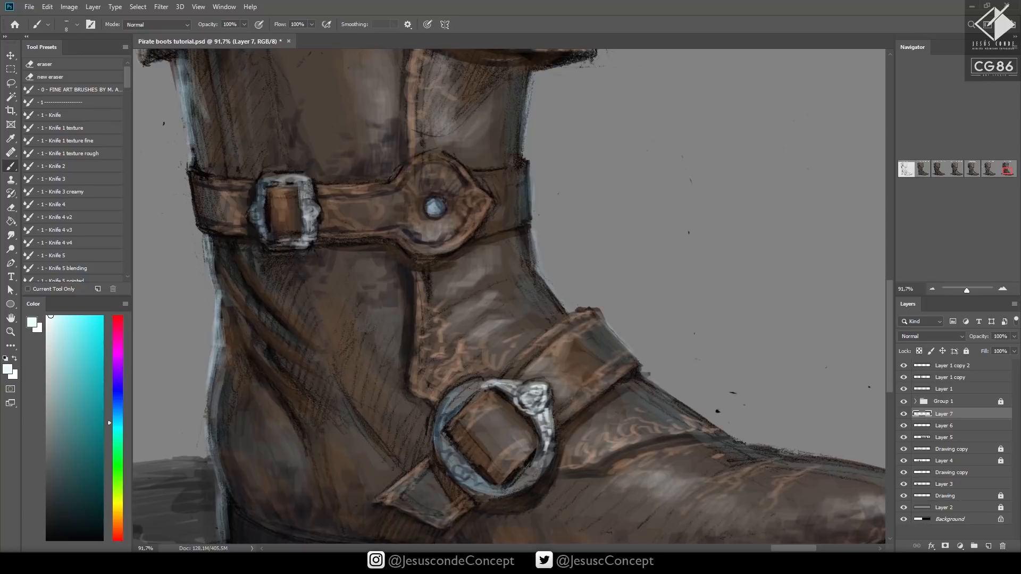
{"action": "left_click_drag", "start_coordinate": [483, 387], "coordinate": [464, 393]}
{"action": "mouse_move", "coordinate": [550, 436]}
{"action": "left_mouse_down"}
{"action": "mouse_move", "coordinate": [551, 457]}
{"action": "mouse_move", "coordinate": [532, 474]}
{"action": "left_mouse_up"}
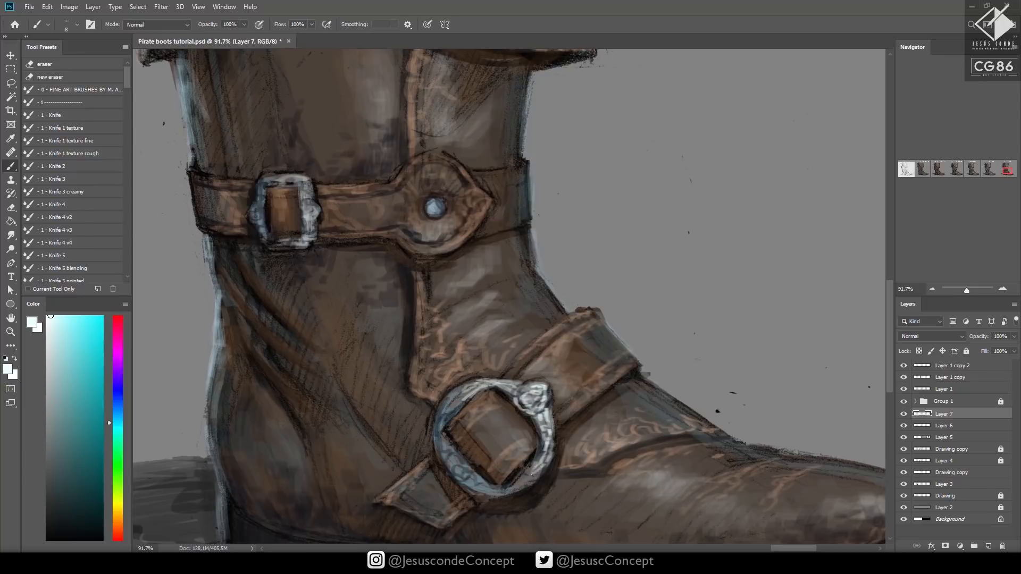
{"action": "mouse_move", "coordinate": [465, 392]}
{"action": "left_mouse_down"}
{"action": "mouse_move", "coordinate": [456, 402]}
{"action": "mouse_move", "coordinate": [453, 395]}
{"action": "left_mouse_up"}
Paint bright highlights on the ankle belt's rivet and along the frame of its rectangular buckle with a size 8 brush
{"action": "key", "text": "ctrl+space"}
{"action": "left_click_drag", "start_coordinate": [592, 378], "coordinate": [488, 490]}
{"action": "left_click_drag", "start_coordinate": [570, 312], "coordinate": [625, 314]}
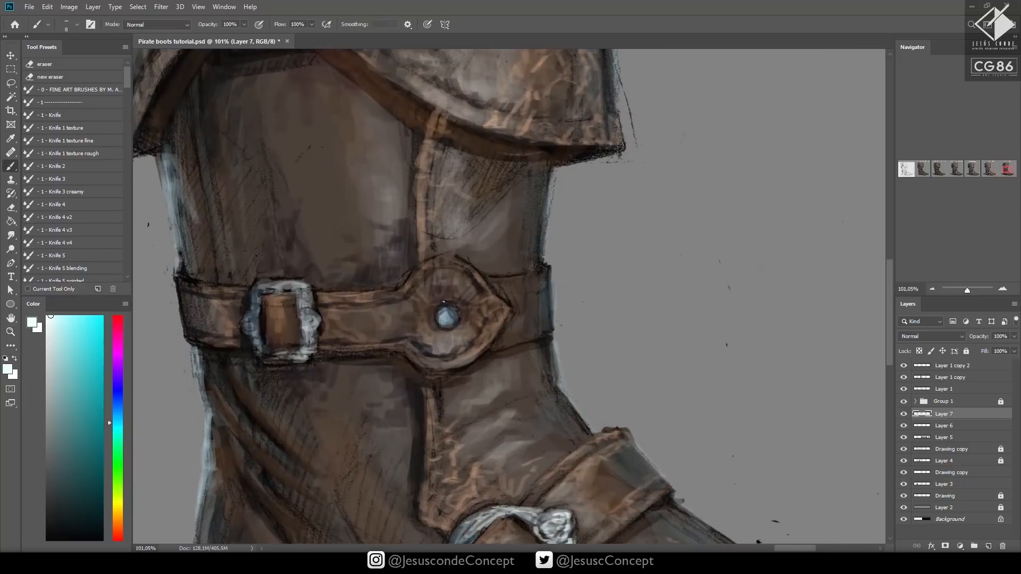
{"action": "mouse_move", "coordinate": [438, 314]}
{"action": "left_mouse_down"}
{"action": "mouse_move", "coordinate": [452, 324]}
{"action": "mouse_move", "coordinate": [446, 311]}
{"action": "left_mouse_up"}
{"action": "key", "text": "ctrl+z"}
{"action": "mouse_move", "coordinate": [307, 307]}
{"action": "left_mouse_down"}
{"action": "mouse_move", "coordinate": [316, 318]}
{"action": "mouse_move", "coordinate": [310, 290]}
{"action": "mouse_move", "coordinate": [308, 356]}
{"action": "mouse_move", "coordinate": [303, 332]}
{"action": "mouse_move", "coordinate": [243, 331]}
{"action": "mouse_move", "coordinate": [252, 286]}
{"action": "left_mouse_up"}
{"action": "left_click_drag", "start_coordinate": [251, 330], "coordinate": [256, 343]}
{"action": "left_click_drag", "start_coordinate": [258, 315], "coordinate": [260, 353]}
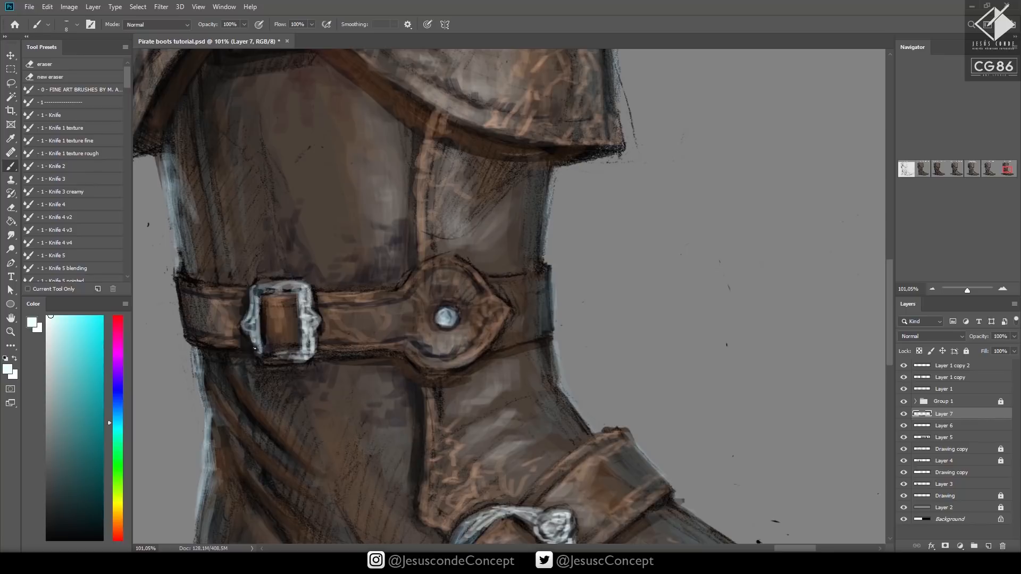
Paint near-white highlights around the metal ring of the cuff's round buckle, and save the document
{"action": "left_click_drag", "start_coordinate": [465, 258], "coordinate": [640, 410]}
{"action": "mouse_move", "coordinate": [574, 306]}
{"action": "left_mouse_down"}
{"action": "mouse_move", "coordinate": [626, 400]}
{"action": "mouse_move", "coordinate": [630, 480]}
{"action": "left_mouse_up"}
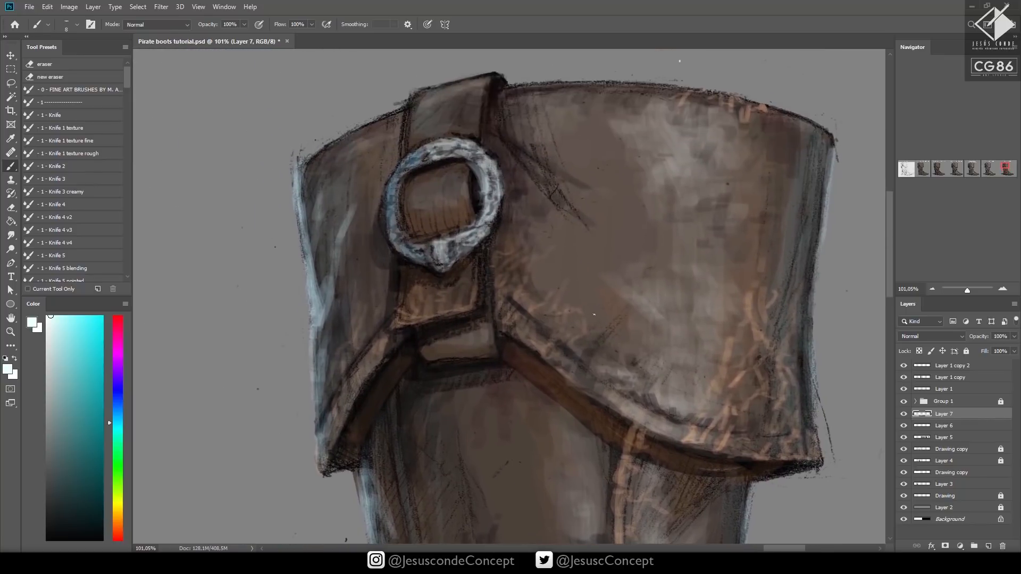
{"action": "mouse_move", "coordinate": [442, 255]}
{"action": "left_mouse_down"}
{"action": "mouse_move", "coordinate": [453, 258]}
{"action": "mouse_move", "coordinate": [444, 263]}
{"action": "mouse_move", "coordinate": [457, 242]}
{"action": "mouse_move", "coordinate": [471, 244]}
{"action": "mouse_move", "coordinate": [495, 209]}
{"action": "mouse_move", "coordinate": [488, 175]}
{"action": "mouse_move", "coordinate": [472, 165]}
{"action": "left_mouse_up"}
{"action": "mouse_move", "coordinate": [479, 171]}
{"action": "left_mouse_down"}
{"action": "mouse_move", "coordinate": [483, 208]}
{"action": "mouse_move", "coordinate": [480, 165]}
{"action": "left_mouse_up"}
{"action": "left_click_drag", "start_coordinate": [483, 161], "coordinate": [457, 143]}
{"action": "key", "text": "z"}
{"action": "left_click_drag", "start_coordinate": [564, 172], "coordinate": [484, 176]}
{"action": "key", "text": "ctrl+s"}
Choose a light peach-orange colour for the leather edges and add a new layer above the metal highlights
{"action": "left_click_drag", "start_coordinate": [705, 331], "coordinate": [626, 341]}
{"action": "left_click_drag", "start_coordinate": [480, 173], "coordinate": [552, 175]}
{"action": "key", "text": "b"}
{"action": "left_click", "coordinate": [367, 352], "text": "alt"}
{"action": "left_click", "coordinate": [72, 327]}
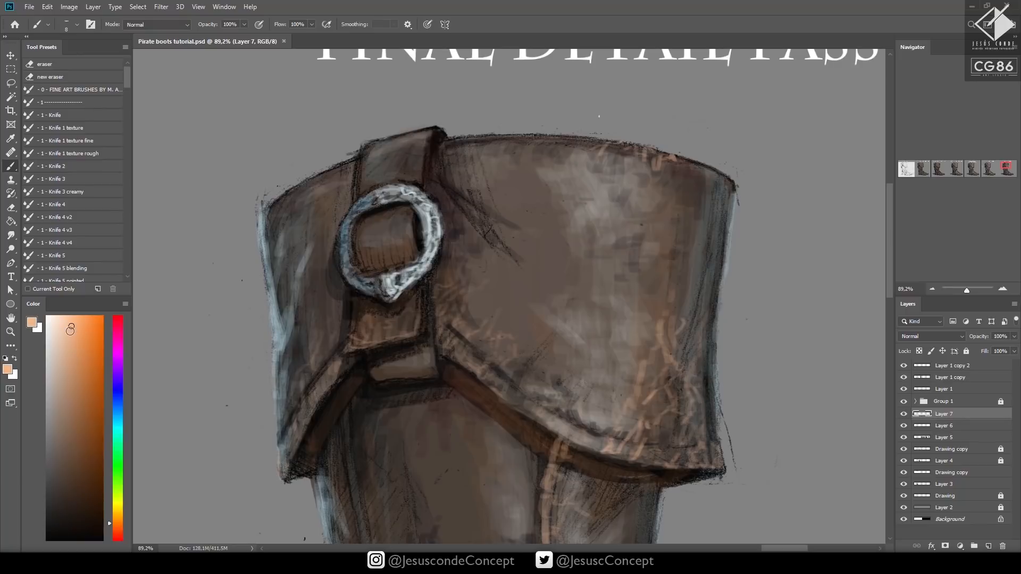
{"action": "key", "text": "ctrl+shift+n"}
{"action": "key", "text": "Return"}
Paint peach highlights down the right edge of the cuff's buckle strap, above, below and inside the round buckle
{"action": "mouse_move", "coordinate": [422, 185]}
{"action": "left_mouse_down"}
{"action": "mouse_move", "coordinate": [422, 156]}
{"action": "mouse_move", "coordinate": [409, 162]}
{"action": "mouse_move", "coordinate": [426, 138]}
{"action": "mouse_move", "coordinate": [421, 158]}
{"action": "left_mouse_up"}
{"action": "left_click_drag", "start_coordinate": [423, 165], "coordinate": [419, 183]}
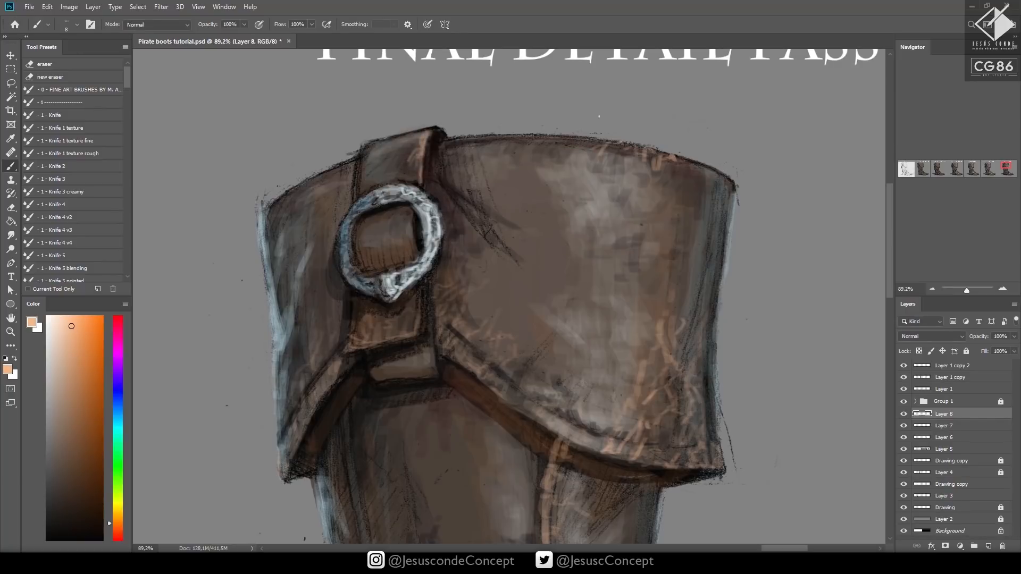
{"action": "left_click_drag", "start_coordinate": [418, 287], "coordinate": [419, 336]}
{"action": "left_click_drag", "start_coordinate": [413, 211], "coordinate": [413, 245]}
{"action": "left_click_drag", "start_coordinate": [412, 210], "coordinate": [407, 247]}
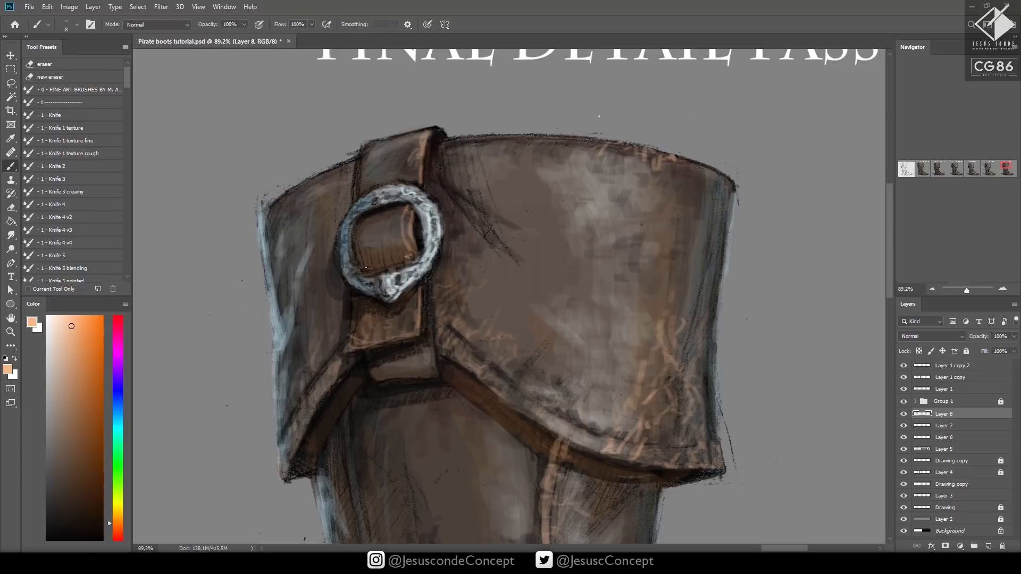
Paint peach highlights down the left edge of the cuff's buckle strap, erase the excess inside the ring, and save
{"action": "left_click_drag", "start_coordinate": [356, 222], "coordinate": [362, 266]}
{"action": "left_click_drag", "start_coordinate": [364, 153], "coordinate": [359, 190]}
{"action": "mouse_move", "coordinate": [365, 158]}
{"action": "left_mouse_down"}
{"action": "mouse_move", "coordinate": [363, 190]}
{"action": "mouse_move", "coordinate": [362, 166]}
{"action": "left_mouse_up"}
{"action": "key", "text": "e"}
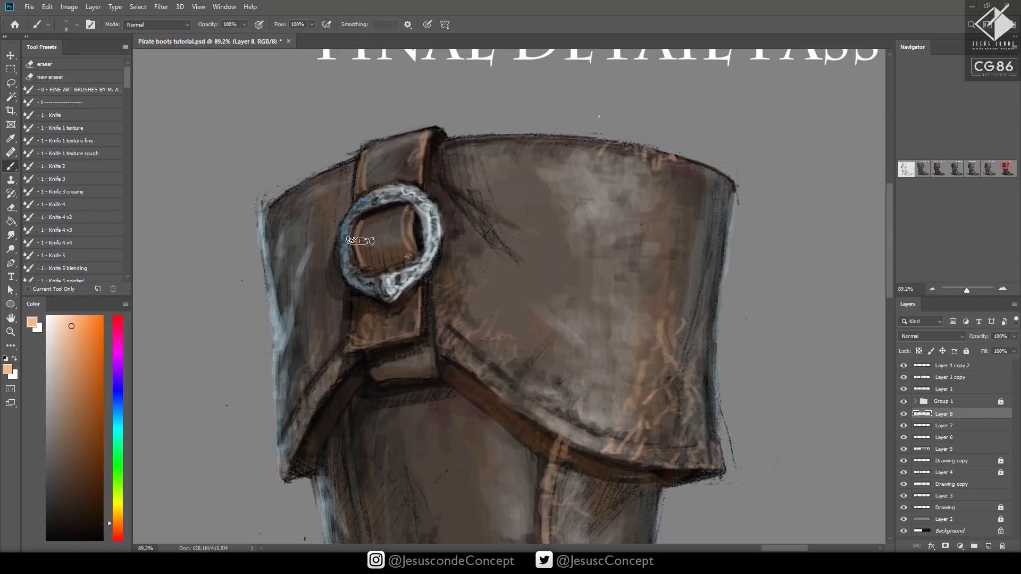
{"action": "mouse_move", "coordinate": [360, 242]}
{"action": "left_mouse_down"}
{"action": "mouse_move", "coordinate": [364, 229]}
{"action": "mouse_move", "coordinate": [366, 267]}
{"action": "mouse_move", "coordinate": [368, 214]}
{"action": "left_mouse_up"}
{"action": "key", "text": "b"}
{"action": "mouse_move", "coordinate": [355, 302]}
{"action": "left_mouse_down"}
{"action": "mouse_move", "coordinate": [350, 349]}
{"action": "mouse_move", "coordinate": [355, 298]}
{"action": "left_mouse_up"}
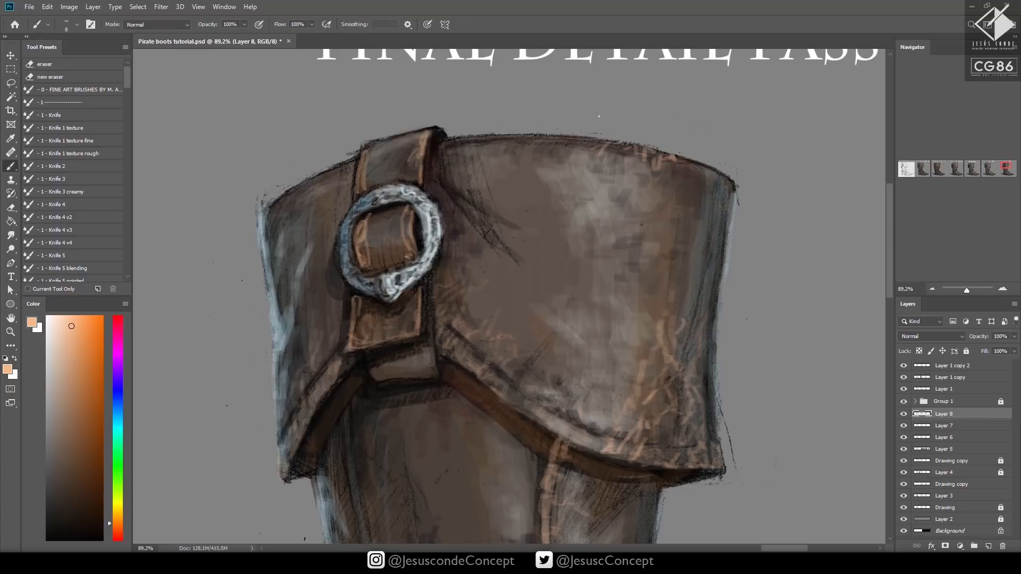
{"action": "key", "text": "z"}
{"action": "left_click_drag", "start_coordinate": [512, 244], "coordinate": [407, 409]}
{"action": "key", "text": "ctrl+s"}
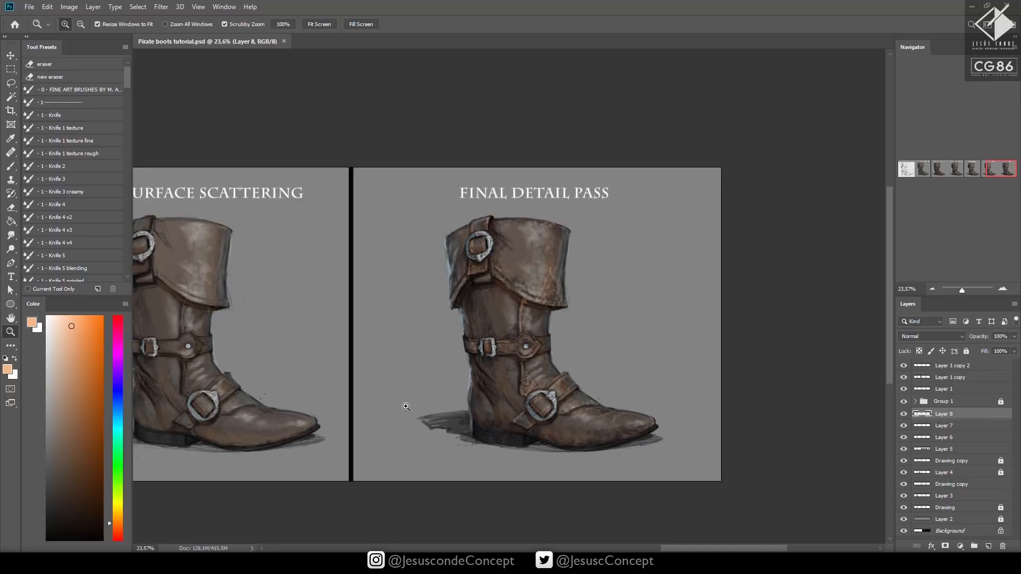
Add a new layer above the strap highlights and save the document
{"action": "left_click_drag", "start_coordinate": [550, 287], "coordinate": [509, 233]}
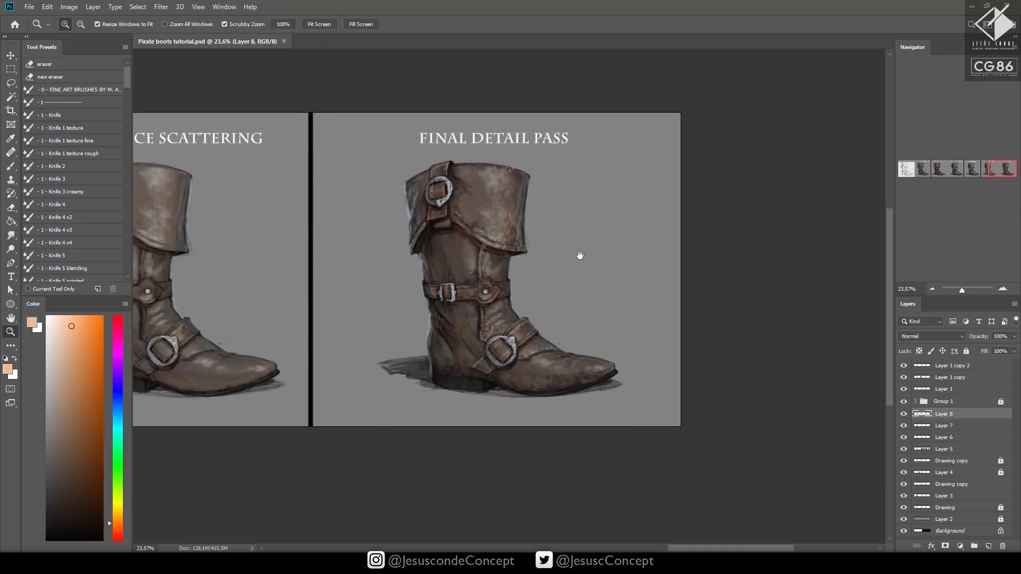
{"action": "left_click_drag", "start_coordinate": [580, 255], "coordinate": [582, 257]}
{"action": "key", "text": "ctrl+shift+n"}
{"action": "key", "text": "Return"}
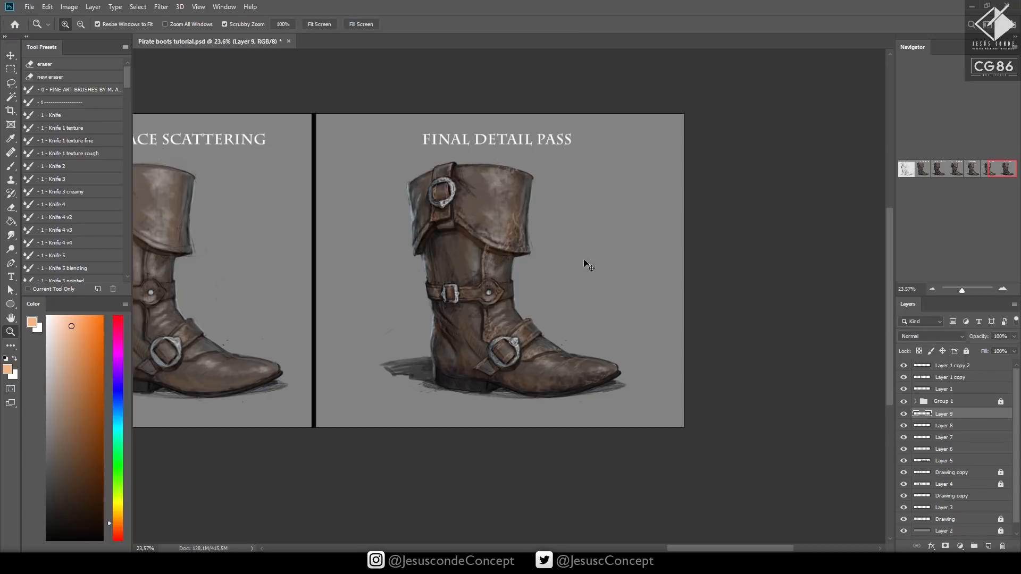
{"action": "key", "text": "ctrl+s"}
Deepen the leather creases between the ankle belt and instep buckle with a sampled dark brown and a size 15 brush
{"action": "left_click_drag", "start_coordinate": [461, 329], "coordinate": [571, 250]}
{"action": "key", "text": "b"}
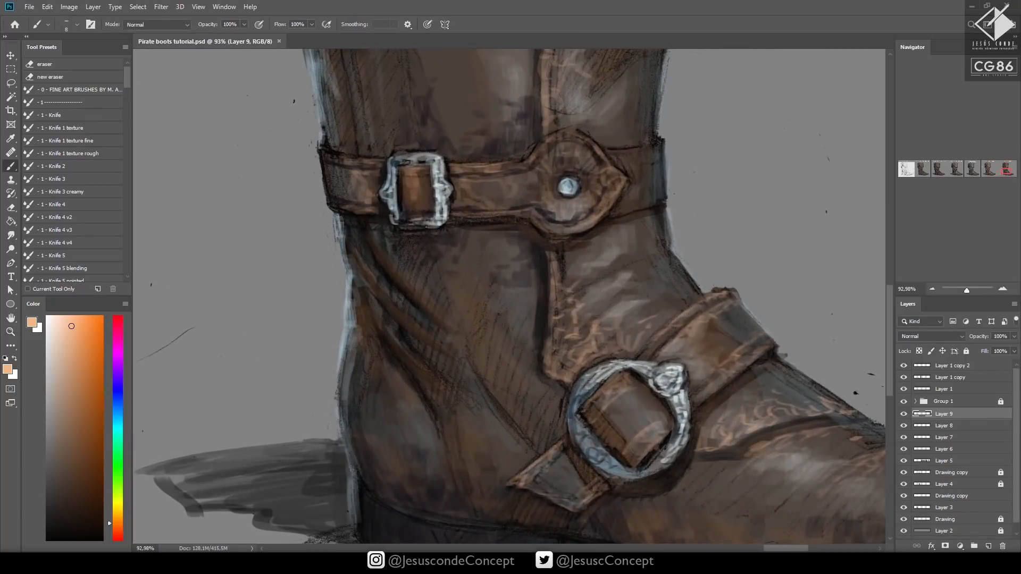
{"action": "left_click", "coordinate": [402, 285], "text": "alt"}
{"action": "key", "text": "bracketright"}
{"action": "left_click_drag", "start_coordinate": [398, 285], "coordinate": [417, 301]}
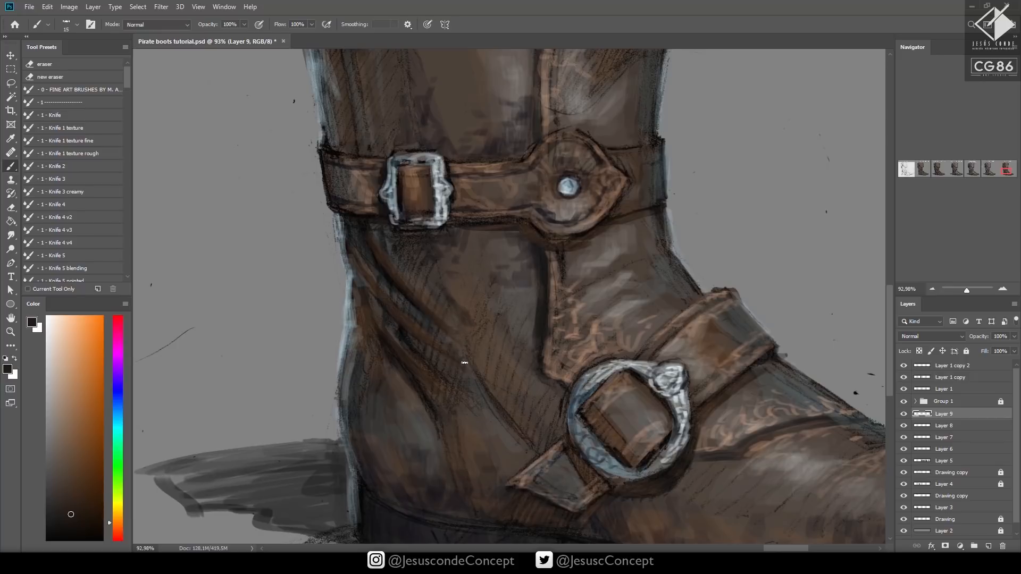
{"action": "mouse_move", "coordinate": [462, 385]}
{"action": "left_mouse_down"}
{"action": "mouse_move", "coordinate": [476, 385]}
{"action": "mouse_move", "coordinate": [480, 400]}
{"action": "left_mouse_up"}
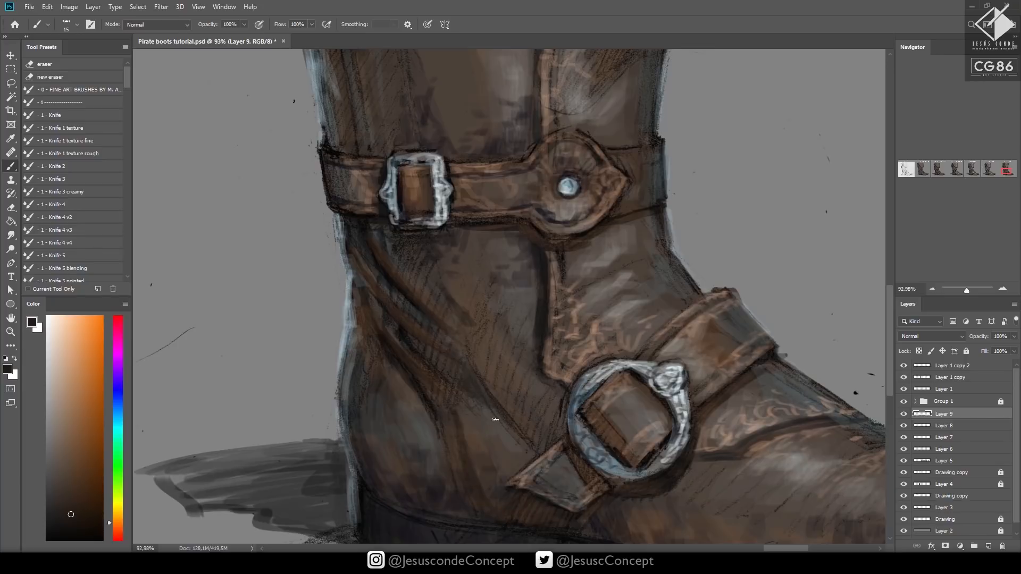
Shade the folds beneath the ankle belt's rectangular buckle with sampled dark tones, lowering the brush opacity to 50%
{"action": "left_click", "coordinate": [384, 286], "text": "alt"}
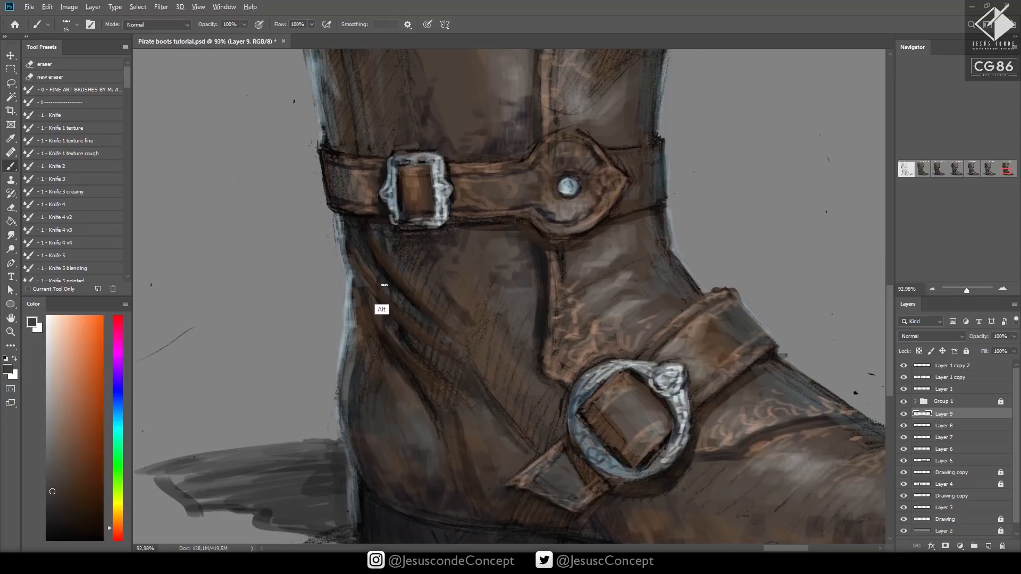
{"action": "left_click", "coordinate": [355, 243], "text": "alt"}
{"action": "mouse_move", "coordinate": [352, 265]}
{"action": "left_mouse_down"}
{"action": "mouse_move", "coordinate": [384, 315]}
{"action": "mouse_move", "coordinate": [385, 348]}
{"action": "left_mouse_up"}
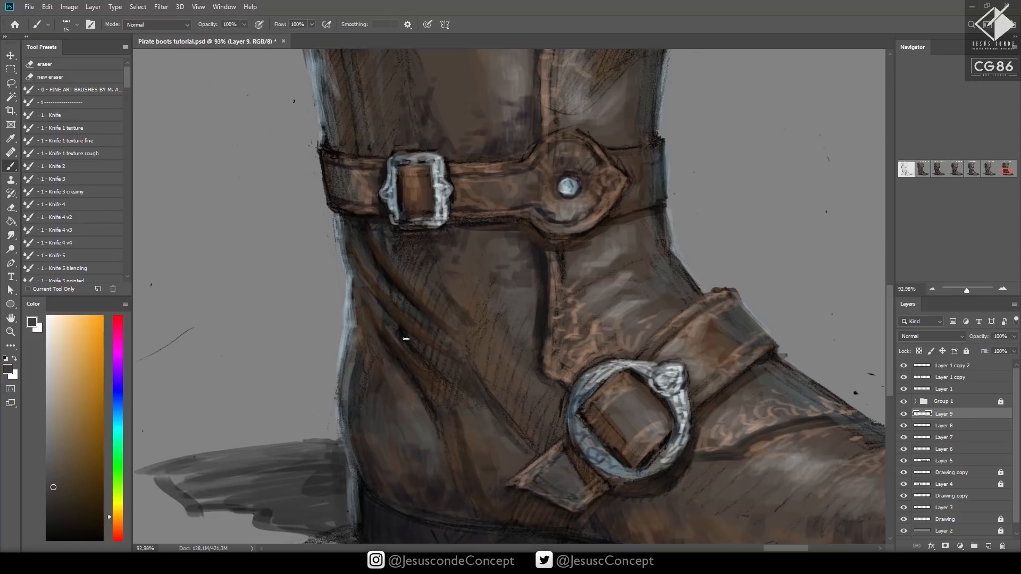
{"action": "left_click", "coordinate": [387, 221], "text": "alt"}
{"action": "left_click_drag", "start_coordinate": [412, 246], "coordinate": [460, 288]}
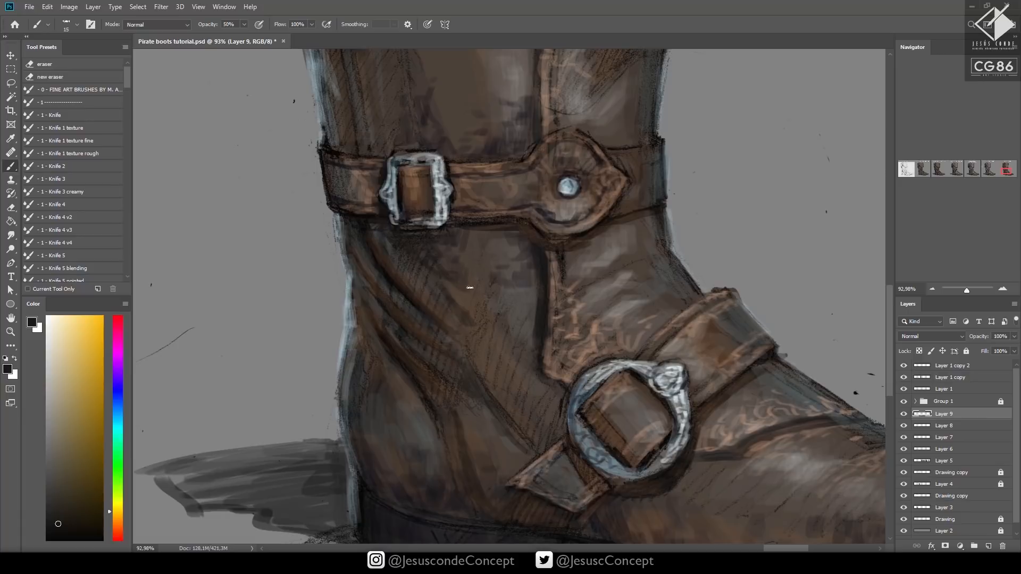
Deepen the dark shading on the boot shaft between the cuff and the ankle belt with a size 25 brush
{"action": "key", "text": "z"}
{"action": "left_click_drag", "start_coordinate": [538, 279], "coordinate": [530, 328]}
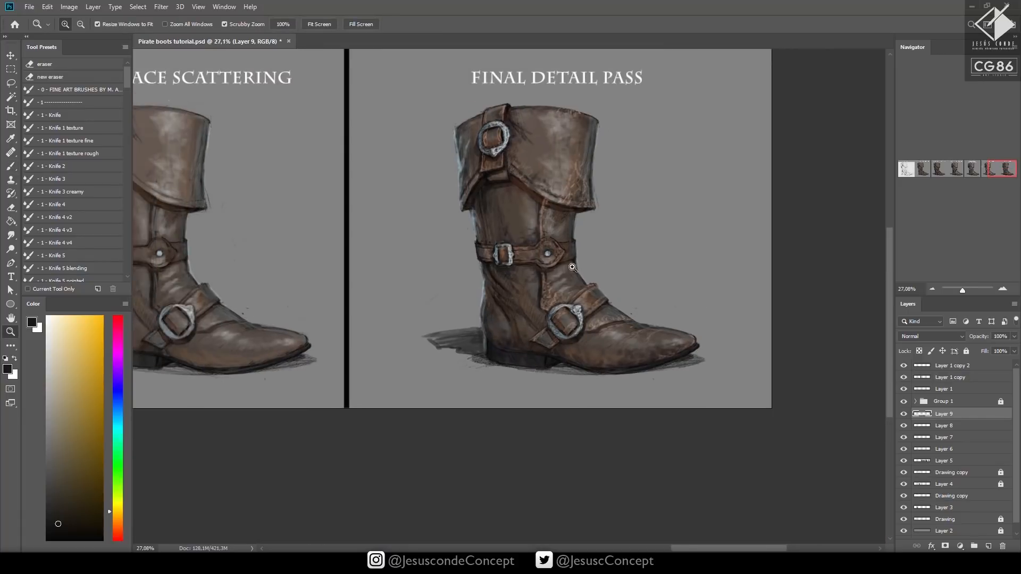
{"action": "left_click_drag", "start_coordinate": [573, 268], "coordinate": [601, 269]}
{"action": "key", "text": "b"}
{"action": "key", "text": "bracketright"}
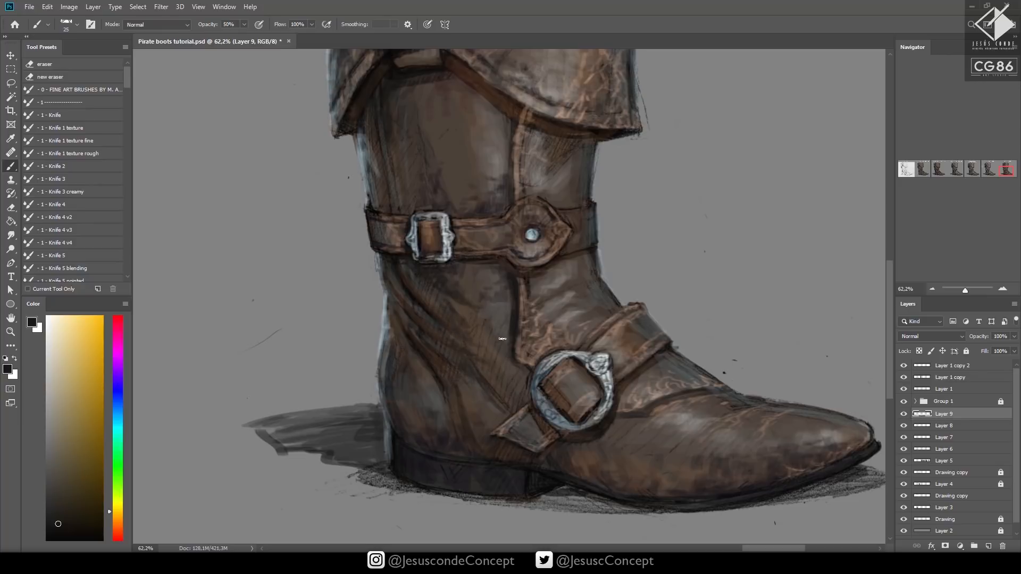
{"action": "scroll", "coordinate": [521, 213], "scroll_direction": "up", "scroll_amount": 3}
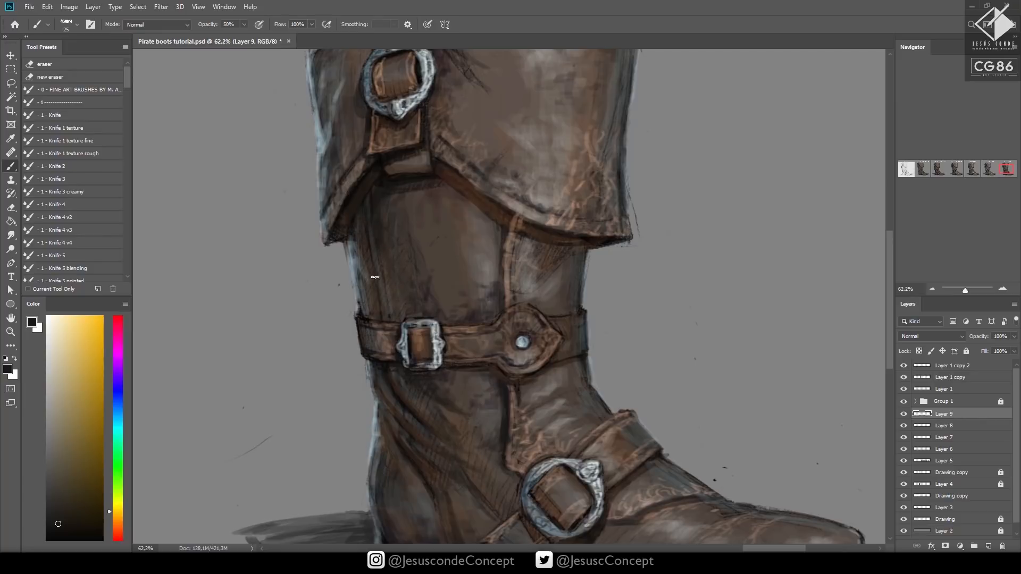
{"action": "scroll", "coordinate": [532, 298], "scroll_direction": "down", "scroll_amount": 2}
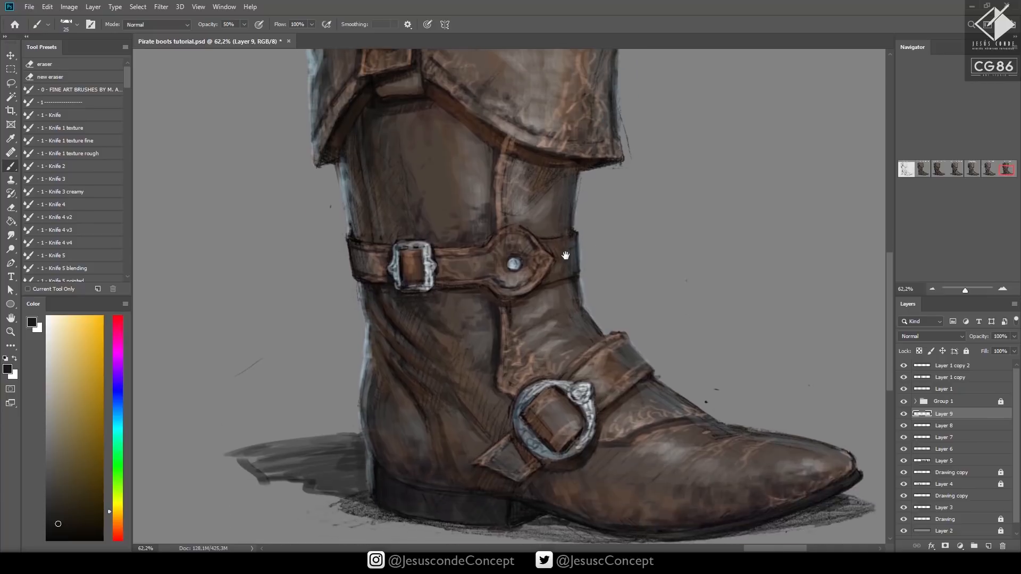
Add a new layer for highlights and choose a near-white colour with a size 20 brush at 40% opacity
{"action": "left_click", "coordinate": [491, 293], "text": "alt"}
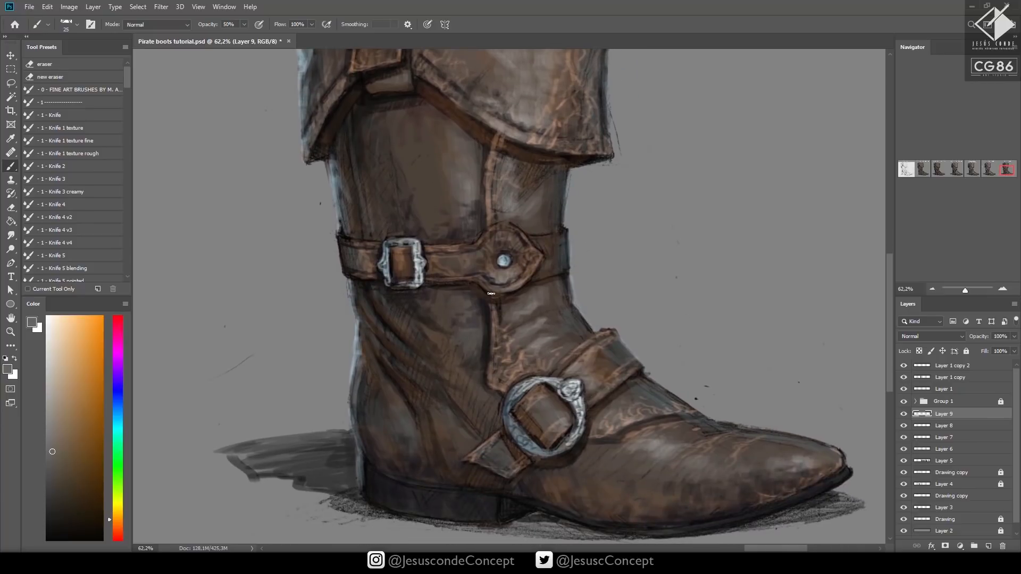
{"action": "left_click", "coordinate": [54, 323]}
{"action": "key", "text": "ctrl+shift+alt+n"}
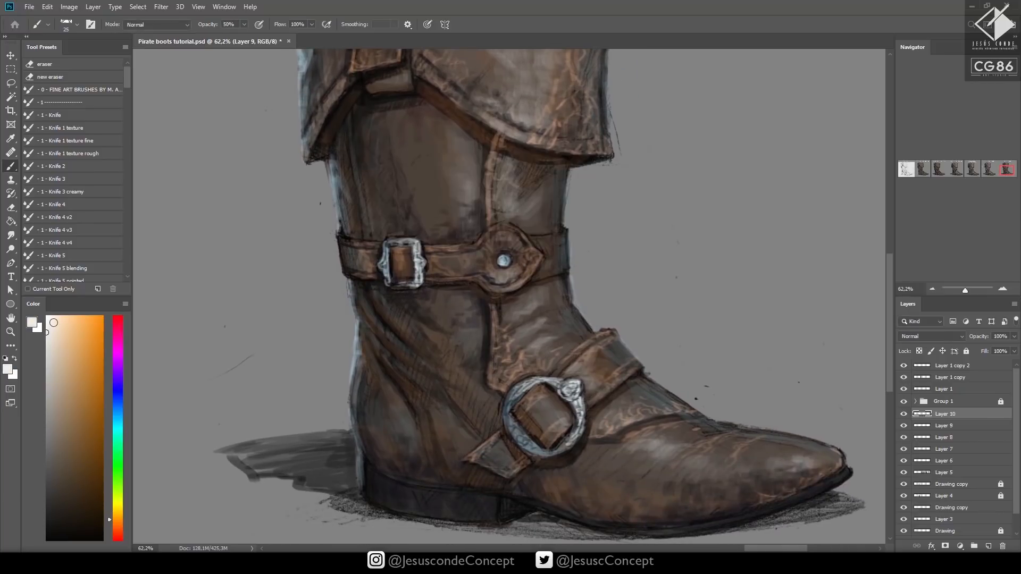
{"action": "key", "text": "bracketleft"}
{"action": "key", "text": "4"}
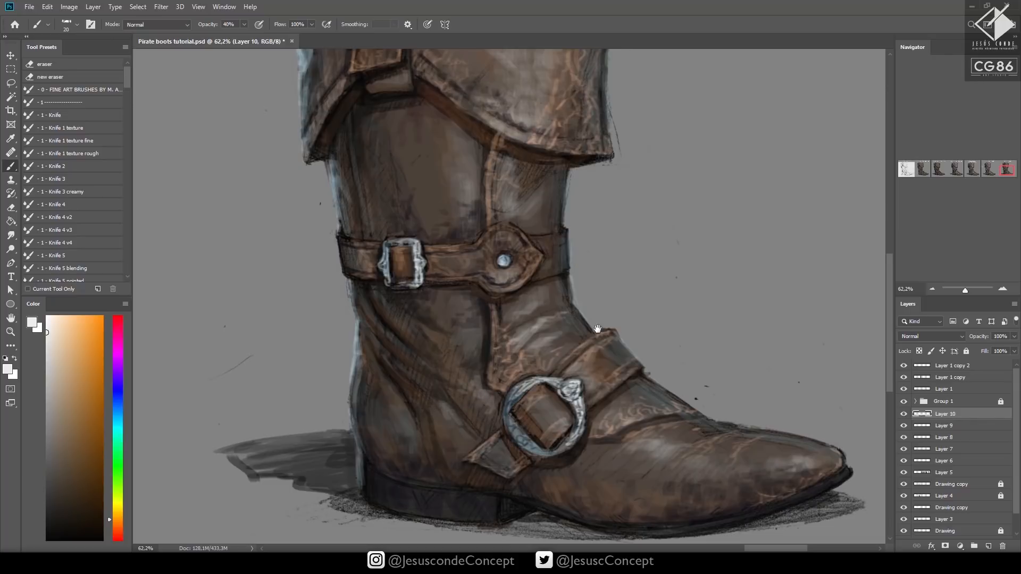
{"action": "left_click_drag", "start_coordinate": [623, 354], "coordinate": [575, 340]}
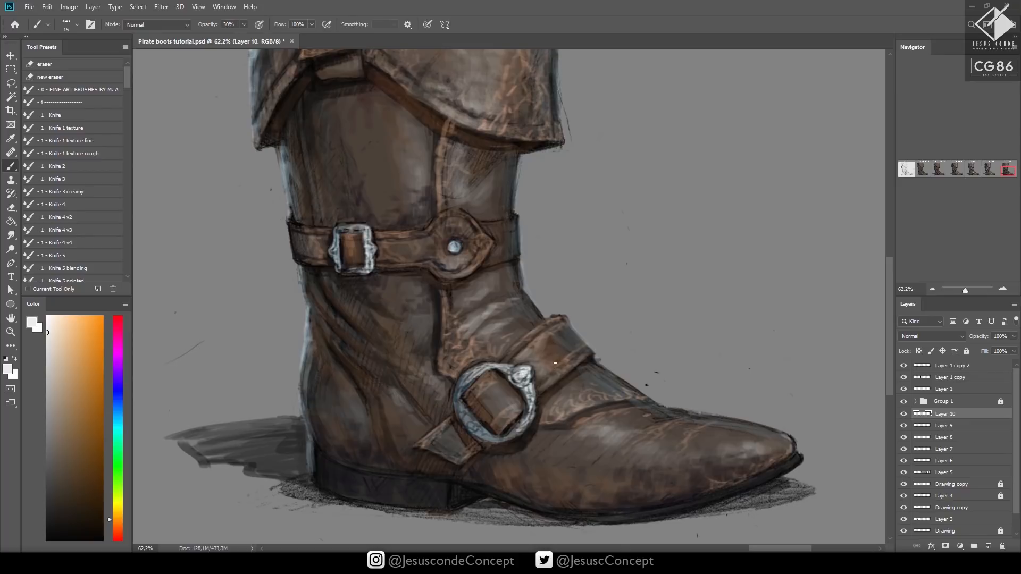
Paint near-white highlights on the instep strap and the cuff's lower front edge, varying the brush opacity between 30% and 50%, and save
{"action": "key", "text": "0"}
{"action": "key", "text": "3"}
{"action": "scroll", "coordinate": [649, 417], "scroll_direction": "up", "scroll_amount": 5}
{"action": "left_click_drag", "start_coordinate": [486, 203], "coordinate": [504, 210]}
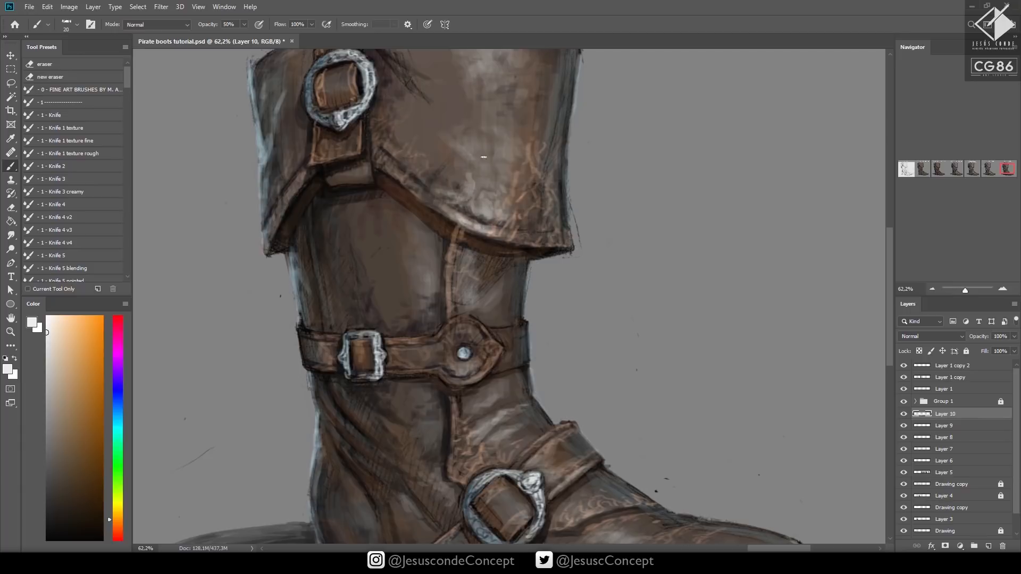
{"action": "left_click_drag", "start_coordinate": [542, 158], "coordinate": [494, 226]}
{"action": "key", "text": "ctrl+s"}
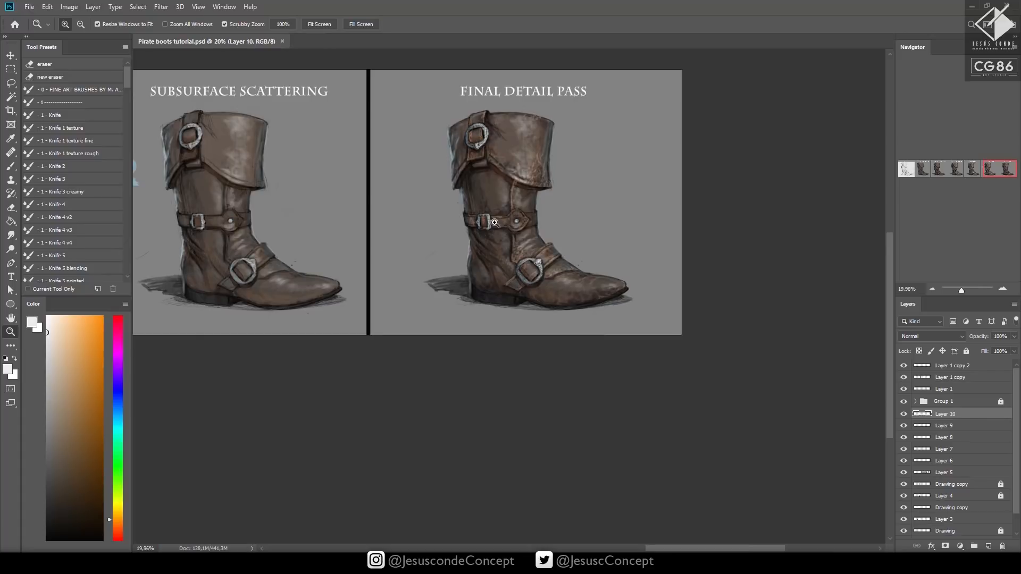
Add near-white highlights along the cuff's upper rim and on the creases above the instep strap, and save the document
{"action": "left_click_drag", "start_coordinate": [558, 108], "coordinate": [593, 110]}
{"action": "key", "text": "b"}
{"action": "mouse_move", "coordinate": [488, 128]}
{"action": "left_mouse_down"}
{"action": "mouse_move", "coordinate": [503, 136]}
{"action": "mouse_move", "coordinate": [471, 128]}
{"action": "left_mouse_up"}
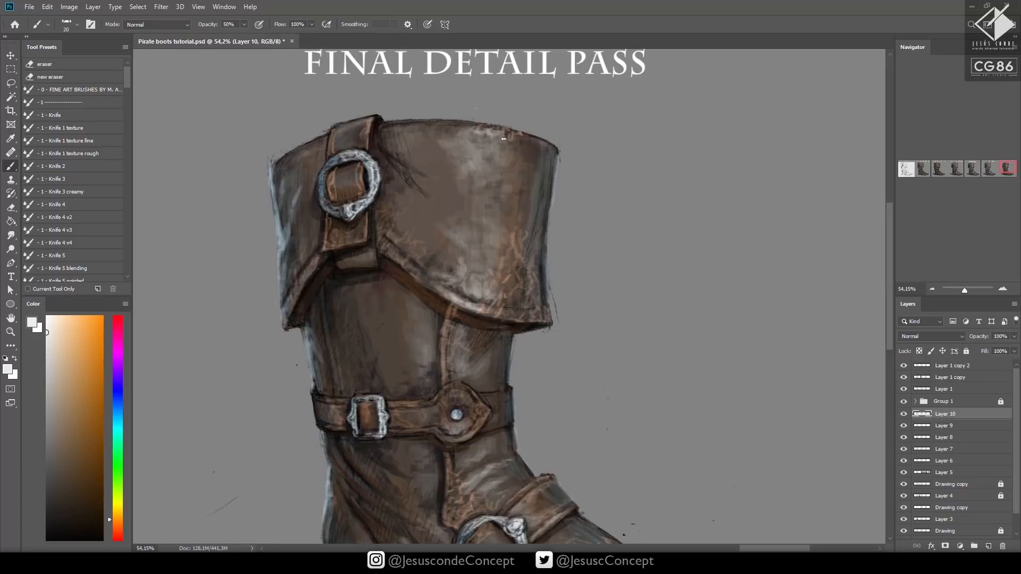
{"action": "left_click_drag", "start_coordinate": [565, 237], "coordinate": [572, 165]}
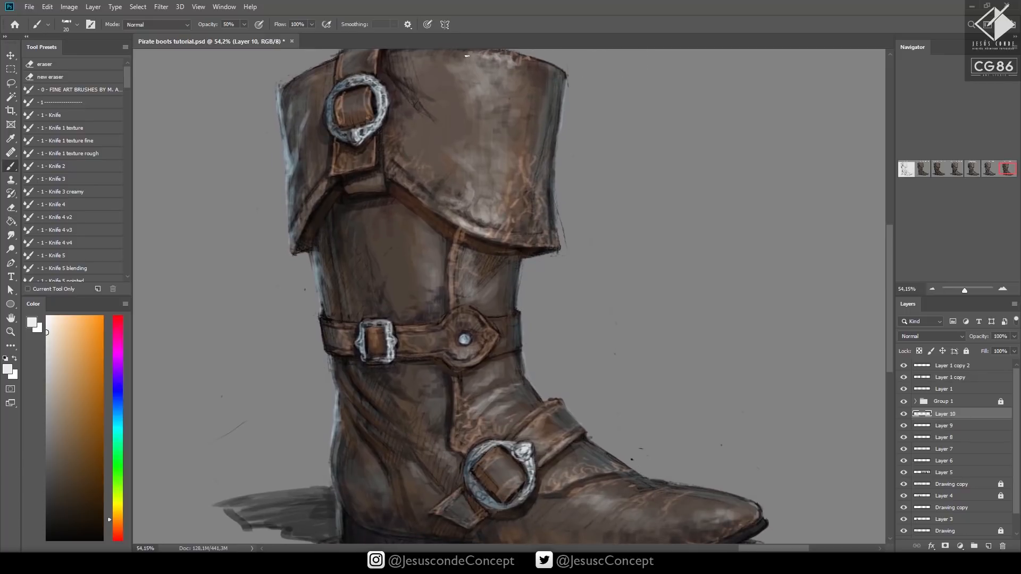
{"action": "left_click_drag", "start_coordinate": [467, 55], "coordinate": [482, 78]}
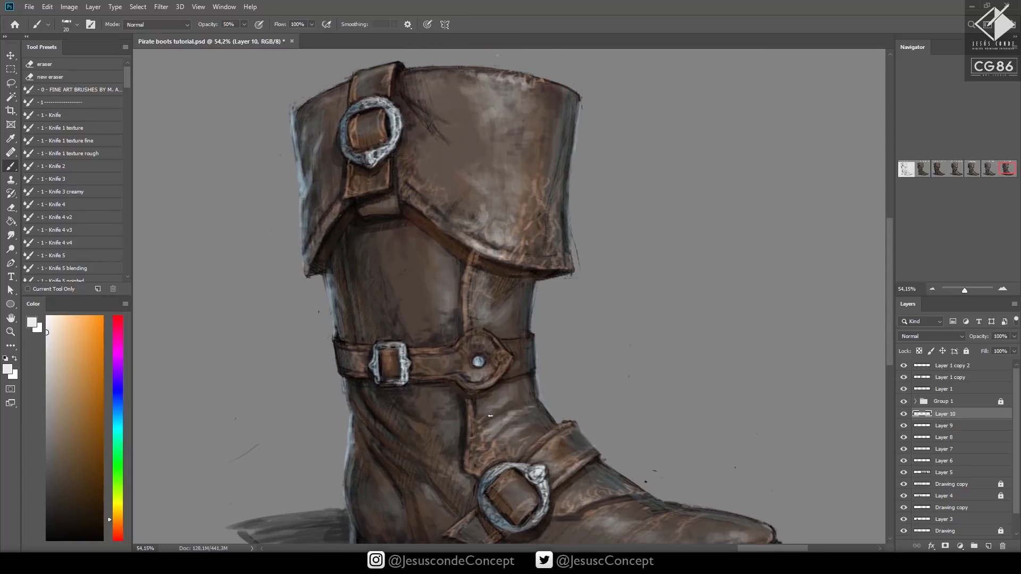
{"action": "mouse_move", "coordinate": [491, 429]}
{"action": "left_mouse_down"}
{"action": "mouse_move", "coordinate": [513, 417]}
{"action": "mouse_move", "coordinate": [506, 395]}
{"action": "mouse_move", "coordinate": [517, 393]}
{"action": "left_mouse_up"}
{"action": "key", "text": "ctrl+space"}
{"action": "mouse_move", "coordinate": [575, 386]}
{"action": "left_mouse_down"}
{"action": "mouse_move", "coordinate": [514, 418]}
{"action": "mouse_move", "coordinate": [650, 376]}
{"action": "mouse_move", "coordinate": [607, 325]}
{"action": "left_mouse_up"}
{"action": "key", "text": "ctrl+s"}
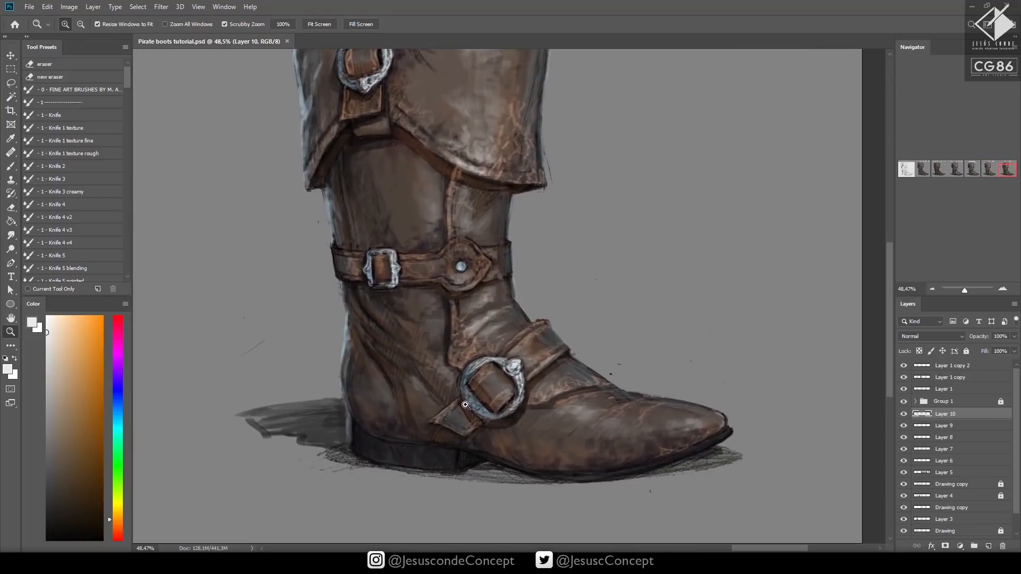
Highlight the strap tip below the instep buckle and the front edge of the heel block at 50% opacity
{"action": "mouse_move", "coordinate": [463, 417]}
{"action": "left_mouse_down"}
{"action": "mouse_move", "coordinate": [471, 426]}
{"action": "mouse_move", "coordinate": [462, 423]}
{"action": "left_mouse_up"}
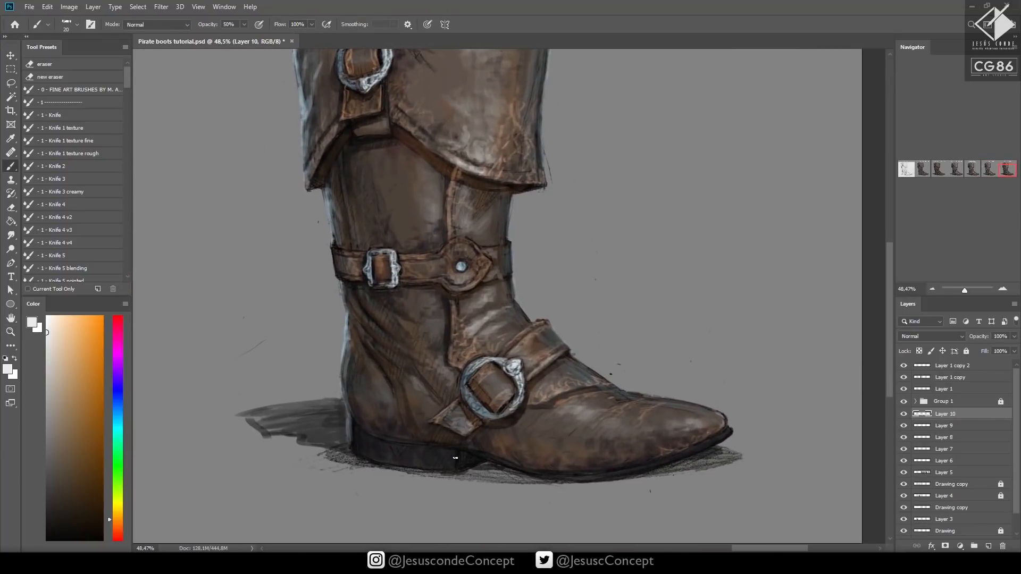
{"action": "left_click_drag", "start_coordinate": [458, 455], "coordinate": [457, 465]}
{"action": "left_click_drag", "start_coordinate": [726, 408], "coordinate": [753, 375]}
Paint a pale highlight along the sole's edge from the toe back to the heel with a size 20 brush, and save
{"action": "left_click_drag", "start_coordinate": [675, 433], "coordinate": [714, 420]}
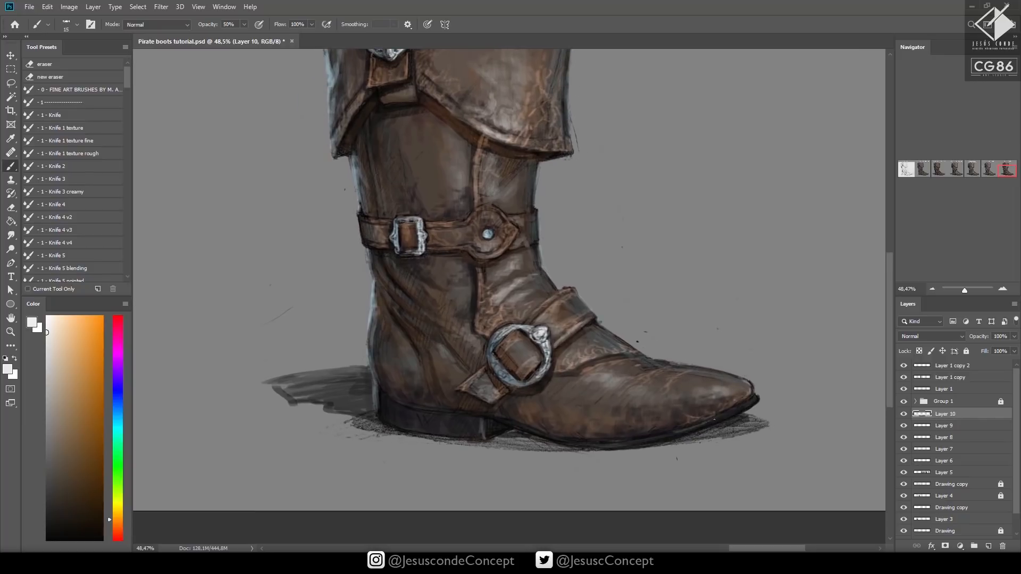
{"action": "key", "text": "bracketright"}
{"action": "key", "text": "2"}
{"action": "left_click_drag", "start_coordinate": [636, 441], "coordinate": [743, 406]}
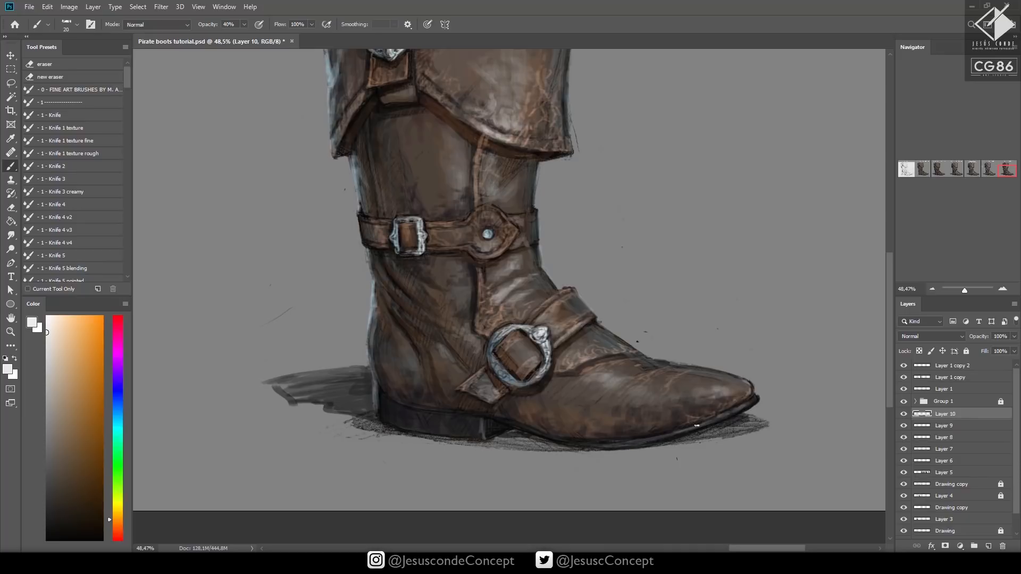
{"action": "left_click_drag", "start_coordinate": [670, 434], "coordinate": [753, 400]}
{"action": "mouse_move", "coordinate": [753, 401]}
{"action": "left_mouse_down"}
{"action": "mouse_move", "coordinate": [604, 444]}
{"action": "mouse_move", "coordinate": [567, 446]}
{"action": "mouse_move", "coordinate": [495, 420]}
{"action": "left_mouse_up"}
{"action": "key", "text": "z"}
{"action": "left_click_drag", "start_coordinate": [662, 418], "coordinate": [588, 486]}
{"action": "key", "text": "ctrl+s"}
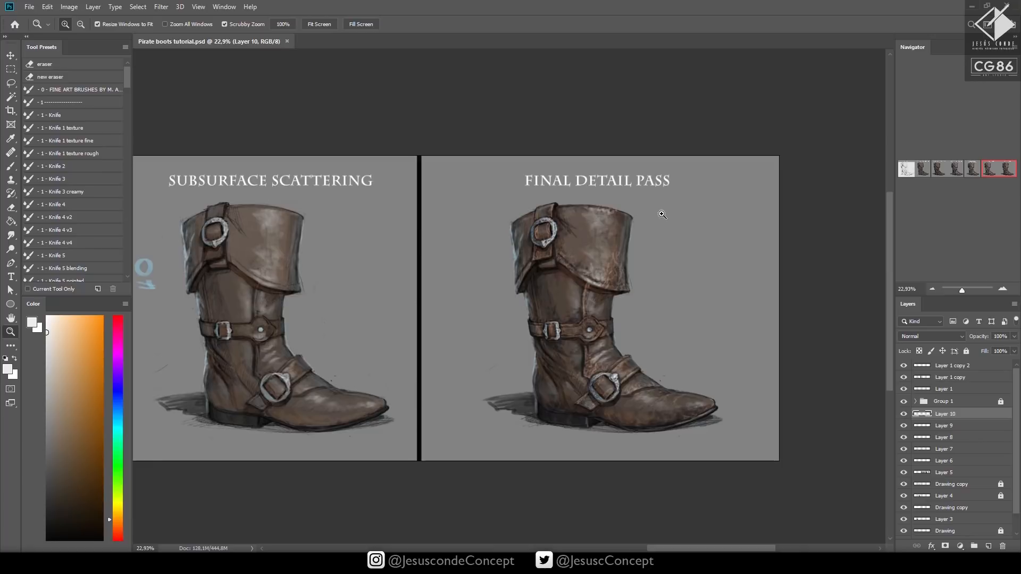
Add another new layer and turn the bluish tone sampled from the cuff's edge into a bright light blue
{"action": "left_click_drag", "start_coordinate": [650, 222], "coordinate": [686, 204]}
{"action": "key", "text": "b"}
{"action": "left_click", "coordinate": [381, 276], "text": "alt"}
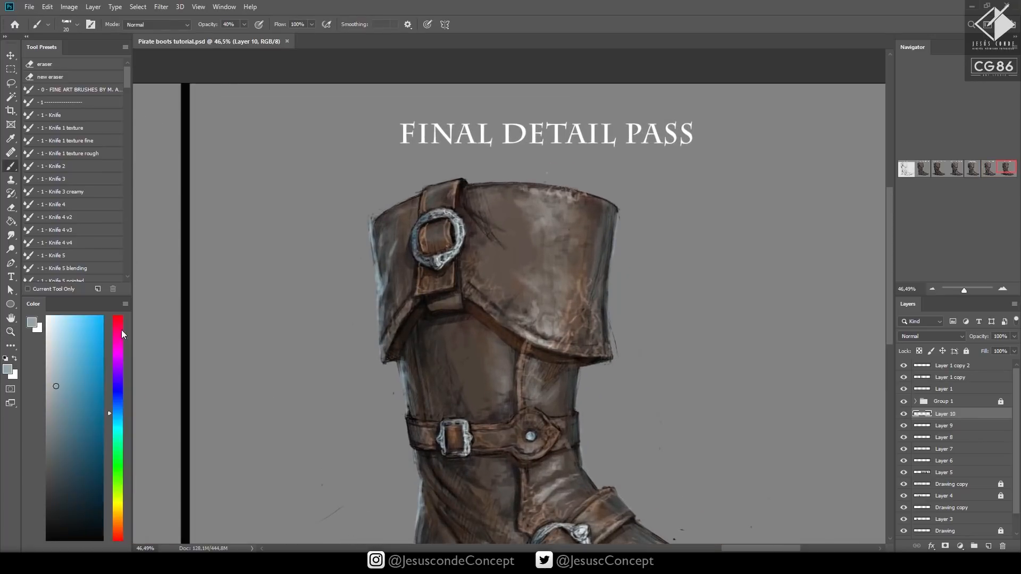
{"action": "key", "text": "ctrl+shift+n"}
{"action": "key", "text": "Return"}
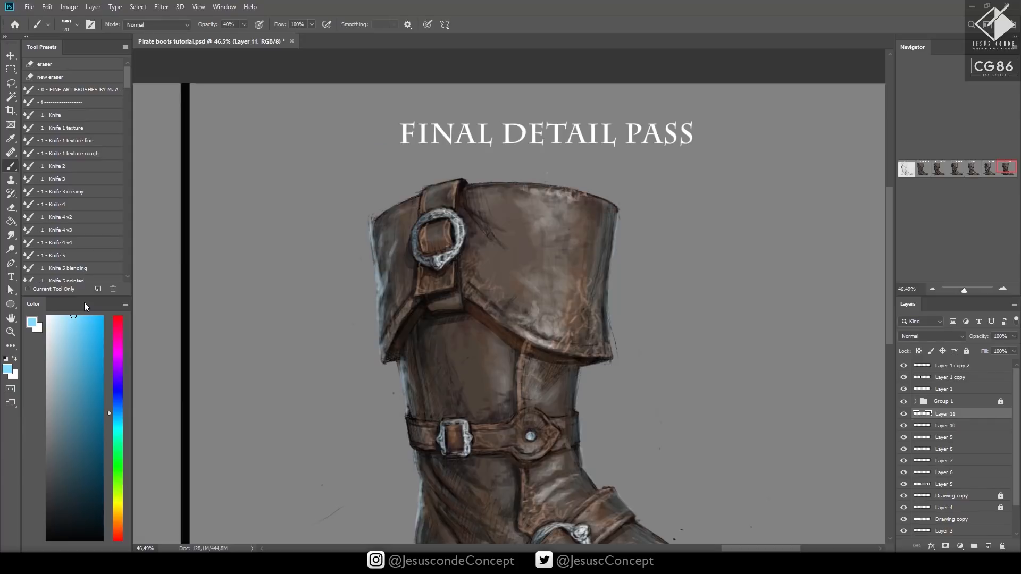
Paint a light-blue rim light down the cuff's outer back edge and the buckle ring's side with a size 10 brush at 40% opacity
{"action": "key", "text": "z"}
{"action": "left_click_drag", "start_coordinate": [385, 212], "coordinate": [426, 213]}
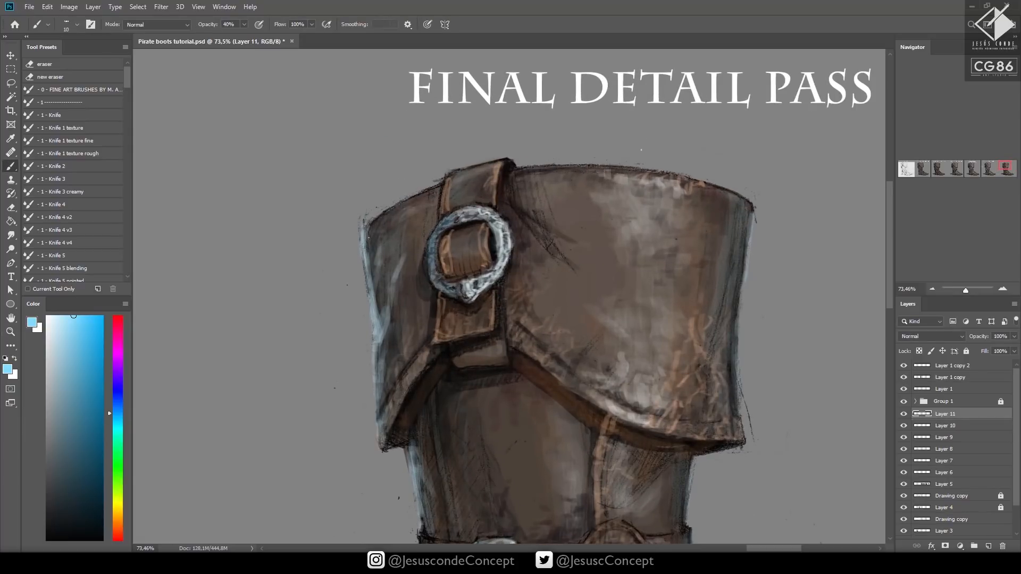
{"action": "key", "text": "bracketright"}
{"action": "left_click_drag", "start_coordinate": [368, 258], "coordinate": [366, 233]}
{"action": "mouse_move", "coordinate": [372, 283]}
{"action": "left_mouse_down"}
{"action": "mouse_move", "coordinate": [374, 225]}
{"action": "mouse_move", "coordinate": [372, 246]}
{"action": "mouse_move", "coordinate": [428, 260]}
{"action": "left_mouse_up"}
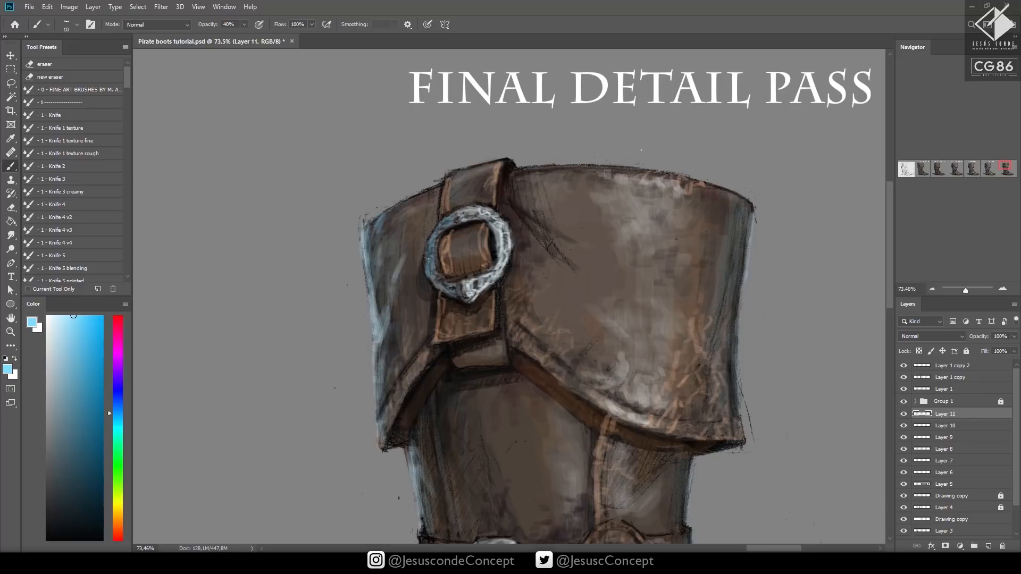
{"action": "mouse_move", "coordinate": [388, 374]}
{"action": "left_mouse_down"}
{"action": "mouse_move", "coordinate": [384, 333]}
{"action": "mouse_move", "coordinate": [385, 392]}
{"action": "left_mouse_up"}
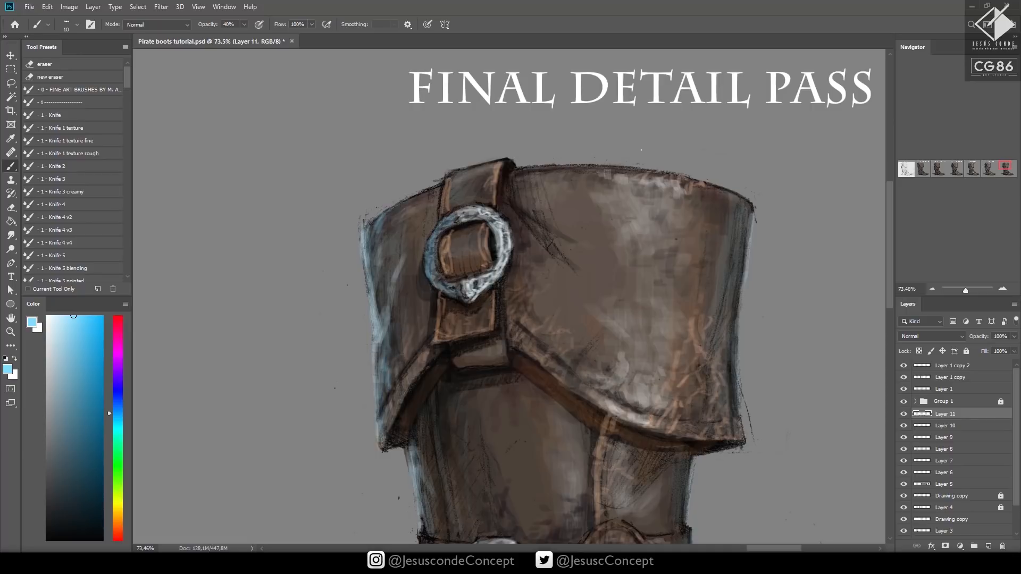
{"action": "left_click_drag", "start_coordinate": [381, 428], "coordinate": [383, 449]}
{"action": "left_click_drag", "start_coordinate": [383, 411], "coordinate": [387, 426]}
Continue the light-blue rim light down the back of the shaft, the ankle belt's edge and the folds below, and save
{"action": "left_click_drag", "start_coordinate": [410, 390], "coordinate": [419, 150]}
{"action": "mouse_move", "coordinate": [421, 190]}
{"action": "left_mouse_down"}
{"action": "mouse_move", "coordinate": [419, 226]}
{"action": "mouse_move", "coordinate": [446, 280]}
{"action": "mouse_move", "coordinate": [430, 331]}
{"action": "mouse_move", "coordinate": [433, 303]}
{"action": "mouse_move", "coordinate": [435, 340]}
{"action": "mouse_move", "coordinate": [439, 306]}
{"action": "mouse_move", "coordinate": [449, 341]}
{"action": "left_mouse_up"}
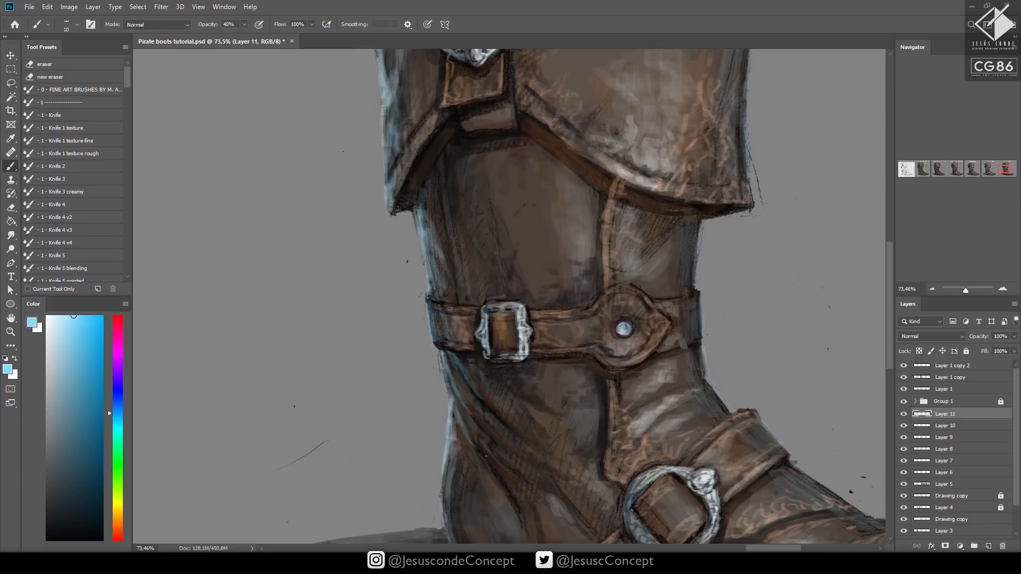
{"action": "key", "text": "z"}
{"action": "left_click_drag", "start_coordinate": [594, 351], "coordinate": [516, 387]}
{"action": "key", "text": "ctrl+s"}
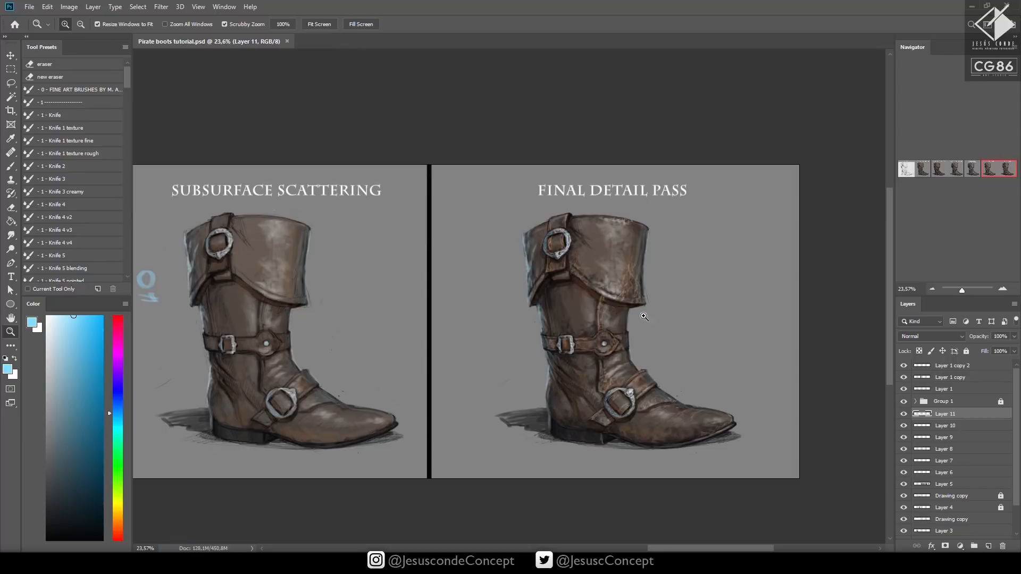
Extend the light-blue rim light along the boot's back and onto the heel block, using a size 20 brush at 30% opacity
{"action": "left_click_drag", "start_coordinate": [610, 328], "coordinate": [694, 298]}
{"action": "left_click_drag", "start_coordinate": [428, 442], "coordinate": [464, 231]}
{"action": "key", "text": "b"}
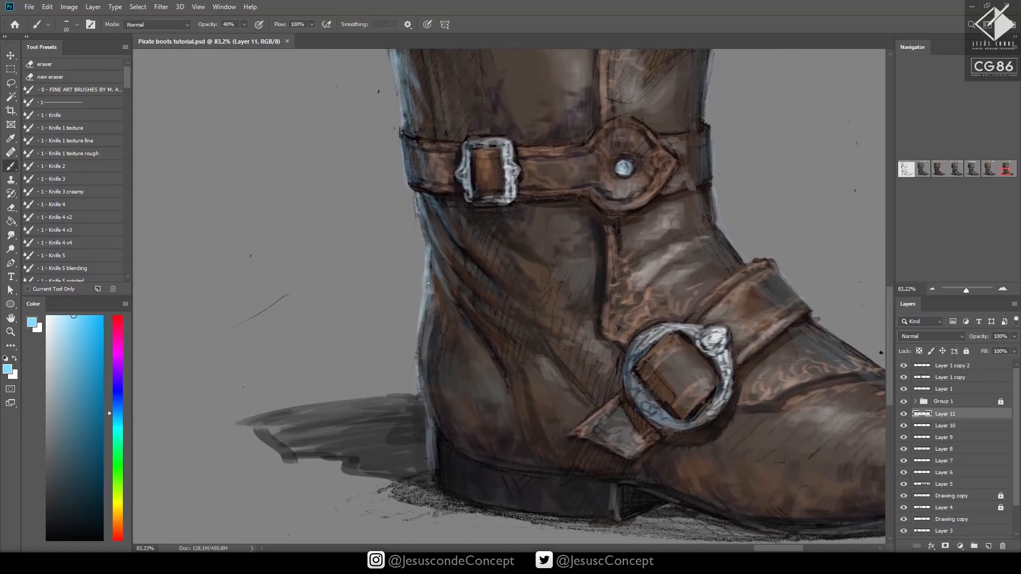
{"action": "left_click_drag", "start_coordinate": [422, 343], "coordinate": [443, 445]}
{"action": "key", "text": "3"}
{"action": "mouse_move", "coordinate": [462, 466]}
{"action": "left_mouse_down"}
{"action": "mouse_move", "coordinate": [468, 488]}
{"action": "mouse_move", "coordinate": [457, 489]}
{"action": "mouse_move", "coordinate": [474, 486]}
{"action": "mouse_move", "coordinate": [487, 502]}
{"action": "left_mouse_up"}
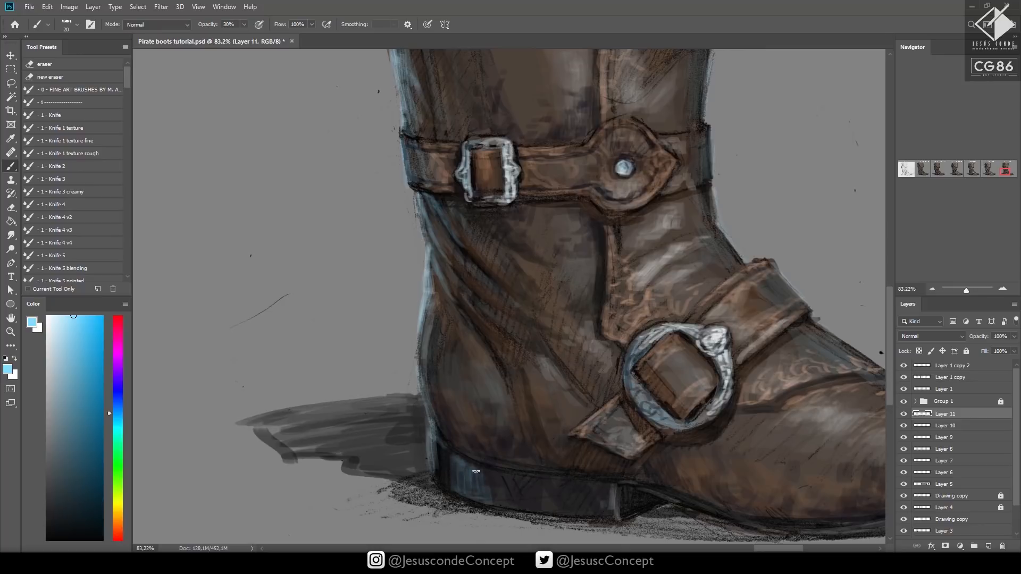
{"action": "mouse_move", "coordinate": [460, 460]}
{"action": "left_mouse_down"}
{"action": "mouse_move", "coordinate": [478, 470]}
{"action": "mouse_move", "coordinate": [448, 485]}
{"action": "left_mouse_up"}
{"action": "key", "text": "z"}
{"action": "left_click_drag", "start_coordinate": [540, 423], "coordinate": [474, 452]}
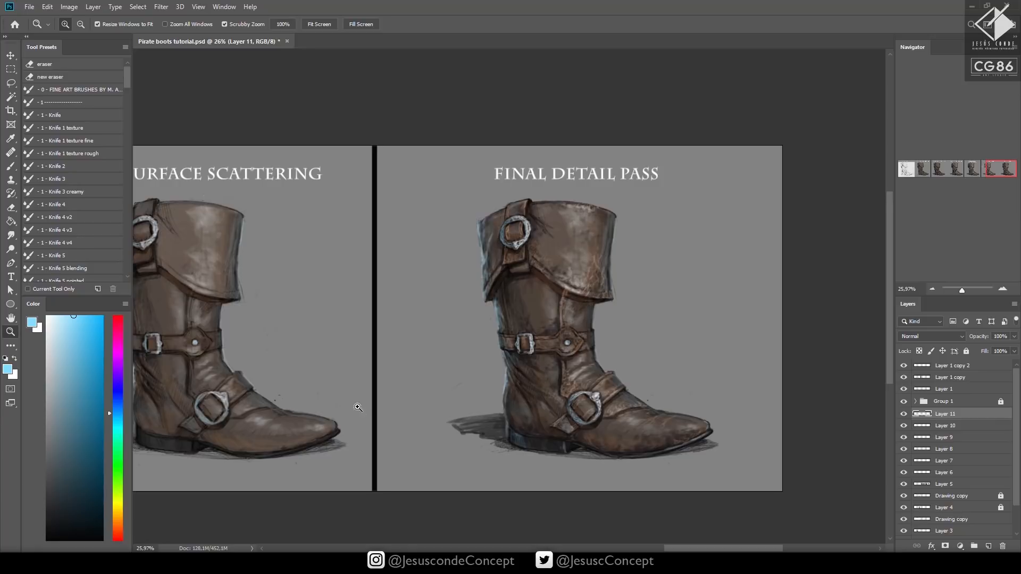
Flip the whole canvas horizontally to check the boots in mirror image
{"action": "key", "text": "ctrl+shift+h"}
{"action": "left_click_drag", "start_coordinate": [270, 404], "coordinate": [729, 367]}
{"action": "left_click_drag", "start_coordinate": [269, 394], "coordinate": [681, 340]}
{"action": "left_click_drag", "start_coordinate": [321, 369], "coordinate": [723, 369]}
{"action": "left_click_drag", "start_coordinate": [165, 335], "coordinate": [688, 349]}
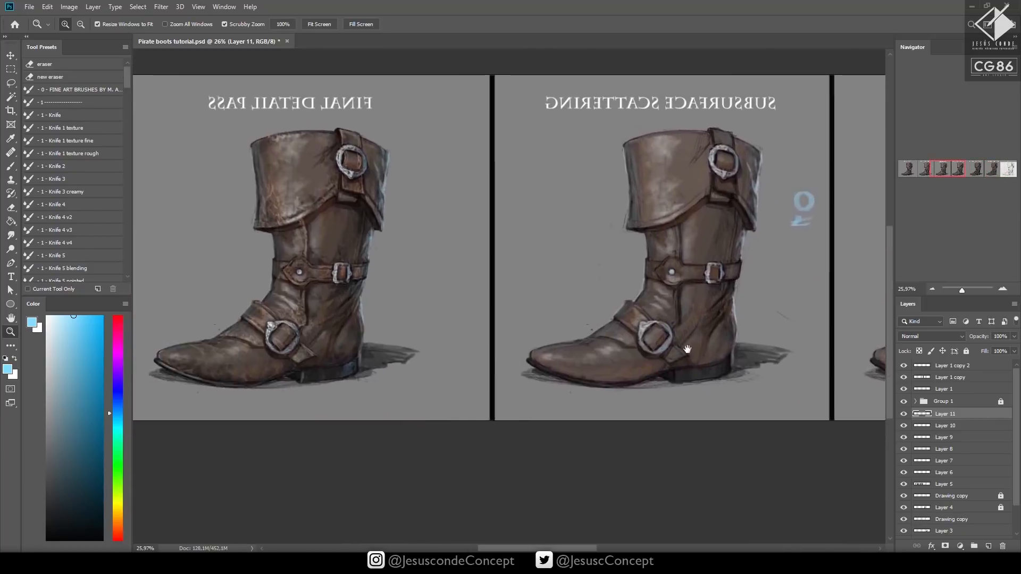
{"action": "mouse_move", "coordinate": [143, 298]}
{"action": "left_mouse_down"}
{"action": "mouse_move", "coordinate": [514, 344]}
{"action": "mouse_move", "coordinate": [443, 326]}
{"action": "left_mouse_up"}
Tint the heel block and the sole's edge with faint light-blue strokes at 20% opacity
{"action": "left_click_drag", "start_coordinate": [668, 394], "coordinate": [709, 372]}
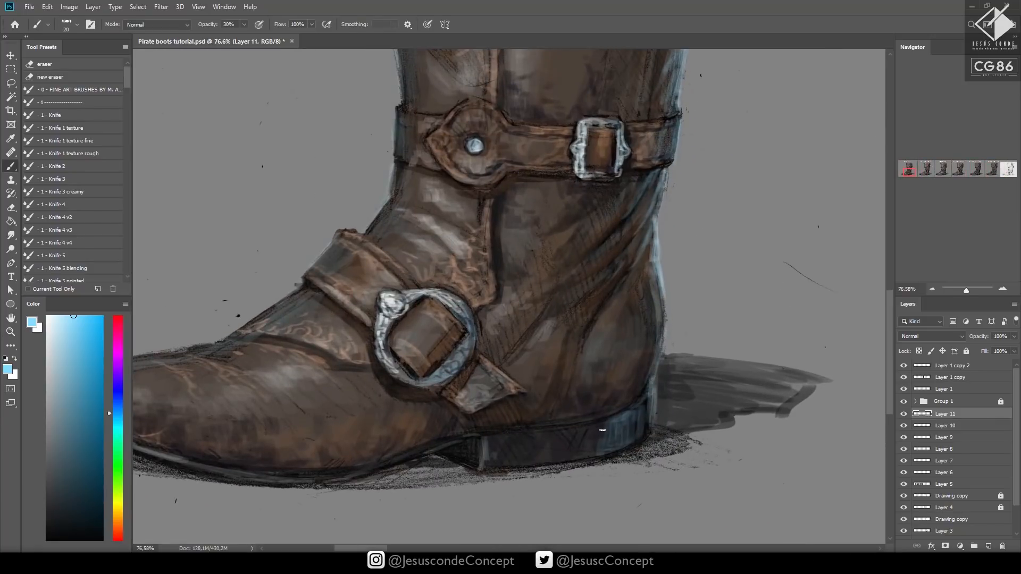
{"action": "key", "text": "2"}
{"action": "mouse_move", "coordinate": [577, 430]}
{"action": "left_mouse_down"}
{"action": "mouse_move", "coordinate": [595, 449]}
{"action": "mouse_move", "coordinate": [602, 425]}
{"action": "mouse_move", "coordinate": [636, 412]}
{"action": "mouse_move", "coordinate": [634, 441]}
{"action": "mouse_move", "coordinate": [644, 427]}
{"action": "mouse_move", "coordinate": [633, 417]}
{"action": "mouse_move", "coordinate": [529, 439]}
{"action": "mouse_move", "coordinate": [702, 401]}
{"action": "left_mouse_up"}
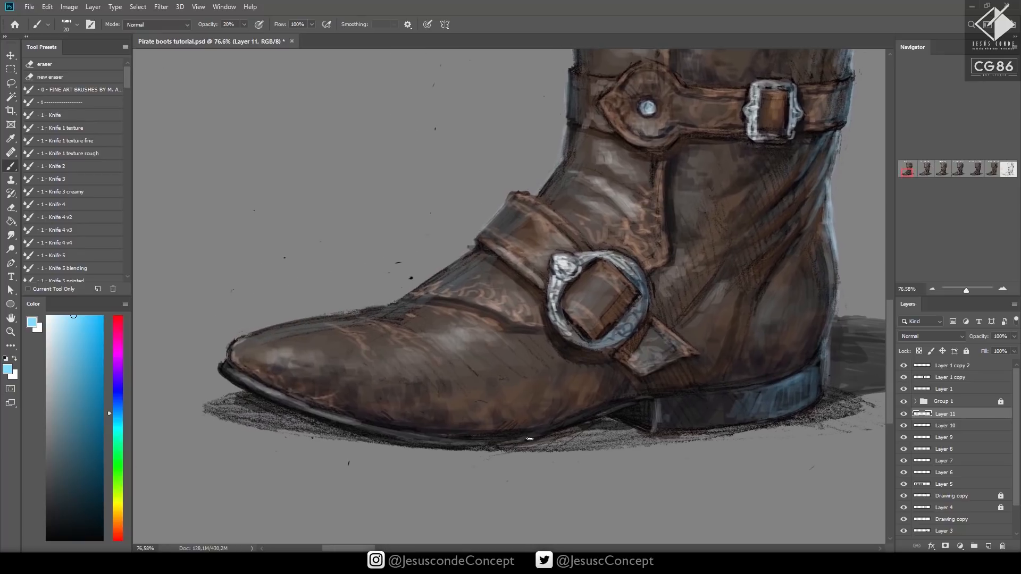
Retouch the heel block's edges with a sampled dark blue-grey at 100% opacity
{"action": "left_click_drag", "start_coordinate": [787, 391], "coordinate": [599, 394]}
{"action": "left_click", "coordinate": [550, 402], "text": "alt"}
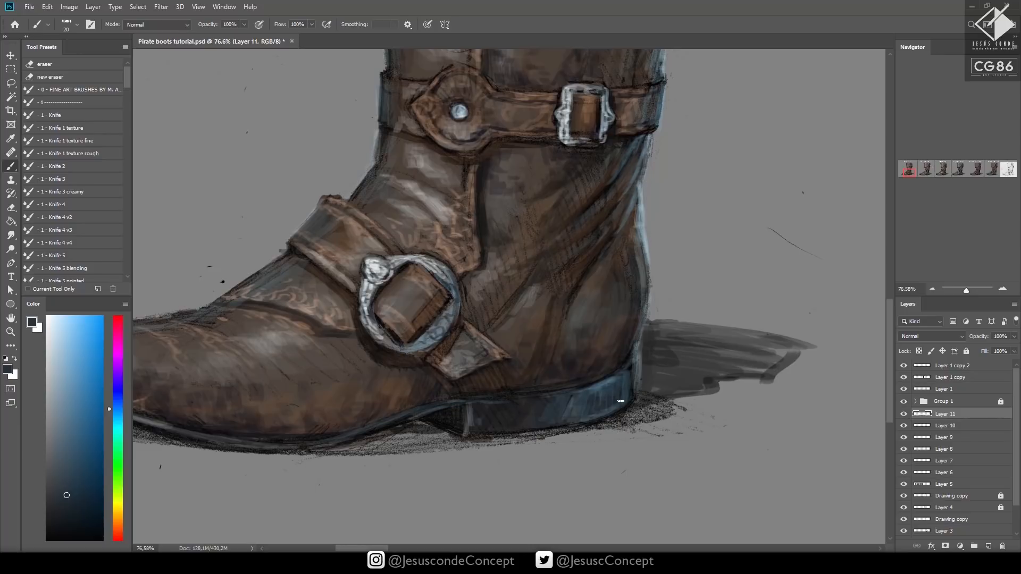
{"action": "left_click", "coordinate": [617, 381], "text": "alt"}
{"action": "left_click_drag", "start_coordinate": [630, 364], "coordinate": [551, 384]}
Extend and fill the cast shadow behind the heel with a sampled dark grey and a larger brush, and save
{"action": "left_click", "coordinate": [680, 377], "text": "alt"}
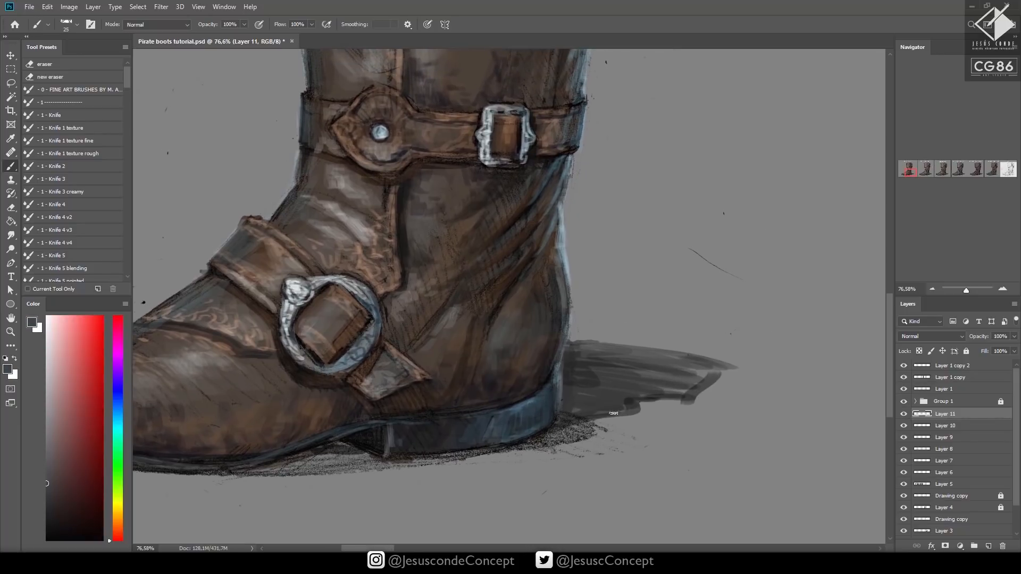
{"action": "key", "text": "bracketright"}
{"action": "key", "text": "bracketright"}
{"action": "key", "text": "bracketright"}
{"action": "key", "text": "bracketright"}
{"action": "key", "text": "bracketright"}
{"action": "mouse_move", "coordinate": [564, 435]}
{"action": "left_mouse_down"}
{"action": "mouse_move", "coordinate": [691, 396]}
{"action": "mouse_move", "coordinate": [741, 365]}
{"action": "mouse_move", "coordinate": [591, 365]}
{"action": "mouse_move", "coordinate": [580, 343]}
{"action": "mouse_move", "coordinate": [629, 338]}
{"action": "mouse_move", "coordinate": [618, 352]}
{"action": "mouse_move", "coordinate": [727, 354]}
{"action": "mouse_move", "coordinate": [734, 363]}
{"action": "mouse_move", "coordinate": [689, 402]}
{"action": "left_mouse_up"}
{"action": "key", "text": "z"}
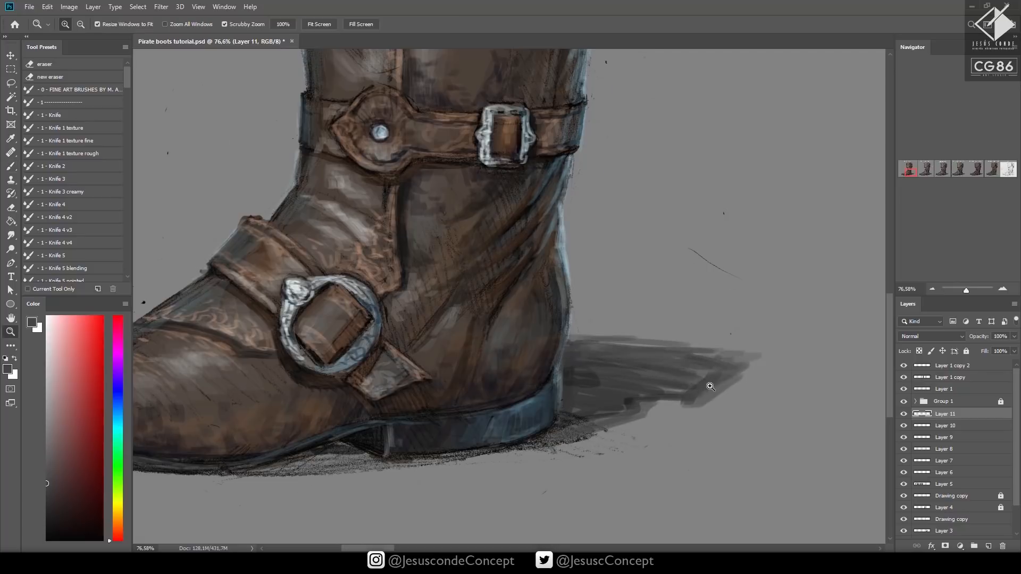
{"action": "scroll", "coordinate": [710, 387], "scroll_direction": "down", "scroll_amount": 5}
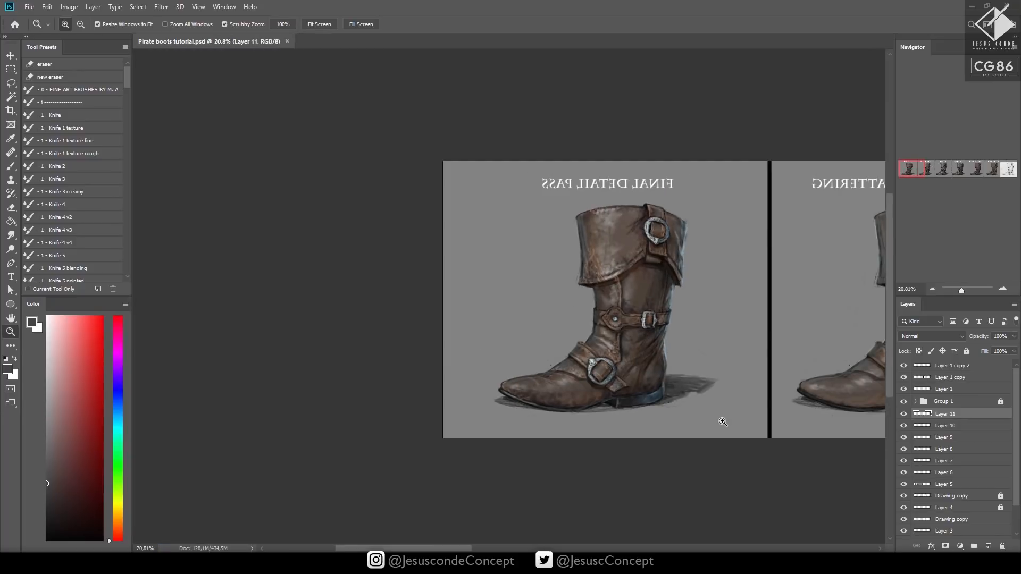
Flip the canvas back to its normal orientation and add a new layer above Layer 11
{"action": "scroll", "coordinate": [723, 422], "scroll_direction": "up", "scroll_amount": 3}
{"action": "key", "text": "b"}
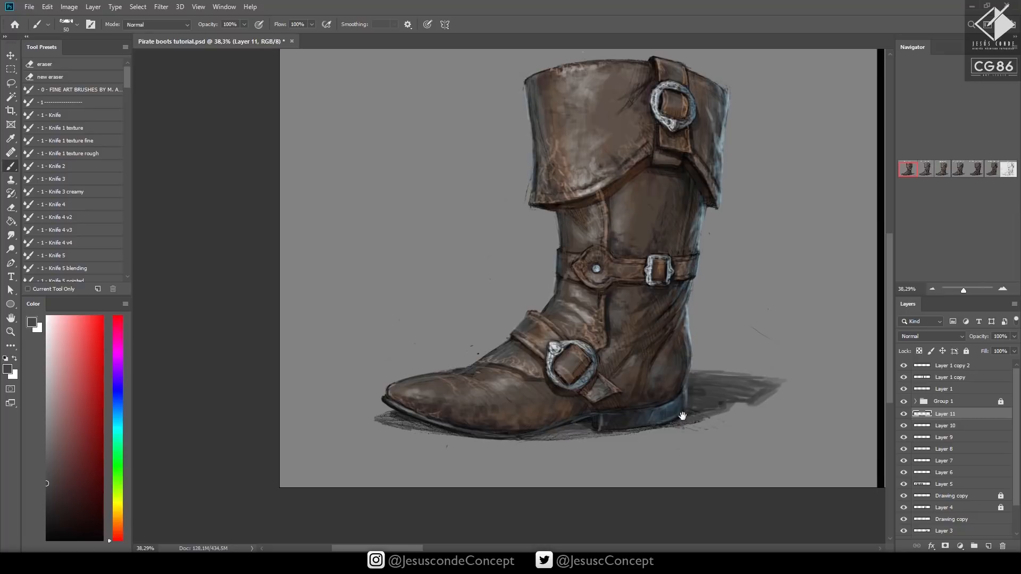
{"action": "key", "text": "z"}
{"action": "scroll", "coordinate": [628, 458], "scroll_direction": "down", "scroll_amount": 2}
{"action": "scroll", "coordinate": [712, 407], "scroll_direction": "down", "scroll_amount": 3}
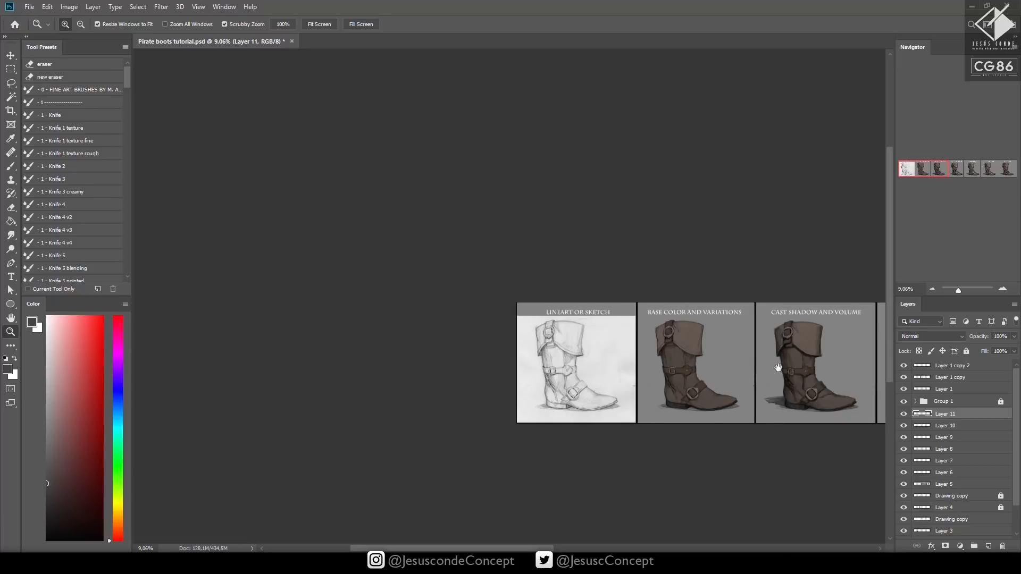
{"action": "left_click_drag", "start_coordinate": [837, 360], "coordinate": [589, 364]}
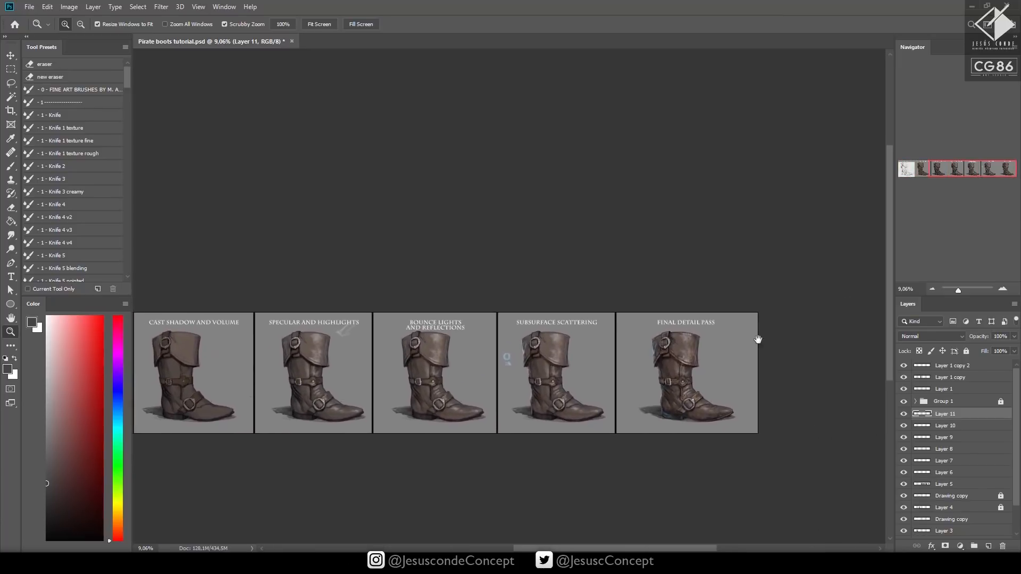
{"action": "left_click", "coordinate": [761, 336]}
{"action": "left_click_drag", "start_coordinate": [762, 337], "coordinate": [780, 329]}
{"action": "key", "text": "ctrl+shift+alt+n"}
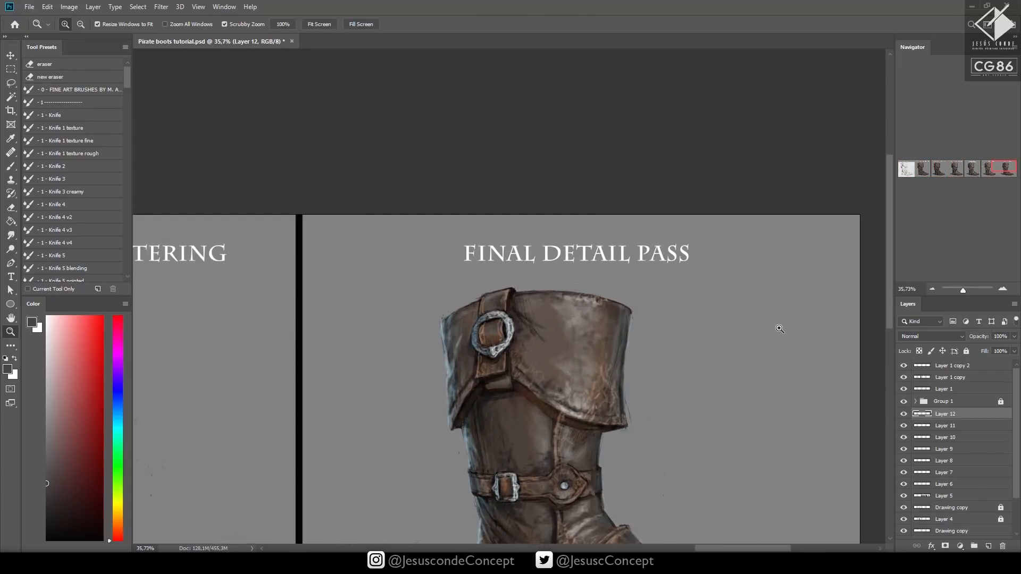
Try thin dark jagged crack lines running down the leather of the cuff in the Final Detail Pass panel
{"action": "left_click_drag", "start_coordinate": [46, 494], "coordinate": [47, 499]}
{"action": "left_click_drag", "start_coordinate": [643, 327], "coordinate": [670, 309]}
{"action": "key", "text": "b"}
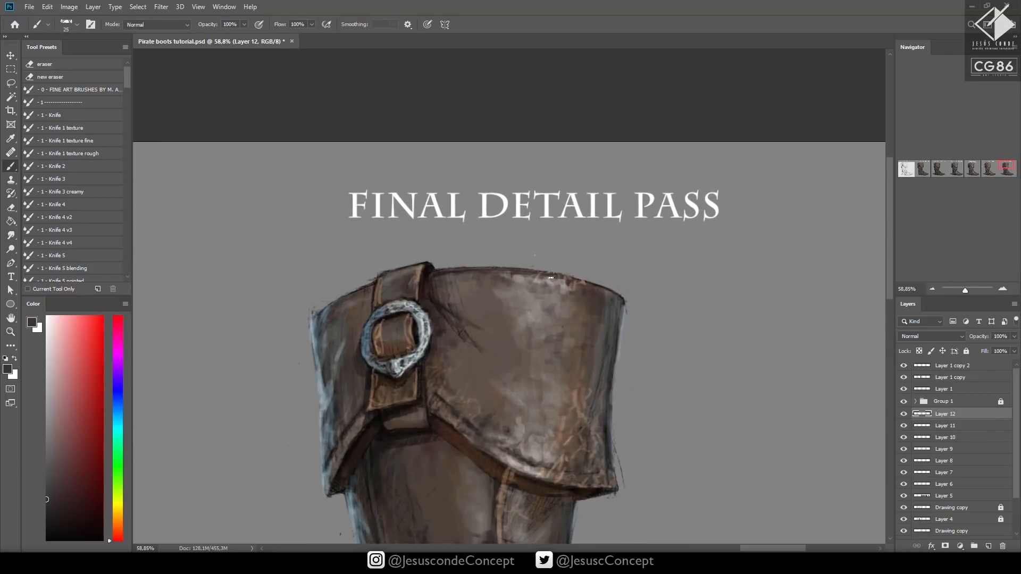
{"action": "left_click_drag", "start_coordinate": [557, 280], "coordinate": [540, 318]}
{"action": "mouse_move", "coordinate": [592, 373]}
{"action": "left_mouse_down"}
{"action": "mouse_move", "coordinate": [565, 326]}
{"action": "mouse_move", "coordinate": [558, 282]}
{"action": "mouse_move", "coordinate": [554, 330]}
{"action": "left_mouse_up"}
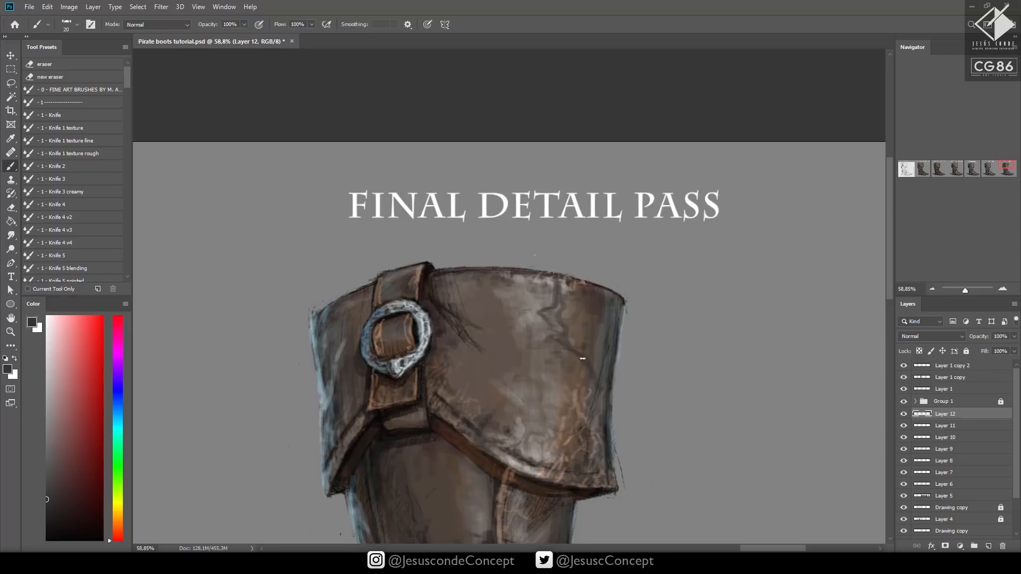
Try a white stroke beside the cuff's crack lines, undo it, and remove the crack lines from the leather
{"action": "key", "text": "x"}
{"action": "mouse_move", "coordinate": [656, 342]}
{"action": "left_mouse_down"}
{"action": "mouse_move", "coordinate": [607, 356]}
{"action": "mouse_move", "coordinate": [593, 372]}
{"action": "left_mouse_up"}
{"action": "key", "text": "ctrl+z"}
{"action": "key", "text": "z"}
{"action": "left_click_drag", "start_coordinate": [659, 355], "coordinate": [585, 367]}
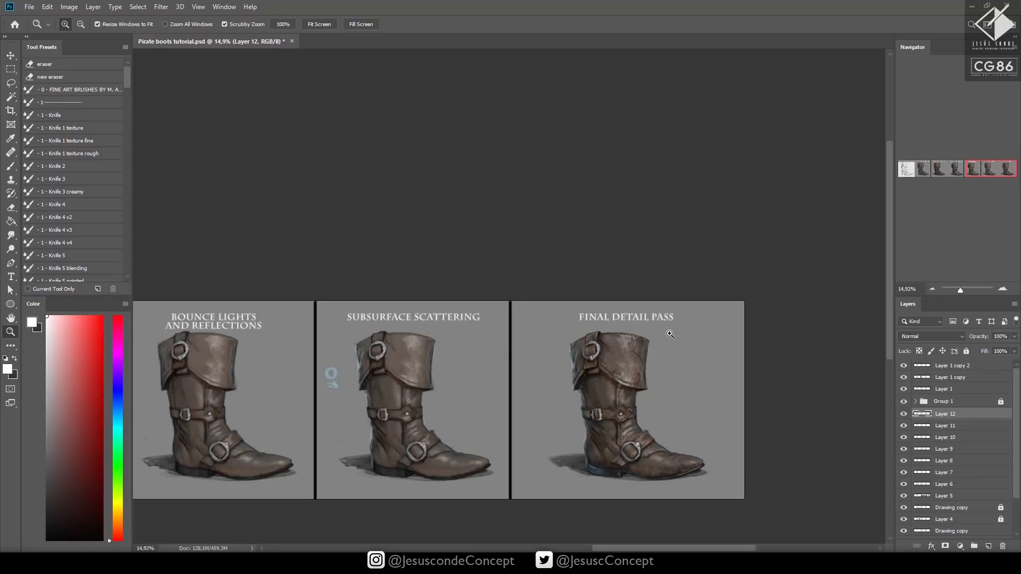
{"action": "left_click_drag", "start_coordinate": [666, 337], "coordinate": [742, 311]}
{"action": "key", "text": "e"}
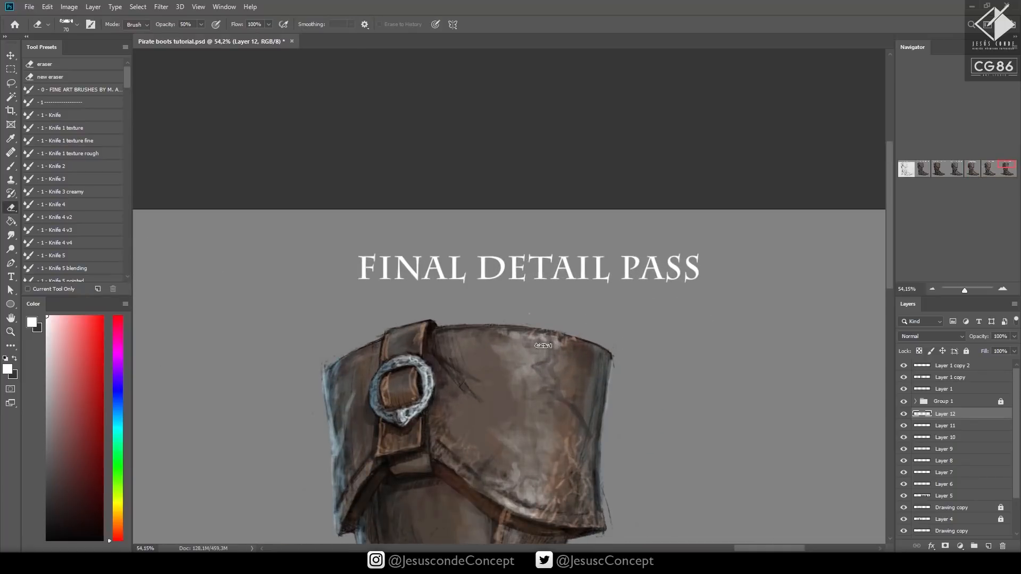
{"action": "key", "text": "z"}
{"action": "left_click_drag", "start_coordinate": [615, 381], "coordinate": [633, 372]}
{"action": "left_click_drag", "start_coordinate": [607, 346], "coordinate": [581, 267]}
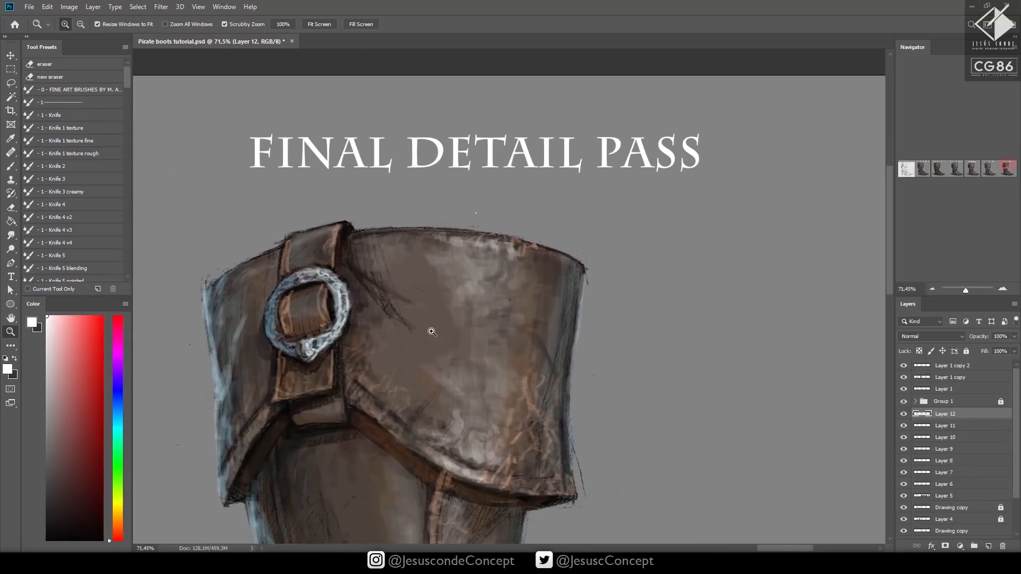
Sketch a skull ornament in near-black with a small brush on the front edge of the cuff
{"action": "left_click", "coordinate": [49, 522]}
{"action": "key", "text": "b"}
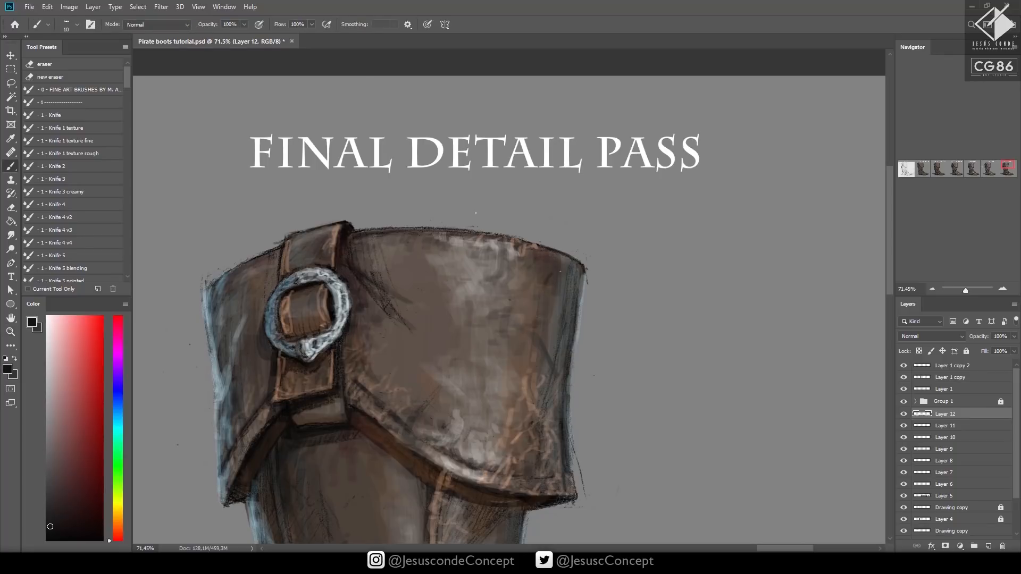
{"action": "key", "text": "bracketright"}
{"action": "mouse_move", "coordinate": [583, 289]}
{"action": "left_mouse_down"}
{"action": "mouse_move", "coordinate": [561, 274]}
{"action": "mouse_move", "coordinate": [549, 322]}
{"action": "mouse_move", "coordinate": [534, 238]}
{"action": "mouse_move", "coordinate": [484, 223]}
{"action": "mouse_move", "coordinate": [497, 191]}
{"action": "mouse_move", "coordinate": [571, 263]}
{"action": "mouse_move", "coordinate": [547, 329]}
{"action": "mouse_move", "coordinate": [540, 320]}
{"action": "mouse_move", "coordinate": [542, 304]}
{"action": "mouse_move", "coordinate": [577, 281]}
{"action": "mouse_move", "coordinate": [585, 306]}
{"action": "mouse_move", "coordinate": [565, 366]}
{"action": "mouse_move", "coordinate": [557, 358]}
{"action": "mouse_move", "coordinate": [571, 365]}
{"action": "mouse_move", "coordinate": [583, 340]}
{"action": "mouse_move", "coordinate": [585, 318]}
{"action": "mouse_move", "coordinate": [571, 306]}
{"action": "mouse_move", "coordinate": [580, 340]}
{"action": "mouse_move", "coordinate": [570, 357]}
{"action": "mouse_move", "coordinate": [584, 287]}
{"action": "left_mouse_up"}
{"action": "left_click_drag", "start_coordinate": [669, 289], "coordinate": [612, 298]}
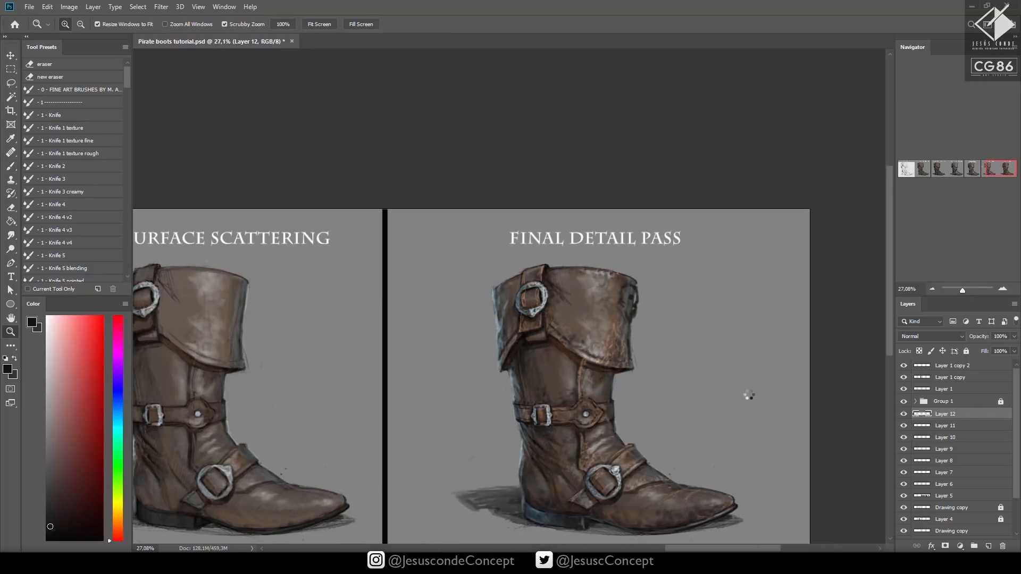
Flip the canvas horizontally and fill the skull with a light metallic grey sampled from the cuff buckle
{"action": "left_click_drag", "start_coordinate": [457, 386], "coordinate": [851, 324]}
{"action": "left_click_drag", "start_coordinate": [301, 297], "coordinate": [875, 351]}
{"action": "left_click_drag", "start_coordinate": [305, 268], "coordinate": [692, 289]}
{"action": "left_click_drag", "start_coordinate": [462, 233], "coordinate": [623, 263]}
{"action": "key", "text": "b"}
{"action": "left_click", "coordinate": [627, 266], "text": "alt"}
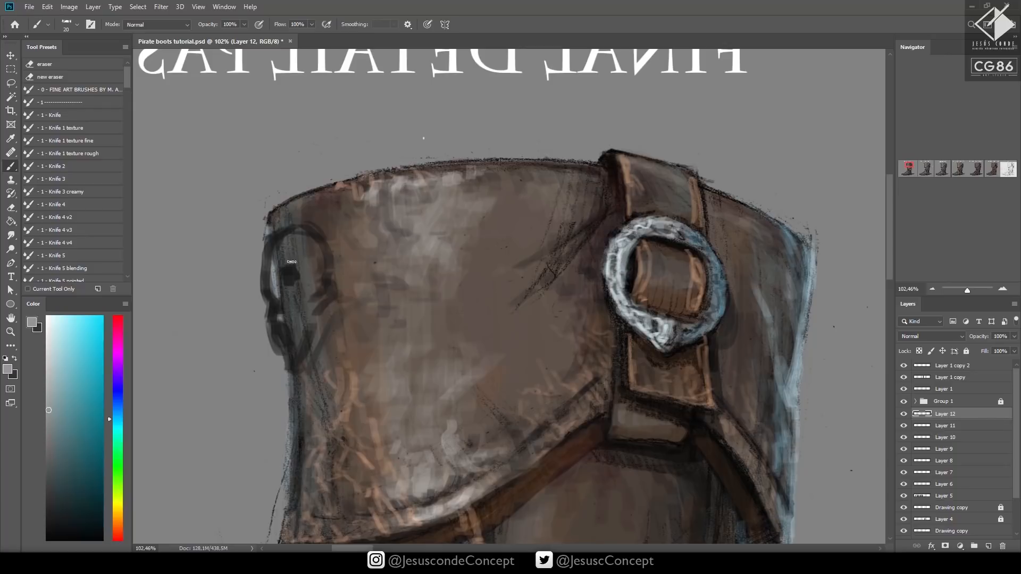
{"action": "mouse_move", "coordinate": [298, 248]}
{"action": "left_mouse_down"}
{"action": "mouse_move", "coordinate": [282, 247]}
{"action": "mouse_move", "coordinate": [280, 307]}
{"action": "mouse_move", "coordinate": [271, 306]}
{"action": "mouse_move", "coordinate": [285, 345]}
{"action": "mouse_move", "coordinate": [292, 336]}
{"action": "mouse_move", "coordinate": [288, 359]}
{"action": "mouse_move", "coordinate": [308, 325]}
{"action": "mouse_move", "coordinate": [289, 303]}
{"action": "mouse_move", "coordinate": [313, 275]}
{"action": "mouse_move", "coordinate": [310, 260]}
{"action": "mouse_move", "coordinate": [318, 266]}
{"action": "mouse_move", "coordinate": [302, 236]}
{"action": "mouse_move", "coordinate": [276, 267]}
{"action": "mouse_move", "coordinate": [275, 247]}
{"action": "mouse_move", "coordinate": [268, 276]}
{"action": "mouse_move", "coordinate": [288, 233]}
{"action": "mouse_move", "coordinate": [320, 261]}
{"action": "mouse_move", "coordinate": [307, 299]}
{"action": "mouse_move", "coordinate": [292, 299]}
{"action": "mouse_move", "coordinate": [271, 290]}
{"action": "mouse_move", "coordinate": [287, 270]}
{"action": "left_mouse_up"}
{"action": "left_click", "coordinate": [286, 299], "text": "alt"}
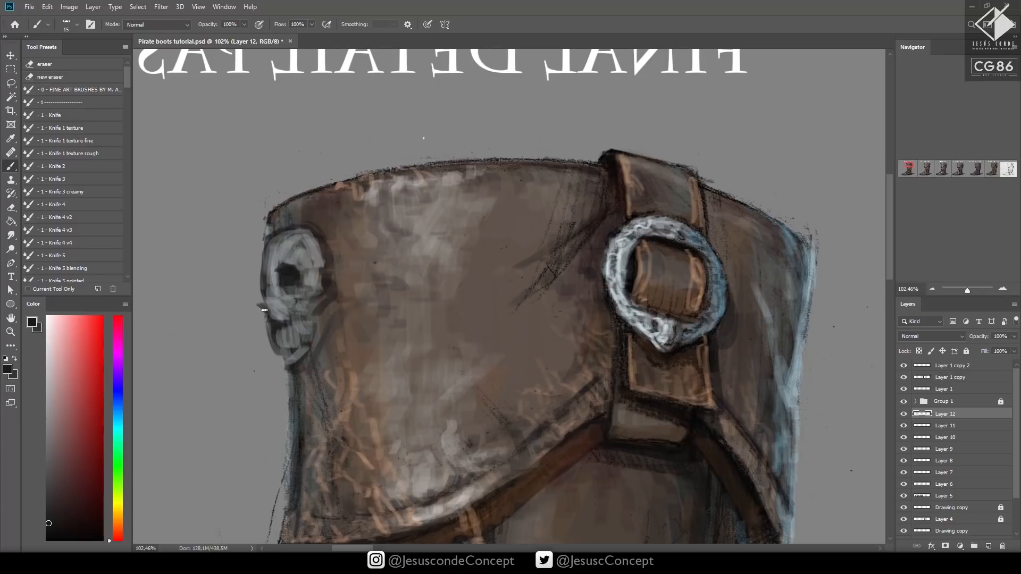
Define the skull's nose, cheek and jaw with small near-black and sampled mid-grey strokes
{"action": "left_click_drag", "start_coordinate": [264, 309], "coordinate": [259, 312]}
{"action": "left_click", "coordinate": [268, 297], "text": "alt"}
{"action": "left_click", "coordinate": [255, 295], "text": "alt"}
{"action": "left_click", "coordinate": [273, 271], "text": "alt"}
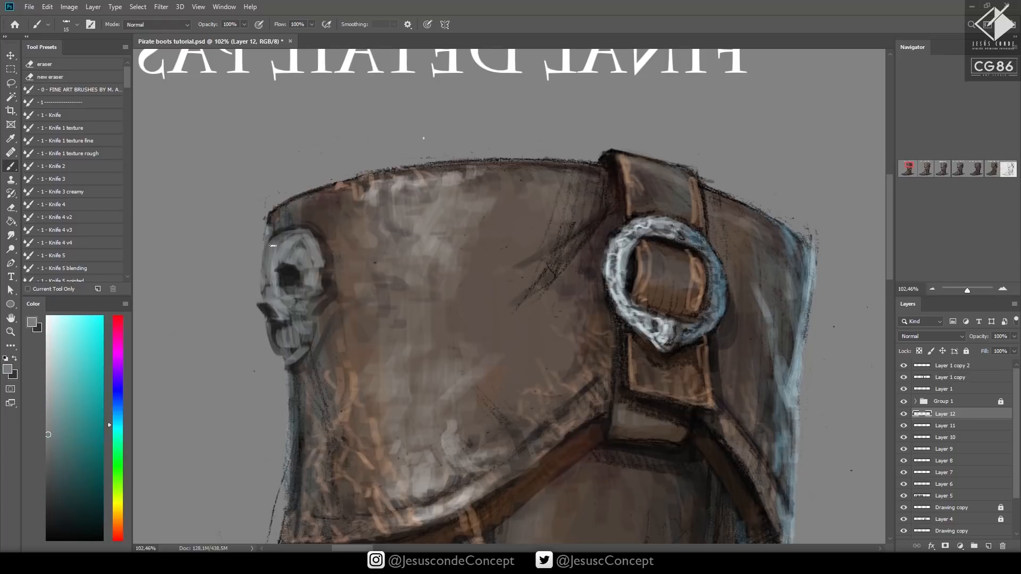
{"action": "left_click", "coordinate": [283, 312], "text": "alt"}
{"action": "left_click", "coordinate": [288, 331], "text": "alt"}
{"action": "left_click_drag", "start_coordinate": [283, 323], "coordinate": [278, 345]}
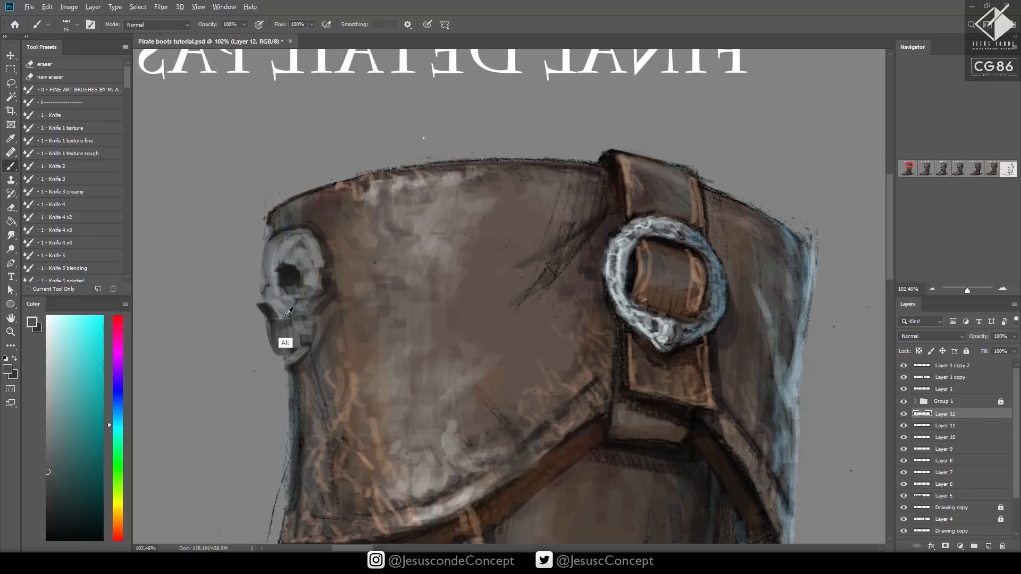
{"action": "left_click", "coordinate": [280, 338], "text": "alt"}
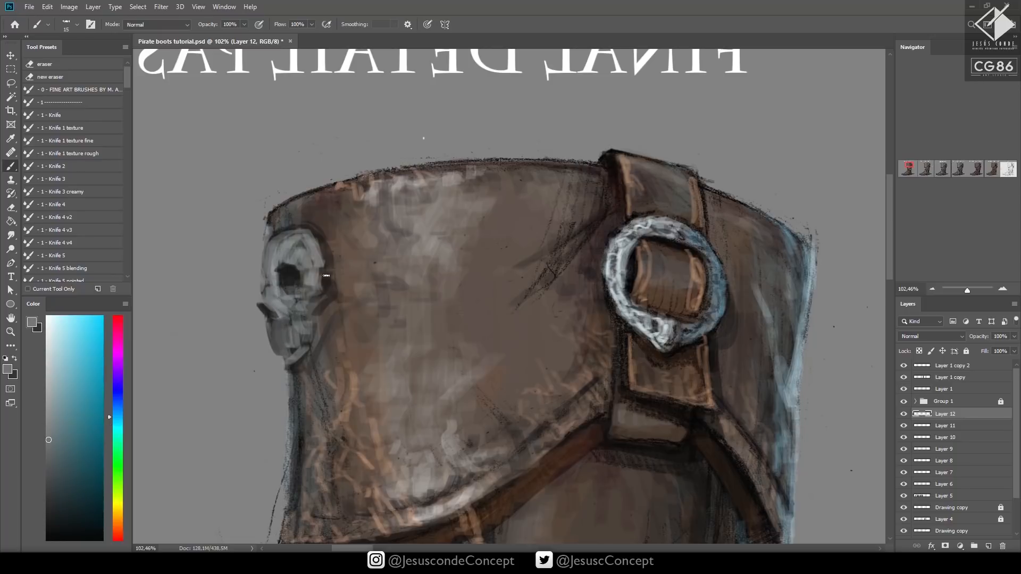
Paint the skull's far eye socket and refine its outer profile with near-black and grey strokes, and save
{"action": "mouse_move", "coordinate": [326, 276]}
{"action": "left_mouse_down"}
{"action": "mouse_move", "coordinate": [509, 303]}
{"action": "mouse_move", "coordinate": [460, 301]}
{"action": "left_mouse_up"}
{"action": "left_click", "coordinate": [476, 305], "text": "alt"}
{"action": "mouse_move", "coordinate": [461, 302]}
{"action": "left_mouse_down"}
{"action": "mouse_move", "coordinate": [470, 316]}
{"action": "mouse_move", "coordinate": [448, 318]}
{"action": "left_mouse_up"}
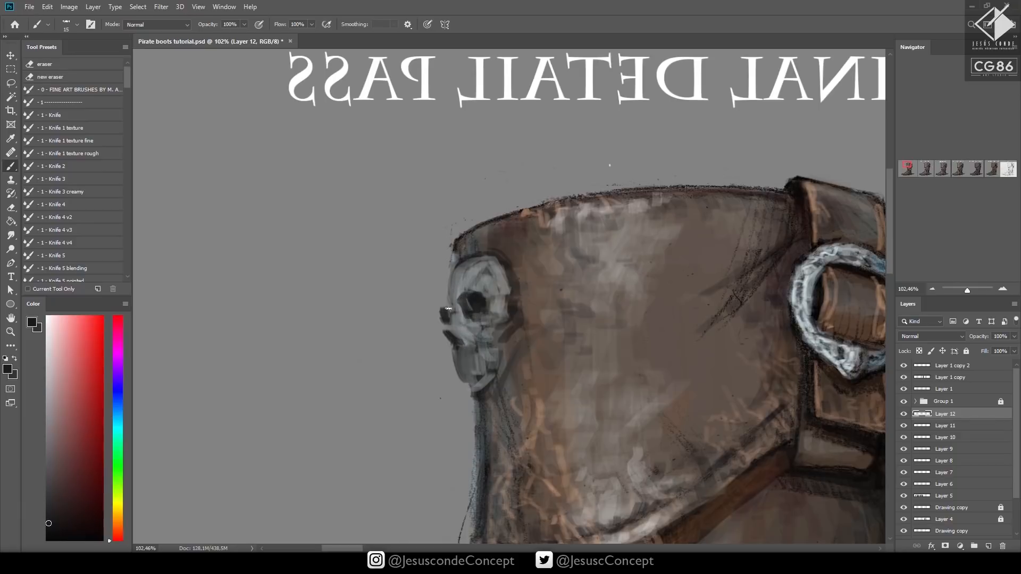
{"action": "left_click", "coordinate": [453, 320], "text": "alt"}
{"action": "left_click_drag", "start_coordinate": [452, 281], "coordinate": [445, 308]}
{"action": "left_click", "coordinate": [446, 340], "text": "alt"}
{"action": "left_click_drag", "start_coordinate": [450, 272], "coordinate": [441, 311]}
{"action": "mouse_move", "coordinate": [452, 361]}
{"action": "left_mouse_down"}
{"action": "mouse_move", "coordinate": [462, 383]}
{"action": "mouse_move", "coordinate": [501, 357]}
{"action": "left_mouse_up"}
{"action": "key", "text": "z"}
{"action": "left_click_drag", "start_coordinate": [574, 335], "coordinate": [520, 371]}
{"action": "key", "text": "ctrl+s"}
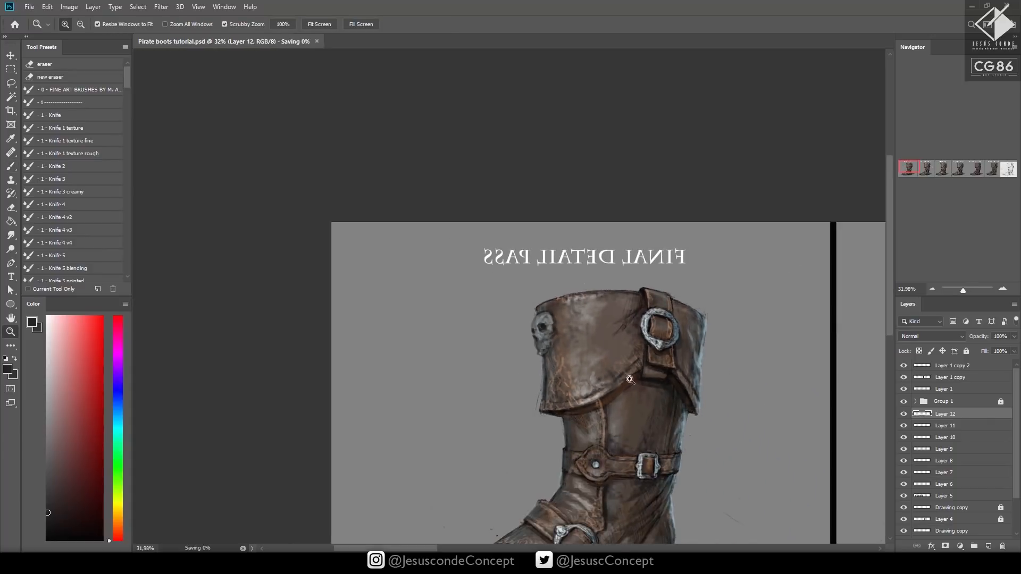
Paint an off-white triangular metal cap on the upper end of the instep strap with a size 10 brush
{"action": "left_click_drag", "start_coordinate": [628, 409], "coordinate": [659, 330]}
{"action": "left_click_drag", "start_coordinate": [578, 341], "coordinate": [638, 312]}
{"action": "key", "text": "b"}
{"action": "key", "text": "x"}
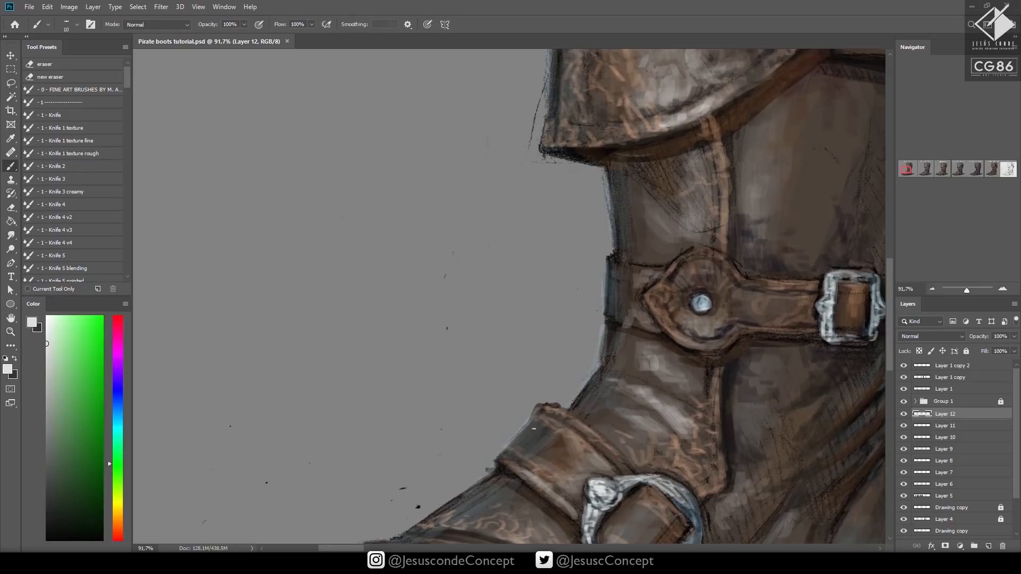
{"action": "mouse_move", "coordinate": [534, 429]}
{"action": "left_mouse_down"}
{"action": "mouse_move", "coordinate": [529, 420]}
{"action": "mouse_move", "coordinate": [537, 425]}
{"action": "left_mouse_up"}
{"action": "key", "text": "7"}
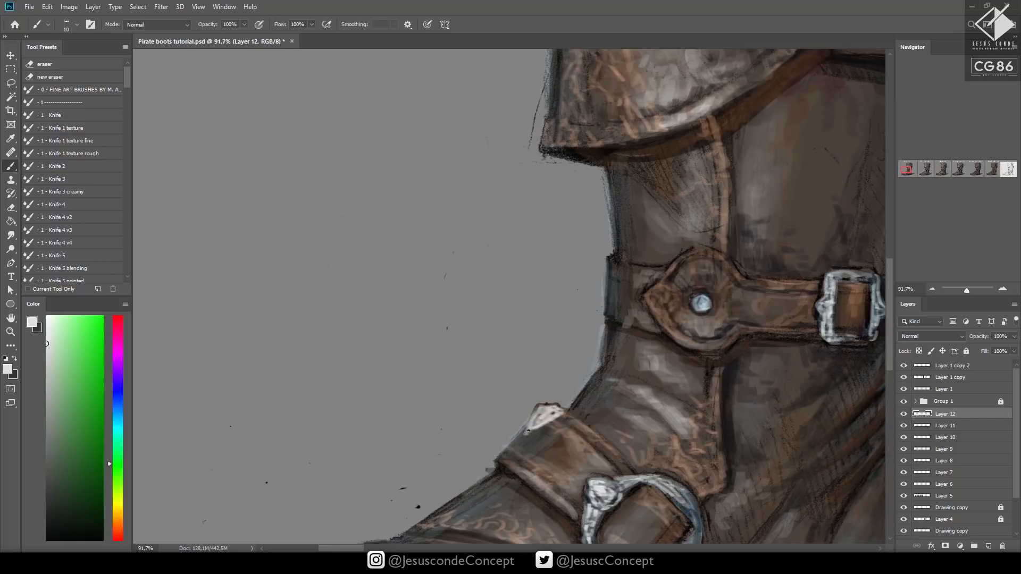
{"action": "left_click_drag", "start_coordinate": [528, 430], "coordinate": [525, 433]}
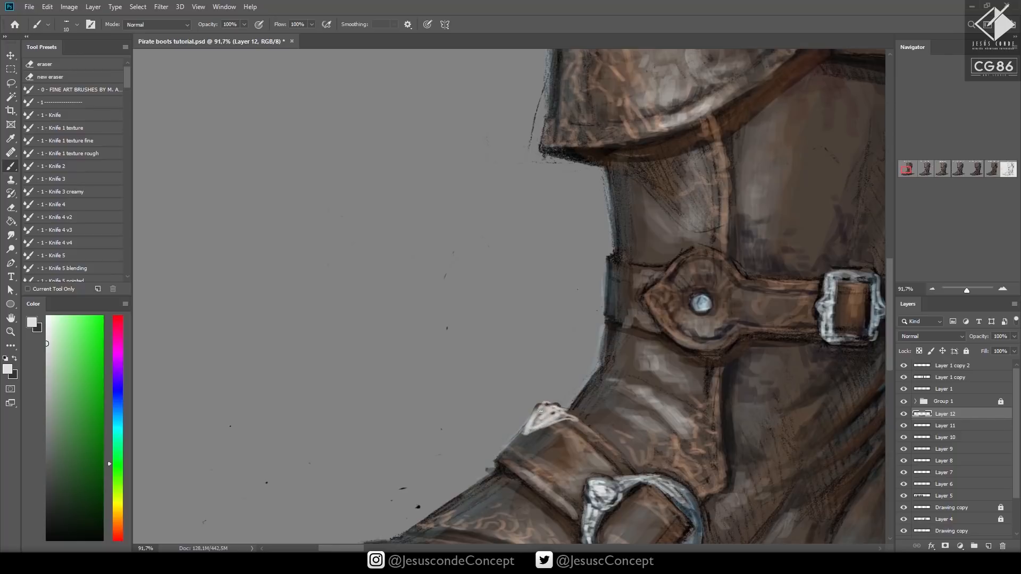
Shade and outline the strap's metal cap with sampled dark grey strokes
{"action": "left_click", "coordinate": [585, 423], "text": "alt"}
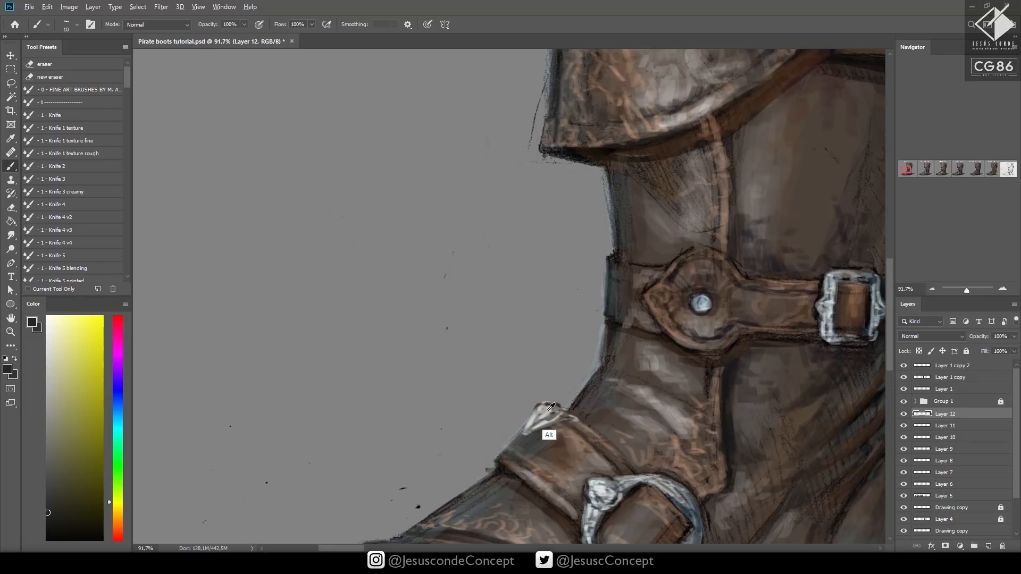
{"action": "left_click", "coordinate": [543, 405], "text": "alt"}
{"action": "left_click", "coordinate": [633, 508], "text": "alt"}
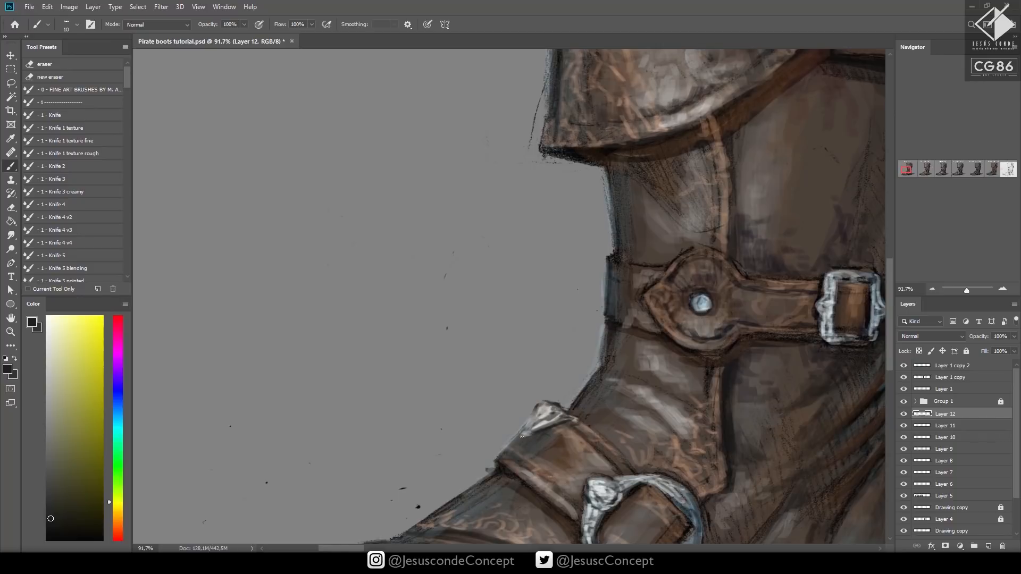
{"action": "left_click_drag", "start_coordinate": [608, 370], "coordinate": [574, 373]}
{"action": "left_click_drag", "start_coordinate": [708, 385], "coordinate": [653, 379]}
{"action": "left_click_drag", "start_coordinate": [680, 385], "coordinate": [726, 384]}
{"action": "left_click_drag", "start_coordinate": [483, 403], "coordinate": [647, 362]}
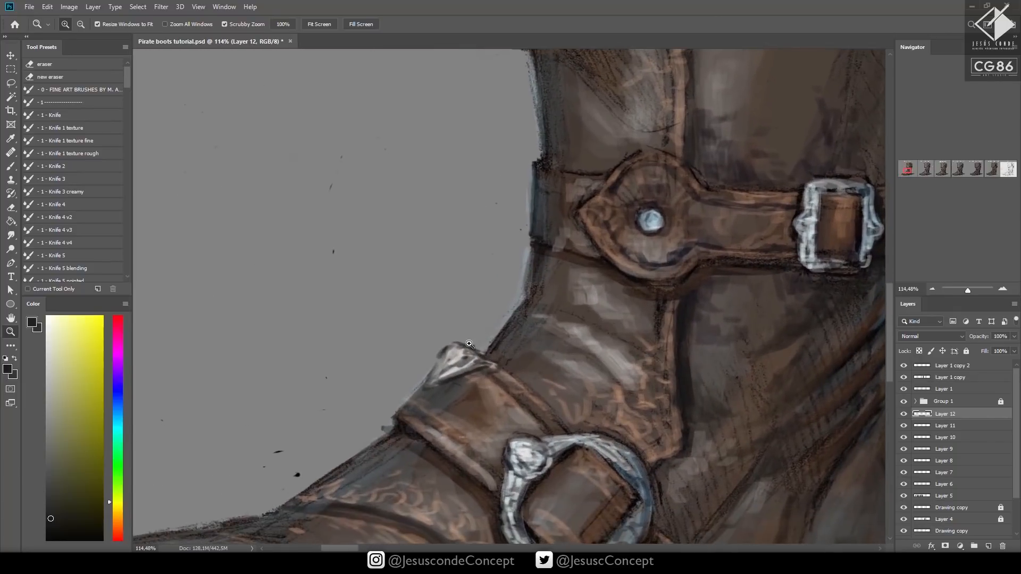
Add very pale blue highlights to the strap's metal cap, retouch its edge with background grey, and save
{"action": "left_click", "coordinate": [120, 415]}
{"action": "left_click", "coordinate": [56, 318]}
{"action": "key", "text": "b"}
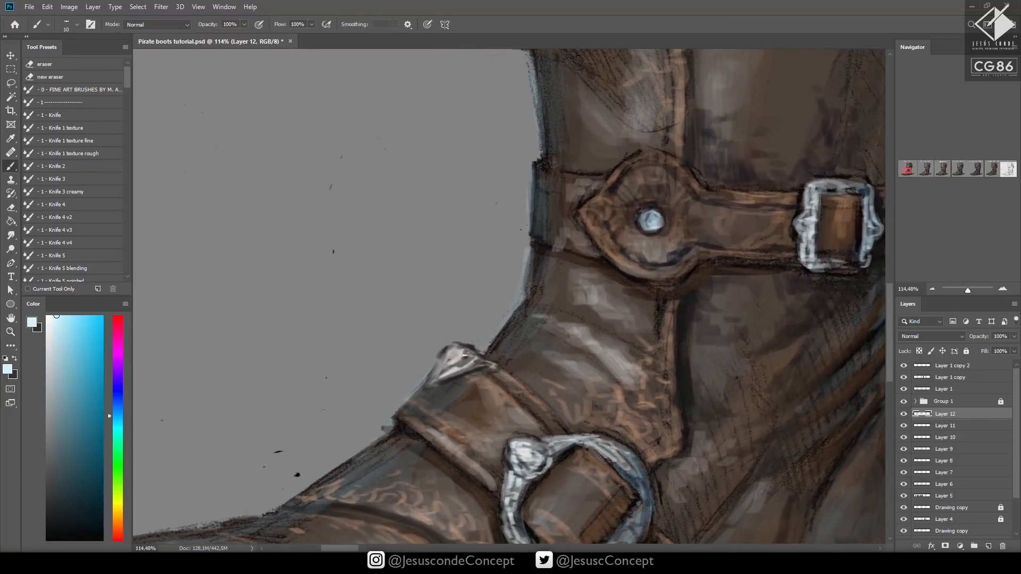
{"action": "left_click_drag", "start_coordinate": [468, 360], "coordinate": [475, 354]}
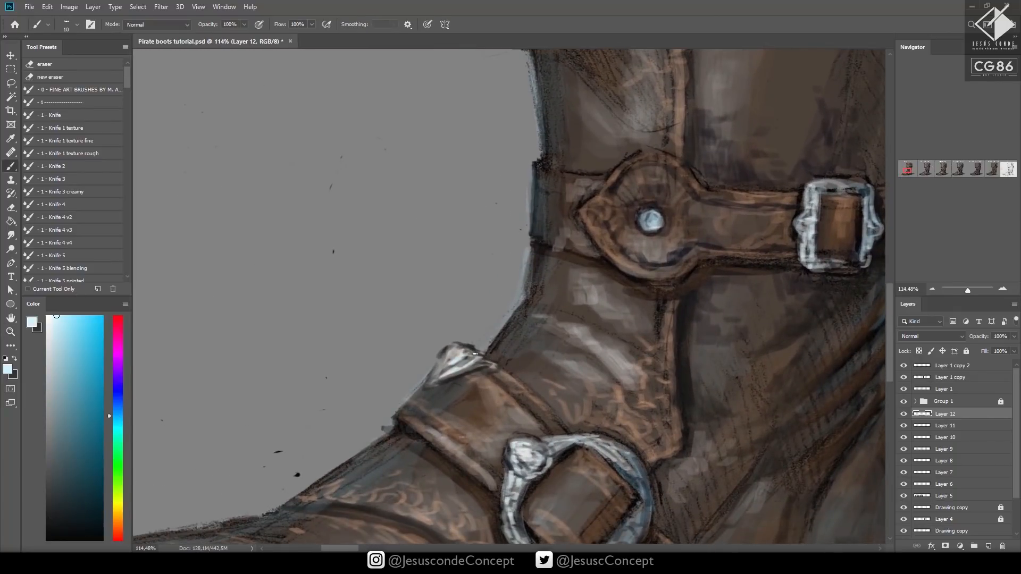
{"action": "left_click", "coordinate": [436, 359], "text": "alt"}
{"action": "key", "text": "z"}
{"action": "left_click_drag", "start_coordinate": [508, 321], "coordinate": [488, 362]}
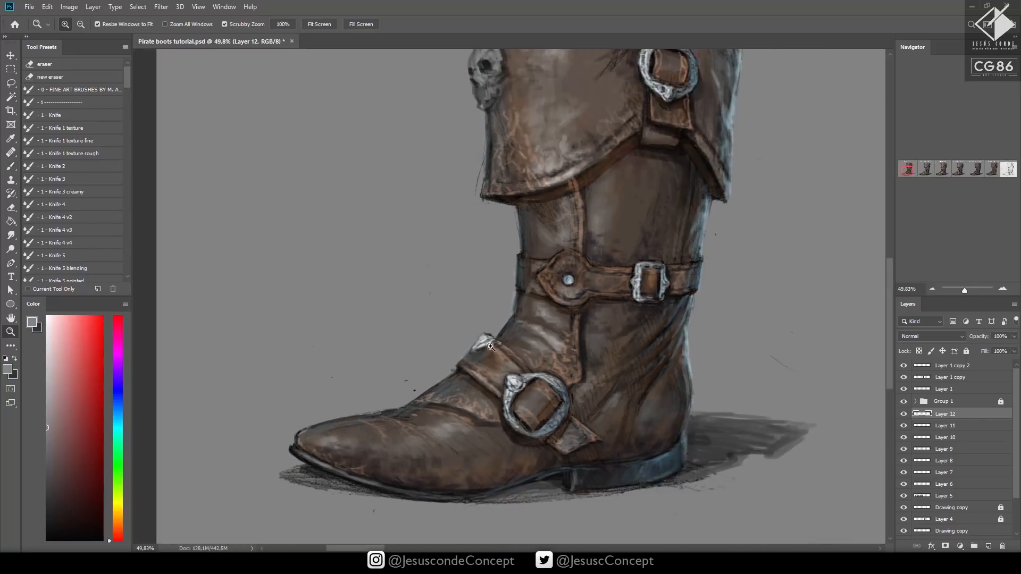
{"action": "mouse_move", "coordinate": [597, 294]}
{"action": "left_mouse_down"}
{"action": "mouse_move", "coordinate": [585, 357]}
{"action": "mouse_move", "coordinate": [575, 353]}
{"action": "left_mouse_up"}
{"action": "key", "text": "ctrl+s"}
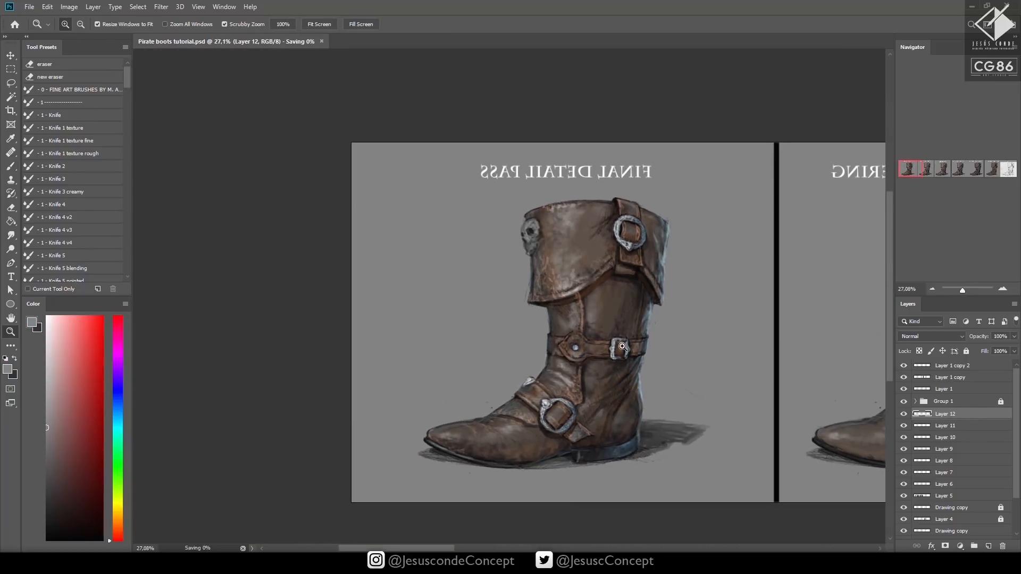
Tint the skull with a dark blue sampled from the cuff, and sample a pale grey-blue from the buckle for its highlights
{"action": "left_click_drag", "start_coordinate": [632, 232], "coordinate": [671, 237]}
{"action": "key", "text": "b"}
{"action": "left_click", "coordinate": [667, 267], "text": "alt"}
{"action": "key", "text": "z"}
{"action": "left_click_drag", "start_coordinate": [395, 229], "coordinate": [411, 228]}
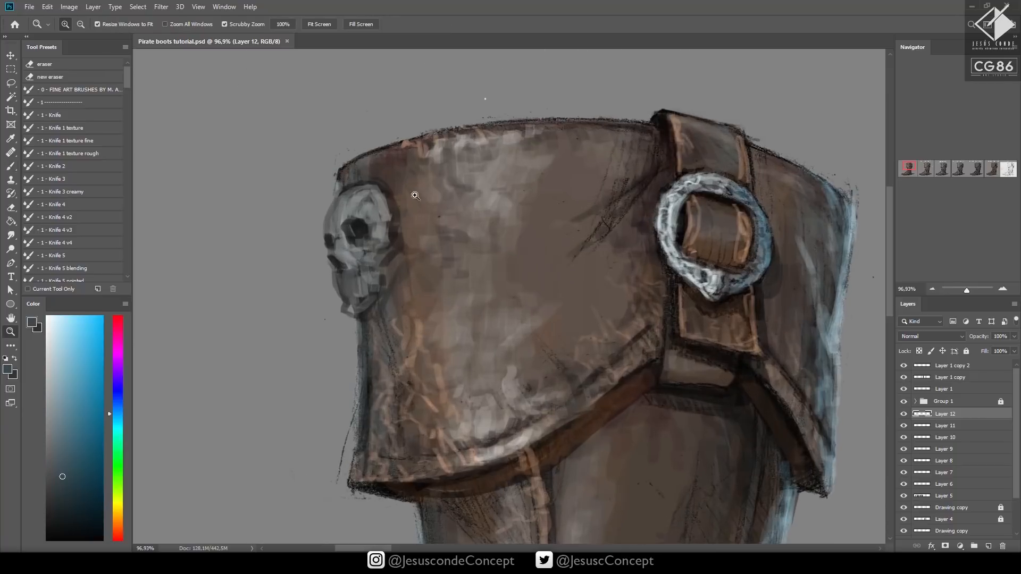
{"action": "left_click_drag", "start_coordinate": [393, 189], "coordinate": [432, 232]}
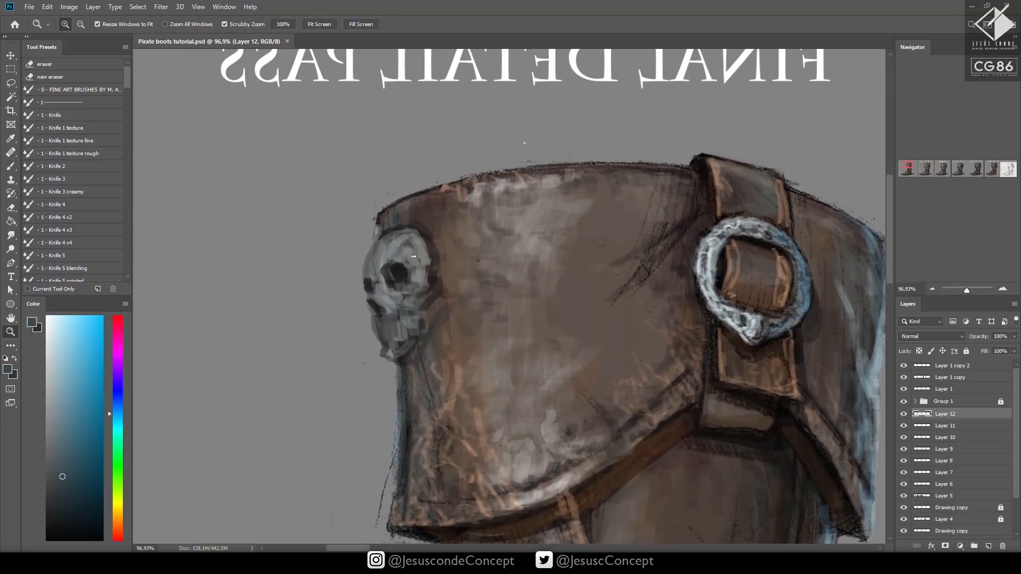
{"action": "key", "text": "b"}
{"action": "mouse_move", "coordinate": [410, 258]}
{"action": "left_mouse_down"}
{"action": "mouse_move", "coordinate": [417, 246]}
{"action": "mouse_move", "coordinate": [414, 309]}
{"action": "left_mouse_up"}
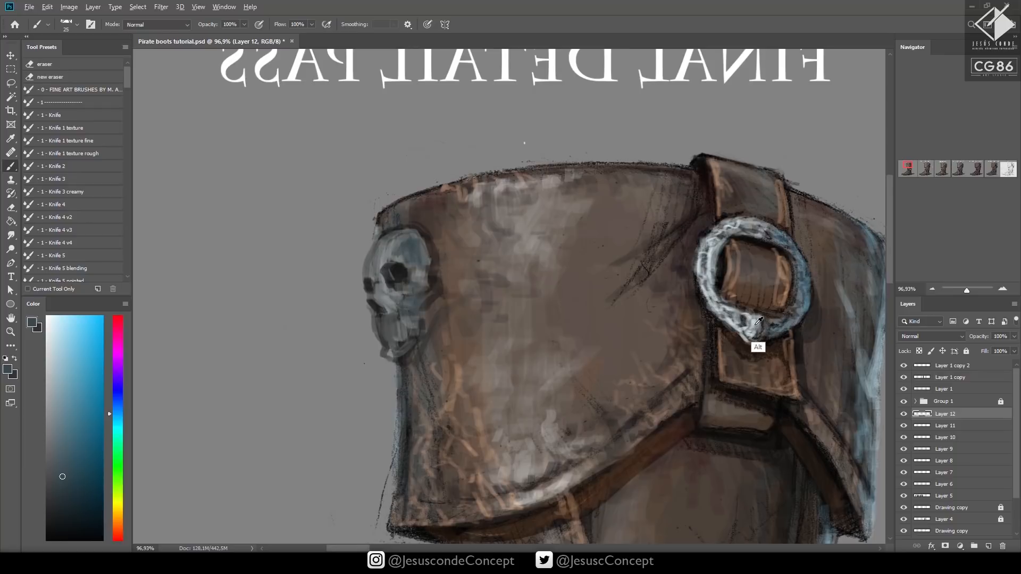
{"action": "left_click", "coordinate": [752, 347], "text": "alt"}
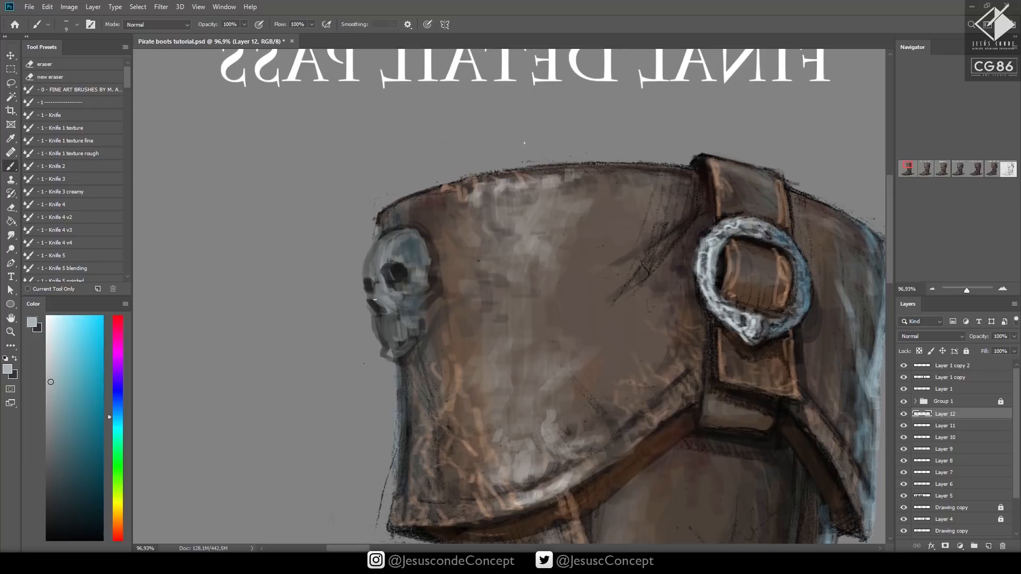
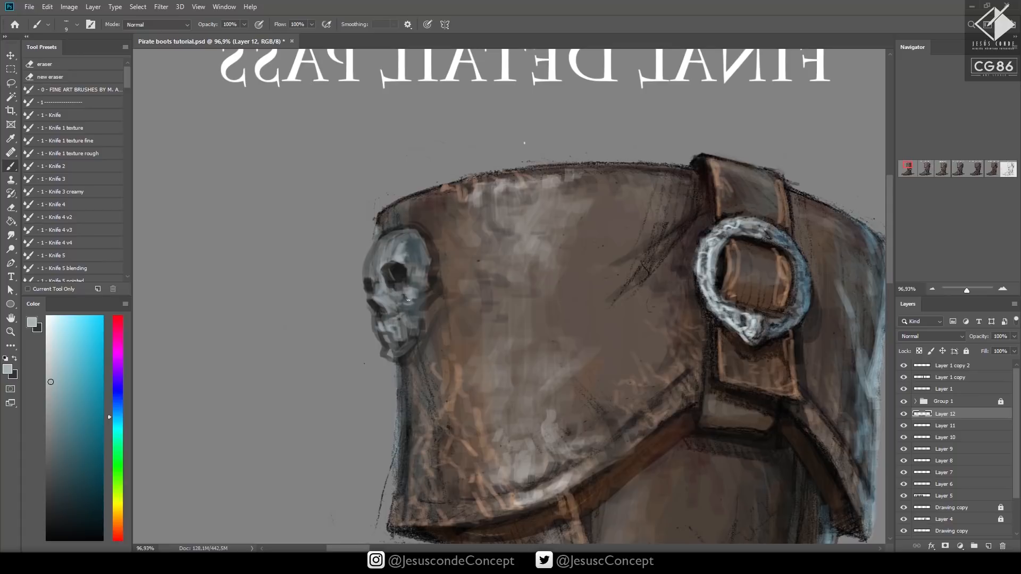
Deepen the shadow under the skull's cheekbone with near-black sampled from the eye socket
{"action": "mouse_move", "coordinate": [418, 293]}
{"action": "left_mouse_down"}
{"action": "mouse_move", "coordinate": [416, 255]}
{"action": "mouse_move", "coordinate": [398, 247]}
{"action": "left_mouse_up"}
{"action": "key", "text": "ctrl+space"}
{"action": "left_click_drag", "start_coordinate": [451, 224], "coordinate": [394, 226]}
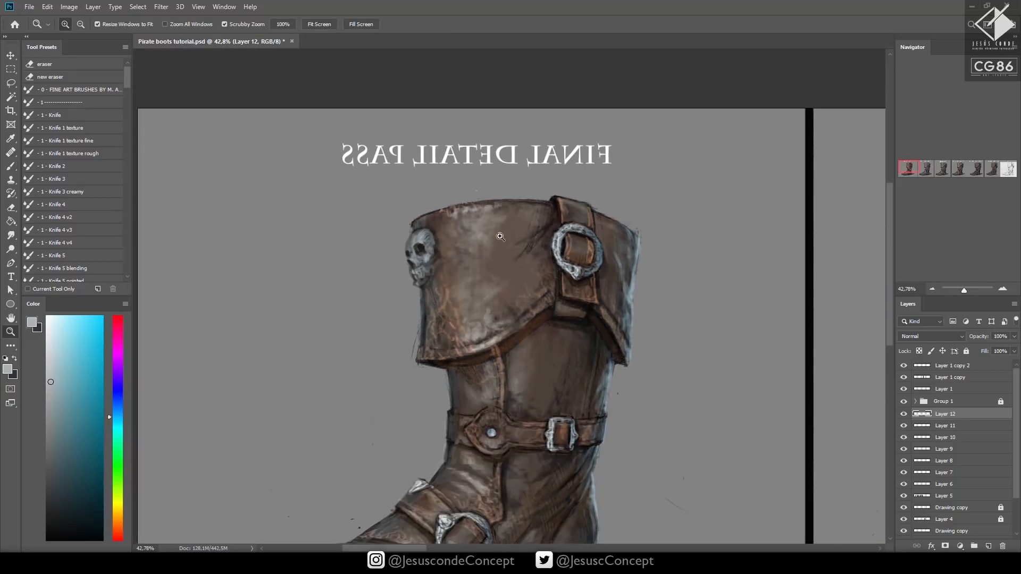
{"action": "left_click_drag", "start_coordinate": [455, 251], "coordinate": [537, 250]}
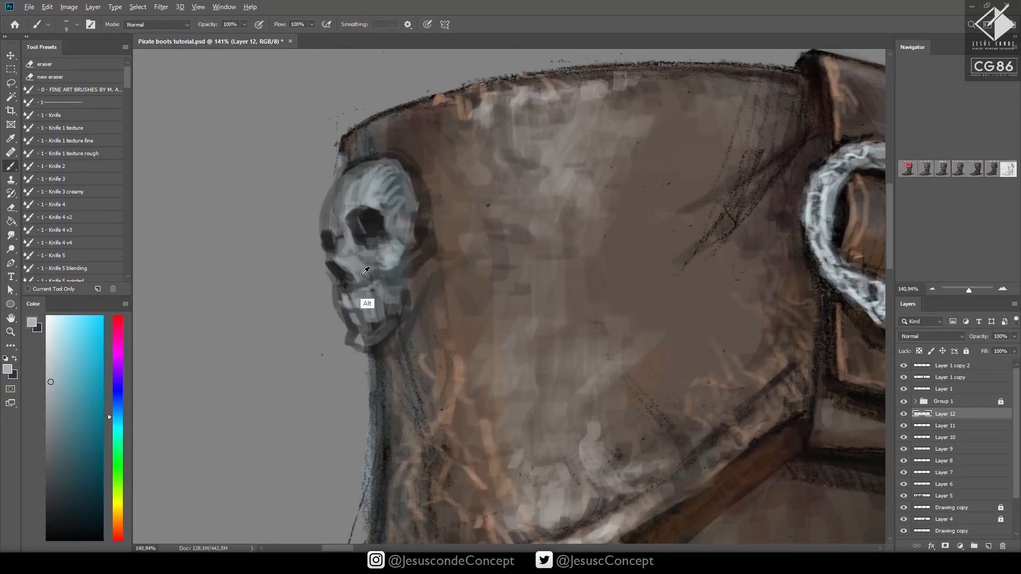
{"action": "left_click", "coordinate": [371, 250], "text": "alt"}
{"action": "mouse_move", "coordinate": [380, 287]}
{"action": "left_mouse_down"}
{"action": "mouse_move", "coordinate": [389, 312]}
{"action": "mouse_move", "coordinate": [354, 332]}
{"action": "mouse_move", "coordinate": [357, 343]}
{"action": "mouse_move", "coordinate": [394, 330]}
{"action": "mouse_move", "coordinate": [413, 266]}
{"action": "left_mouse_up"}
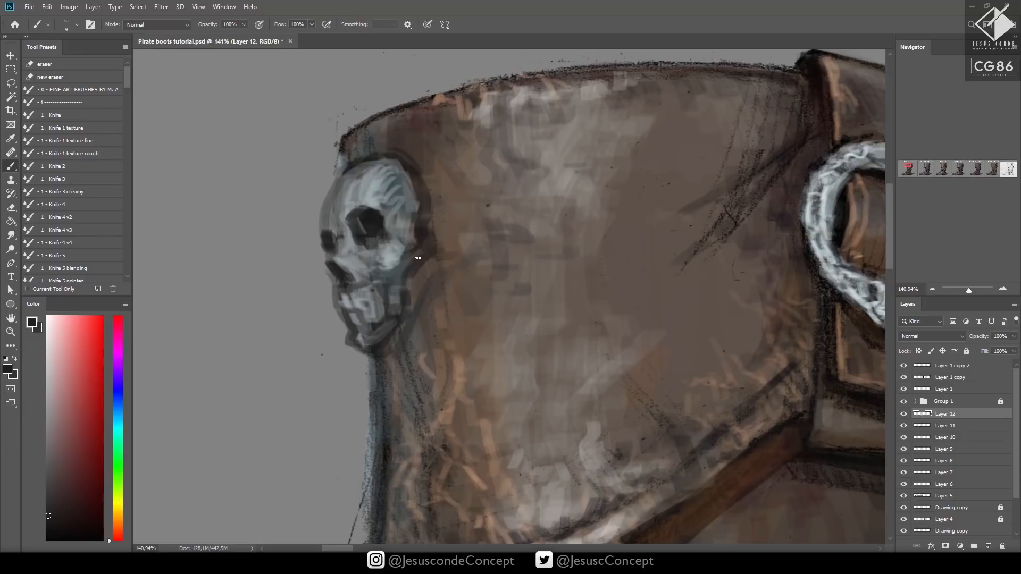
Blend the upper edge of the skull's cranium with sampled blue-grey at 40% brush opacity
{"action": "left_click", "coordinate": [383, 289], "text": "alt"}
{"action": "key", "text": "4"}
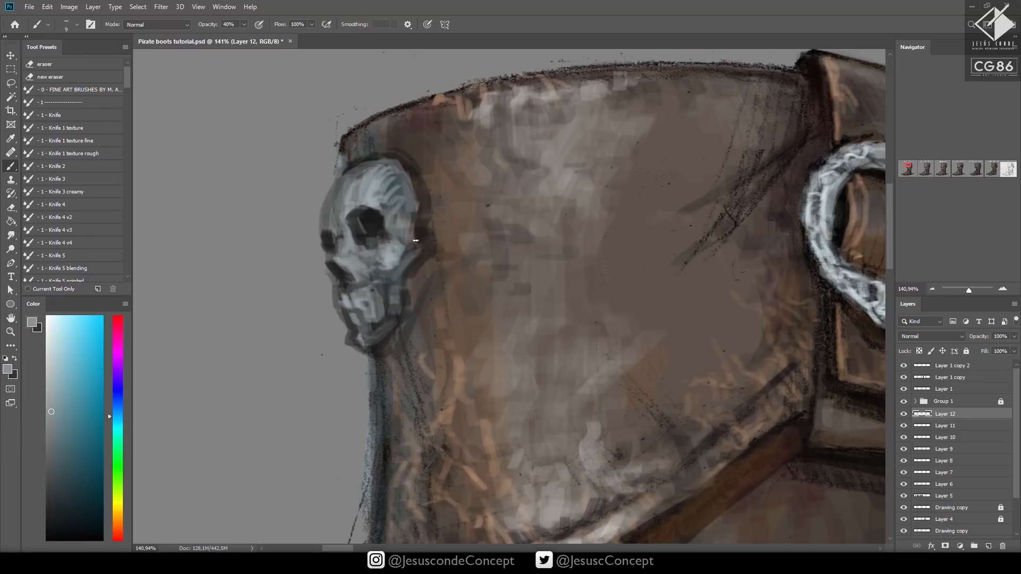
{"action": "left_click_drag", "start_coordinate": [408, 179], "coordinate": [394, 166]}
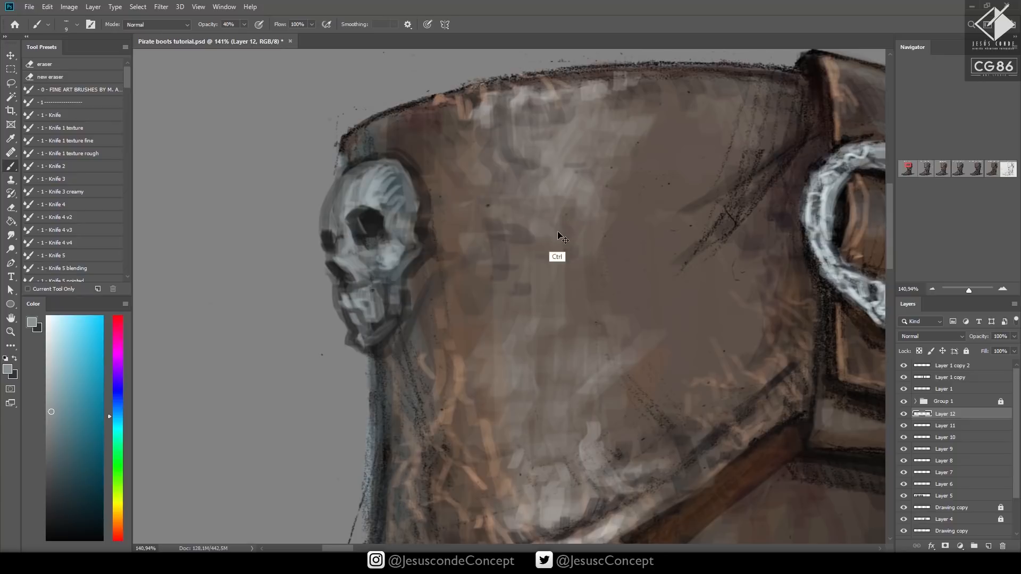
Clean up the skull's jaw outline at 100% opacity, using sampled leather brown and background grey
{"action": "left_click", "coordinate": [424, 340], "text": "alt"}
{"action": "key", "text": "0"}
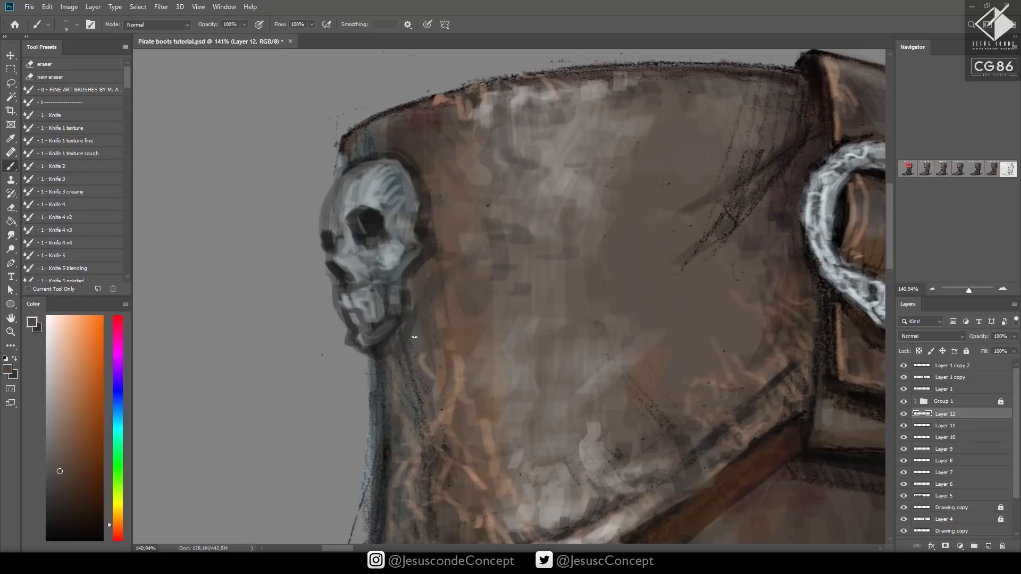
{"action": "left_click", "coordinate": [340, 365], "text": "alt"}
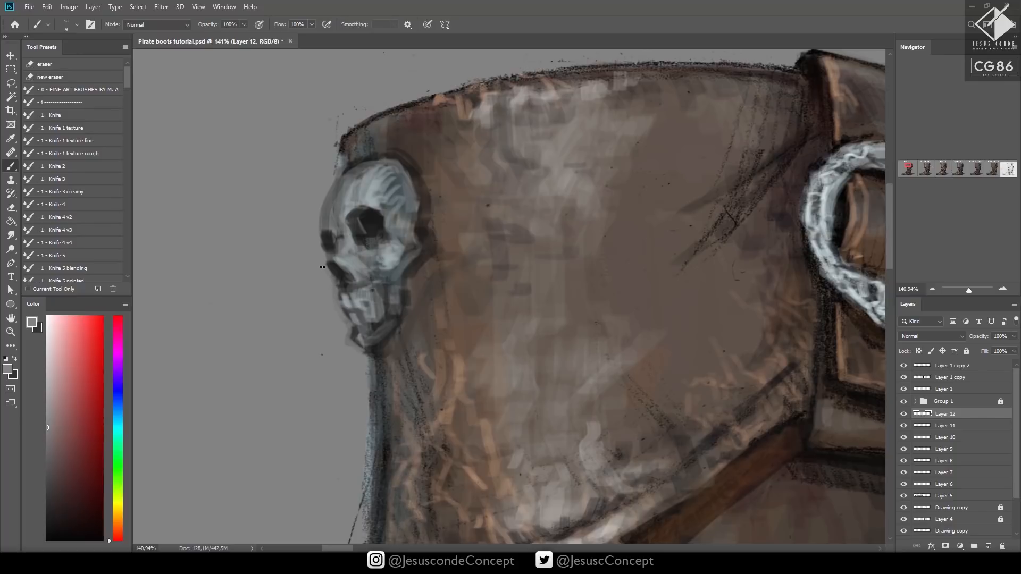
Darken the skull's eye sockets, nose and mouth shadows with a very dark reddish black, and save the document
{"action": "left_click", "coordinate": [367, 229], "text": "alt"}
{"action": "left_click", "coordinate": [87, 516]}
{"action": "mouse_move", "coordinate": [331, 236]}
{"action": "left_mouse_down"}
{"action": "mouse_move", "coordinate": [344, 270]}
{"action": "mouse_move", "coordinate": [340, 301]}
{"action": "mouse_move", "coordinate": [360, 327]}
{"action": "left_mouse_up"}
{"action": "left_click_drag", "start_coordinate": [378, 285], "coordinate": [386, 278]}
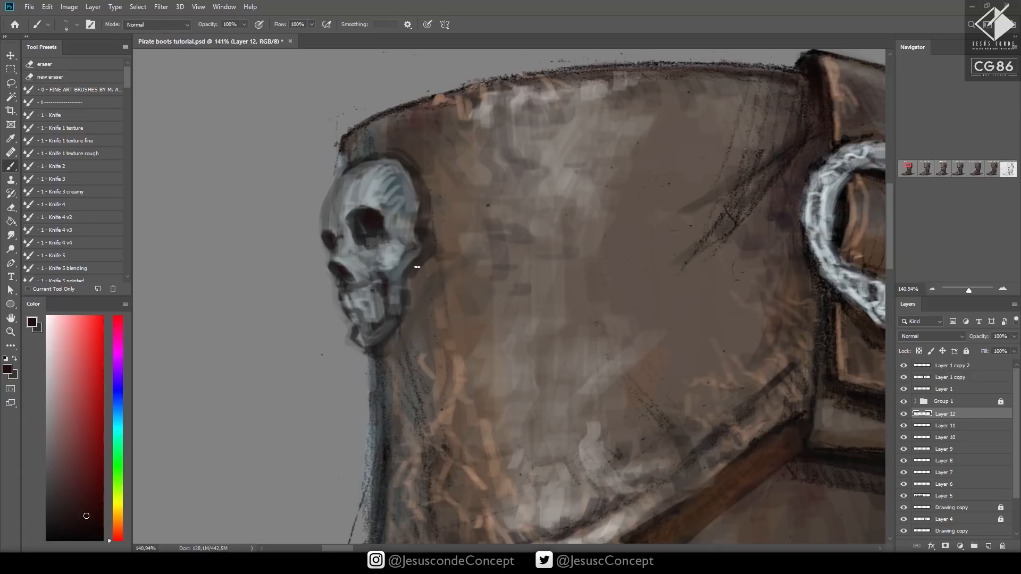
{"action": "key", "text": "z"}
{"action": "mouse_move", "coordinate": [504, 224]}
{"action": "left_mouse_down"}
{"action": "mouse_move", "coordinate": [484, 232]}
{"action": "mouse_move", "coordinate": [444, 303]}
{"action": "left_mouse_up"}
{"action": "key", "text": "ctrl+s"}
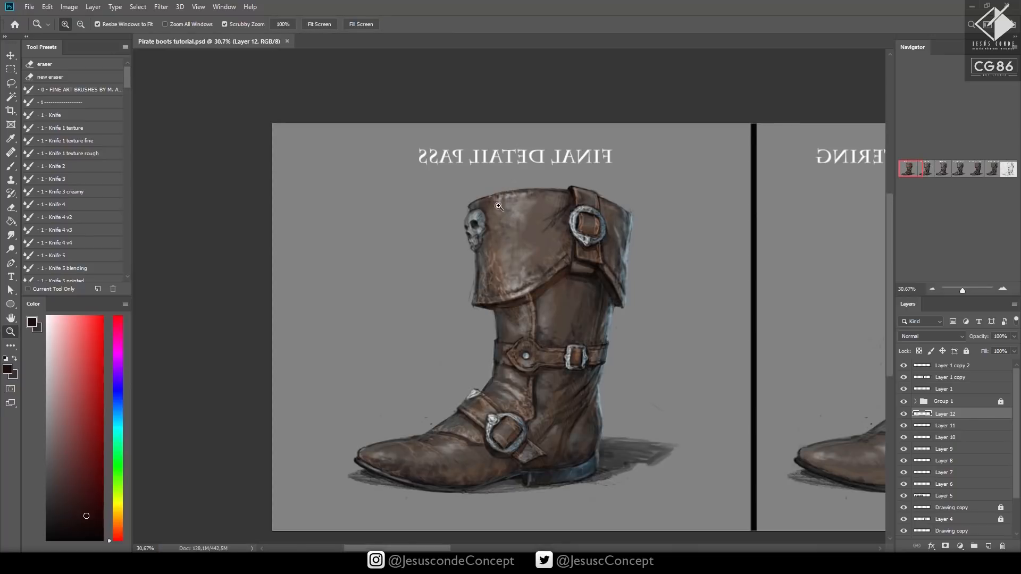
Paint a small pointed grey metal spike beside the skull's temple using sampled grey-blue tones
{"action": "left_click_drag", "start_coordinate": [500, 206], "coordinate": [553, 206]}
{"action": "key", "text": "b"}
{"action": "left_click_drag", "start_coordinate": [455, 305], "coordinate": [461, 279]}
{"action": "mouse_move", "coordinate": [468, 286]}
{"action": "left_mouse_down"}
{"action": "mouse_move", "coordinate": [432, 342]}
{"action": "mouse_move", "coordinate": [468, 286]}
{"action": "mouse_move", "coordinate": [438, 313]}
{"action": "mouse_move", "coordinate": [451, 287]}
{"action": "left_mouse_up"}
{"action": "left_click", "coordinate": [421, 338], "text": "alt"}
{"action": "left_click", "coordinate": [414, 284], "text": "alt"}
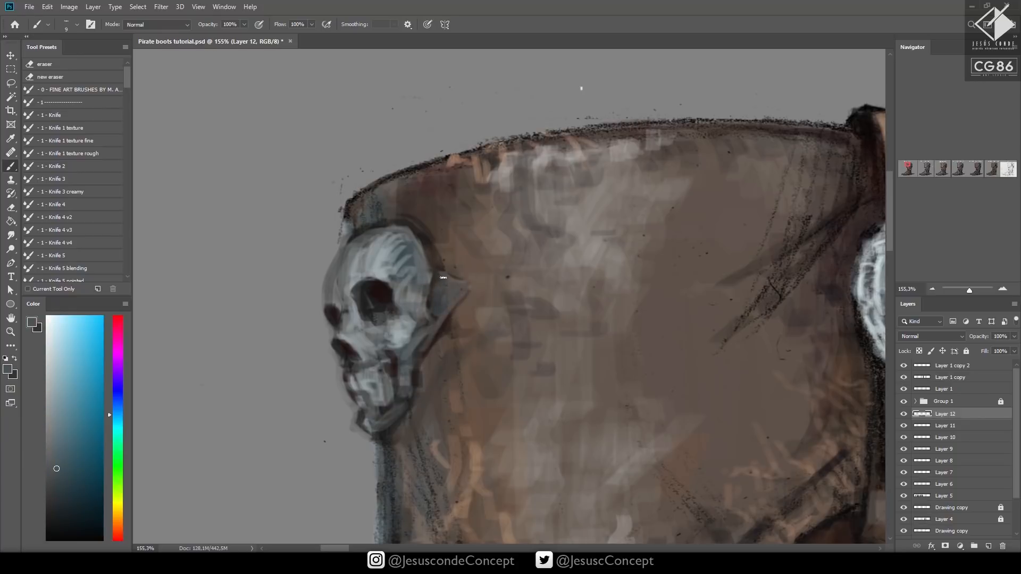
Add near-white highlights to the skull's forehead, nose, teeth and side spike with a size 8 brush, and save
{"action": "left_click", "coordinate": [47, 335]}
{"action": "left_click_drag", "start_coordinate": [369, 272], "coordinate": [385, 245]}
{"action": "key", "text": "bracketleft"}
{"action": "mouse_move", "coordinate": [343, 334]}
{"action": "left_mouse_down"}
{"action": "mouse_move", "coordinate": [352, 339]}
{"action": "mouse_move", "coordinate": [353, 313]}
{"action": "left_mouse_up"}
{"action": "mouse_move", "coordinate": [367, 375]}
{"action": "left_mouse_down"}
{"action": "mouse_move", "coordinate": [362, 383]}
{"action": "mouse_move", "coordinate": [367, 341]}
{"action": "mouse_move", "coordinate": [403, 301]}
{"action": "mouse_move", "coordinate": [392, 263]}
{"action": "mouse_move", "coordinate": [402, 235]}
{"action": "left_mouse_up"}
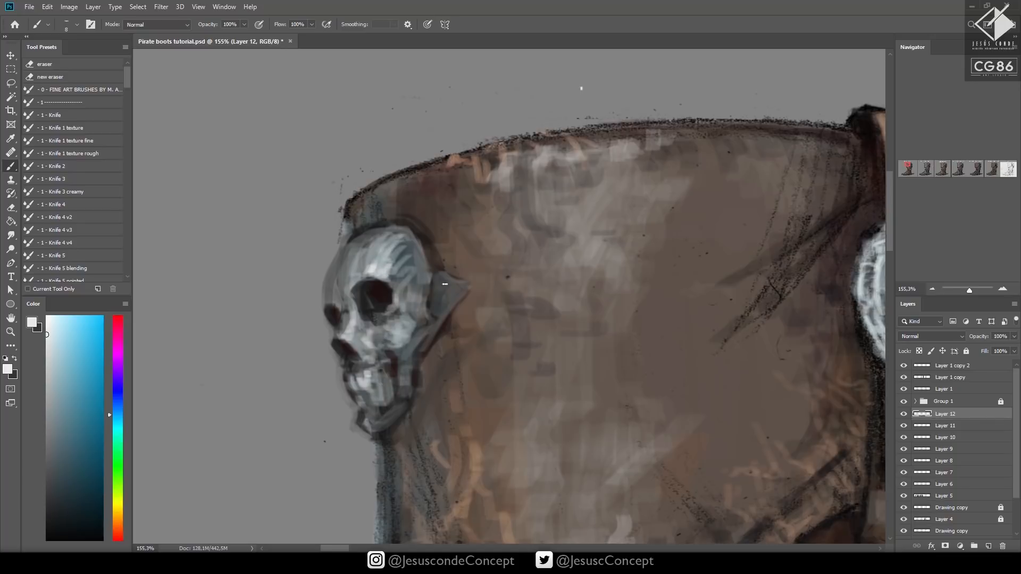
{"action": "mouse_move", "coordinate": [445, 284]}
{"action": "left_mouse_down"}
{"action": "mouse_move", "coordinate": [470, 286]}
{"action": "mouse_move", "coordinate": [449, 296]}
{"action": "mouse_move", "coordinate": [441, 320]}
{"action": "mouse_move", "coordinate": [471, 282]}
{"action": "left_mouse_up"}
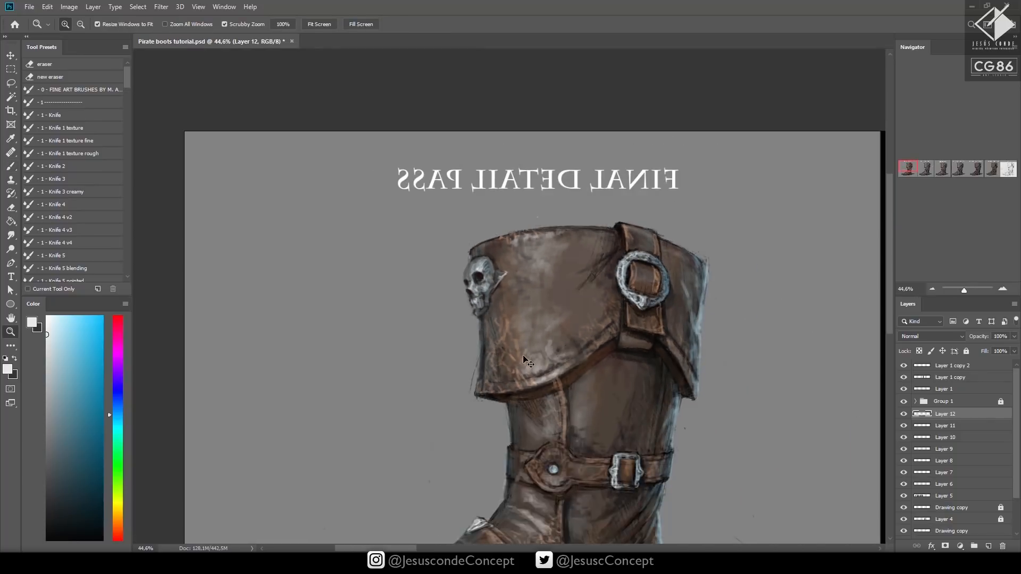
{"action": "key", "text": "ctrl+s"}
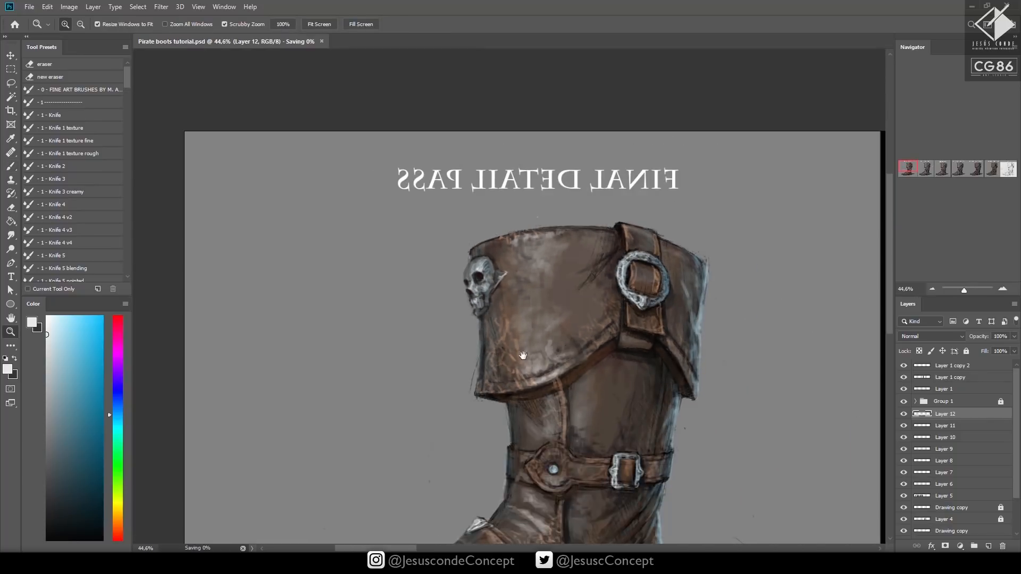
Flip the canvas back so the titles read correctly, and review the boot panels through to Final Detail Pass
{"action": "left_click_drag", "start_coordinate": [615, 335], "coordinate": [561, 306]}
{"action": "left_click_drag", "start_coordinate": [641, 401], "coordinate": [569, 331]}
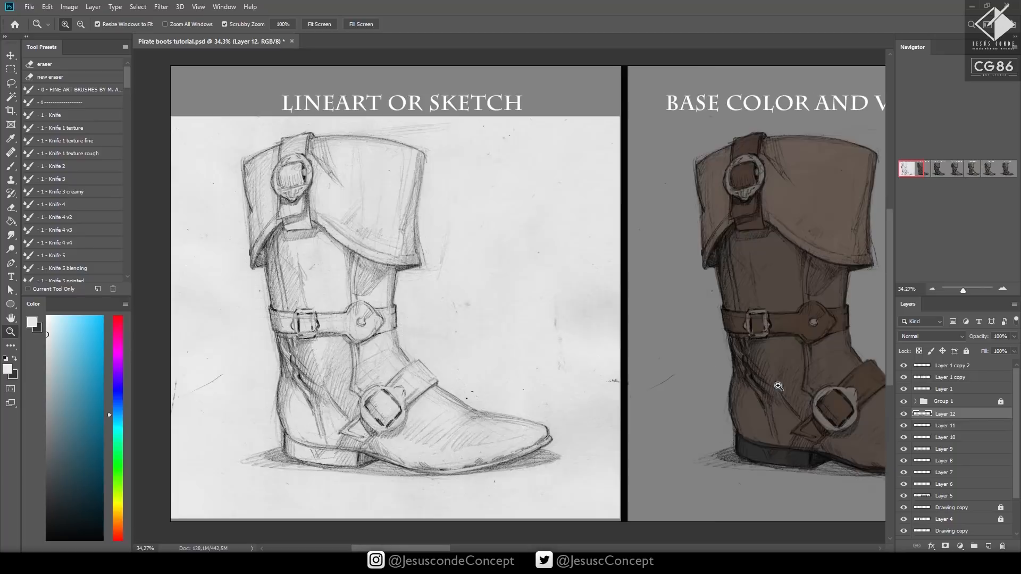
{"action": "left_click_drag", "start_coordinate": [637, 394], "coordinate": [330, 351]}
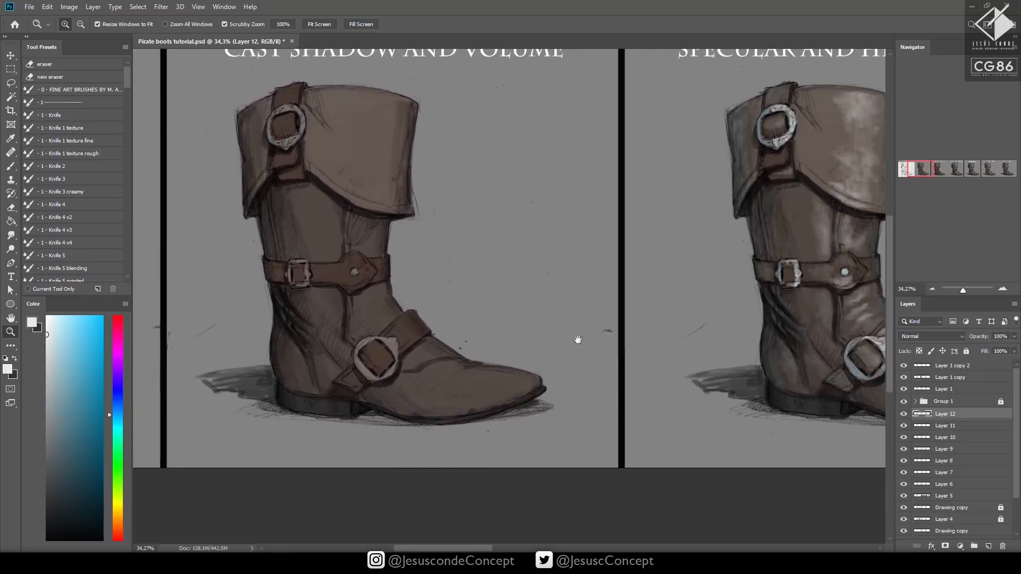
{"action": "left_click_drag", "start_coordinate": [707, 340], "coordinate": [154, 385]}
{"action": "left_click_drag", "start_coordinate": [641, 367], "coordinate": [334, 402]}
{"action": "left_click_drag", "start_coordinate": [794, 374], "coordinate": [342, 363]}
{"action": "left_click_drag", "start_coordinate": [620, 342], "coordinate": [154, 348]}
{"action": "left_click_drag", "start_coordinate": [880, 351], "coordinate": [638, 354]}
{"action": "left_click_drag", "start_coordinate": [705, 358], "coordinate": [920, 359]}
{"action": "left_click_drag", "start_coordinate": [661, 357], "coordinate": [734, 346]}
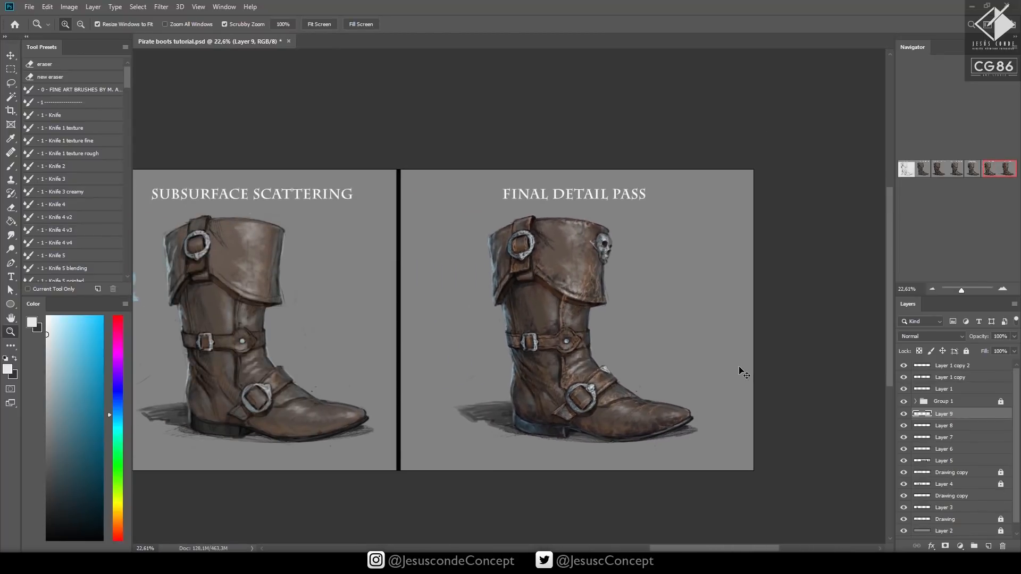
Merge the upper paint layers down into Layer 6 and save the document
{"action": "key", "text": "ctrl+e"}
{"action": "key", "text": "ctrl+e"}
{"action": "key", "text": "ctrl+e"}
{"action": "key", "text": "ctrl+s"}
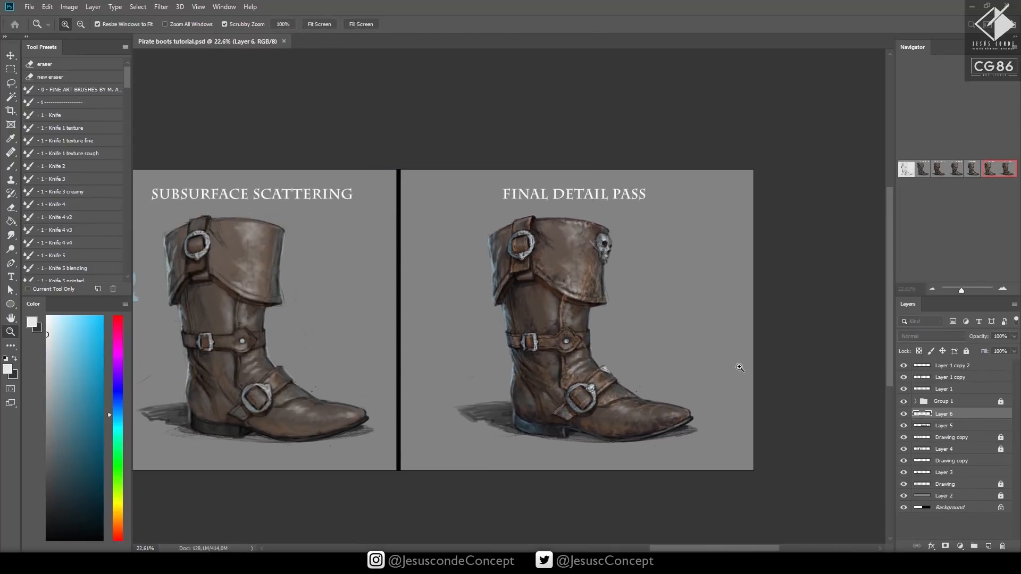
Add an empty layer and a Levels adjustment above it, shifting the Red channel's midtones slightly to warm the image
{"action": "key", "text": "ctrl+shift+alt+n"}
{"action": "left_click", "coordinate": [960, 547]}
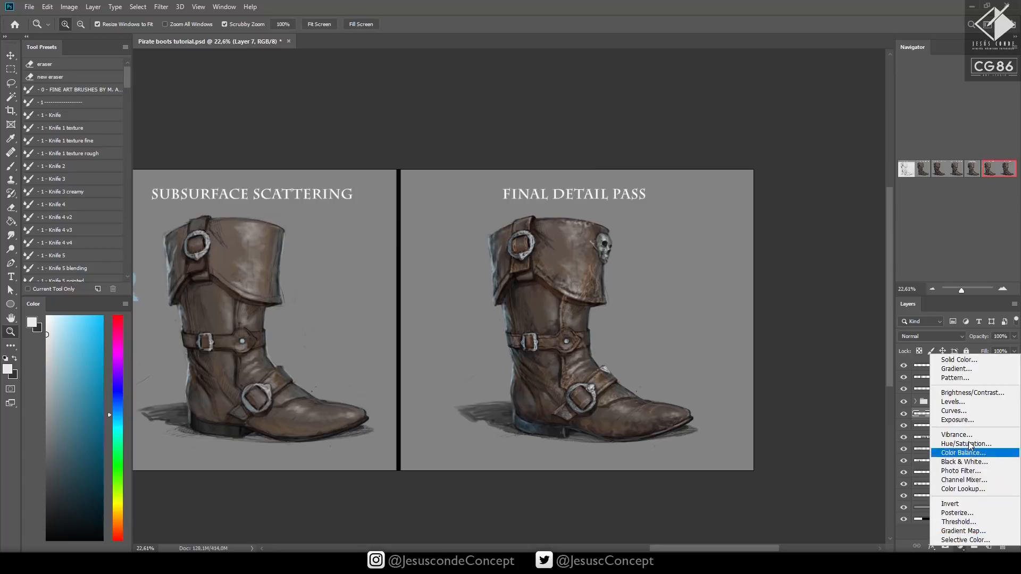
{"action": "left_click", "coordinate": [960, 405]}
{"action": "left_click", "coordinate": [778, 183]}
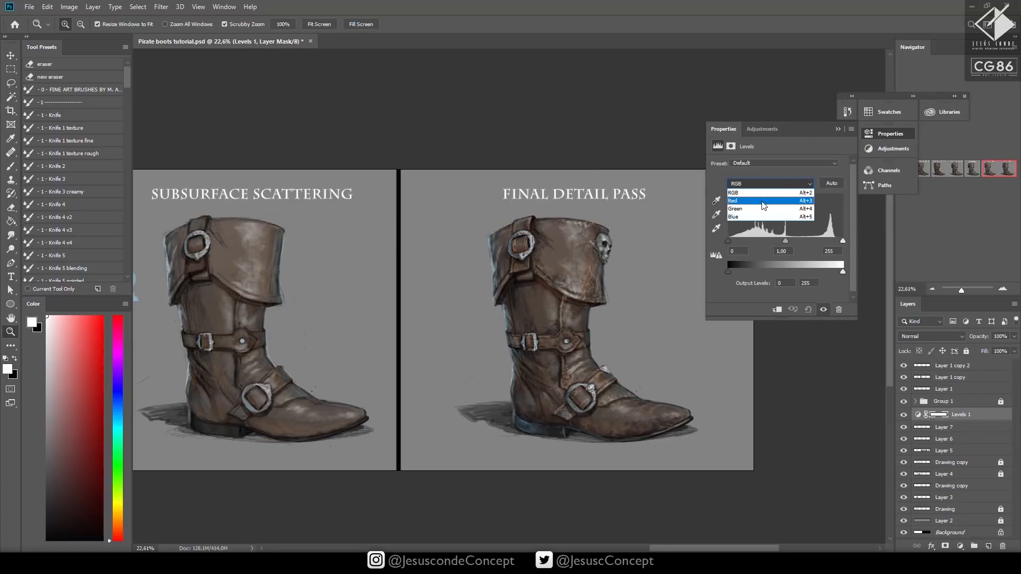
{"action": "left_click", "coordinate": [763, 206]}
{"action": "left_click_drag", "start_coordinate": [784, 240], "coordinate": [782, 241]}
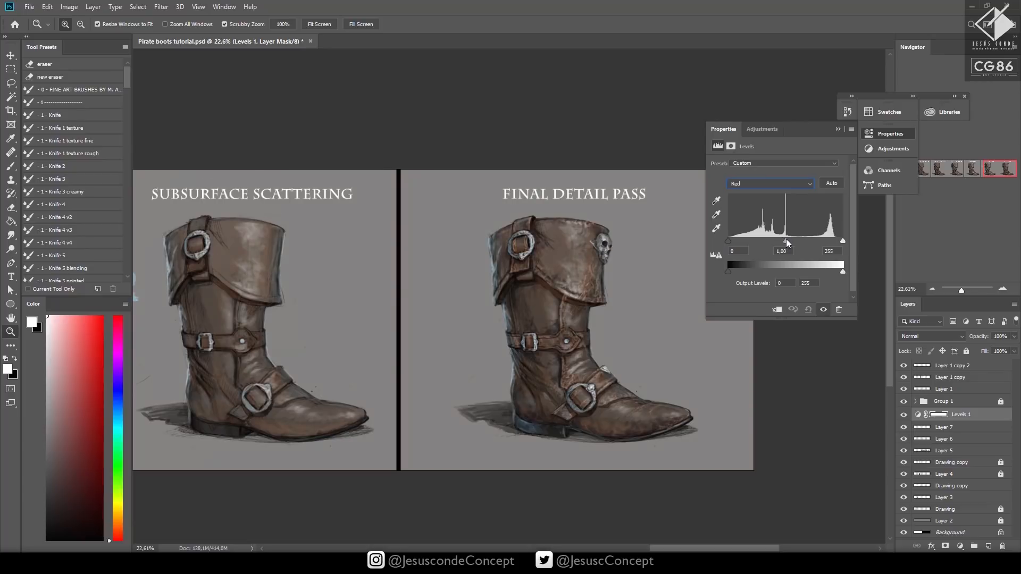
{"action": "left_click_drag", "start_coordinate": [784, 241], "coordinate": [783, 241]}
{"action": "left_click", "coordinate": [838, 129]}
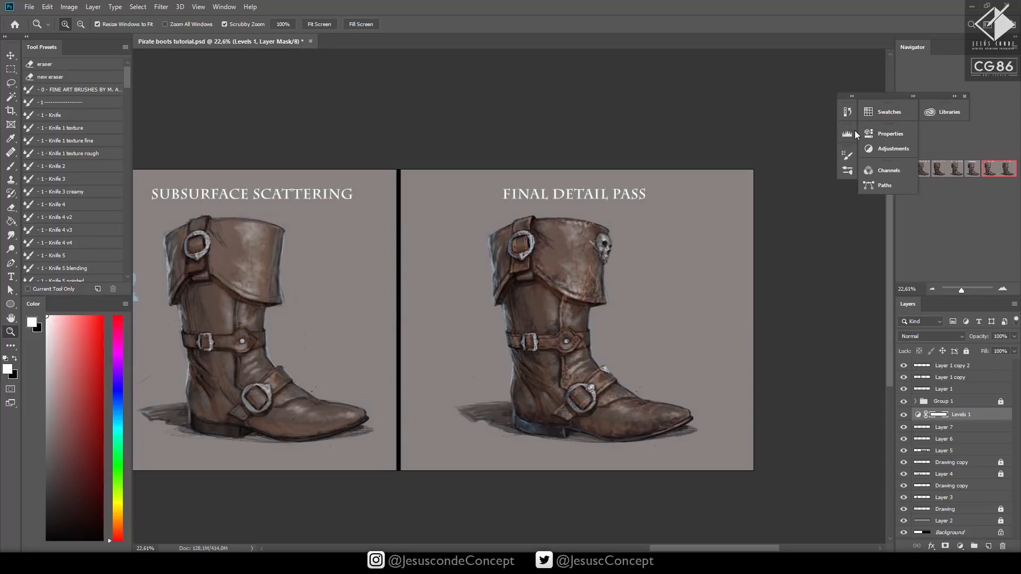
Add a Hue/Saturation adjustment layer with Saturation at +11
{"action": "left_click", "coordinate": [960, 546]}
{"action": "left_click", "coordinate": [976, 448]}
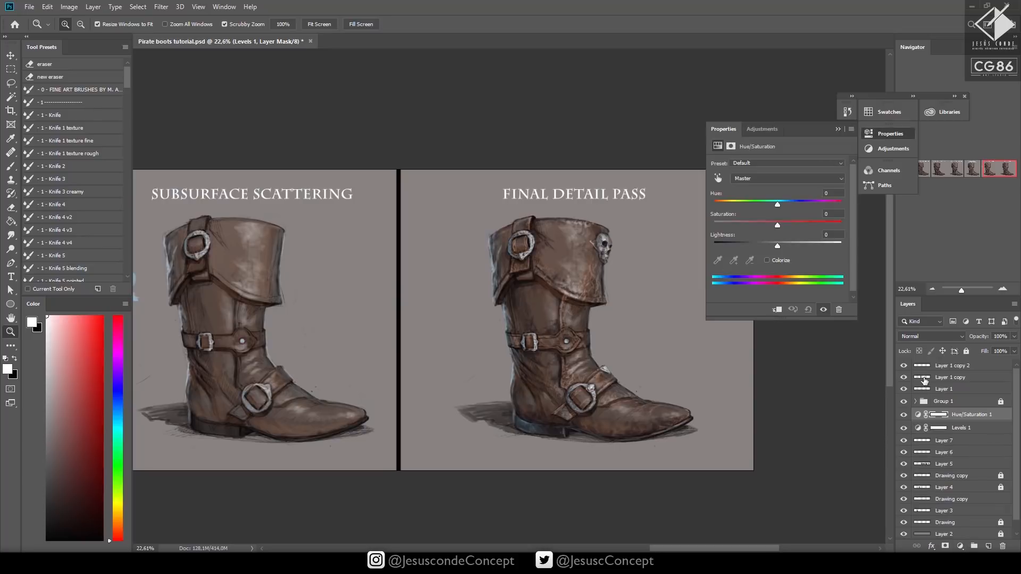
{"action": "left_click_drag", "start_coordinate": [780, 227], "coordinate": [786, 226]}
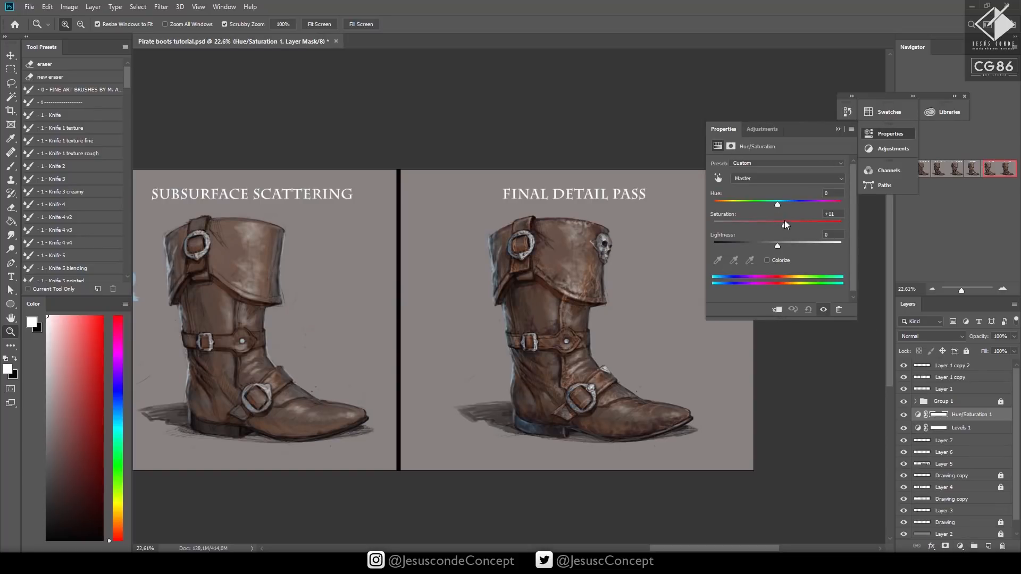
{"action": "left_click", "coordinate": [838, 130]}
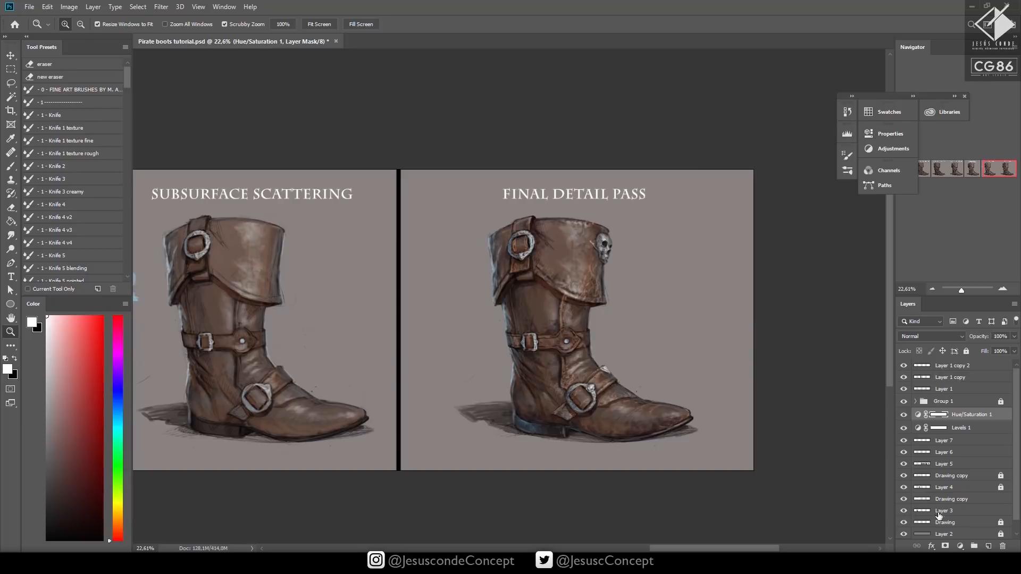
Add a Brightness/Contrast adjustment layer with Brightness 9 and Contrast 13
{"action": "left_click", "coordinate": [960, 547]}
{"action": "left_click", "coordinate": [974, 389]}
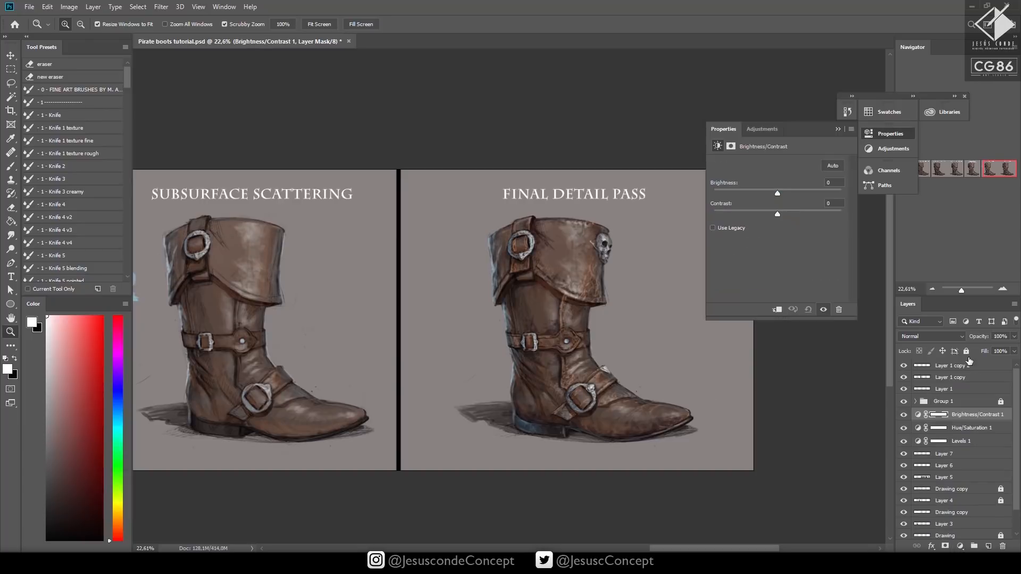
{"action": "left_click_drag", "start_coordinate": [789, 212], "coordinate": [783, 195]}
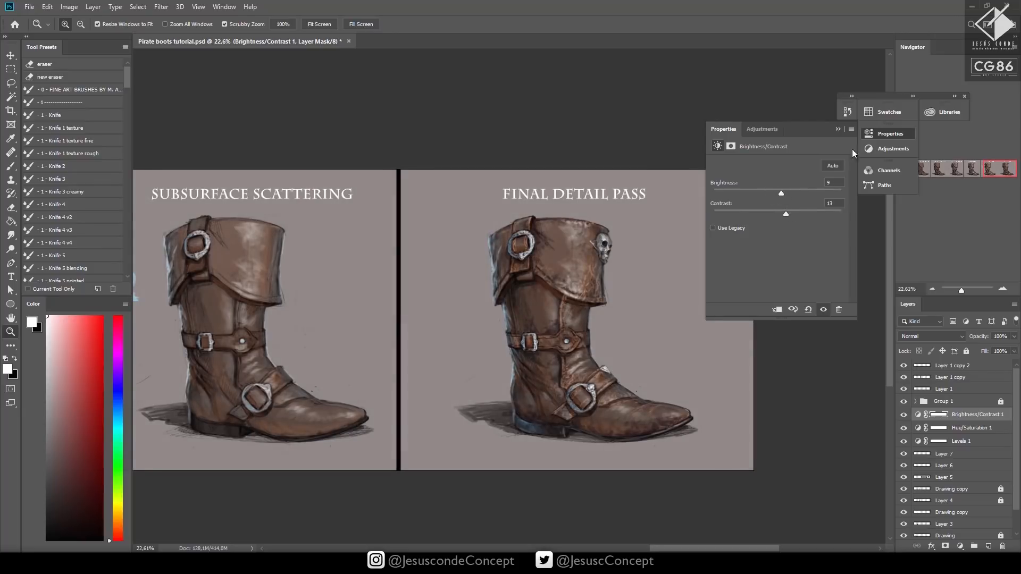
{"action": "left_click", "coordinate": [839, 129]}
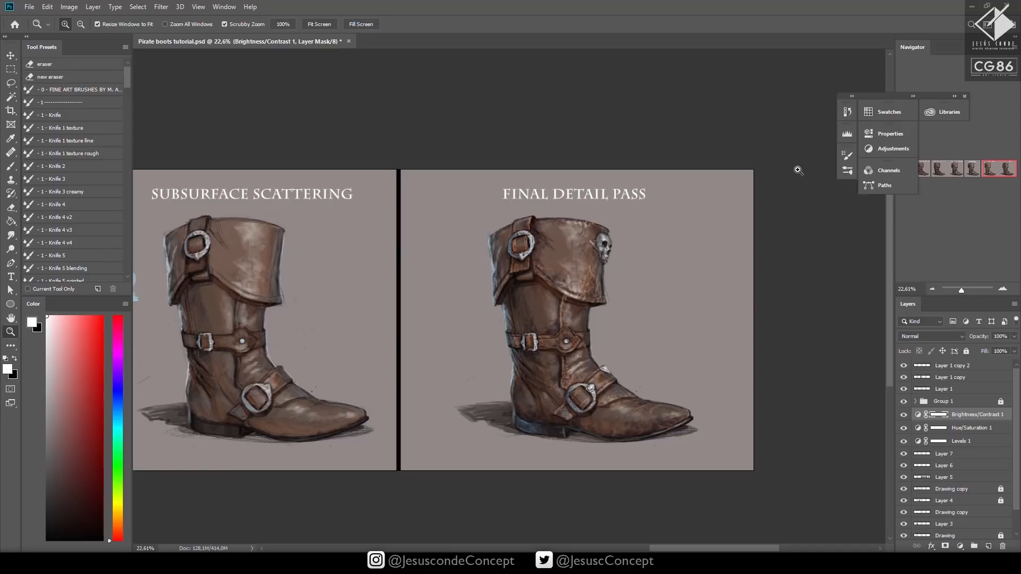
Group the three adjustment layers and toggle the group's visibility to compare the colour correction
{"action": "left_click", "coordinate": [952, 441], "text": "shift"}
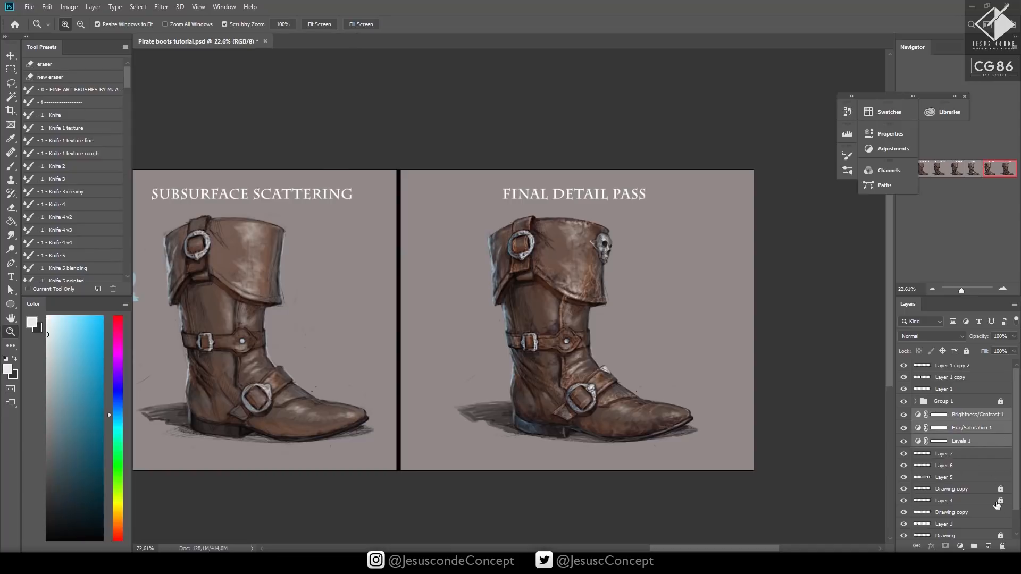
{"action": "left_click", "coordinate": [988, 545]}
{"action": "key", "text": "ctrl+z"}
{"action": "left_click", "coordinate": [975, 547]}
{"action": "left_click", "coordinate": [905, 416]}
{"action": "left_click", "coordinate": [904, 415]}
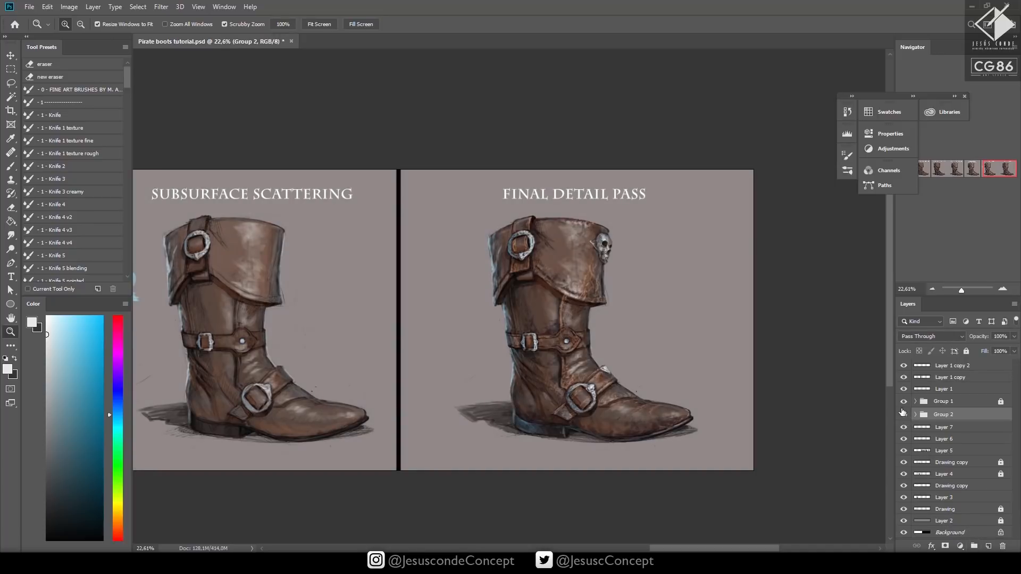
Add two new empty layers above the adjustment group and choose a light orange paint colour
{"action": "key", "text": "ctrl+shift+n"}
{"action": "key", "text": "Return"}
{"action": "left_click_drag", "start_coordinate": [630, 365], "coordinate": [683, 340]}
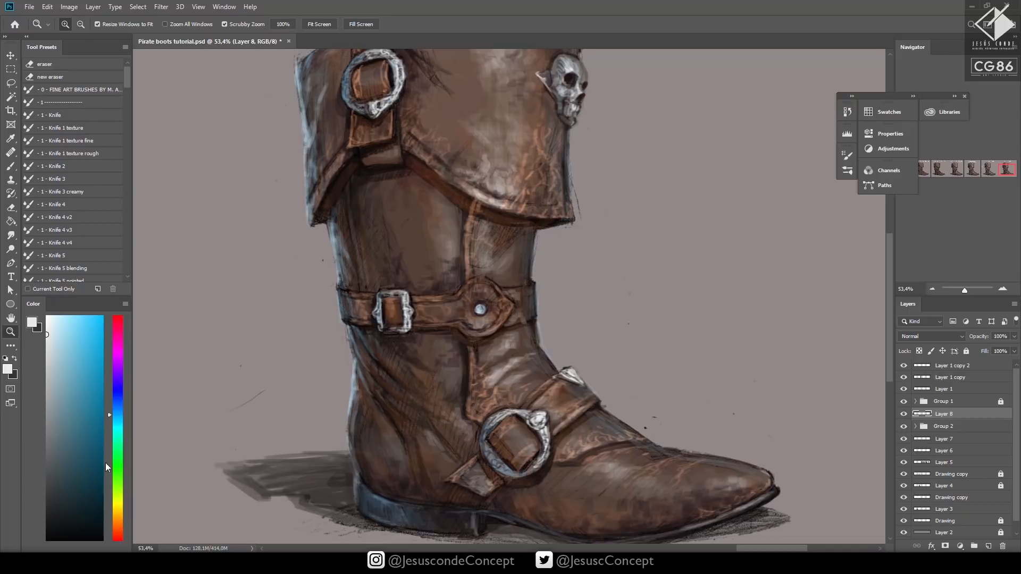
{"action": "left_click", "coordinate": [116, 499]}
{"action": "left_click_drag", "start_coordinate": [116, 501], "coordinate": [118, 514]}
{"action": "left_click_drag", "start_coordinate": [67, 366], "coordinate": [58, 351]}
{"action": "left_click", "coordinate": [117, 518]}
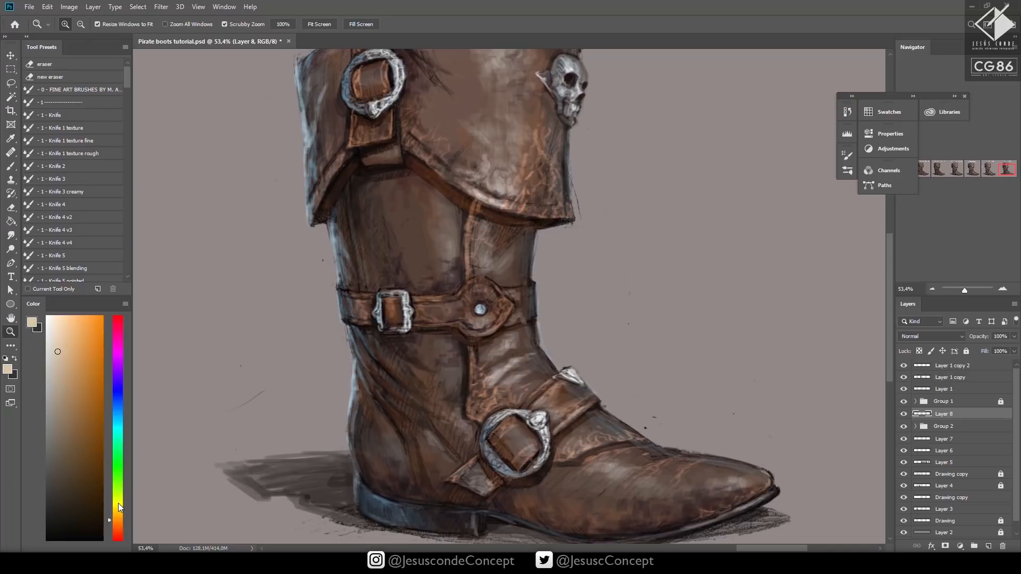
{"action": "left_click", "coordinate": [74, 311]}
{"action": "key", "text": "ctrl+shift+n"}
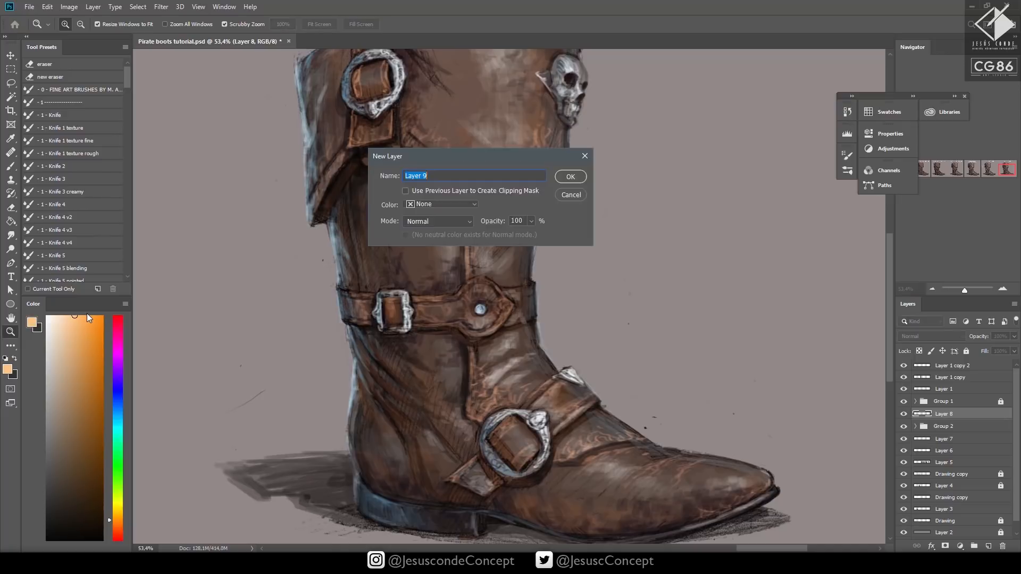
{"action": "key", "text": "Return"}
Brush light orange curved crease strokes across the boot's toe with a size 15 brush at 80% opacity
{"action": "key", "text": "b"}
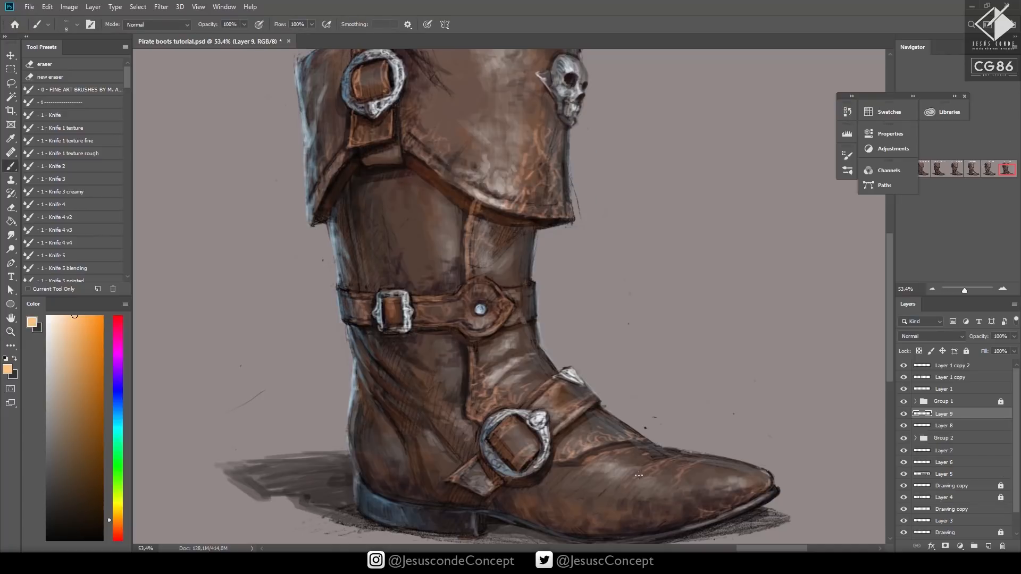
{"action": "mouse_move", "coordinate": [650, 469]}
{"action": "left_mouse_down"}
{"action": "mouse_move", "coordinate": [685, 454]}
{"action": "mouse_move", "coordinate": [628, 486]}
{"action": "mouse_move", "coordinate": [657, 468]}
{"action": "mouse_move", "coordinate": [716, 460]}
{"action": "mouse_move", "coordinate": [677, 485]}
{"action": "mouse_move", "coordinate": [727, 460]}
{"action": "mouse_move", "coordinate": [705, 462]}
{"action": "mouse_move", "coordinate": [674, 508]}
{"action": "left_mouse_up"}
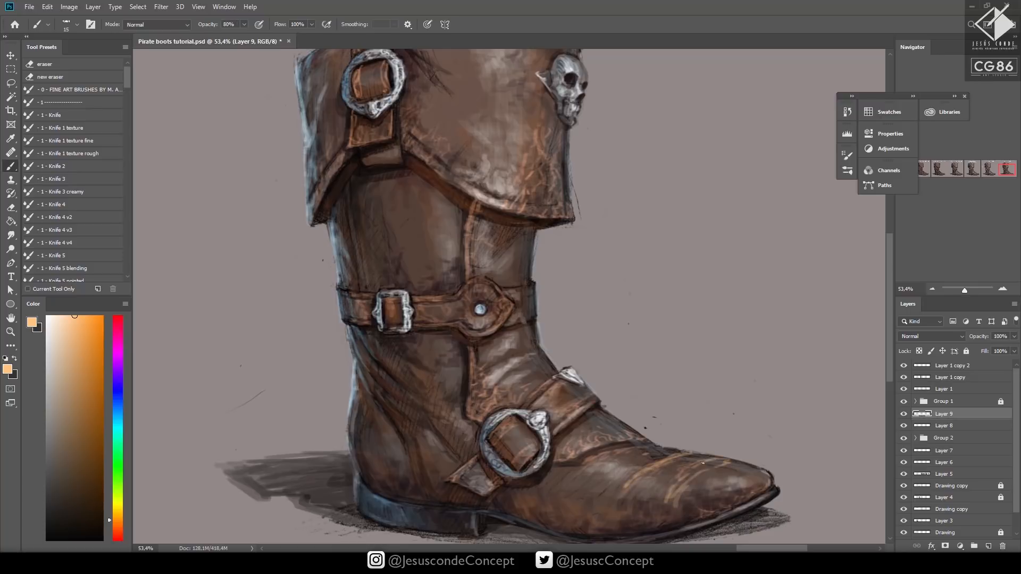
{"action": "left_click_drag", "start_coordinate": [626, 472], "coordinate": [614, 493]}
{"action": "mouse_move", "coordinate": [627, 485]}
{"action": "left_mouse_down"}
{"action": "mouse_move", "coordinate": [628, 511]}
{"action": "mouse_move", "coordinate": [616, 514]}
{"action": "left_mouse_up"}
{"action": "left_click_drag", "start_coordinate": [618, 521], "coordinate": [614, 532]}
{"action": "left_click_drag", "start_coordinate": [612, 494], "coordinate": [602, 518]}
{"action": "mouse_move", "coordinate": [570, 487]}
{"action": "left_mouse_down"}
{"action": "mouse_move", "coordinate": [554, 514]}
{"action": "mouse_move", "coordinate": [561, 510]}
{"action": "left_mouse_up"}
{"action": "left_click_drag", "start_coordinate": [606, 462], "coordinate": [565, 503]}
Set the opacity of the orange crease layer to 50% and check the effect on the whole boot
{"action": "key", "text": "h"}
{"action": "key", "text": "5"}
{"action": "key", "text": "z"}
{"action": "left_click_drag", "start_coordinate": [696, 467], "coordinate": [641, 466]}
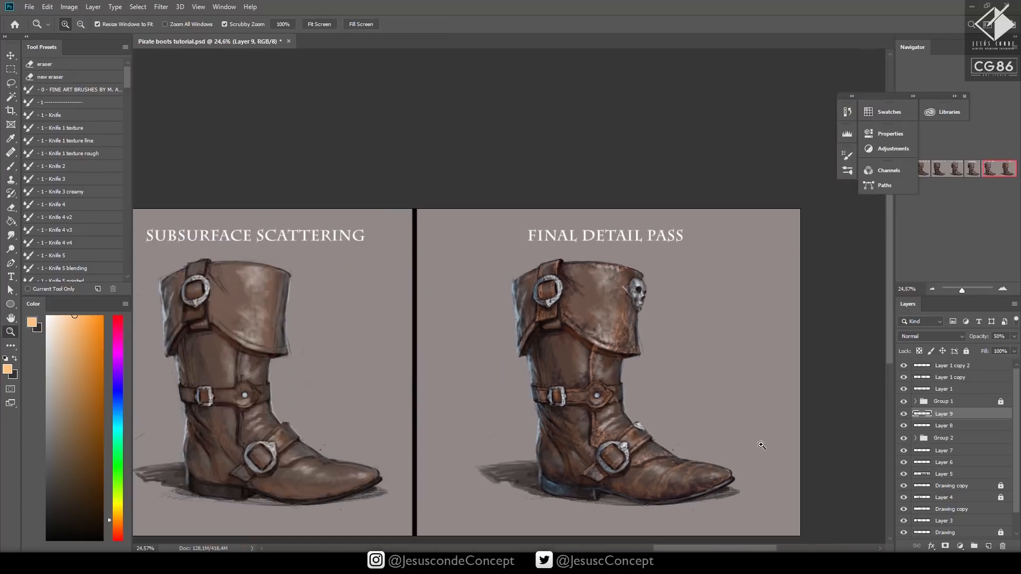
{"action": "left_click_drag", "start_coordinate": [709, 450], "coordinate": [689, 423]}
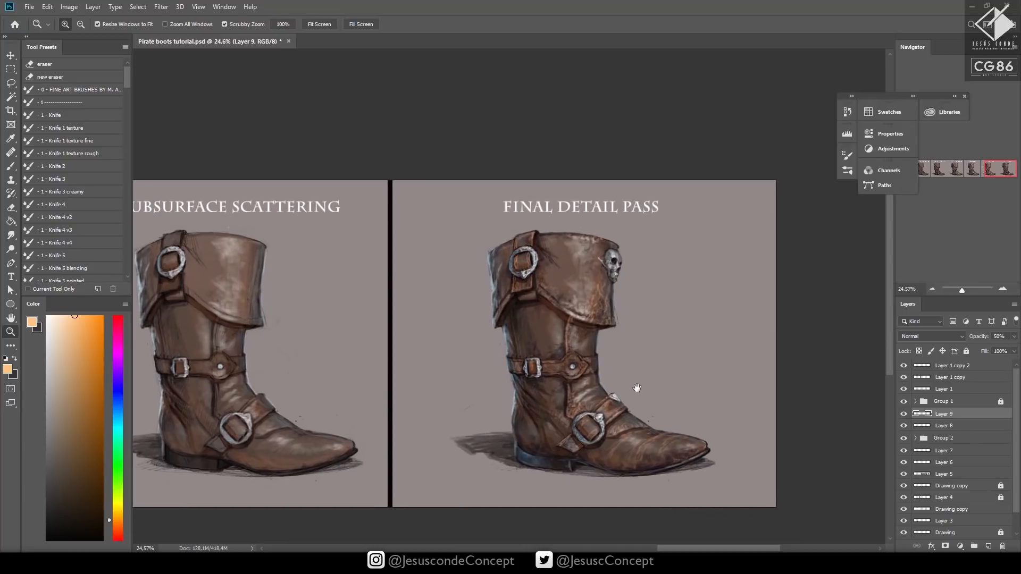
{"action": "left_click_drag", "start_coordinate": [620, 426], "coordinate": [683, 376]}
{"action": "key", "text": "b"}
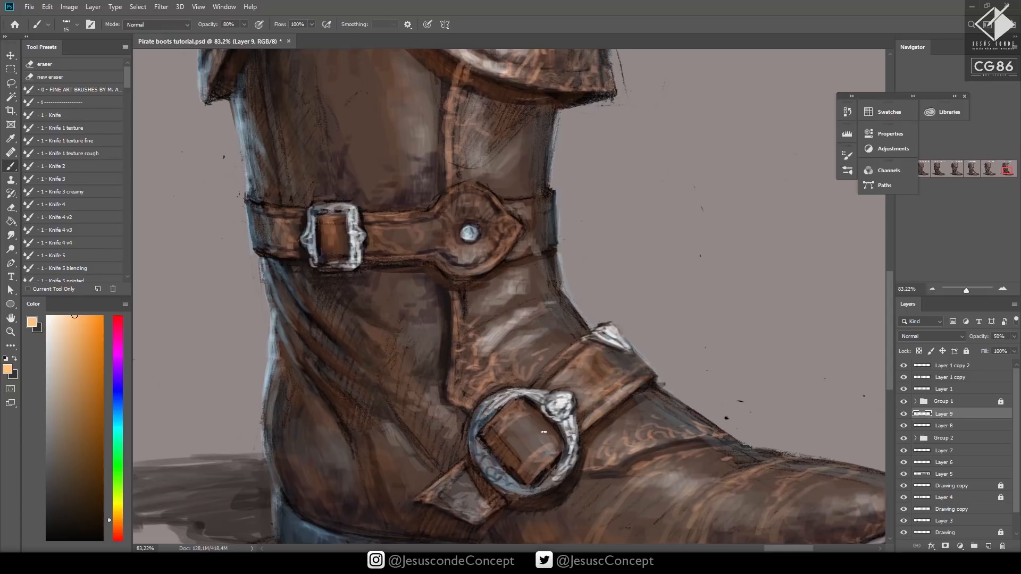
Brush light orange wear strokes on the leather inside the ring buckle, its strap tip and the nearby seam
{"action": "mouse_move", "coordinate": [544, 433]}
{"action": "left_mouse_down"}
{"action": "mouse_move", "coordinate": [554, 450]}
{"action": "mouse_move", "coordinate": [524, 459]}
{"action": "mouse_move", "coordinate": [521, 473]}
{"action": "mouse_move", "coordinate": [538, 459]}
{"action": "left_mouse_up"}
{"action": "mouse_move", "coordinate": [481, 521]}
{"action": "left_mouse_down"}
{"action": "mouse_move", "coordinate": [491, 508]}
{"action": "mouse_move", "coordinate": [470, 517]}
{"action": "mouse_move", "coordinate": [421, 499]}
{"action": "mouse_move", "coordinate": [467, 478]}
{"action": "mouse_move", "coordinate": [481, 500]}
{"action": "left_mouse_up"}
{"action": "left_click_drag", "start_coordinate": [660, 414], "coordinate": [611, 342]}
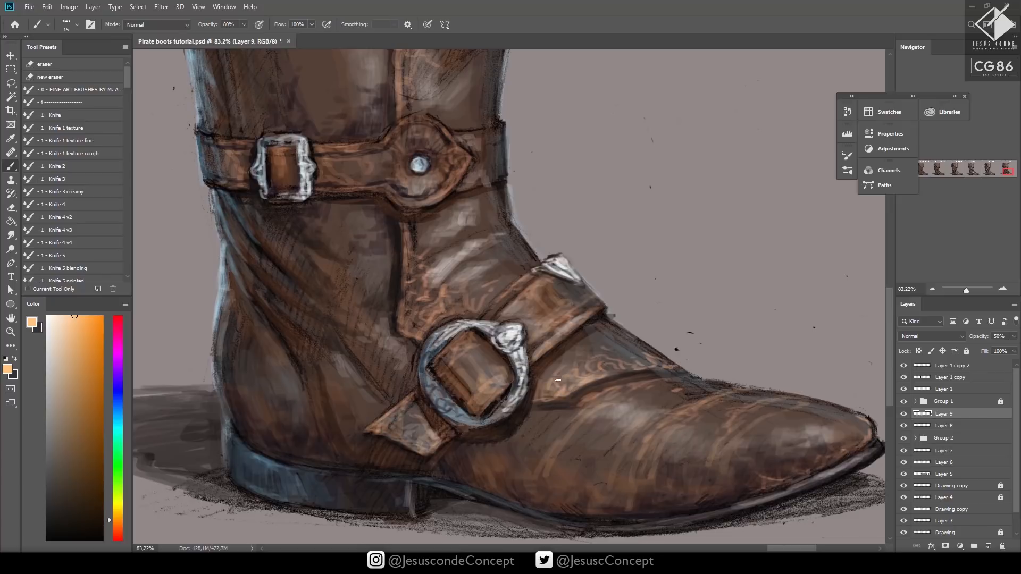
{"action": "mouse_move", "coordinate": [417, 330]}
{"action": "left_mouse_down"}
{"action": "mouse_move", "coordinate": [401, 310]}
{"action": "mouse_move", "coordinate": [417, 265]}
{"action": "left_mouse_up"}
Brush light orange crease strokes along the diagonal ankle folds behind the ring buckle and check the whole boot
{"action": "mouse_move", "coordinate": [302, 261]}
{"action": "left_mouse_down"}
{"action": "mouse_move", "coordinate": [325, 277]}
{"action": "mouse_move", "coordinate": [286, 276]}
{"action": "mouse_move", "coordinate": [329, 299]}
{"action": "left_mouse_up"}
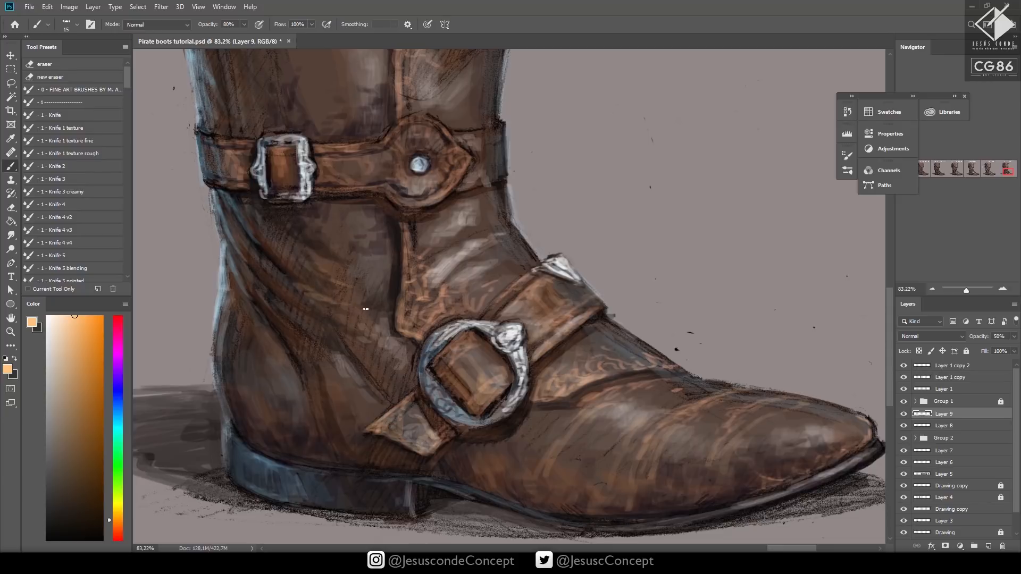
{"action": "mouse_move", "coordinate": [282, 275]}
{"action": "left_mouse_down"}
{"action": "mouse_move", "coordinate": [343, 330]}
{"action": "mouse_move", "coordinate": [313, 344]}
{"action": "mouse_move", "coordinate": [334, 356]}
{"action": "left_mouse_up"}
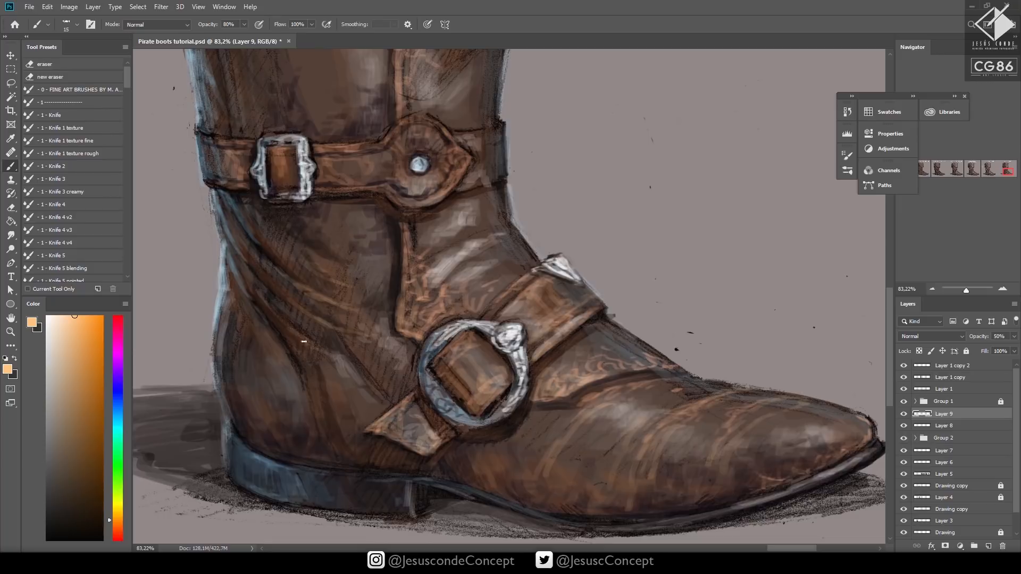
{"action": "left_click_drag", "start_coordinate": [270, 314], "coordinate": [340, 367]}
{"action": "key", "text": "ctrl+space"}
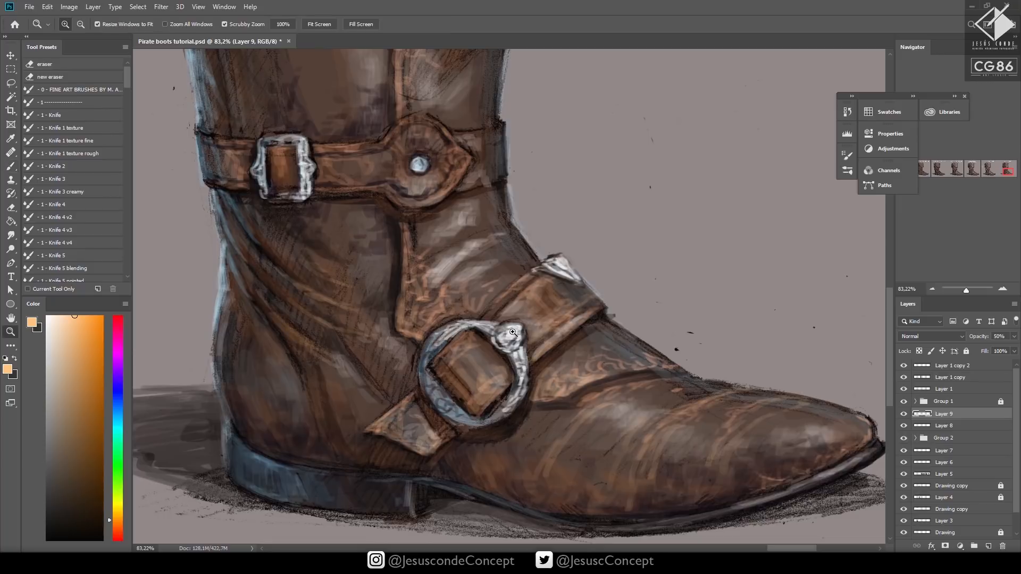
{"action": "left_click_drag", "start_coordinate": [508, 333], "coordinate": [433, 388]}
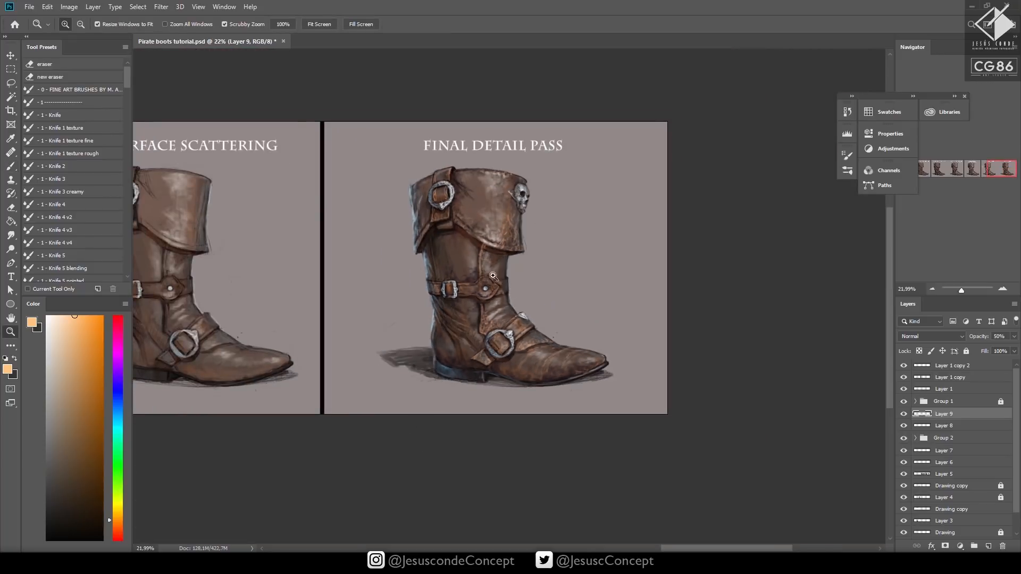
Brush vertical light orange crease strokes along the back of the shaft between the cuff and the belt
{"action": "mouse_move", "coordinate": [489, 273]}
{"action": "left_mouse_down"}
{"action": "mouse_move", "coordinate": [542, 261]}
{"action": "mouse_move", "coordinate": [538, 289]}
{"action": "left_mouse_up"}
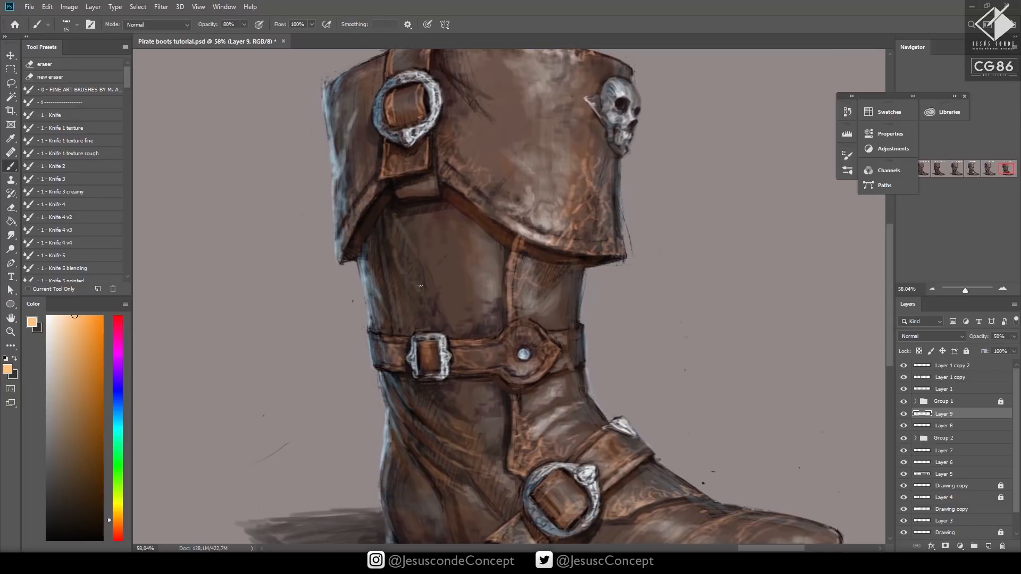
{"action": "left_click_drag", "start_coordinate": [394, 252], "coordinate": [398, 292]}
{"action": "left_click_drag", "start_coordinate": [385, 287], "coordinate": [392, 334]}
{"action": "left_click_drag", "start_coordinate": [380, 239], "coordinate": [392, 331]}
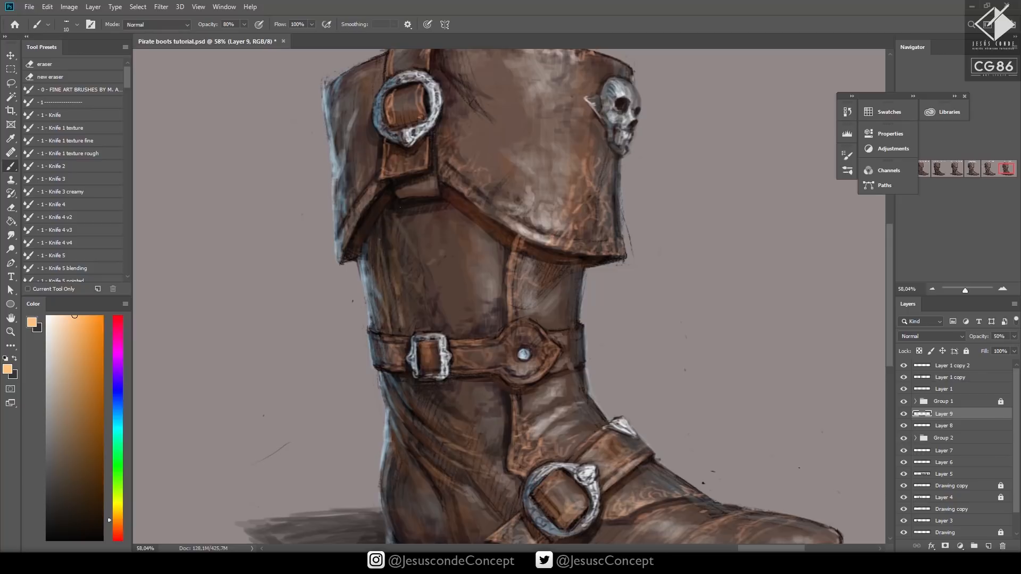
Brush an orange crease from the ankle folds toward the heel with a size 10 brush at 100% opacity and save the document
{"action": "left_click_drag", "start_coordinate": [432, 268], "coordinate": [426, 171]}
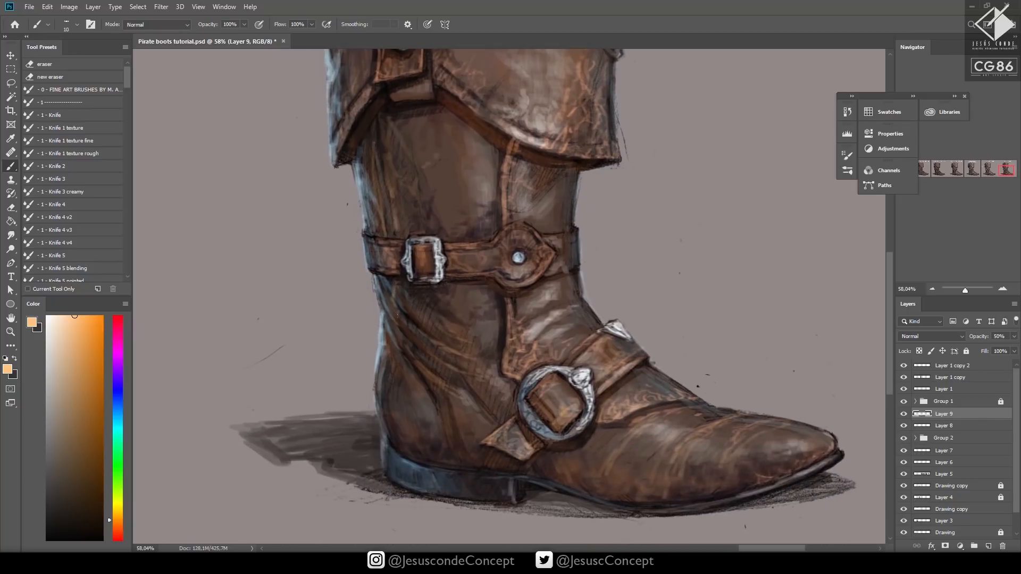
{"action": "left_click_drag", "start_coordinate": [409, 362], "coordinate": [469, 461]}
{"action": "key", "text": "z"}
{"action": "left_click", "coordinate": [453, 416], "text": "alt"}
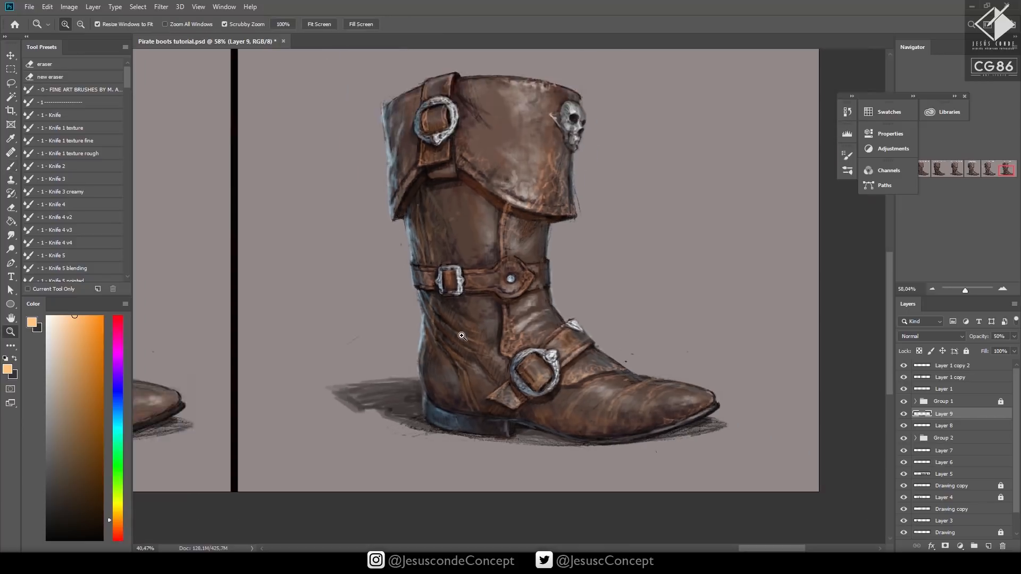
{"action": "key", "text": "ctrl+s"}
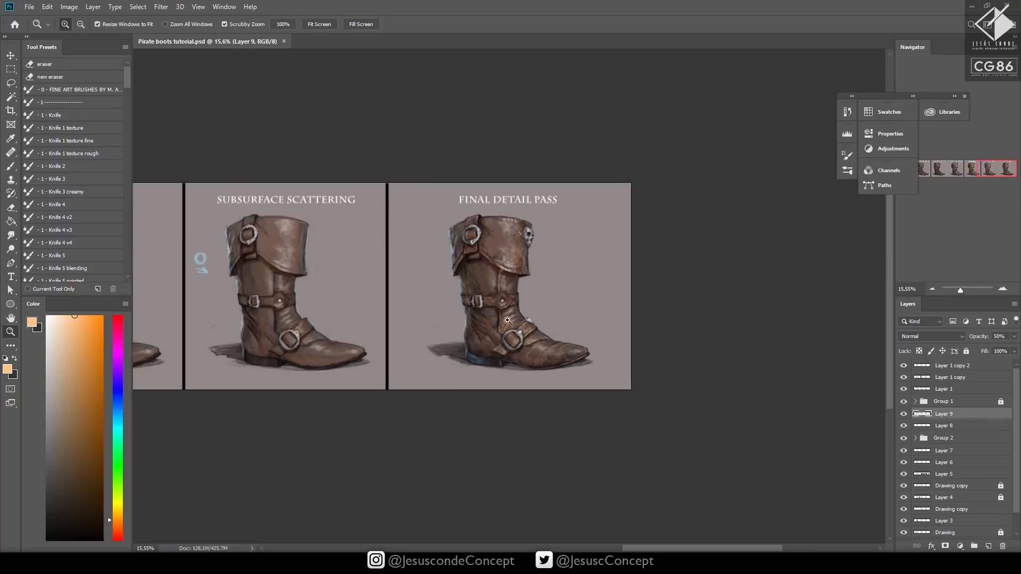
Reinforce the curved orange crease running from the back of the ankle toward the heel
{"action": "left_click", "coordinate": [506, 322]}
{"action": "key", "text": "b"}
{"action": "left_click_drag", "start_coordinate": [432, 389], "coordinate": [435, 398]}
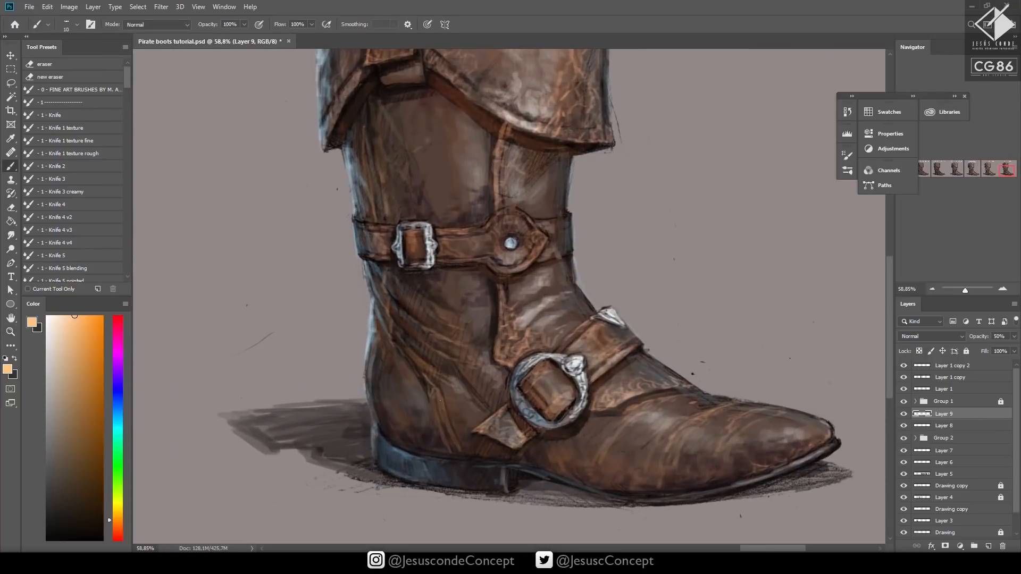
{"action": "left_click_drag", "start_coordinate": [405, 354], "coordinate": [422, 370]}
{"action": "left_click_drag", "start_coordinate": [393, 337], "coordinate": [428, 376]}
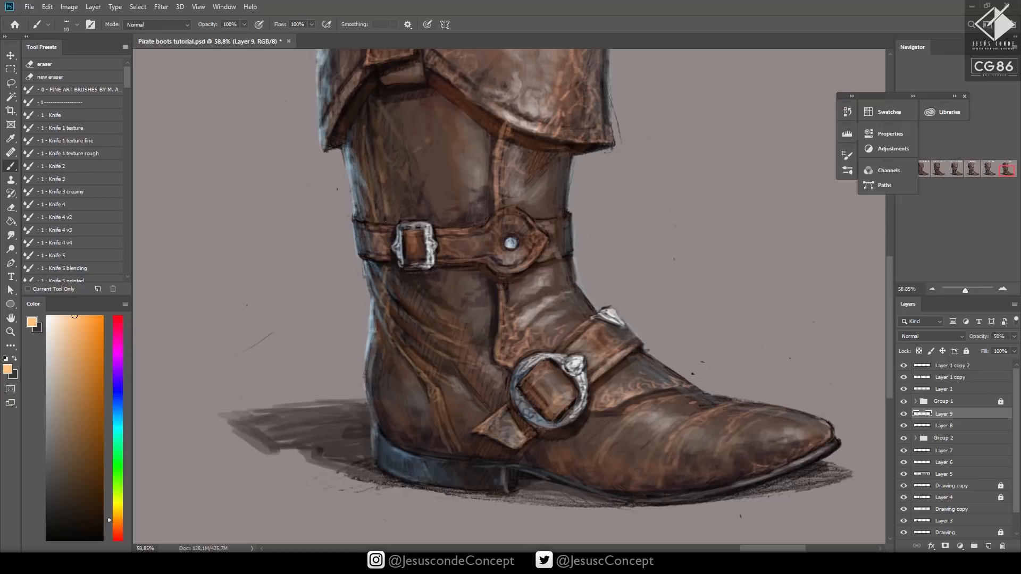
Add orange edge strokes along the back of the shaft and the vertical seam above and below the belt
{"action": "left_click_drag", "start_coordinate": [382, 222], "coordinate": [365, 97]}
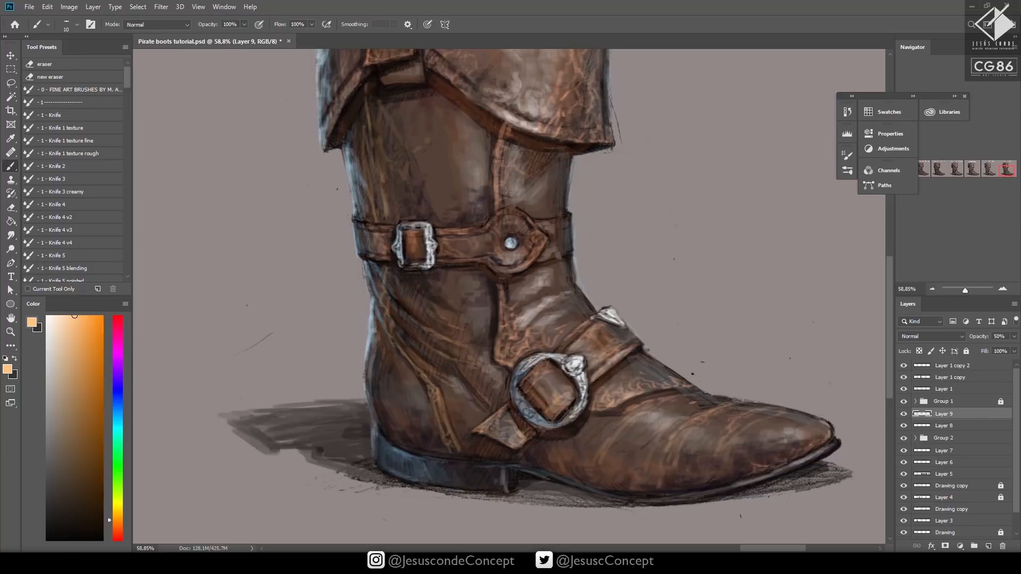
{"action": "left_click_drag", "start_coordinate": [504, 349], "coordinate": [508, 356]}
{"action": "mouse_move", "coordinate": [495, 206]}
{"action": "left_mouse_down"}
{"action": "mouse_move", "coordinate": [497, 154]}
{"action": "mouse_move", "coordinate": [509, 138]}
{"action": "left_mouse_up"}
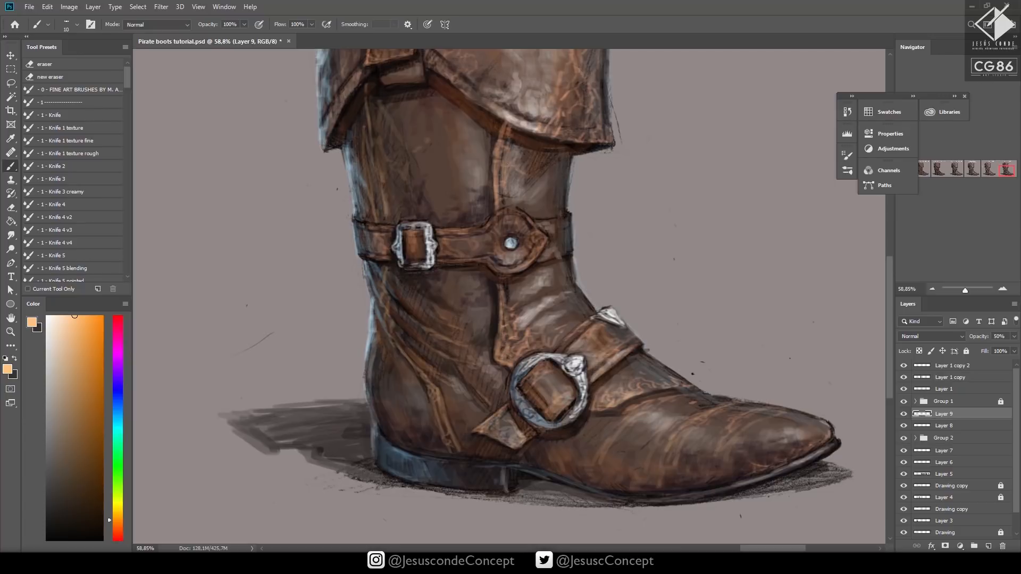
{"action": "left_click_drag", "start_coordinate": [380, 306], "coordinate": [381, 294]}
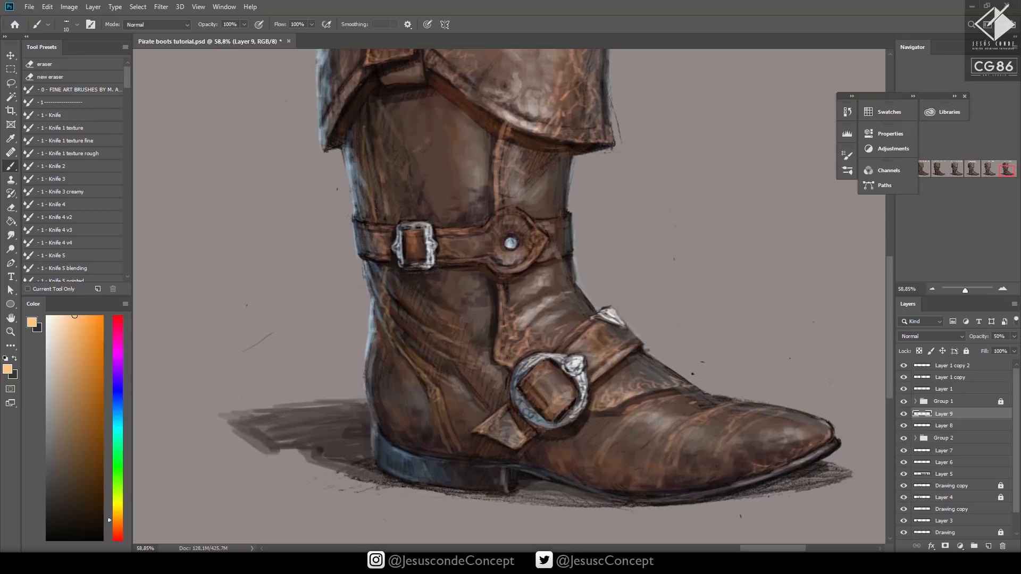
{"action": "left_click_drag", "start_coordinate": [378, 222], "coordinate": [365, 84]}
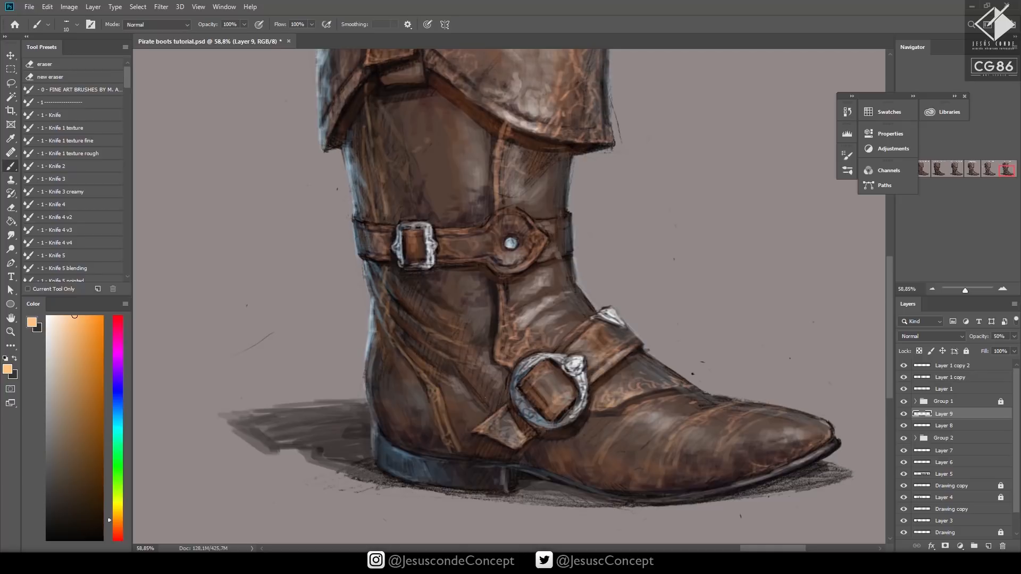
Strengthen the vertical front seam with orange strokes from the cuff down to the ring buckle
{"action": "left_click_drag", "start_coordinate": [498, 342], "coordinate": [510, 360]}
{"action": "left_click_drag", "start_coordinate": [501, 311], "coordinate": [501, 324]}
{"action": "left_click_drag", "start_coordinate": [497, 210], "coordinate": [497, 141]}
{"action": "left_click_drag", "start_coordinate": [504, 192], "coordinate": [509, 139]}
{"action": "left_click_drag", "start_coordinate": [511, 285], "coordinate": [518, 341]}
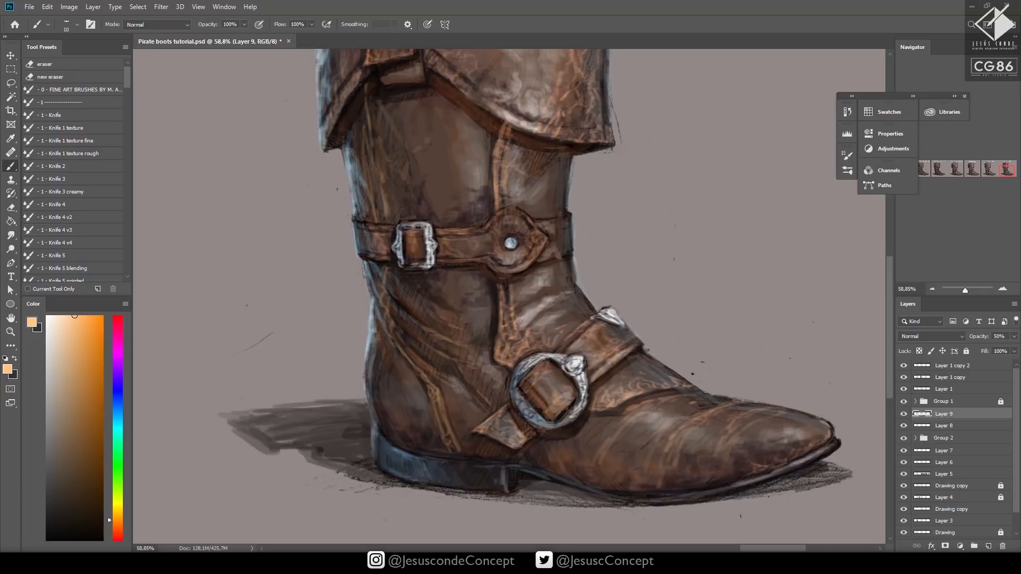
Brush orange highlights on the instep flap, the strap tip and the ring buckle's strap, and save the document
{"action": "left_click_drag", "start_coordinate": [628, 392], "coordinate": [664, 382]}
{"action": "left_click_drag", "start_coordinate": [644, 394], "coordinate": [677, 388]}
{"action": "left_click_drag", "start_coordinate": [521, 442], "coordinate": [513, 448]}
{"action": "left_click_drag", "start_coordinate": [507, 430], "coordinate": [510, 445]}
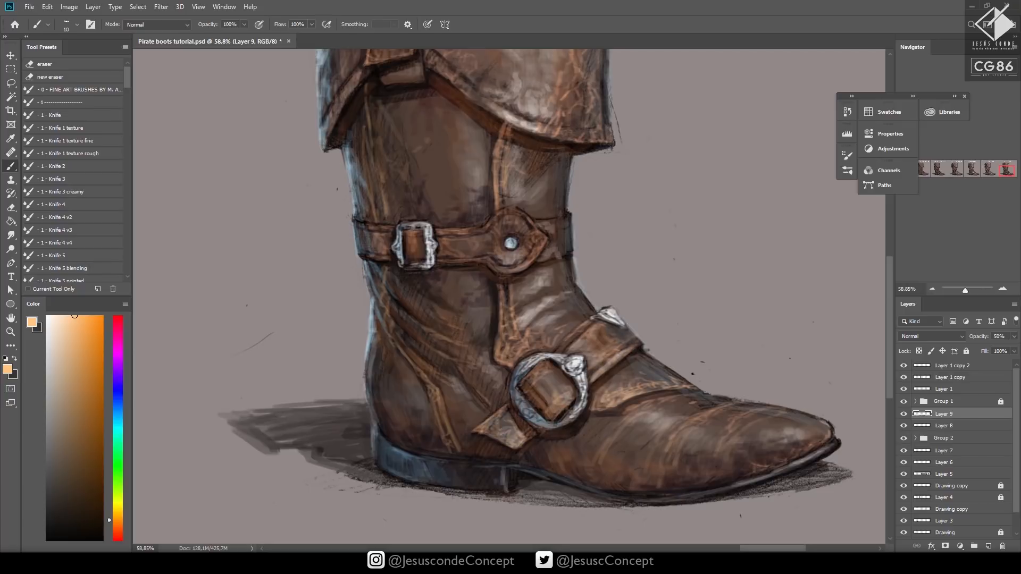
{"action": "mouse_move", "coordinate": [617, 358]}
{"action": "left_mouse_down"}
{"action": "mouse_move", "coordinate": [632, 350]}
{"action": "mouse_move", "coordinate": [625, 330]}
{"action": "mouse_move", "coordinate": [616, 346]}
{"action": "left_mouse_up"}
{"action": "mouse_move", "coordinate": [588, 369]}
{"action": "left_mouse_down"}
{"action": "mouse_move", "coordinate": [597, 357]}
{"action": "mouse_move", "coordinate": [561, 351]}
{"action": "mouse_move", "coordinate": [584, 327]}
{"action": "left_mouse_up"}
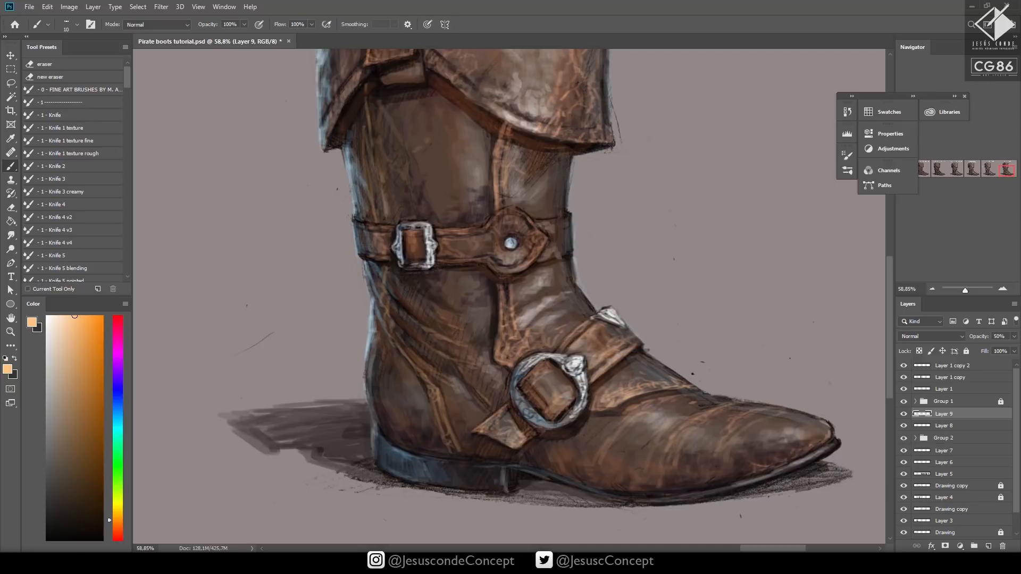
{"action": "key", "text": "z"}
{"action": "left_click_drag", "start_coordinate": [600, 377], "coordinate": [508, 467]}
{"action": "key", "text": "ctrl+s"}
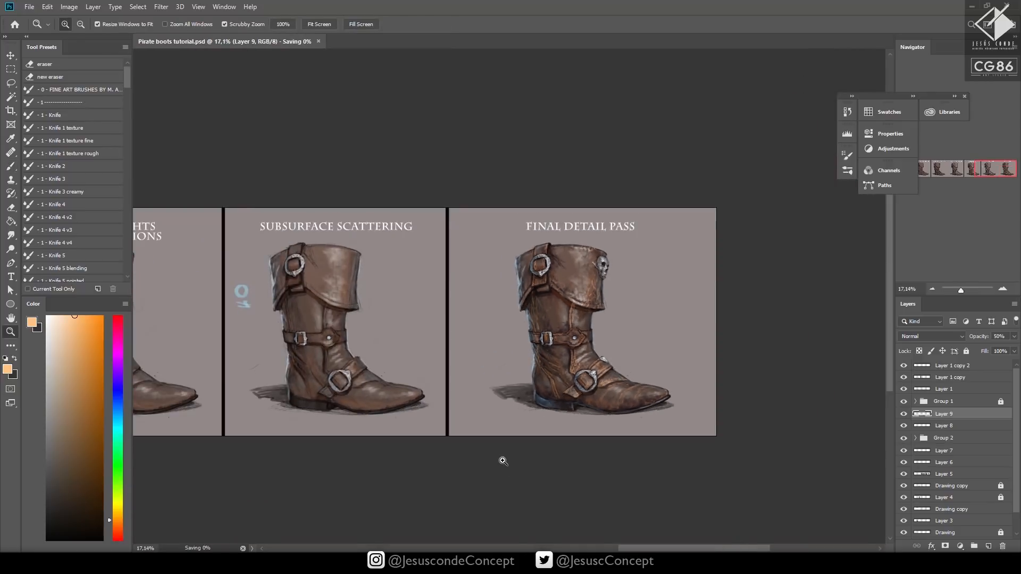
Brush orange crease strokes over the cuff's leather with a size 15 brush and check them on the whole boot
{"action": "left_click_drag", "start_coordinate": [608, 261], "coordinate": [672, 222]}
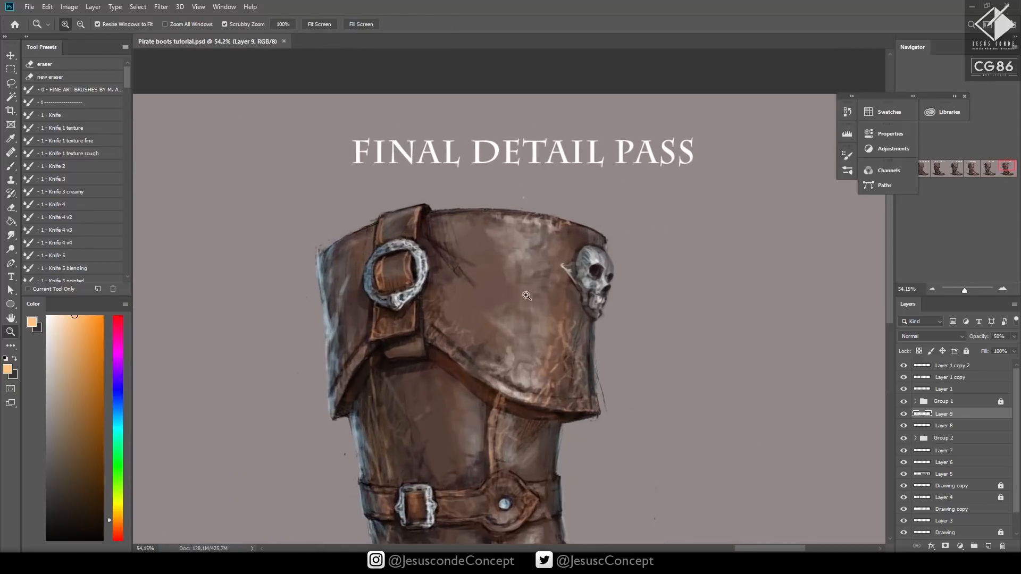
{"action": "key", "text": "b"}
{"action": "left_click_drag", "start_coordinate": [477, 326], "coordinate": [481, 332]}
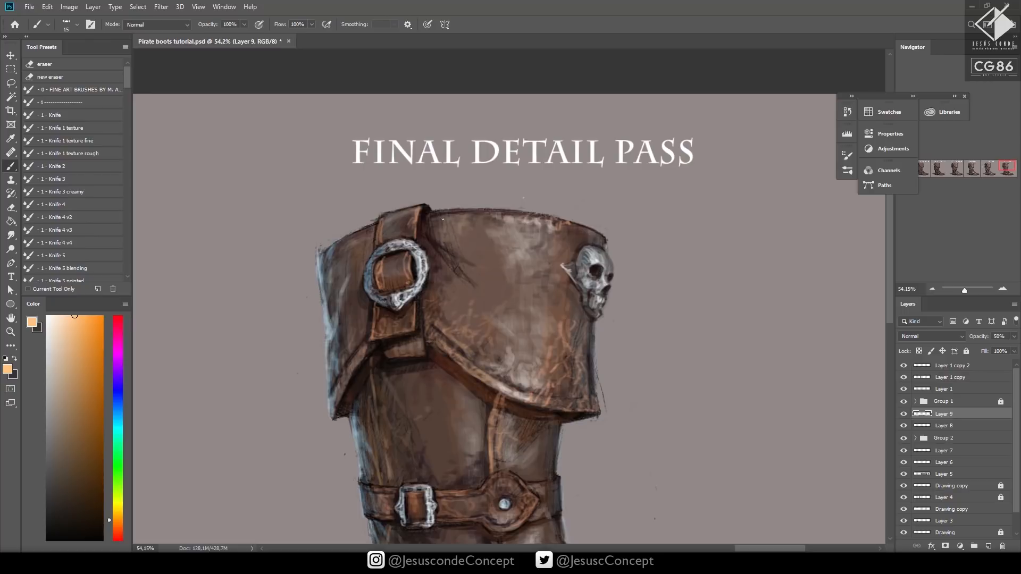
{"action": "key", "text": "ctrl+space"}
{"action": "left_click_drag", "start_coordinate": [474, 246], "coordinate": [462, 249]}
{"action": "left_click_drag", "start_coordinate": [612, 297], "coordinate": [594, 305]}
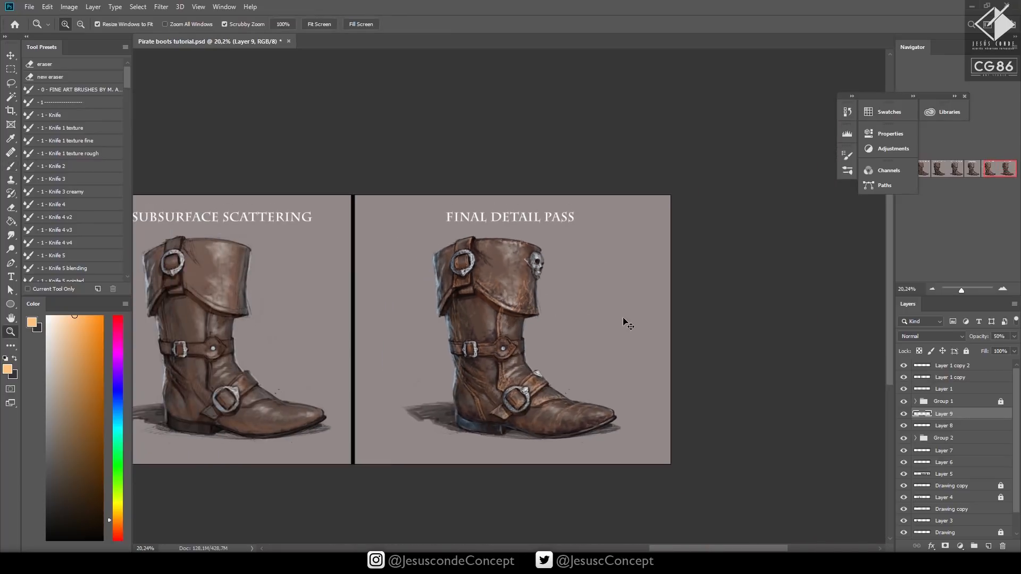
Enlarge the brush to size 25, add a new layer above the orange crease layer and choose a very pale cyan colour
{"action": "left_click_drag", "start_coordinate": [619, 407], "coordinate": [689, 406]}
{"action": "left_click_drag", "start_coordinate": [574, 419], "coordinate": [606, 417]}
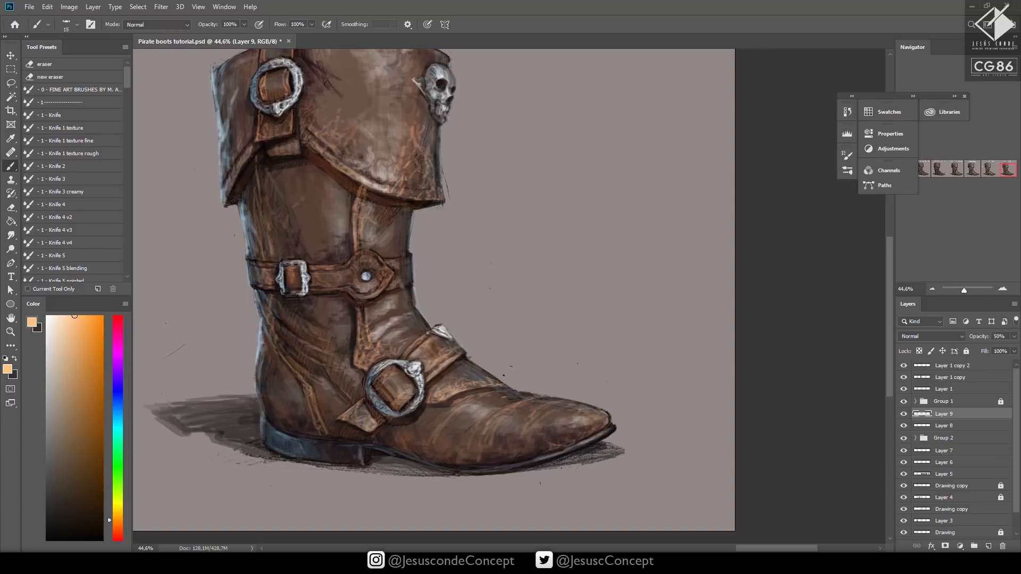
{"action": "key", "text": "bracketright"}
{"action": "key", "text": "bracketright"}
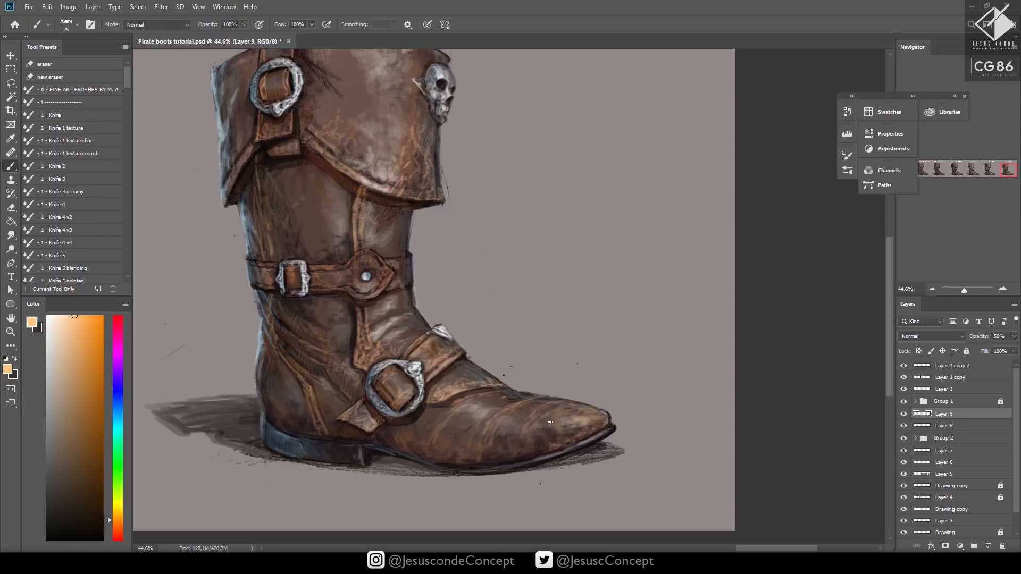
{"action": "key", "text": "ctrl+shift+n"}
{"action": "key", "text": "Return"}
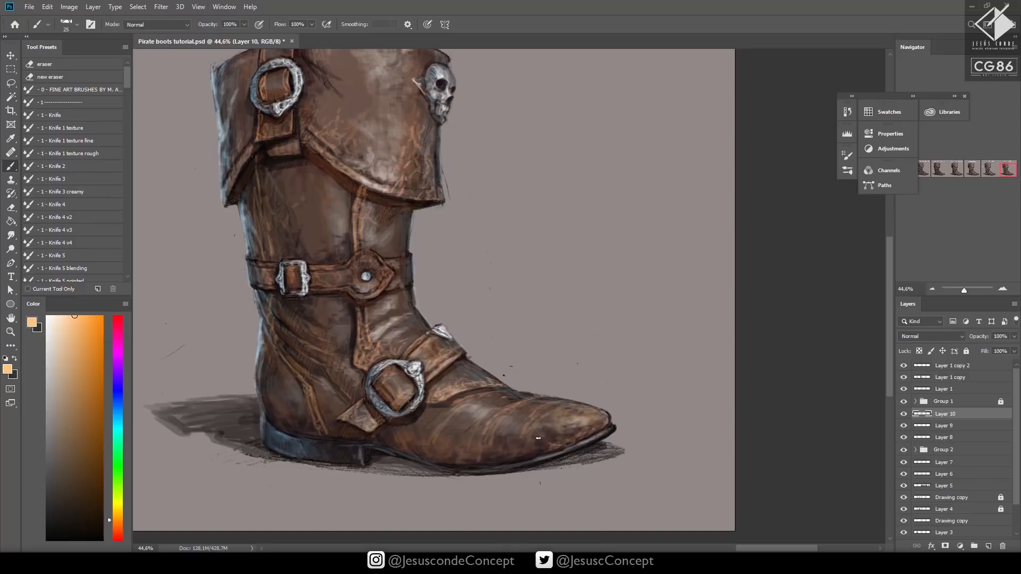
{"action": "left_click", "coordinate": [111, 422]}
{"action": "left_click", "coordinate": [54, 317]}
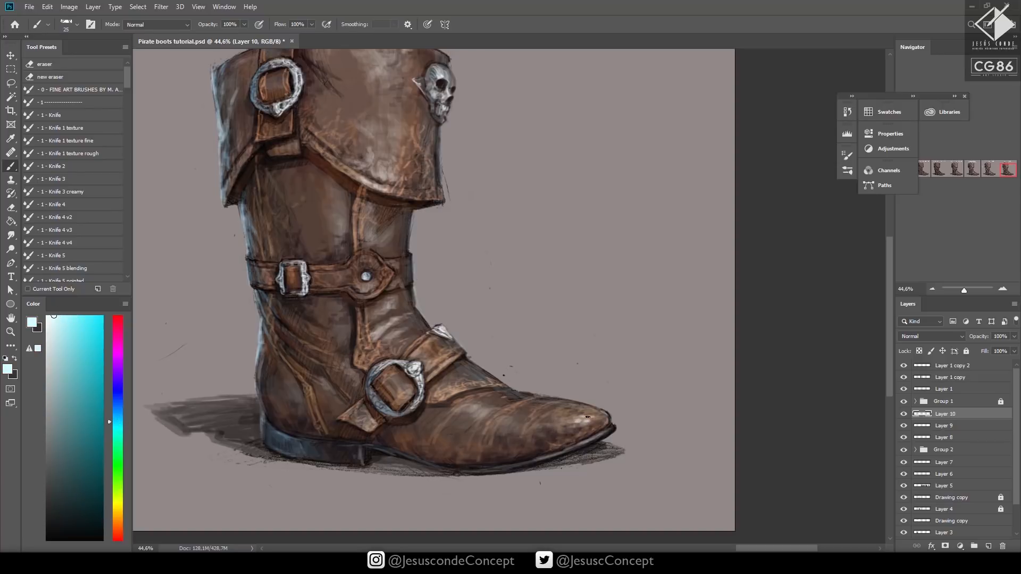
Brush pale cyan highlights on the toe and instep creases with a size 15 brush at 100% opacity
{"action": "key", "text": "e"}
{"action": "key", "text": "b"}
{"action": "key", "text": "bracketleft"}
{"action": "key", "text": "bracketleft"}
{"action": "left_click", "coordinate": [522, 420]}
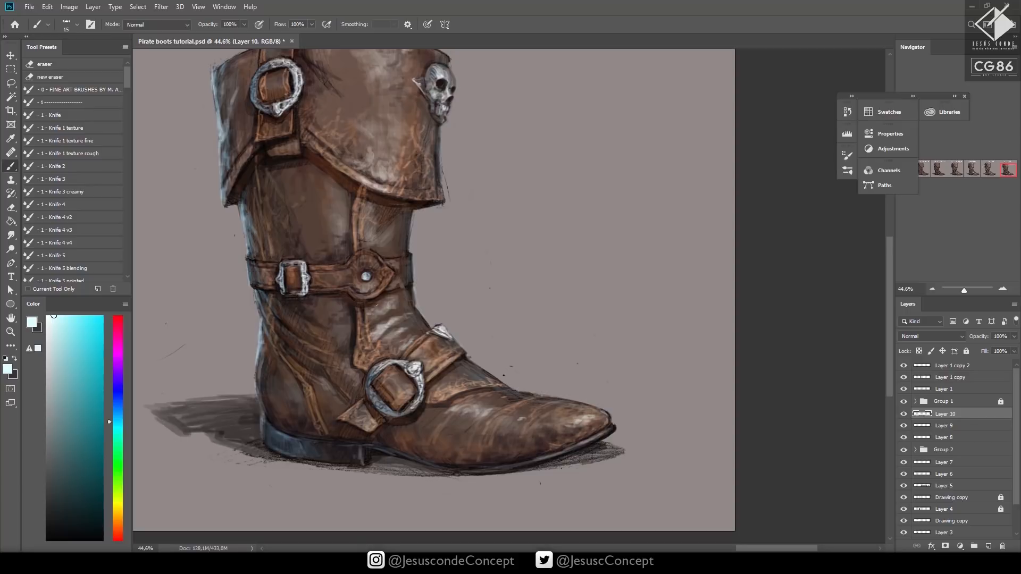
{"action": "left_click_drag", "start_coordinate": [377, 305], "coordinate": [379, 316]}
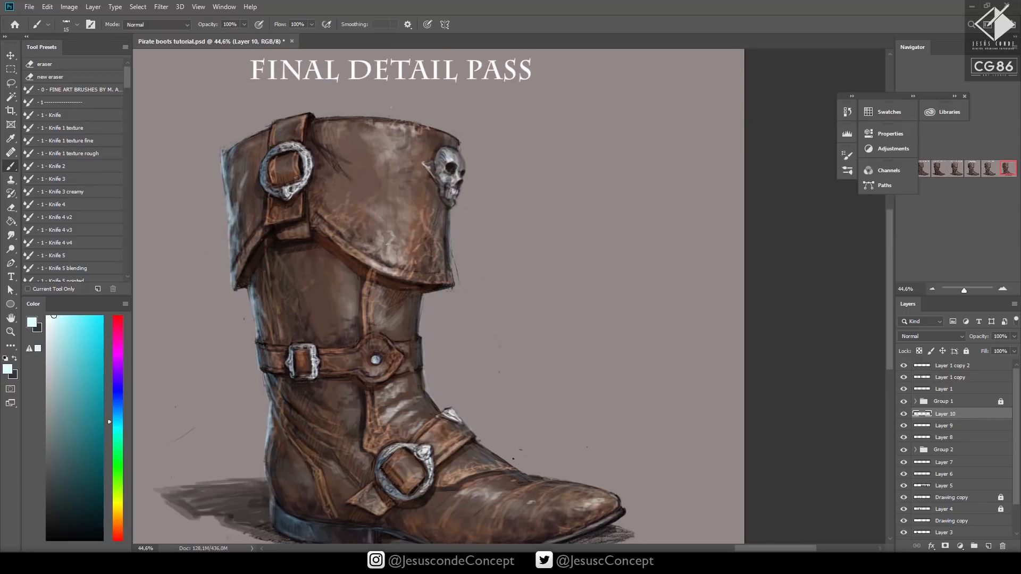
Lower the brush opacity, brush soft pale highlights across the cuff and save the document
{"action": "key", "text": "2"}
{"action": "key", "text": "z"}
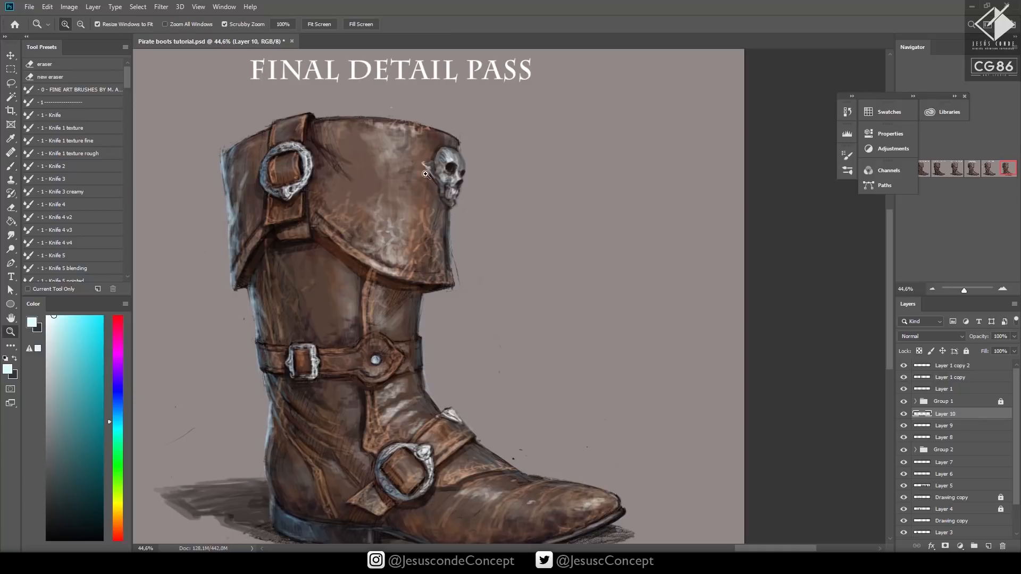
{"action": "left_click", "coordinate": [395, 198], "text": "alt"}
{"action": "left_click", "coordinate": [495, 256], "text": "alt"}
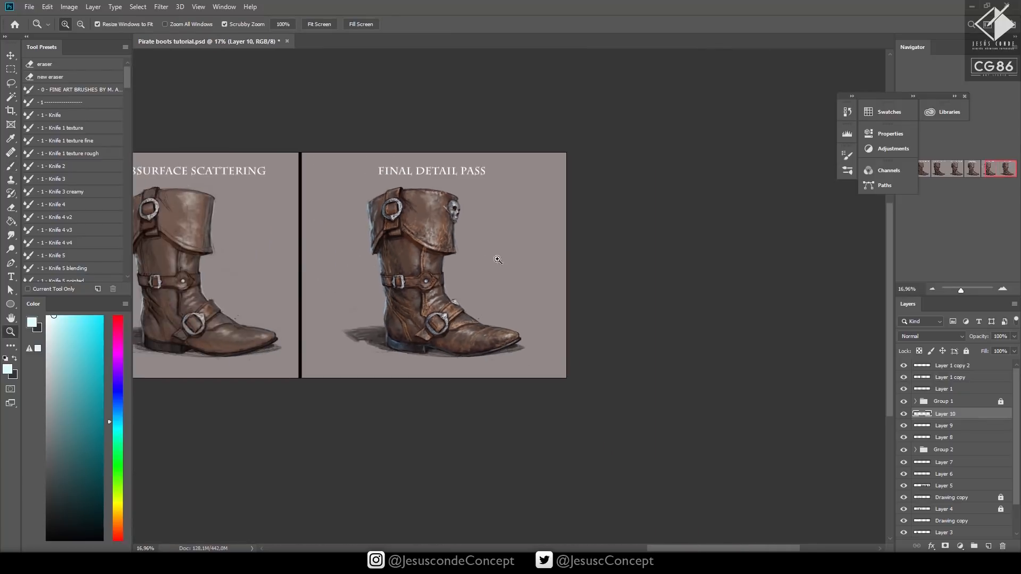
{"action": "key", "text": "ctrl+s"}
Brush faint pale cyan highlights on the shaft and ankle leather at 40% opacity and save the document
{"action": "left_click", "coordinate": [423, 242]}
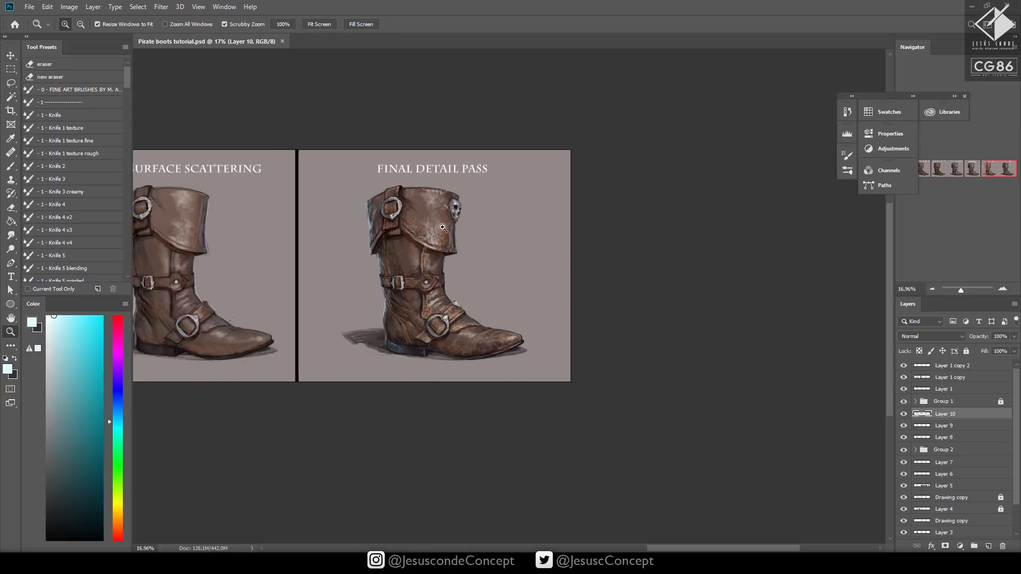
{"action": "key", "text": "b"}
{"action": "left_click", "coordinate": [407, 297]}
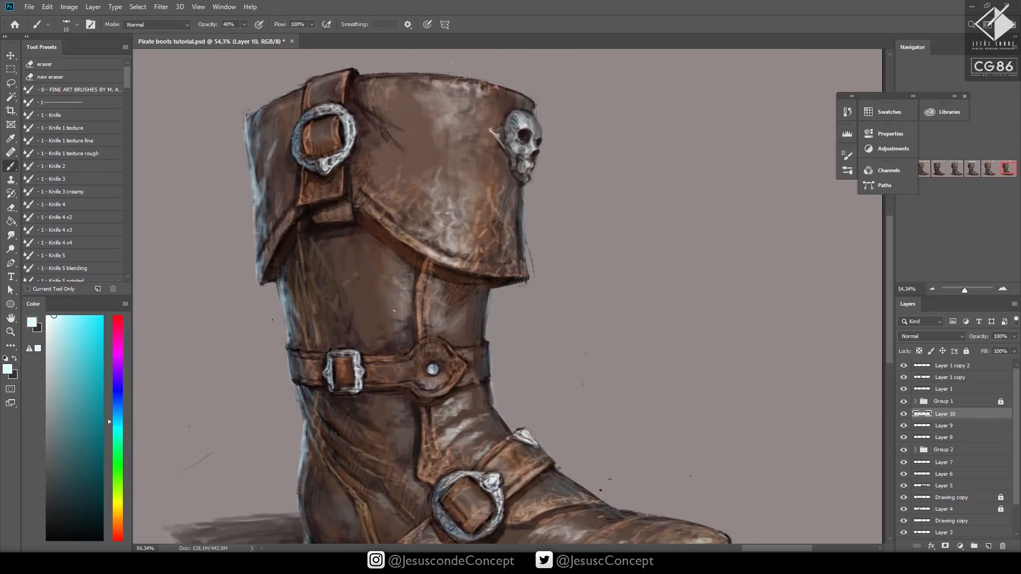
{"action": "left_click_drag", "start_coordinate": [412, 321], "coordinate": [390, 253]}
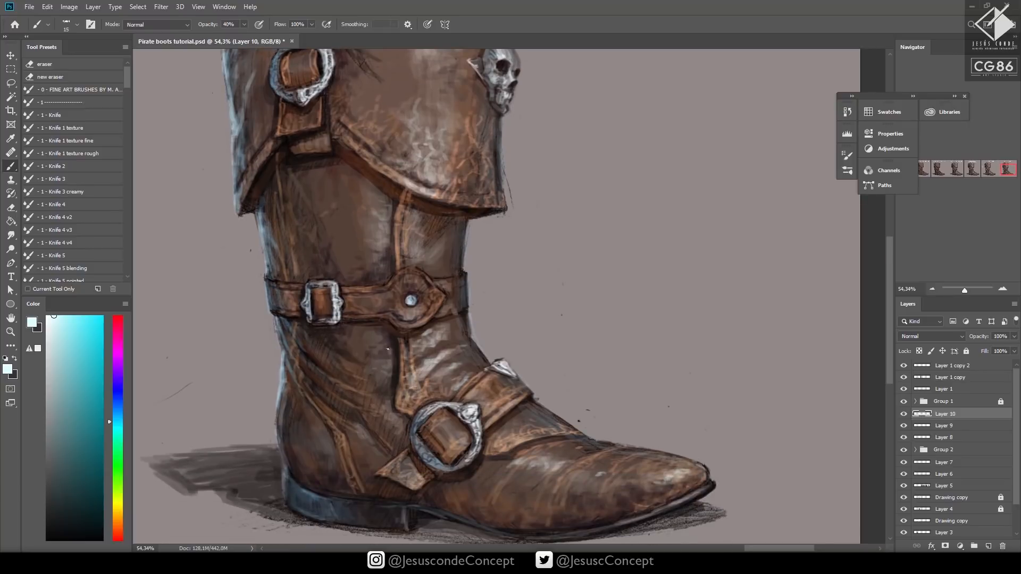
{"action": "key", "text": "z"}
{"action": "left_click_drag", "start_coordinate": [503, 321], "coordinate": [435, 425]}
{"action": "key", "text": "ctrl+s"}
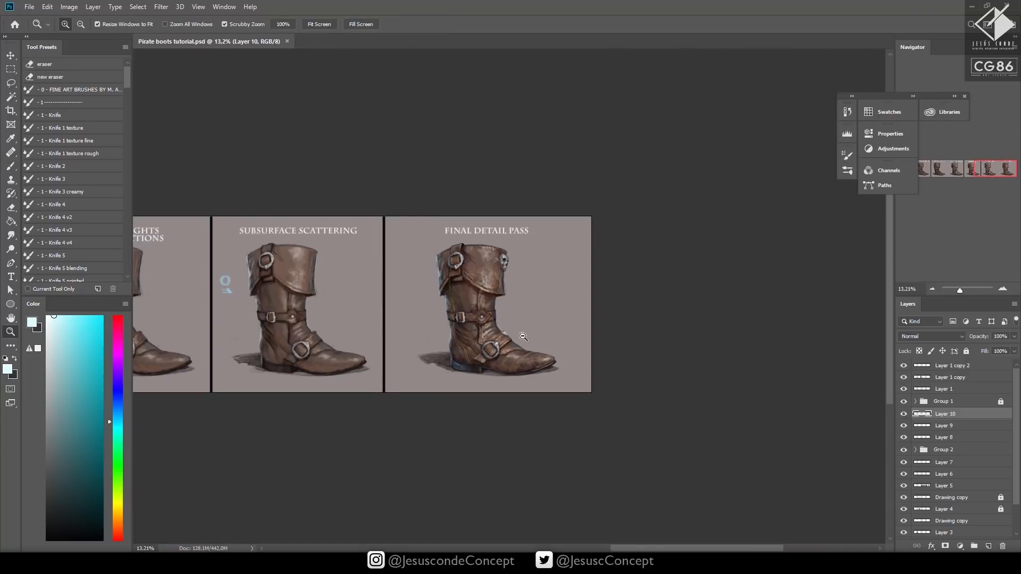
Brush faint pale cyan highlights on the boot's shaft and heel leather, finishing at 30% brush opacity
{"action": "left_click_drag", "start_coordinate": [522, 339], "coordinate": [572, 318]}
{"action": "key", "text": "b"}
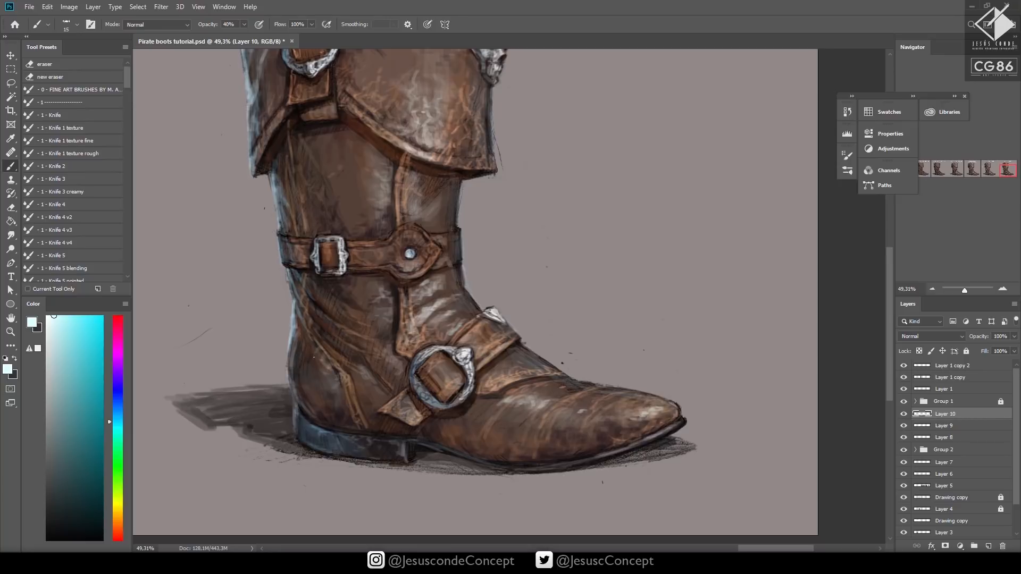
{"action": "key", "text": "z"}
{"action": "left_click_drag", "start_coordinate": [435, 343], "coordinate": [364, 443]}
{"action": "left_click_drag", "start_coordinate": [406, 338], "coordinate": [473, 340]}
{"action": "key", "text": "b"}
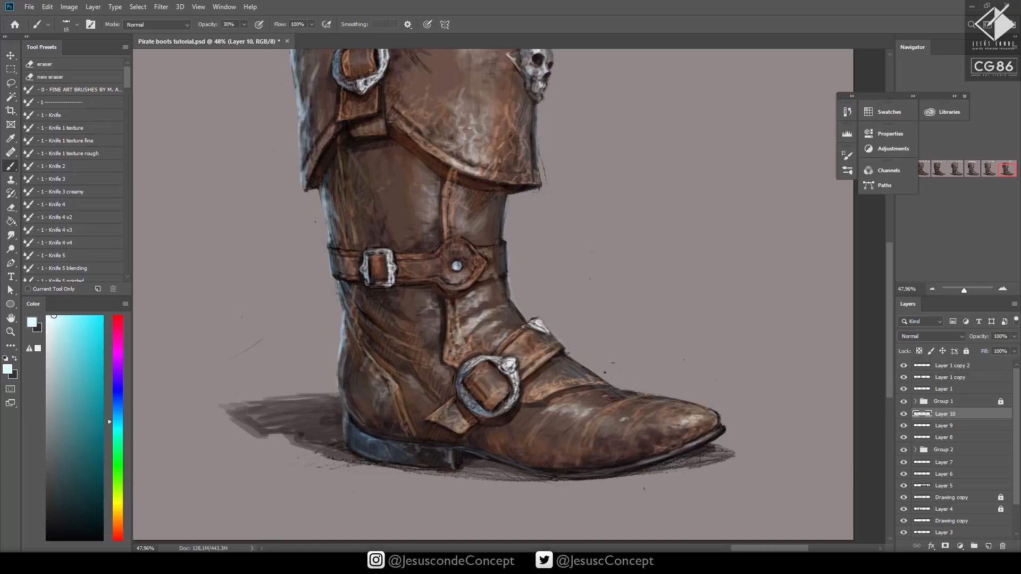
{"action": "left_click_drag", "start_coordinate": [346, 393], "coordinate": [354, 353]}
Choose a light sky blue colour and add a new layer above the pale cyan highlight layer
{"action": "left_click_drag", "start_coordinate": [119, 406], "coordinate": [119, 414]}
{"action": "left_click", "coordinate": [73, 326]}
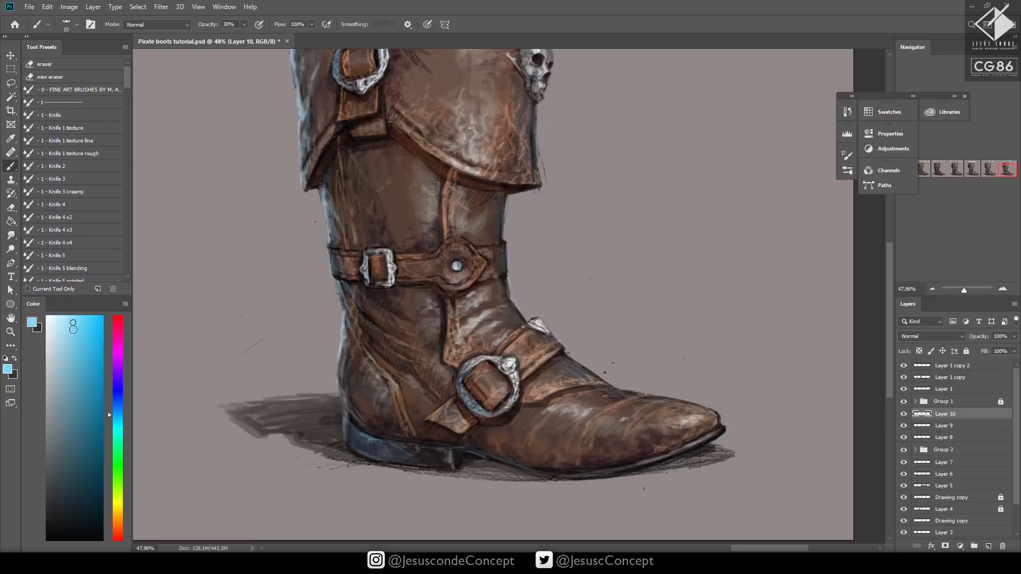
{"action": "key", "text": "ctrl+shift+n"}
{"action": "key", "text": "Return"}
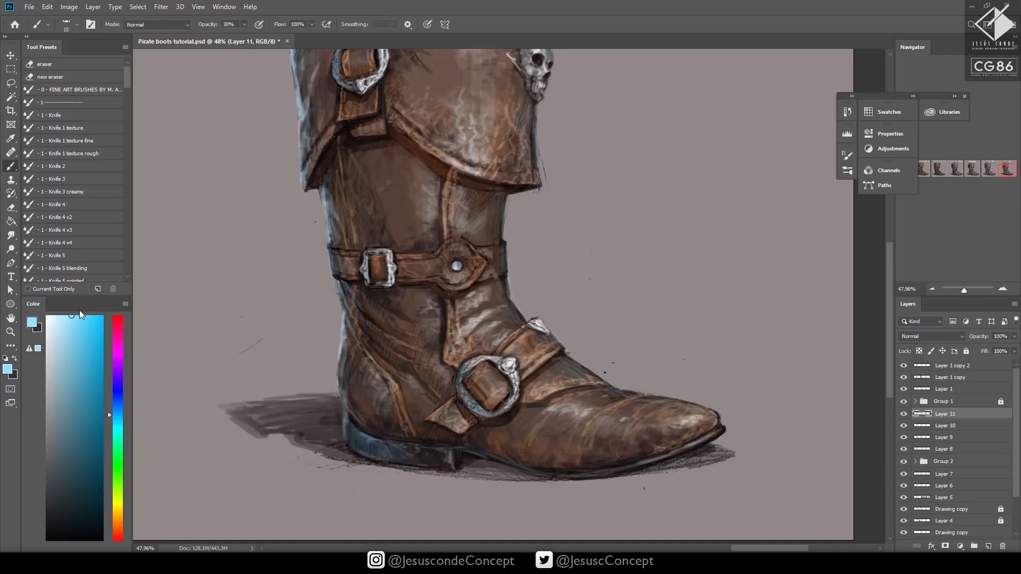
Brush light blue reflected-light strokes around the heel with a size 20 brush at 100% opacity
{"action": "key", "text": "bracketright"}
{"action": "mouse_move", "coordinate": [383, 422]}
{"action": "left_mouse_down"}
{"action": "mouse_move", "coordinate": [360, 408]}
{"action": "mouse_move", "coordinate": [345, 368]}
{"action": "mouse_move", "coordinate": [372, 424]}
{"action": "mouse_move", "coordinate": [390, 427]}
{"action": "mouse_move", "coordinate": [363, 411]}
{"action": "mouse_move", "coordinate": [343, 372]}
{"action": "mouse_move", "coordinate": [353, 403]}
{"action": "mouse_move", "coordinate": [352, 392]}
{"action": "mouse_move", "coordinate": [385, 423]}
{"action": "mouse_move", "coordinate": [364, 397]}
{"action": "mouse_move", "coordinate": [395, 431]}
{"action": "mouse_move", "coordinate": [387, 413]}
{"action": "mouse_move", "coordinate": [413, 429]}
{"action": "left_mouse_up"}
{"action": "key", "text": "bracketleft"}
{"action": "key", "text": "0"}
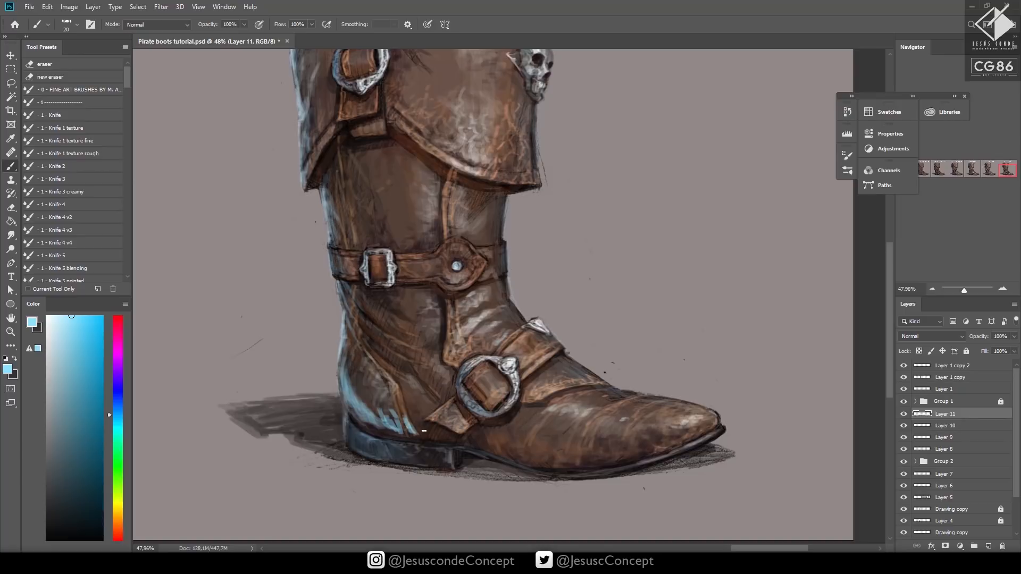
Reduce the opacity of the light blue reflection layer to 32%
{"action": "key", "text": "h"}
{"action": "key", "text": "5"}
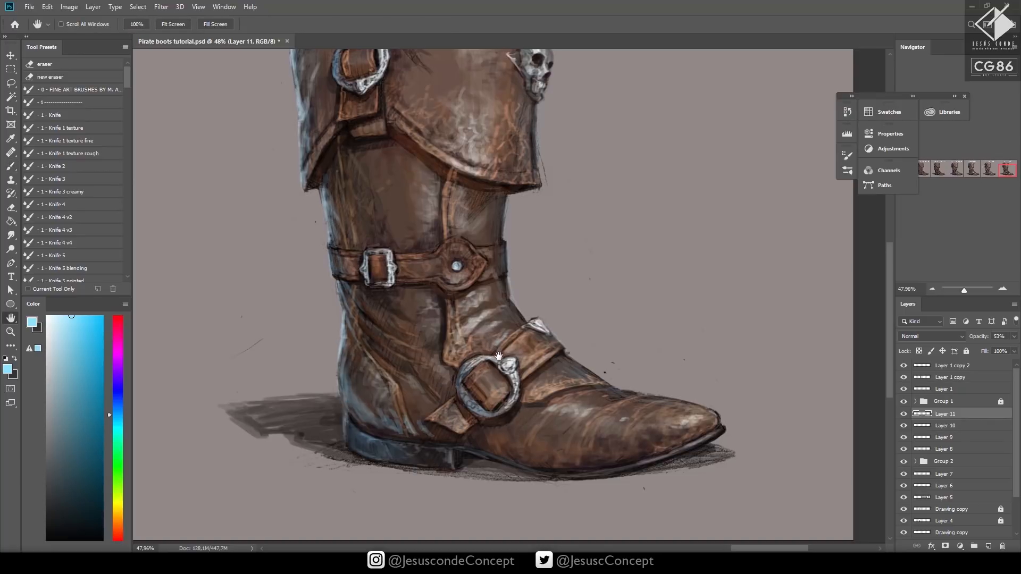
{"action": "key", "text": "3"}
{"action": "key", "text": "2"}
Brush soft light blue reflections over the boot leather at 40 to 50% brush opacity and save the document
{"action": "key", "text": "b"}
{"action": "key", "text": "4"}
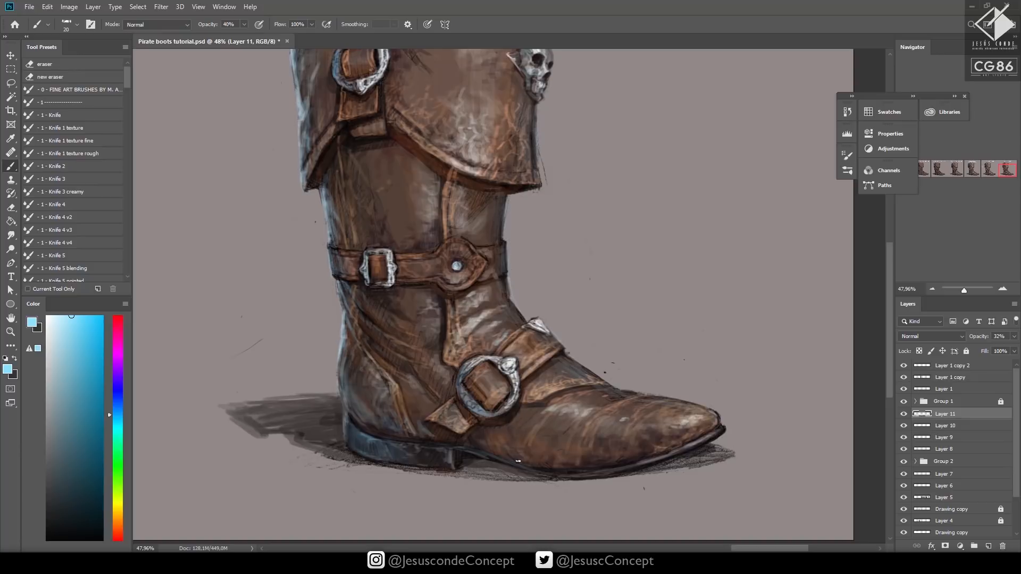
{"action": "key", "text": "z"}
{"action": "left_click_drag", "start_coordinate": [607, 422], "coordinate": [613, 464]}
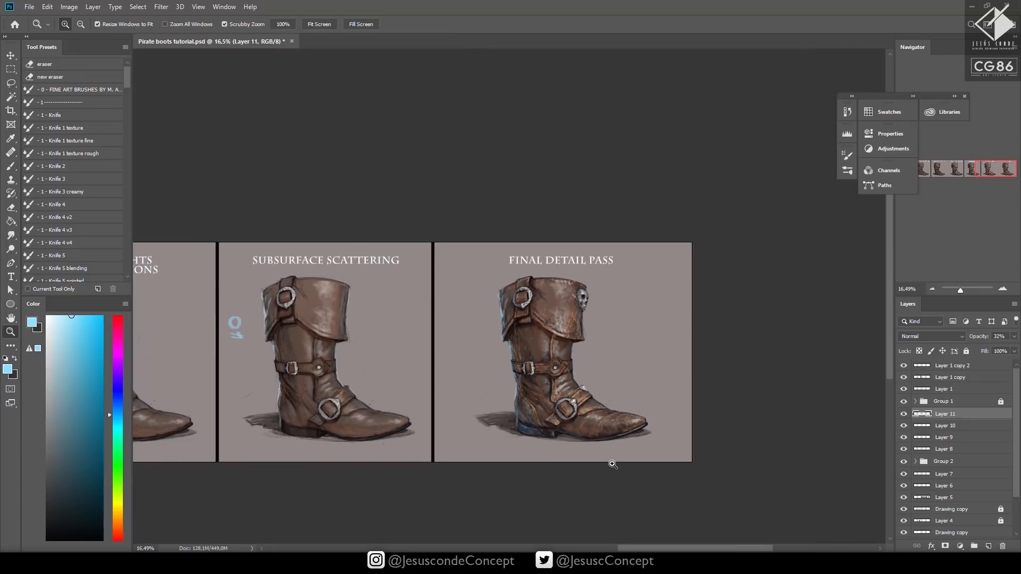
{"action": "left_click_drag", "start_coordinate": [575, 356], "coordinate": [601, 356]}
{"action": "key", "text": "b"}
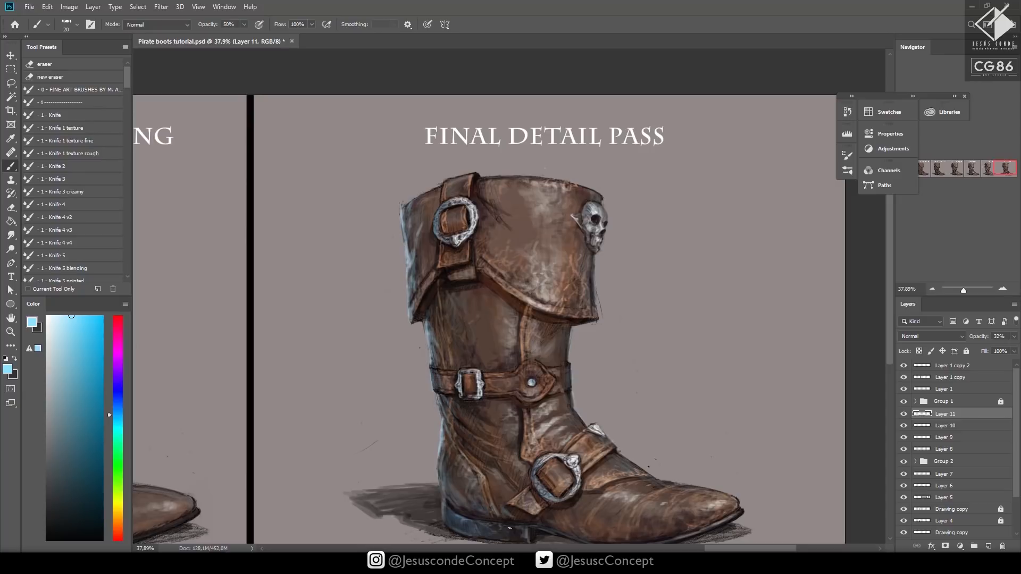
{"action": "left_click_drag", "start_coordinate": [719, 487], "coordinate": [739, 426]}
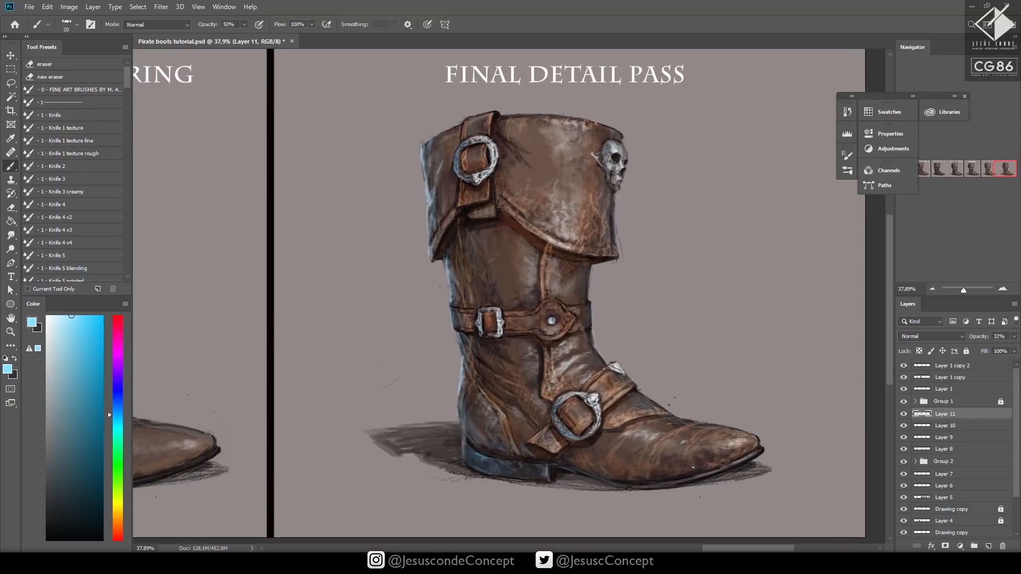
{"action": "key", "text": "bracketright"}
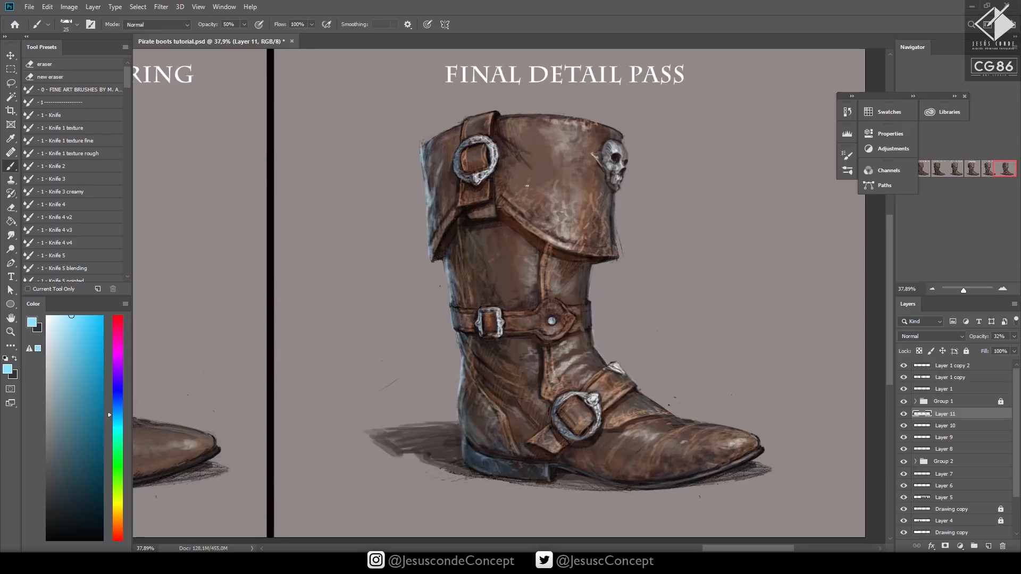
{"action": "key", "text": "z"}
{"action": "left_click_drag", "start_coordinate": [560, 191], "coordinate": [503, 201]}
{"action": "key", "text": "ctrl+s"}
{"action": "left_click_drag", "start_coordinate": [665, 374], "coordinate": [673, 440]}
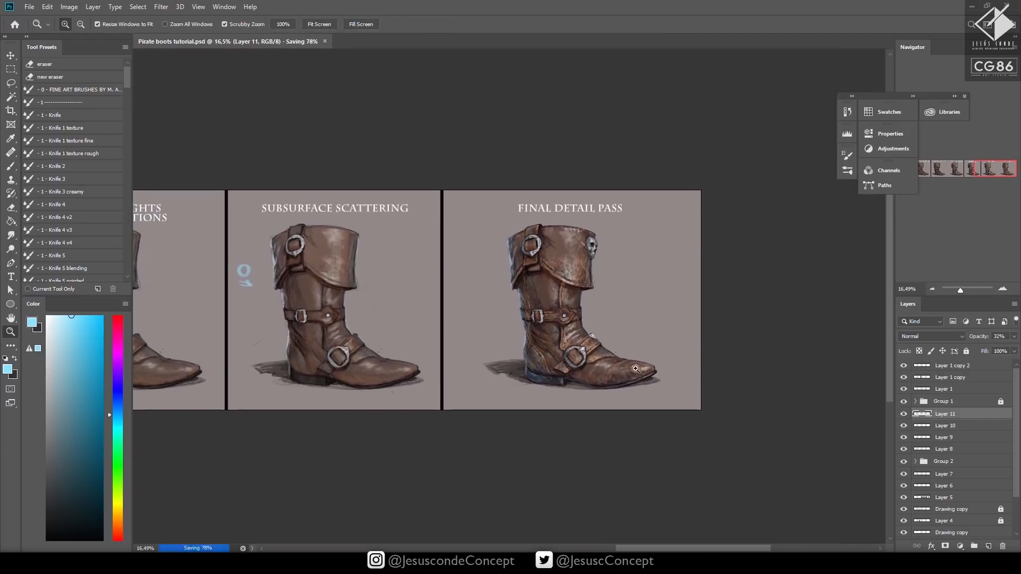
Lower the light blue reflection layer's opacity to 23% and save the document
{"action": "left_click_drag", "start_coordinate": [636, 369], "coordinate": [698, 363]}
{"action": "key", "text": "h"}
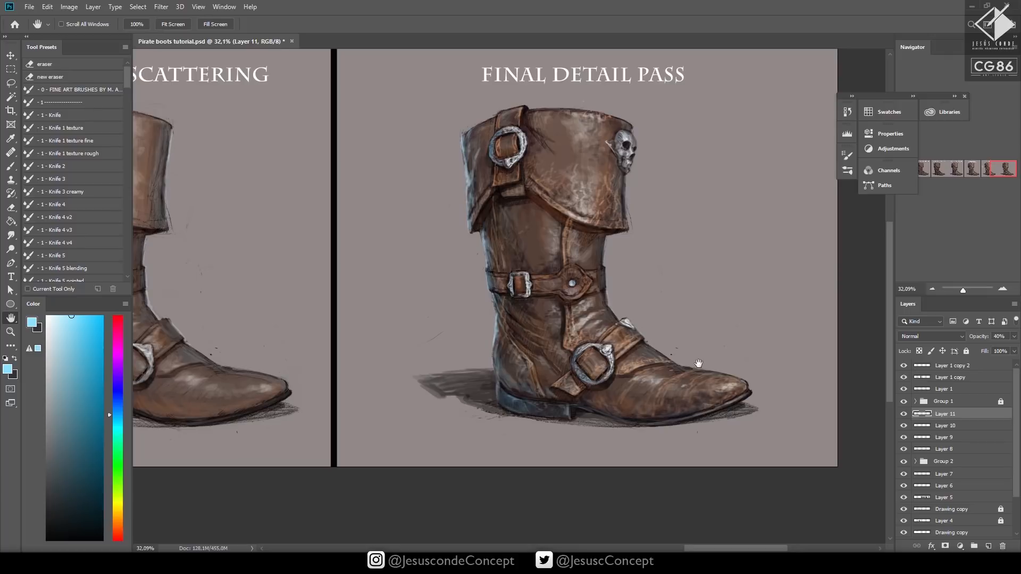
{"action": "key", "text": "2"}
{"action": "key", "text": "3"}
{"action": "key", "text": "z"}
{"action": "left_click_drag", "start_coordinate": [698, 341], "coordinate": [692, 364]}
{"action": "key", "text": "ctrl+s"}
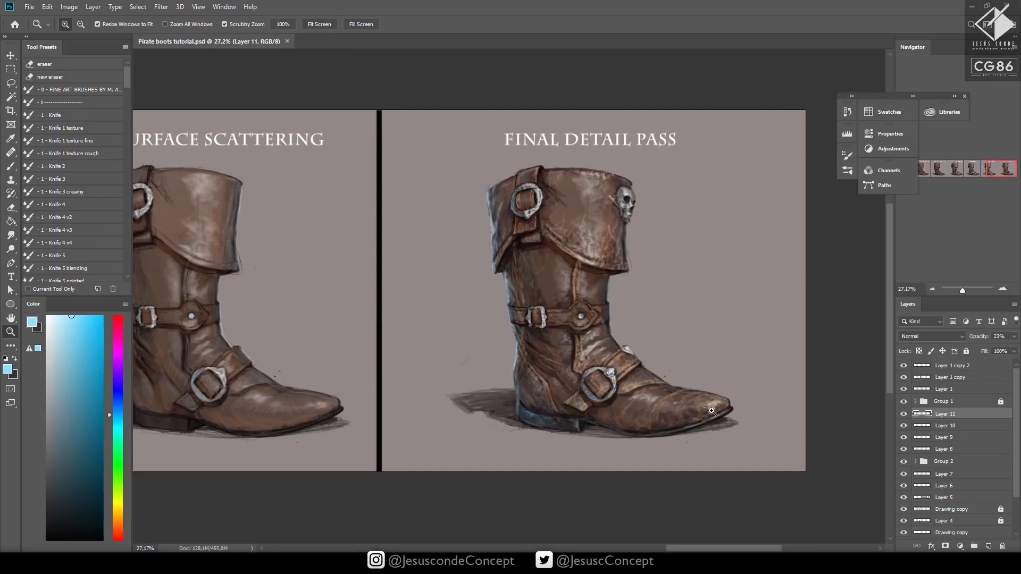
On a new layer, brush light blue rim light along the shaft and cuff front edges with size 15 at 100% opacity
{"action": "key", "text": "ctrl+shift+n"}
{"action": "key", "text": "Return"}
{"action": "left_click_drag", "start_coordinate": [635, 272], "coordinate": [659, 273]}
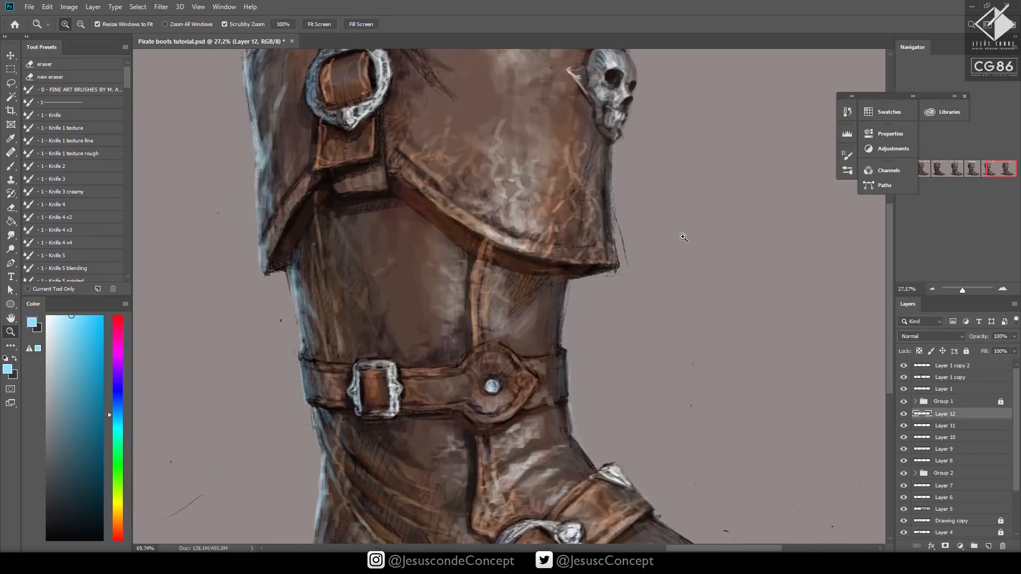
{"action": "key", "text": "b"}
{"action": "key", "text": "bracketleft"}
{"action": "key", "text": "0"}
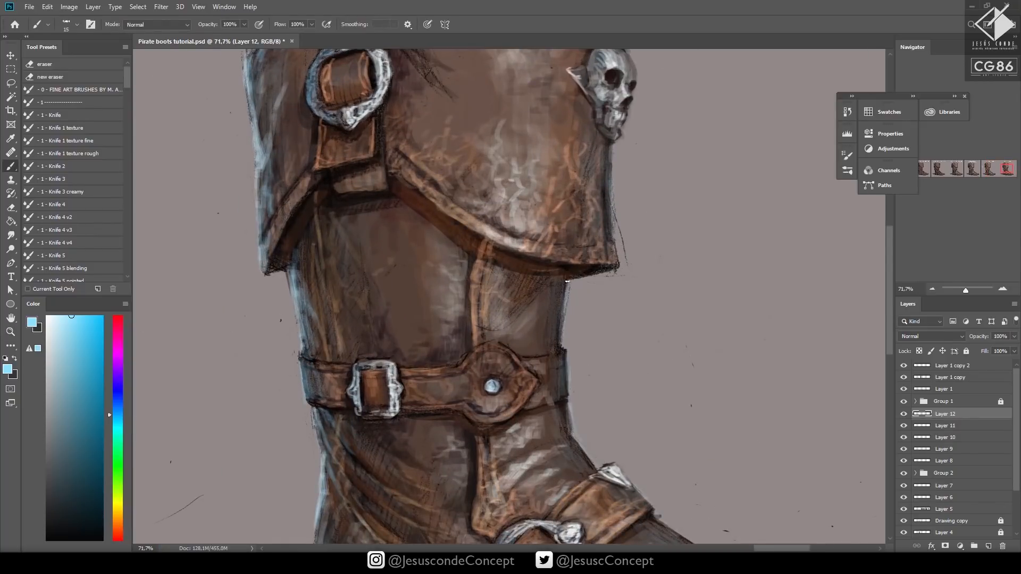
{"action": "left_click_drag", "start_coordinate": [567, 280], "coordinate": [562, 331]}
{"action": "mouse_move", "coordinate": [611, 200]}
{"action": "left_mouse_down"}
{"action": "mouse_move", "coordinate": [614, 142]}
{"action": "mouse_move", "coordinate": [617, 243]}
{"action": "left_mouse_up"}
Sample the grey background colour and paint over the stray sketch lines outside the cuff's front edge below the skull
{"action": "left_click", "coordinate": [606, 176], "text": "alt"}
{"action": "left_click", "coordinate": [629, 196], "text": "alt"}
{"action": "left_click_drag", "start_coordinate": [626, 260], "coordinate": [622, 216]}
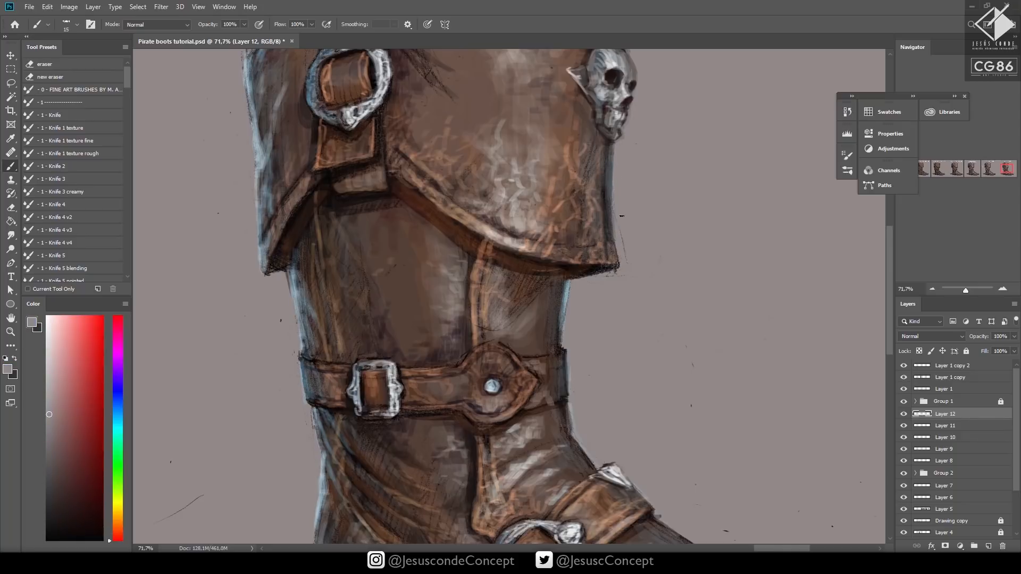
{"action": "left_click_drag", "start_coordinate": [603, 272], "coordinate": [623, 267]}
Clean up the rough sketch lines along the boot's silhouette and the cuff's top edge with background grey, and save
{"action": "mouse_move", "coordinate": [572, 396]}
{"action": "left_mouse_down"}
{"action": "mouse_move", "coordinate": [569, 366]}
{"action": "mouse_move", "coordinate": [573, 430]}
{"action": "mouse_move", "coordinate": [518, 227]}
{"action": "mouse_move", "coordinate": [525, 214]}
{"action": "left_mouse_up"}
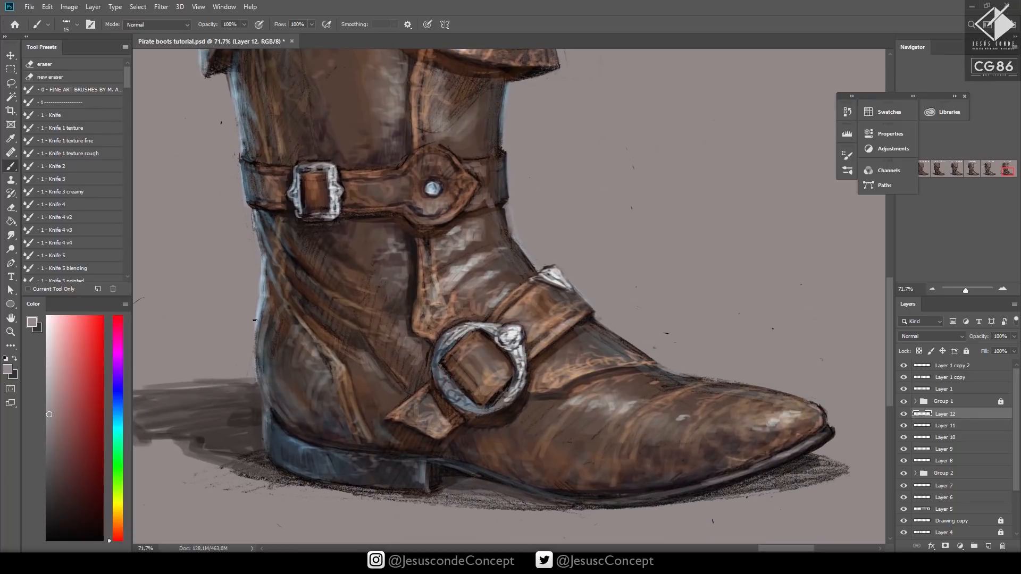
{"action": "left_click_drag", "start_coordinate": [247, 217], "coordinate": [288, 354]}
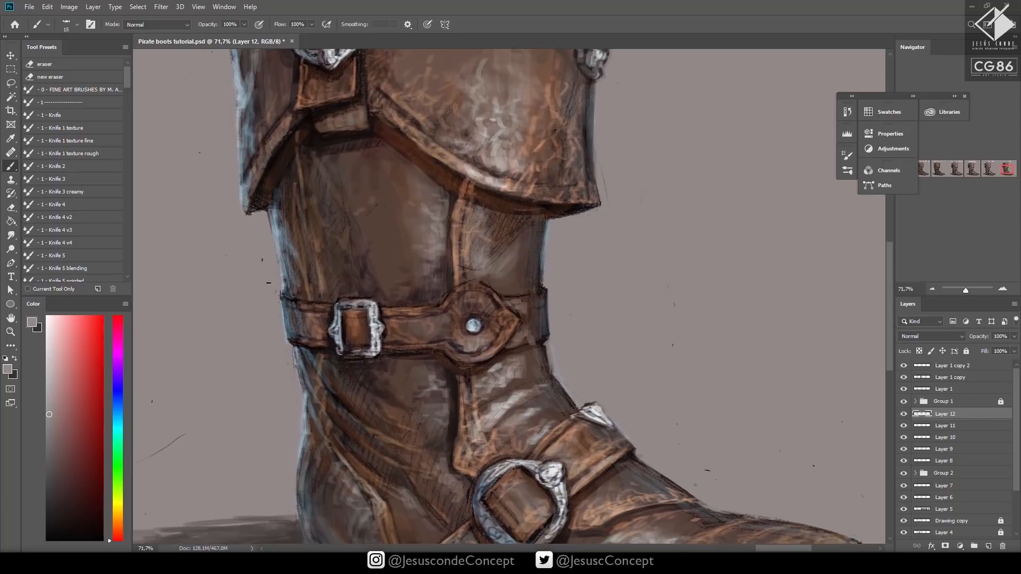
{"action": "mouse_move", "coordinate": [268, 215]}
{"action": "left_mouse_down"}
{"action": "mouse_move", "coordinate": [284, 318]}
{"action": "mouse_move", "coordinate": [304, 313]}
{"action": "left_mouse_up"}
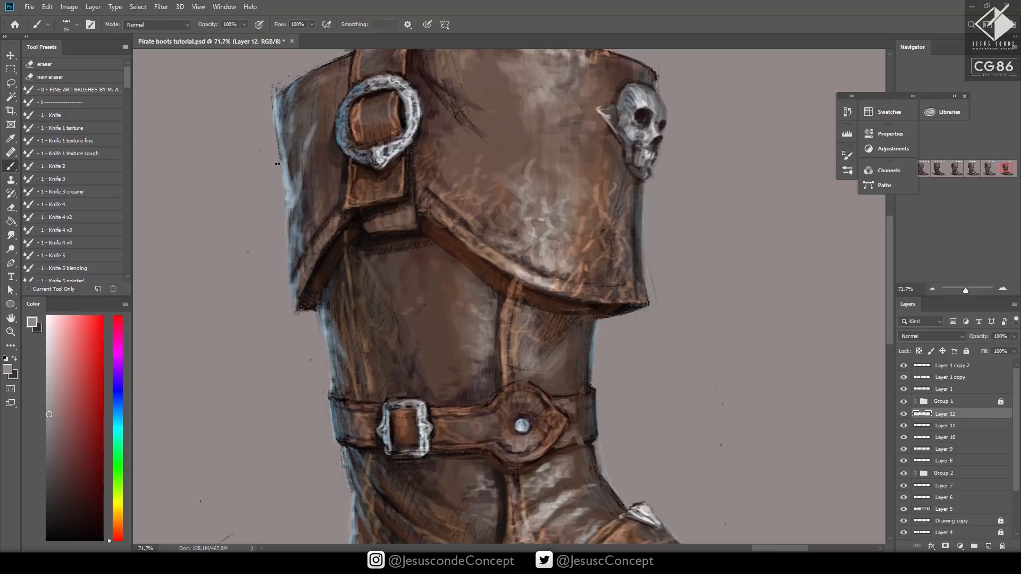
{"action": "left_click_drag", "start_coordinate": [285, 196], "coordinate": [273, 126]}
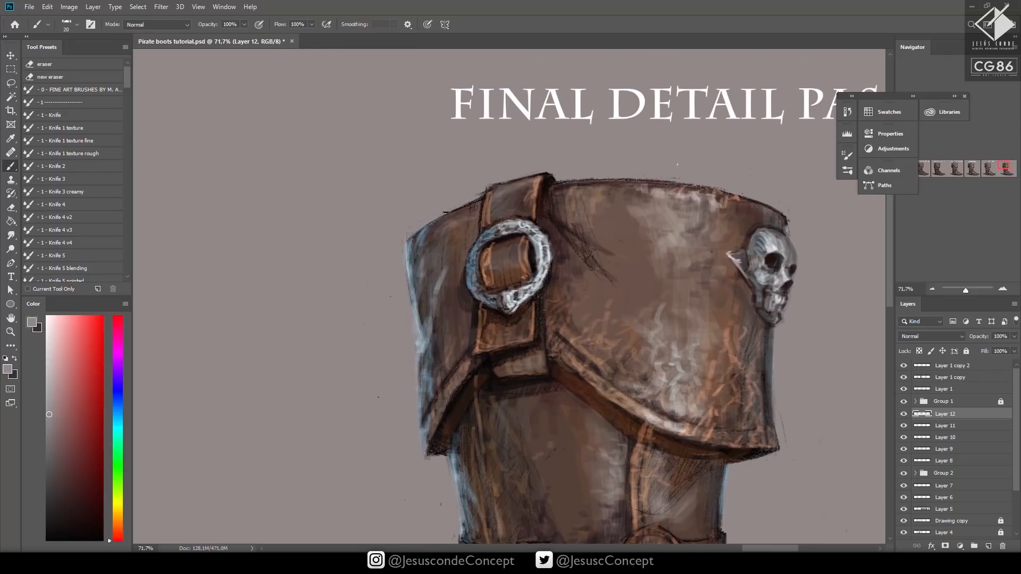
{"action": "mouse_move", "coordinate": [447, 213]}
{"action": "left_mouse_down"}
{"action": "mouse_move", "coordinate": [486, 184]}
{"action": "mouse_move", "coordinate": [557, 163]}
{"action": "mouse_move", "coordinate": [486, 188]}
{"action": "mouse_move", "coordinate": [558, 173]}
{"action": "mouse_move", "coordinate": [705, 188]}
{"action": "left_mouse_up"}
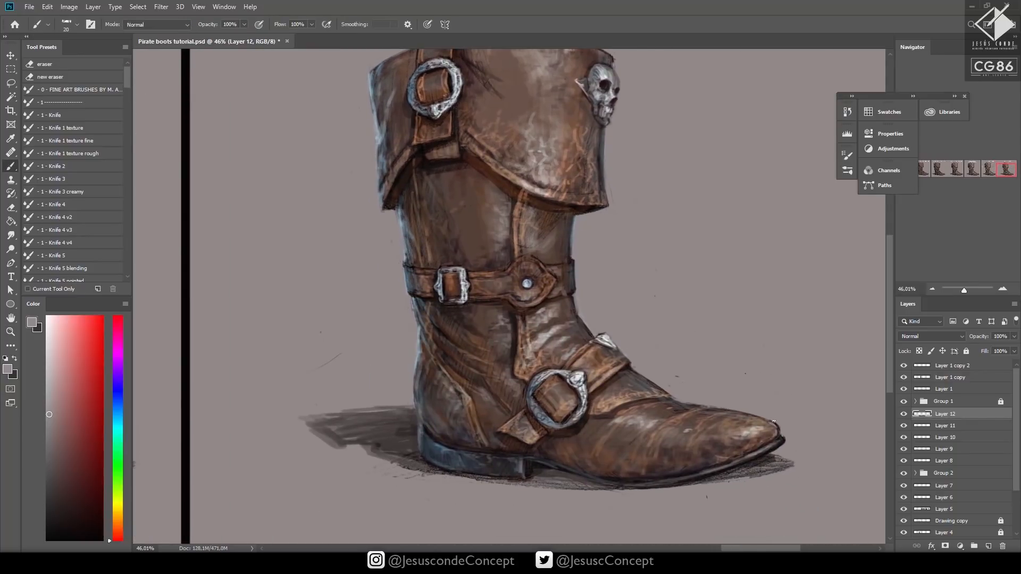
{"action": "key", "text": "z"}
{"action": "left_click_drag", "start_coordinate": [805, 426], "coordinate": [761, 432]}
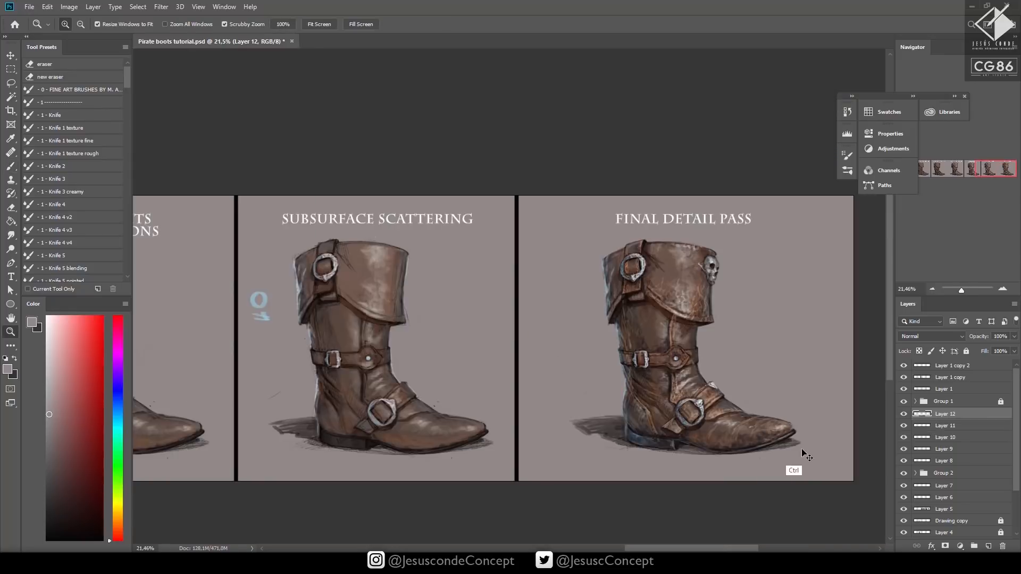
{"action": "key", "text": "ctrl+s"}
Touch up the outline at the toe tip with the background grey, set brush opacity to 40% and save
{"action": "left_click_drag", "start_coordinate": [832, 439], "coordinate": [734, 395]}
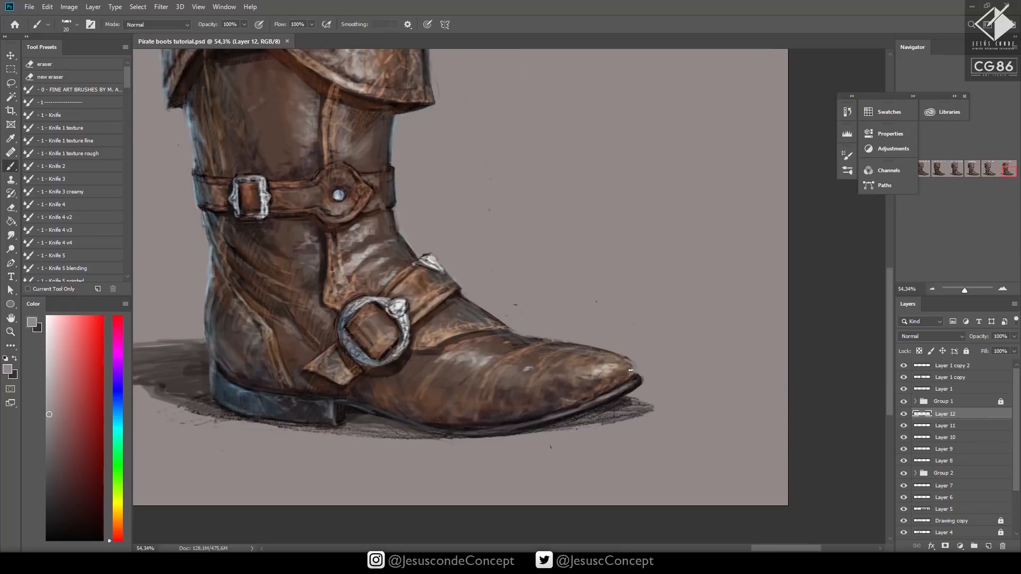
{"action": "left_click", "coordinate": [641, 379], "text": "alt"}
{"action": "key", "text": "4"}
{"action": "key", "text": "z"}
{"action": "left_click_drag", "start_coordinate": [669, 347], "coordinate": [574, 349]}
{"action": "key", "text": "ctrl+s"}
Add a new layer above the edge cleanup layer and load the SOFT brush preset with black
{"action": "left_click_drag", "start_coordinate": [702, 360], "coordinate": [746, 366]}
{"action": "left_click_drag", "start_coordinate": [742, 366], "coordinate": [688, 408]}
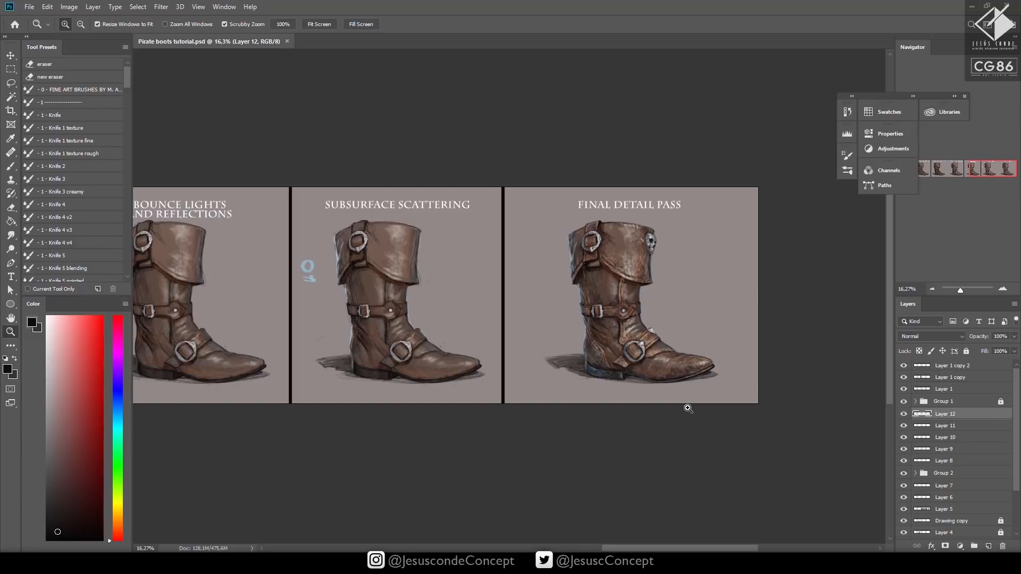
{"action": "key", "text": "ctrl+shift+n"}
{"action": "key", "text": "Return"}
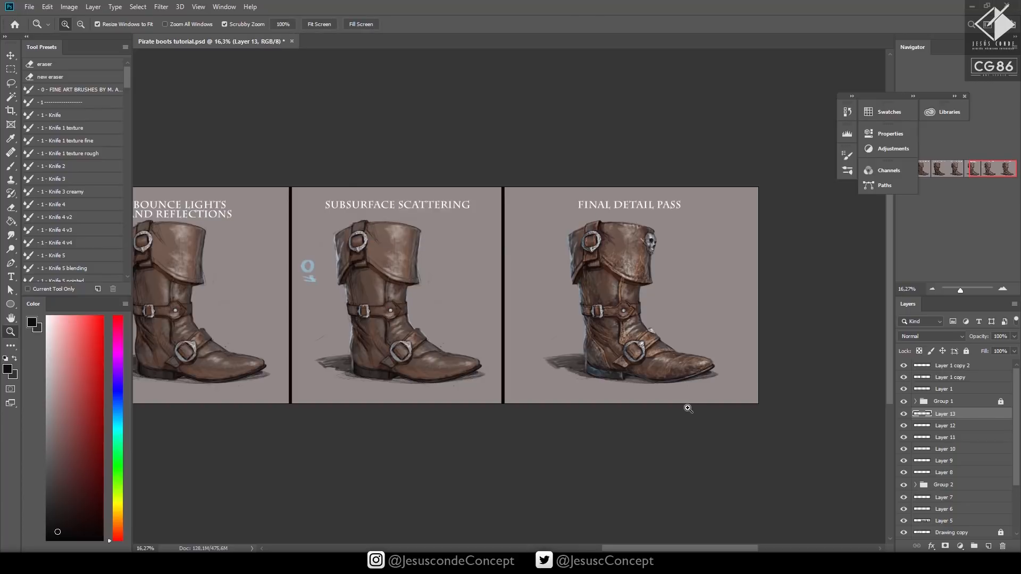
{"action": "key", "text": "b"}
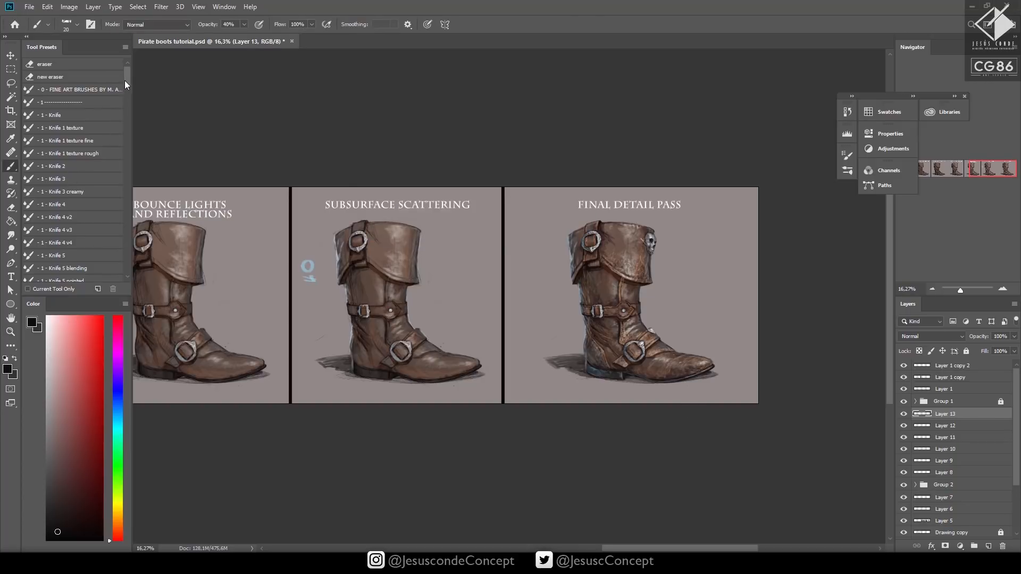
{"action": "left_click_drag", "start_coordinate": [124, 81], "coordinate": [132, 272]}
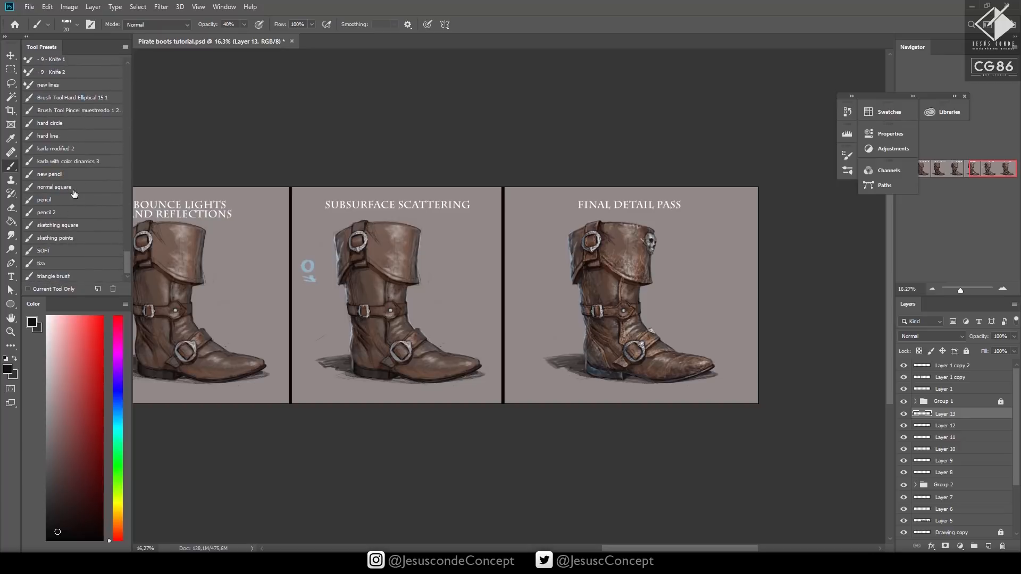
{"action": "left_click", "coordinate": [58, 252]}
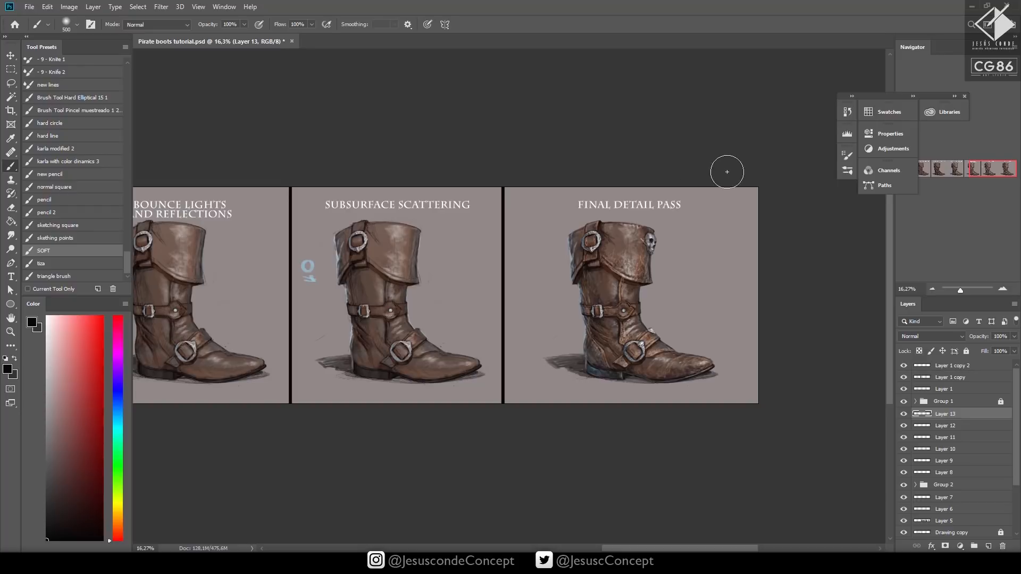
Darken the Final Detail Pass panel's background corners with a size 1200 soft black brush at 20% opacity
{"action": "key", "text": "bracketright"}
{"action": "key", "text": "bracketright"}
{"action": "key", "text": "bracketright"}
{"action": "key", "text": "bracketright"}
{"action": "key", "text": "2"}
{"action": "left_click_drag", "start_coordinate": [654, 162], "coordinate": [759, 178]}
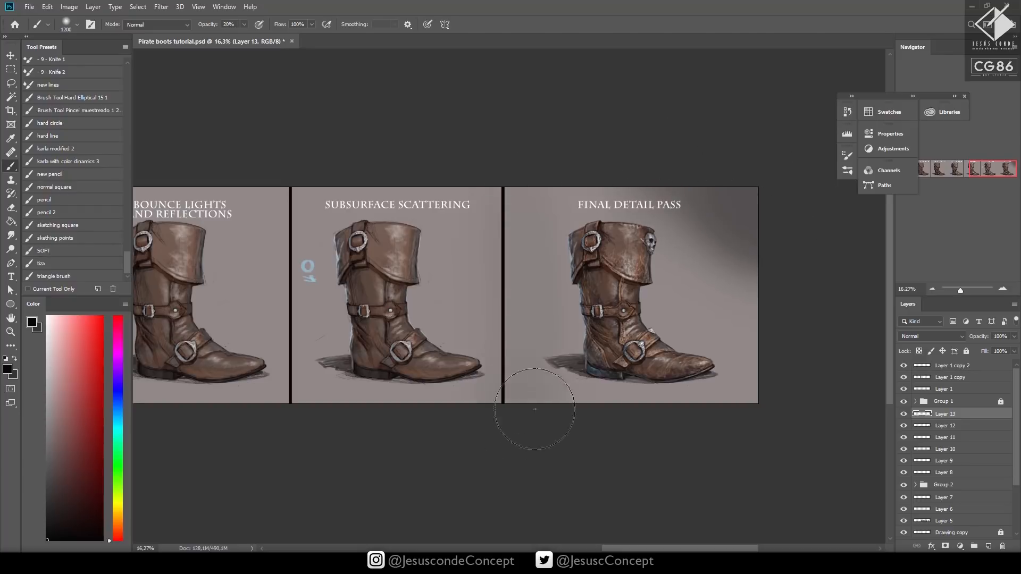
Add another new layer above the background shading and choose a very pale blue colour for the brush
{"action": "key", "text": "z"}
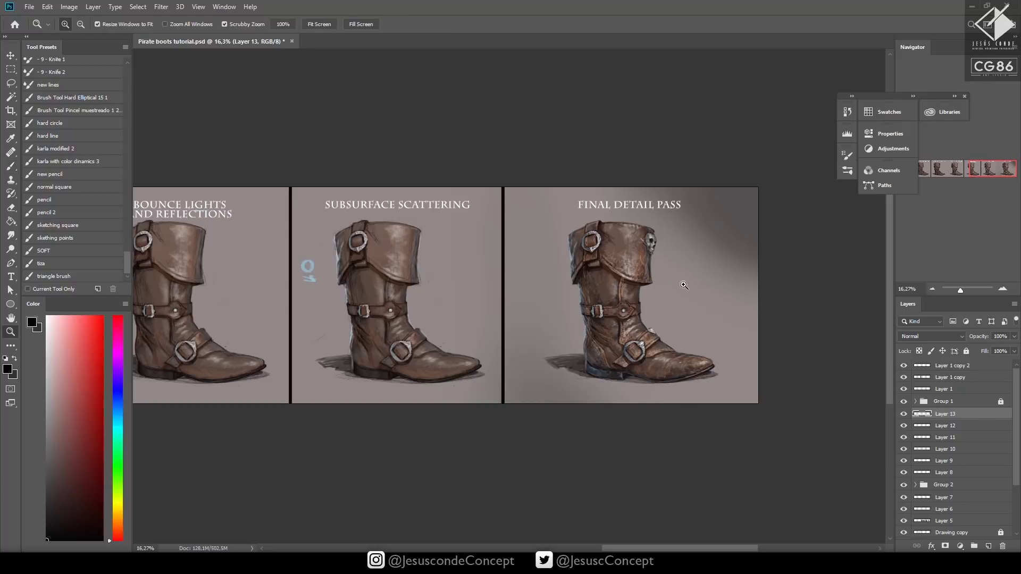
{"action": "mouse_move", "coordinate": [686, 283]}
{"action": "left_mouse_down"}
{"action": "mouse_move", "coordinate": [704, 284]}
{"action": "mouse_move", "coordinate": [672, 296]}
{"action": "left_mouse_up"}
{"action": "key", "text": "ctrl+shift+alt+n"}
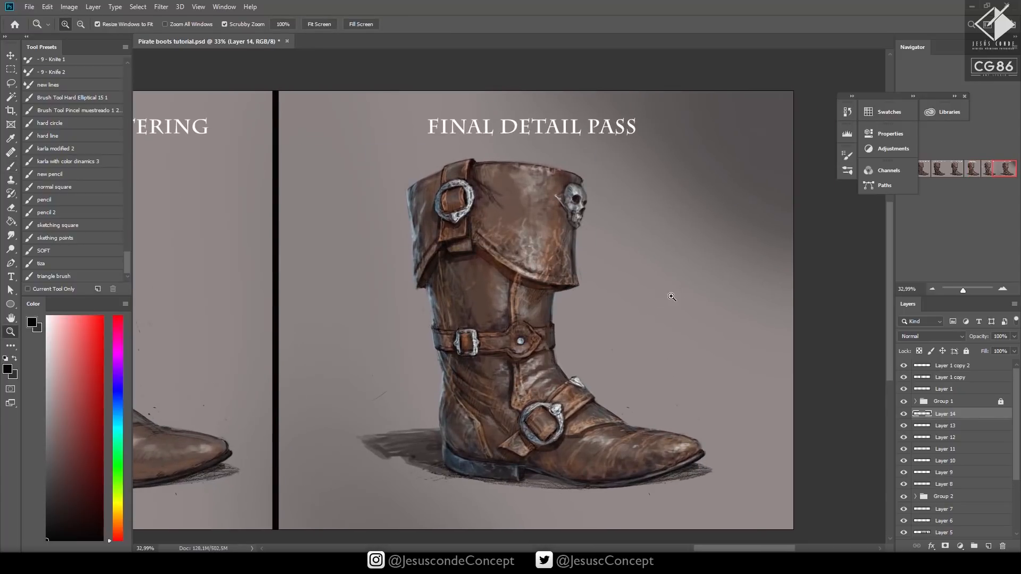
{"action": "left_click", "coordinate": [119, 415]}
{"action": "left_click", "coordinate": [57, 316]}
{"action": "key", "text": "b"}
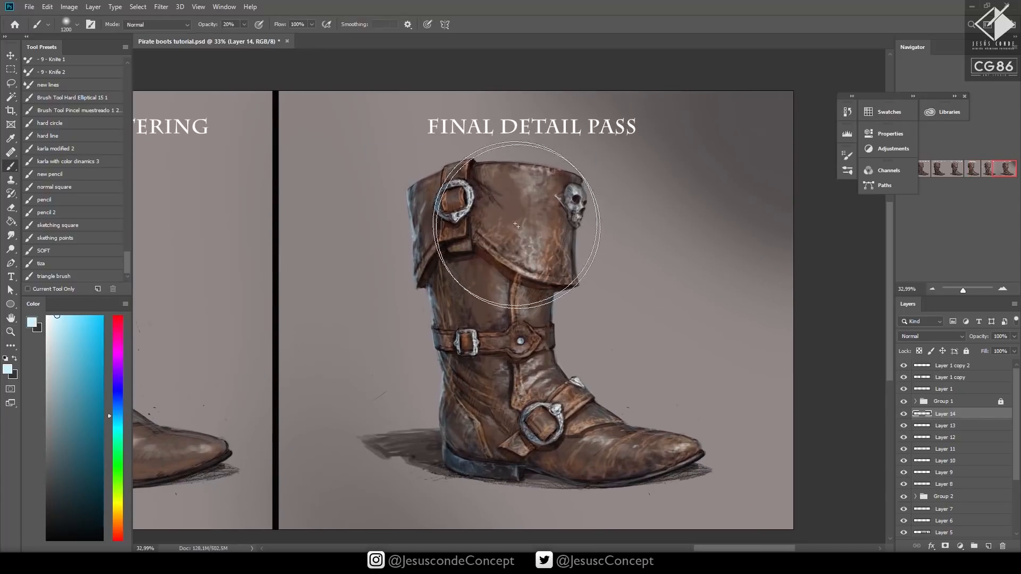
Brush a soft pale glow on the cuff and shaft leather with a size 200 soft brush at 30% opacity
{"action": "key", "text": "bracketleft"}
{"action": "key", "text": "bracketleft"}
{"action": "key", "text": "bracketleft"}
{"action": "key", "text": "bracketleft"}
{"action": "key", "text": "bracketleft"}
{"action": "key", "text": "bracketleft"}
{"action": "key", "text": "bracketleft"}
{"action": "key", "text": "bracketleft"}
{"action": "key", "text": "bracketleft"}
{"action": "key", "text": "bracketleft"}
{"action": "key", "text": "bracketleft"}
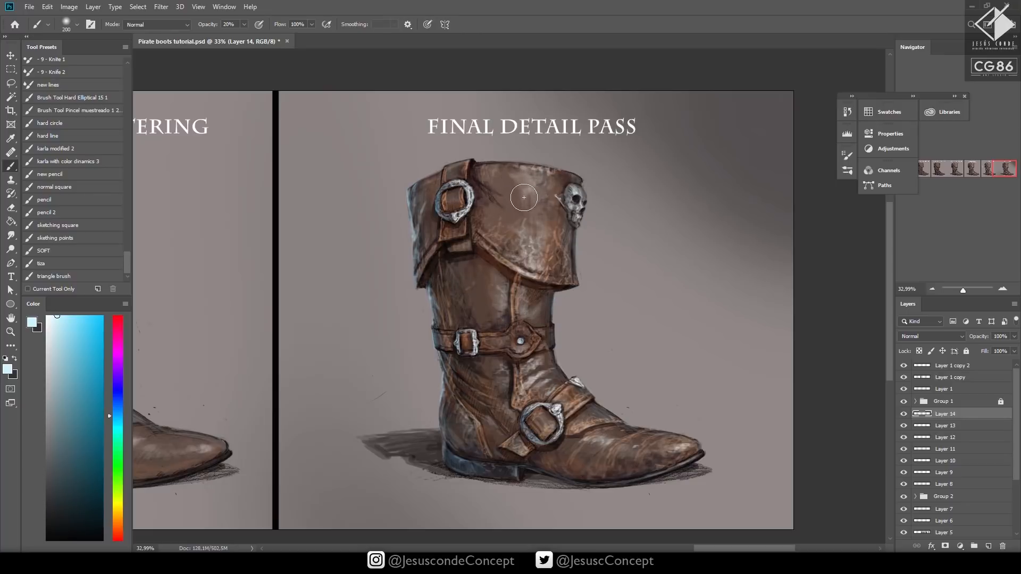
{"action": "key", "text": "3"}
{"action": "mouse_move", "coordinate": [529, 244]}
{"action": "left_mouse_down"}
{"action": "mouse_move", "coordinate": [532, 196]}
{"action": "mouse_move", "coordinate": [533, 224]}
{"action": "left_mouse_up"}
{"action": "left_click_drag", "start_coordinate": [512, 321], "coordinate": [515, 350]}
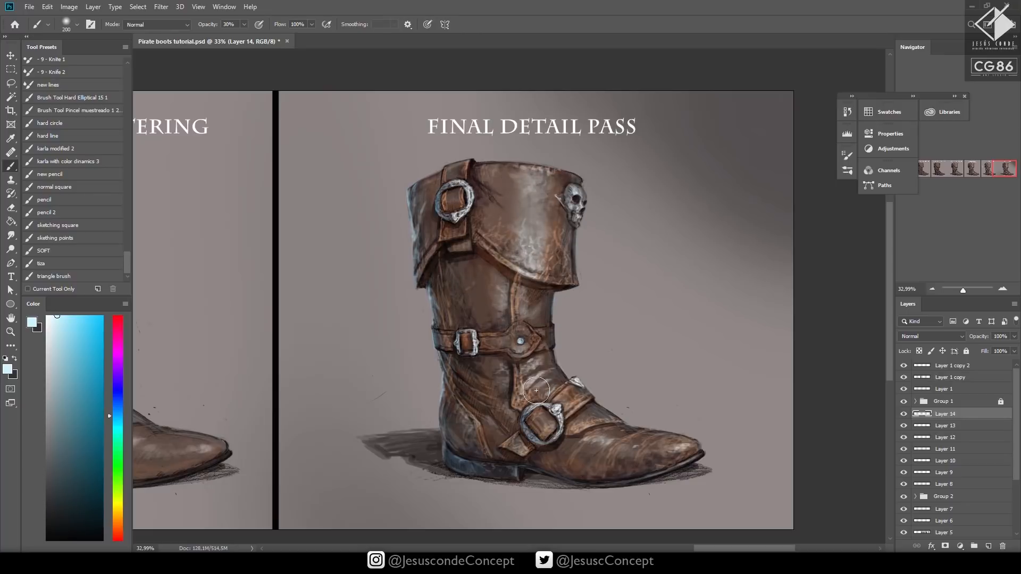
Brush the pale glow onto the ankle and toe leather and set the glow layer's blend mode to Overlay
{"action": "left_click_drag", "start_coordinate": [536, 391], "coordinate": [527, 362]}
{"action": "left_click_drag", "start_coordinate": [600, 429], "coordinate": [588, 452]}
{"action": "left_click", "coordinate": [923, 337]}
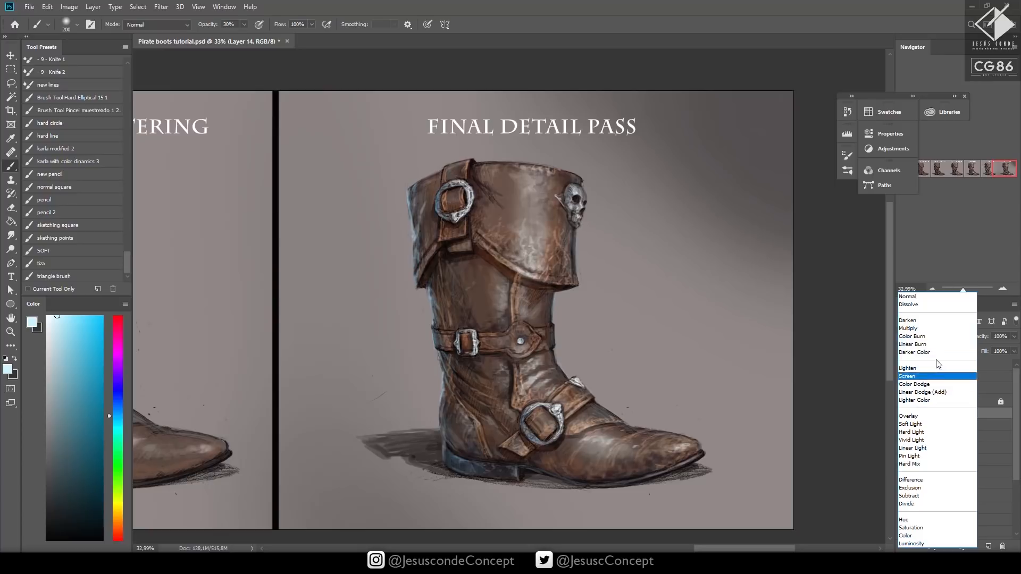
{"action": "left_click", "coordinate": [911, 417]}
Intensify the glow on the cuff, shaft and instep with the soft brush, finishing in white at 100% brush opacity
{"action": "mouse_move", "coordinate": [524, 247]}
{"action": "left_mouse_down"}
{"action": "mouse_move", "coordinate": [528, 180]}
{"action": "mouse_move", "coordinate": [536, 194]}
{"action": "left_mouse_up"}
{"action": "mouse_move", "coordinate": [530, 276]}
{"action": "left_mouse_down"}
{"action": "mouse_move", "coordinate": [523, 386]}
{"action": "mouse_move", "coordinate": [556, 428]}
{"action": "mouse_move", "coordinate": [665, 448]}
{"action": "mouse_move", "coordinate": [538, 421]}
{"action": "left_mouse_up"}
{"action": "left_click", "coordinate": [47, 318]}
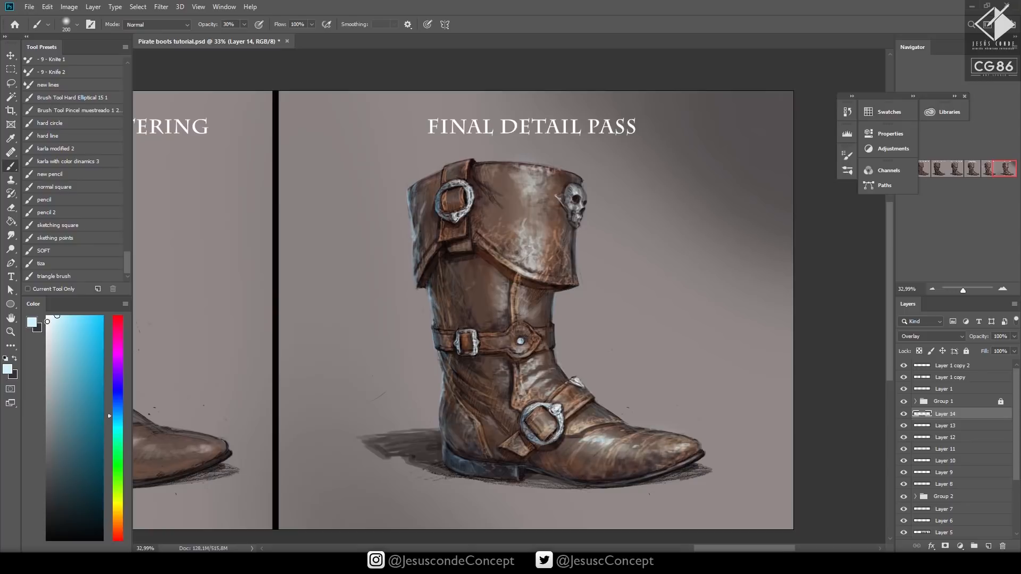
{"action": "key", "text": "0"}
{"action": "mouse_move", "coordinate": [524, 383]}
{"action": "left_mouse_down"}
{"action": "mouse_move", "coordinate": [566, 441]}
{"action": "mouse_move", "coordinate": [551, 423]}
{"action": "mouse_move", "coordinate": [655, 450]}
{"action": "mouse_move", "coordinate": [565, 436]}
{"action": "mouse_move", "coordinate": [511, 346]}
{"action": "mouse_move", "coordinate": [534, 265]}
{"action": "mouse_move", "coordinate": [519, 250]}
{"action": "mouse_move", "coordinate": [510, 173]}
{"action": "left_mouse_up"}
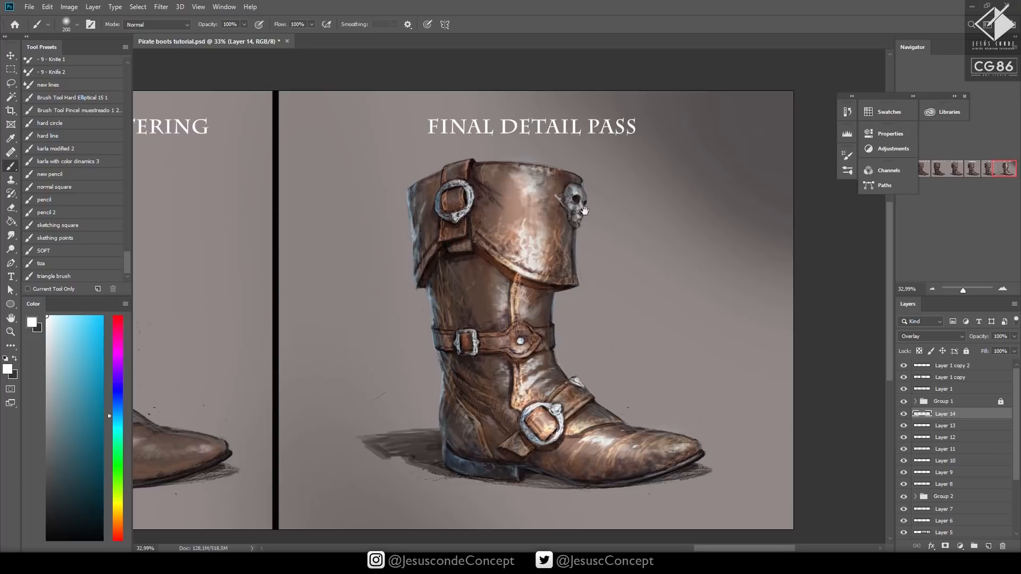
Compare the boot with and without the Overlay glow layer, set its opacity to 10% and lock it
{"action": "key", "text": "h"}
{"action": "key", "text": "3"}
{"action": "left_click", "coordinate": [904, 415]}
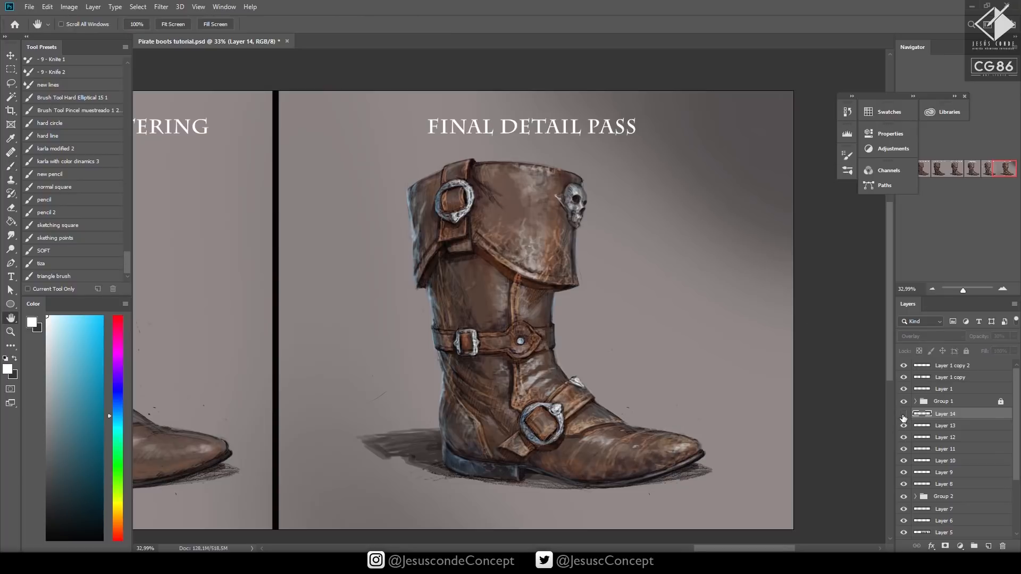
{"action": "left_click", "coordinate": [904, 415]}
{"action": "key", "text": "1"}
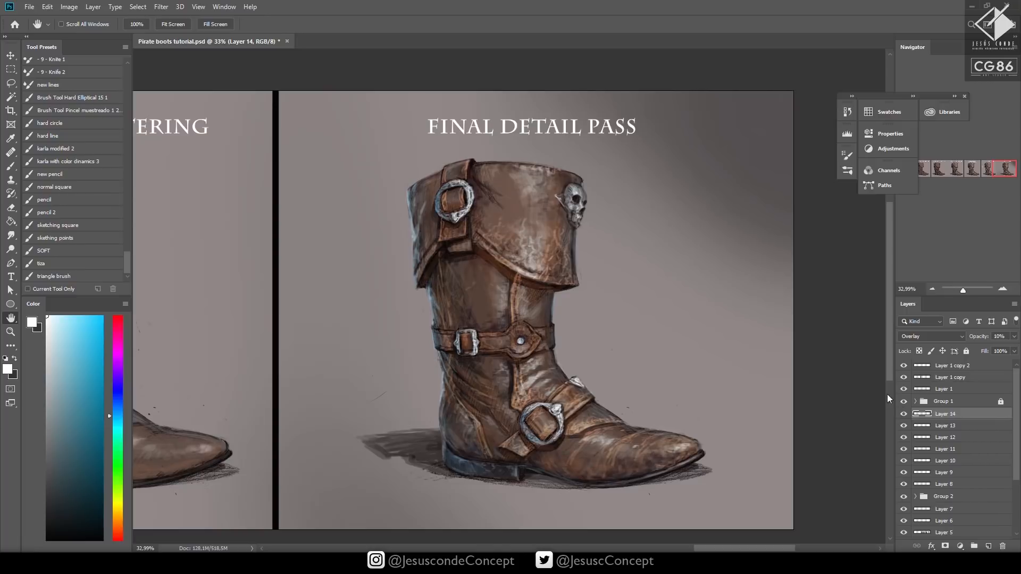
{"action": "left_click", "coordinate": [967, 352]}
Darken the upper-right and lower-left background of the Final Detail Pass panel on Layer 13 with a size 1400 soft brush in very dark blue
{"action": "key", "text": "z"}
{"action": "left_click_drag", "start_coordinate": [627, 353], "coordinate": [728, 367]}
{"action": "left_click", "coordinate": [905, 426]}
{"action": "left_click", "coordinate": [905, 427]}
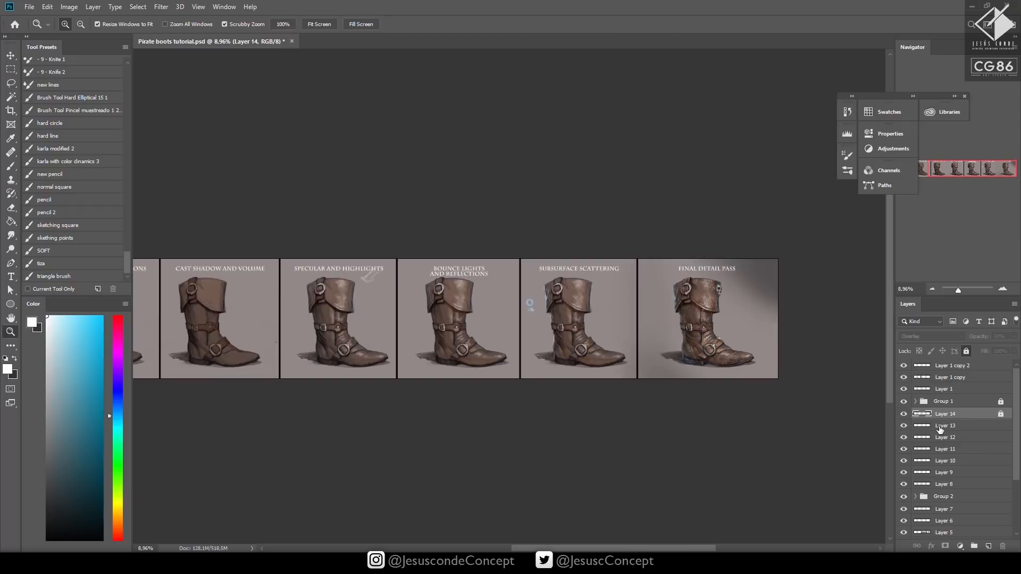
{"action": "left_click", "coordinate": [940, 427]}
{"action": "mouse_move", "coordinate": [784, 344]}
{"action": "left_mouse_down"}
{"action": "mouse_move", "coordinate": [794, 340]}
{"action": "mouse_move", "coordinate": [665, 373]}
{"action": "left_mouse_up"}
{"action": "key", "text": "b"}
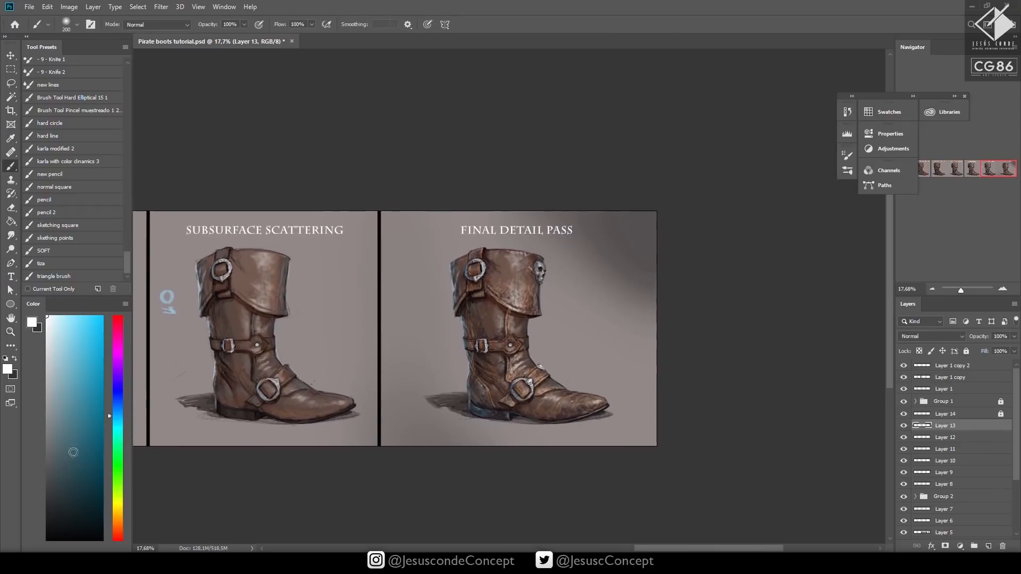
{"action": "key", "text": "bracketright"}
{"action": "key", "text": "bracketright"}
{"action": "key", "text": "bracketright"}
{"action": "key", "text": "bracketright"}
{"action": "key", "text": "bracketright"}
{"action": "key", "text": "bracketright"}
{"action": "key", "text": "bracketright"}
{"action": "key", "text": "bracketright"}
{"action": "key", "text": "bracketright"}
{"action": "key", "text": "bracketright"}
{"action": "key", "text": "bracketright"}
{"action": "key", "text": "bracketright"}
{"action": "key", "text": "bracketright"}
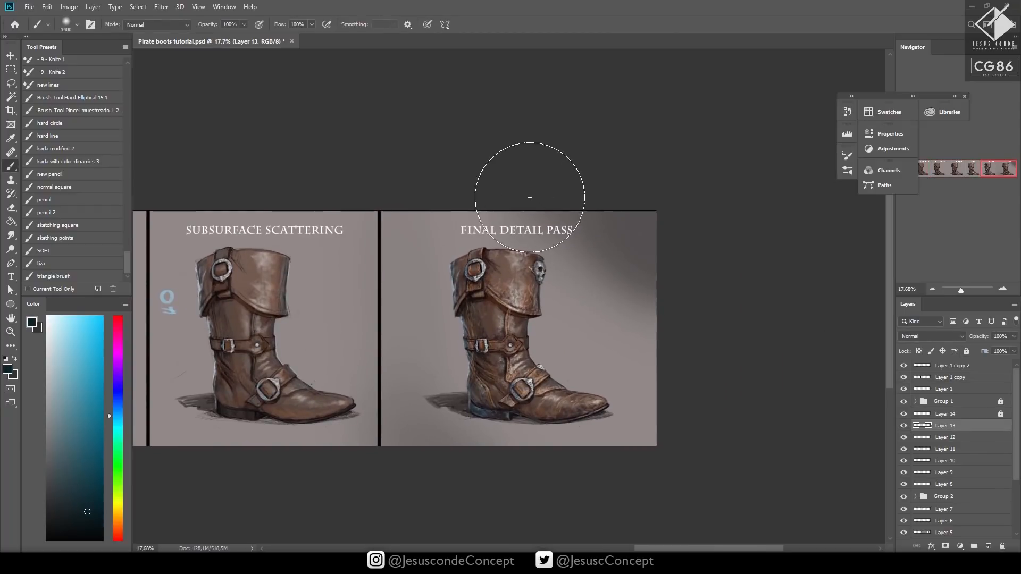
{"action": "mouse_move", "coordinate": [564, 224]}
{"action": "left_mouse_down"}
{"action": "mouse_move", "coordinate": [690, 304]}
{"action": "mouse_move", "coordinate": [654, 200]}
{"action": "mouse_move", "coordinate": [392, 246]}
{"action": "mouse_move", "coordinate": [433, 479]}
{"action": "mouse_move", "coordinate": [521, 480]}
{"action": "left_mouse_up"}
Set the background shading layer's opacity to 20% and lock the layer
{"action": "key", "text": "h"}
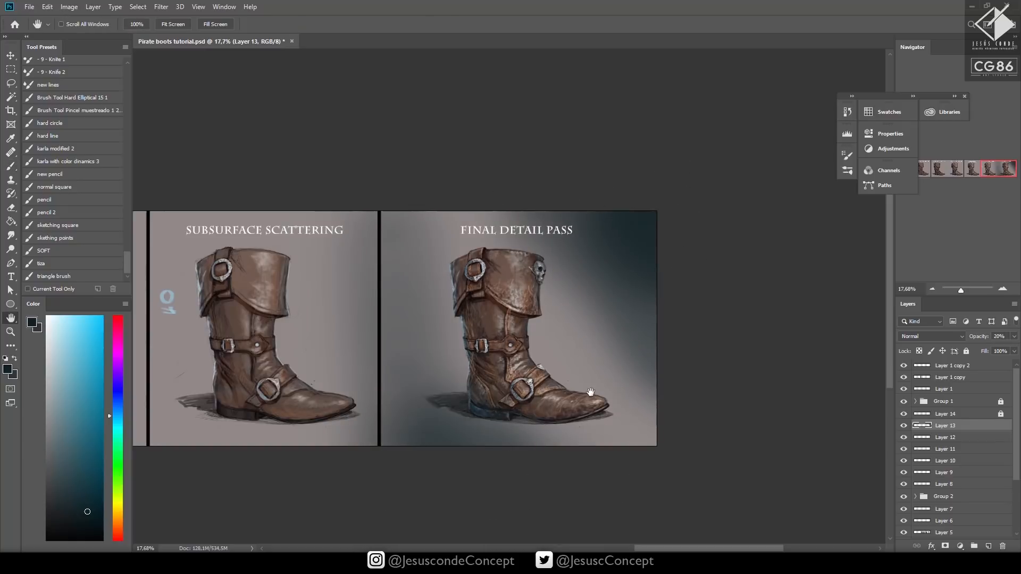
{"action": "key", "text": "4"}
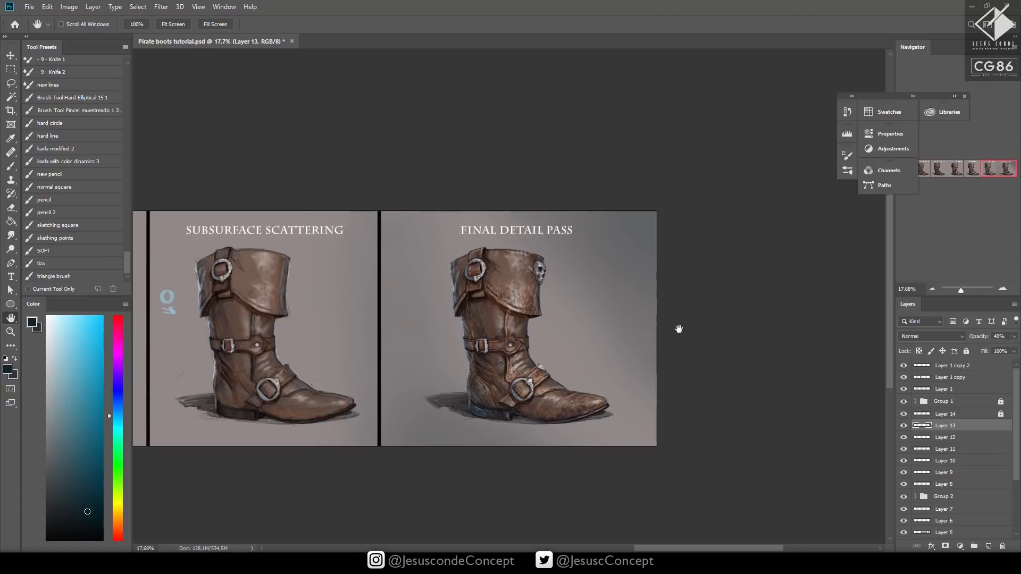
{"action": "key", "text": "2"}
{"action": "key", "text": "z"}
{"action": "scroll", "coordinate": [588, 349], "scroll_direction": "down", "scroll_amount": 3}
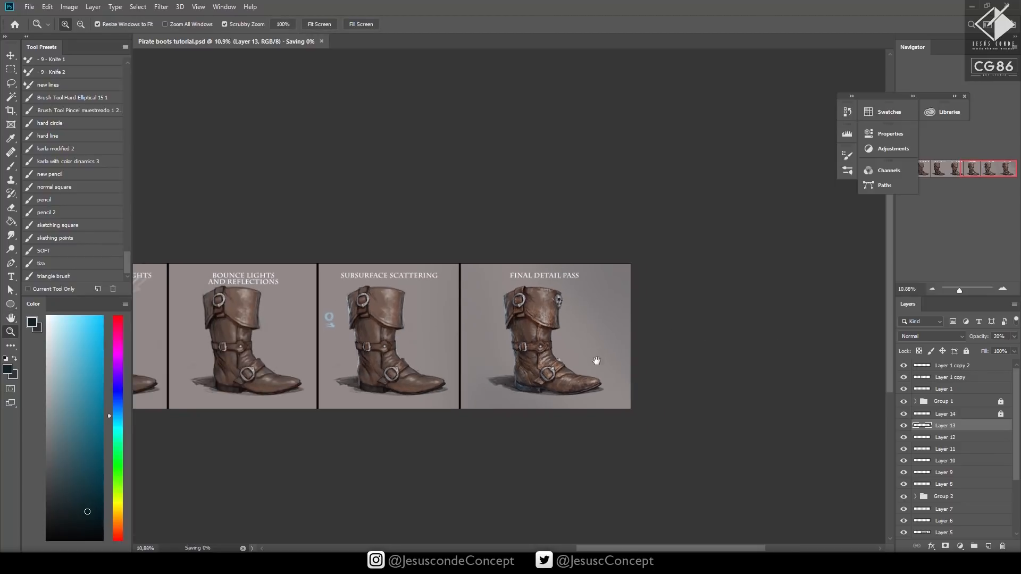
{"action": "scroll", "coordinate": [597, 360], "scroll_direction": "up", "scroll_amount": 5}
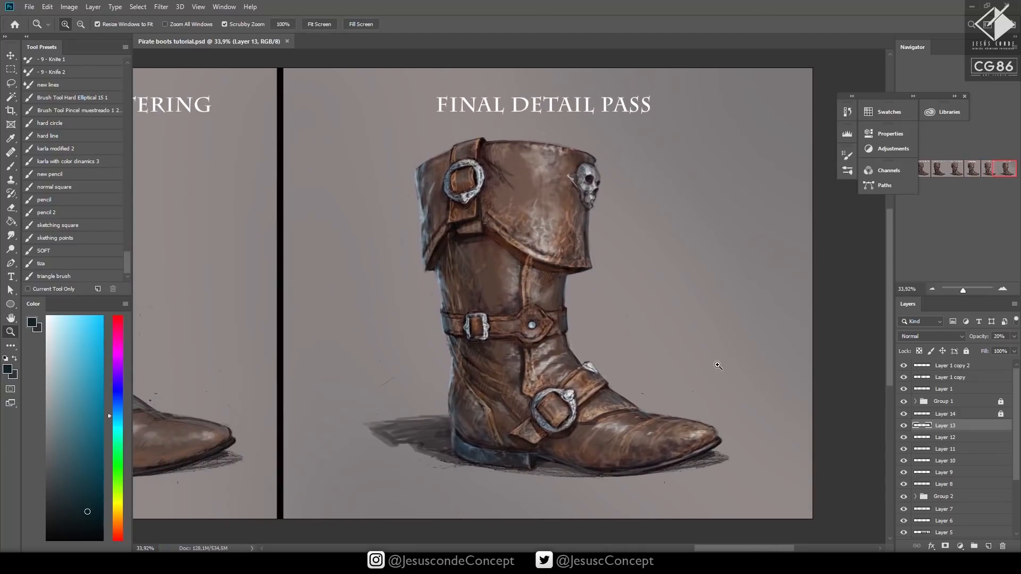
{"action": "left_click", "coordinate": [966, 351]}
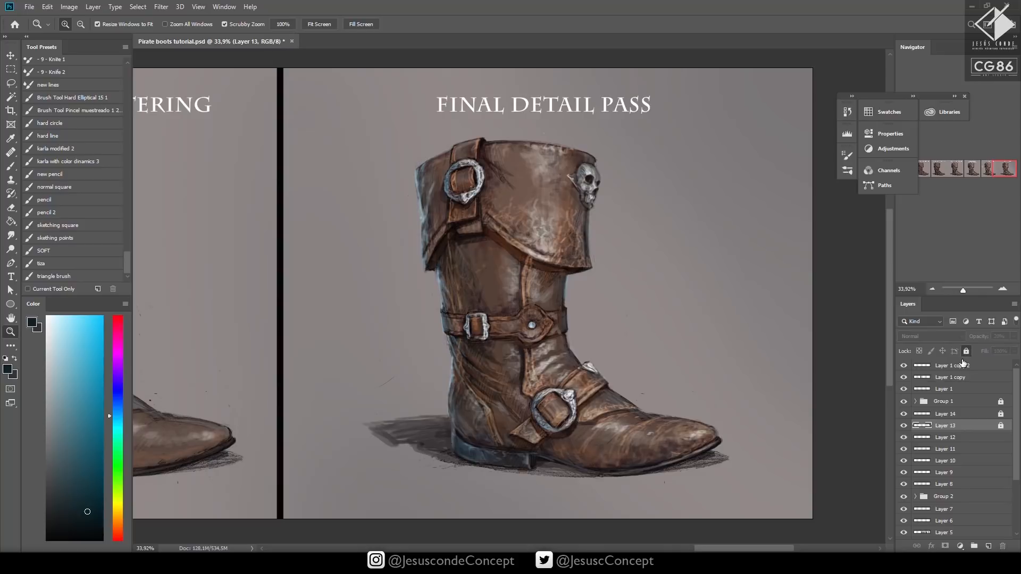
Add a new layer above the background shading and load a fine brush preset with light blue
{"action": "key", "text": "ctrl+shift+n"}
{"action": "key", "text": "Return"}
{"action": "mouse_move", "coordinate": [575, 310]}
{"action": "left_mouse_down"}
{"action": "mouse_move", "coordinate": [607, 292]}
{"action": "mouse_move", "coordinate": [711, 310]}
{"action": "left_mouse_up"}
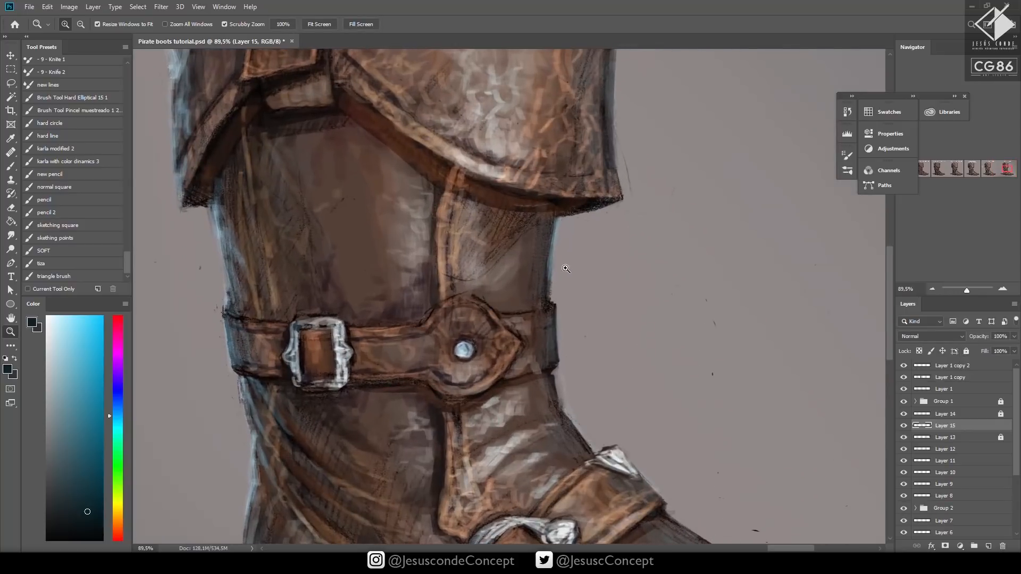
{"action": "key", "text": "b"}
{"action": "left_click", "coordinate": [63, 317]}
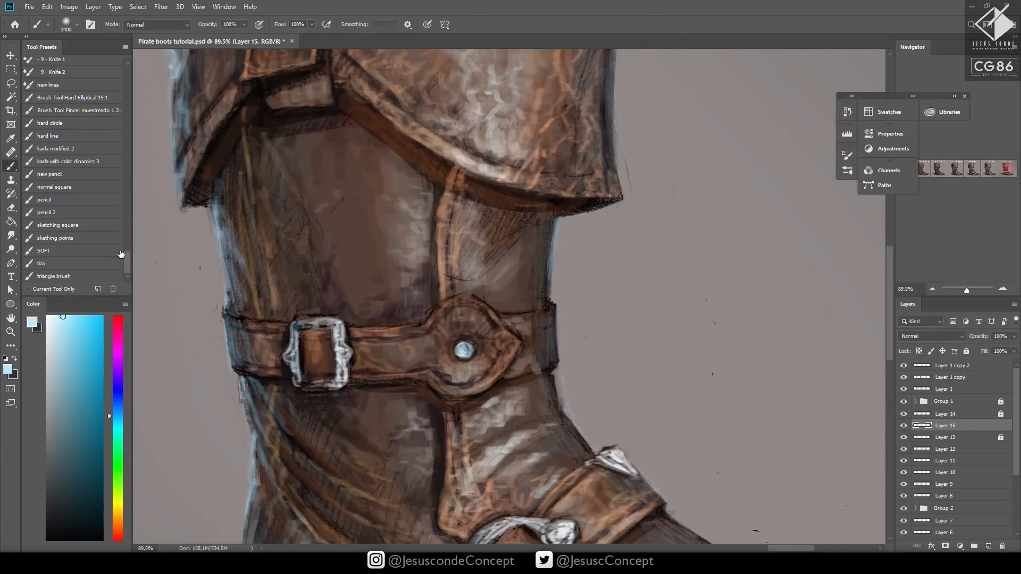
{"action": "left_click", "coordinate": [72, 181]}
Paint light blue rim reflections along the front edges of the middle strap, ankle and shaft with a size 10 brush
{"action": "left_click_drag", "start_coordinate": [550, 310], "coordinate": [552, 363]}
{"action": "key", "text": "["}
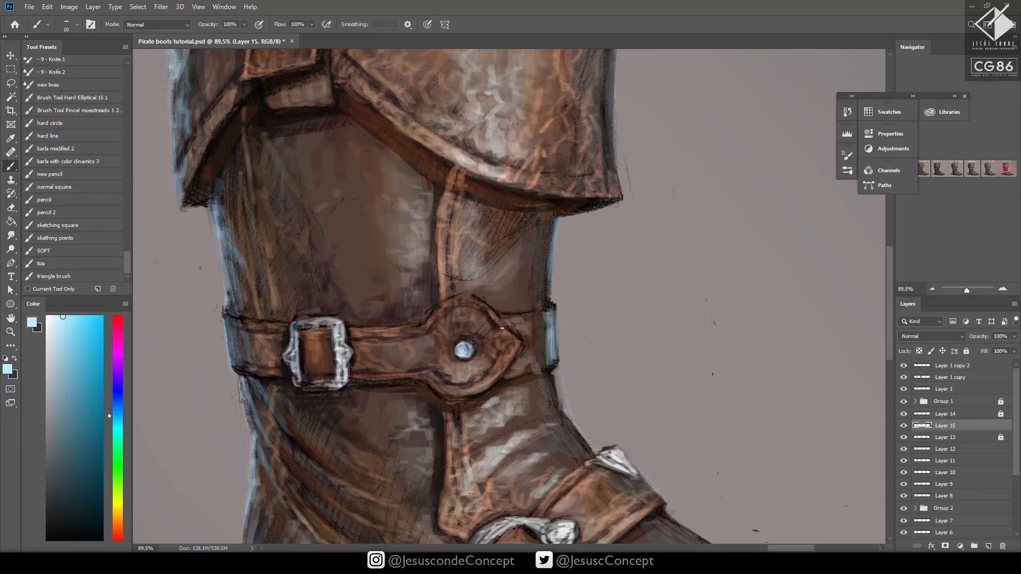
{"action": "mouse_move", "coordinate": [491, 312]}
{"action": "left_mouse_down"}
{"action": "mouse_move", "coordinate": [514, 337]}
{"action": "mouse_move", "coordinate": [514, 353]}
{"action": "mouse_move", "coordinate": [496, 350]}
{"action": "left_mouse_up"}
{"action": "mouse_move", "coordinate": [552, 379]}
{"action": "left_mouse_down"}
{"action": "mouse_move", "coordinate": [560, 407]}
{"action": "mouse_move", "coordinate": [546, 378]}
{"action": "mouse_move", "coordinate": [560, 413]}
{"action": "mouse_move", "coordinate": [549, 417]}
{"action": "mouse_move", "coordinate": [576, 439]}
{"action": "left_mouse_up"}
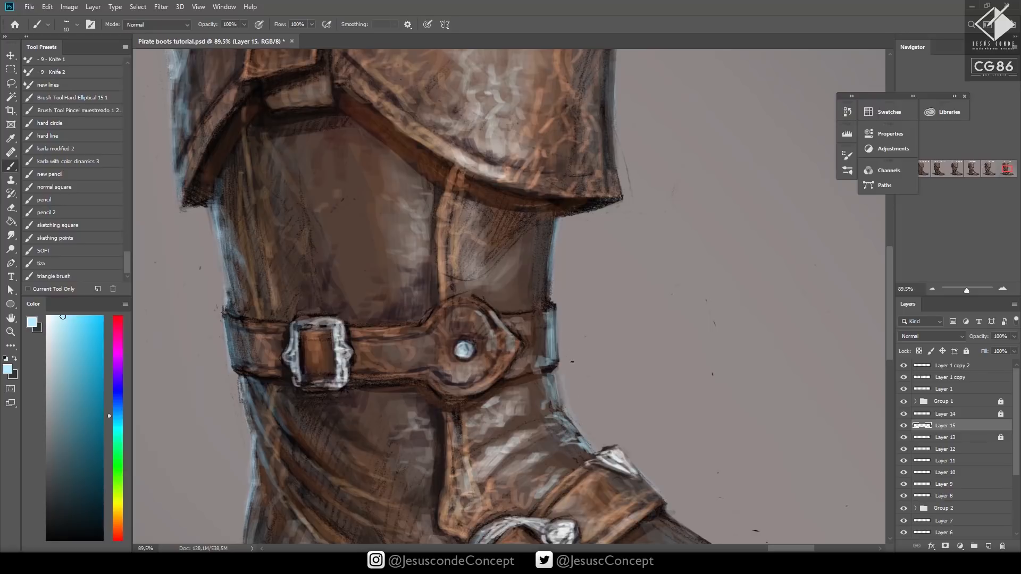
{"action": "left_click_drag", "start_coordinate": [550, 240], "coordinate": [549, 274]}
{"action": "left_click_drag", "start_coordinate": [549, 215], "coordinate": [536, 295]}
{"action": "left_click_drag", "start_coordinate": [538, 254], "coordinate": [525, 296]}
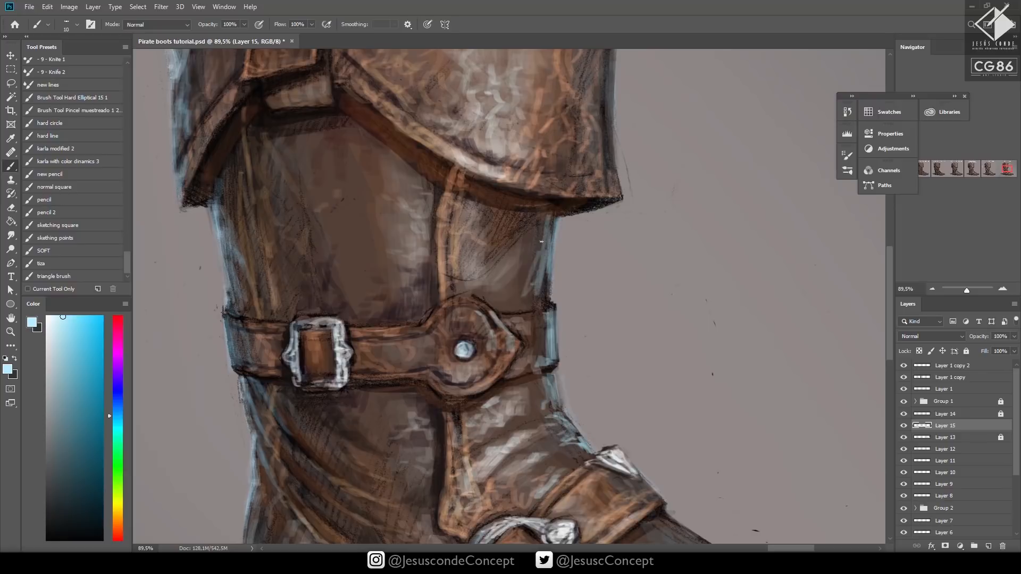
{"action": "left_click_drag", "start_coordinate": [550, 218], "coordinate": [538, 251]}
Set the rim reflection layer's opacity to 30% and save the document
{"action": "key", "text": "h"}
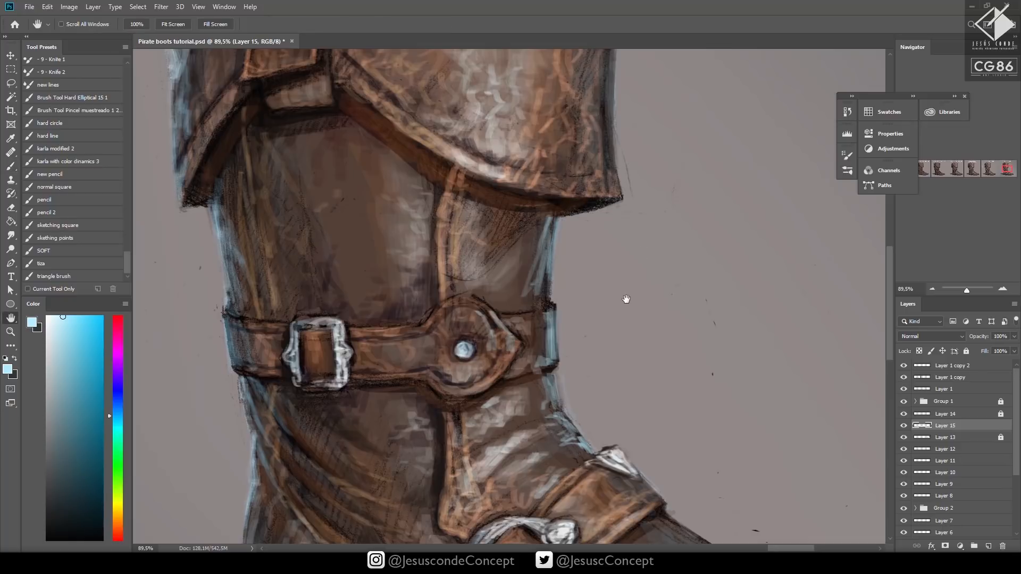
{"action": "key", "text": "3"}
{"action": "key", "text": "z"}
{"action": "left_click_drag", "start_coordinate": [645, 310], "coordinate": [628, 324]}
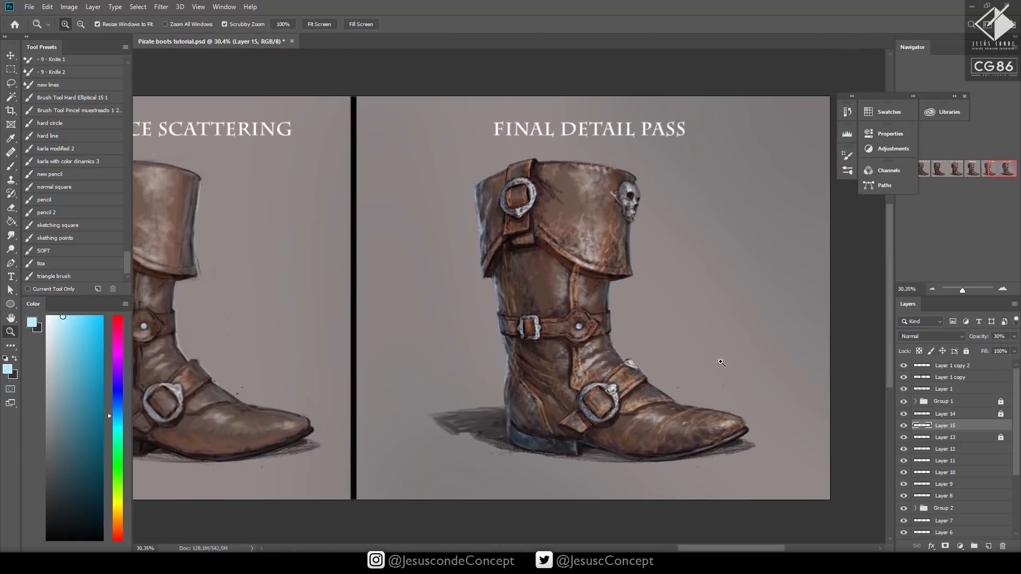
{"action": "key", "text": "ctrl+s"}
Add a new layer and touch up the cuff's edges and the skull ornament with colours sampled from the painting
{"action": "left_click_drag", "start_coordinate": [660, 247], "coordinate": [691, 246]}
{"action": "key", "text": "b"}
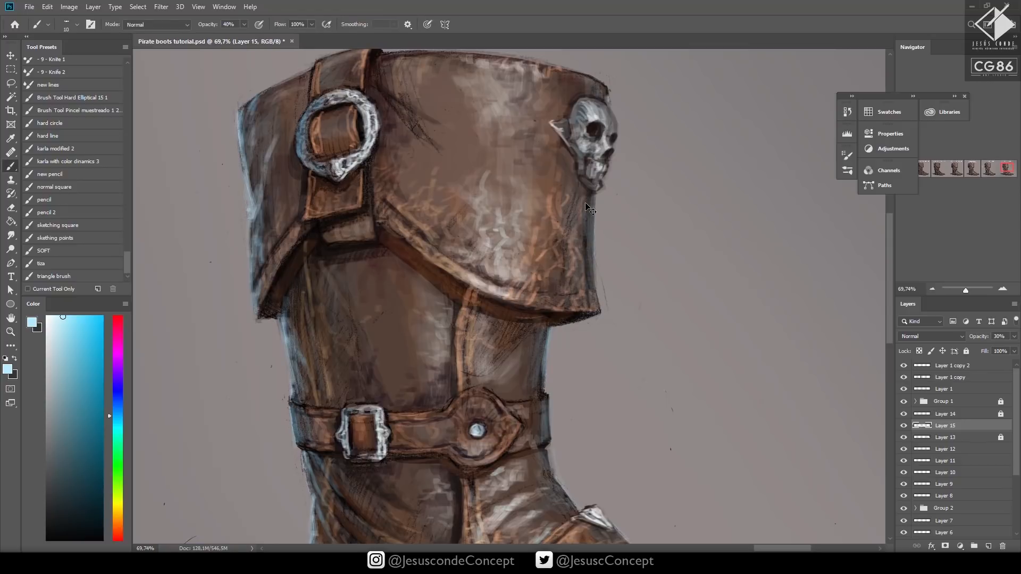
{"action": "key", "text": "ctrl+shift+alt+n"}
{"action": "left_click", "coordinate": [578, 246], "text": "alt"}
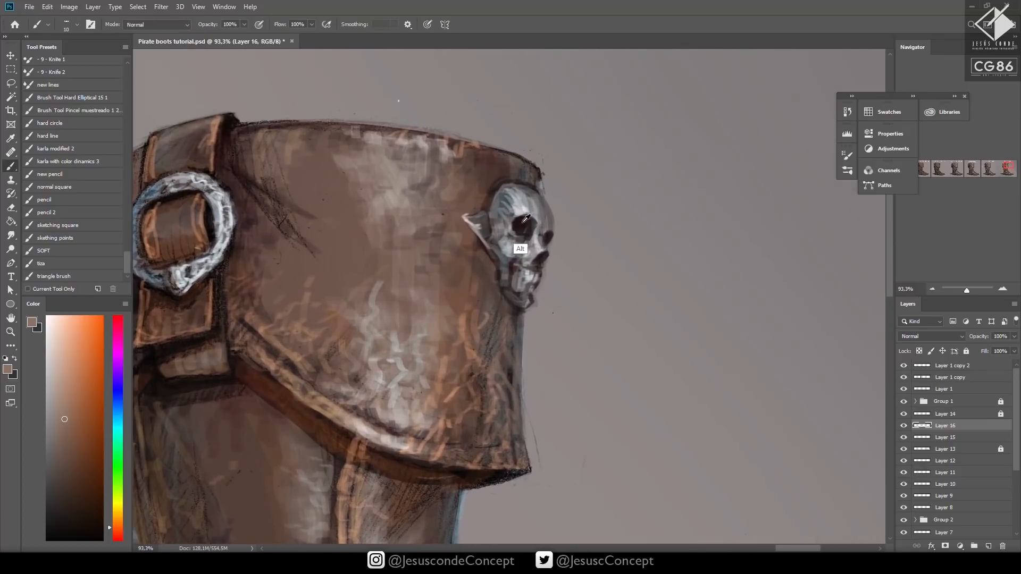
{"action": "left_click", "coordinate": [520, 249], "text": "alt"}
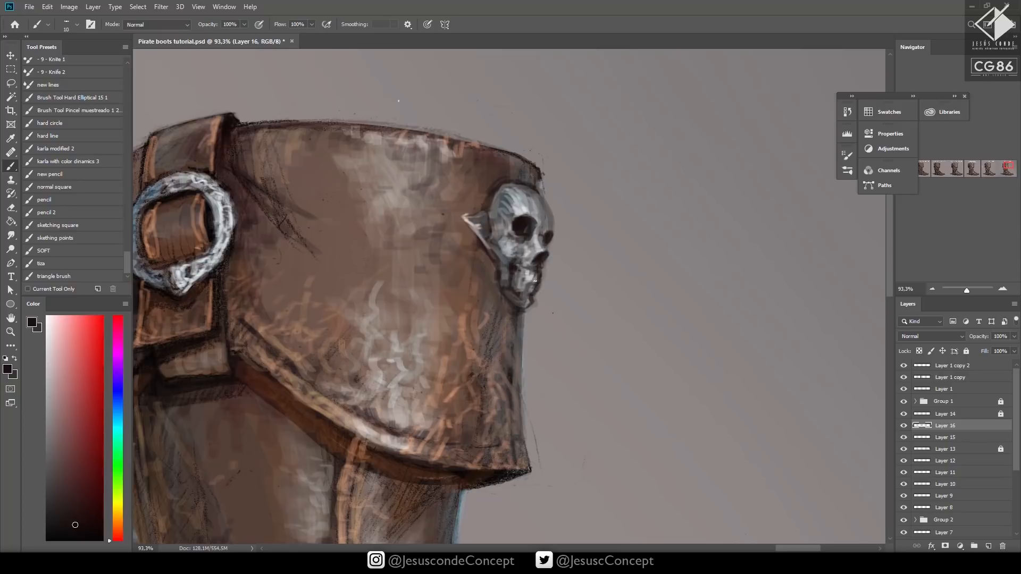
{"action": "left_click", "coordinate": [532, 278], "text": "alt"}
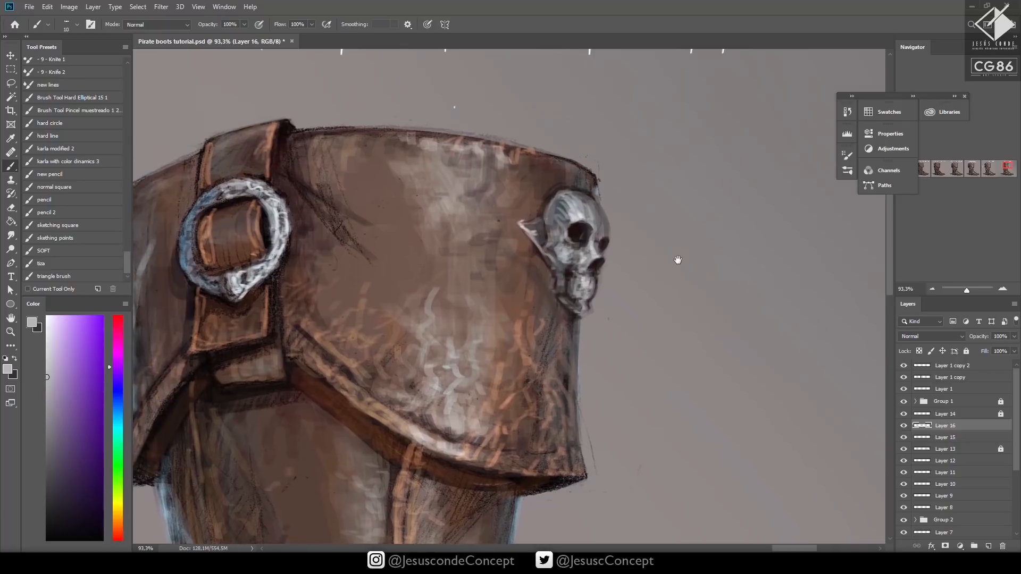
Copy the skull ornament's lower half to its own layer and nudge the copy slightly upward
{"action": "key", "text": "z"}
{"action": "left_click", "coordinate": [678, 260], "text": "alt"}
{"action": "left_click_drag", "start_coordinate": [657, 269], "coordinate": [682, 244]}
{"action": "key", "text": "l"}
{"action": "mouse_move", "coordinate": [606, 324]}
{"action": "left_mouse_down"}
{"action": "mouse_move", "coordinate": [582, 301]}
{"action": "mouse_move", "coordinate": [550, 306]}
{"action": "mouse_move", "coordinate": [531, 347]}
{"action": "mouse_move", "coordinate": [581, 389]}
{"action": "left_mouse_up"}
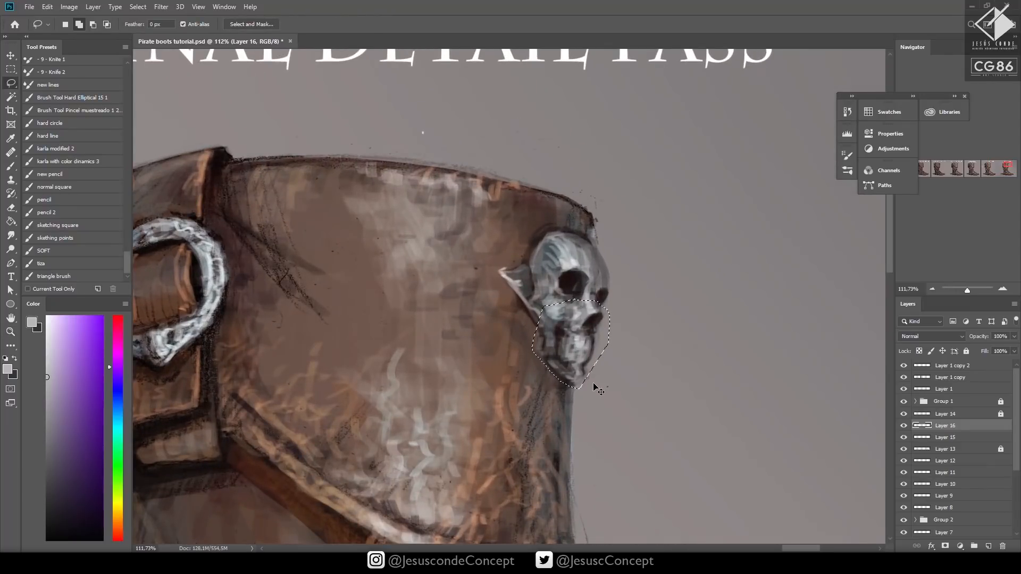
{"action": "key", "text": "ctrl+j"}
{"action": "key", "text": "v"}
{"action": "key", "text": "Up"}
{"action": "key", "text": "Up"}
{"action": "key", "text": "Up"}
{"action": "key", "text": "Up"}
{"action": "key", "text": "Up"}
{"action": "key", "text": "Up"}
{"action": "key", "text": "Up"}
{"action": "key", "text": "Up"}
{"action": "key", "text": "Up"}
{"action": "key", "text": "Up"}
{"action": "key", "text": "Up"}
{"action": "key", "text": "Up"}
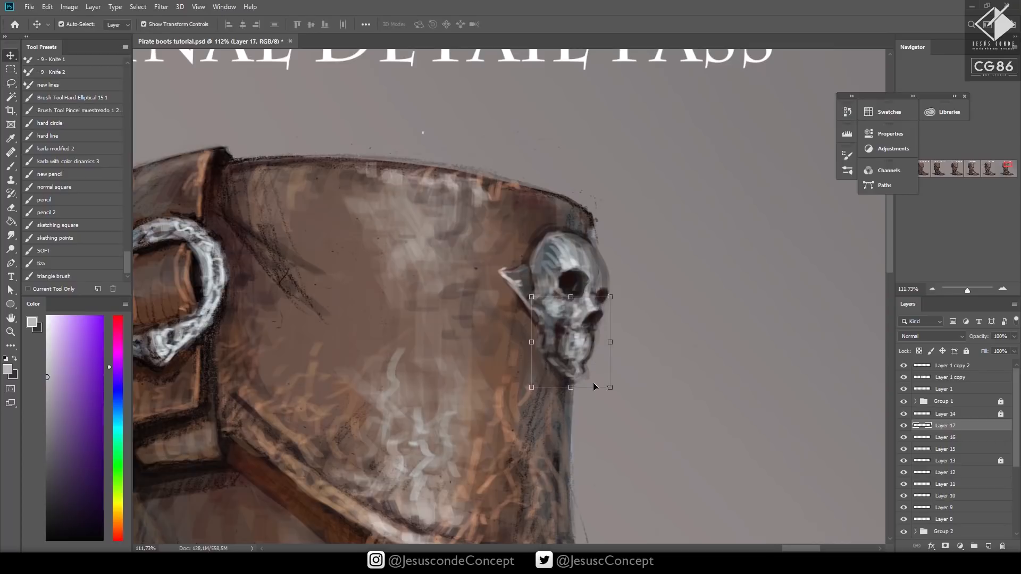
Refine the skull's eye sockets, nose and jaw, and define the pointed plate beside it with sampled darks and light greys
{"action": "key", "text": "b"}
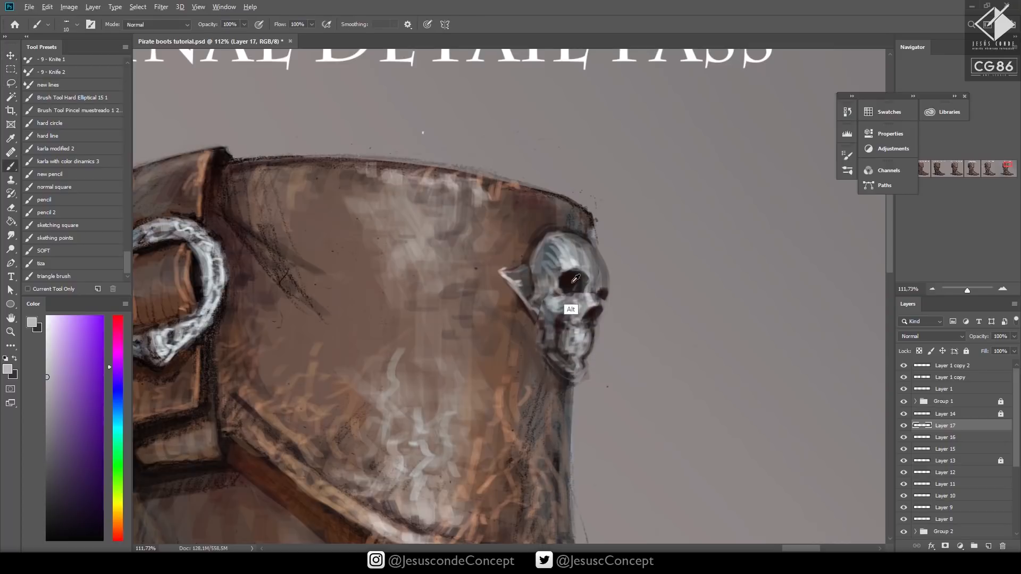
{"action": "key", "text": "d"}
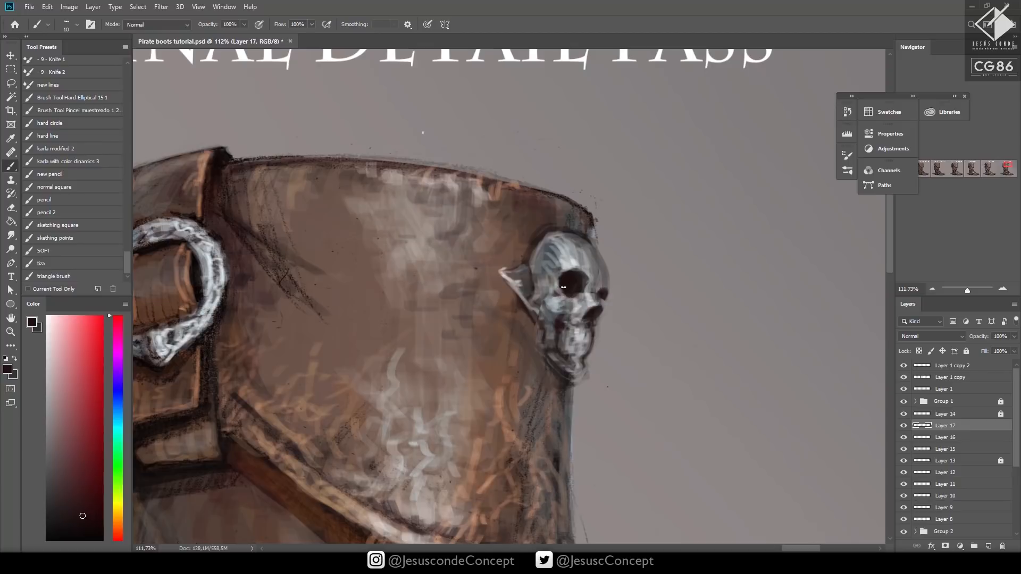
{"action": "left_click", "coordinate": [565, 298], "text": "alt"}
{"action": "left_click", "coordinate": [589, 313], "text": "alt"}
{"action": "left_click", "coordinate": [538, 341], "text": "alt"}
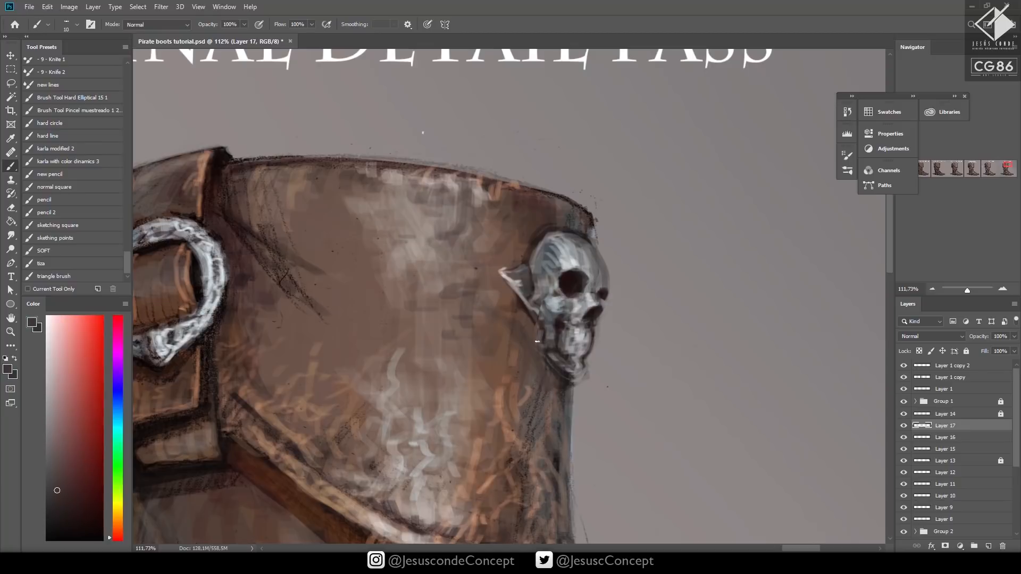
{"action": "left_click", "coordinate": [501, 273], "text": "alt"}
{"action": "mouse_move", "coordinate": [502, 269]}
{"action": "left_mouse_down"}
{"action": "mouse_move", "coordinate": [532, 259]}
{"action": "mouse_move", "coordinate": [516, 277]}
{"action": "left_mouse_up"}
{"action": "left_click", "coordinate": [571, 281], "text": "alt"}
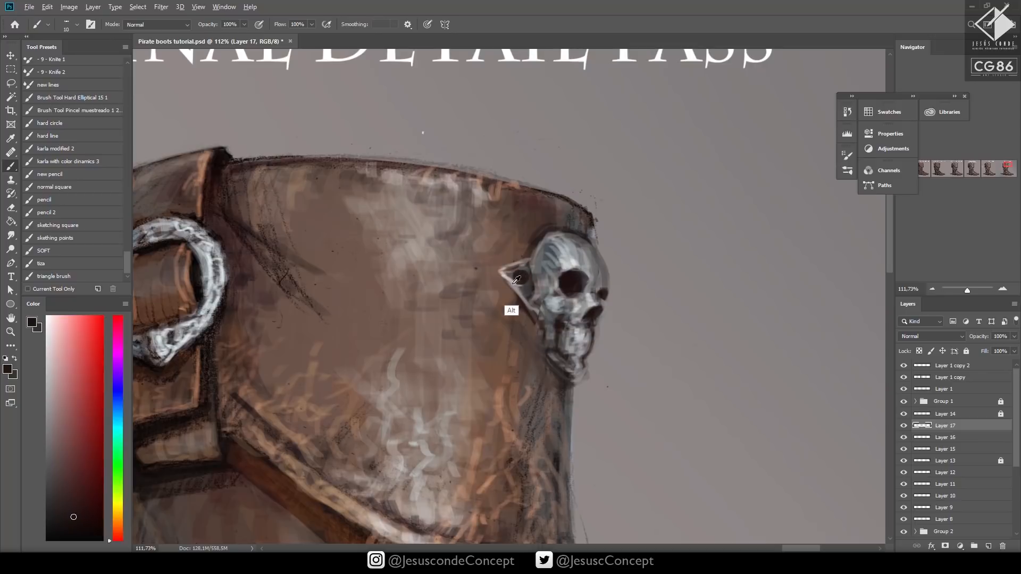
{"action": "left_click", "coordinate": [510, 307], "text": "alt"}
{"action": "left_click", "coordinate": [521, 277]}
Save the document with the whole boot in view
{"action": "key", "text": "z"}
{"action": "left_click_drag", "start_coordinate": [601, 298], "coordinate": [576, 325]}
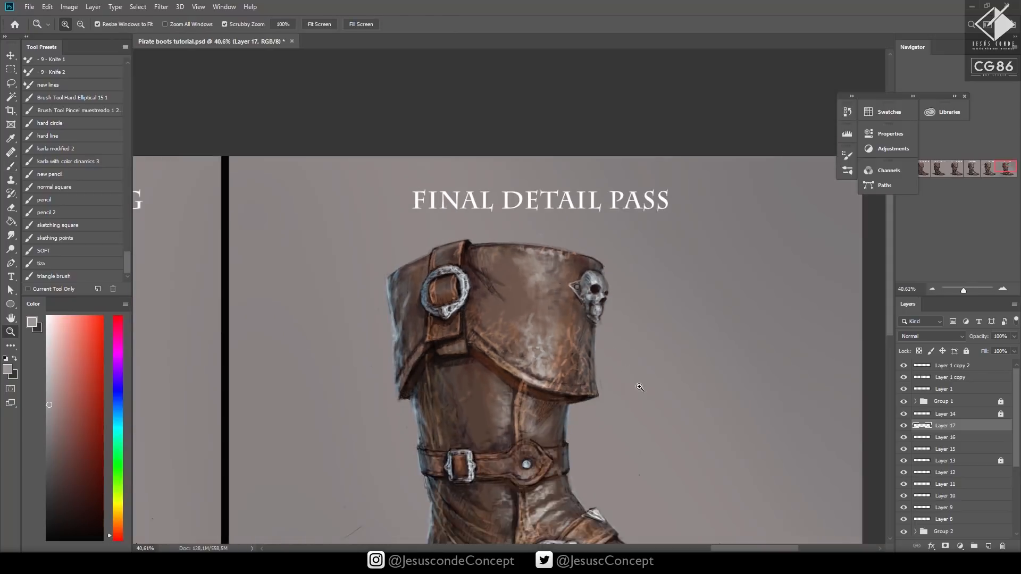
{"action": "left_click_drag", "start_coordinate": [626, 385], "coordinate": [633, 267]}
{"action": "key", "text": "ctrl+s"}
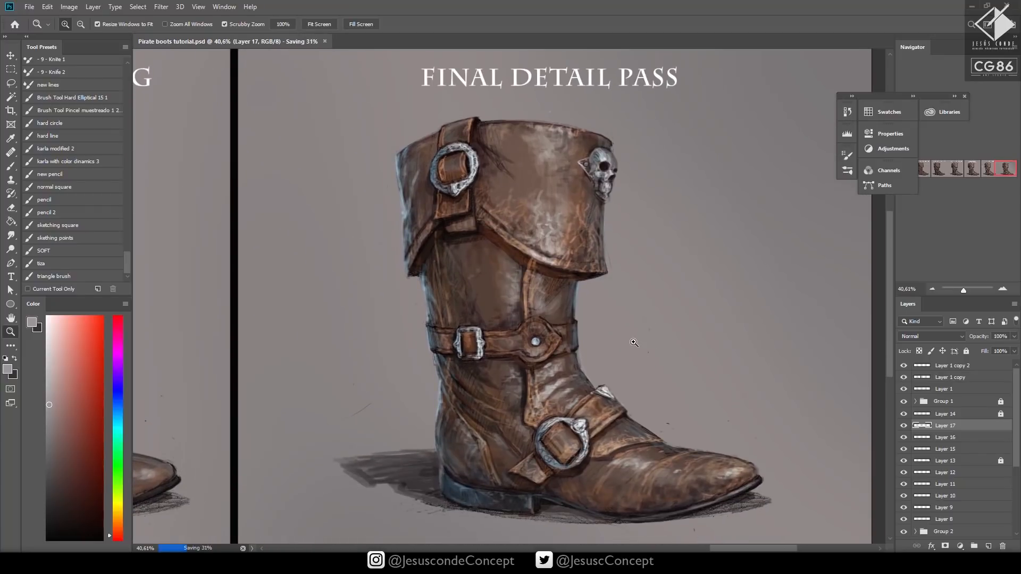
Add a new layer and brush faint near-white highlights on the cuff leather with a size 25 brush at 13% opacity
{"action": "left_click_drag", "start_coordinate": [633, 343], "coordinate": [567, 311]}
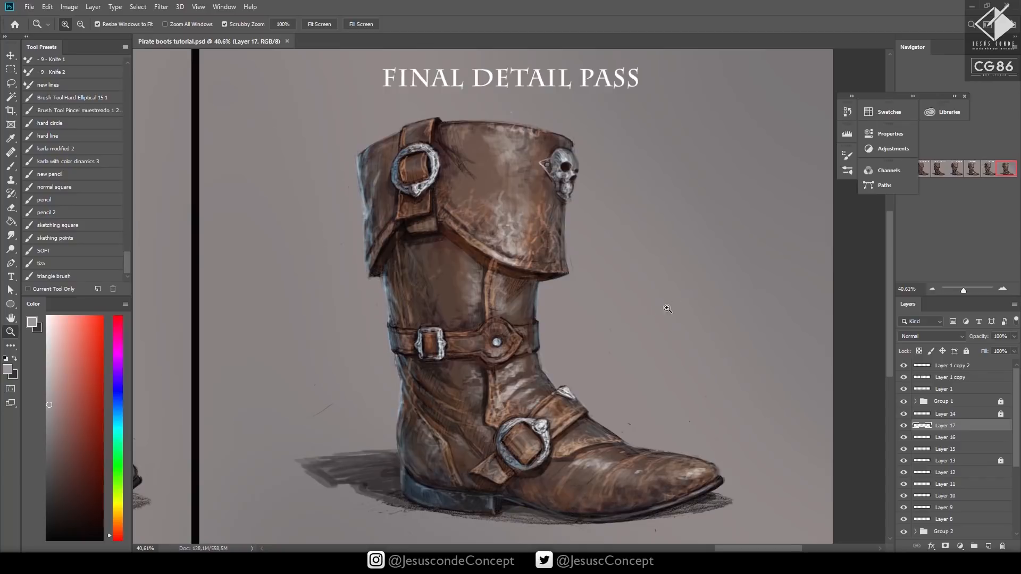
{"action": "left_click_drag", "start_coordinate": [611, 349], "coordinate": [580, 330]}
{"action": "left_click_drag", "start_coordinate": [643, 340], "coordinate": [629, 366]}
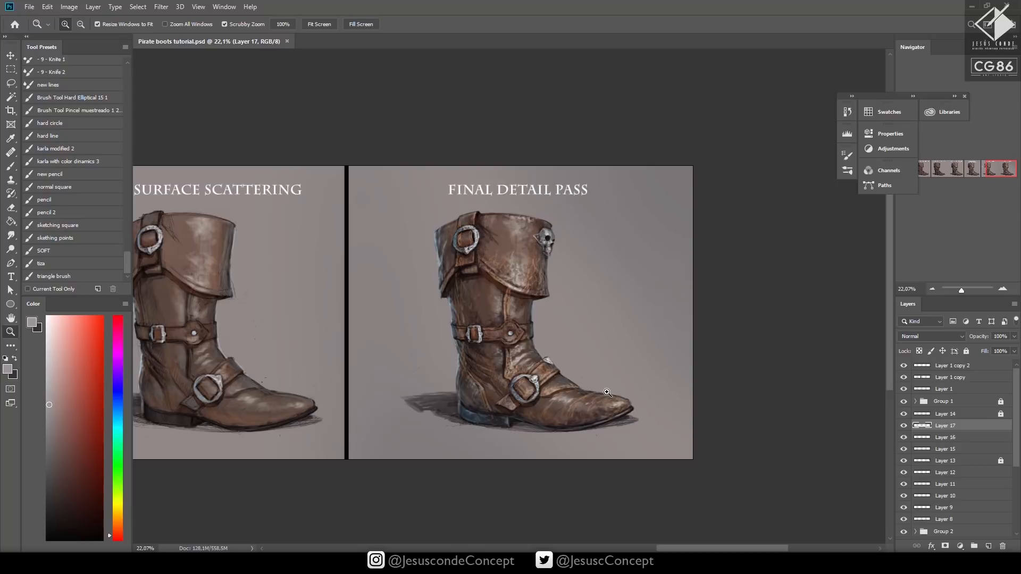
{"action": "left_click_drag", "start_coordinate": [531, 241], "coordinate": [570, 229]}
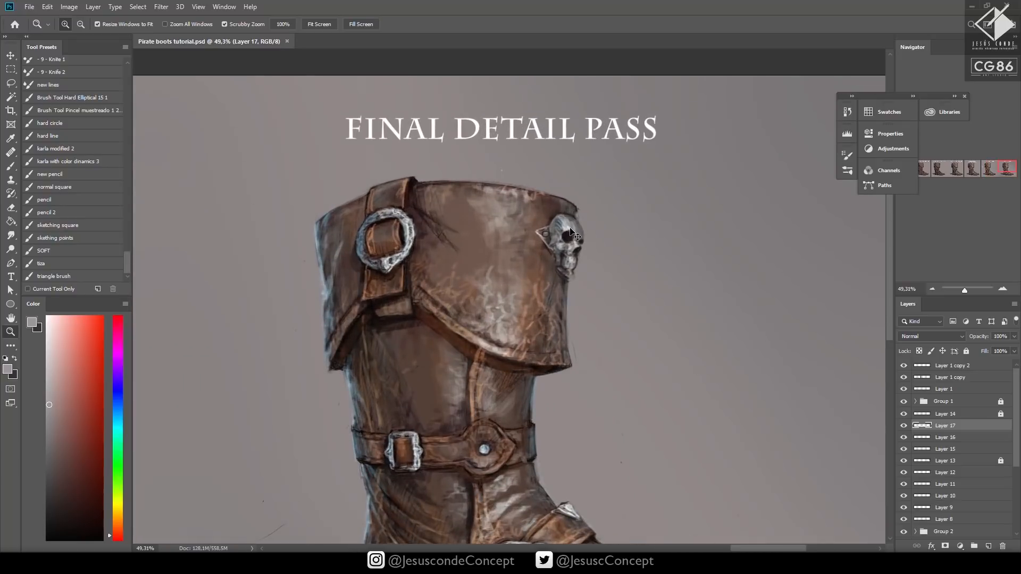
{"action": "key", "text": "ctrl+shift+alt+n"}
{"action": "left_click", "coordinate": [47, 340]}
{"action": "key", "text": "b"}
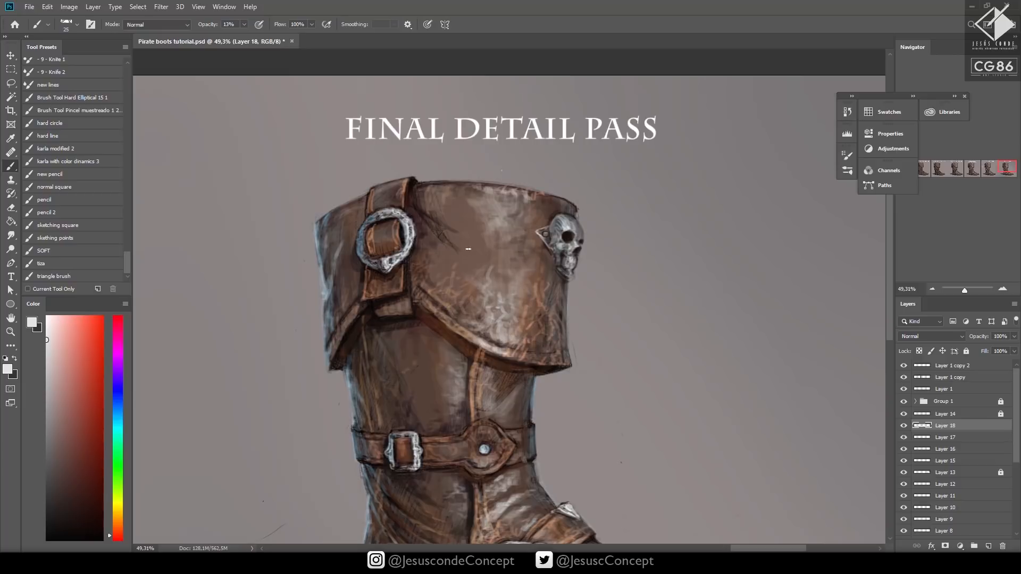
{"action": "left_click_drag", "start_coordinate": [457, 267], "coordinate": [453, 251]}
Set the faint highlight layer's opacity to 63% and save the document
{"action": "key", "text": "z"}
{"action": "left_click_drag", "start_coordinate": [542, 255], "coordinate": [501, 264]}
{"action": "key", "text": "ctrl+s"}
{"action": "key", "text": "h"}
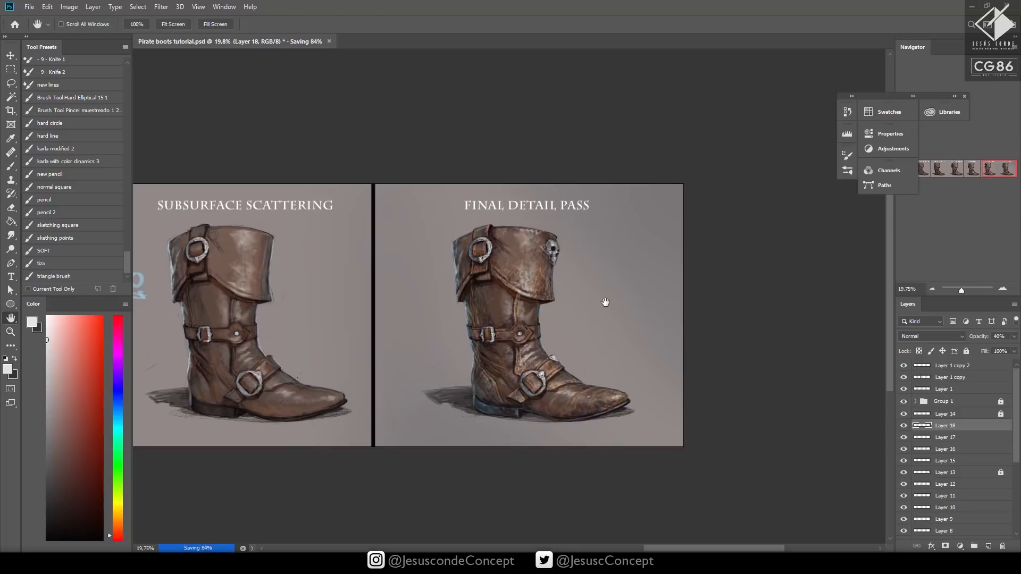
{"action": "key", "text": "4"}
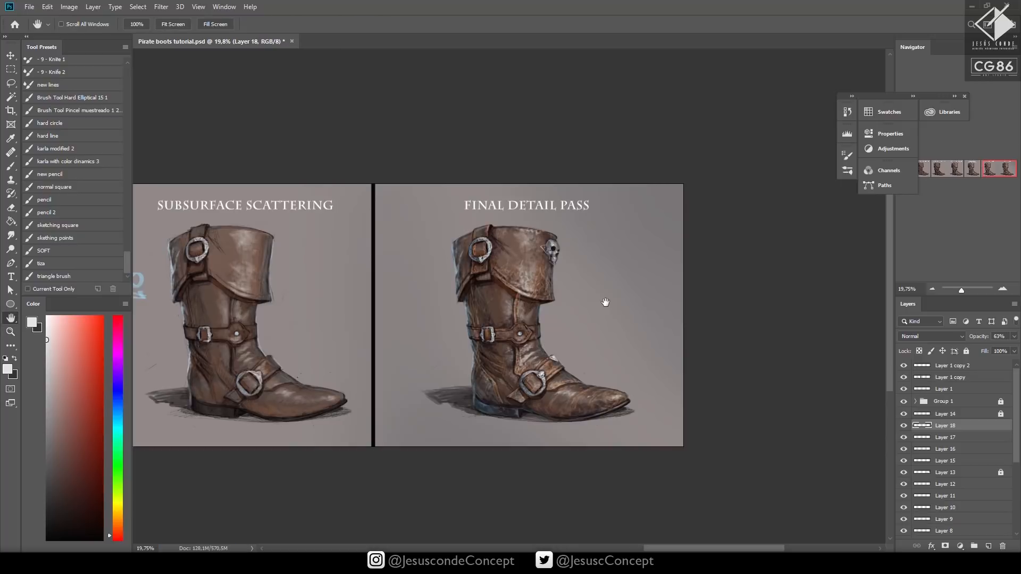
{"action": "key", "text": "ctrl+s"}
{"action": "left_click", "coordinate": [405, 381]}
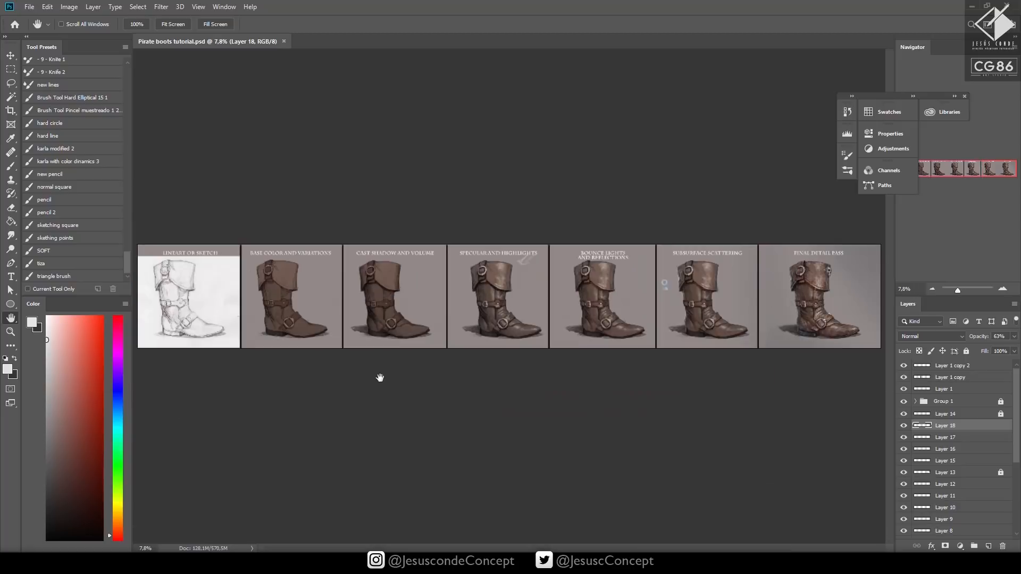